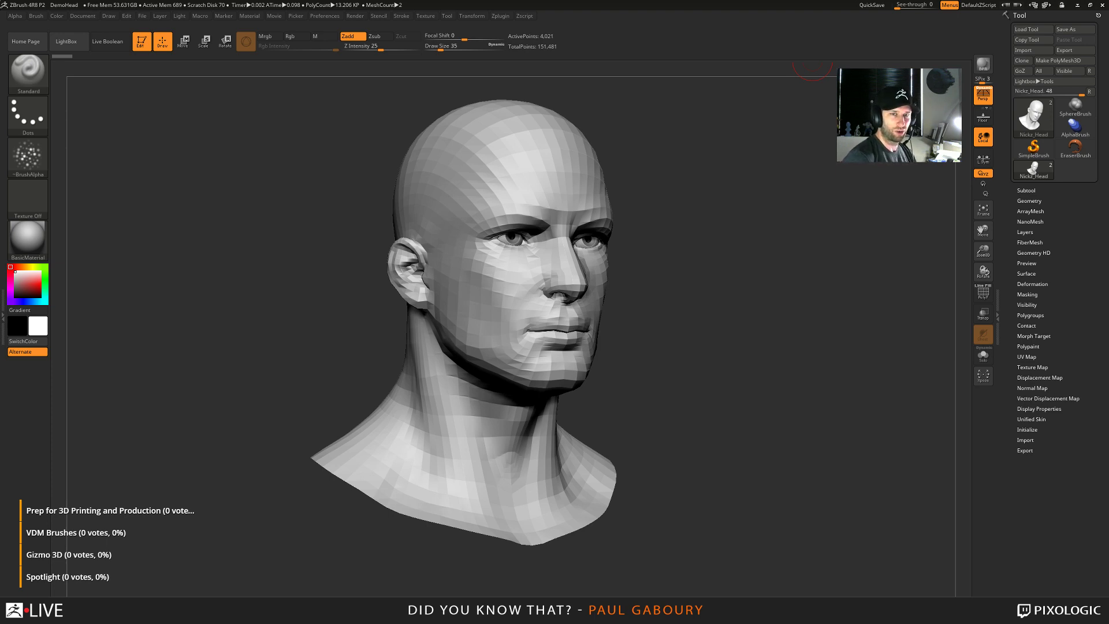
# Examine the memory settings in the preferences
pyautogui.moveTo(708, 411); pyautogui.dragTo(710, 410)
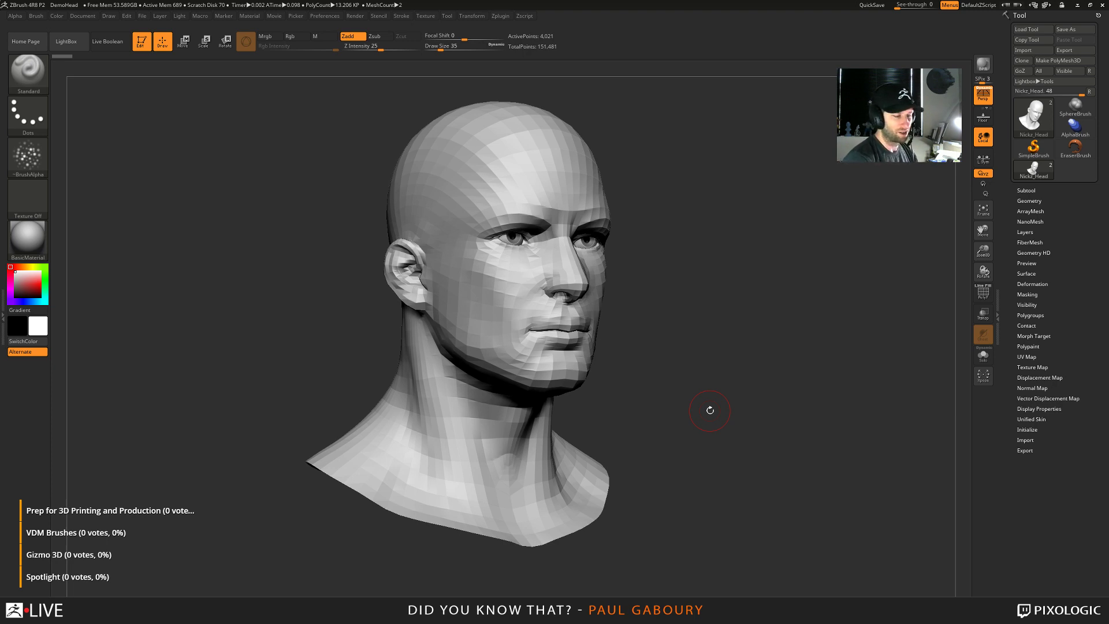
pyautogui.moveTo(698, 393)
pyautogui.mouseDown()
pyautogui.moveTo(693, 373)
pyautogui.moveTo(658, 391)
pyautogui.mouseUp()
pyautogui.hotkey('ctrl', 'shift')
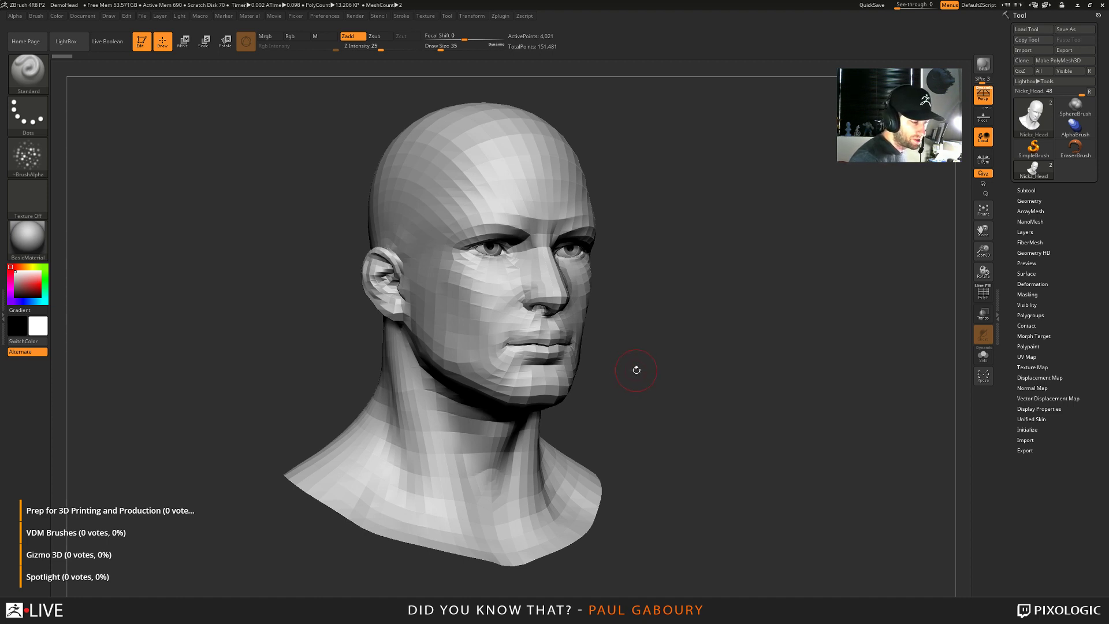
pyautogui.moveTo(631, 379)
pyautogui.mouseDown()
pyautogui.moveTo(670, 378)
pyautogui.moveTo(618, 377)
pyautogui.moveTo(663, 352)
pyautogui.mouseUp()
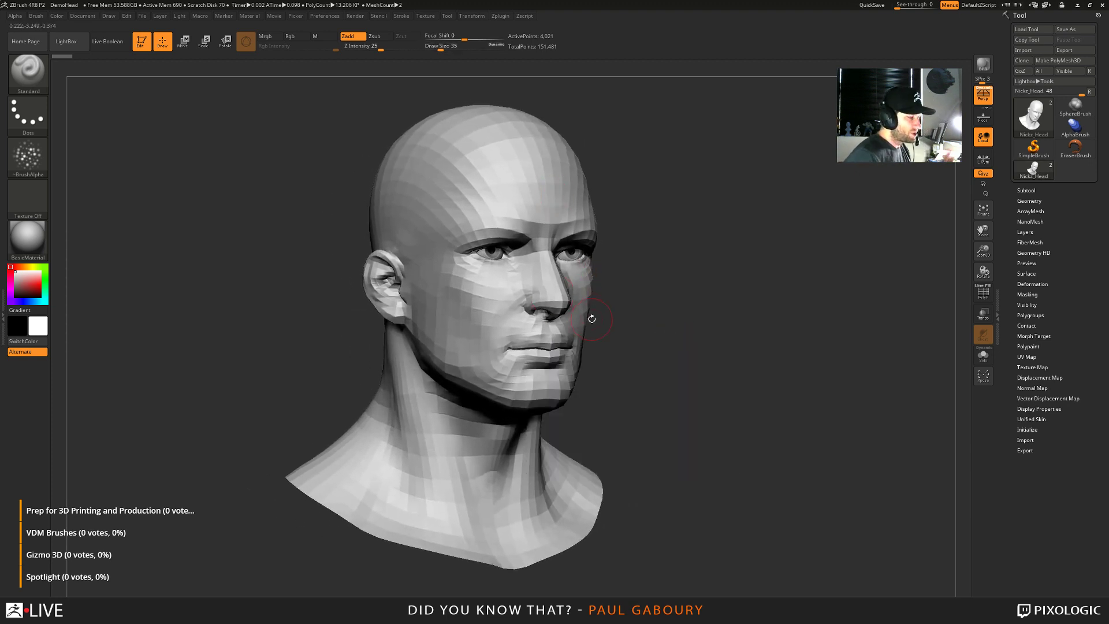
pyautogui.click(325, 16)
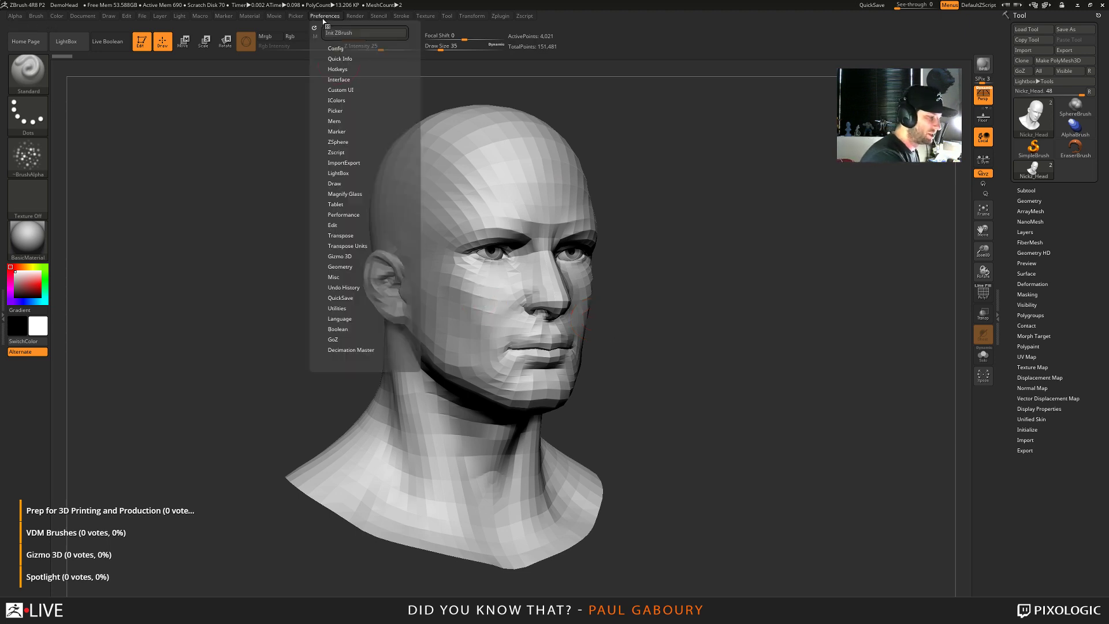
pyautogui.click(334, 121)
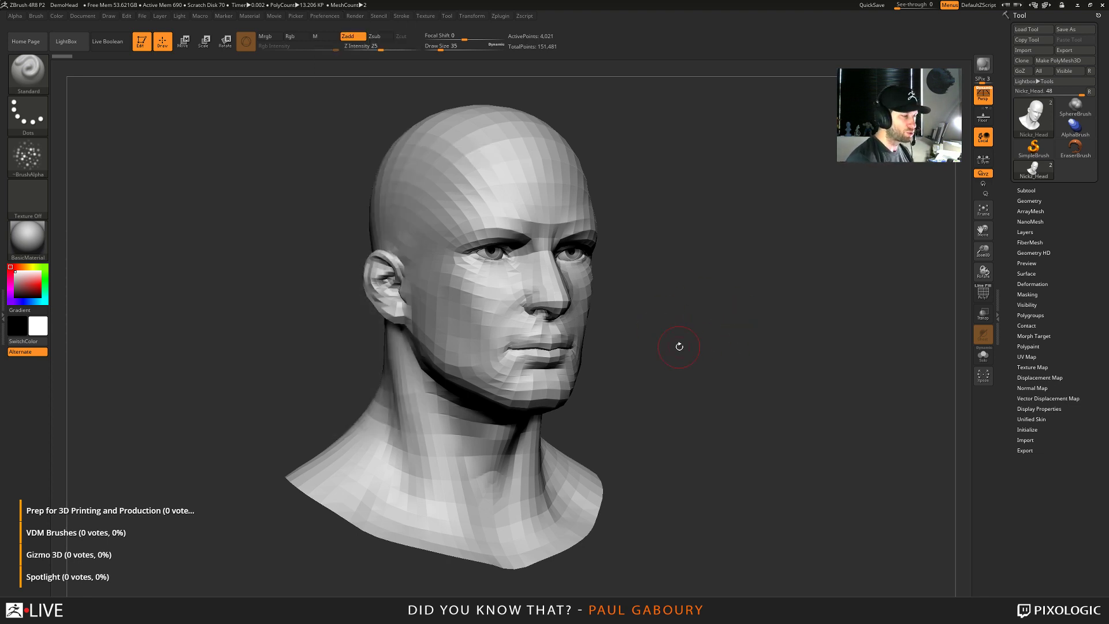
pyautogui.moveTo(683, 375); pyautogui.dragTo(681, 375)
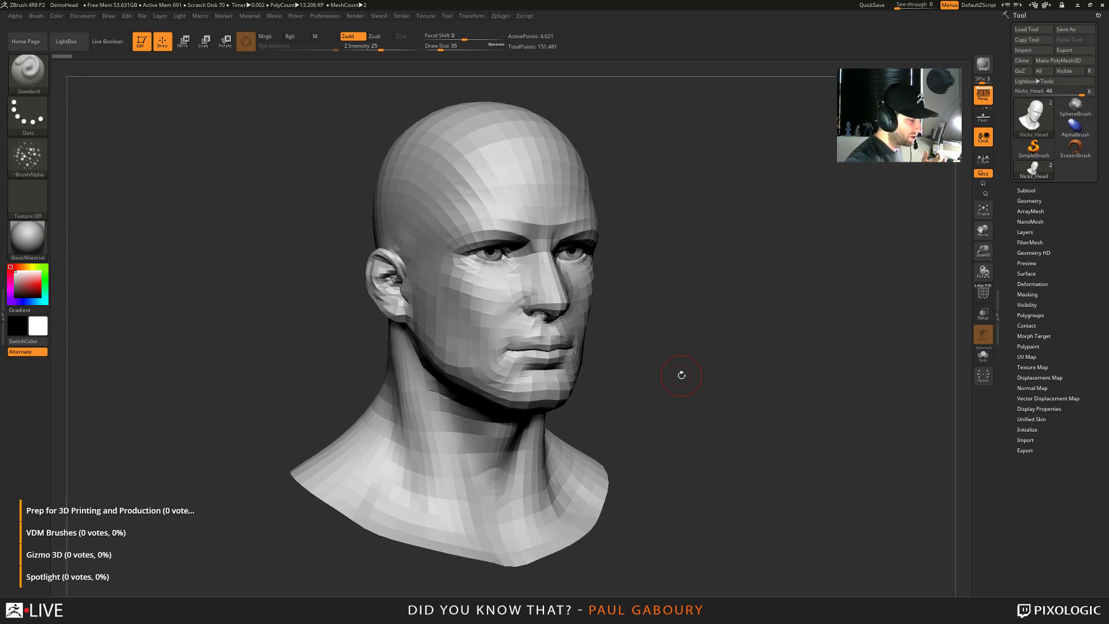
# Show the polygon wireframe on the head and set the draw size to 22
pyautogui.hotkey('shift', 'f')
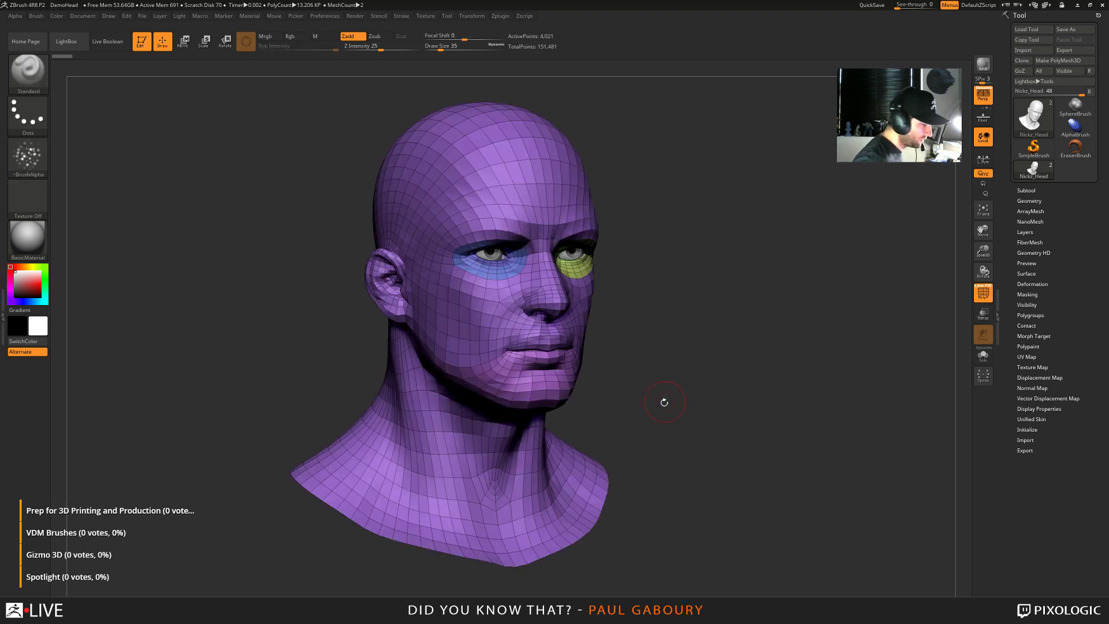
pyautogui.moveTo(657, 403); pyautogui.dragTo(660, 340)
pyautogui.press('s')
pyautogui.moveTo(667, 363)
pyautogui.keyDown('alt'); pyautogui.mouseDown()
pyautogui.moveTo(650, 350)
pyautogui.moveTo(663, 356)
pyautogui.mouseUp(); pyautogui.keyUp('alt')
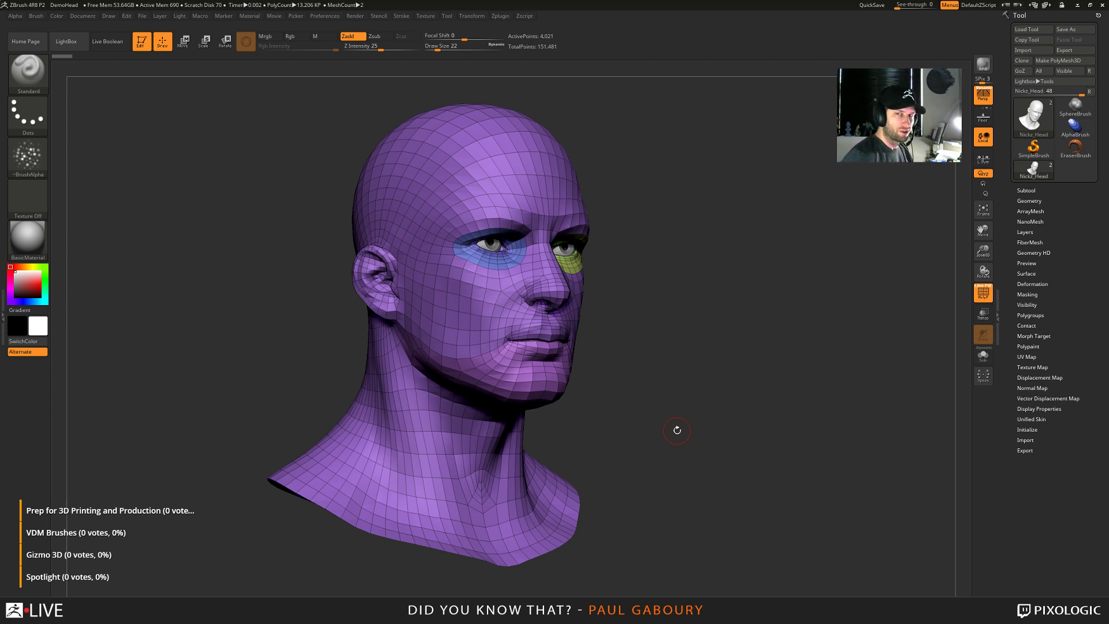
# Duplicate the head subtool and assign the whole copy to a single polygroup
pyautogui.click(1026, 190)
pyautogui.click(1031, 443)
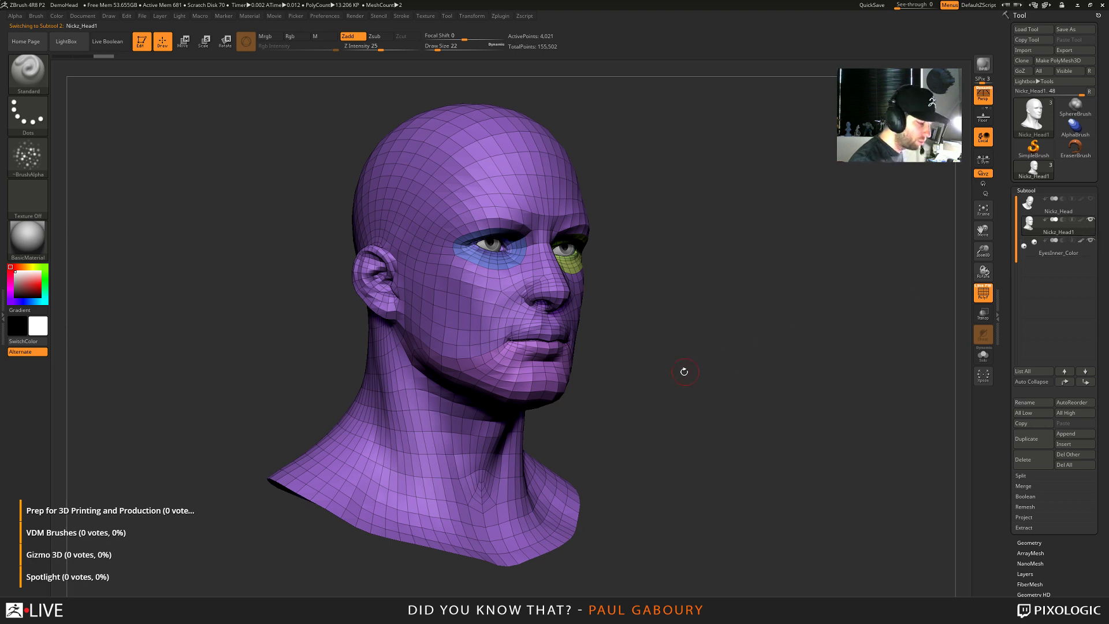
pyautogui.press('ctrl')
pyautogui.hotkey('ctrl', 'w')
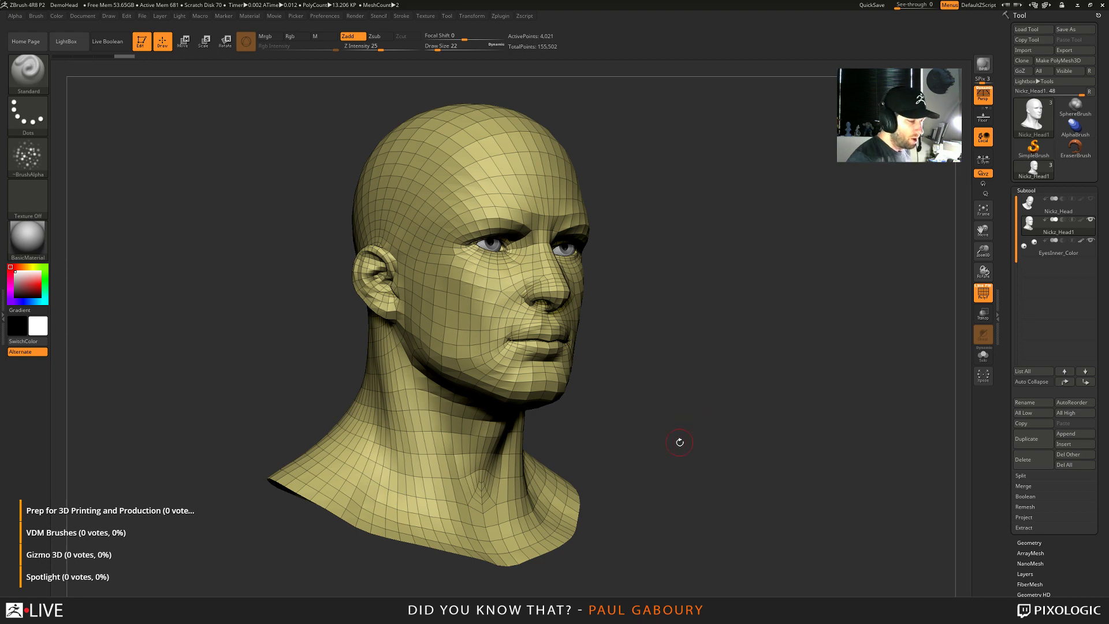
# Divide the duplicated head up to subdivision level 5, with the Geometry HD options expanded
pyautogui.moveTo(678, 443)
pyautogui.mouseDown()
pyautogui.moveTo(482, 429)
pyautogui.moveTo(678, 429)
pyautogui.mouseUp()
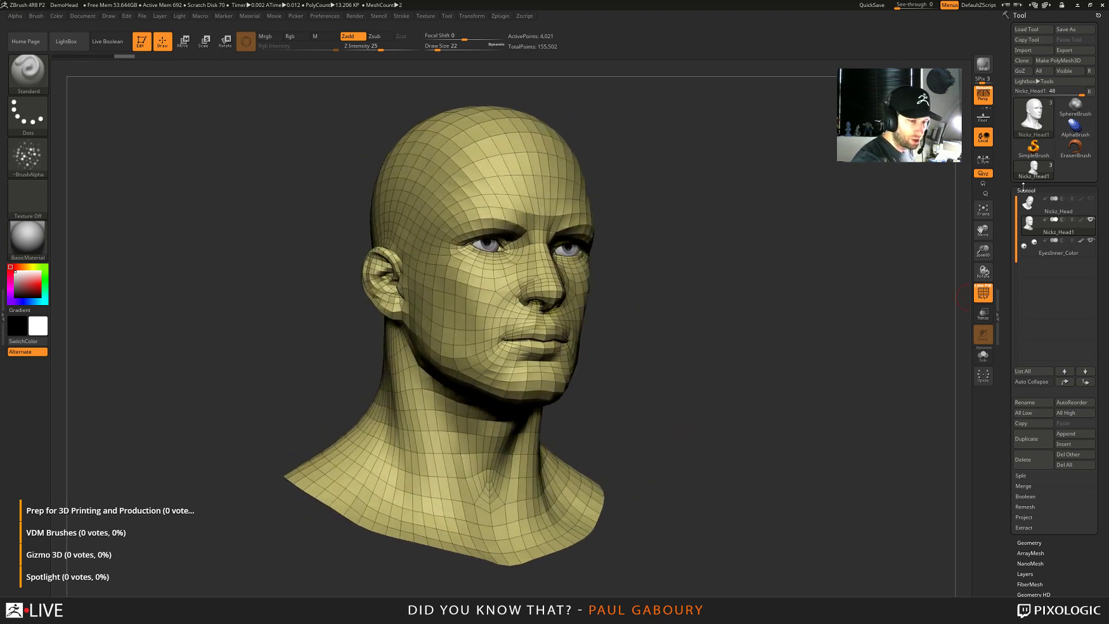
pyautogui.click(1026, 190)
pyautogui.click(1029, 201)
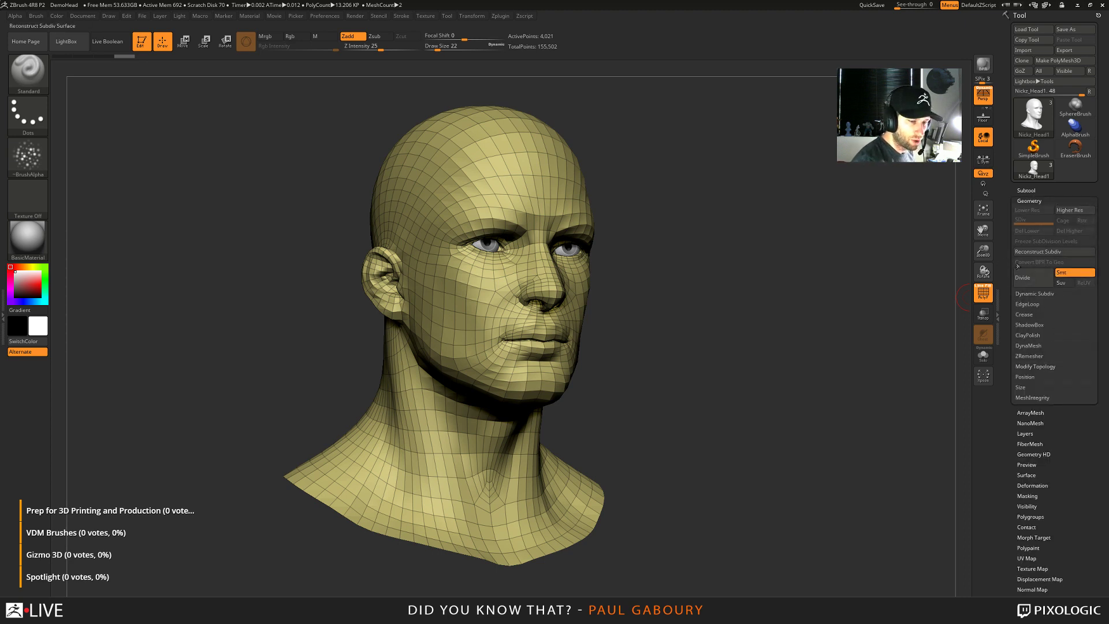
pyautogui.click(1041, 455)
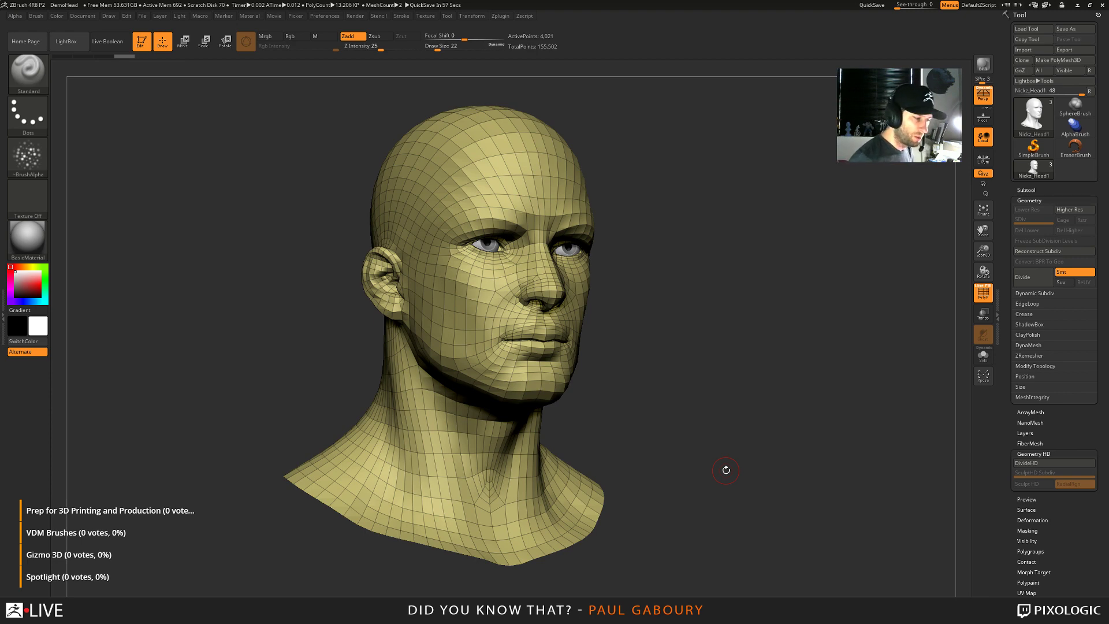
pyautogui.moveTo(726, 470); pyautogui.dragTo(686, 410)
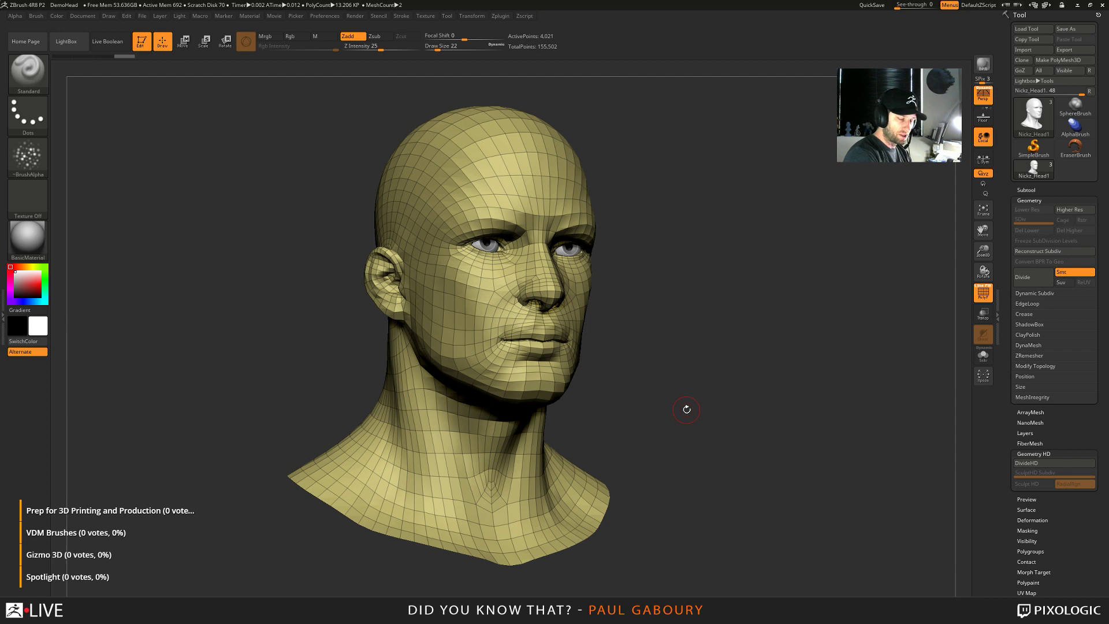
pyautogui.click(1022, 277)
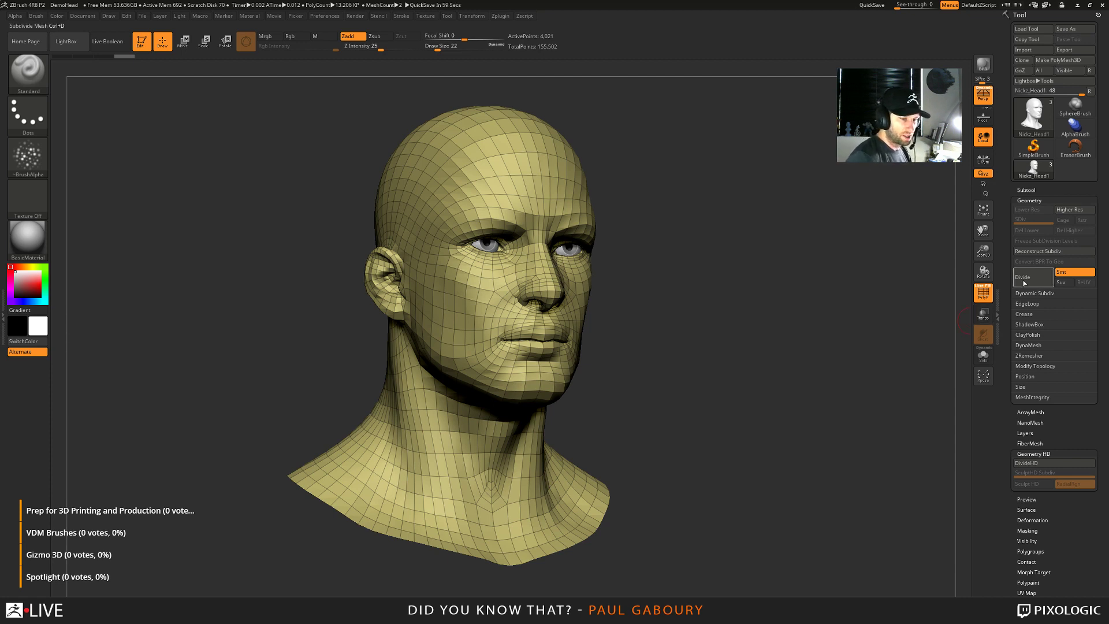
pyautogui.click(1017, 281)
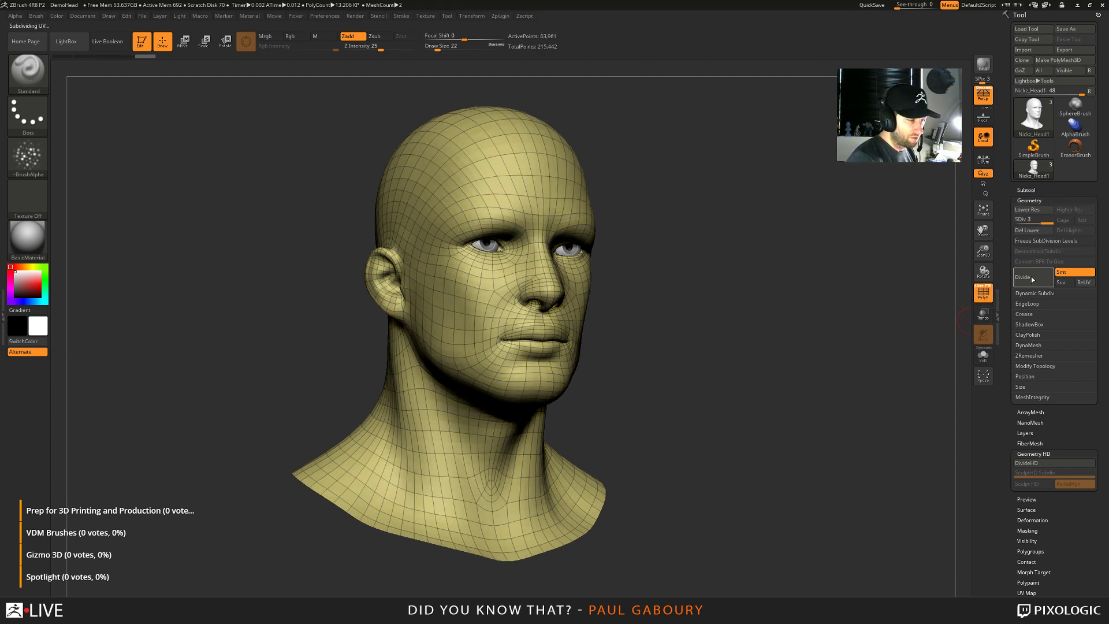
pyautogui.click(1016, 282)
pyautogui.click(1033, 280)
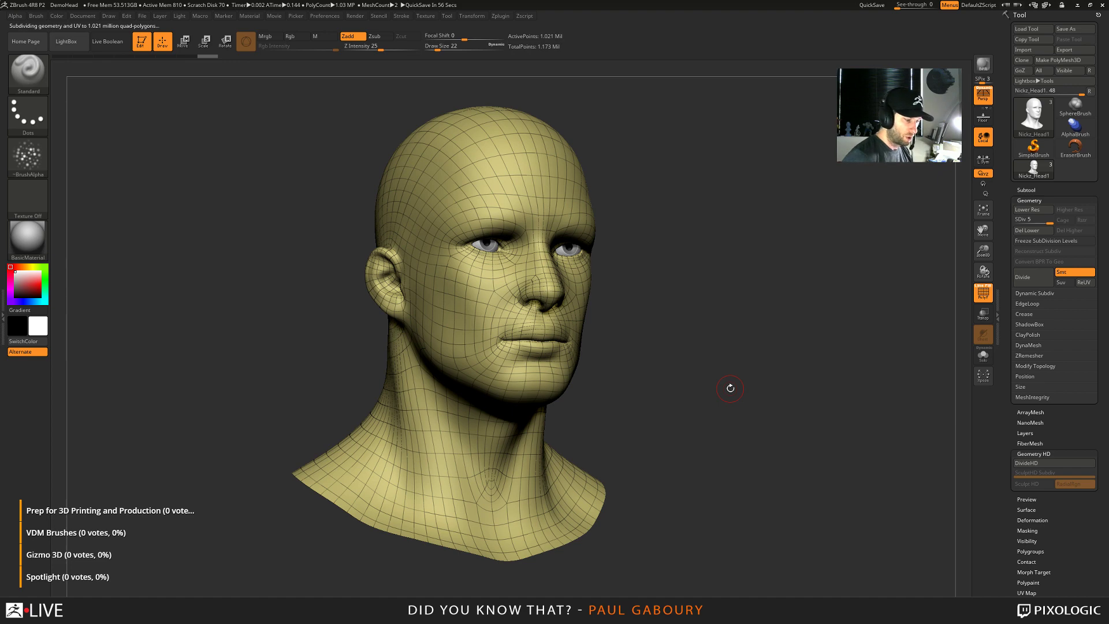
# Hide the wireframe and sculpt a patch of scale texture on the cheek below the eye with the Standard brush
pyautogui.moveTo(722, 386)
pyautogui.keyDown('shift'); pyautogui.mouseDown()
pyautogui.moveTo(691, 330)
pyautogui.moveTo(582, 301)
pyautogui.moveTo(599, 341)
pyautogui.mouseUp(); pyautogui.keyUp('shift')
pyautogui.hotkey('shift', 'f')
pyautogui.moveTo(586, 272); pyautogui.dragTo(608, 351)
pyautogui.keyDown('ctrl'); pyautogui.moveTo(601, 344); pyautogui.dragTo(557, 268, button='right'); pyautogui.keyUp('ctrl')
pyautogui.moveTo(556, 268)
pyautogui.mouseDown()
pyautogui.moveTo(607, 375)
pyautogui.moveTo(647, 422)
pyautogui.mouseUp()
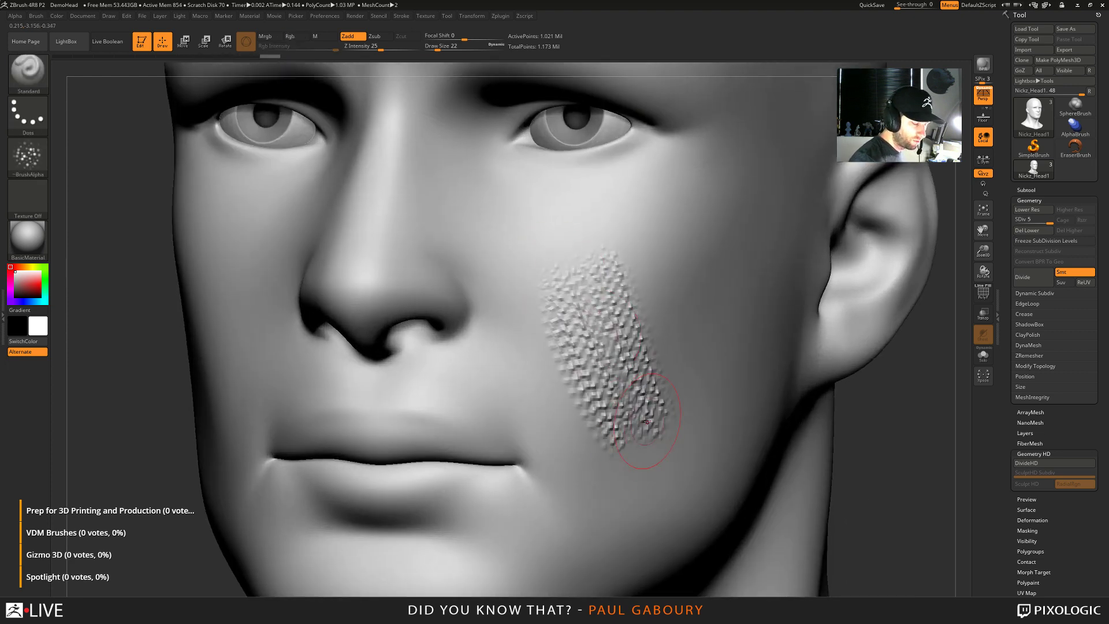
# Sculpt another scale texture stroke beside the cheek patch, on the side toward the ear, and inspect its detail
pyautogui.moveTo(648, 447)
pyautogui.keyDown('ctrl'); pyautogui.mouseDown(button='right')
pyautogui.moveTo(675, 456)
pyautogui.moveTo(642, 393)
pyautogui.moveTo(613, 382)
pyautogui.mouseUp(button='right'); pyautogui.keyUp('ctrl')
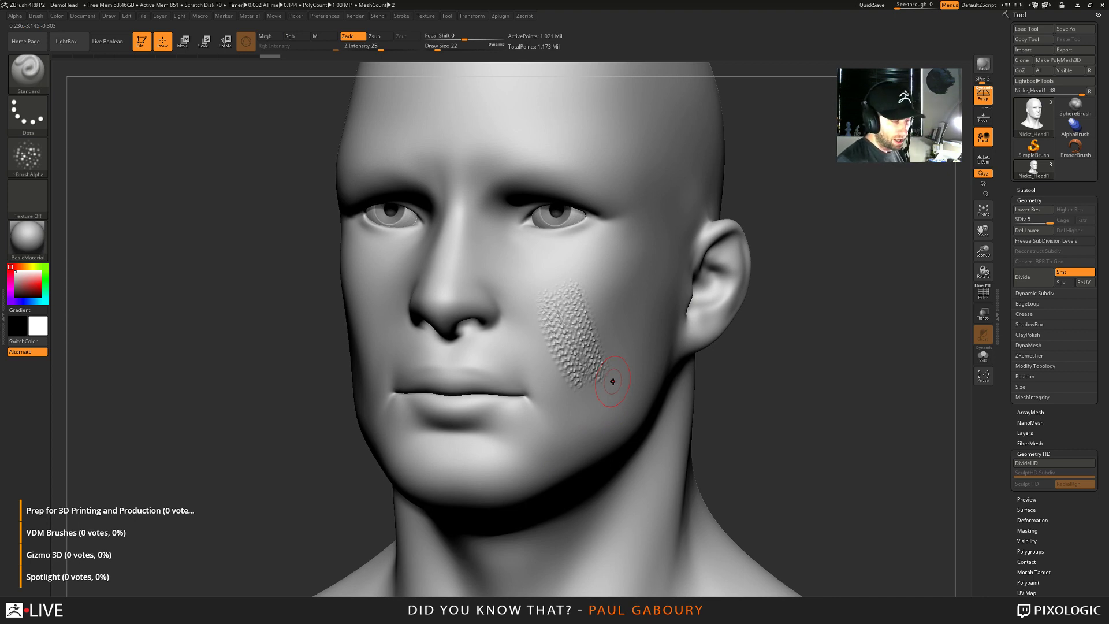
pyautogui.moveTo(644, 341); pyautogui.dragTo(631, 339, button='right')
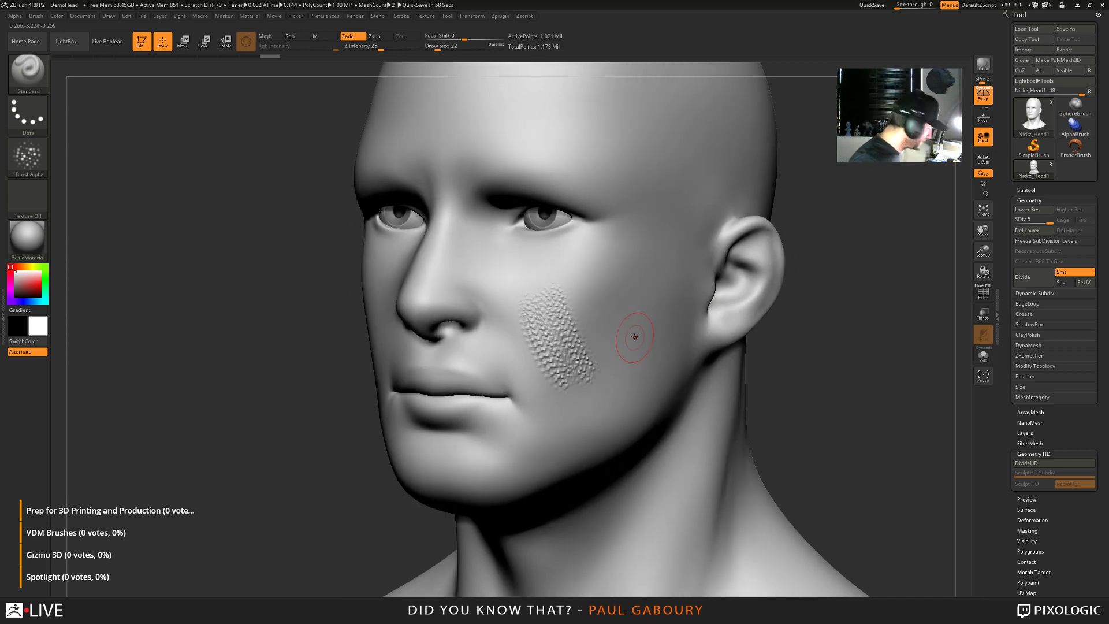
pyautogui.moveTo(619, 341)
pyautogui.mouseDown()
pyautogui.moveTo(584, 278)
pyautogui.moveTo(614, 314)
pyautogui.mouseUp()
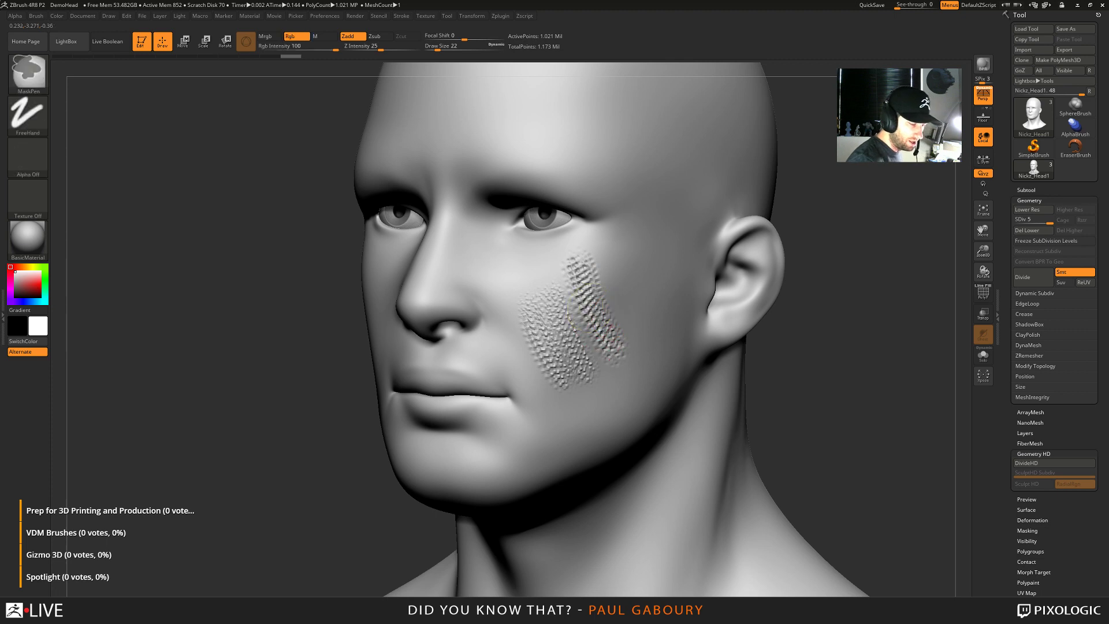
pyautogui.keyDown('ctrl'); pyautogui.moveTo(614, 315); pyautogui.dragTo(603, 316, button='right'); pyautogui.keyUp('ctrl')
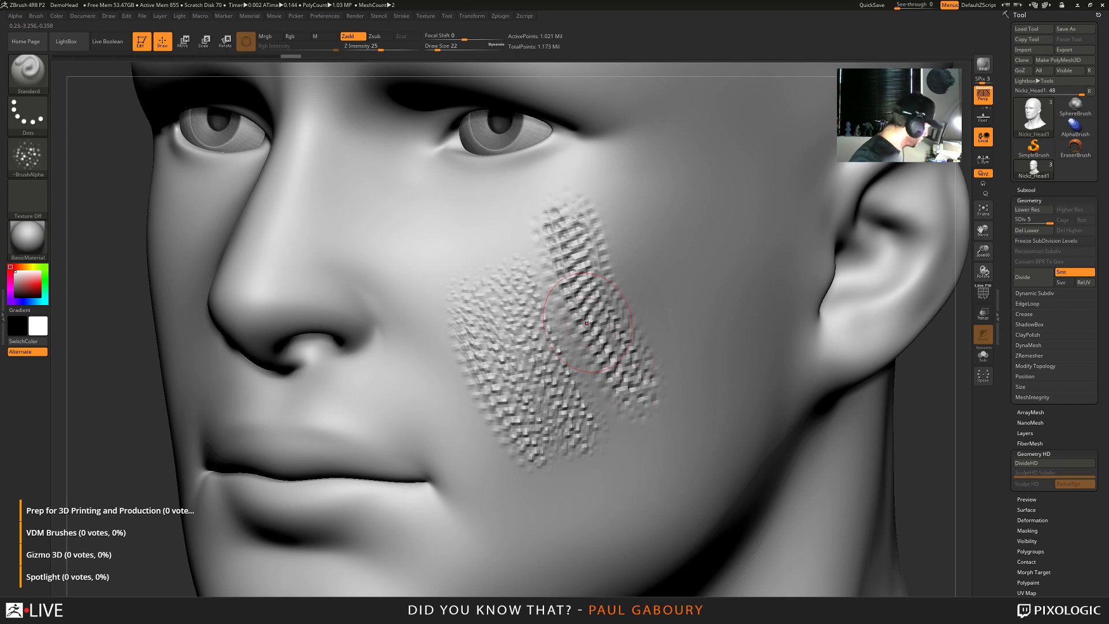
pyautogui.moveTo(583, 328)
pyautogui.mouseDown(button='right')
pyautogui.moveTo(620, 393)
pyautogui.moveTo(545, 420)
pyautogui.mouseUp(button='right')
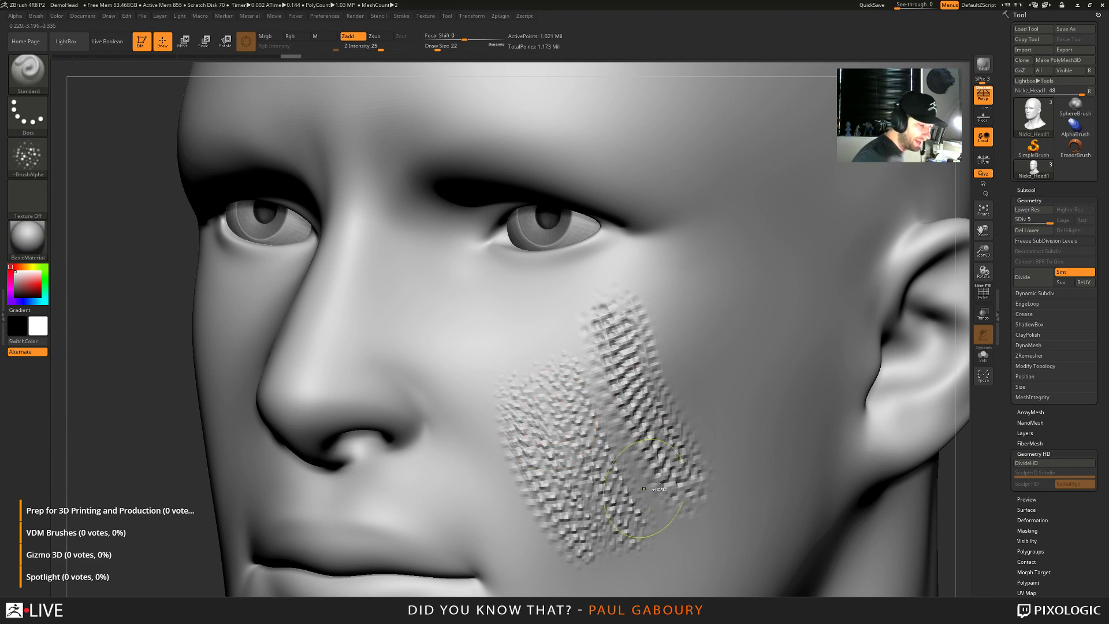
pyautogui.moveTo(651, 526)
pyautogui.keyDown('ctrl'); pyautogui.mouseDown(button='right')
pyautogui.moveTo(686, 481)
pyautogui.moveTo(597, 401)
pyautogui.mouseUp(button='right'); pyautogui.keyUp('ctrl')
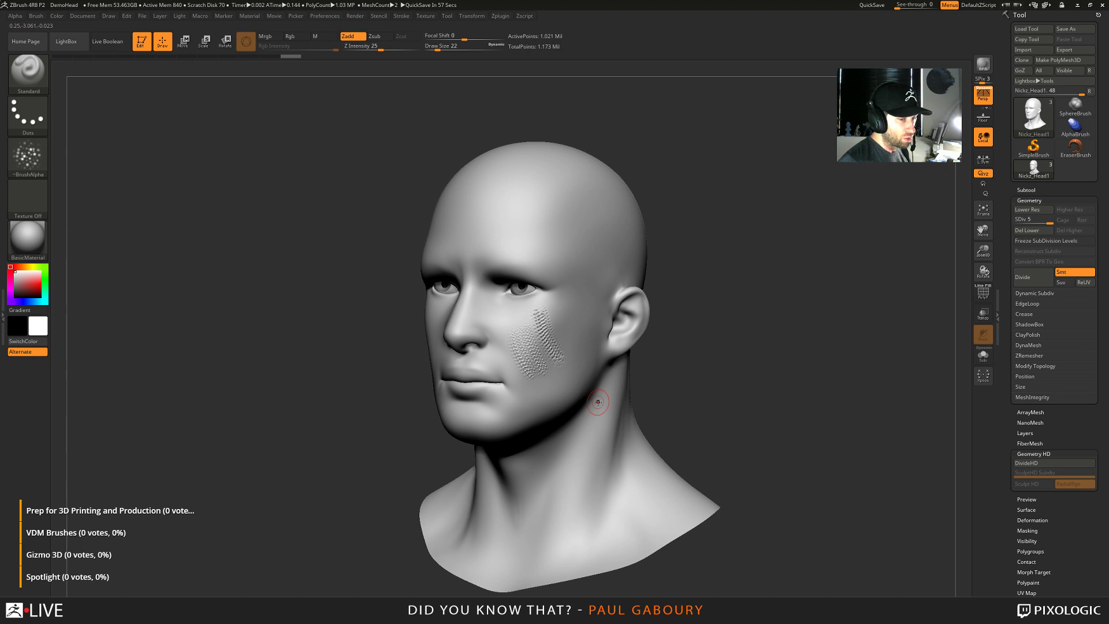
# Divide the head to subdivision level 7 and sculpt two finer scale texture strokes between the cheek patches and the ear
pyautogui.click(1030, 279)
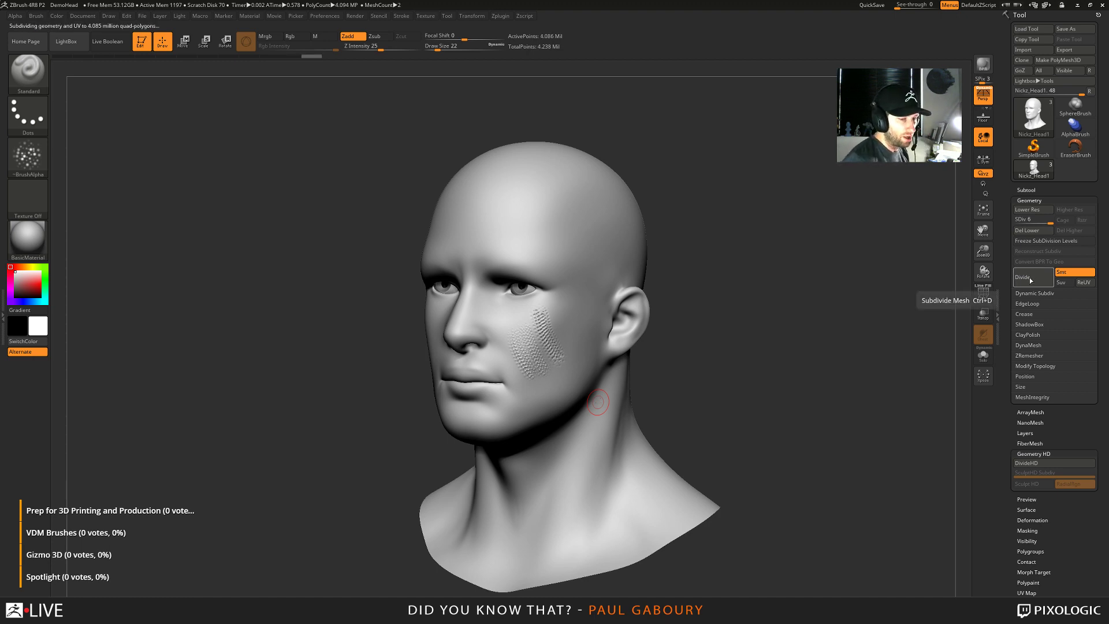
pyautogui.click(1029, 278)
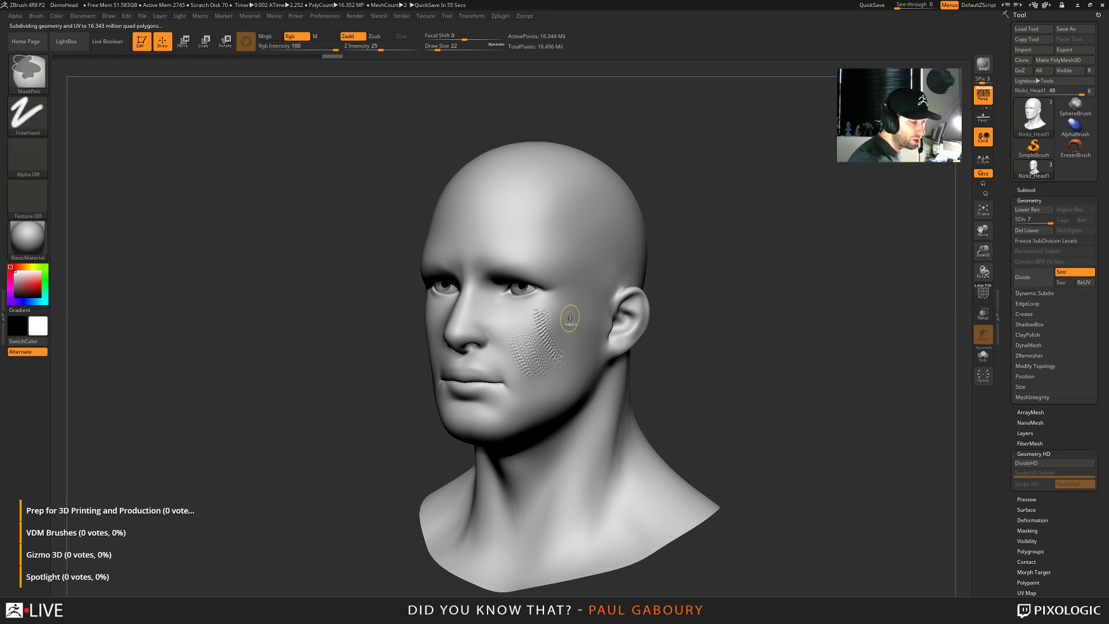
pyautogui.keyDown('ctrl'); pyautogui.moveTo(570, 316); pyautogui.dragTo(564, 303, button='right'); pyautogui.keyUp('ctrl')
pyautogui.moveTo(563, 304); pyautogui.dragTo(585, 381)
pyautogui.moveTo(586, 381)
pyautogui.mouseDown(button='right')
pyautogui.moveTo(585, 341)
pyautogui.moveTo(630, 381)
pyautogui.mouseUp(button='right')
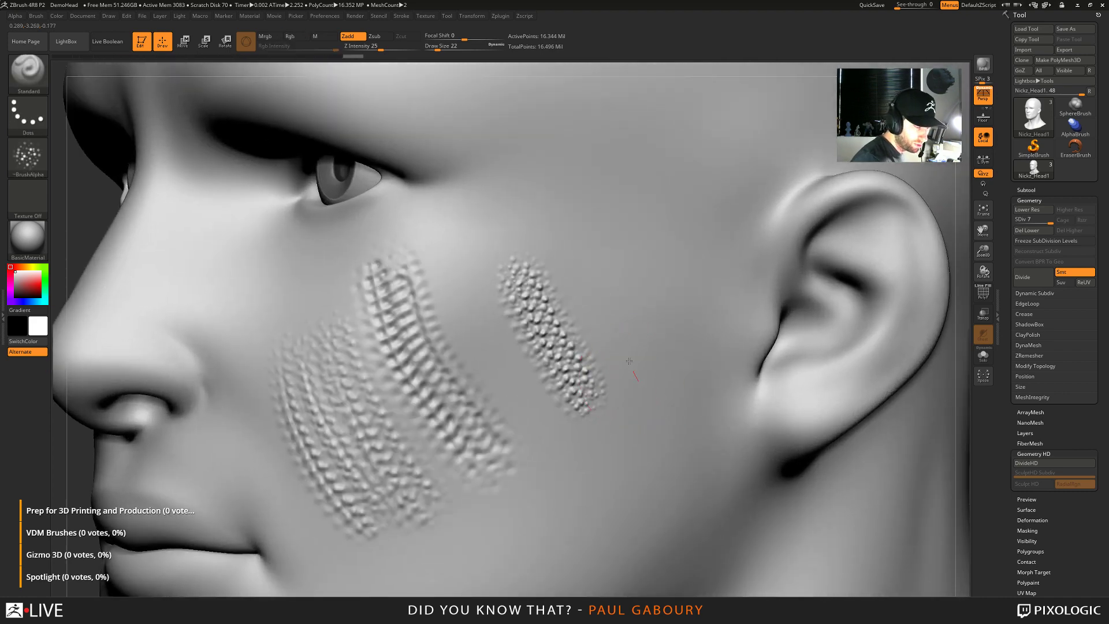
pyautogui.moveTo(636, 375); pyautogui.dragTo(560, 229)
pyautogui.keyDown('ctrl'); pyautogui.moveTo(618, 408); pyautogui.dragTo(664, 305, button='right'); pyautogui.keyUp('ctrl')
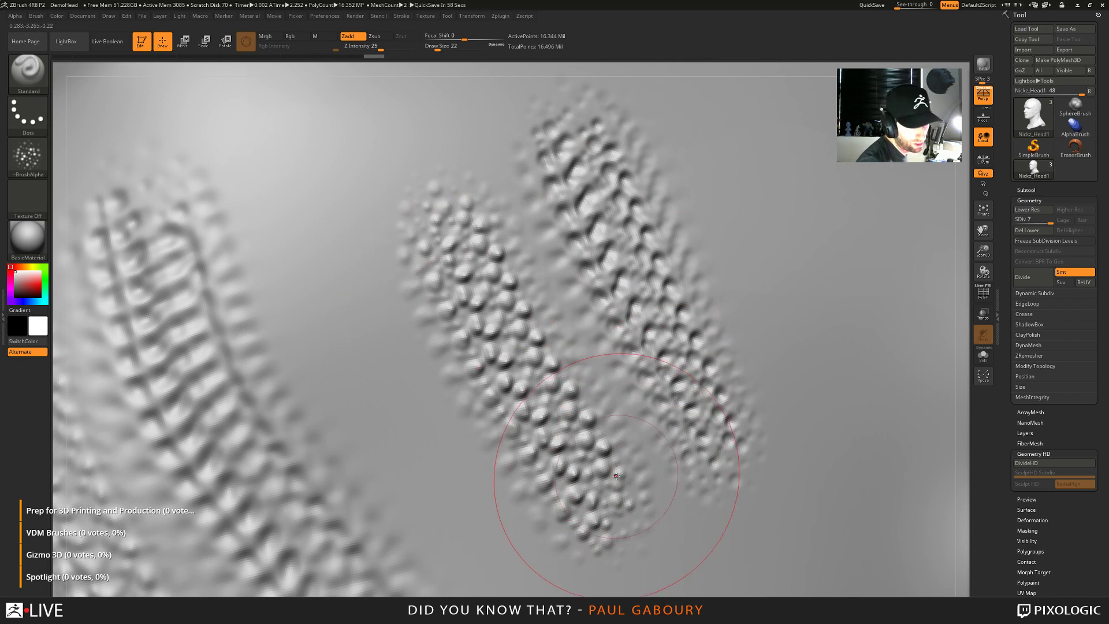
pyautogui.moveTo(755, 471)
pyautogui.keyDown('ctrl'); pyautogui.mouseDown(button='right')
pyautogui.moveTo(740, 479)
pyautogui.moveTo(718, 456)
pyautogui.moveTo(673, 456)
pyautogui.moveTo(595, 371)
pyautogui.moveTo(609, 354)
pyautogui.moveTo(683, 509)
pyautogui.mouseUp(button='right'); pyautogui.keyUp('ctrl')
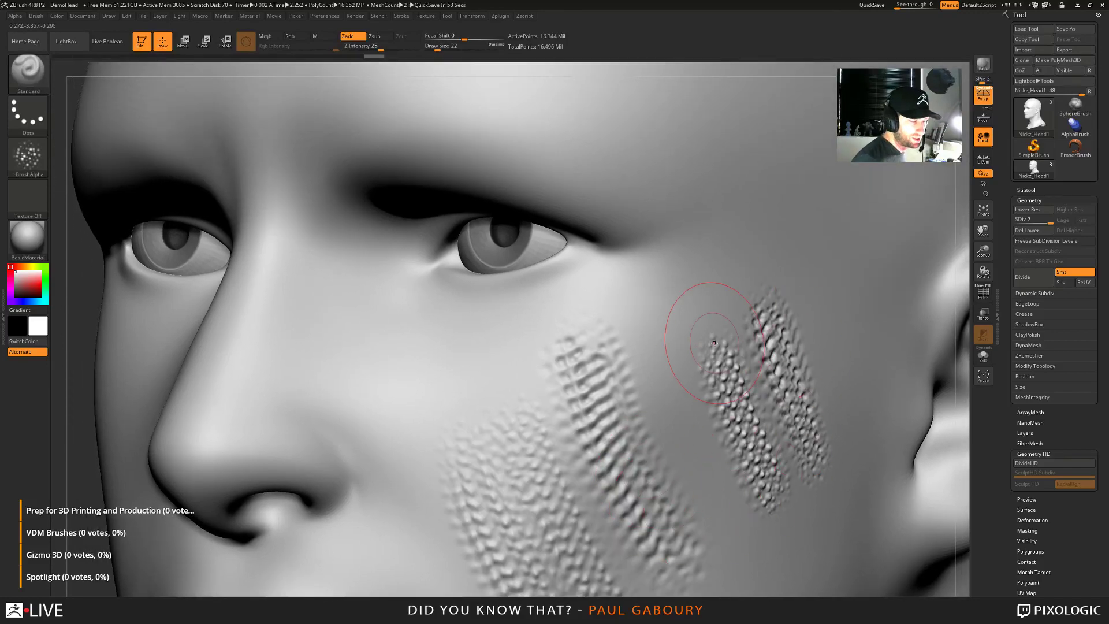
pyautogui.keyDown('ctrl'); pyautogui.moveTo(682, 465); pyautogui.dragTo(557, 278, button='right'); pyautogui.keyUp('ctrl')
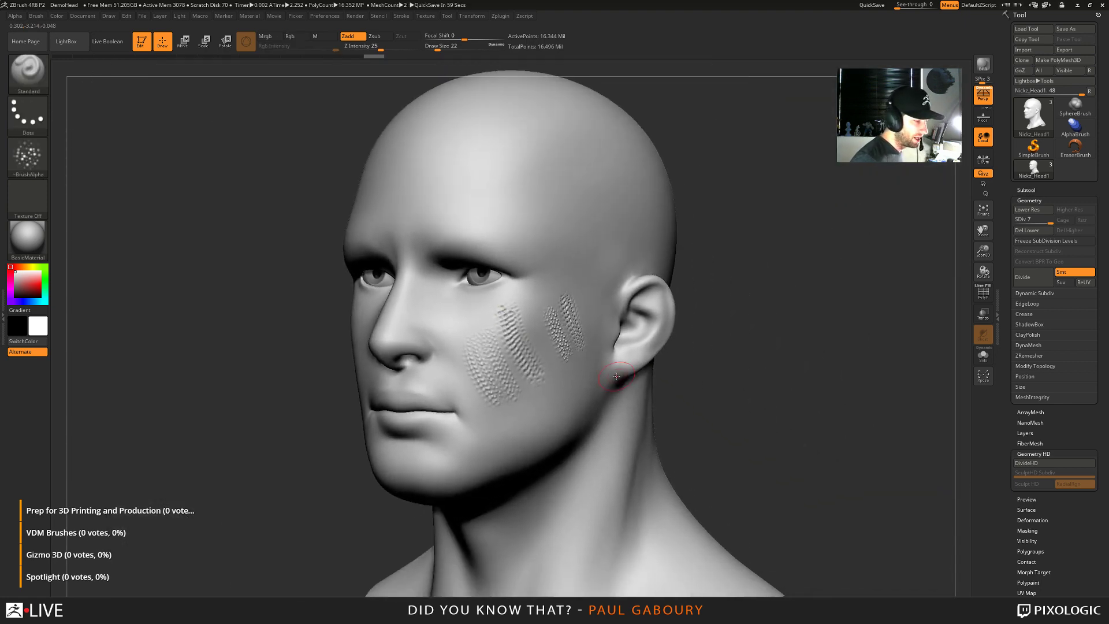
# Undo the two finer cheek strokes and the last two subdivisions
pyautogui.press('ctrl')
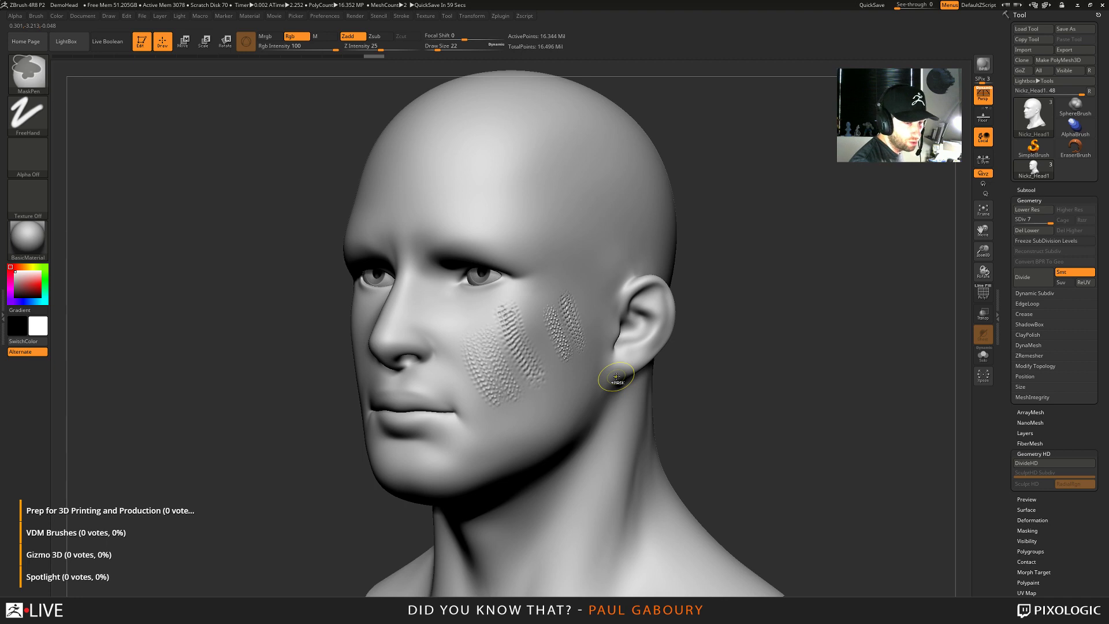
pyautogui.hotkey('ctrl', 'z')
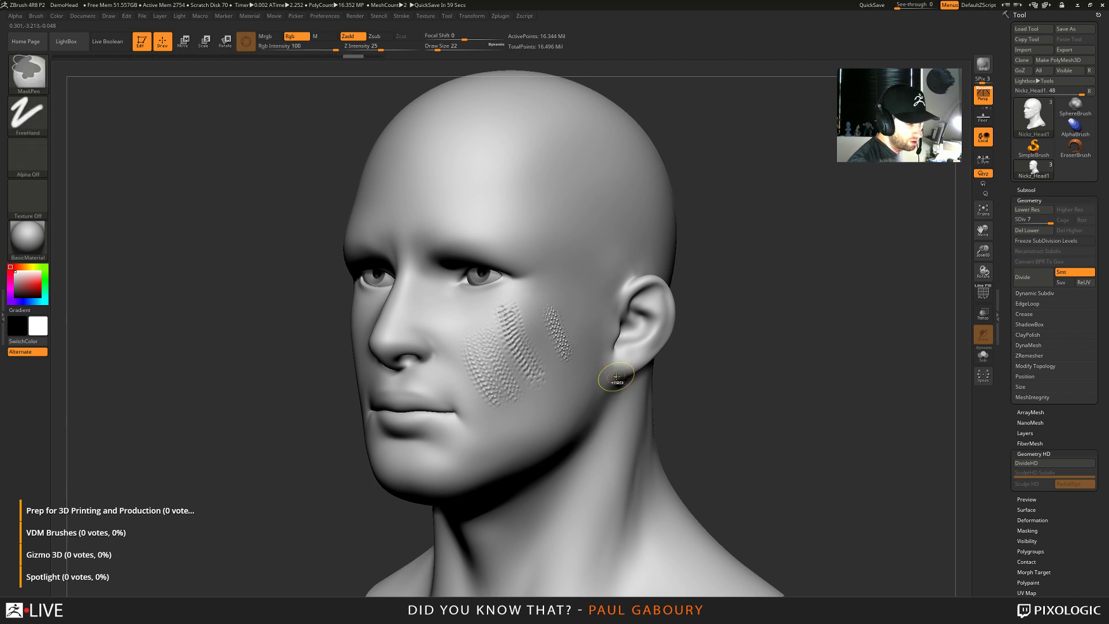
pyautogui.hotkey('ctrl', 'z')
pyautogui.hotkey('ctrl', 'z')
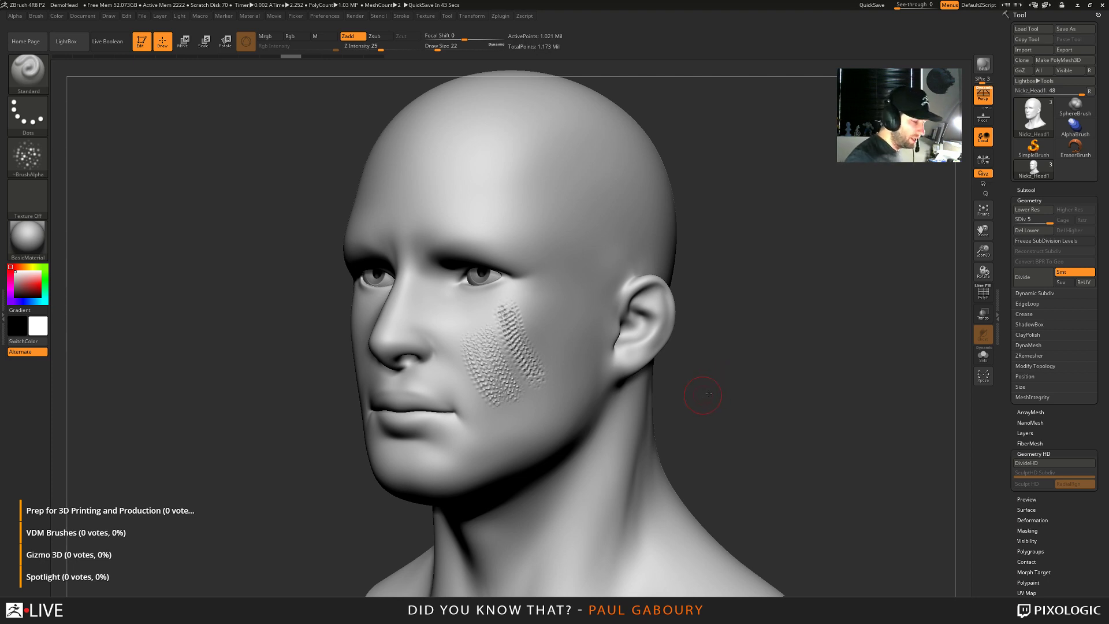
# Divide the level 5 head once with DivideHD to add HD geometry
pyautogui.moveTo(712, 388); pyautogui.dragTo(703, 372)
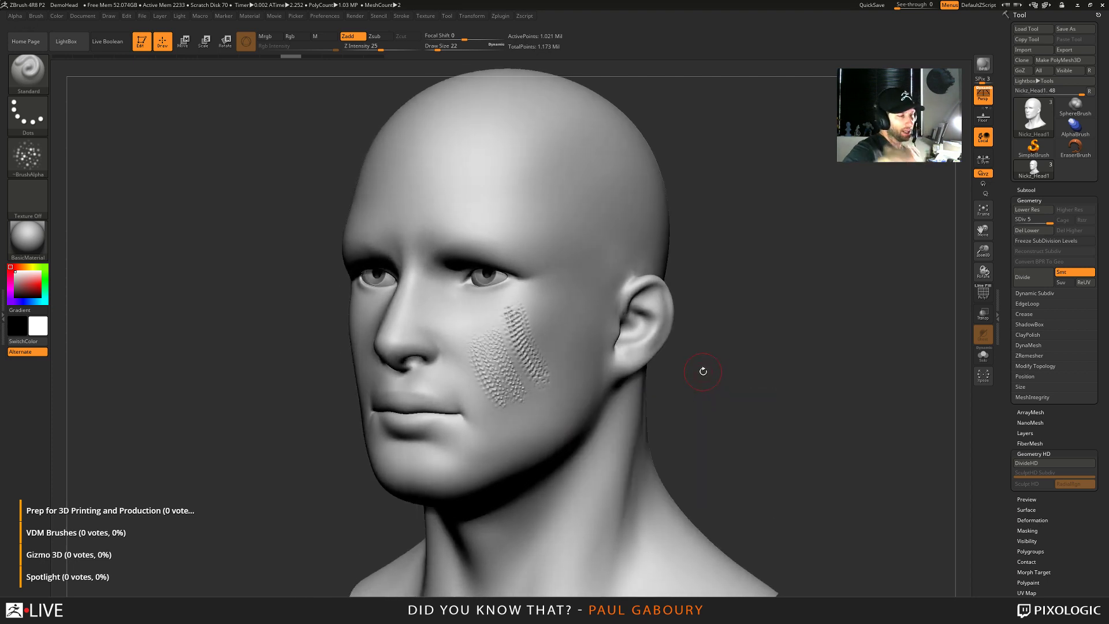
pyautogui.click(1038, 462)
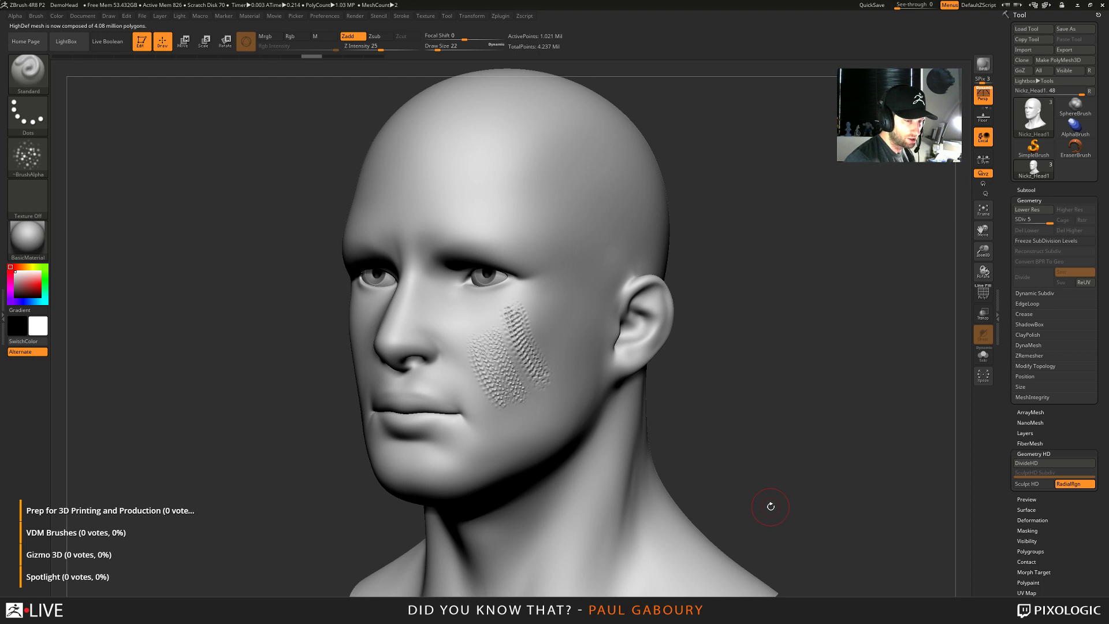
# Subdivide the head three more times with DivideHD, up to SculptHD Subdiv 4
pyautogui.click(1038, 463)
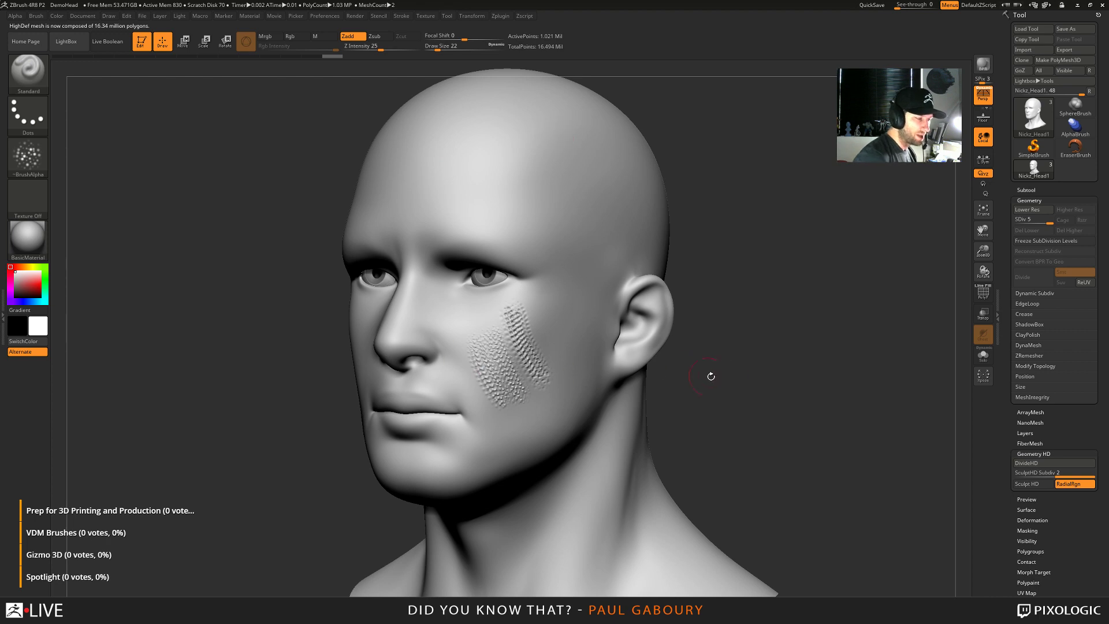
pyautogui.click(1044, 463)
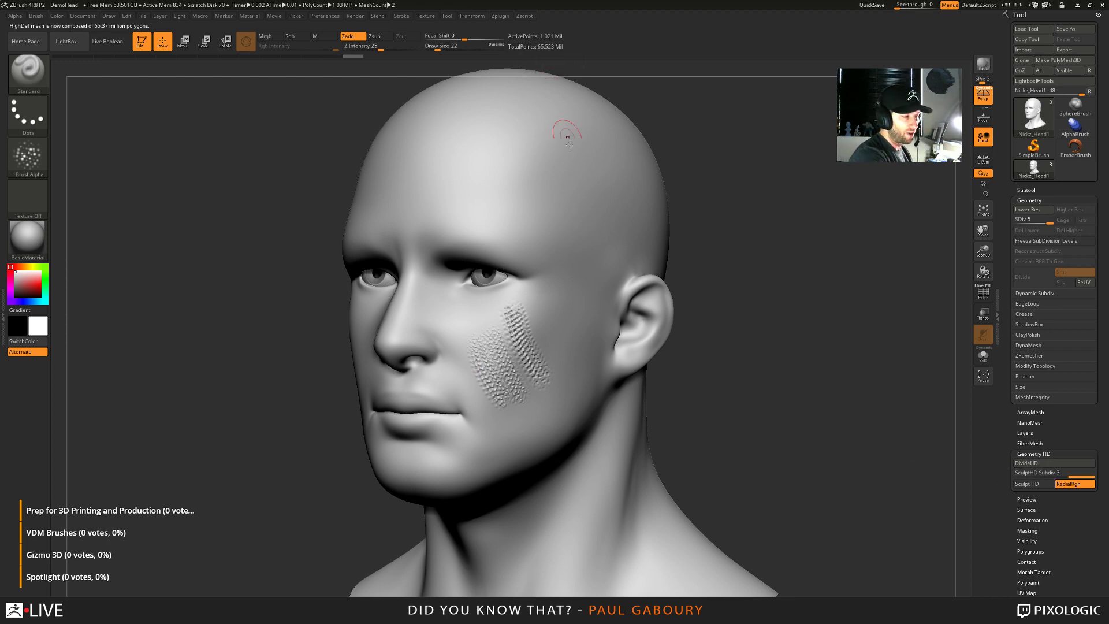
pyautogui.click(1045, 463)
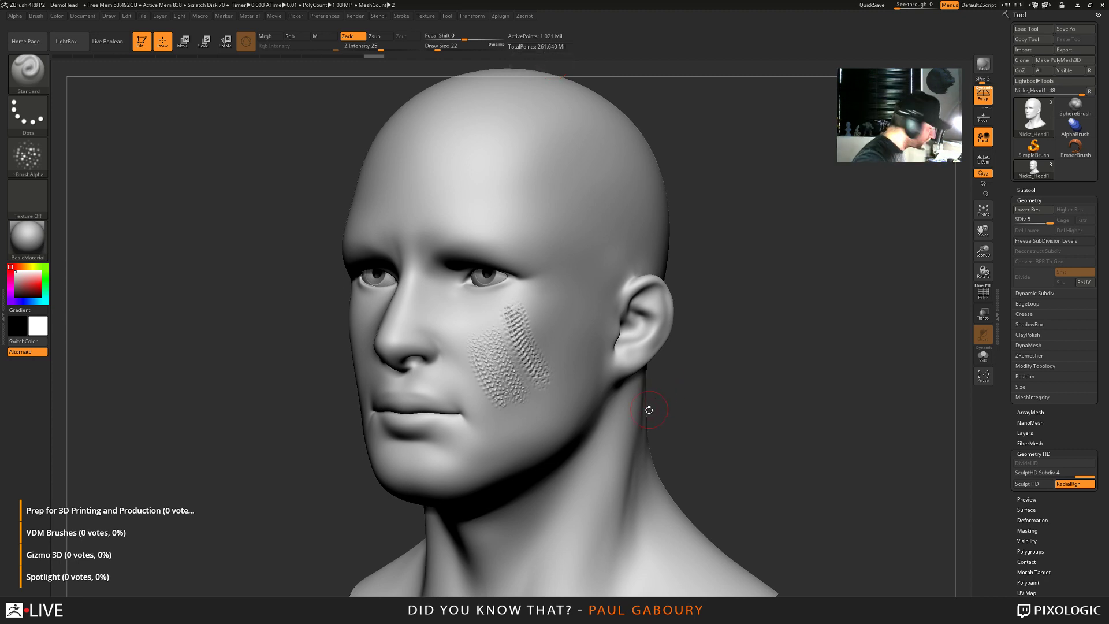
# Sculpt a curved scale texture stroke from above the eyebrow, around the temple, down to the cheek in front of the ear
pyautogui.moveTo(651, 403); pyautogui.dragTo(669, 405)
pyautogui.keyDown('ctrl'); pyautogui.moveTo(611, 397); pyautogui.dragTo(578, 404, button='right'); pyautogui.keyUp('ctrl')
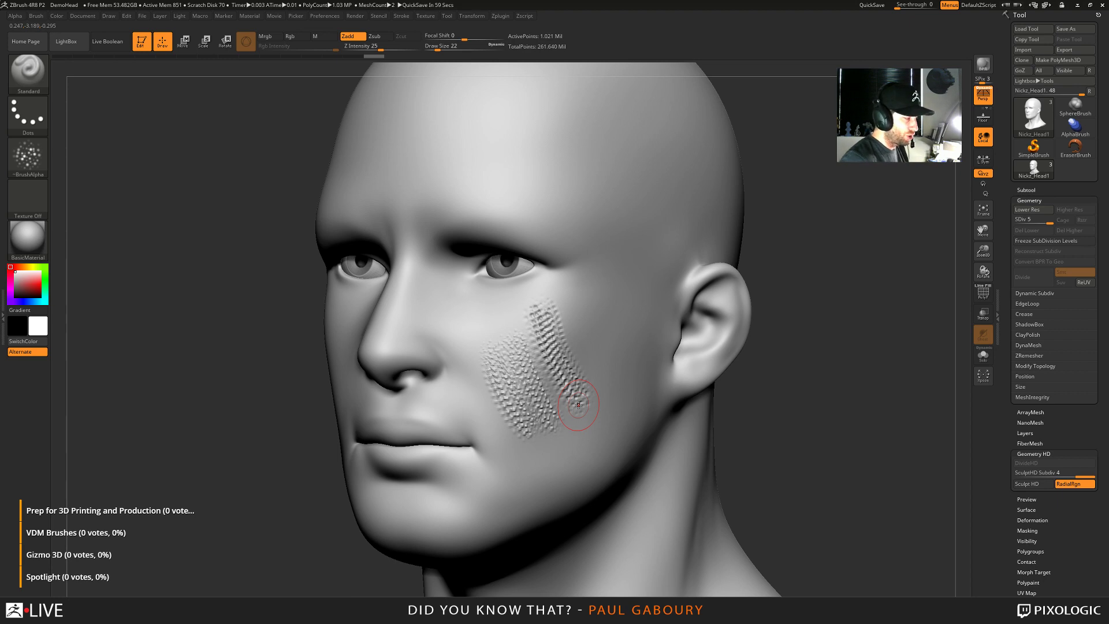
pyautogui.moveTo(472, 196)
pyautogui.mouseDown()
pyautogui.moveTo(558, 202)
pyautogui.moveTo(604, 395)
pyautogui.mouseUp()
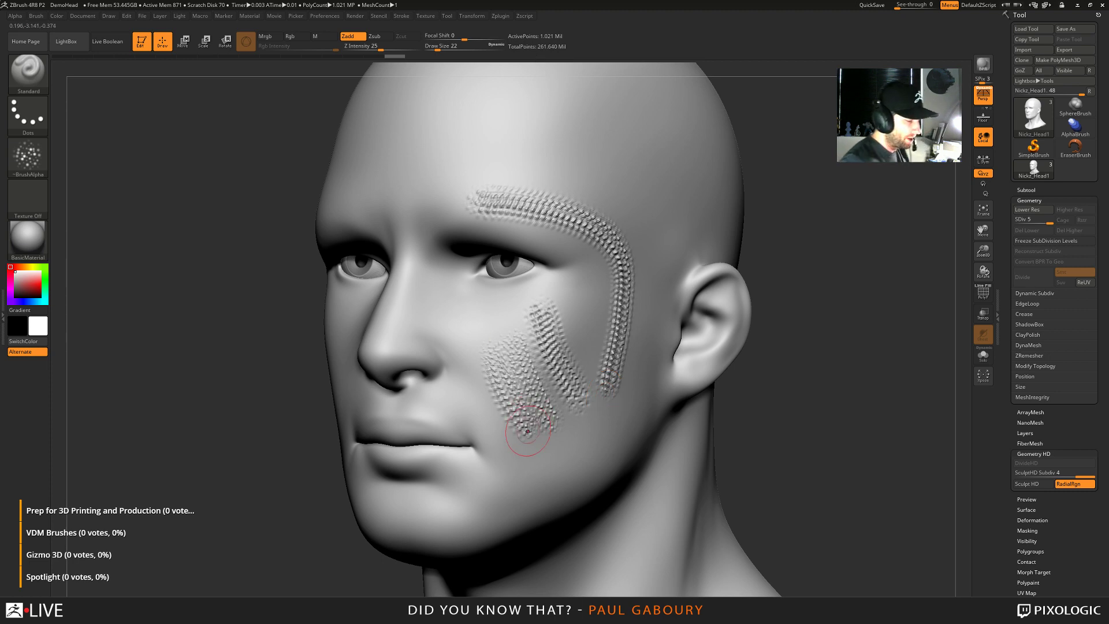
pyautogui.keyDown('ctrl'); pyautogui.moveTo(564, 390); pyautogui.dragTo(546, 358, button='right'); pyautogui.keyUp('ctrl')
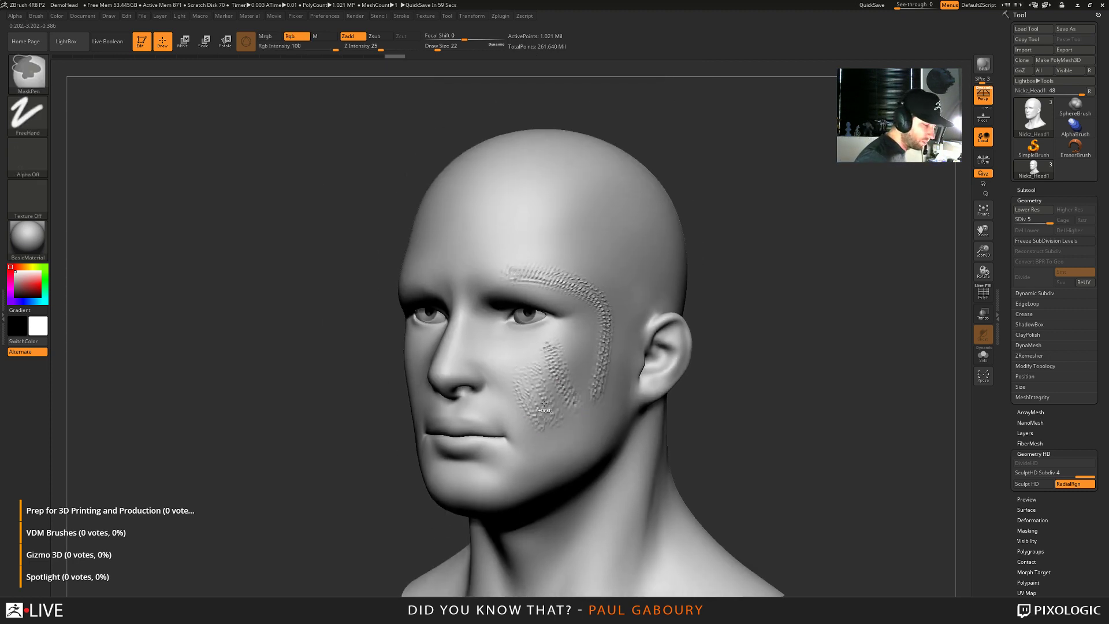
# Activate Sculpt HD on a circular region centred on the nose from the front view
pyautogui.moveTo(520, 399)
pyautogui.keyDown('shift'); pyautogui.mouseDown(button='right')
pyautogui.moveTo(566, 410)
pyautogui.moveTo(566, 366)
pyautogui.moveTo(612, 388)
pyautogui.moveTo(562, 391)
pyautogui.moveTo(584, 377)
pyautogui.moveTo(537, 317)
pyautogui.moveTo(543, 324)
pyautogui.mouseUp(button='right'); pyautogui.keyUp('shift')
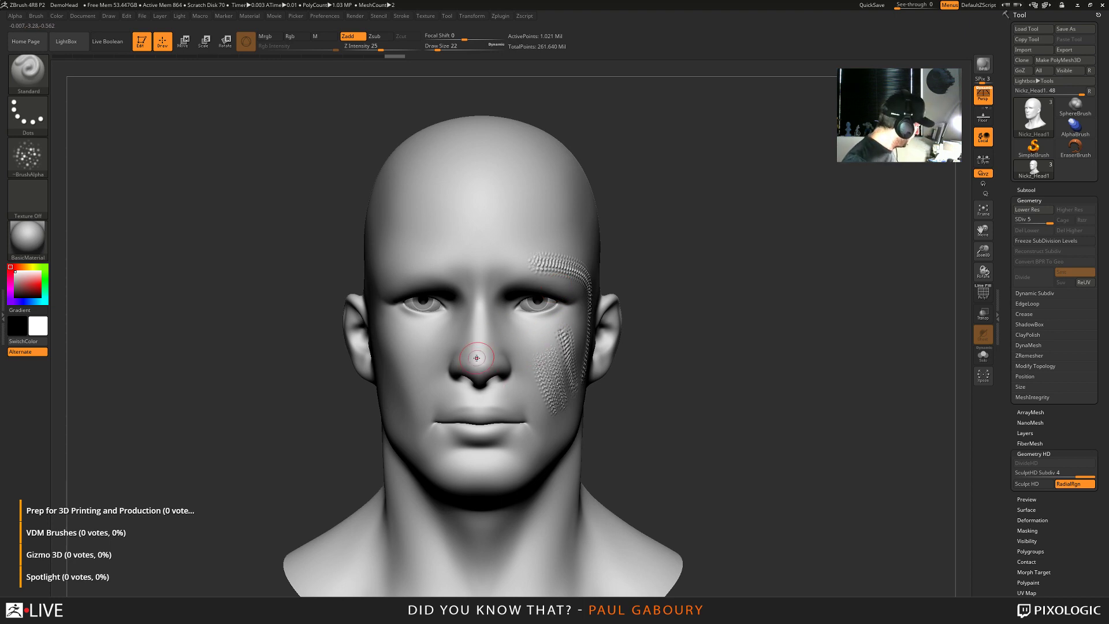
pyautogui.hotkey('ctrl', 'd')
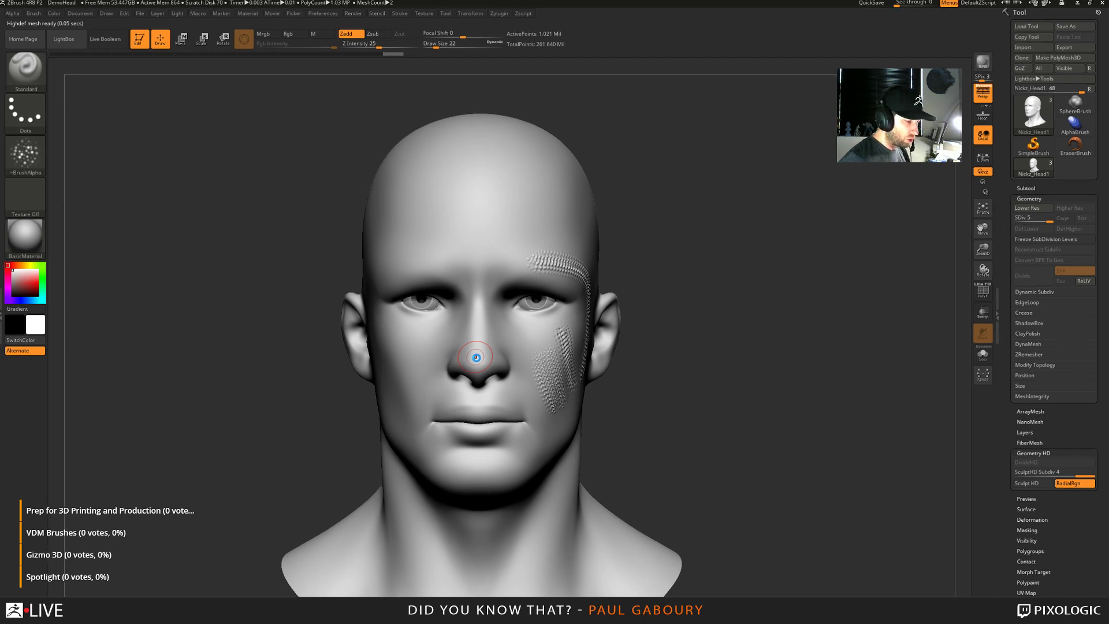
pyautogui.press('a')
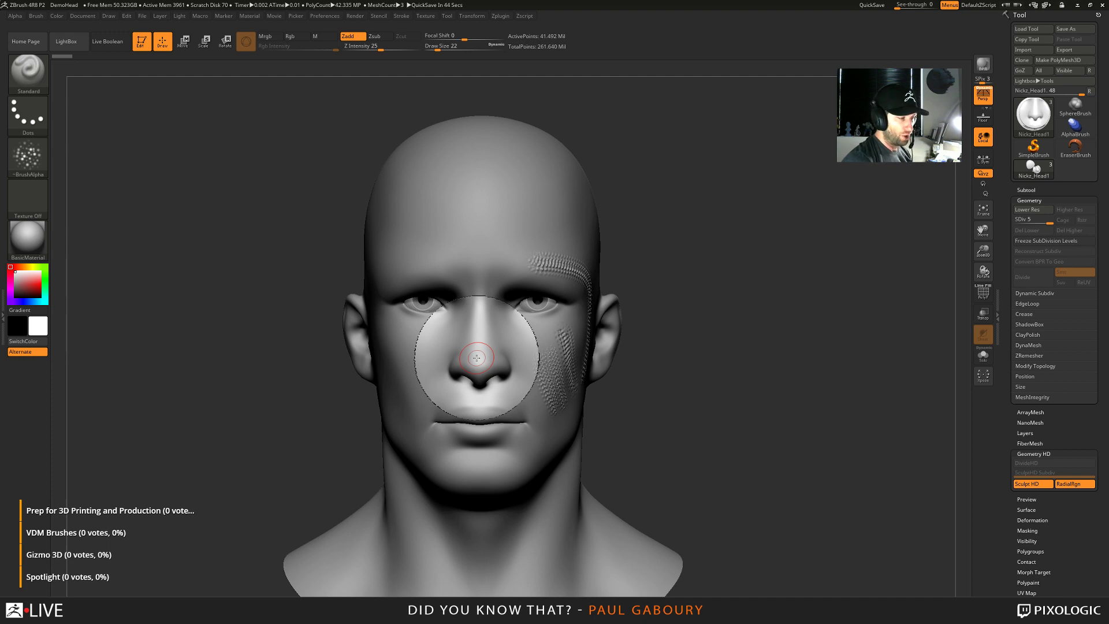
# Examine the active HD region around the front and back of the head, with transparency turned on to see through the mesh
pyautogui.moveTo(673, 426)
pyautogui.mouseDown()
pyautogui.moveTo(641, 438)
pyautogui.moveTo(670, 413)
pyautogui.mouseUp()
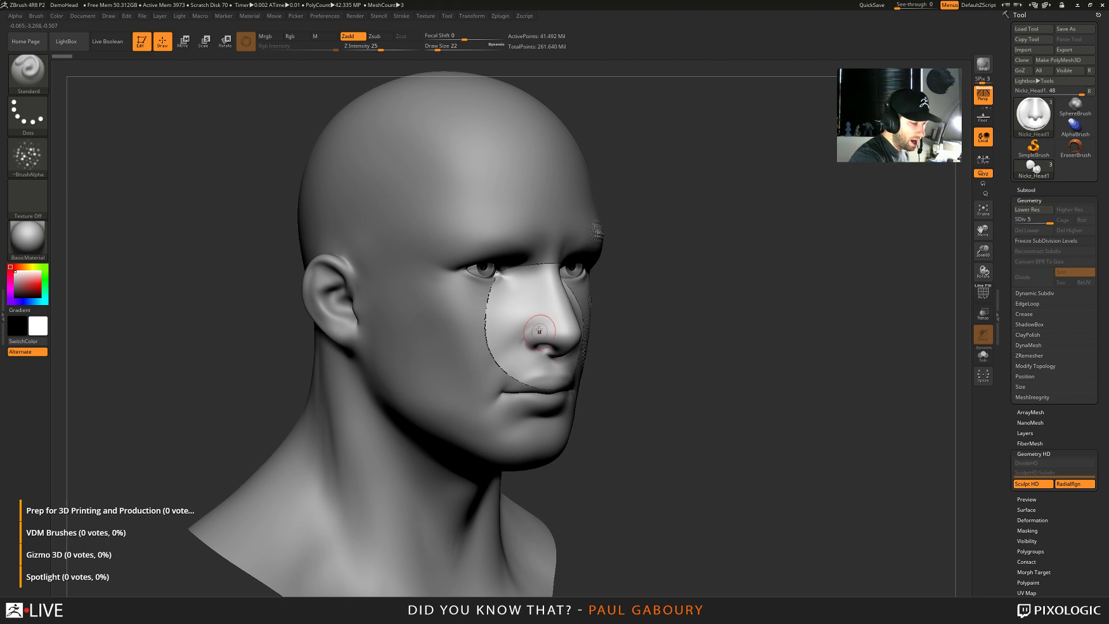
pyautogui.moveTo(601, 341); pyautogui.dragTo(545, 327)
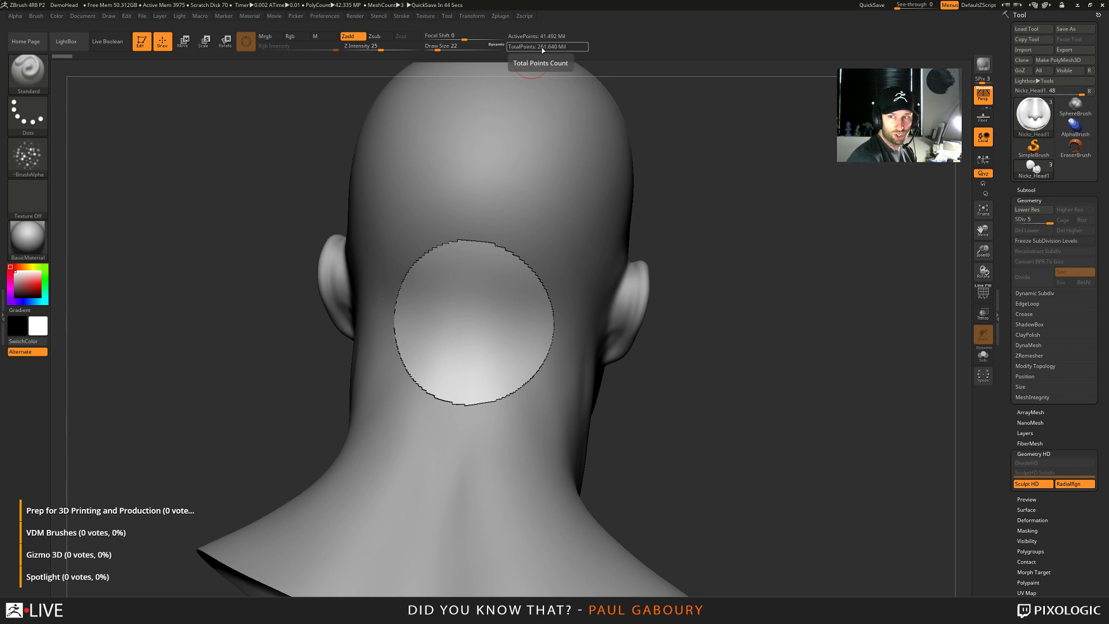
pyautogui.moveTo(718, 403); pyautogui.dragTo(649, 408)
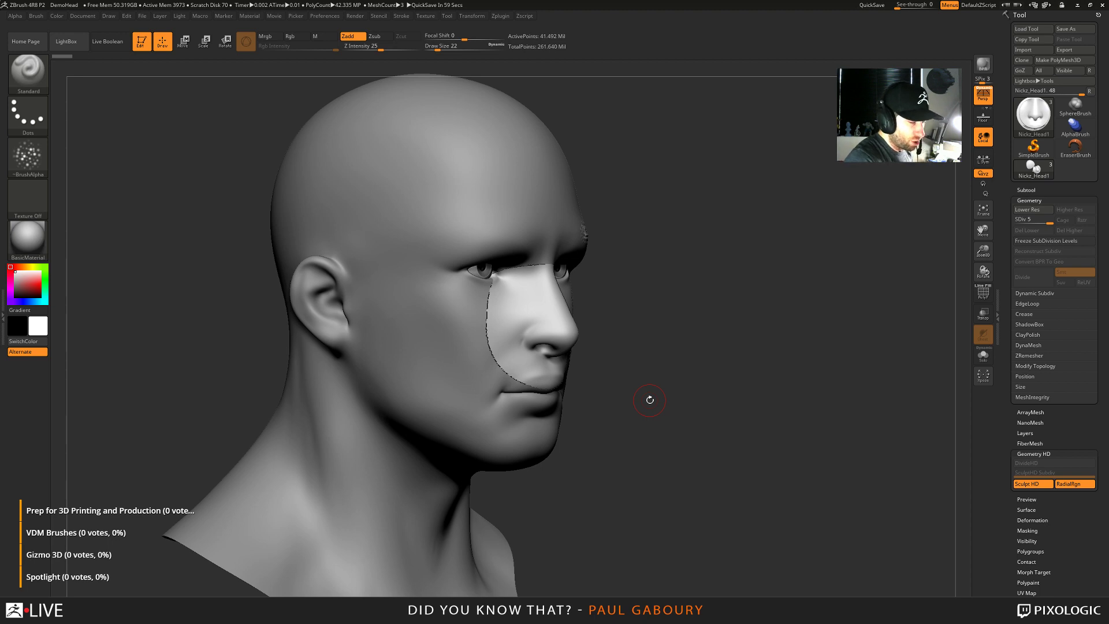
pyautogui.click(985, 319)
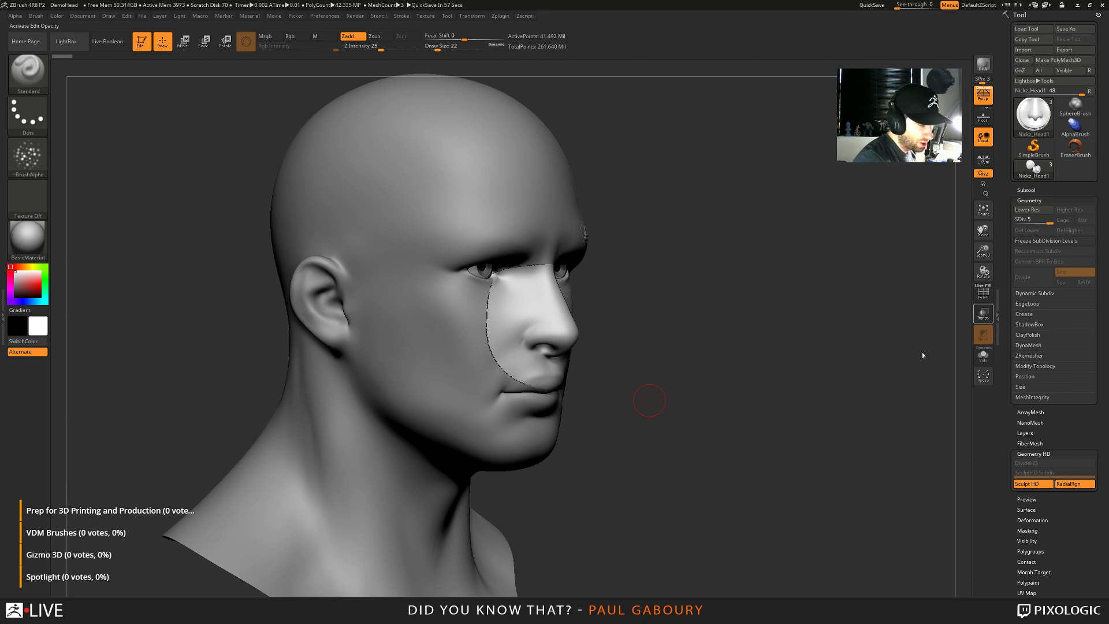
pyautogui.moveTo(673, 449)
pyautogui.mouseDown()
pyautogui.moveTo(595, 451)
pyautogui.moveTo(682, 452)
pyautogui.moveTo(672, 446)
pyautogui.mouseUp()
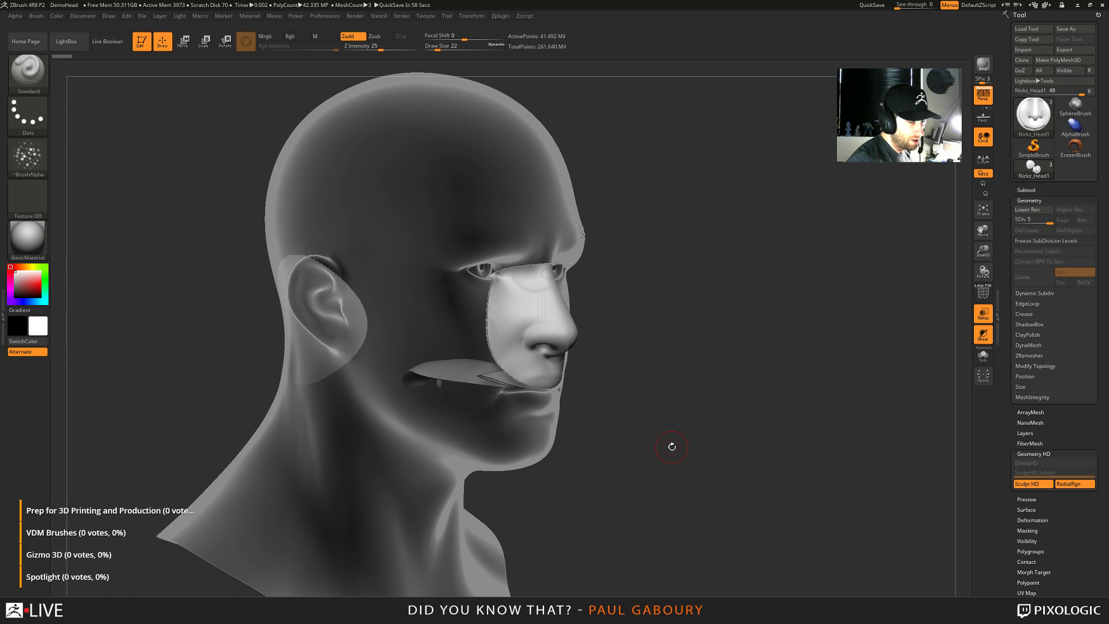
# Turn off transparency and isolate the active HD geometry with Solo to inspect its separate pieces from several angles
pyautogui.click(983, 315)
pyautogui.click(983, 356)
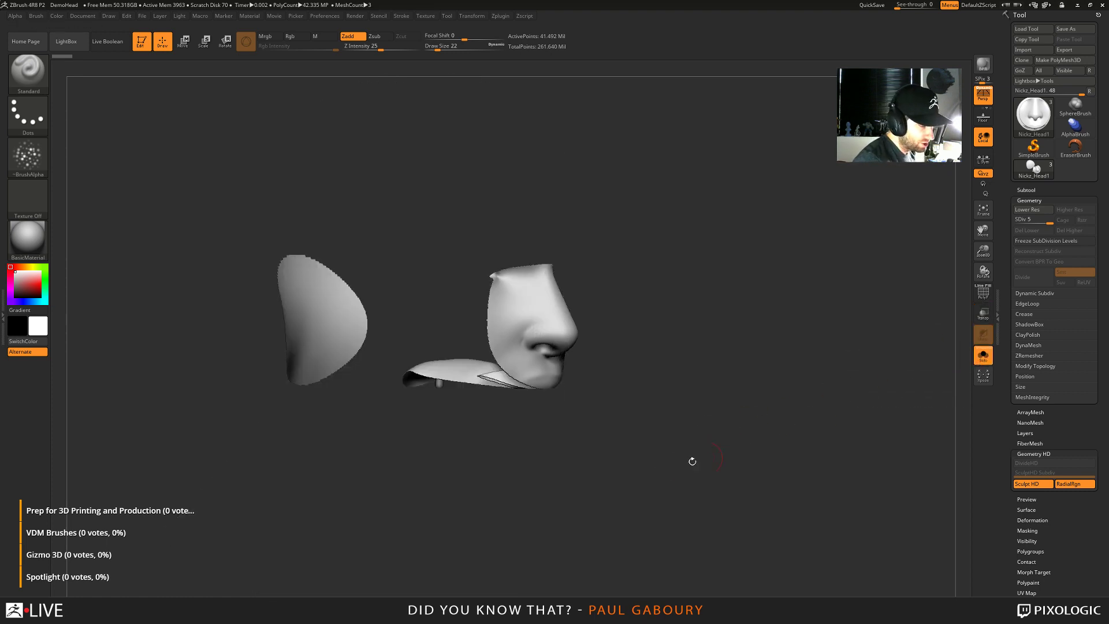
pyautogui.moveTo(636, 453)
pyautogui.mouseDown()
pyautogui.moveTo(715, 458)
pyautogui.moveTo(602, 459)
pyautogui.moveTo(632, 461)
pyautogui.mouseUp()
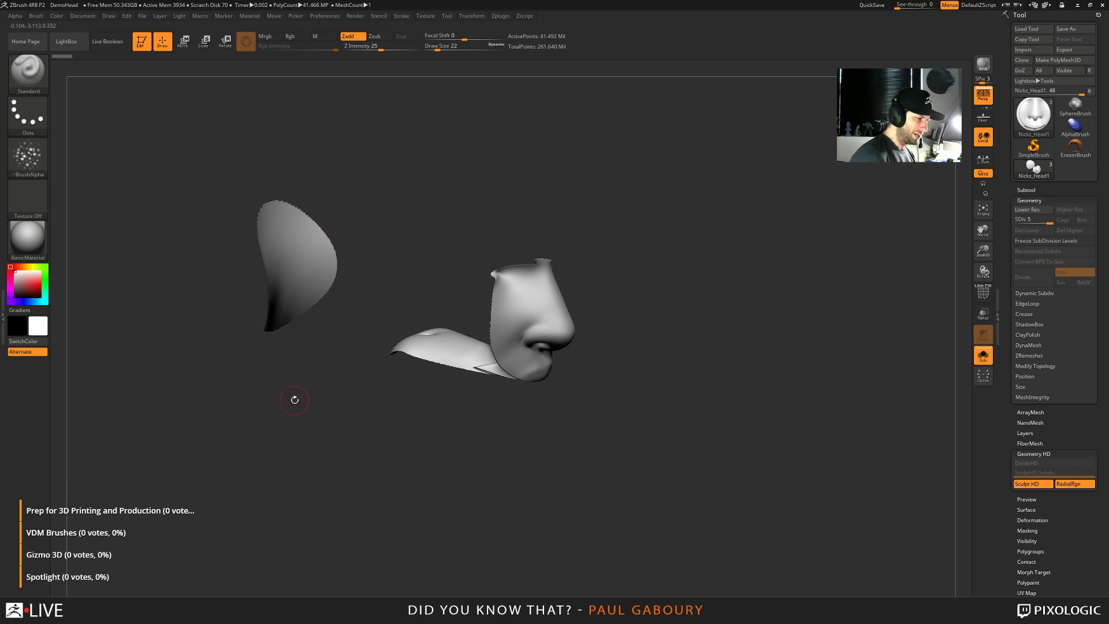
pyautogui.moveTo(294, 400); pyautogui.dragTo(562, 326)
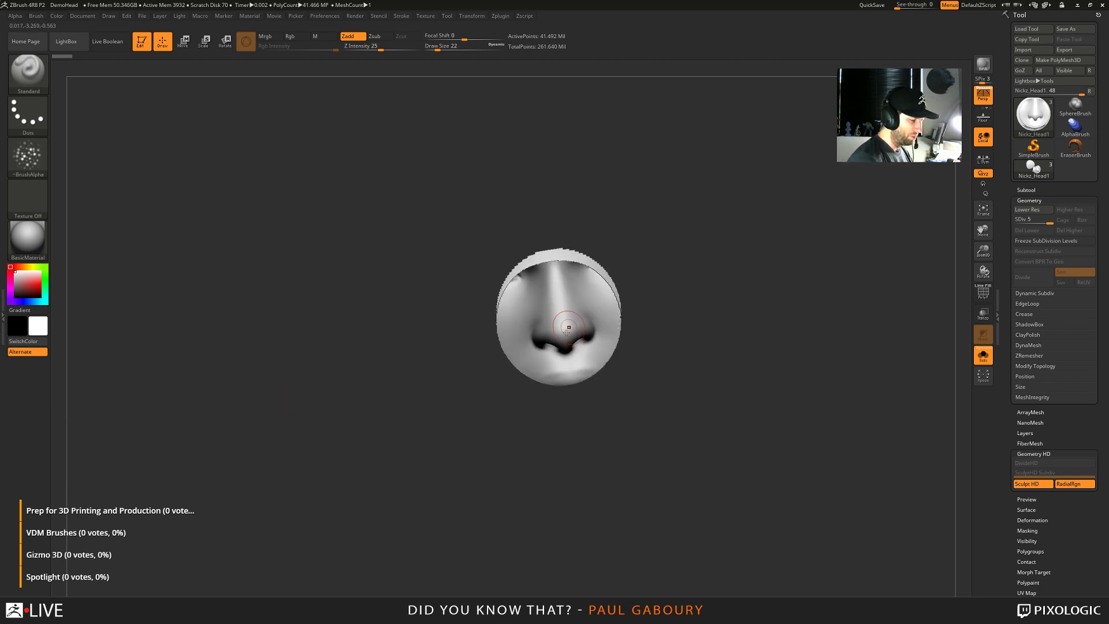
pyautogui.moveTo(540, 435)
pyautogui.mouseDown()
pyautogui.moveTo(589, 442)
pyautogui.moveTo(490, 385)
pyautogui.mouseUp()
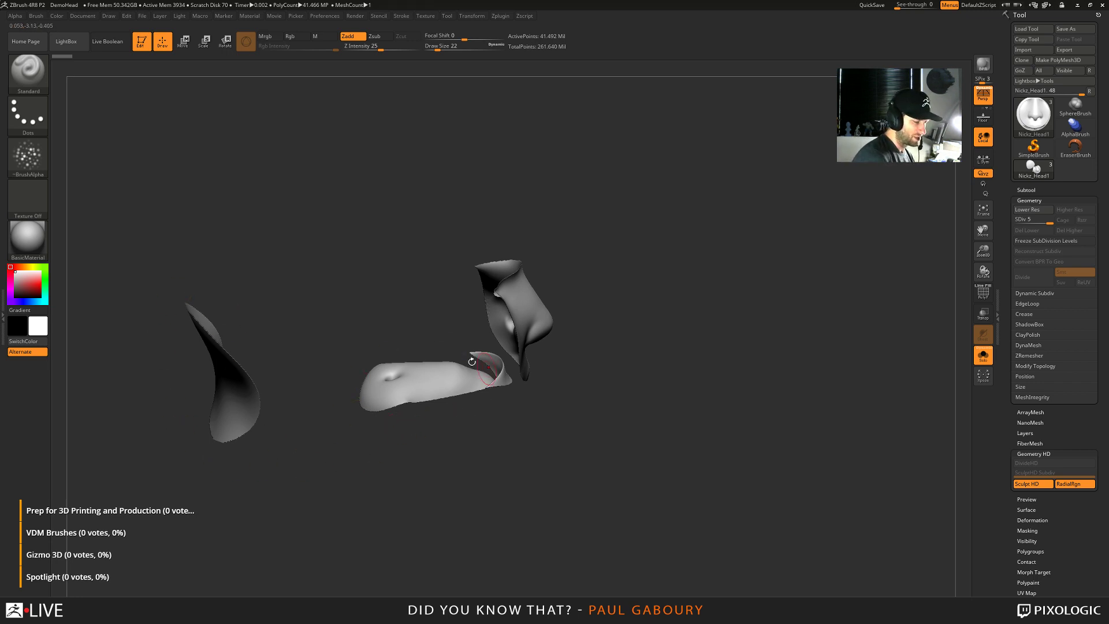
pyautogui.moveTo(609, 497); pyautogui.dragTo(534, 461)
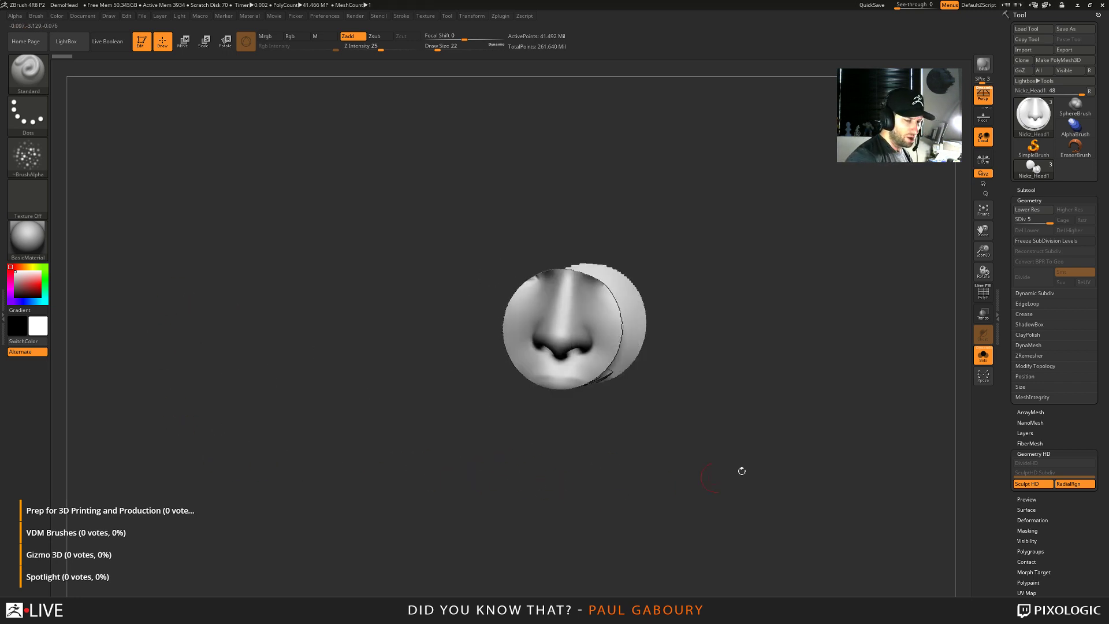
# Turn off Solo to show the whole head and leave HD sculpting mode
pyautogui.click(984, 356)
pyautogui.moveTo(713, 402); pyautogui.dragTo(779, 418)
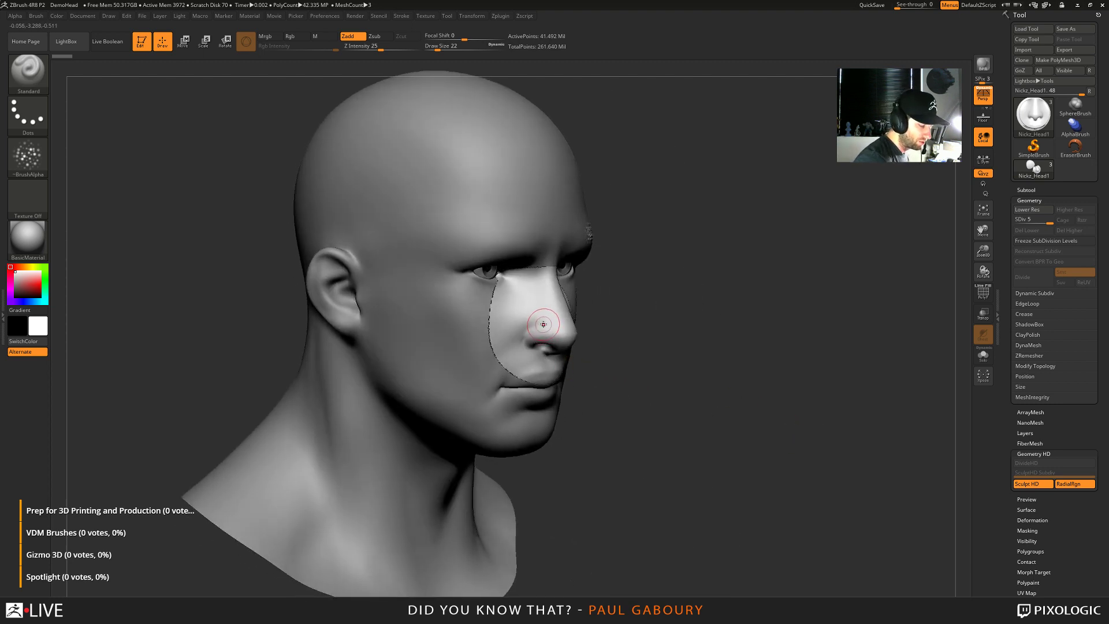
pyautogui.moveTo(527, 314); pyautogui.dragTo(539, 311, button='right')
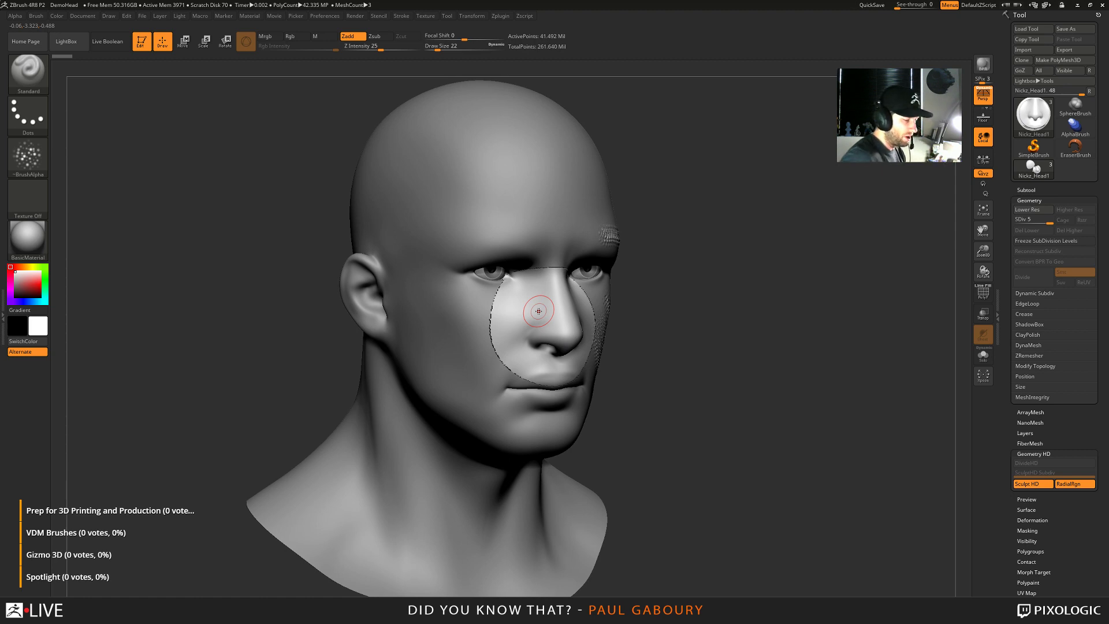
pyautogui.hotkey('ctrl', 'd')
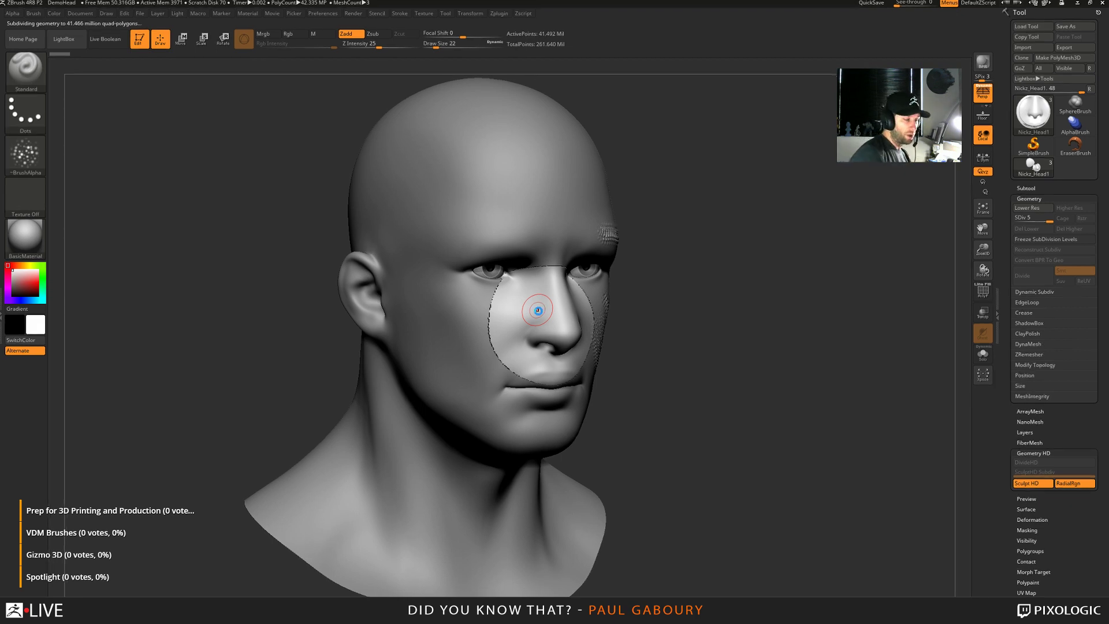
pyautogui.press('a')
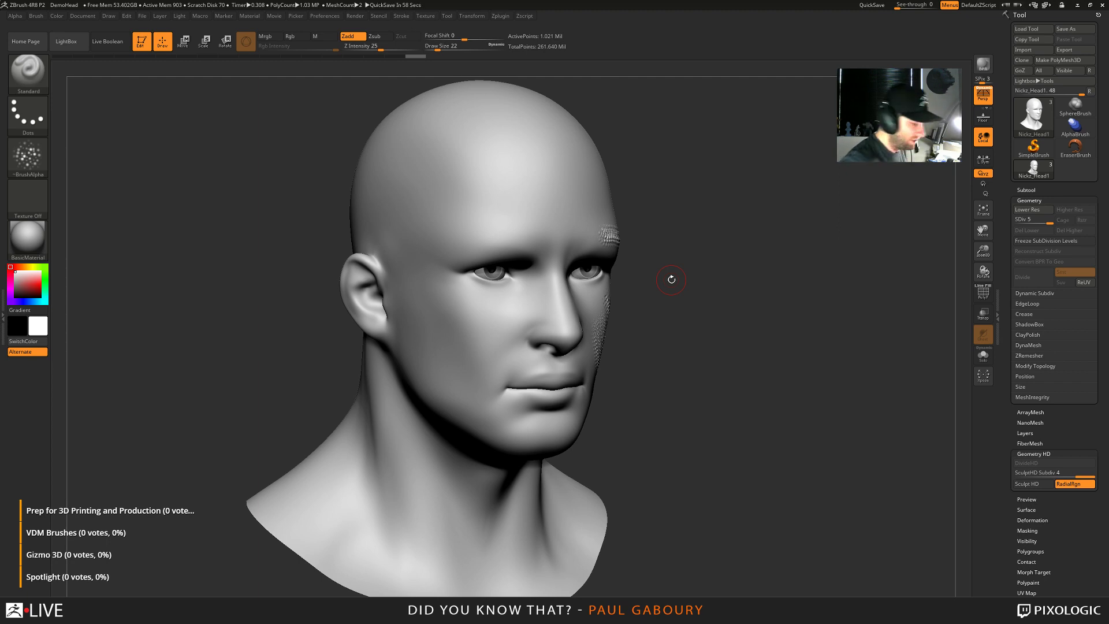
# Activate Sculpt HD on a circular region centred on the eye from the side profile of the head
pyautogui.keyDown('shift'); pyautogui.moveTo(645, 385); pyautogui.dragTo(604, 271); pyautogui.keyUp('shift')
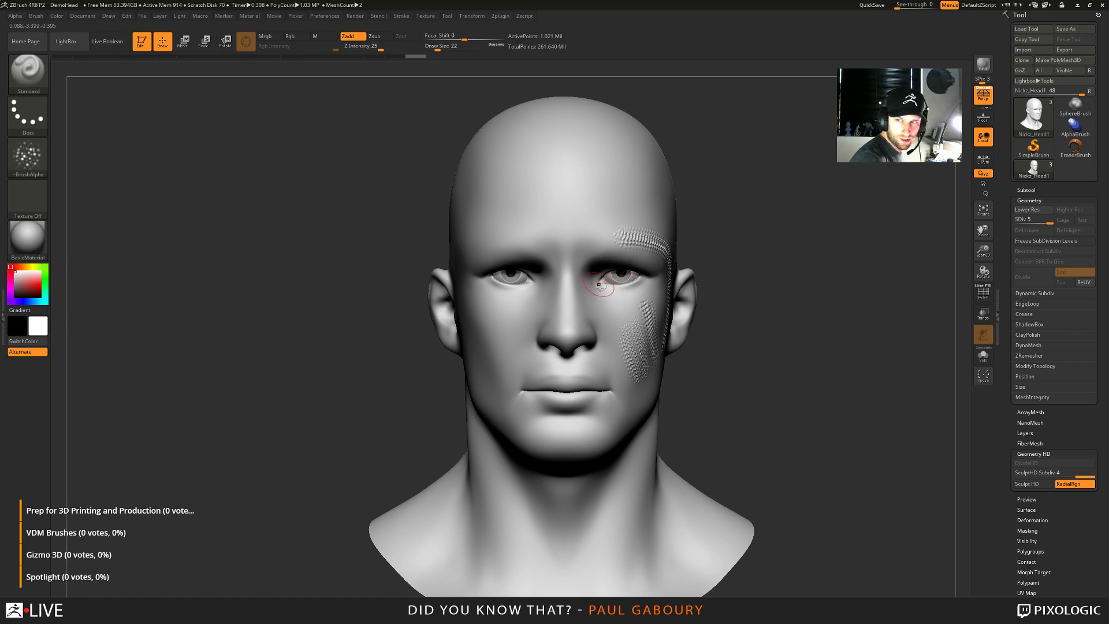
pyautogui.keyDown('alt'); pyautogui.moveTo(608, 305); pyautogui.dragTo(581, 288, button='right'); pyautogui.keyUp('alt')
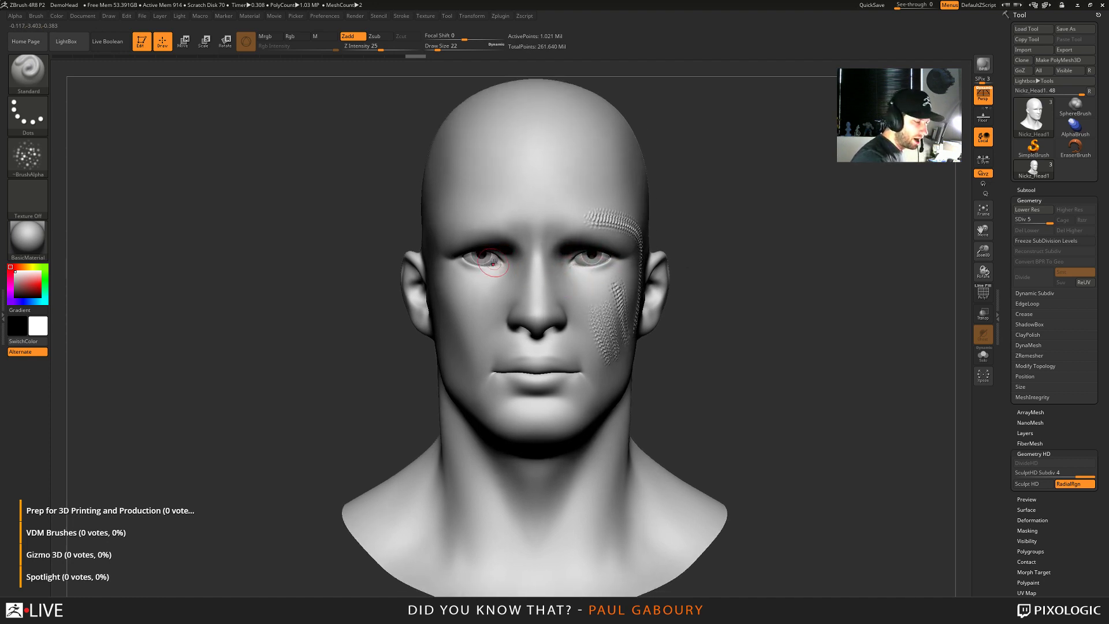
pyautogui.moveTo(494, 263); pyautogui.dragTo(612, 324, button='right')
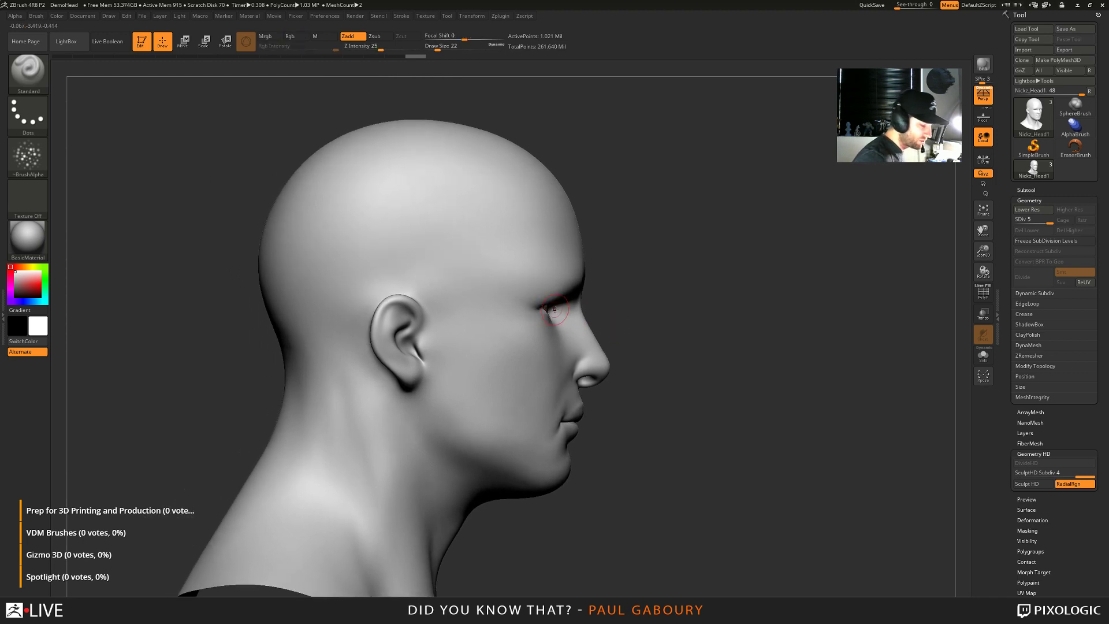
pyautogui.hotkey('ctrl', 'd')
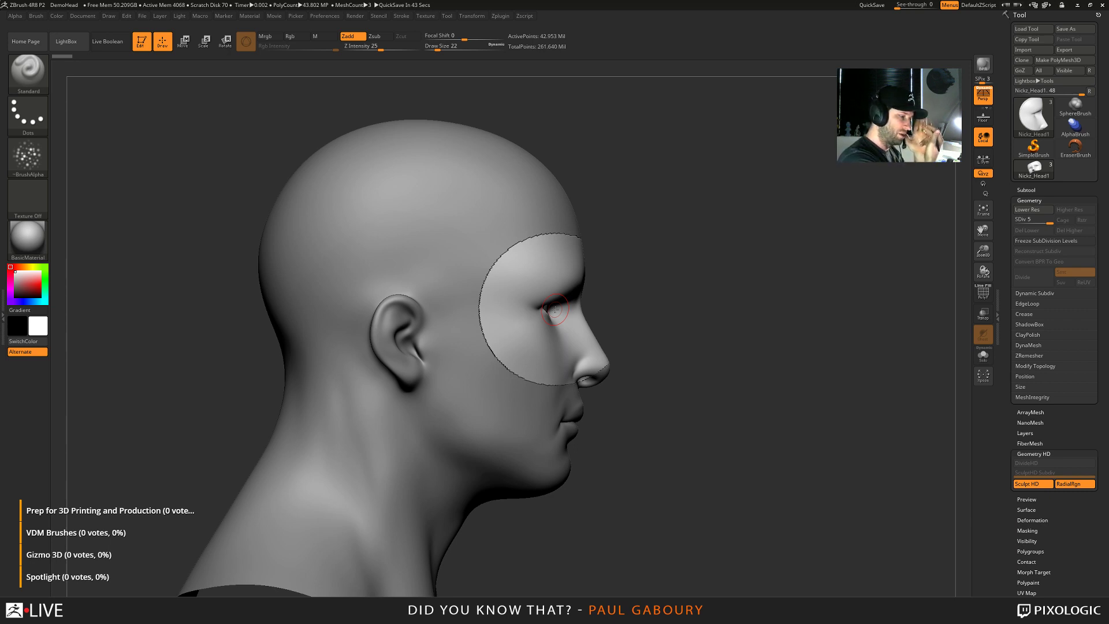
# Isolate the active HD eye region with Solo and frame it from the front
pyautogui.click(983, 354)
pyautogui.moveTo(720, 448)
pyautogui.mouseDown()
pyautogui.moveTo(671, 460)
pyautogui.moveTo(647, 439)
pyautogui.moveTo(676, 431)
pyautogui.mouseUp()
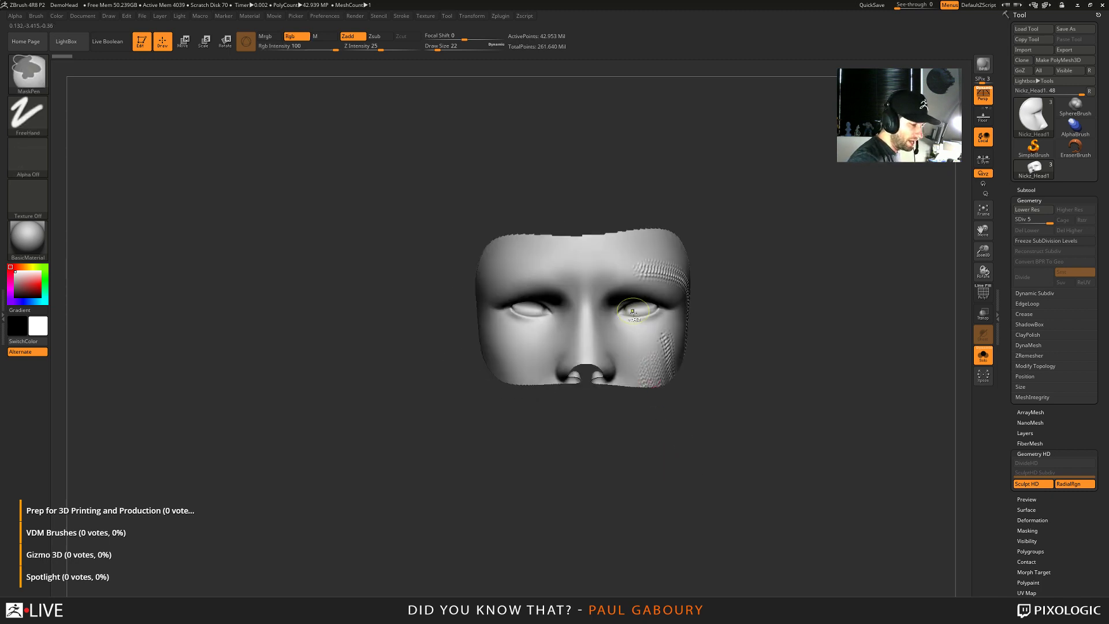
pyautogui.press('f')
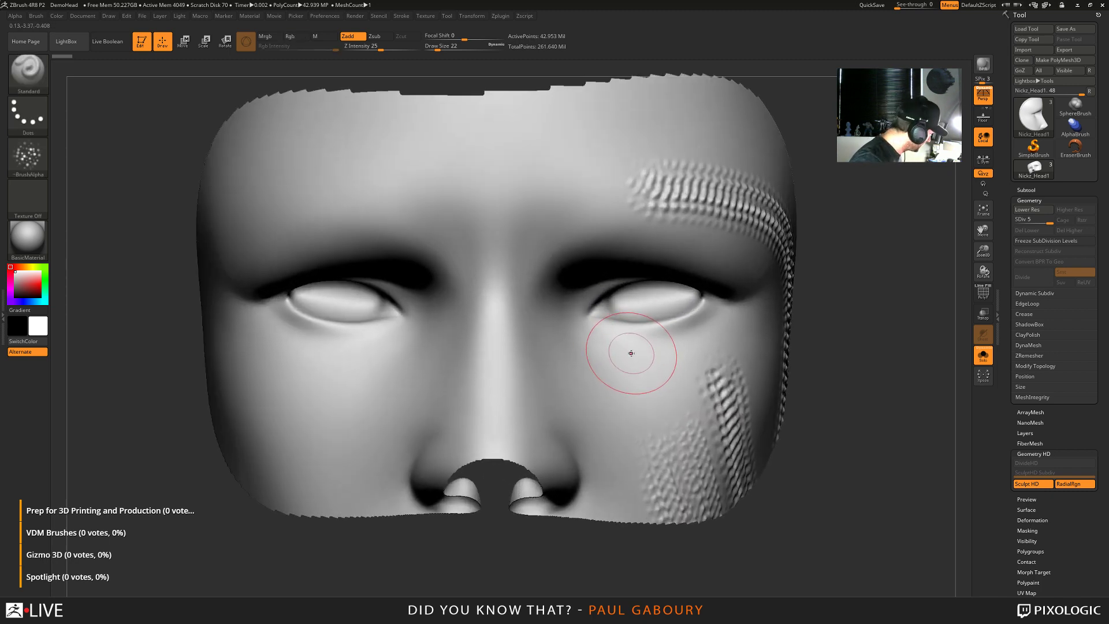
# Set the draw size to 8 and sculpt two fine scale texture strokes below the eye near the scaled cheek
pyautogui.press('s')
pyautogui.moveTo(629, 353); pyautogui.dragTo(626, 351)
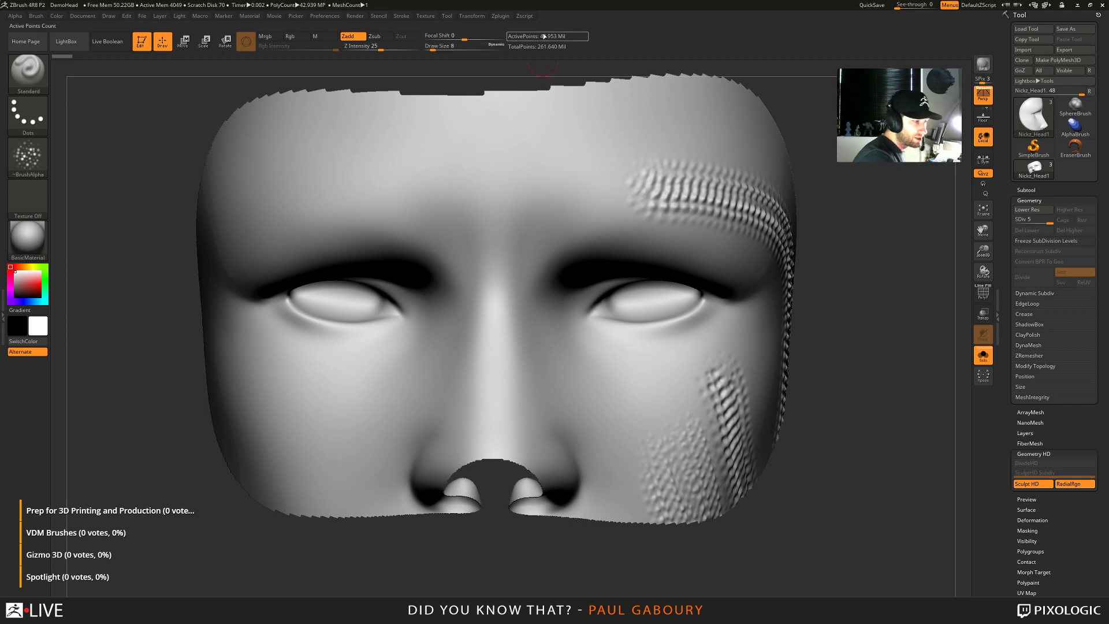
pyautogui.moveTo(605, 334); pyautogui.dragTo(686, 326)
pyautogui.scroll(3, 646, 354)
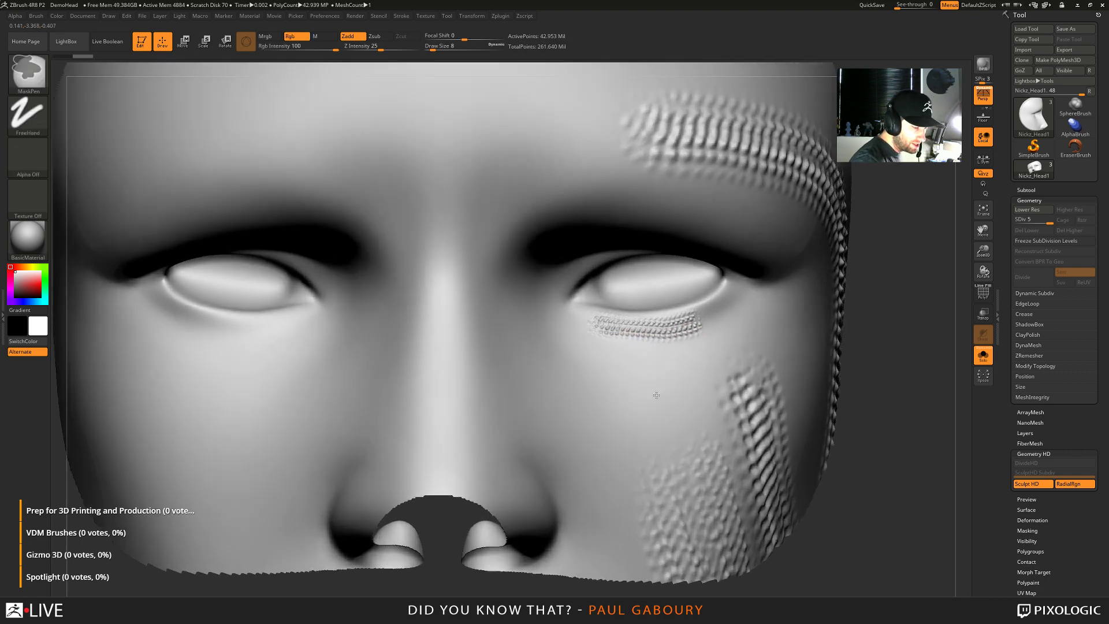
pyautogui.scroll(3, 649, 401)
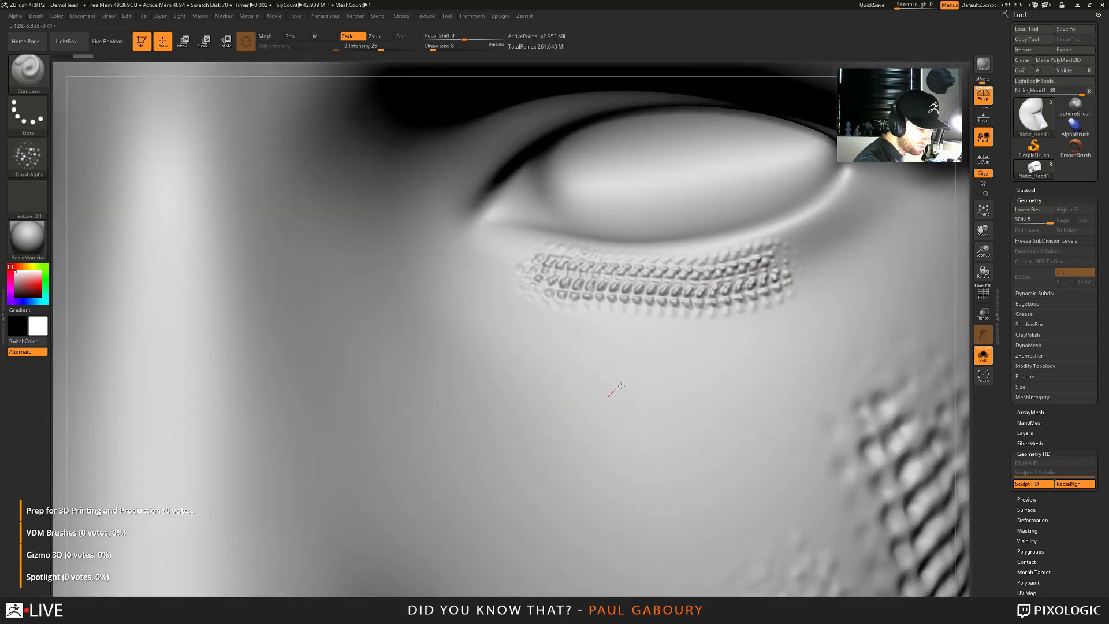
pyautogui.moveTo(601, 395); pyautogui.dragTo(748, 350)
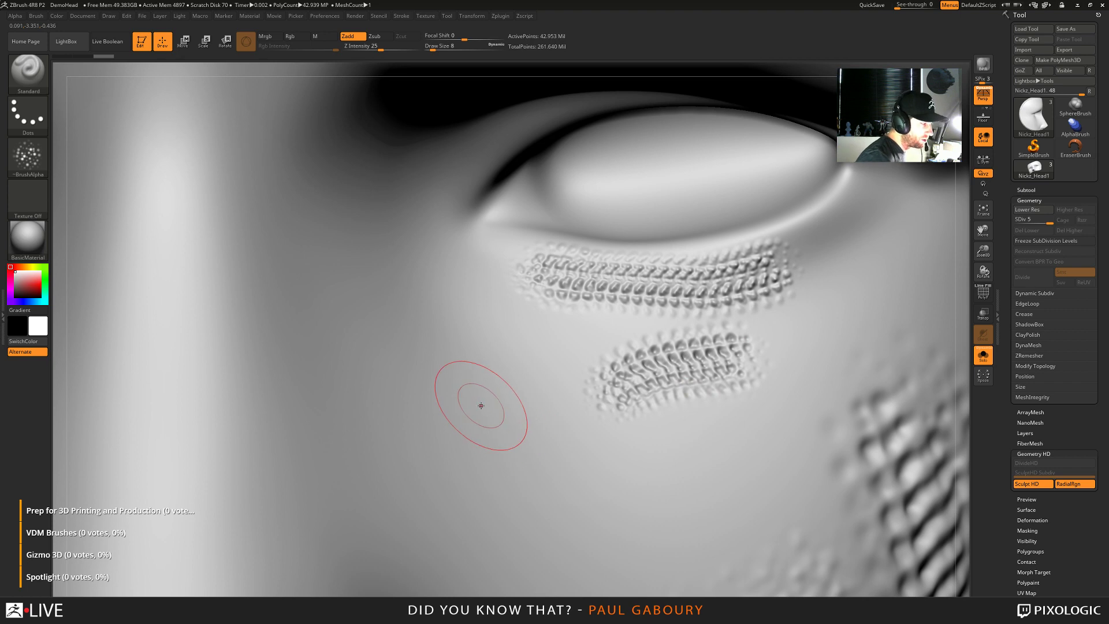
# Switch the brush stroke to Spray and sculpt dense fine bumps over the upper cheek and the side of the nose
pyautogui.click(31, 119)
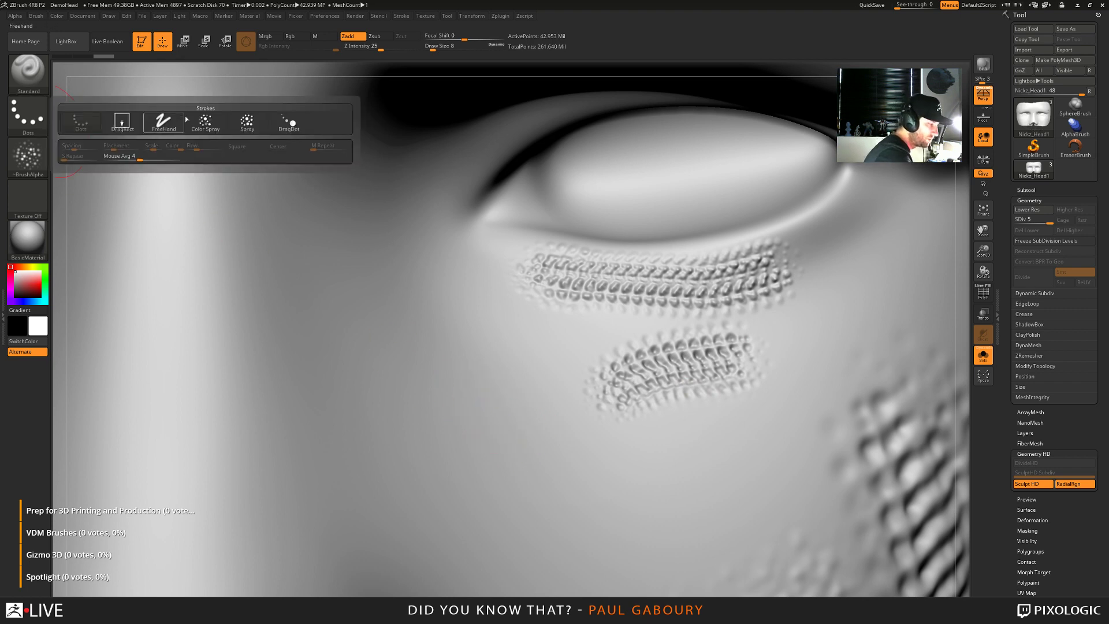
pyautogui.click(247, 122)
pyautogui.moveTo(629, 488); pyautogui.dragTo(462, 347)
pyautogui.moveTo(436, 425)
pyautogui.mouseDown()
pyautogui.moveTo(392, 374)
pyautogui.moveTo(378, 257)
pyautogui.moveTo(407, 203)
pyautogui.mouseUp()
pyautogui.moveTo(448, 352); pyautogui.dragTo(471, 392, button='right')
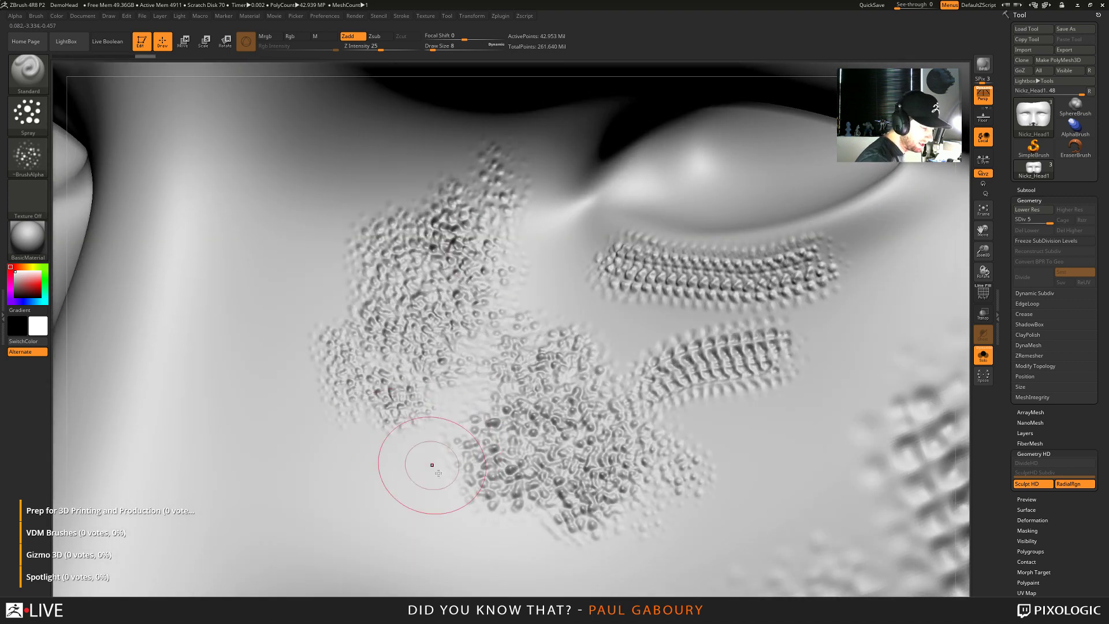
# Zoom out from the fine bumps, turn off Solo to show the full head, and enable ghost transparency around the active HD region
pyautogui.moveTo(446, 505); pyautogui.dragTo(492, 462, button='right')
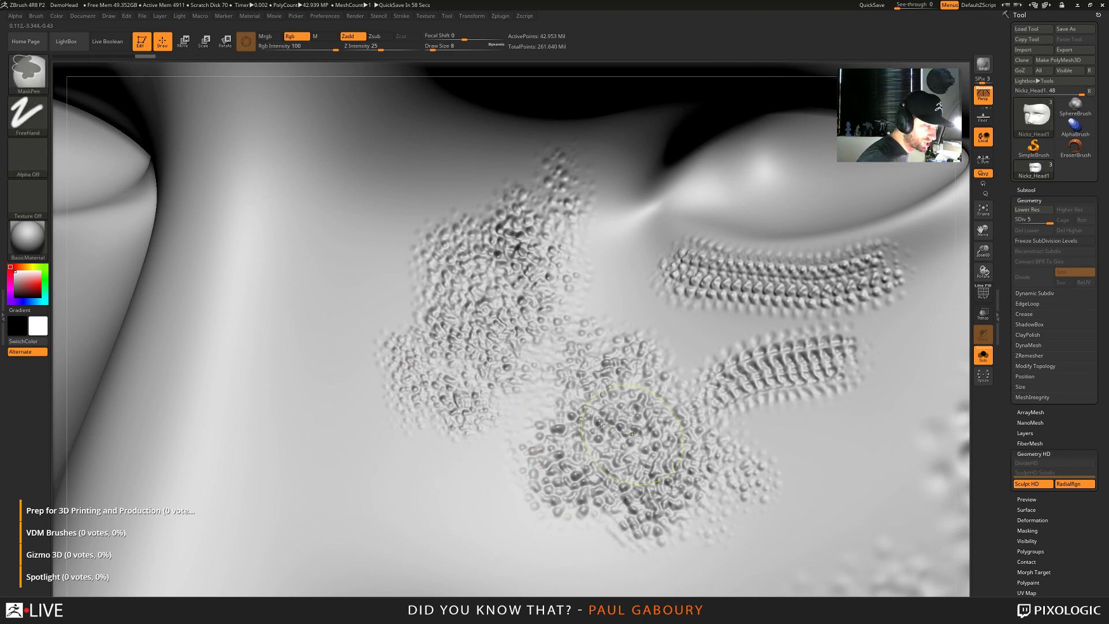
pyautogui.keyDown('ctrl'); pyautogui.moveTo(488, 465); pyautogui.dragTo(635, 488, button='right'); pyautogui.keyUp('ctrl')
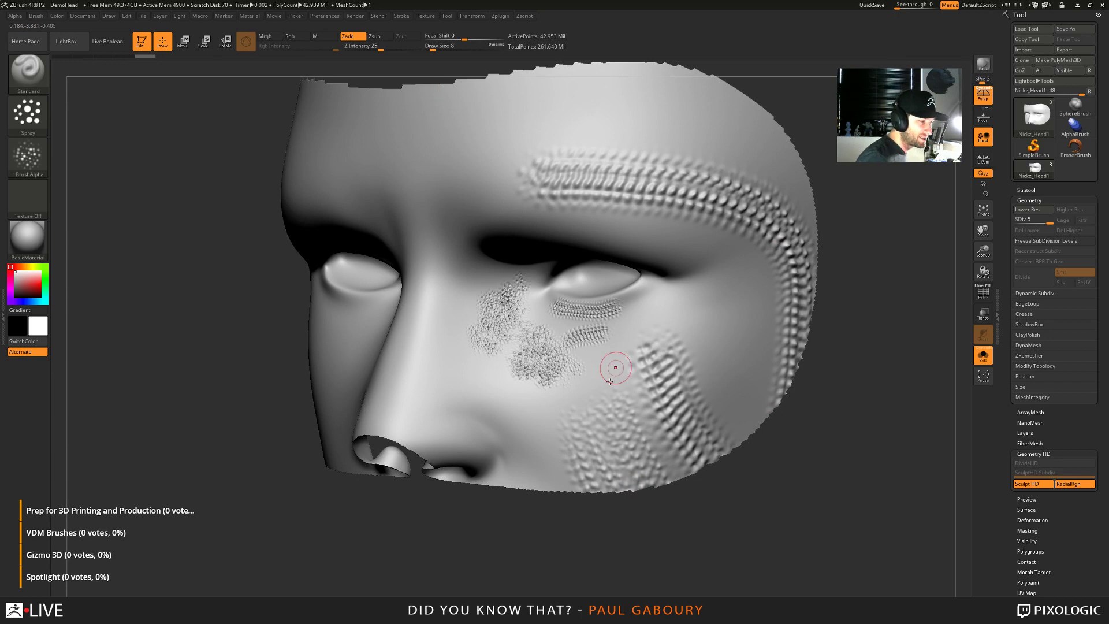
pyautogui.keyDown('alt'); pyautogui.moveTo(611, 366); pyautogui.dragTo(603, 395, button='right'); pyautogui.keyUp('alt')
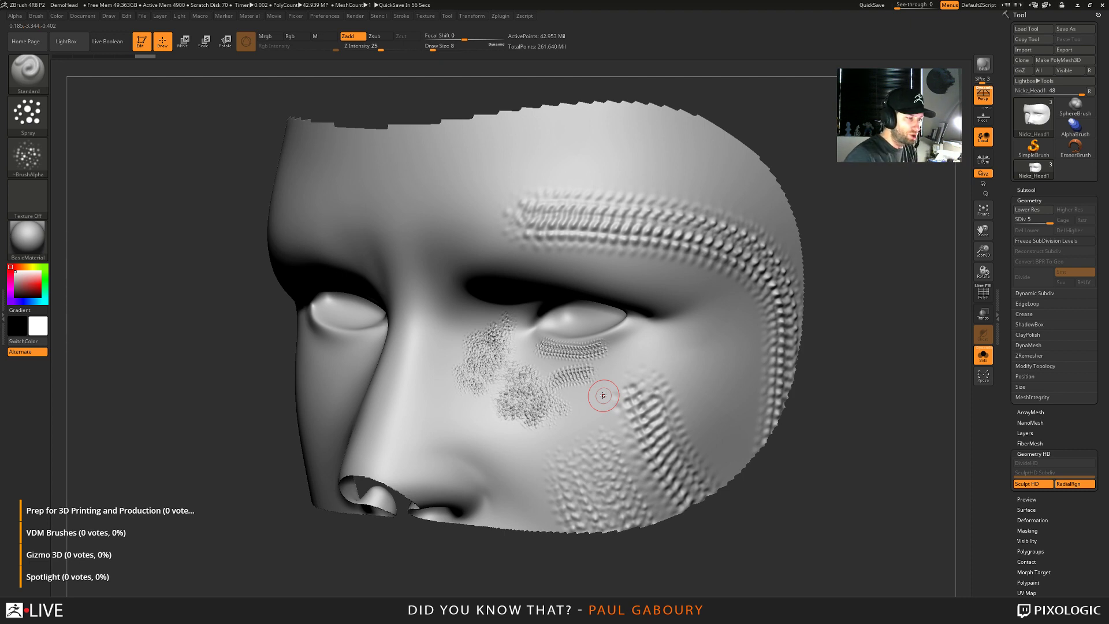
pyautogui.click(987, 359)
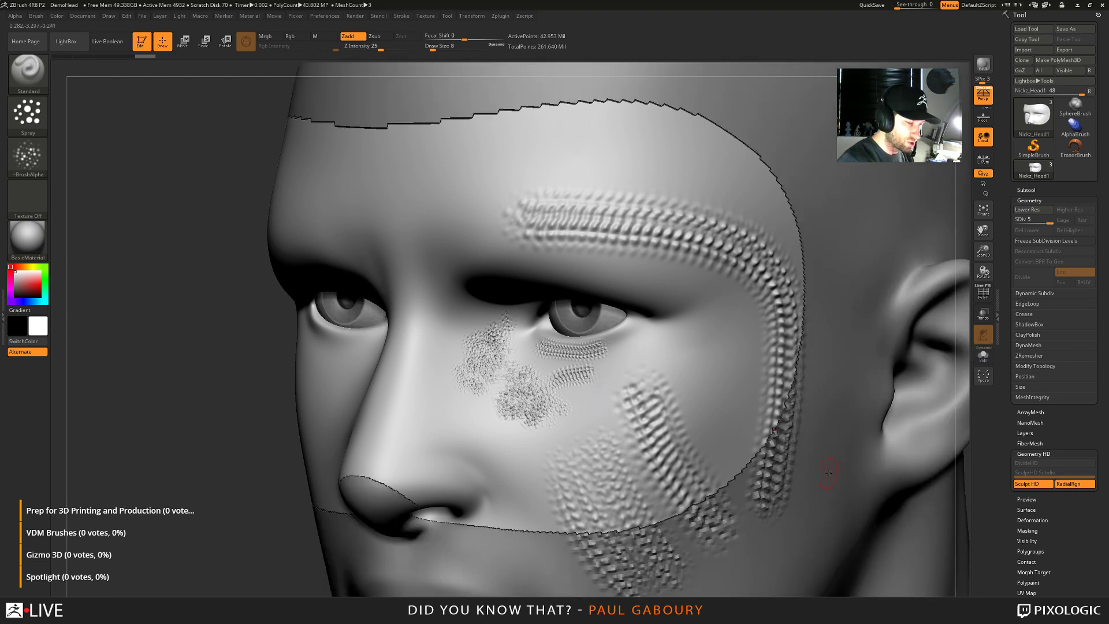
pyautogui.click(985, 317)
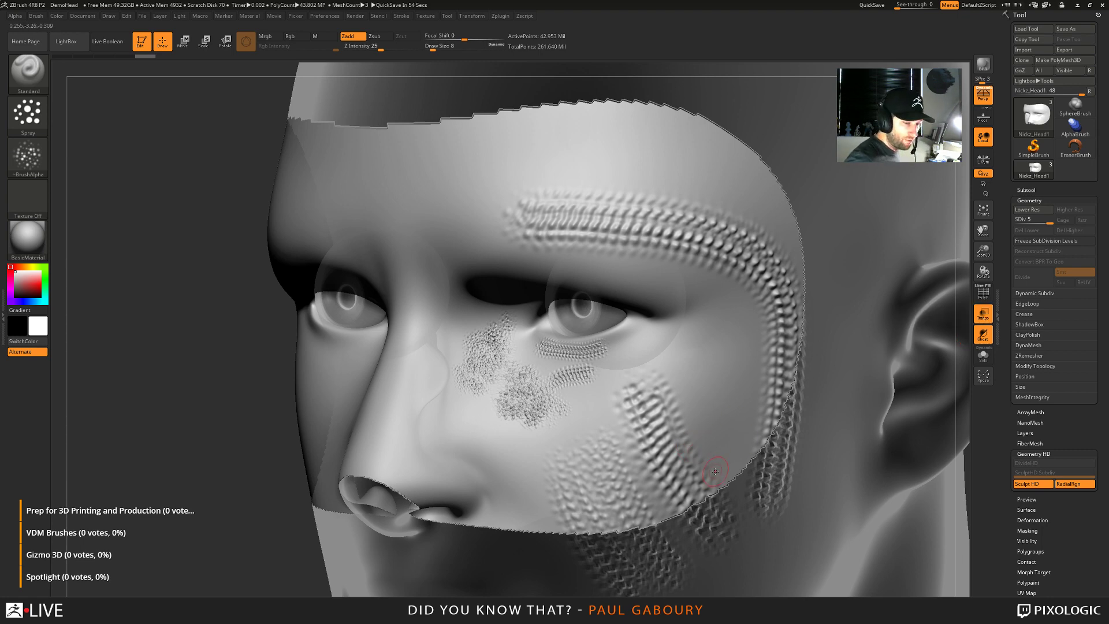
pyautogui.press('f')
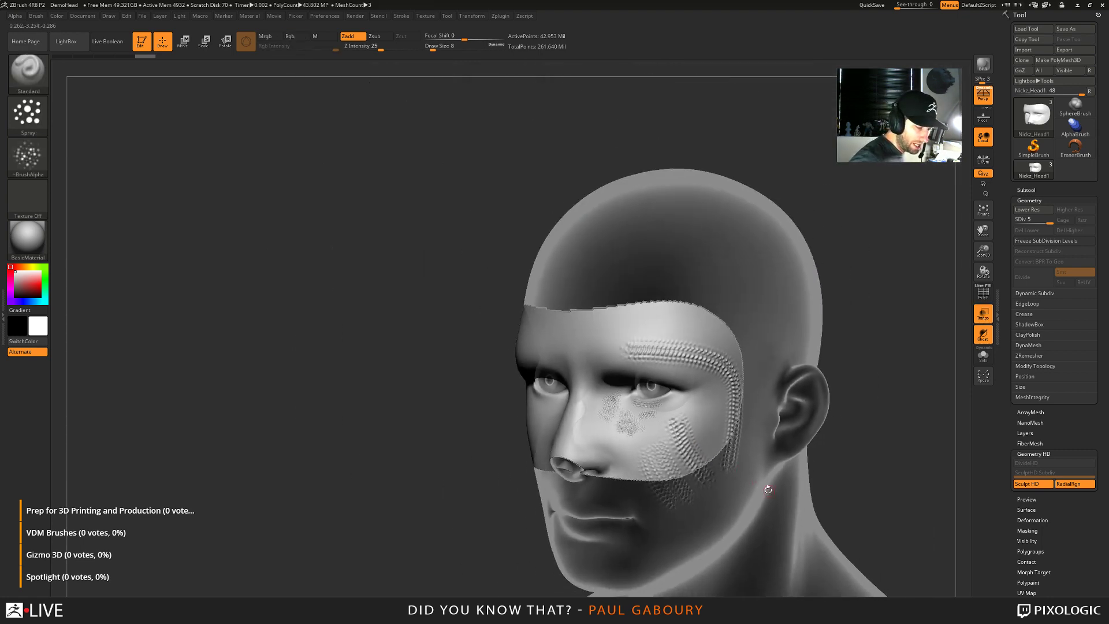
# Change the main colour to a muted pink and compare the HD region with the ghosted head from the side and front
pyautogui.moveTo(671, 396); pyautogui.dragTo(475, 313, button='right')
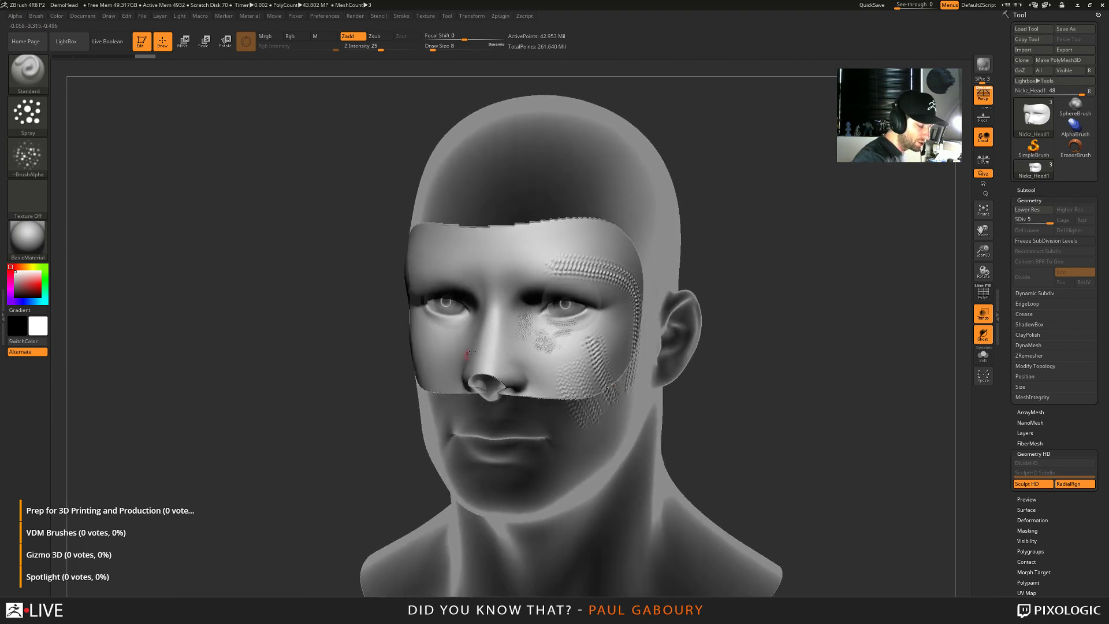
pyautogui.moveTo(472, 352); pyautogui.dragTo(508, 299, button='right')
pyautogui.keyDown('alt'); pyautogui.moveTo(424, 376); pyautogui.dragTo(475, 389, button='right'); pyautogui.keyUp('alt')
pyautogui.click(17, 278)
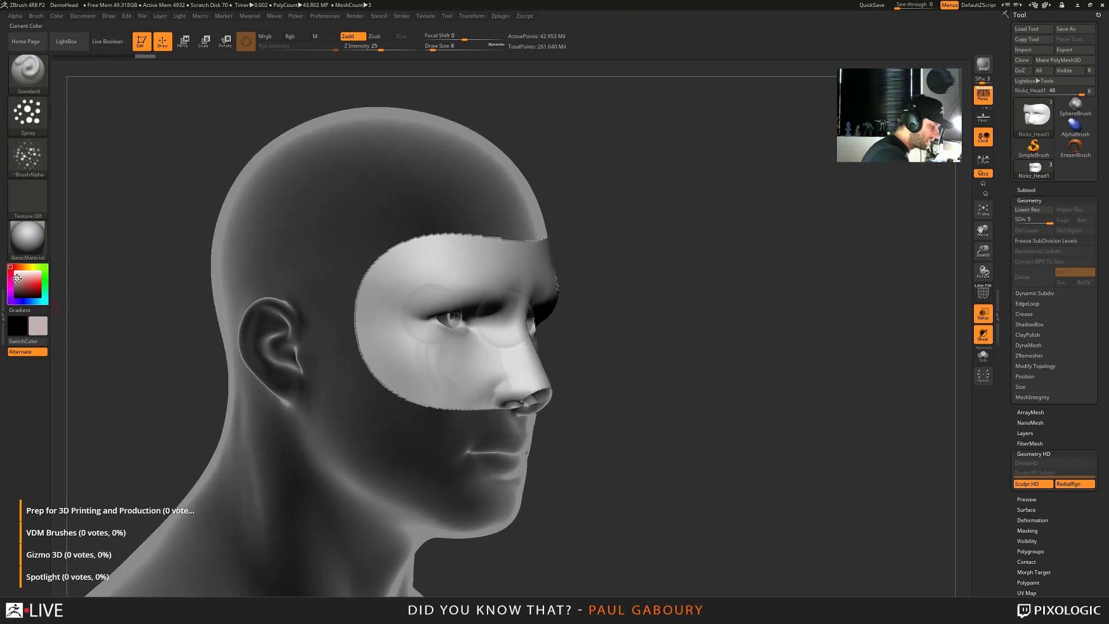
pyautogui.click(19, 282)
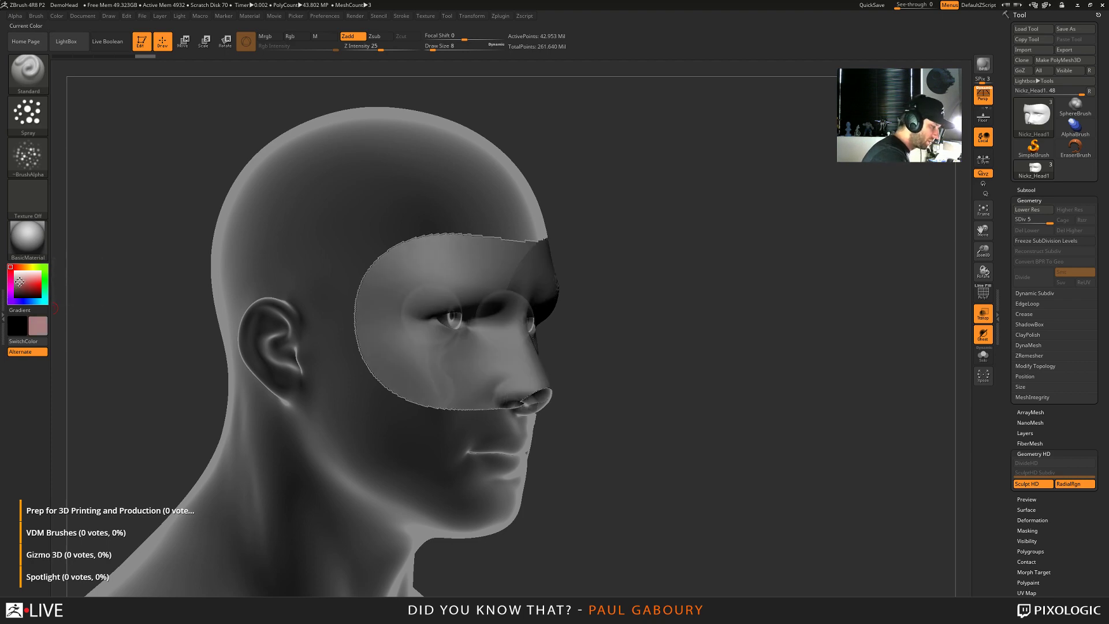
pyautogui.moveTo(158, 401); pyautogui.dragTo(686, 456, button='right')
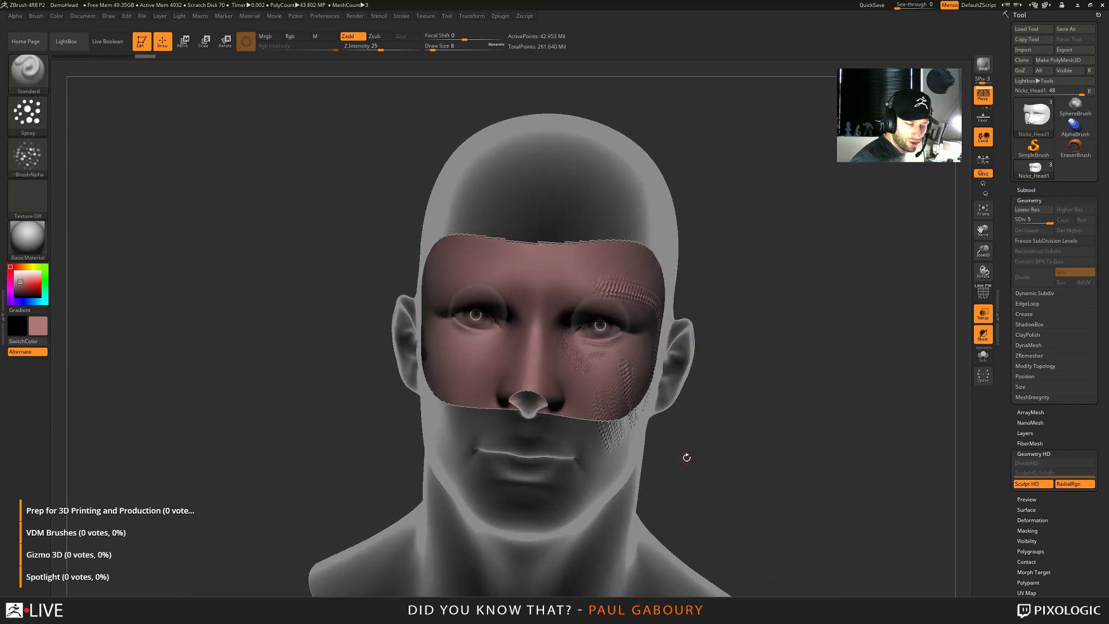
# Toggle the Ghost display off and on to compare, and turn off transparency on the head
pyautogui.click(983, 334)
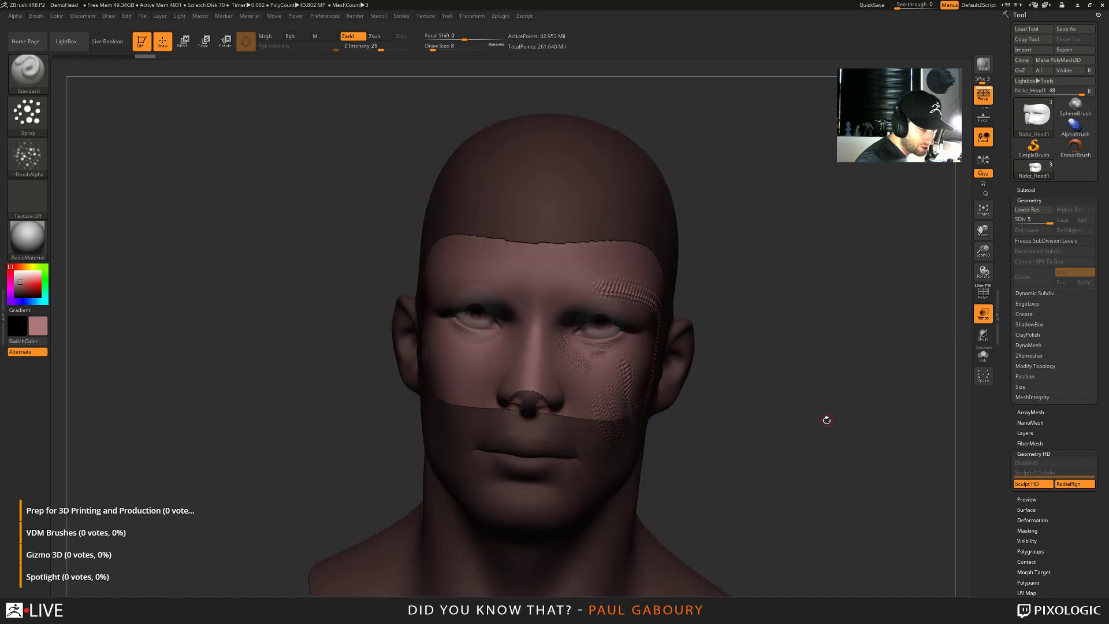
pyautogui.click(982, 334)
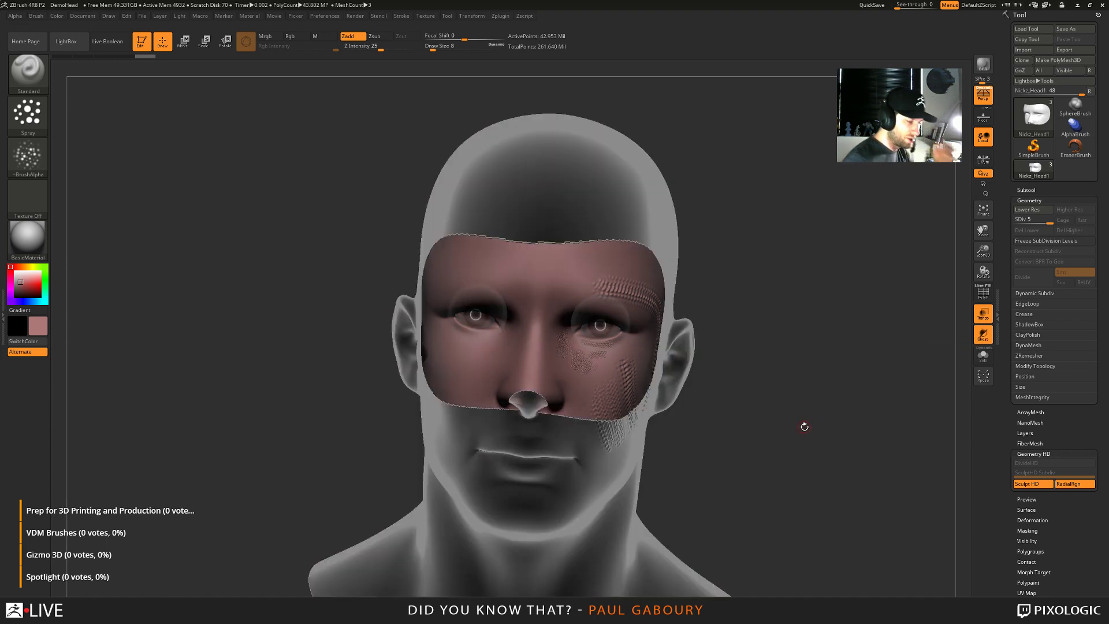
pyautogui.click(983, 313)
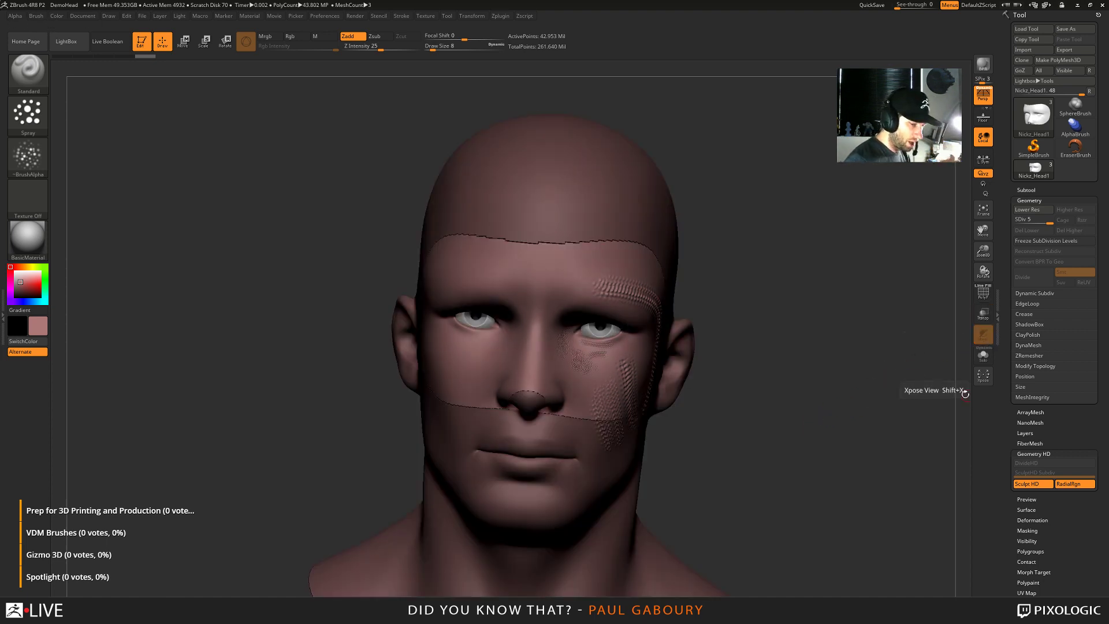
# Isolate the active HD region with Solo and set the main colour to a neutral light grey
pyautogui.click(983, 356)
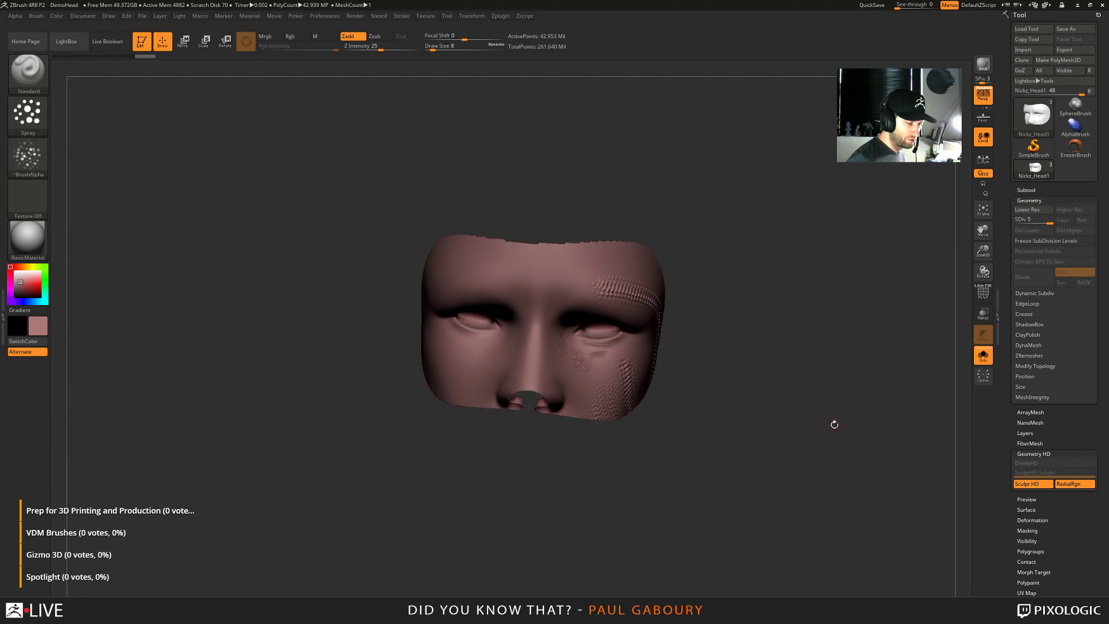
pyautogui.click(12, 277)
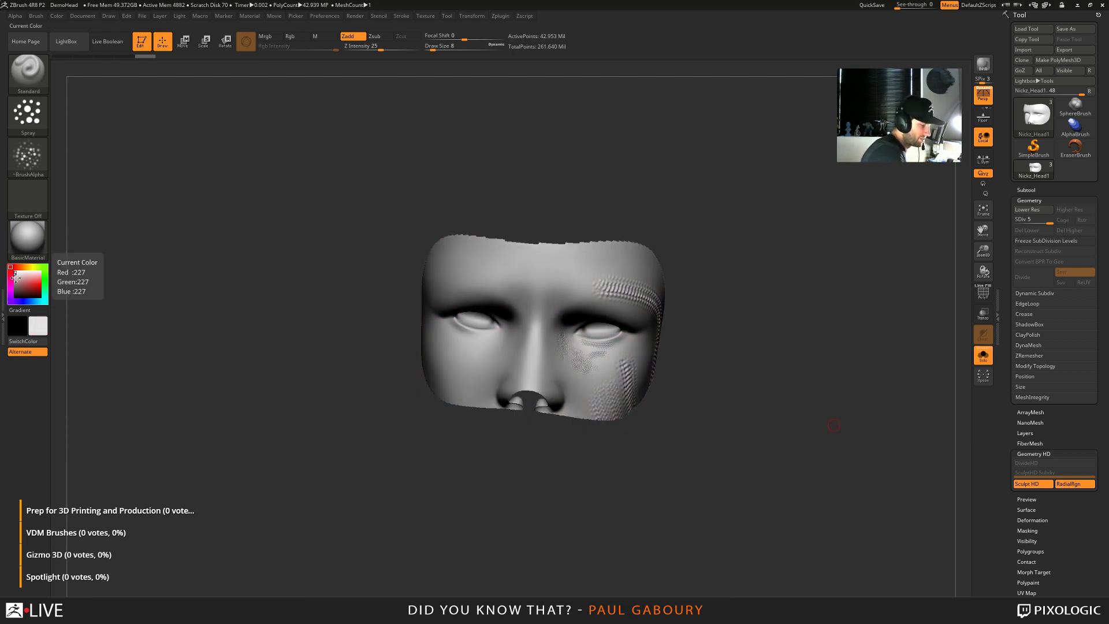
pyautogui.click(15, 279)
pyautogui.moveTo(721, 468); pyautogui.dragTo(688, 453)
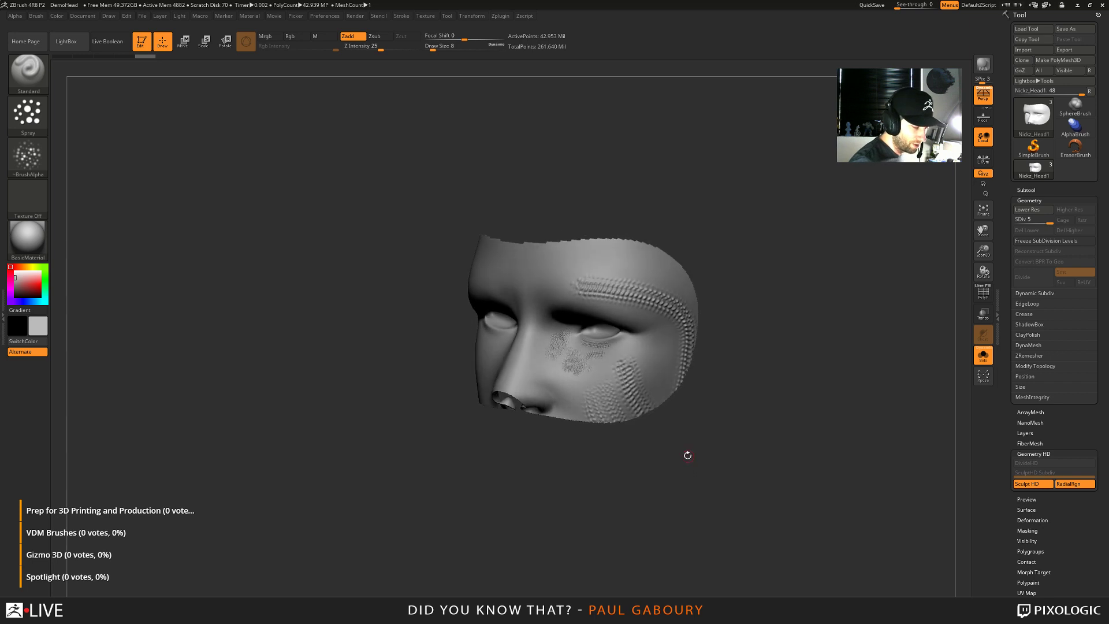
# Sculpt a symmetrical band of fine sprayed bumps along both eyebrows and inspect it up close
pyautogui.keyDown('ctrl'); pyautogui.moveTo(575, 319); pyautogui.dragTo(584, 412, button='right'); pyautogui.keyUp('ctrl')
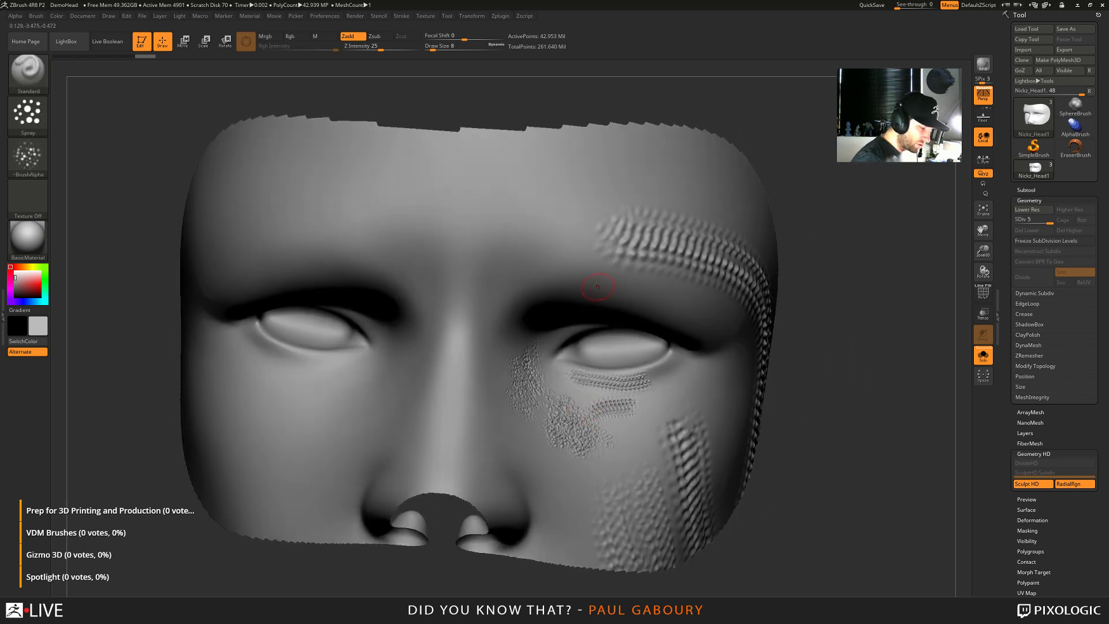
pyautogui.moveTo(529, 300)
pyautogui.mouseDown()
pyautogui.moveTo(508, 286)
pyautogui.moveTo(605, 272)
pyautogui.moveTo(696, 327)
pyautogui.moveTo(706, 351)
pyautogui.mouseUp()
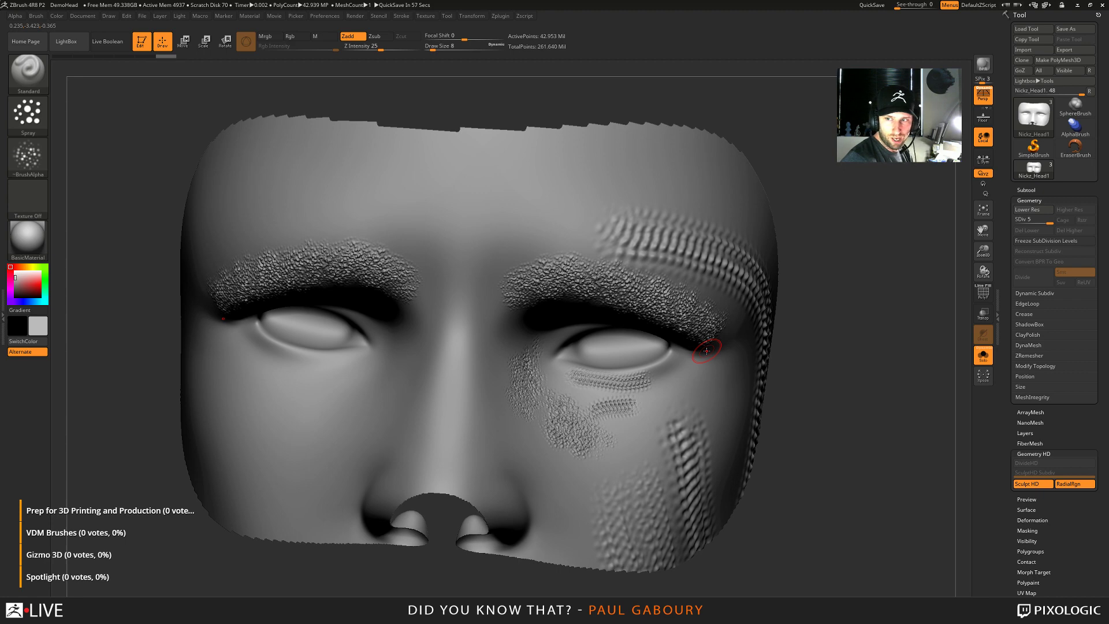
pyautogui.moveTo(584, 380)
pyautogui.mouseDown(button='right')
pyautogui.moveTo(627, 353)
pyautogui.moveTo(543, 297)
pyautogui.mouseUp(button='right')
pyautogui.moveTo(616, 292)
pyautogui.keyDown('ctrl'); pyautogui.mouseDown(button='right')
pyautogui.moveTo(638, 361)
pyautogui.moveTo(586, 287)
pyautogui.mouseUp(button='right'); pyautogui.keyUp('ctrl')
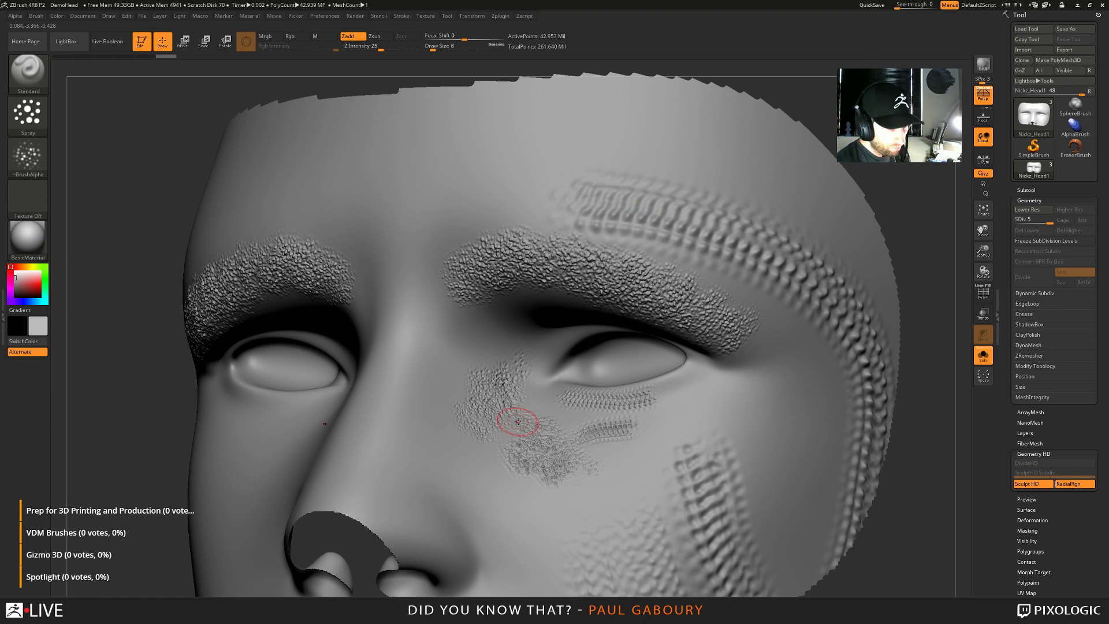
# Exit Sculpt HD on the duplicated head and select the original Nickz_Head subtool
pyautogui.hotkey('ctrl', 'd')
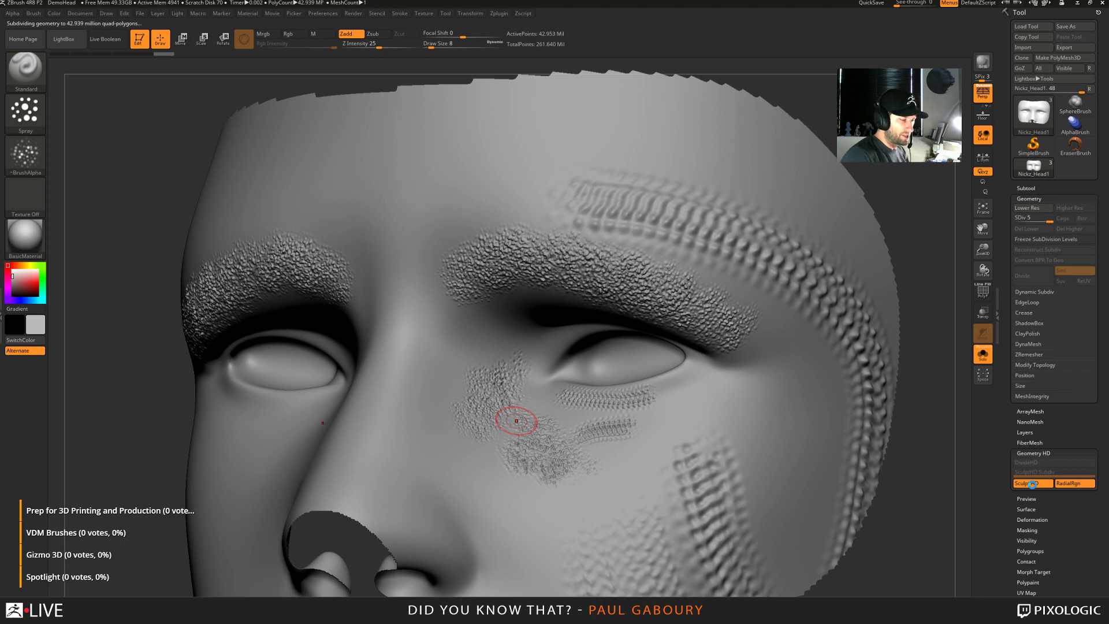
pyautogui.click(1032, 484)
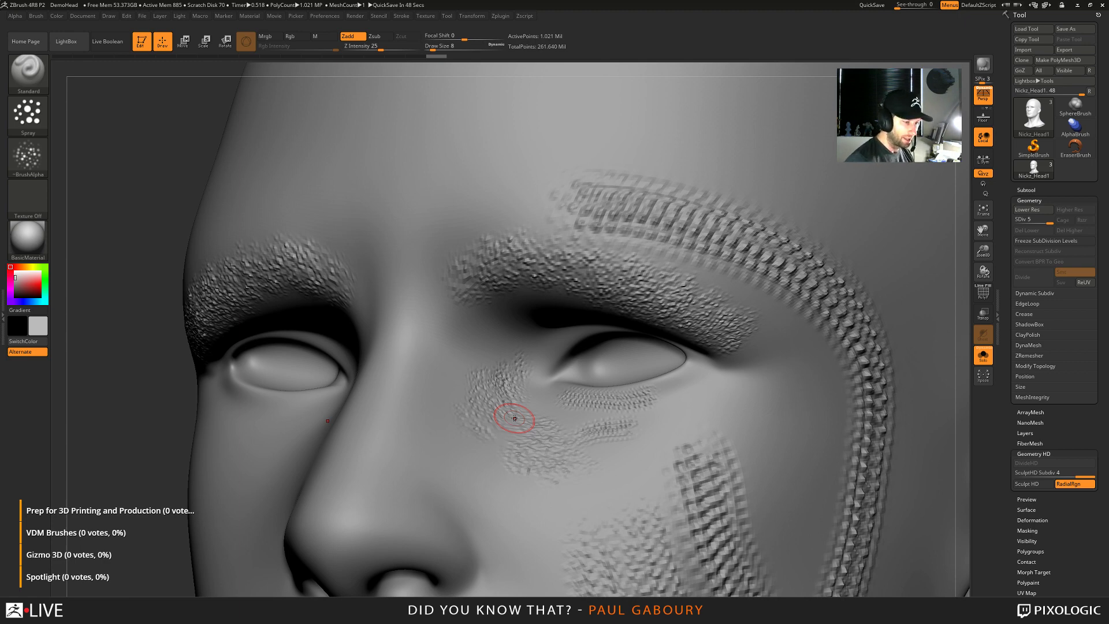
pyautogui.click(1025, 190)
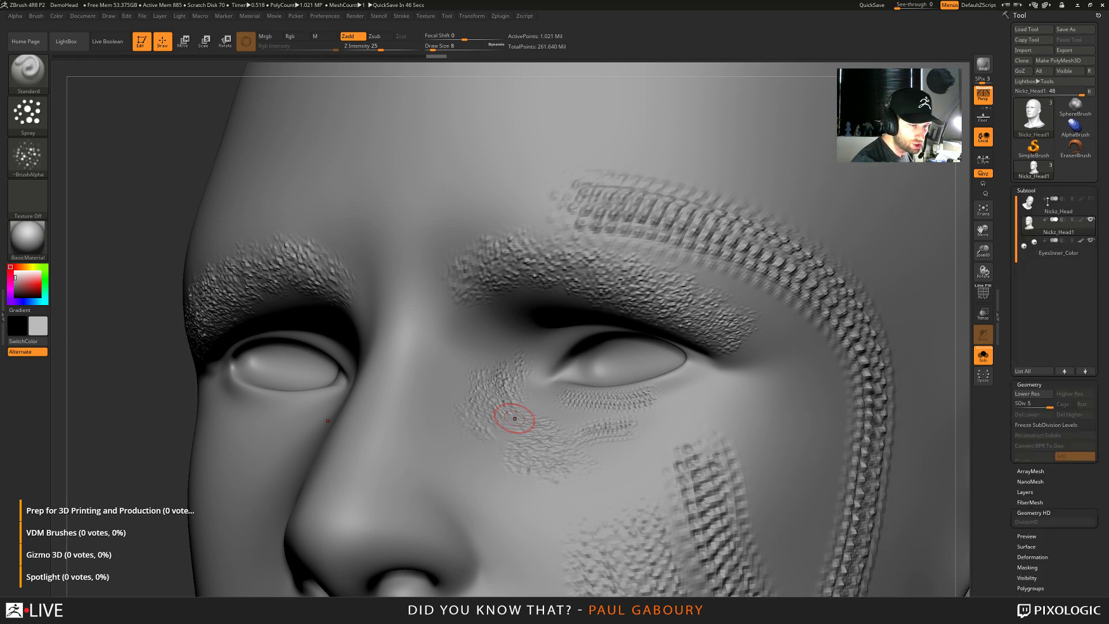
pyautogui.moveTo(1062, 252)
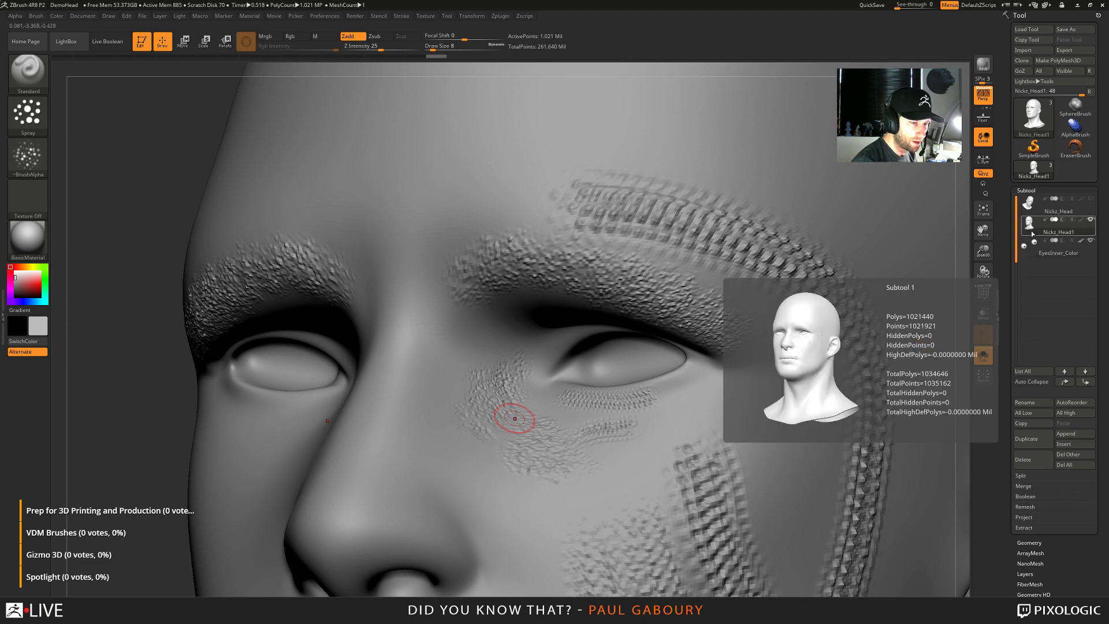
pyautogui.click(1057, 203)
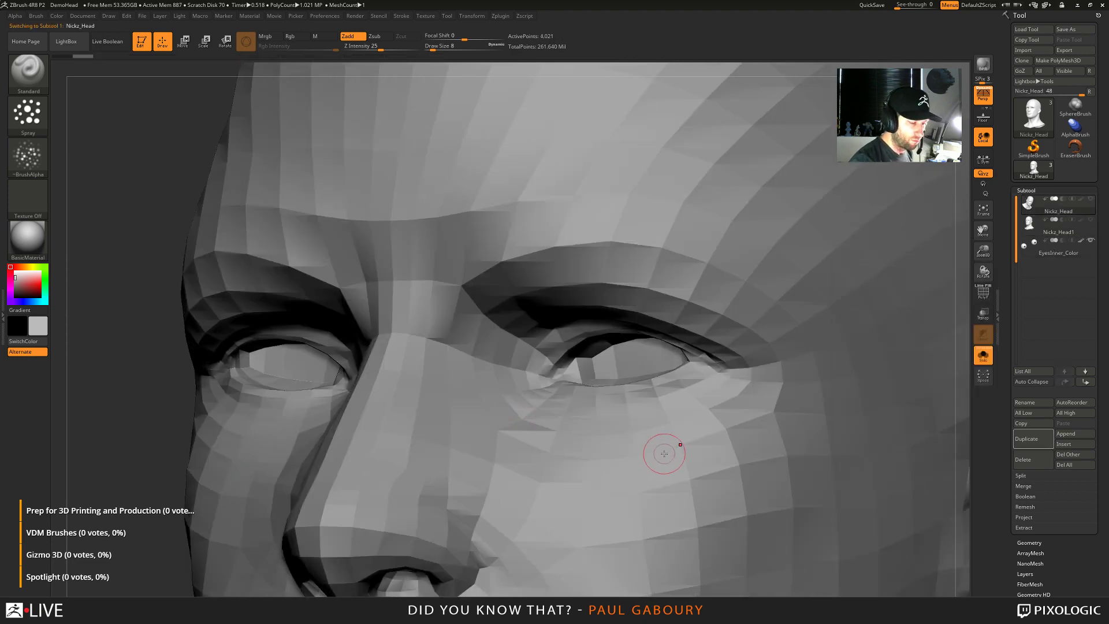
# Display the polyframe on the low-resolution head and inspect its topology and polygroups from the side and front
pyautogui.moveTo(686, 469)
pyautogui.keyDown('ctrl'); pyautogui.mouseDown(button='right')
pyautogui.moveTo(593, 484)
pyautogui.moveTo(605, 443)
pyautogui.mouseUp(button='right'); pyautogui.keyUp('ctrl')
pyautogui.hotkey('shift', 'f')
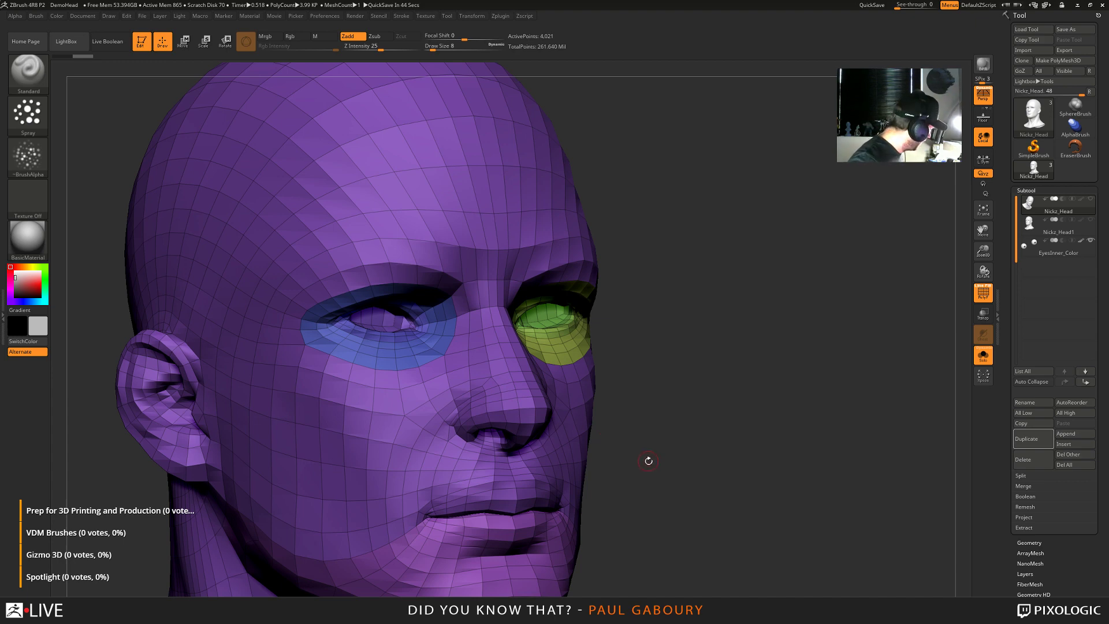
pyautogui.moveTo(650, 460); pyautogui.dragTo(638, 345)
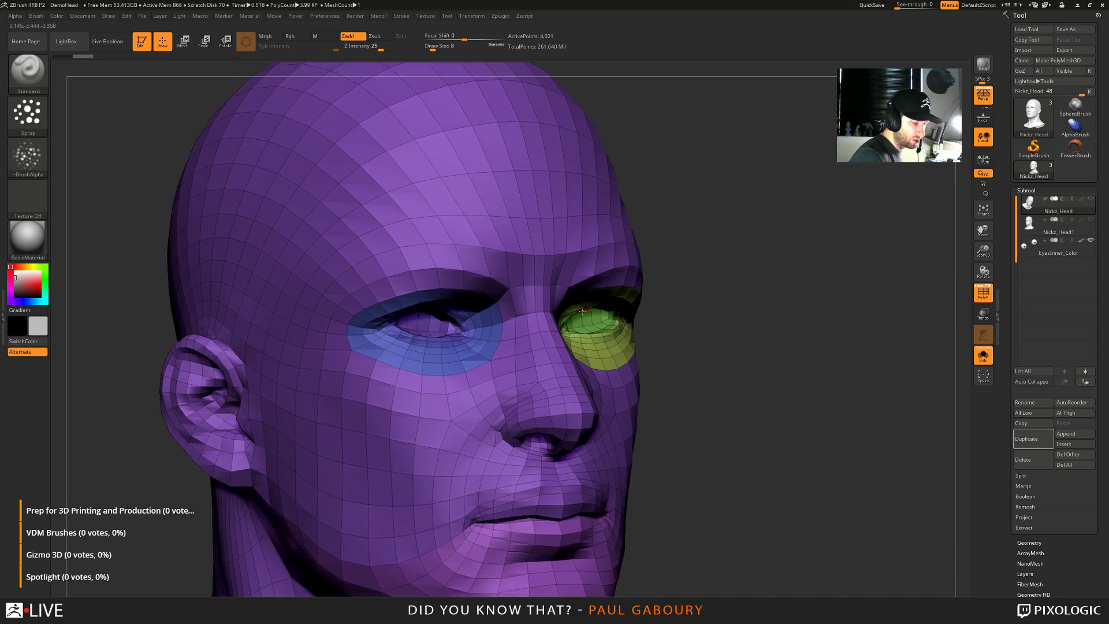
pyautogui.moveTo(664, 399); pyautogui.dragTo(725, 407)
pyautogui.moveTo(552, 405)
pyautogui.keyDown('alt'); pyautogui.mouseDown()
pyautogui.moveTo(648, 401)
pyautogui.moveTo(695, 383)
pyautogui.mouseUp(); pyautogui.keyUp('alt')
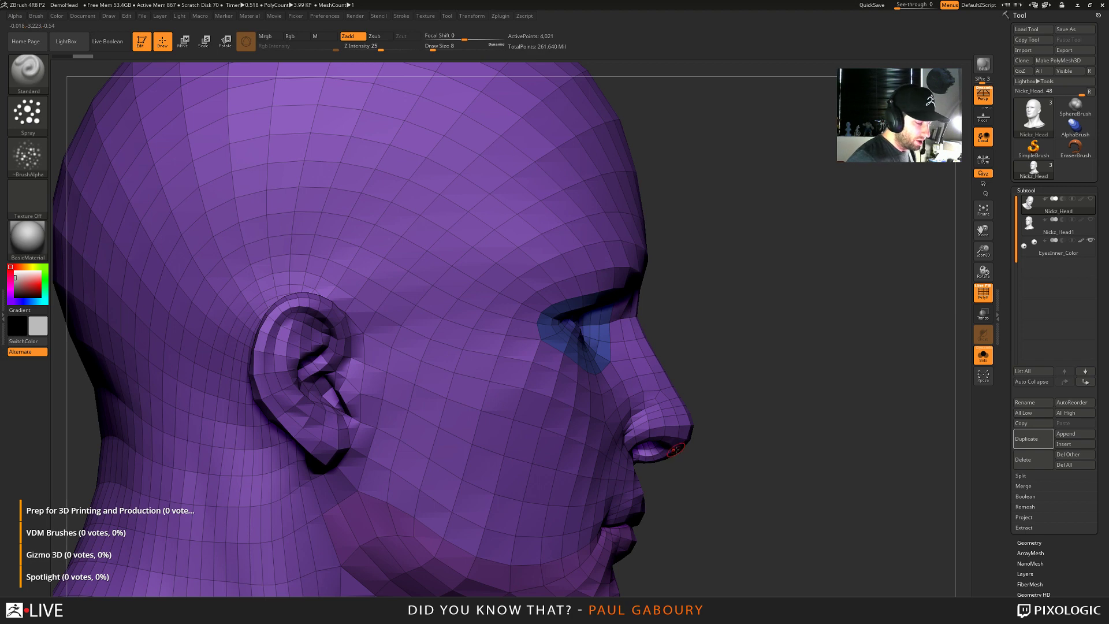
pyautogui.moveTo(696, 448); pyautogui.dragTo(565, 393)
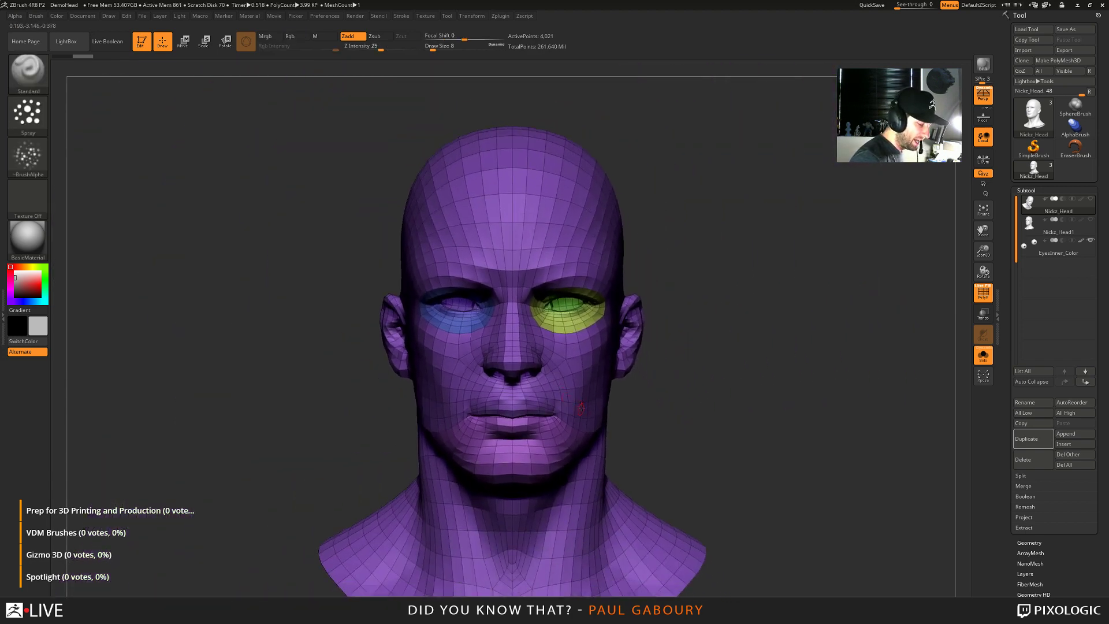
# Subdivide the original head up to SDiv 5 and check its geometry settings
pyautogui.hotkey('ctrl', 'd')
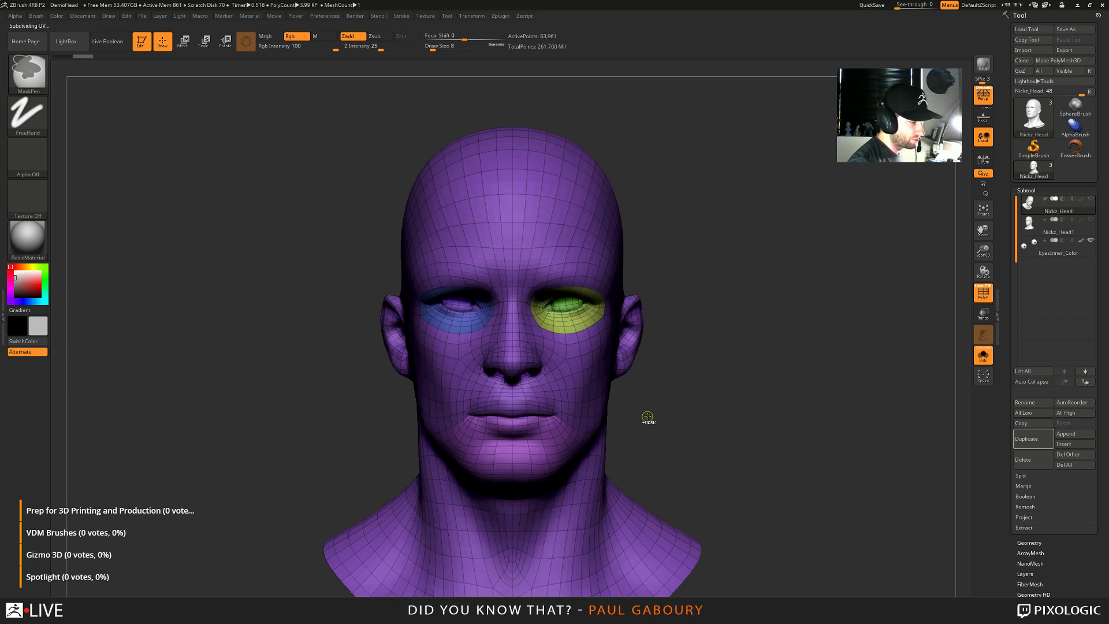
pyautogui.hotkey('ctrl', 'd')
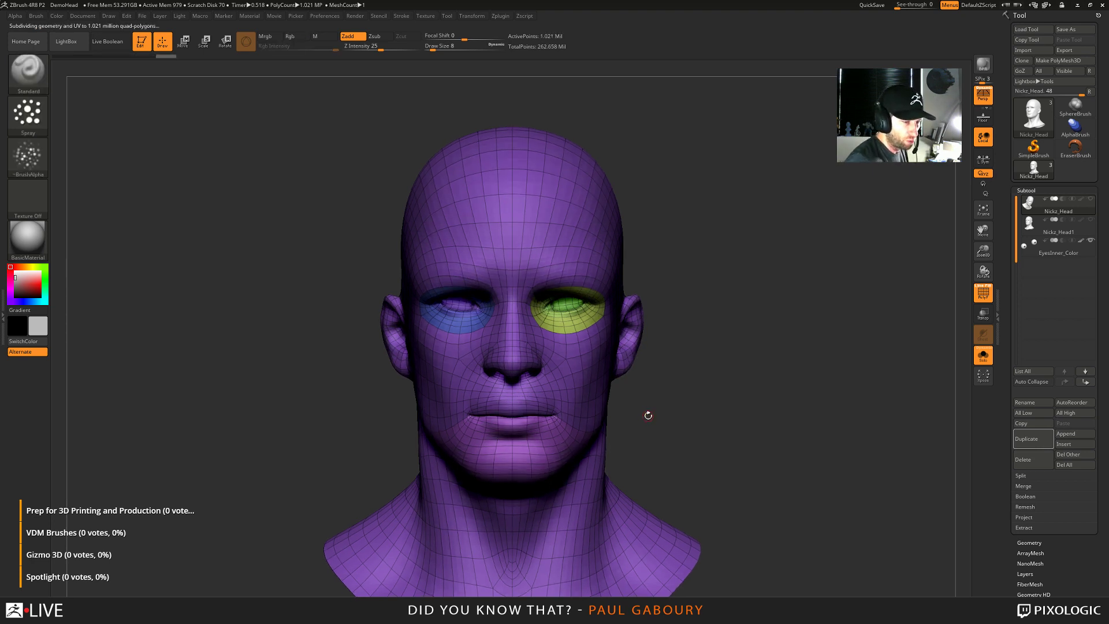
pyautogui.click(1026, 191)
pyautogui.click(1034, 200)
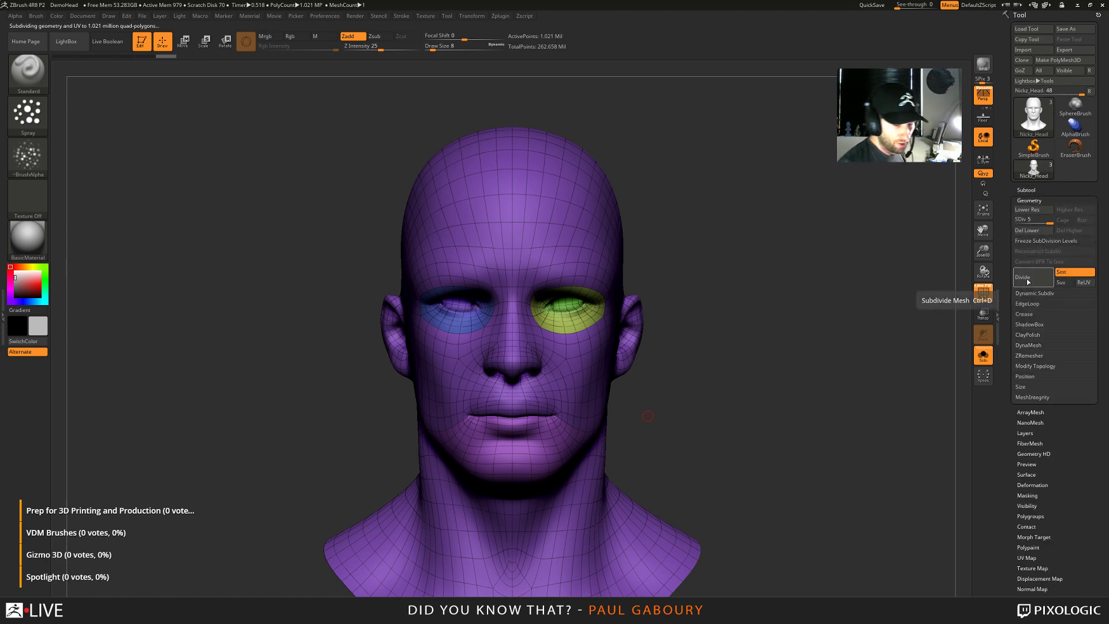
# Add HD subdivisions to the original head with DivideHD until SculptHD Subdiv reaches 3
pyautogui.click(1039, 454)
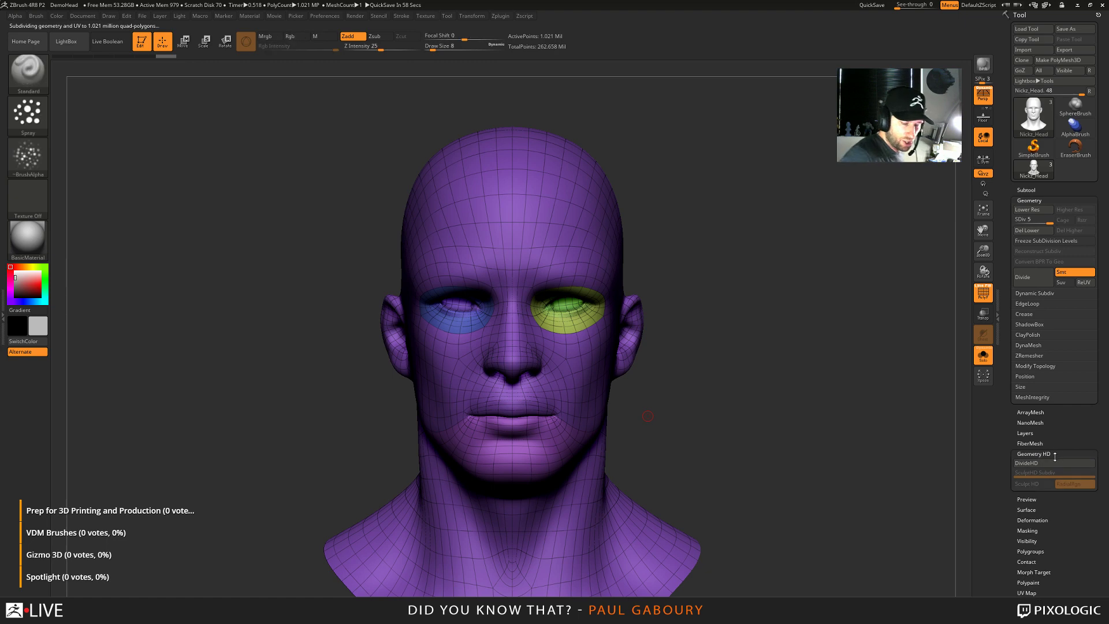
pyautogui.click(1044, 467)
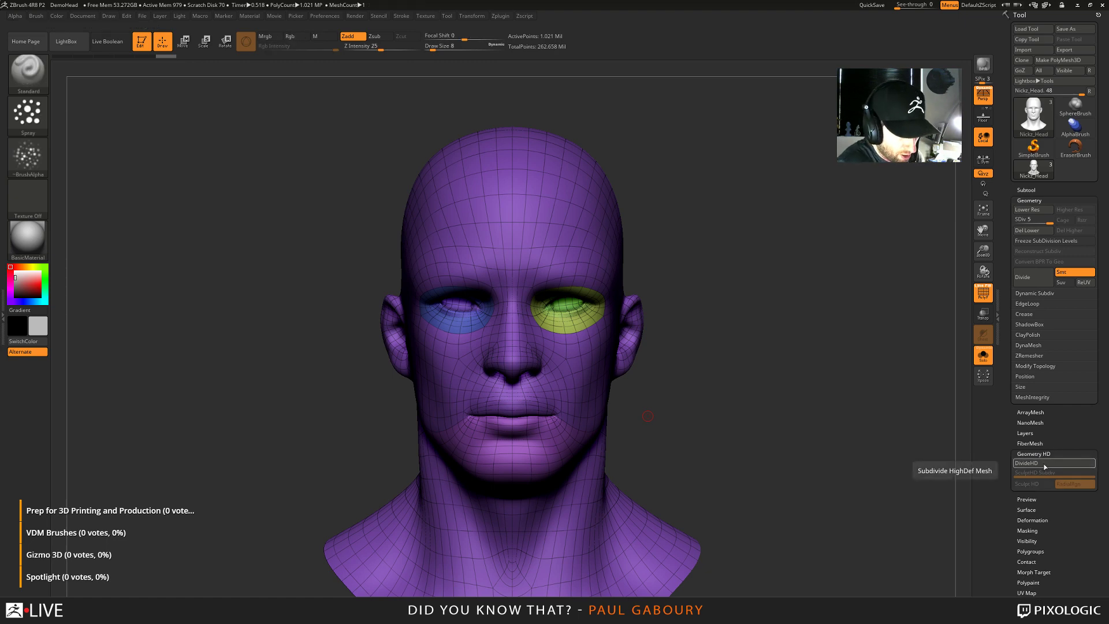
pyautogui.click(1045, 464)
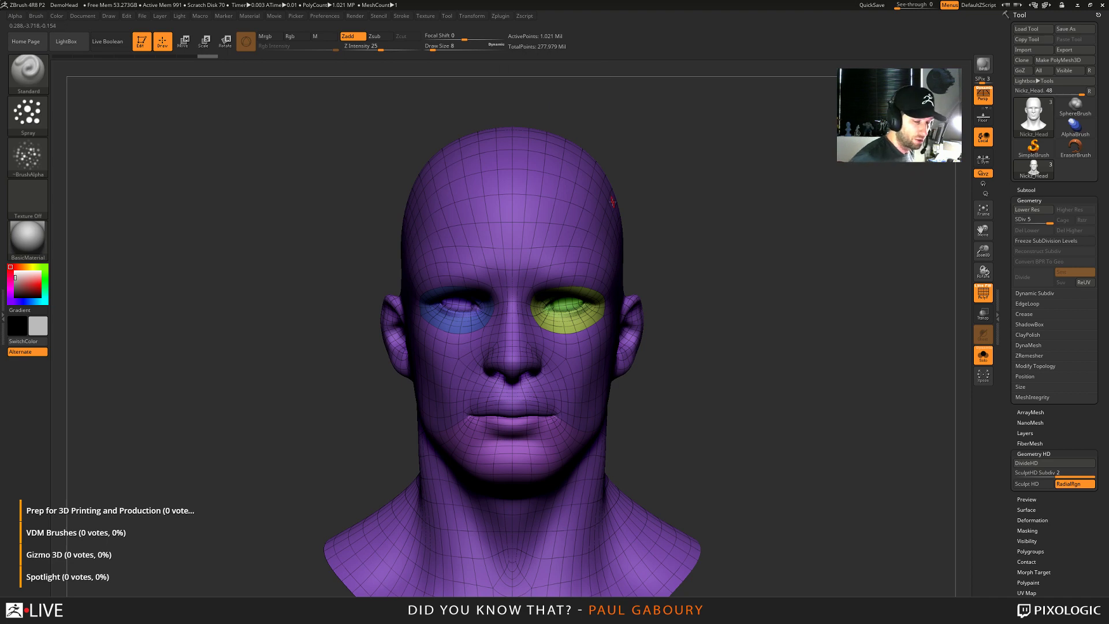
pyautogui.click(1043, 463)
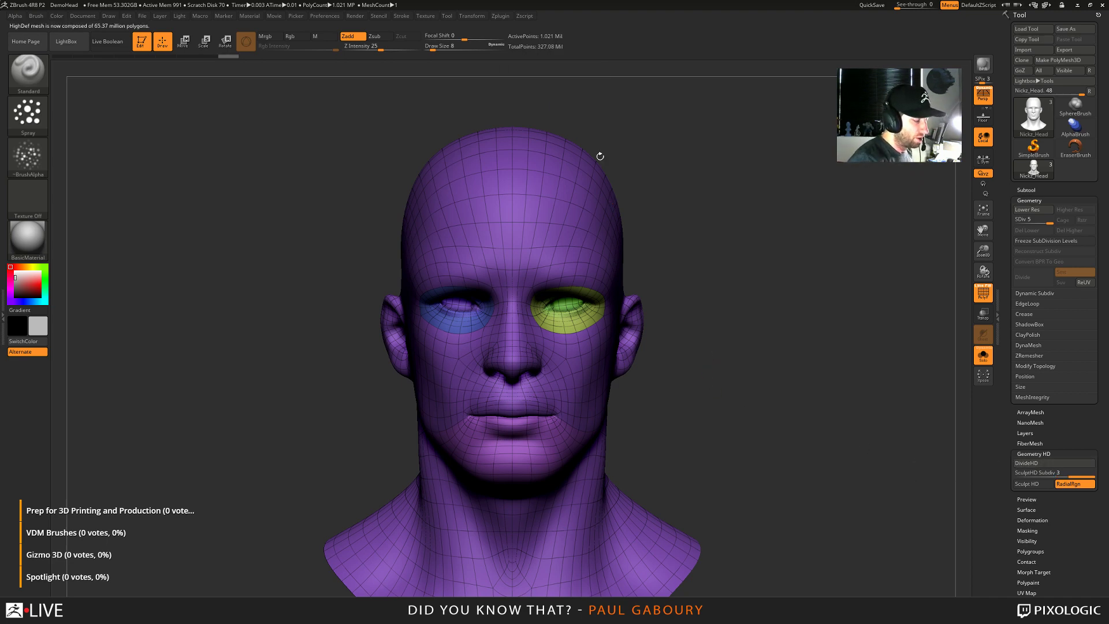
# Switch to the duplicated Nickz_Head1 subtool to inspect it and reselect the original Nickz_Head
pyautogui.click(1026, 190)
pyautogui.click(1058, 225)
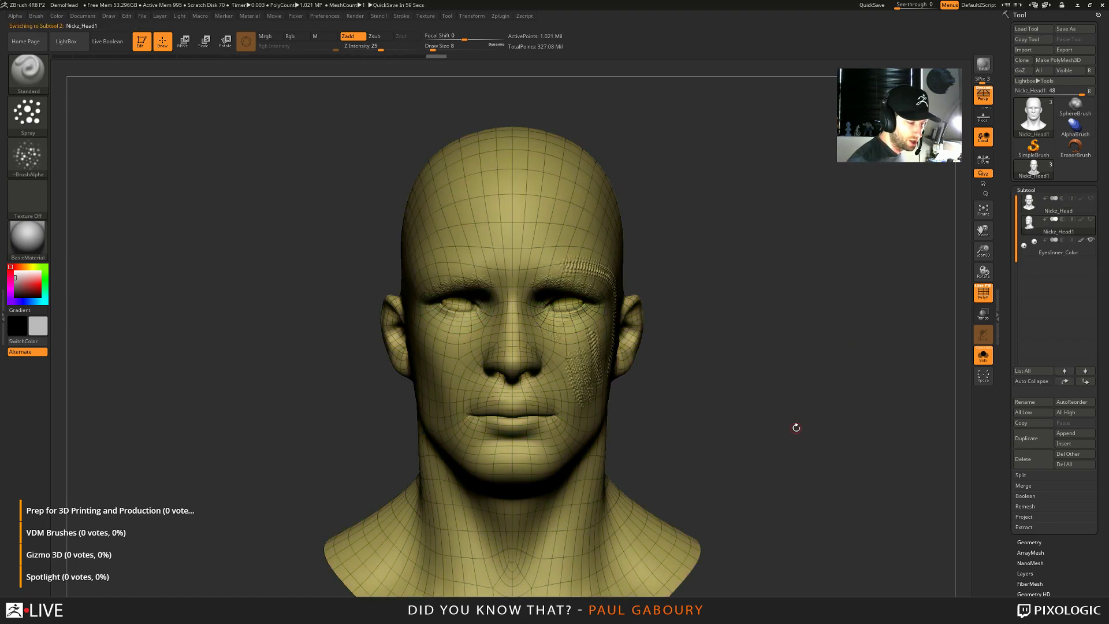
pyautogui.click(1035, 206)
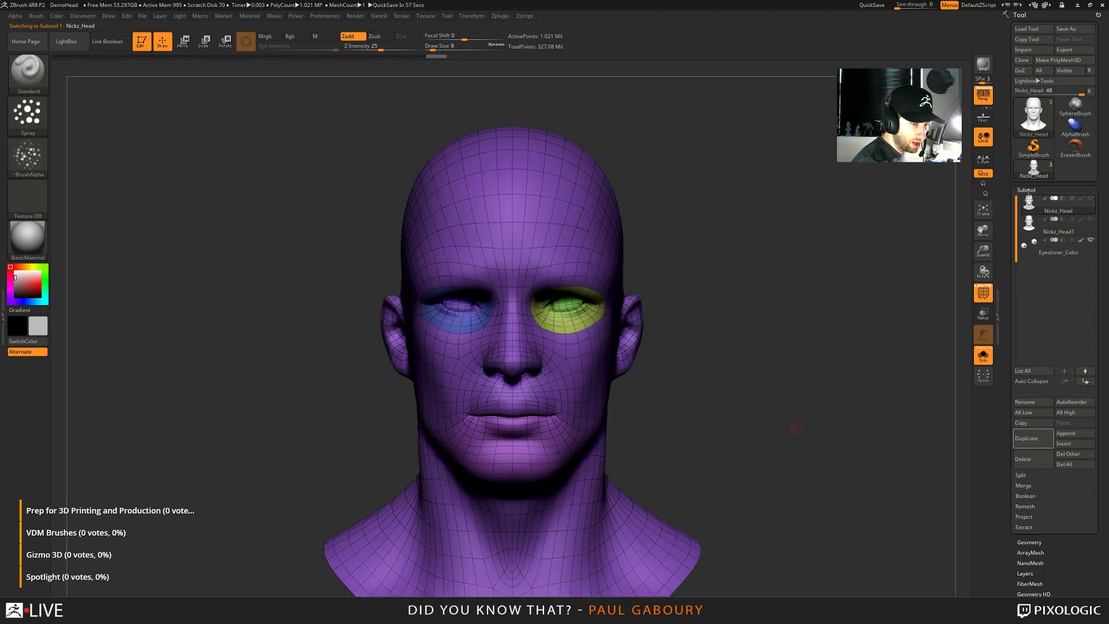
# Add another HD subdivision to the original head with DivideHD, bringing SculptHD Subdiv to 4
pyautogui.click(1027, 190)
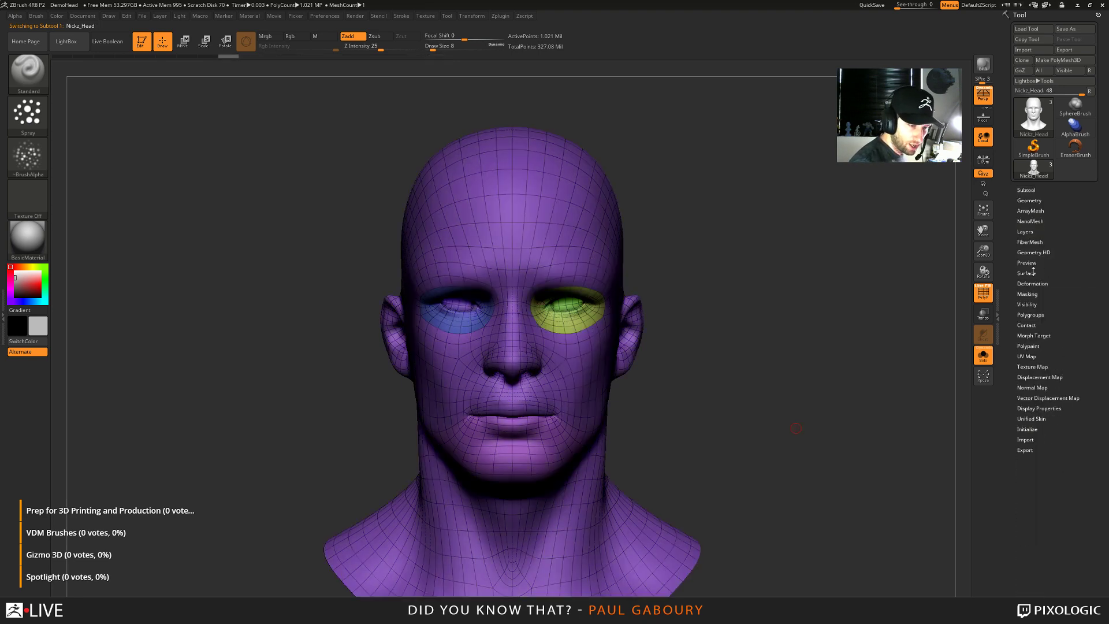
pyautogui.click(1037, 253)
pyautogui.click(1047, 262)
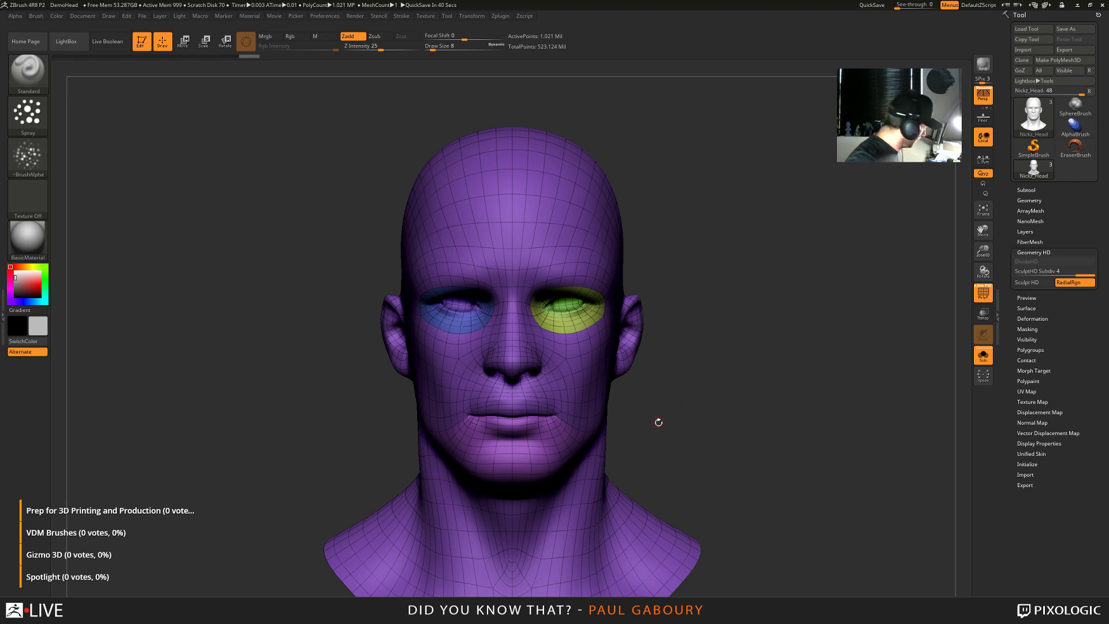
# Lower the original head to its lowest subdivision level and set the visibility selection brush to SelectLasso
pyautogui.keyDown('alt'); pyautogui.moveTo(654, 419); pyautogui.dragTo(674, 390, button='right'); pyautogui.keyUp('alt')
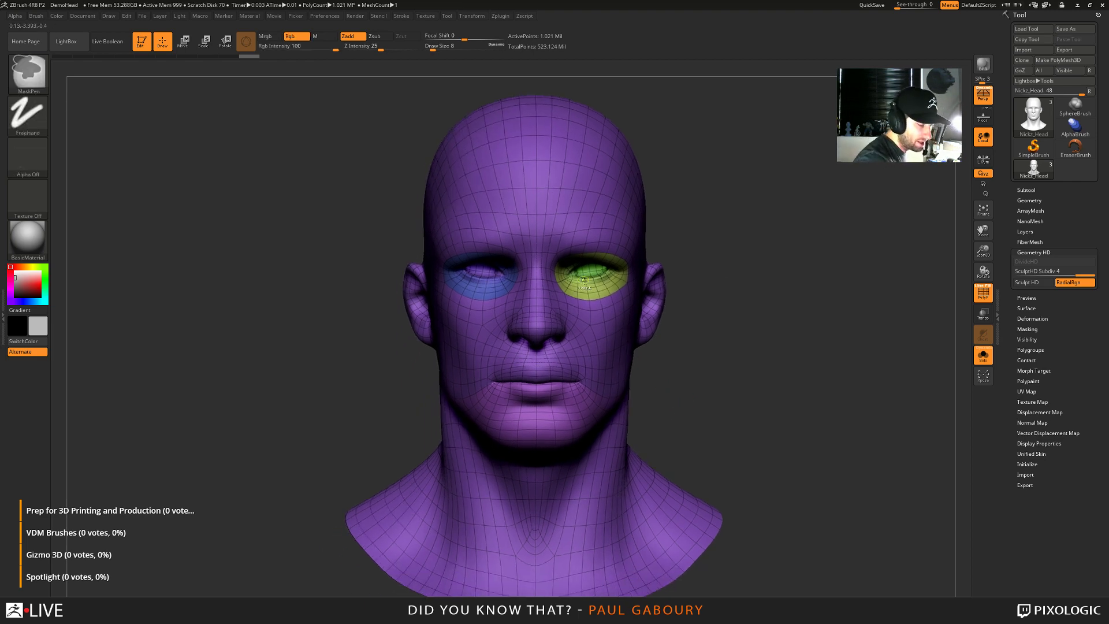
pyautogui.moveTo(575, 295)
pyautogui.keyDown('ctrl'); pyautogui.mouseDown(button='right')
pyautogui.moveTo(613, 376)
pyautogui.moveTo(613, 361)
pyautogui.mouseUp(button='right'); pyautogui.keyUp('ctrl')
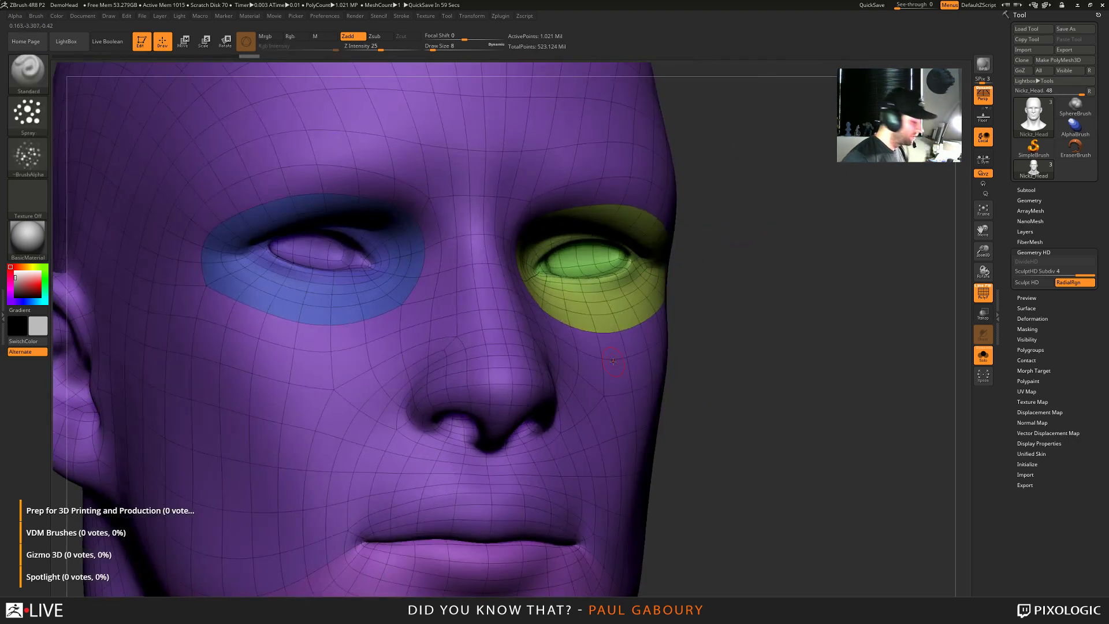
pyautogui.hotkey('shift', 'd')
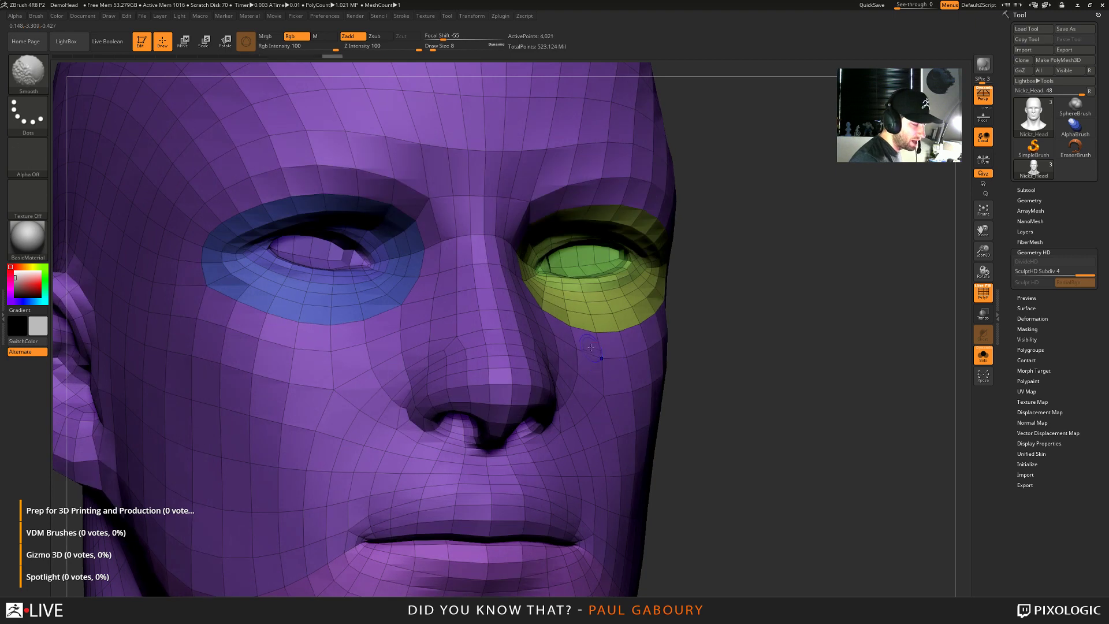
pyautogui.moveTo(613, 361)
pyautogui.keyDown('ctrl'); pyautogui.mouseDown(button='right')
pyautogui.moveTo(607, 317)
pyautogui.moveTo(574, 298)
pyautogui.mouseUp(button='right'); pyautogui.keyUp('ctrl')
pyautogui.hotkey('ctrl', 'shift')
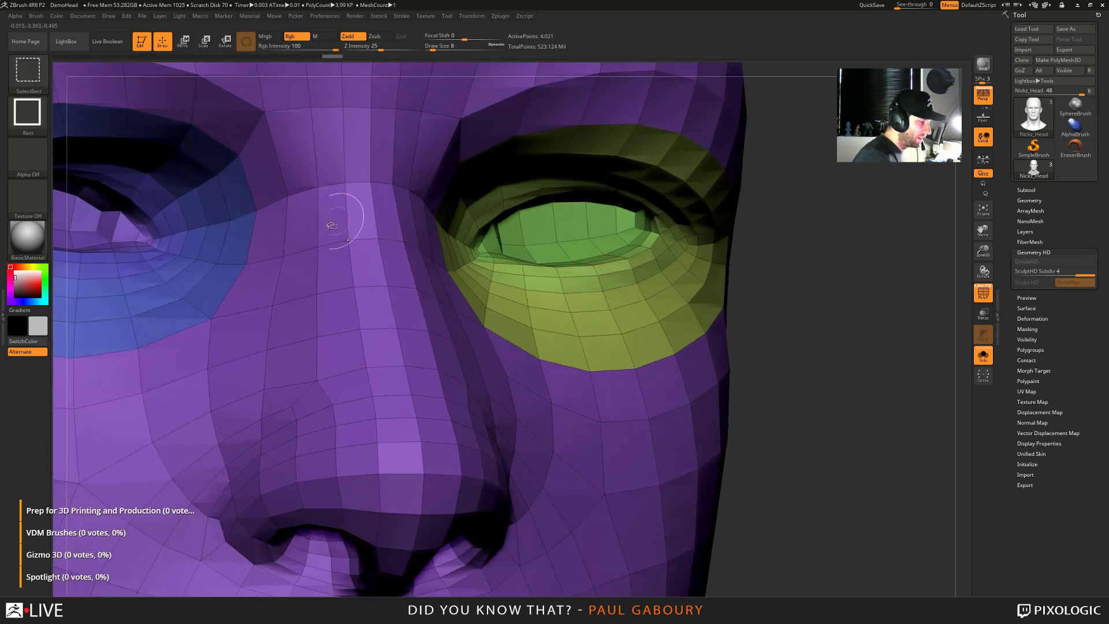
pyautogui.keyDown('ctrl'); pyautogui.keyDown('shift'); pyautogui.click(38, 77); pyautogui.keyUp('shift'); pyautogui.keyUp('ctrl')
pyautogui.keyDown('ctrl'); pyautogui.keyDown('shift'); pyautogui.click(287, 118); pyautogui.keyUp('shift'); pyautogui.keyUp('ctrl')
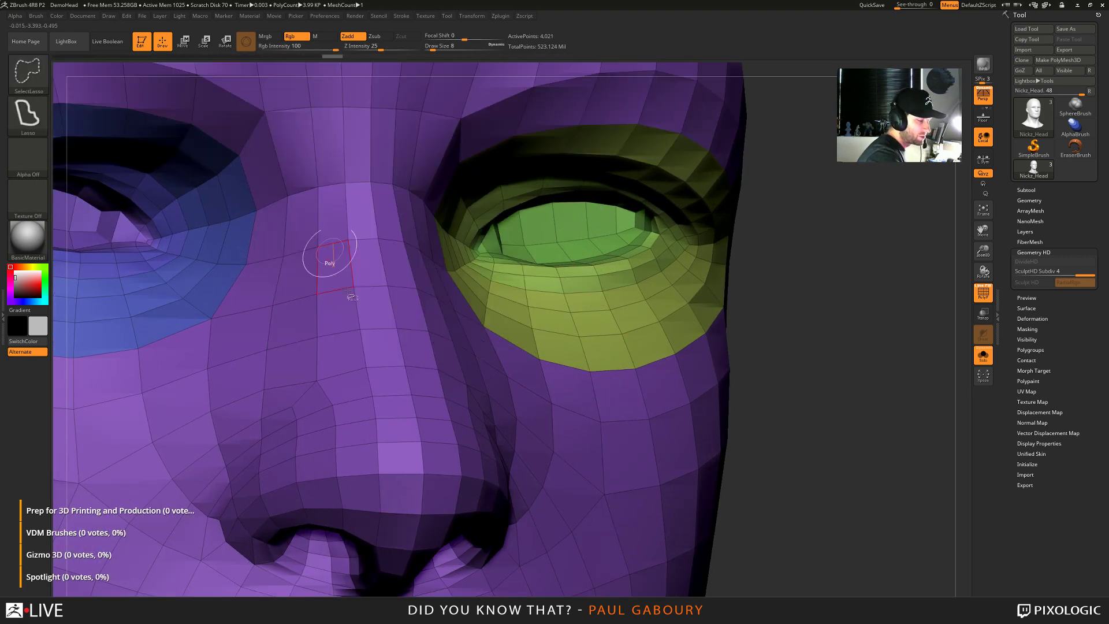
# Hide the polygon loops around the eyelid opening of the yellow-green eye polygroup, including the leftover polygon at its outer corner
pyautogui.keyDown('ctrl'); pyautogui.moveTo(582, 299); pyautogui.dragTo(565, 276, button='right'); pyautogui.keyUp('ctrl')
pyautogui.keyDown('ctrl'); pyautogui.keyDown('shift'); pyautogui.click(557, 266); pyautogui.keyUp('shift'); pyautogui.keyUp('ctrl')
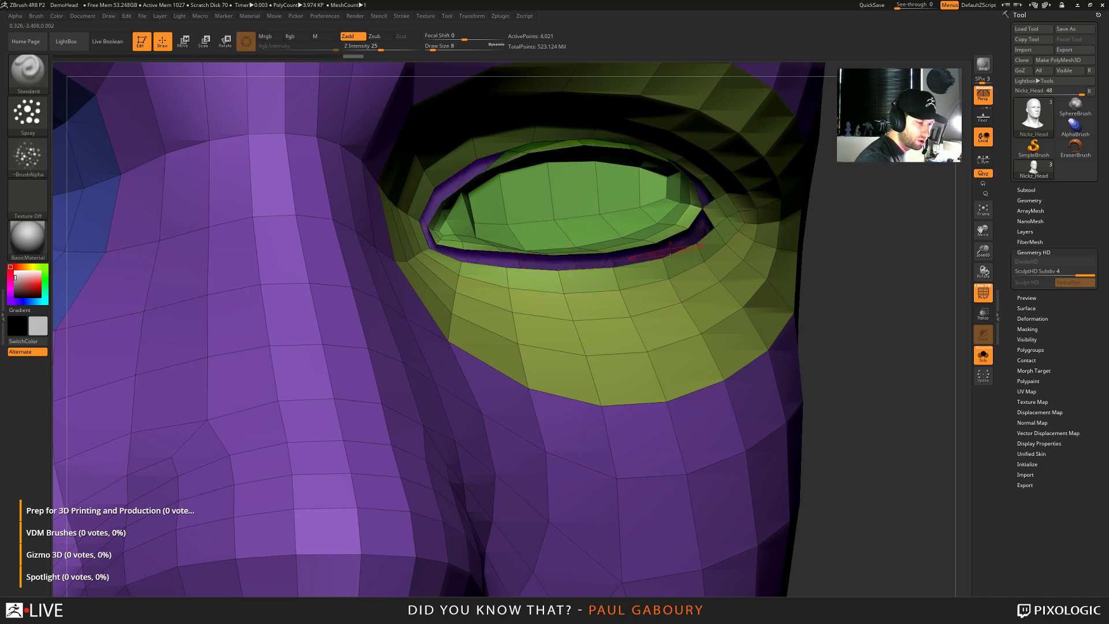
pyautogui.moveTo(696, 259); pyautogui.dragTo(672, 235, button='right')
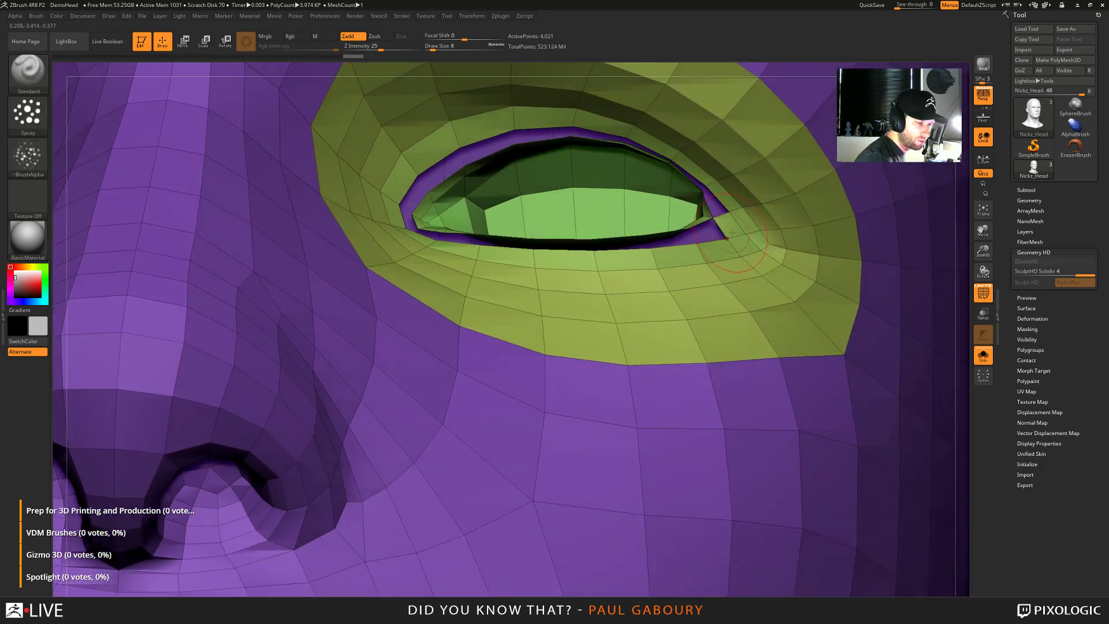
pyautogui.keyDown('ctrl'); pyautogui.keyDown('shift'); pyautogui.click(751, 240); pyautogui.keyUp('shift'); pyautogui.keyUp('ctrl')
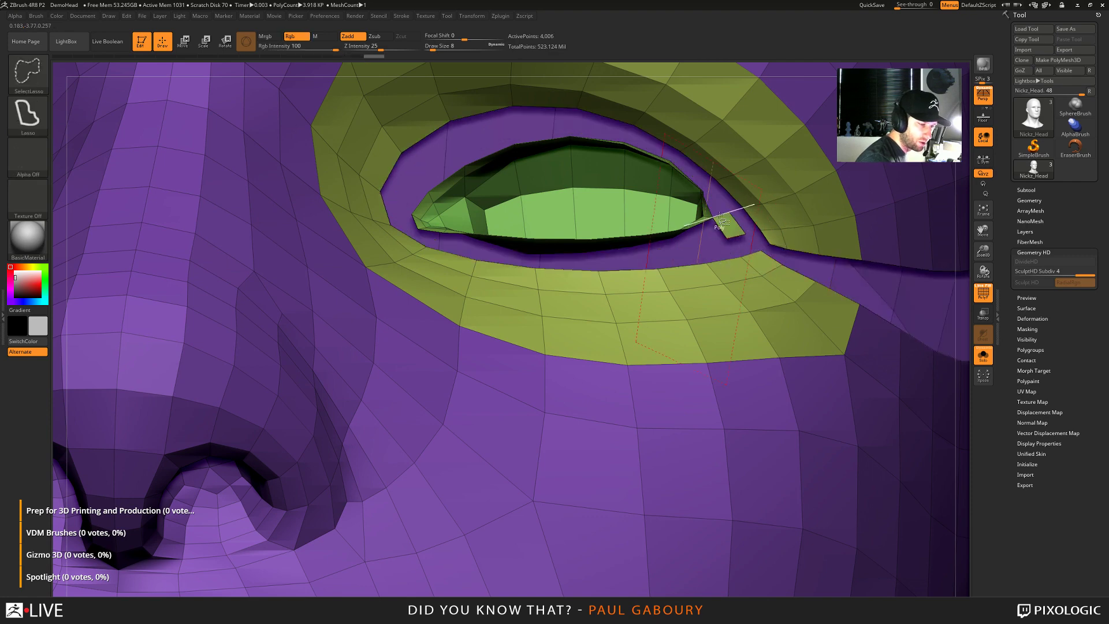
pyautogui.keyDown('ctrl'); pyautogui.keyDown('shift'); pyautogui.click(722, 219); pyautogui.keyUp('shift'); pyautogui.keyUp('ctrl')
# Invert the visibility and hide the strip running across the temple so only the eyelid ring is isolated
pyautogui.keyDown('ctrl'); pyautogui.moveTo(780, 315); pyautogui.dragTo(665, 322, button='right'); pyautogui.keyUp('ctrl')
pyautogui.keyDown('ctrl'); pyautogui.keyDown('shift'); pyautogui.click(835, 346); pyautogui.keyUp('shift'); pyautogui.keyUp('ctrl')
pyautogui.moveTo(834, 347)
pyautogui.mouseDown(button='right')
pyautogui.moveTo(639, 258)
pyautogui.moveTo(715, 316)
pyautogui.mouseUp(button='right')
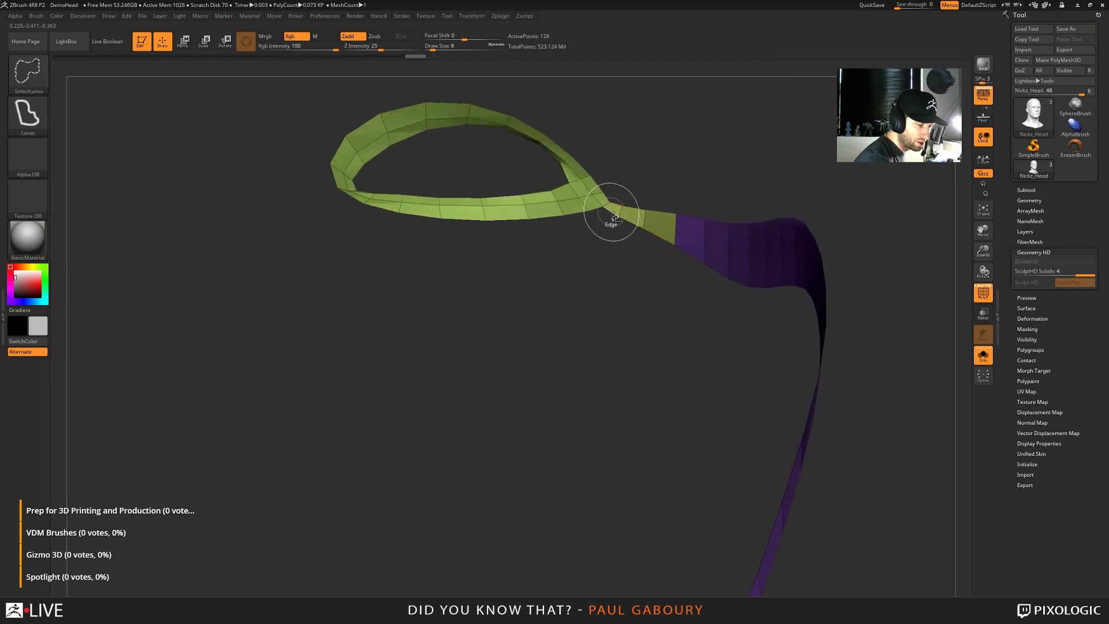
pyautogui.keyDown('ctrl'); pyautogui.keyDown('shift'); pyautogui.click(647, 225); pyautogui.keyUp('shift'); pyautogui.keyUp('ctrl')
pyautogui.moveTo(792, 366)
pyautogui.keyDown('ctrl'); pyautogui.mouseDown(button='right')
pyautogui.moveTo(651, 379)
pyautogui.moveTo(600, 300)
pyautogui.moveTo(660, 366)
pyautogui.mouseUp(button='right'); pyautogui.keyUp('ctrl')
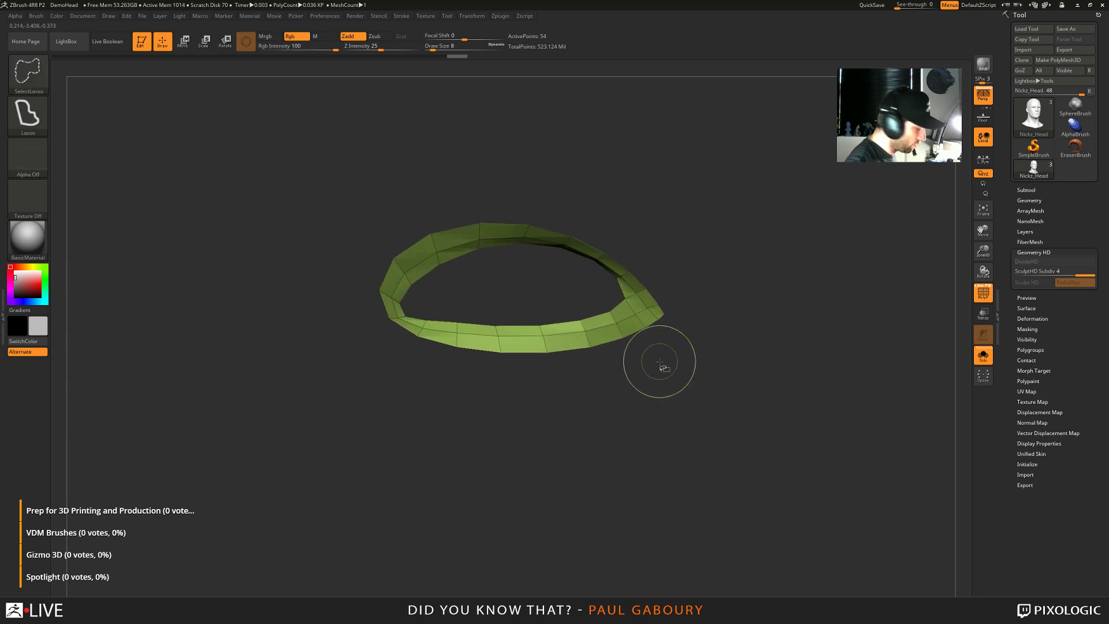
# Grow the visible area around the isolated eyelid ring, shrink it back and show the whole head
pyautogui.keyDown('ctrl'); pyautogui.keyDown('shift'); pyautogui.click(660, 365); pyautogui.keyUp('shift'); pyautogui.keyUp('ctrl')
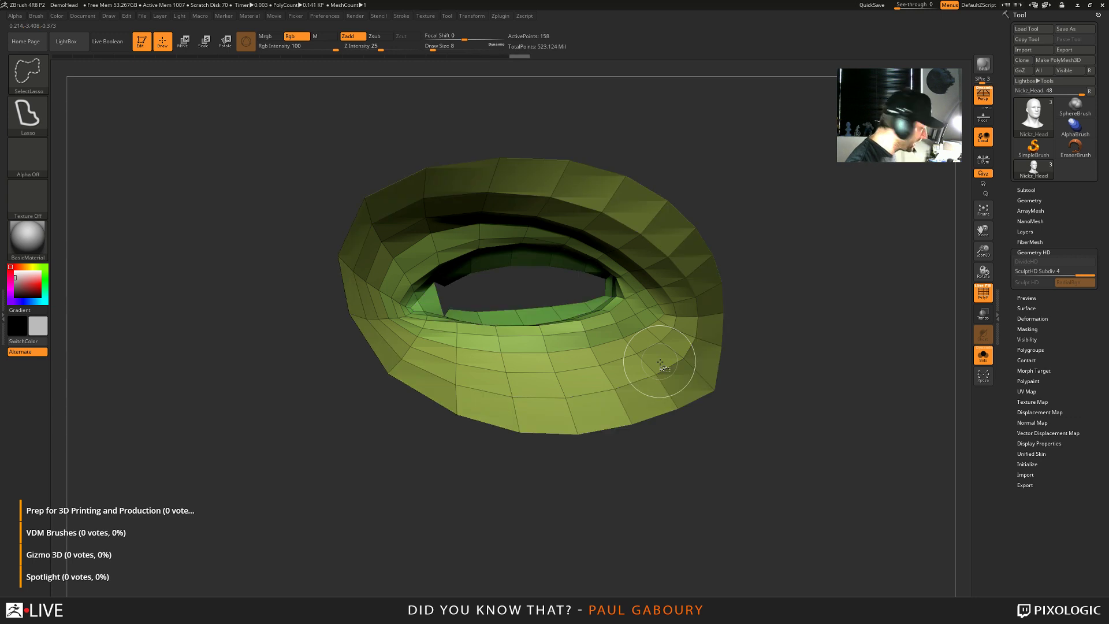
pyautogui.keyDown('ctrl'); pyautogui.keyDown('shift'); pyautogui.click(661, 365); pyautogui.keyUp('shift'); pyautogui.keyUp('ctrl')
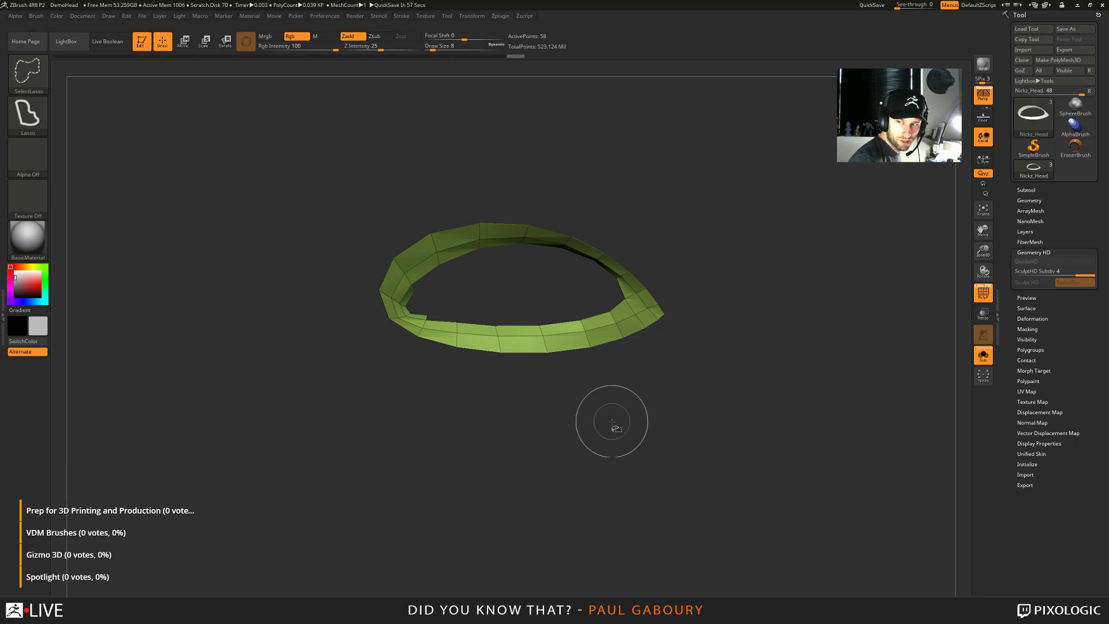
pyautogui.moveTo(612, 439)
pyautogui.mouseDown()
pyautogui.moveTo(635, 463)
pyautogui.moveTo(630, 405)
pyautogui.moveTo(642, 380)
pyautogui.mouseUp()
pyautogui.keyDown('ctrl'); pyautogui.keyDown('shift'); pyautogui.click(642, 380); pyautogui.keyUp('shift'); pyautogui.keyUp('ctrl')
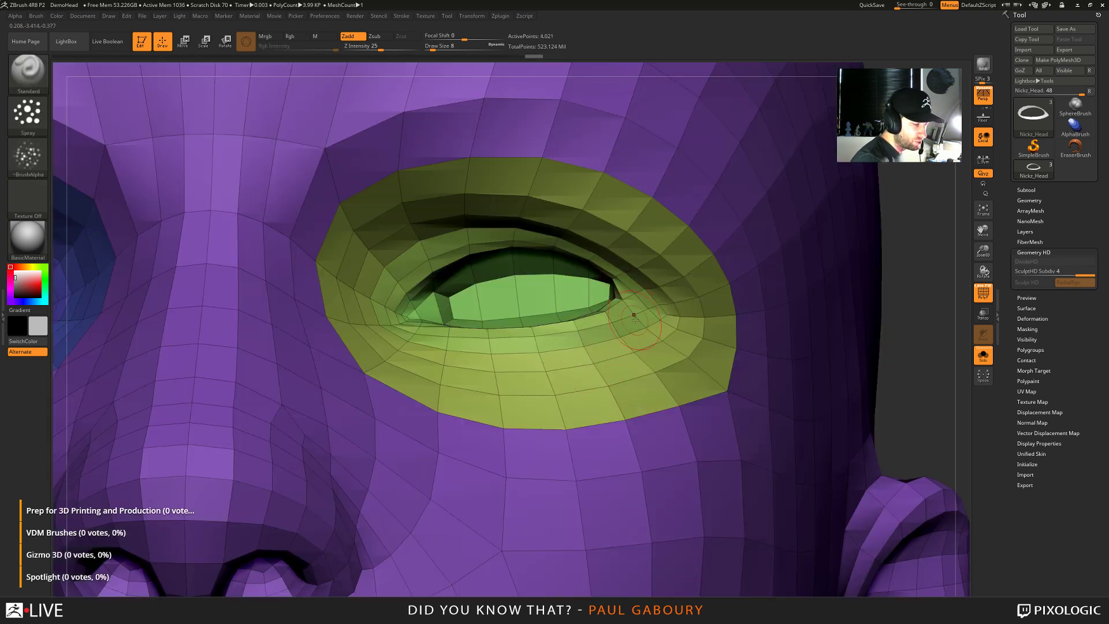
# Hide the outermost polygon loop of the yellow-green eye polygroup and invert the visibility to isolate that ring
pyautogui.hotkey('ctrl', 'shift')
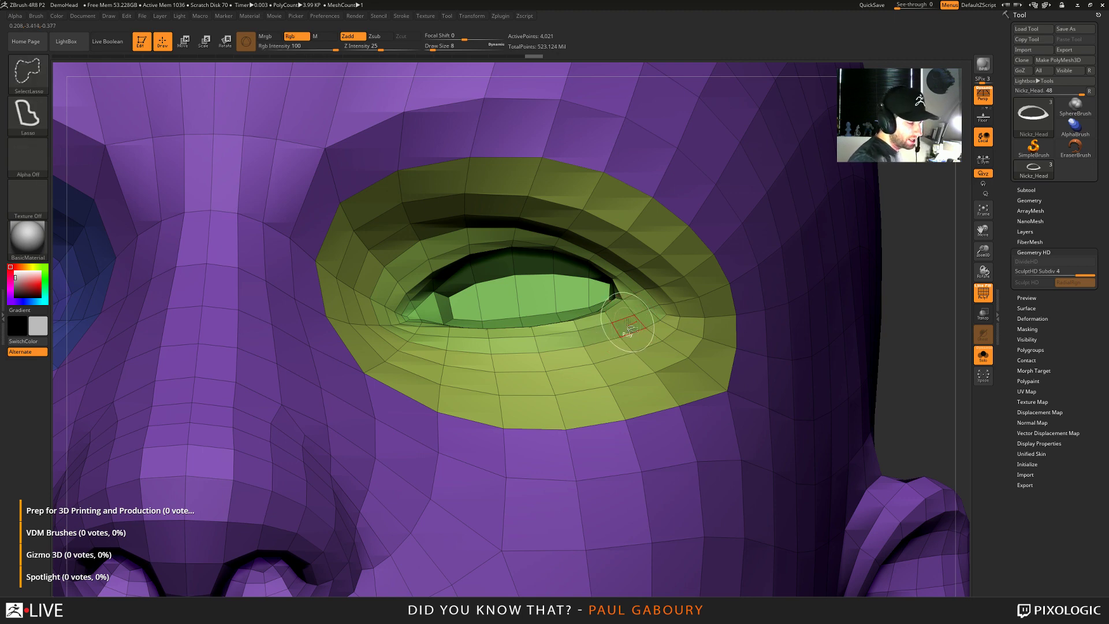
pyautogui.keyDown('ctrl'); pyautogui.keyDown('shift'); pyautogui.click(699, 267); pyautogui.keyUp('shift'); pyautogui.keyUp('ctrl')
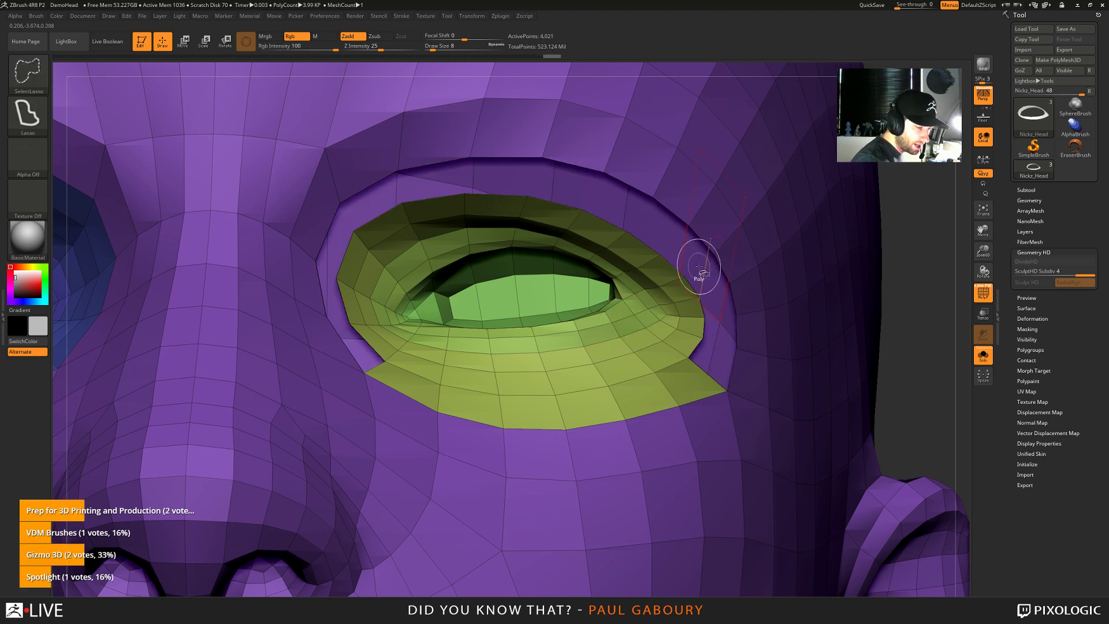
pyautogui.click(501, 413)
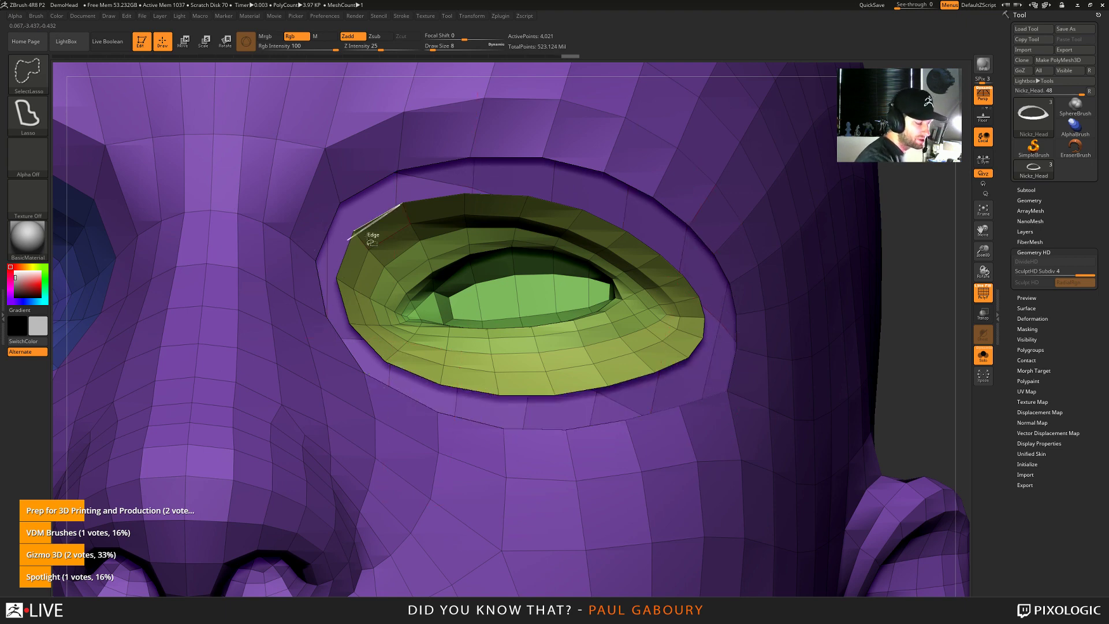
pyautogui.press('f')
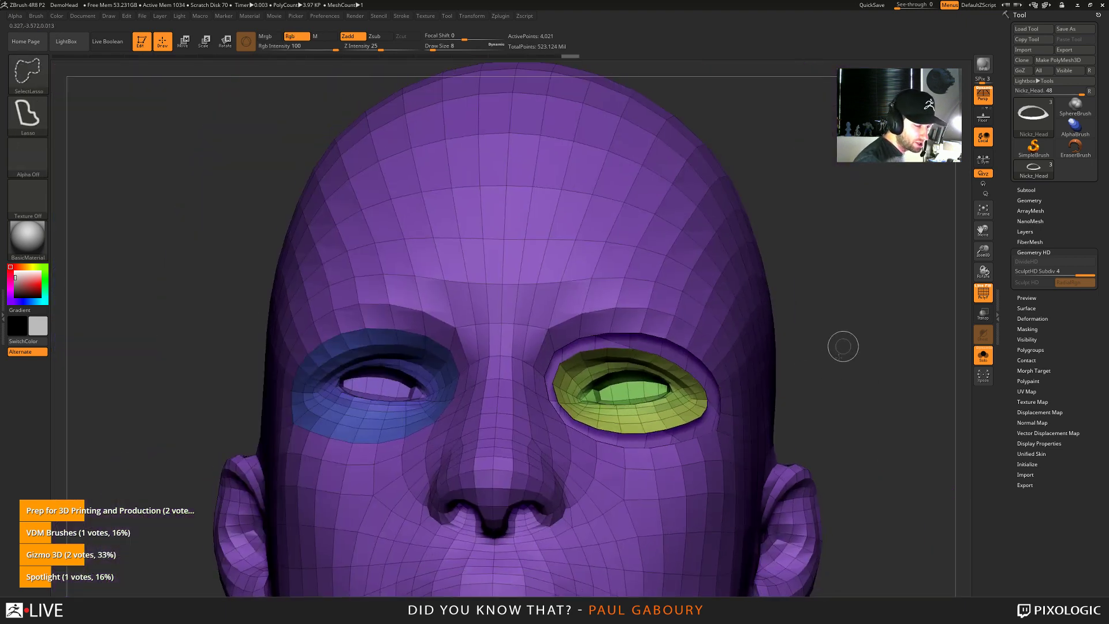
pyautogui.keyDown('ctrl'); pyautogui.keyDown('shift'); pyautogui.click(844, 348); pyautogui.keyUp('shift'); pyautogui.keyUp('ctrl')
pyautogui.moveTo(842, 422)
pyautogui.mouseDown()
pyautogui.moveTo(663, 328)
pyautogui.moveTo(716, 367)
pyautogui.mouseUp()
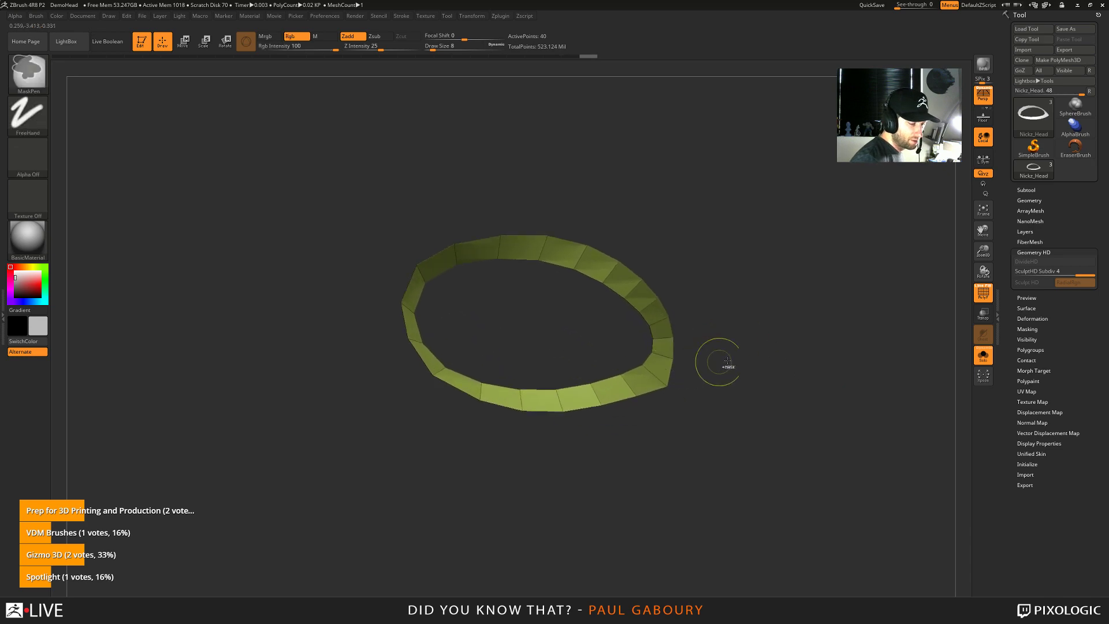
# Grow the isolated outer eye ring by one row, shrink it back and invert the visibility
pyautogui.keyDown('ctrl'); pyautogui.keyDown('shift'); pyautogui.moveTo(893, 260); pyautogui.dragTo(851, 203); pyautogui.keyUp('shift'); pyautogui.keyUp('ctrl')
pyautogui.keyDown('ctrl'); pyautogui.keyDown('shift'); pyautogui.click(873, 208); pyautogui.keyUp('shift'); pyautogui.keyUp('ctrl')
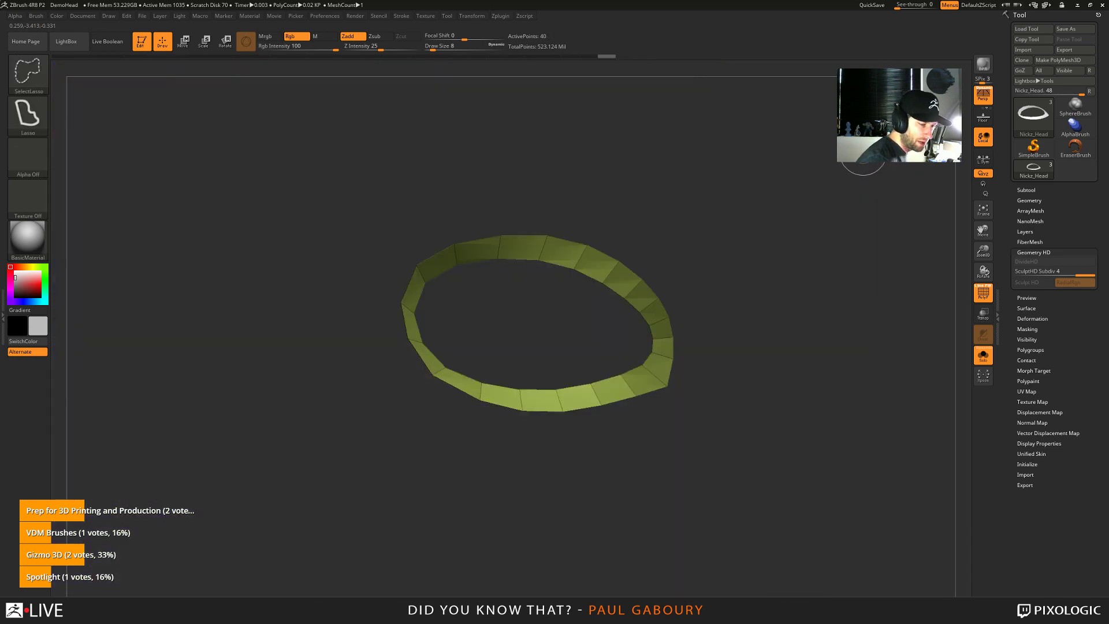
pyautogui.keyDown('ctrl'); pyautogui.keyDown('shift'); pyautogui.click(854, 217); pyautogui.keyUp('shift'); pyautogui.keyUp('ctrl')
pyautogui.keyDown('ctrl'); pyautogui.keyDown('shift'); pyautogui.click(839, 334); pyautogui.keyUp('shift'); pyautogui.keyUp('ctrl')
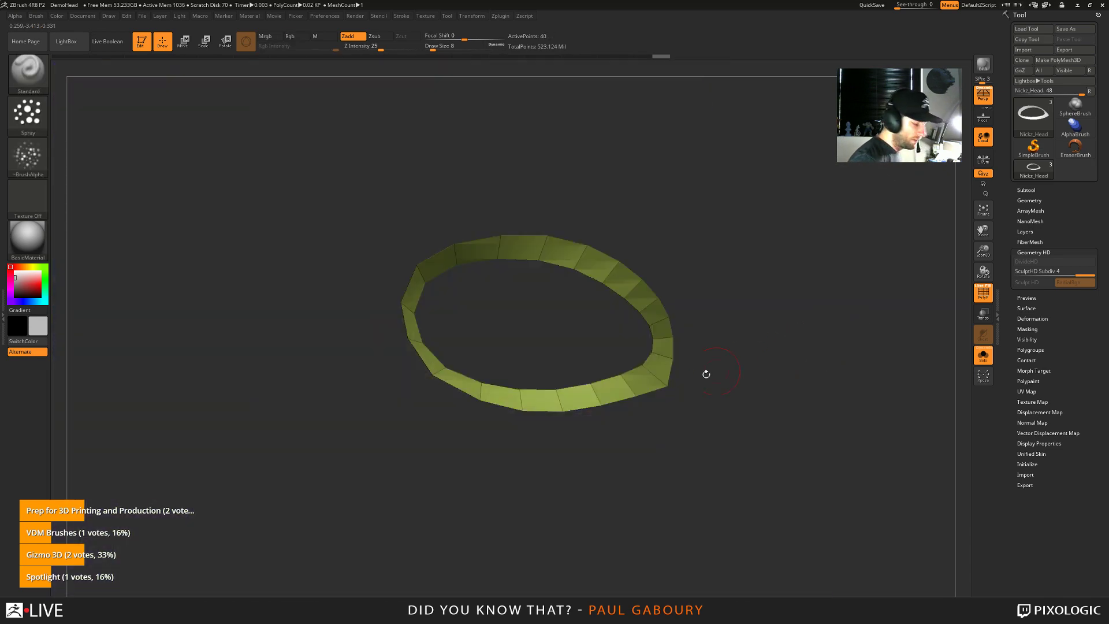
pyautogui.keyDown('ctrl'); pyautogui.keyDown('shift'); pyautogui.click(675, 388); pyautogui.keyUp('shift'); pyautogui.keyUp('ctrl')
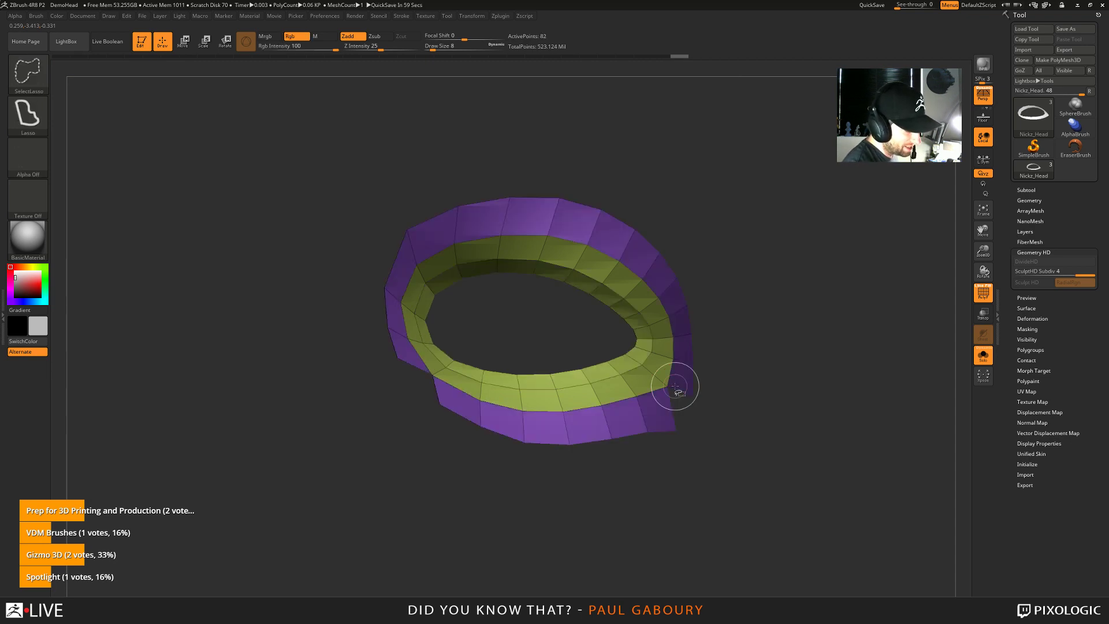
pyautogui.keyDown('ctrl'); pyautogui.keyDown('shift'); pyautogui.click(676, 389); pyautogui.keyUp('shift'); pyautogui.keyUp('ctrl')
pyautogui.press('shift')
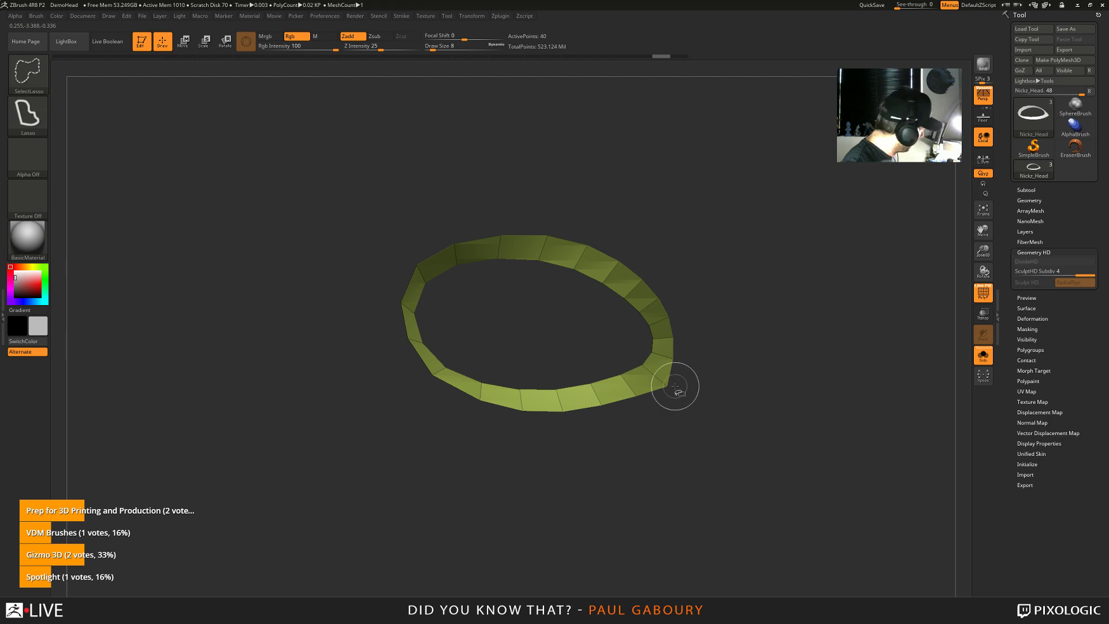
pyautogui.keyDown('ctrl'); pyautogui.keyDown('shift'); pyautogui.click(675, 388); pyautogui.keyUp('shift'); pyautogui.keyUp('ctrl')
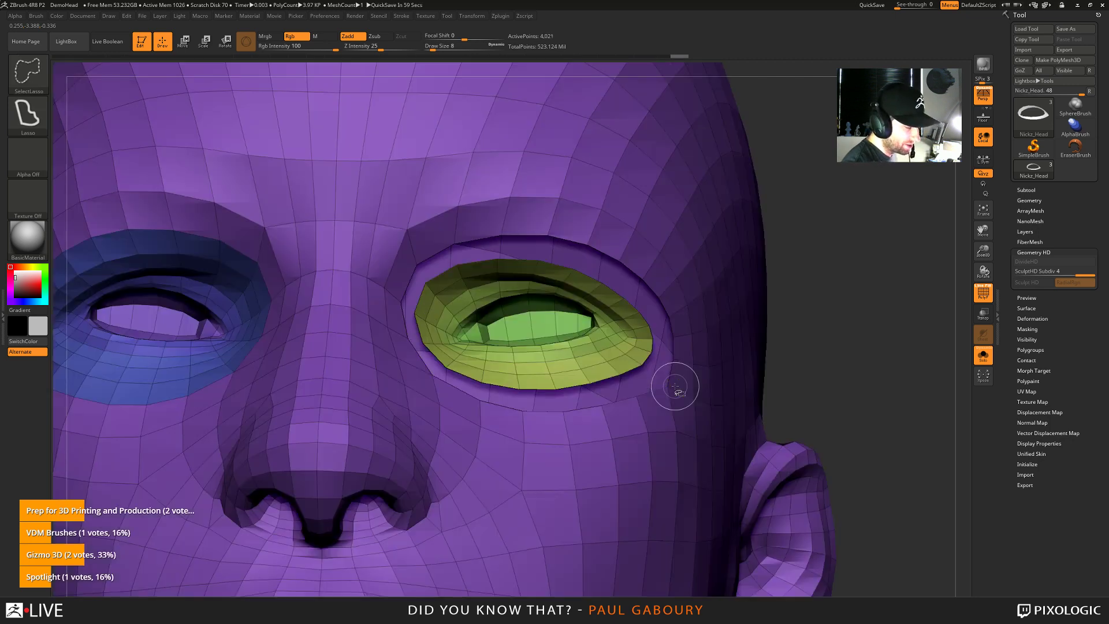
# Invert the visibility to isolate the outer eye ring again and grow the visible area three times
pyautogui.keyDown('ctrl'); pyautogui.keyDown('shift'); pyautogui.moveTo(823, 347); pyautogui.dragTo(837, 338); pyautogui.keyUp('shift'); pyautogui.keyUp('ctrl')
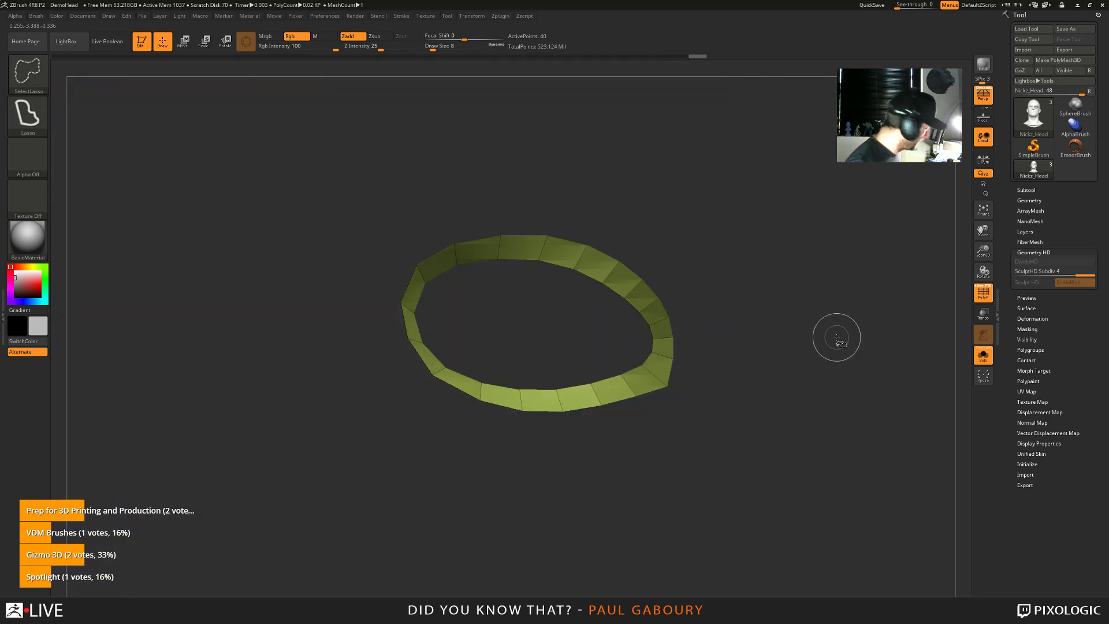
pyautogui.hotkey('ctrl', 'shift', 'x')
pyautogui.hotkey('ctrl', 'shift', 'x')
pyautogui.hotkey('ctrl', 'shift', 'x')
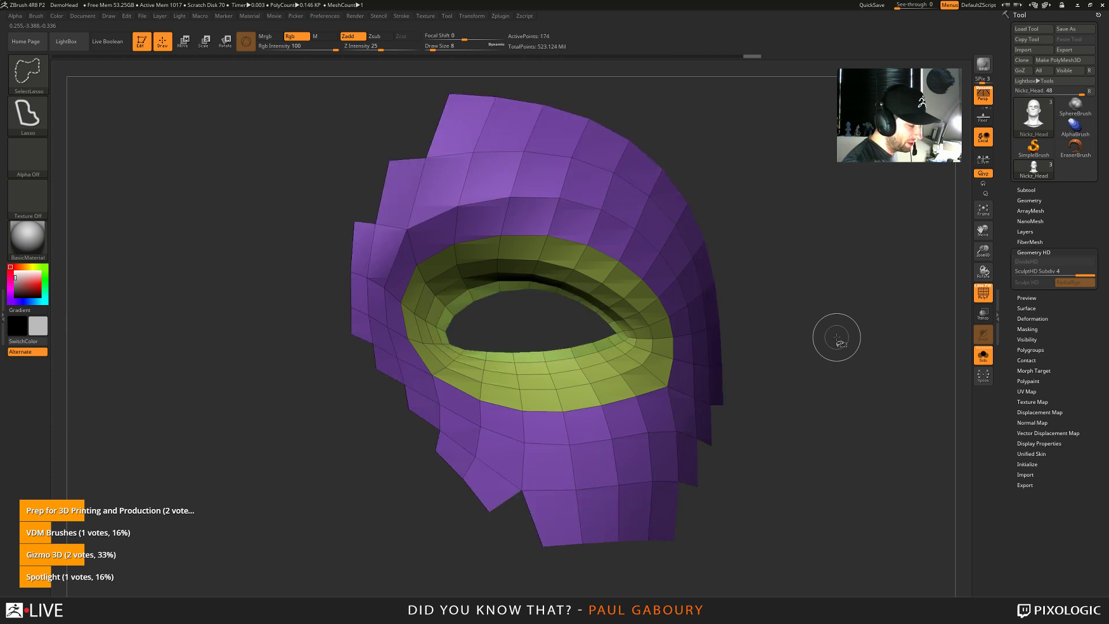
# Shrink the visible area three times back towards the outer eye ring and show the whole head
pyautogui.hotkey('ctrl', 'shift', 's')
pyautogui.hotkey('ctrl', 'shift', 's')
pyautogui.hotkey('ctrl', 'shift', 's')
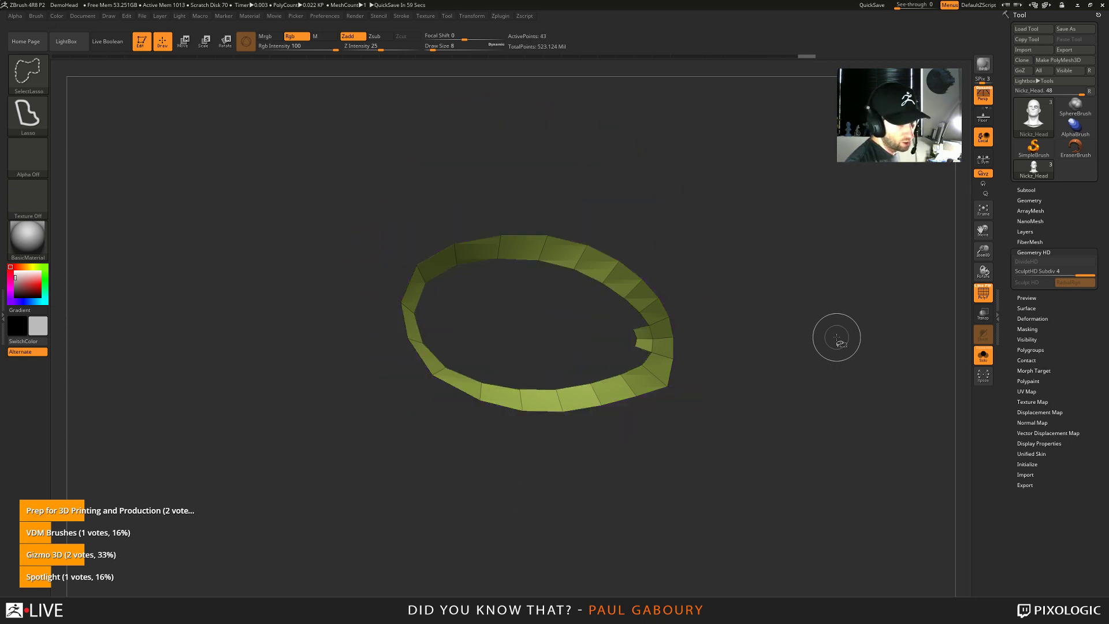
pyautogui.keyDown('ctrl'); pyautogui.keyDown('shift'); pyautogui.click(774, 361); pyautogui.keyUp('shift'); pyautogui.keyUp('ctrl')
# Open the Visibility settings, hide the polygon loops around both eyelid openings and invert the visibility to isolate them
pyautogui.click(1030, 340)
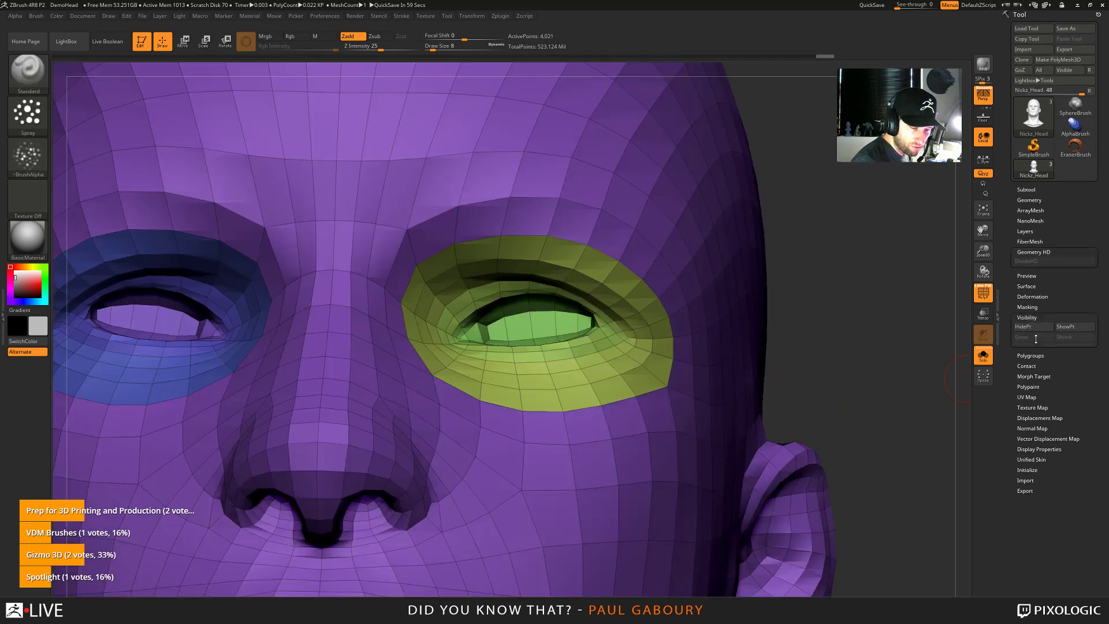
pyautogui.keyDown('ctrl'); pyautogui.keyDown('shift'); pyautogui.click(607, 344); pyautogui.keyUp('shift'); pyautogui.keyUp('ctrl')
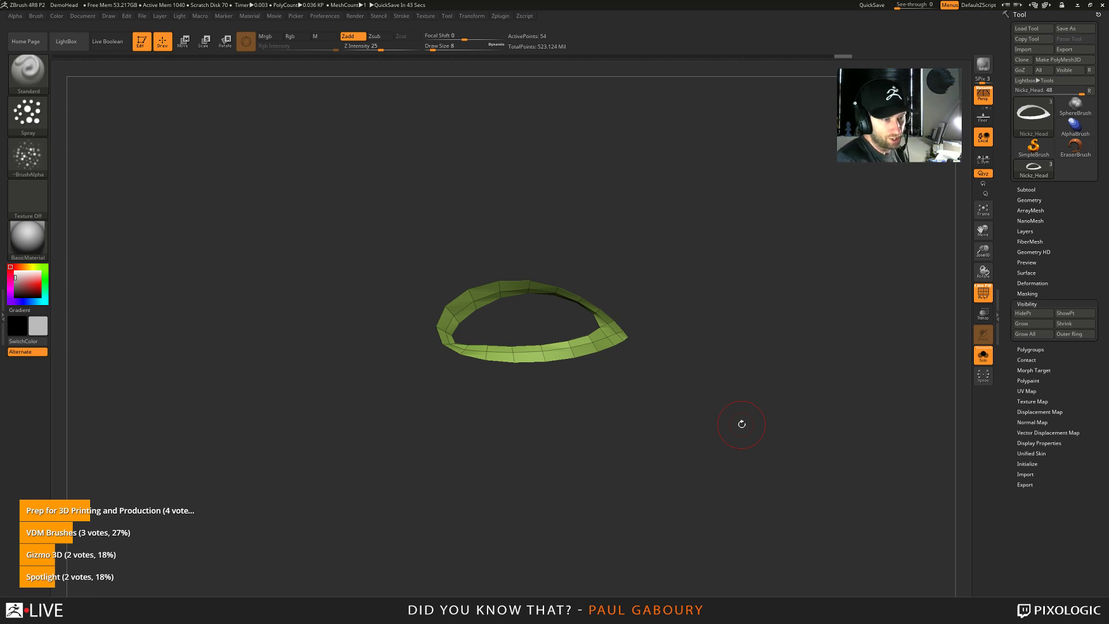
pyautogui.moveTo(675, 456); pyautogui.dragTo(671, 397)
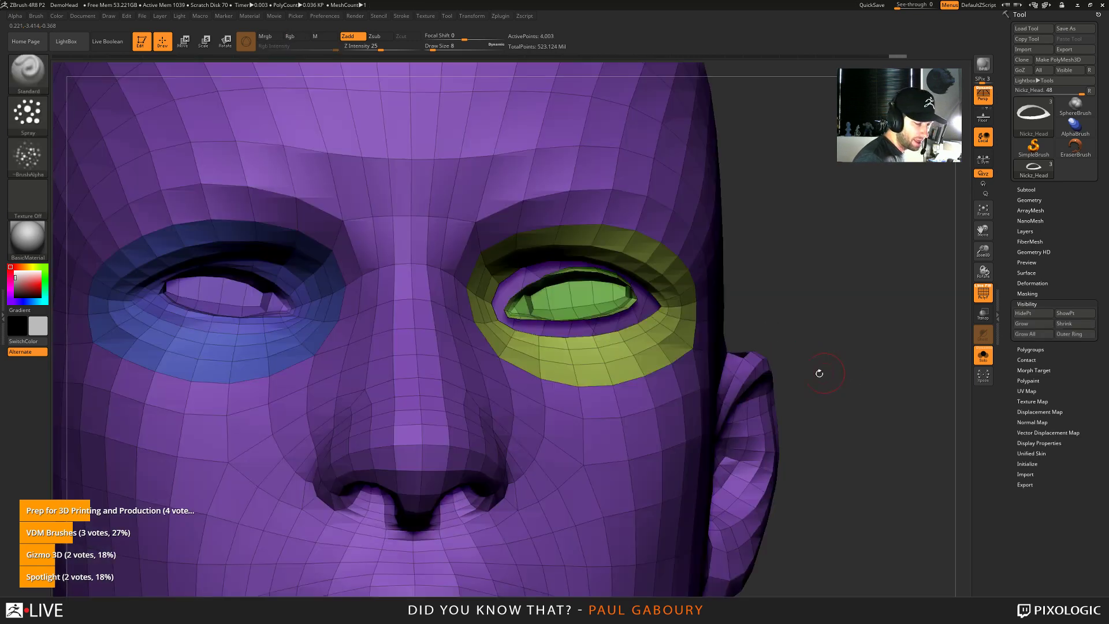
pyautogui.keyDown('ctrl'); pyautogui.keyDown('shift'); pyautogui.click(261, 322); pyautogui.keyUp('shift'); pyautogui.keyUp('ctrl')
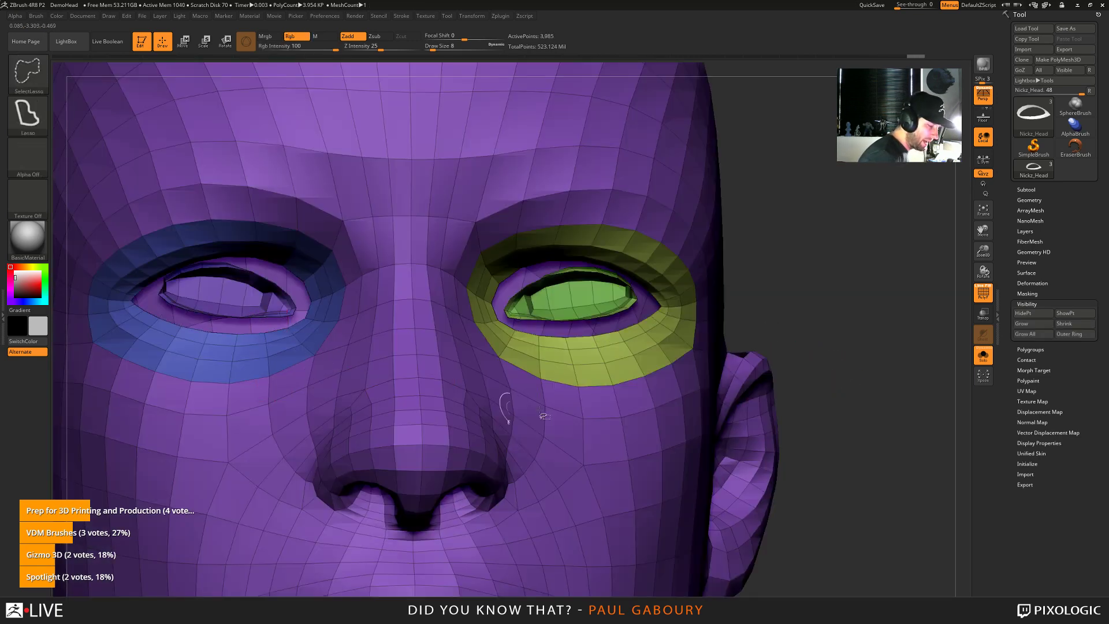
pyautogui.keyDown('ctrl'); pyautogui.keyDown('shift'); pyautogui.click(857, 373); pyautogui.keyUp('shift'); pyautogui.keyUp('ctrl')
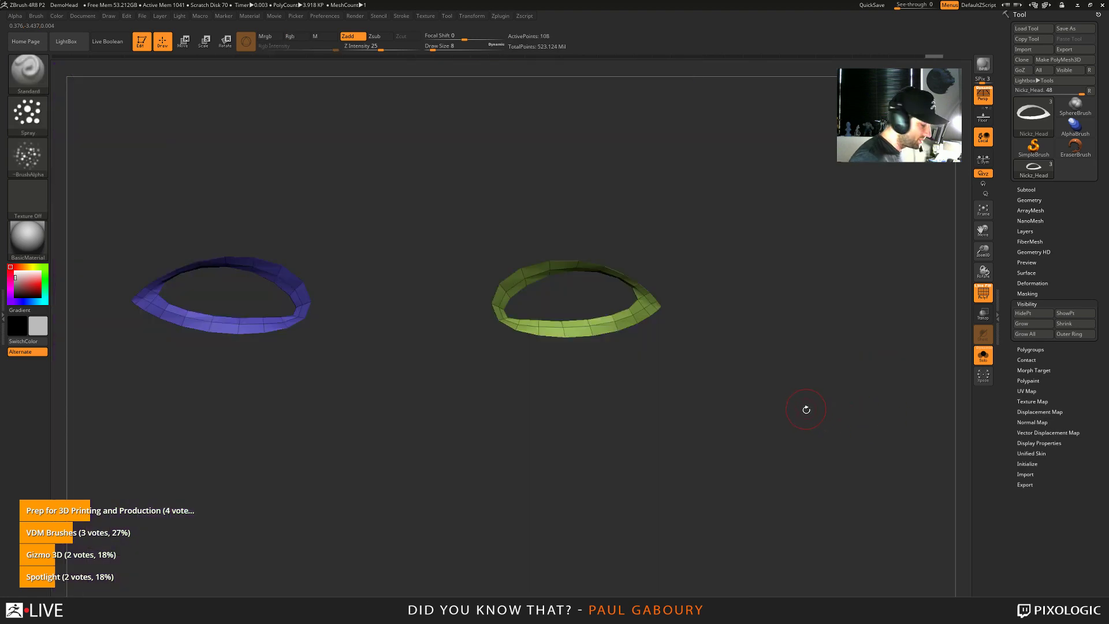
# Group the isolated eyelid loops as one polygroup, show the whole head and merge both outer eye areas into another polygroup
pyautogui.hotkey('ctrl', 'w')
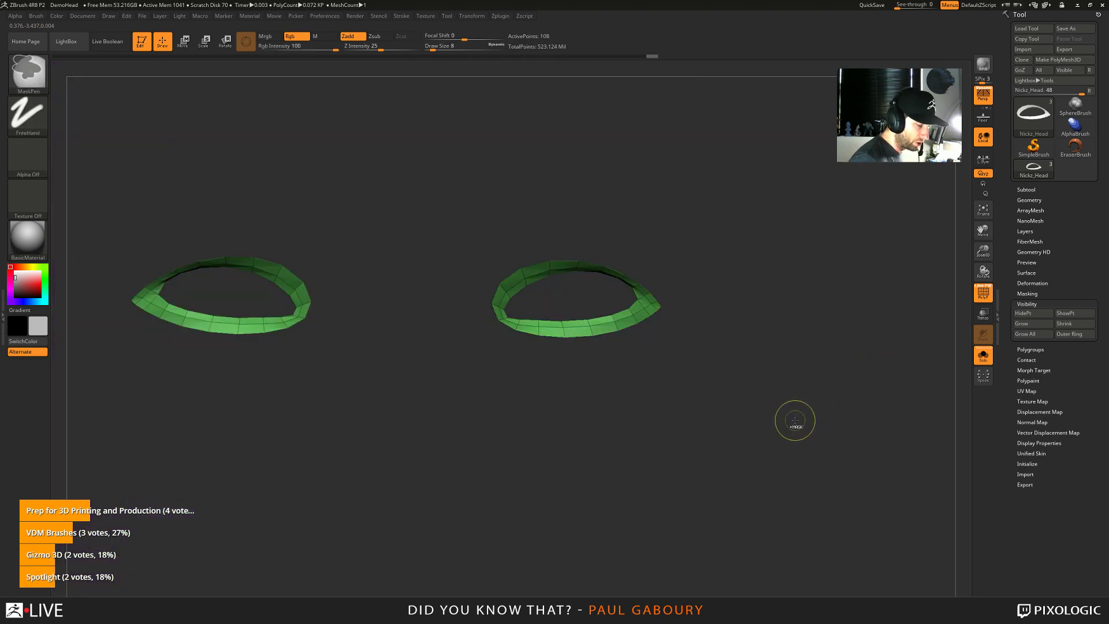
pyautogui.keyDown('ctrl'); pyautogui.keyDown('shift'); pyautogui.click(812, 421); pyautogui.keyUp('shift'); pyautogui.keyUp('ctrl')
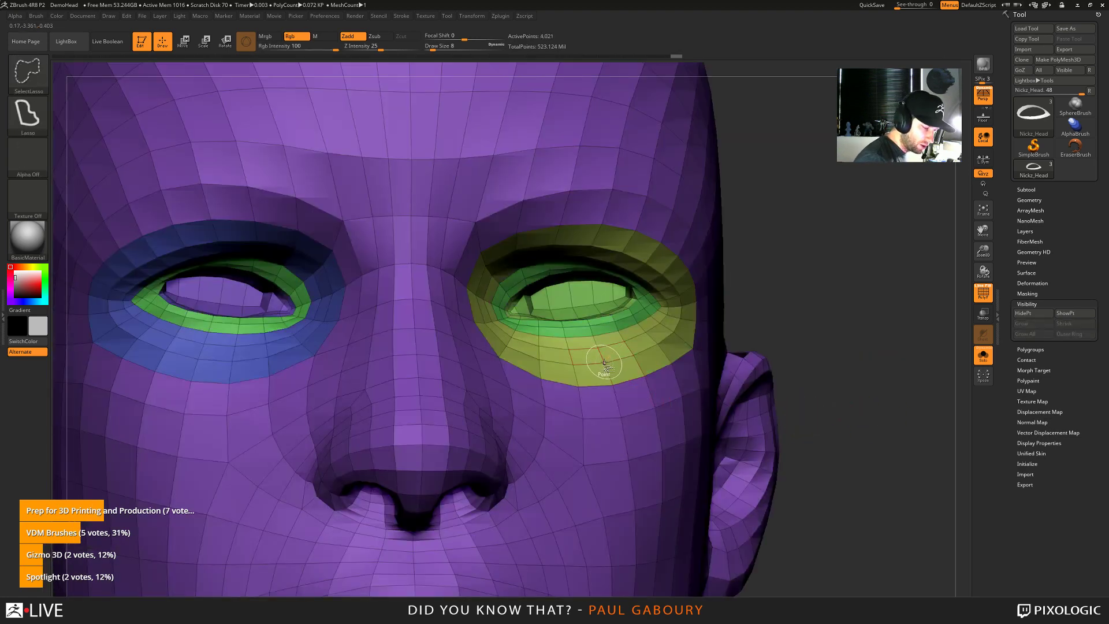
pyautogui.keyDown('ctrl'); pyautogui.keyDown('shift'); pyautogui.click(603, 363); pyautogui.keyUp('shift'); pyautogui.keyUp('ctrl')
pyautogui.keyDown('ctrl'); pyautogui.keyDown('shift'); pyautogui.click(804, 372); pyautogui.keyUp('shift'); pyautogui.keyUp('ctrl')
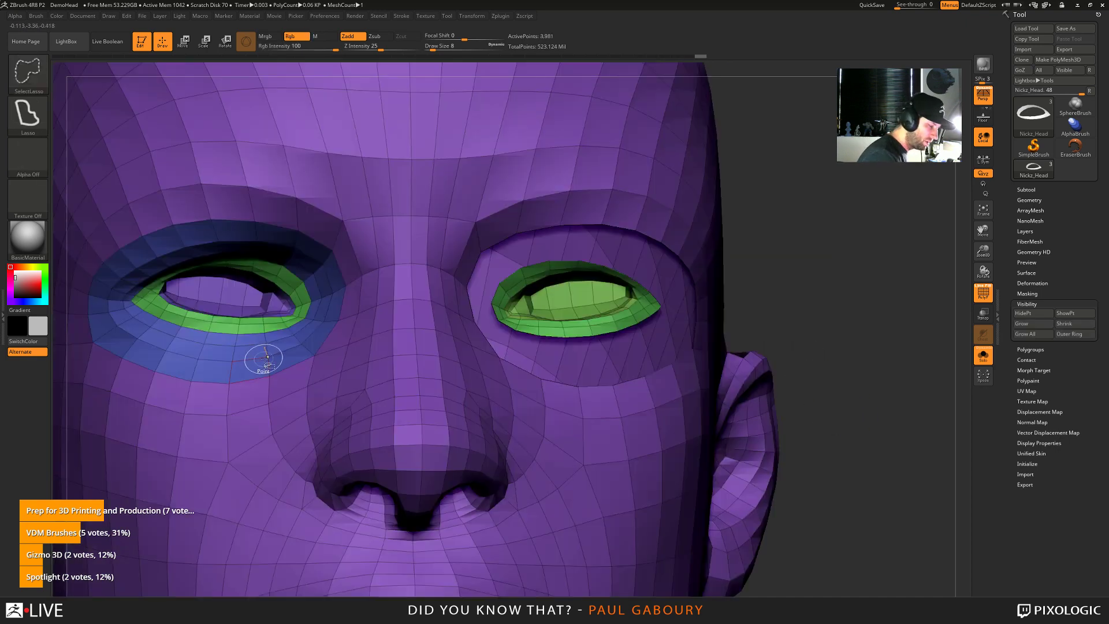
pyautogui.moveTo(836, 376)
pyautogui.keyDown('ctrl'); pyautogui.keyDown('shift'); pyautogui.mouseDown()
pyautogui.moveTo(888, 439)
pyautogui.moveTo(622, 322)
pyautogui.mouseUp(); pyautogui.keyUp('shift'); pyautogui.keyUp('ctrl')
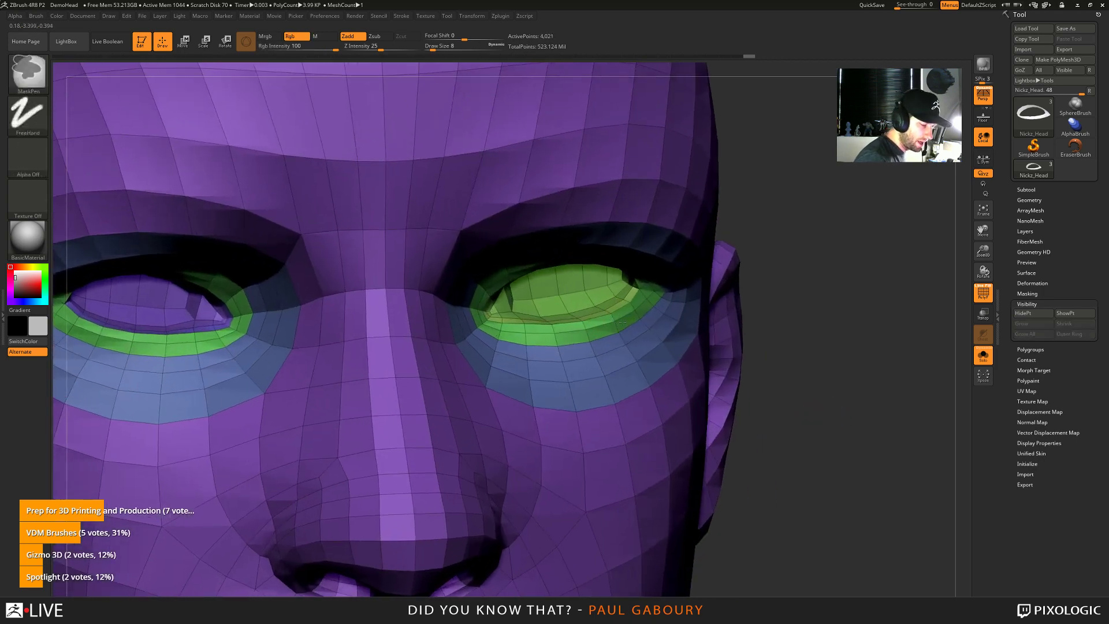
# Hide the surfaces inside both eyelid openings, invert the visibility, group them as one polygroup and show the whole head
pyautogui.keyDown('ctrl'); pyautogui.keyDown('shift'); pyautogui.click(623, 312); pyautogui.keyUp('shift'); pyautogui.keyUp('ctrl')
pyautogui.keyDown('ctrl'); pyautogui.keyDown('shift'); pyautogui.click(764, 428); pyautogui.keyUp('shift'); pyautogui.keyUp('ctrl')
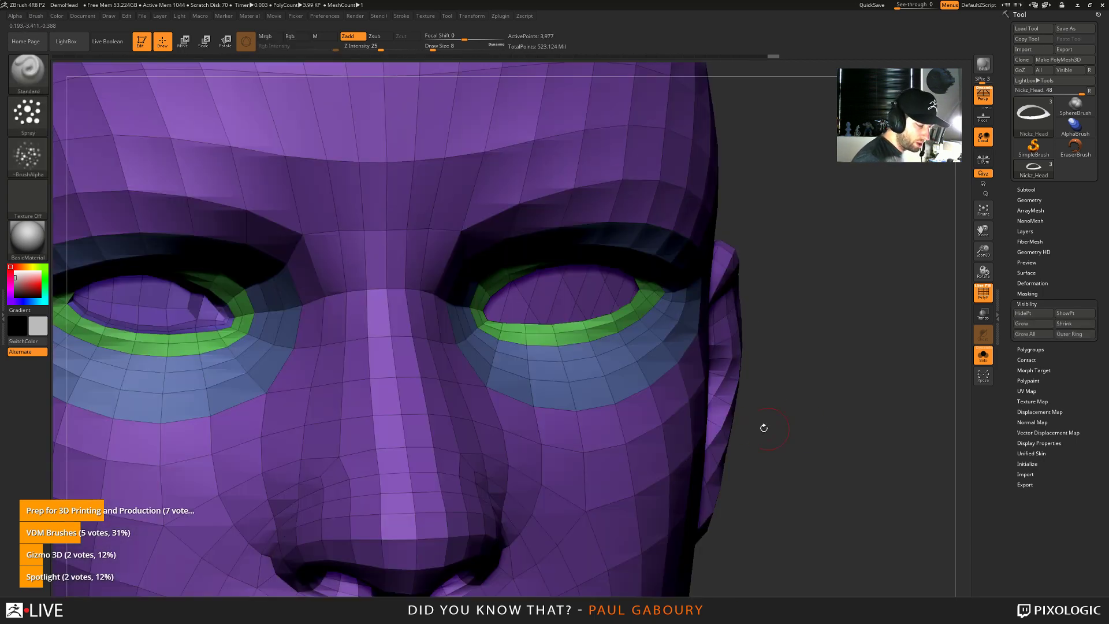
pyautogui.moveTo(220, 309)
pyautogui.keyDown('ctrl'); pyautogui.keyDown('alt'); pyautogui.keyDown('shift'); pyautogui.mouseDown()
pyautogui.moveTo(245, 323)
pyautogui.moveTo(226, 341)
pyautogui.moveTo(202, 314)
pyautogui.mouseUp(); pyautogui.keyUp('shift'); pyautogui.keyUp('alt'); pyautogui.keyUp('ctrl')
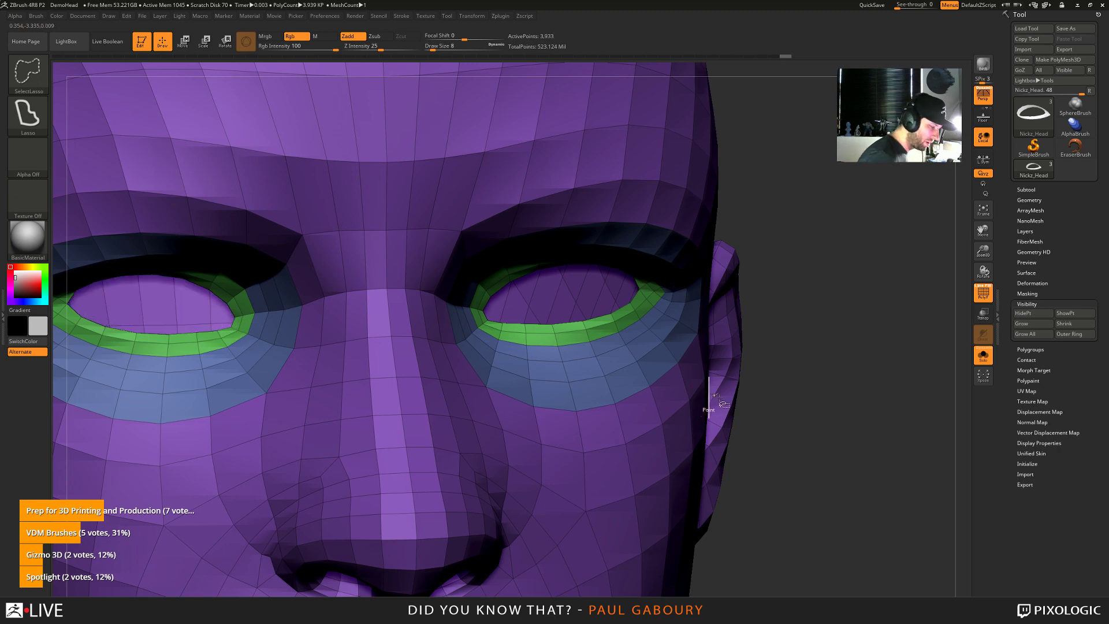
pyautogui.keyDown('ctrl'); pyautogui.keyDown('shift'); pyautogui.click(850, 424); pyautogui.keyUp('shift'); pyautogui.keyUp('ctrl')
pyautogui.hotkey('ctrl', 'w')
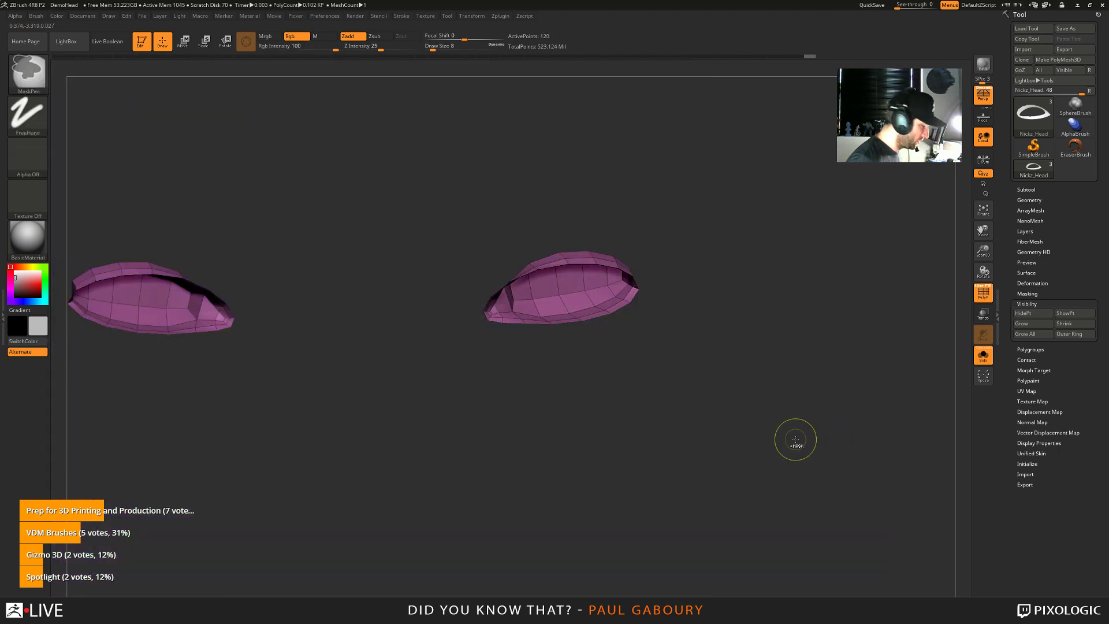
pyautogui.keyDown('ctrl'); pyautogui.keyDown('shift'); pyautogui.click(796, 437); pyautogui.keyUp('shift'); pyautogui.keyUp('ctrl')
# Isolate the green eyelid polygroup on both eyes, and restore the whole head in a front view
pyautogui.moveTo(665, 507)
pyautogui.keyDown('ctrl'); pyautogui.mouseDown(button='right')
pyautogui.moveTo(622, 426)
pyautogui.moveTo(613, 347)
pyautogui.moveTo(635, 324)
pyautogui.mouseUp(button='right'); pyautogui.keyUp('ctrl')
pyautogui.keyDown('ctrl'); pyautogui.keyDown('shift'); pyautogui.click(657, 292); pyautogui.keyUp('shift'); pyautogui.keyUp('ctrl')
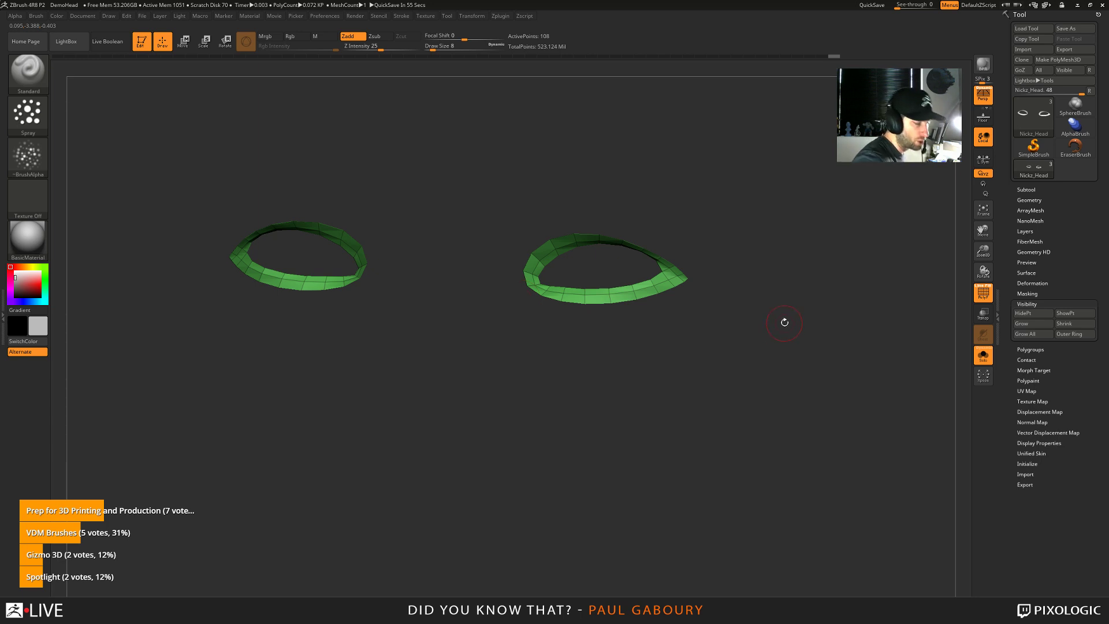
pyautogui.keyDown('ctrl'); pyautogui.keyDown('shift'); pyautogui.click(785, 334); pyautogui.keyUp('shift'); pyautogui.keyUp('ctrl')
pyautogui.keyDown('shift'); pyautogui.moveTo(639, 300); pyautogui.dragTo(634, 291, button='right'); pyautogui.keyUp('shift')
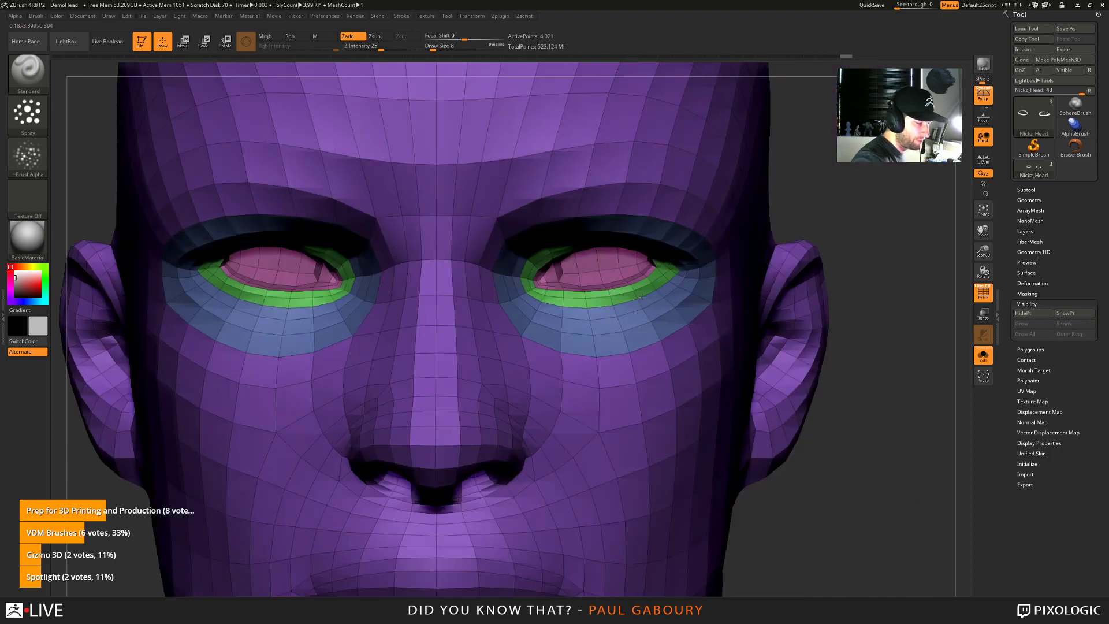
# Subdivide the whole head repeatedly and turn it to a side view
pyautogui.hotkey('ctrl', 'd')
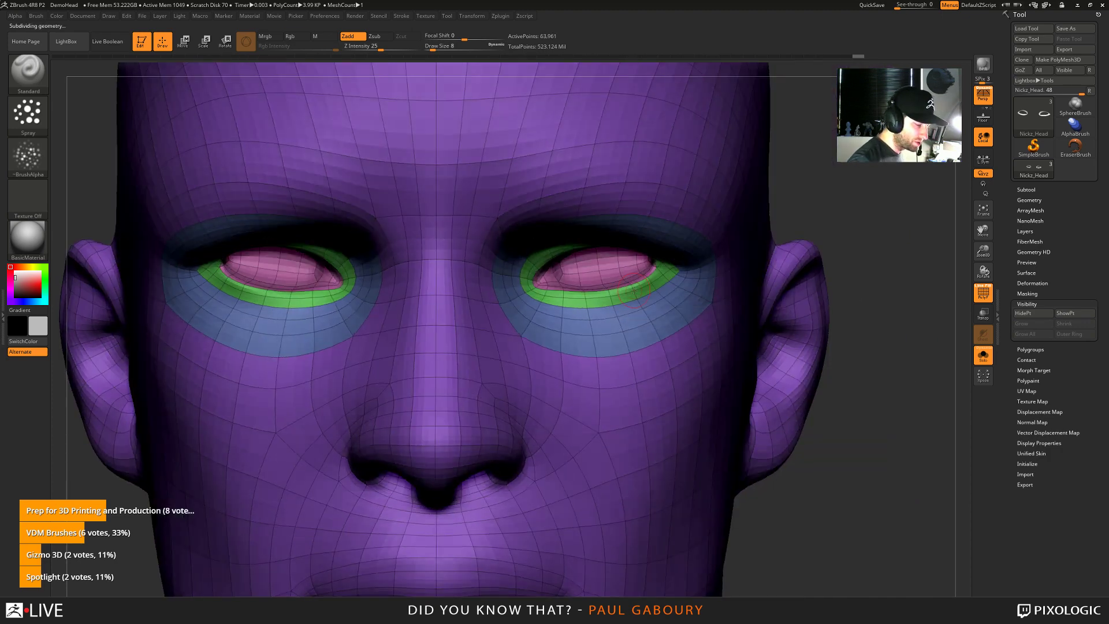
pyautogui.hotkey('ctrl', 'd')
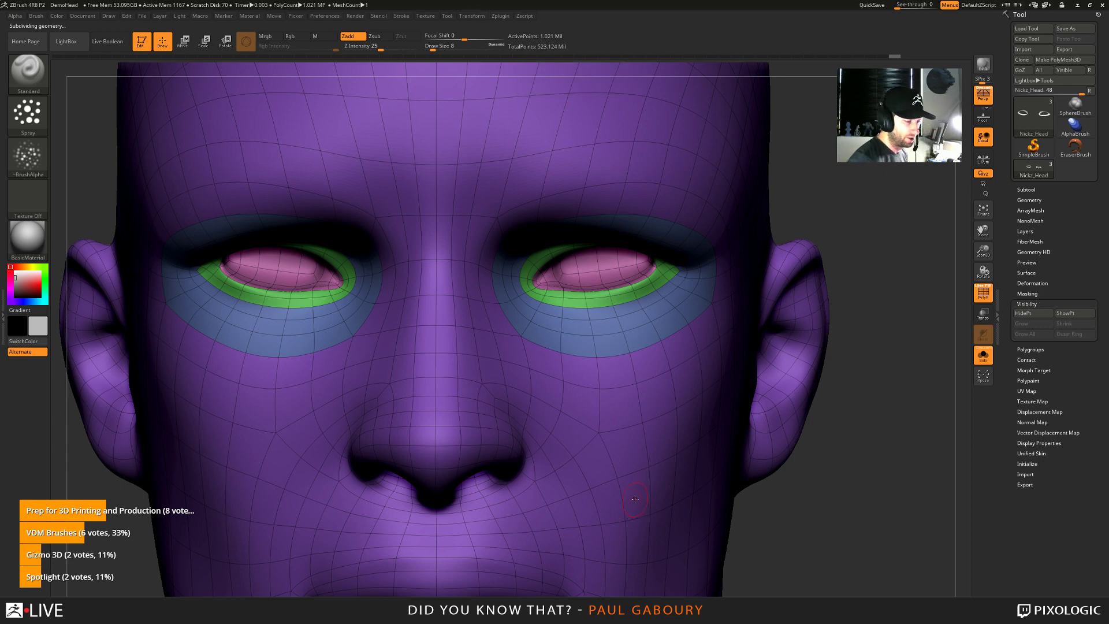
pyautogui.keyDown('ctrl'); pyautogui.moveTo(627, 347); pyautogui.dragTo(626, 289, button='right'); pyautogui.keyUp('ctrl')
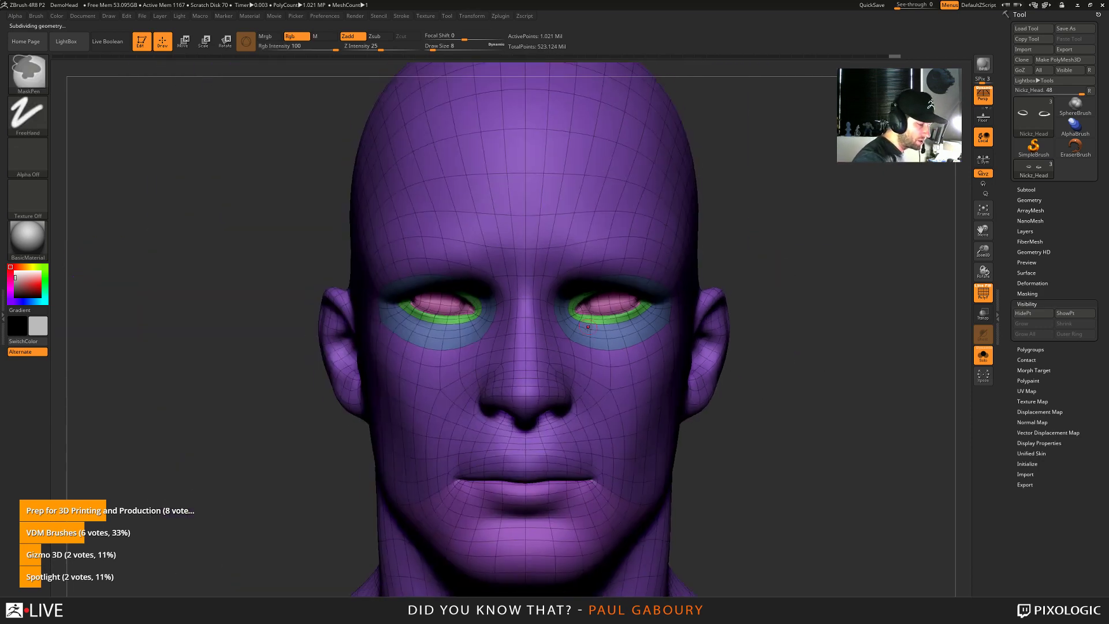
pyautogui.moveTo(457, 342); pyautogui.dragTo(623, 344, button='right')
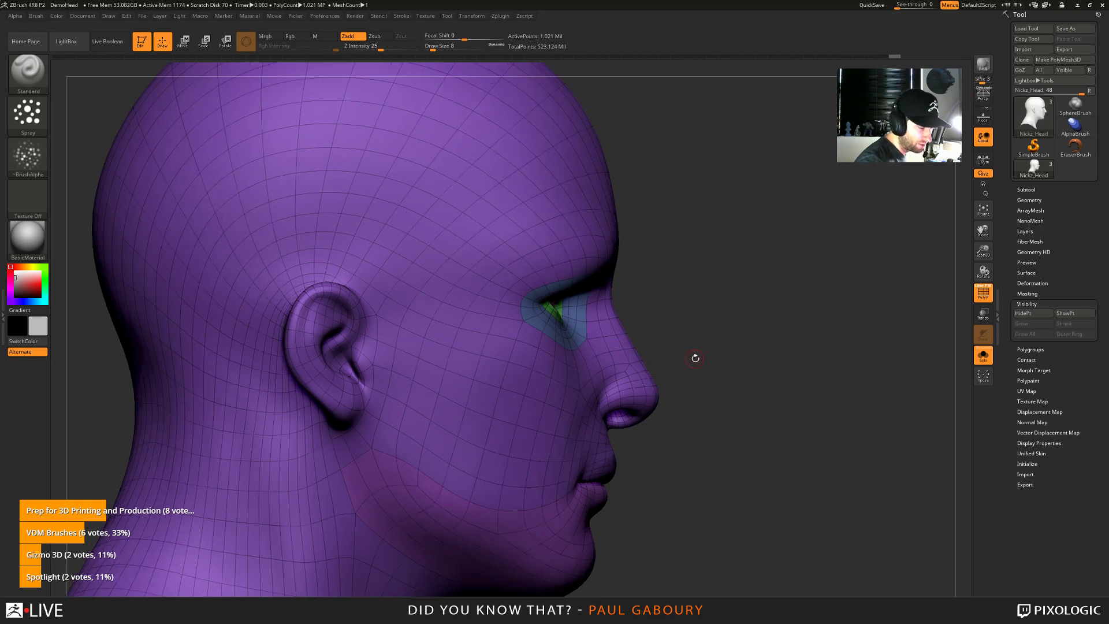
pyautogui.keyDown('alt'); pyautogui.moveTo(695, 354); pyautogui.dragTo(745, 362, button='right'); pyautogui.keyUp('alt')
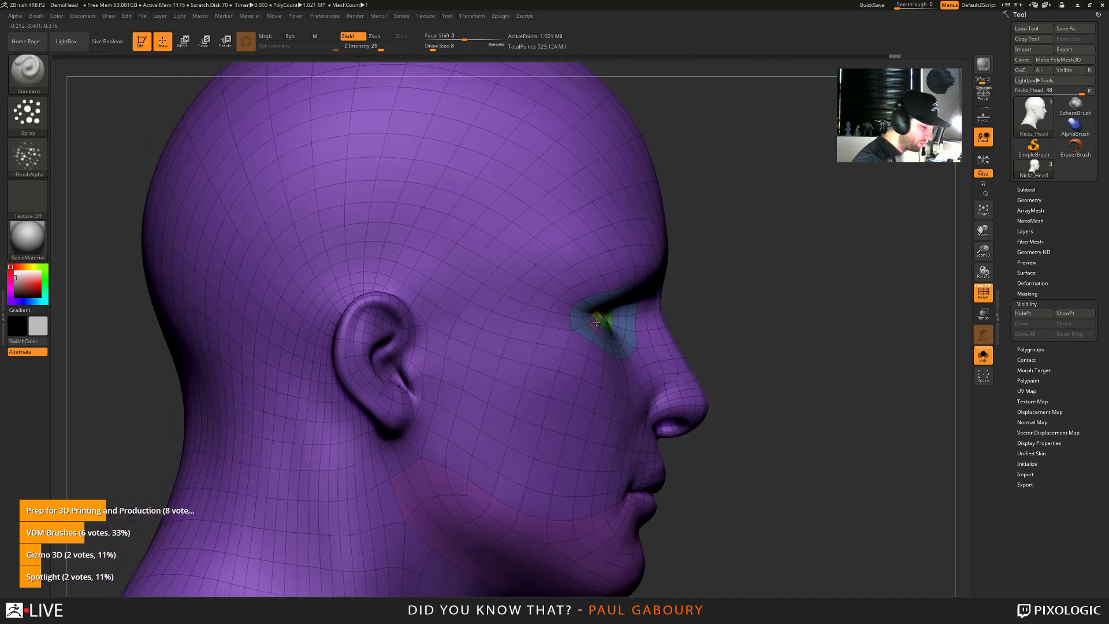
# Set the draw size to 27 and start HD sculpting on the region around the eye
pyautogui.press('s')
pyautogui.moveTo(596, 322); pyautogui.dragTo(604, 316)
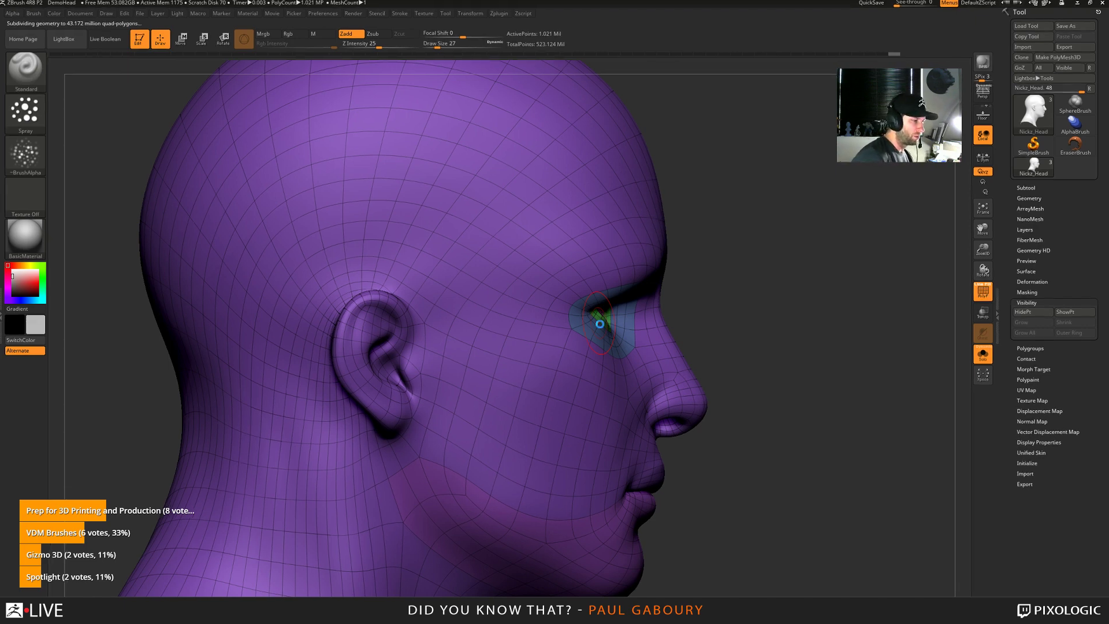
pyautogui.press('a')
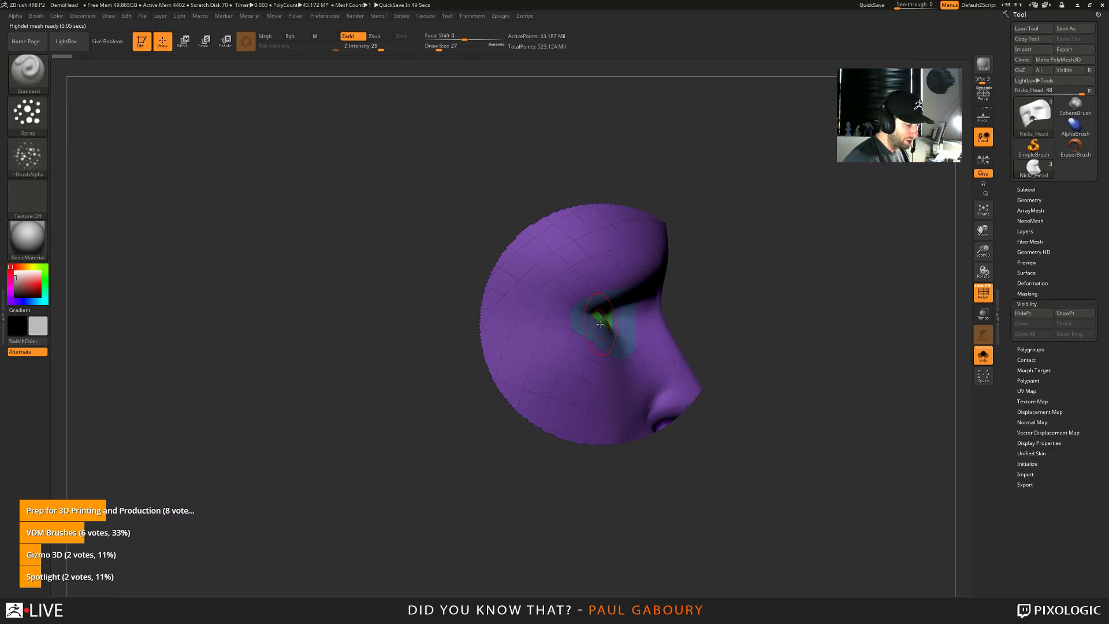
pyautogui.moveTo(780, 469)
pyautogui.mouseDown()
pyautogui.moveTo(696, 490)
pyautogui.moveTo(762, 388)
pyautogui.mouseUp()
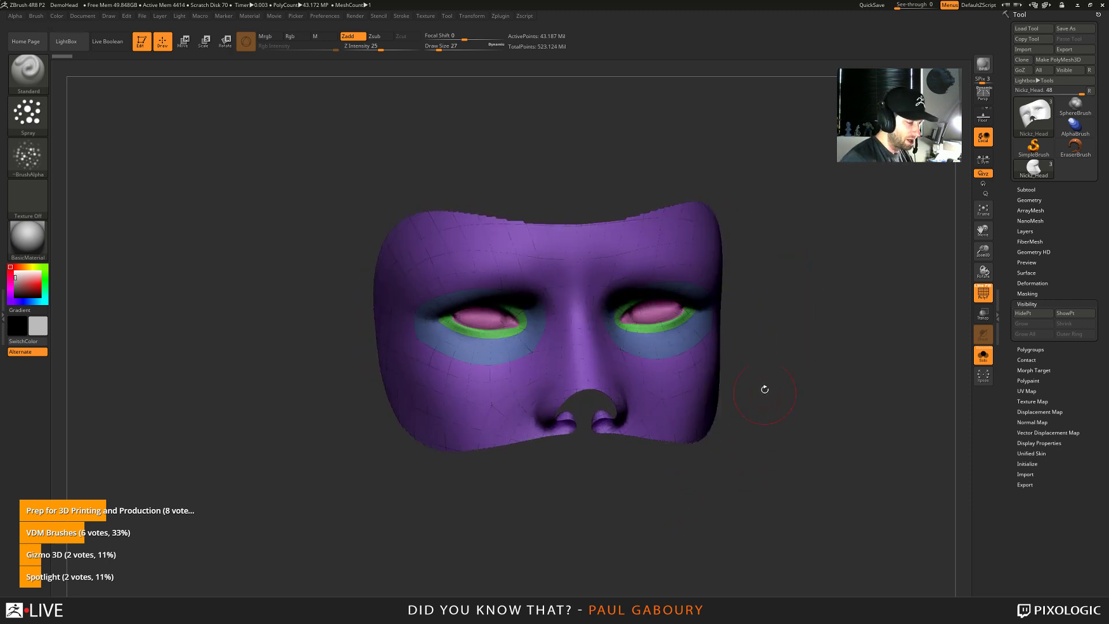
pyautogui.moveTo(675, 503)
pyautogui.mouseDown()
pyautogui.moveTo(673, 485)
pyautogui.moveTo(663, 509)
pyautogui.mouseUp()
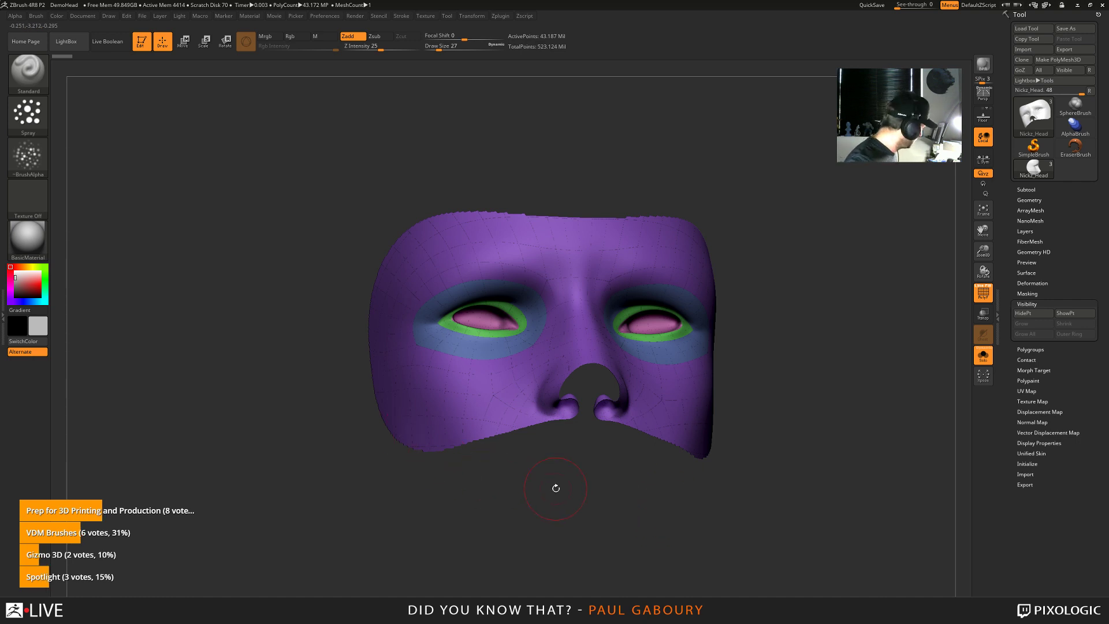
# Turn off the polygroup wireframe display and open the Geometry HD settings
pyautogui.press('shift')
pyautogui.hotkey('shift', 'f')
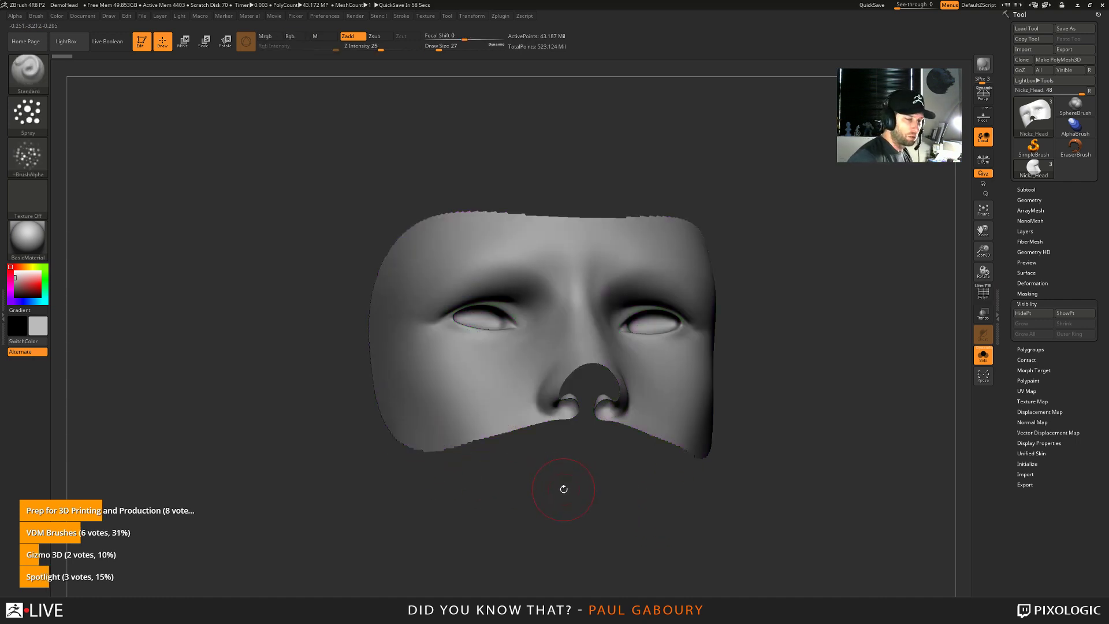
pyautogui.click(1034, 251)
pyautogui.click(1033, 281)
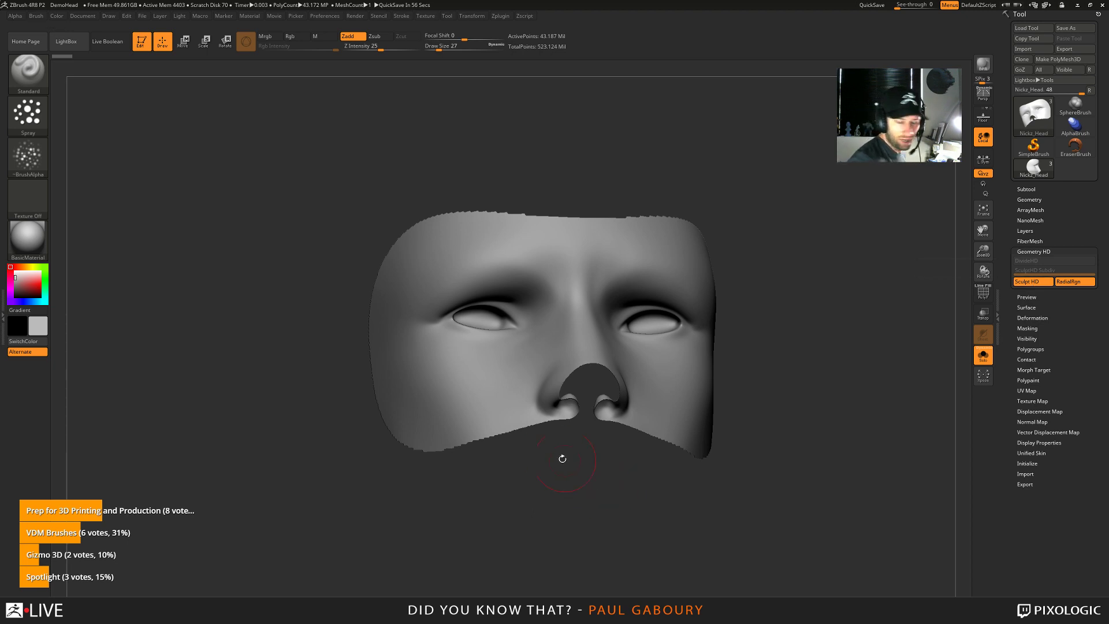
# Set the draw size to 16 and spray bumpy skin texture symmetrically across the cheeks below the eyes
pyautogui.moveTo(562, 458); pyautogui.dragTo(491, 404)
pyautogui.keyDown('alt'); pyautogui.moveTo(480, 408); pyautogui.dragTo(518, 408, button='right'); pyautogui.keyUp('alt')
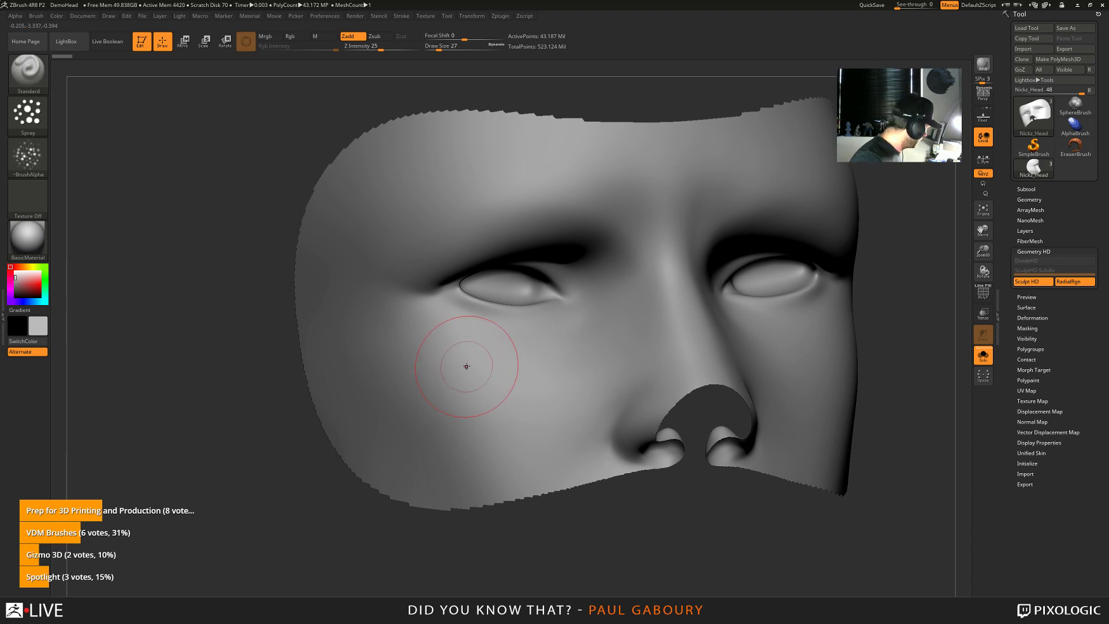
pyautogui.press('s')
pyautogui.moveTo(465, 366); pyautogui.dragTo(462, 366)
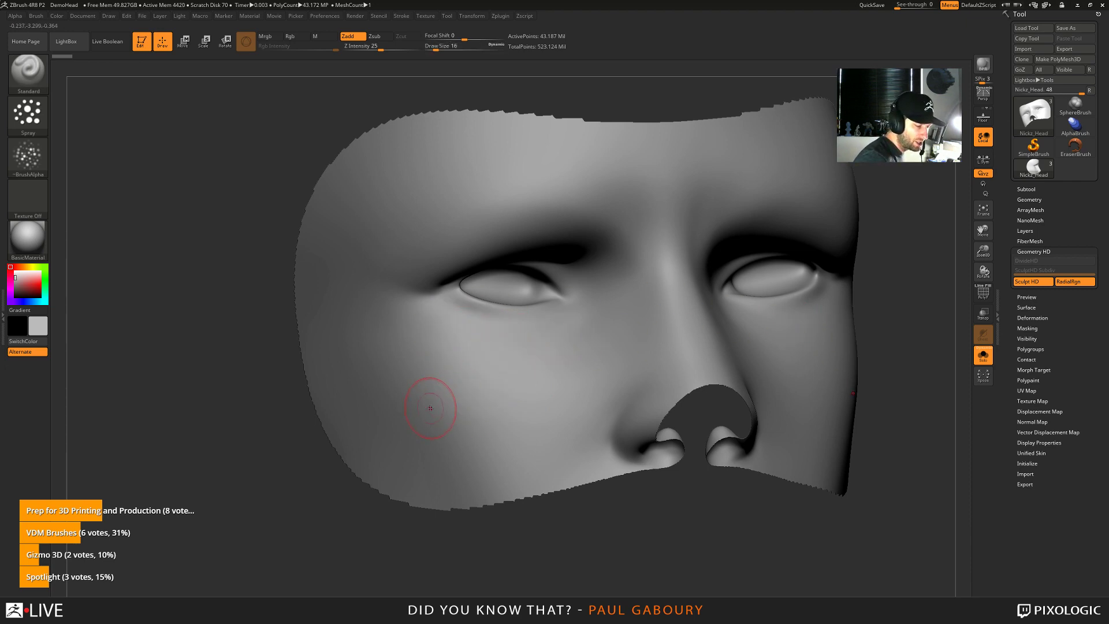
pyautogui.moveTo(439, 408)
pyautogui.mouseDown()
pyautogui.moveTo(474, 381)
pyautogui.moveTo(573, 351)
pyautogui.moveTo(581, 361)
pyautogui.mouseUp()
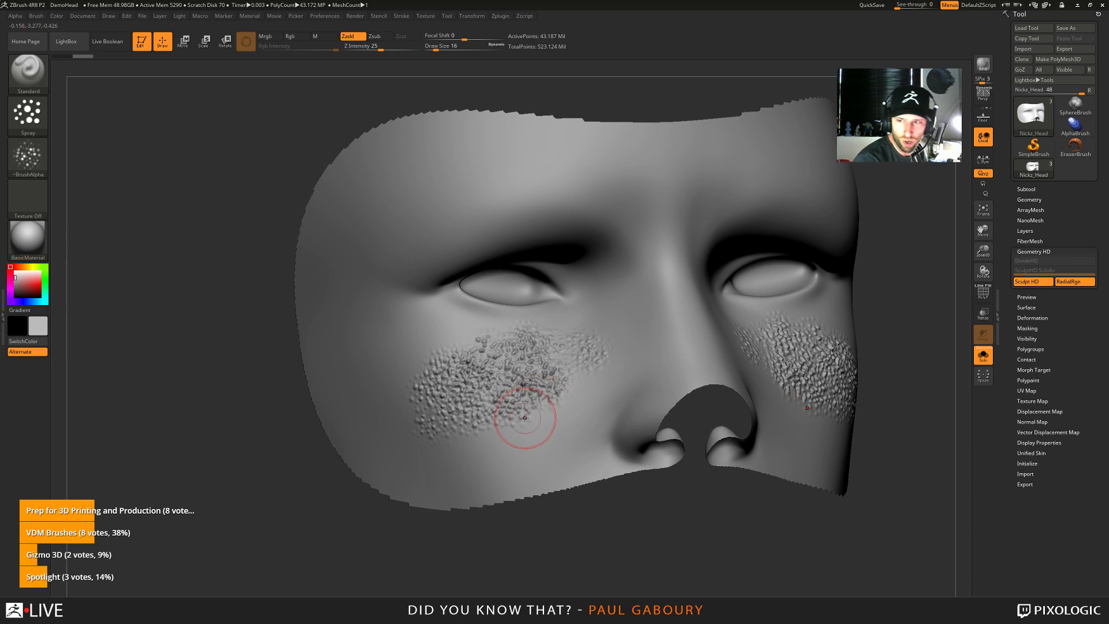
pyautogui.moveTo(522, 421); pyautogui.dragTo(540, 419, button='right')
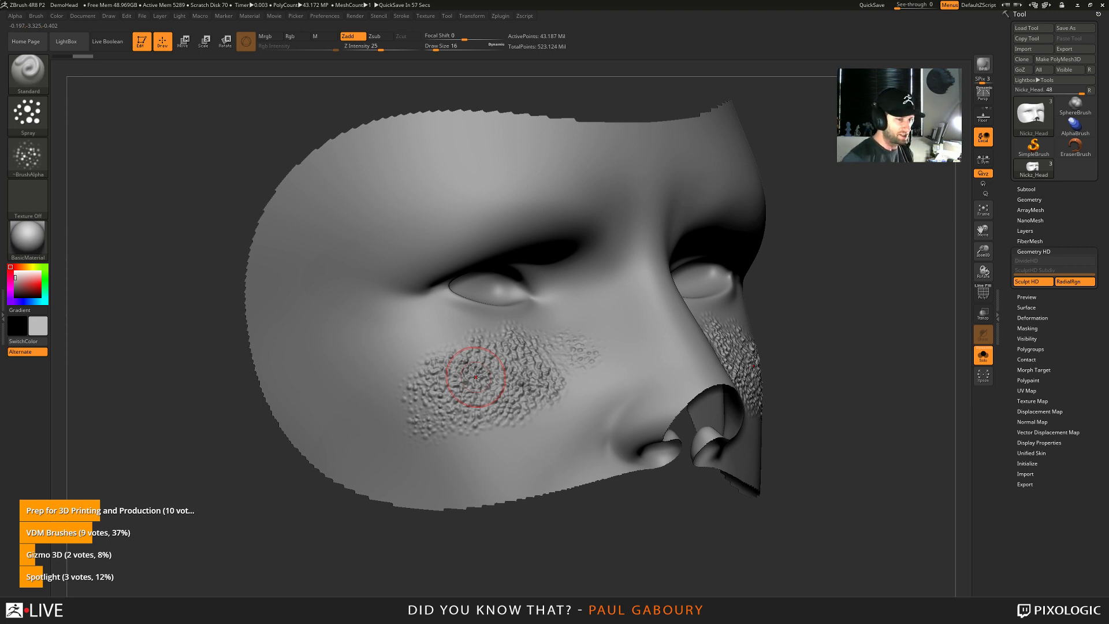
# Leave HD sculpting to return to the full head and turn the polygroup wireframe display back on
pyautogui.press('a')
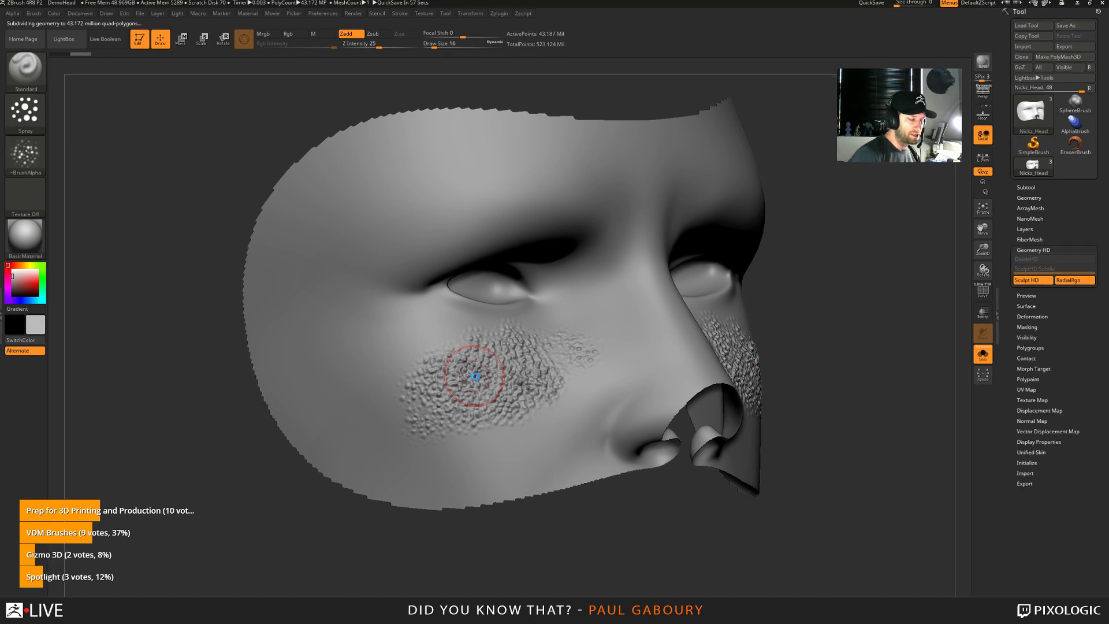
pyautogui.press('a')
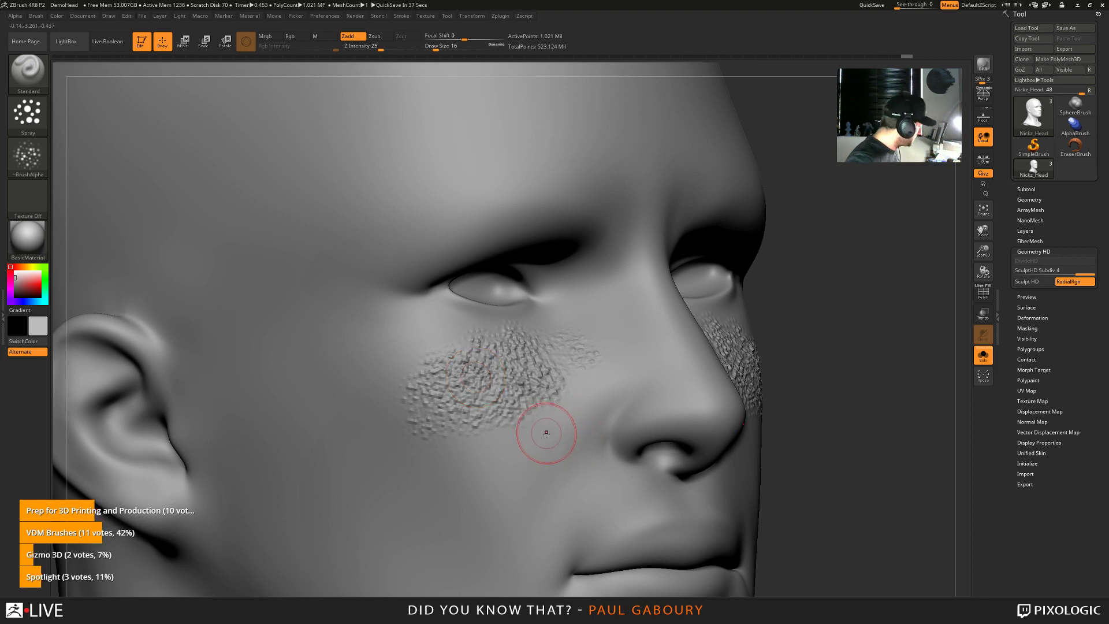
pyautogui.hotkey('shift', 'f')
pyautogui.scroll(5, 548, 426)
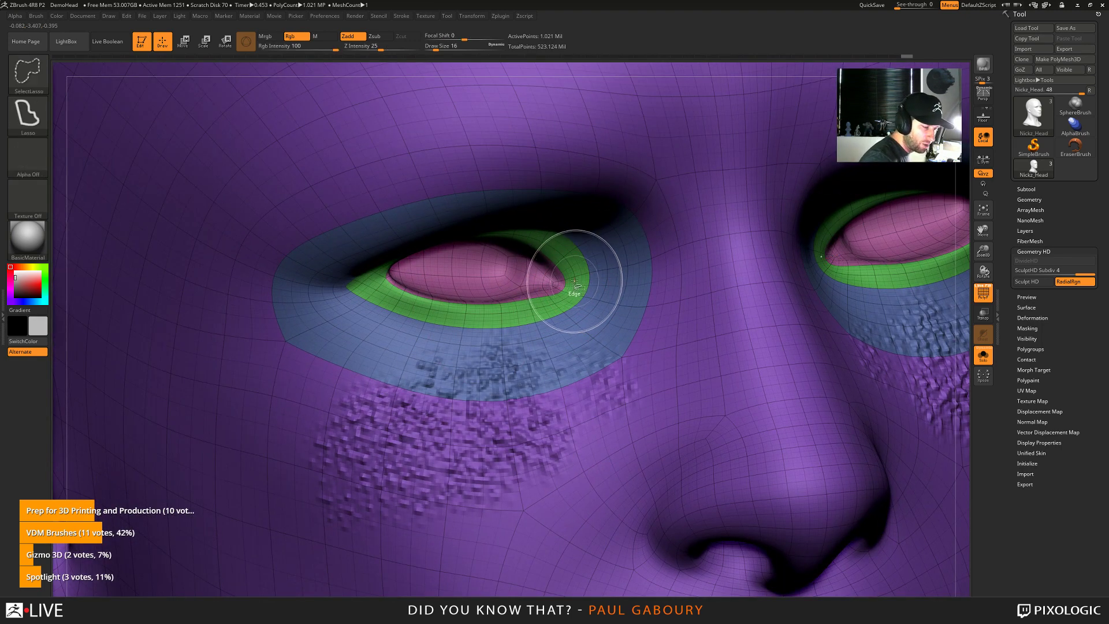
# Isolate the green eyelid polygroup, start HD sculpting on it and turn off the wireframe display
pyautogui.keyDown('ctrl'); pyautogui.keyDown('shift'); pyautogui.click(572, 301); pyautogui.keyUp('shift'); pyautogui.keyUp('ctrl')
pyautogui.moveTo(572, 301); pyautogui.dragTo(746, 364)
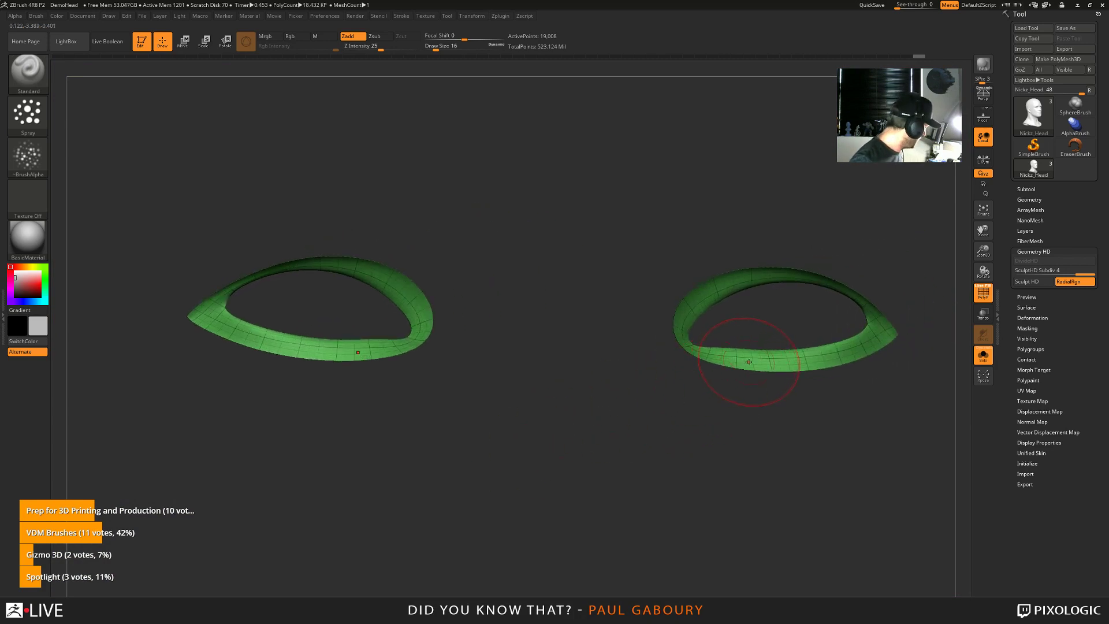
pyautogui.press('a')
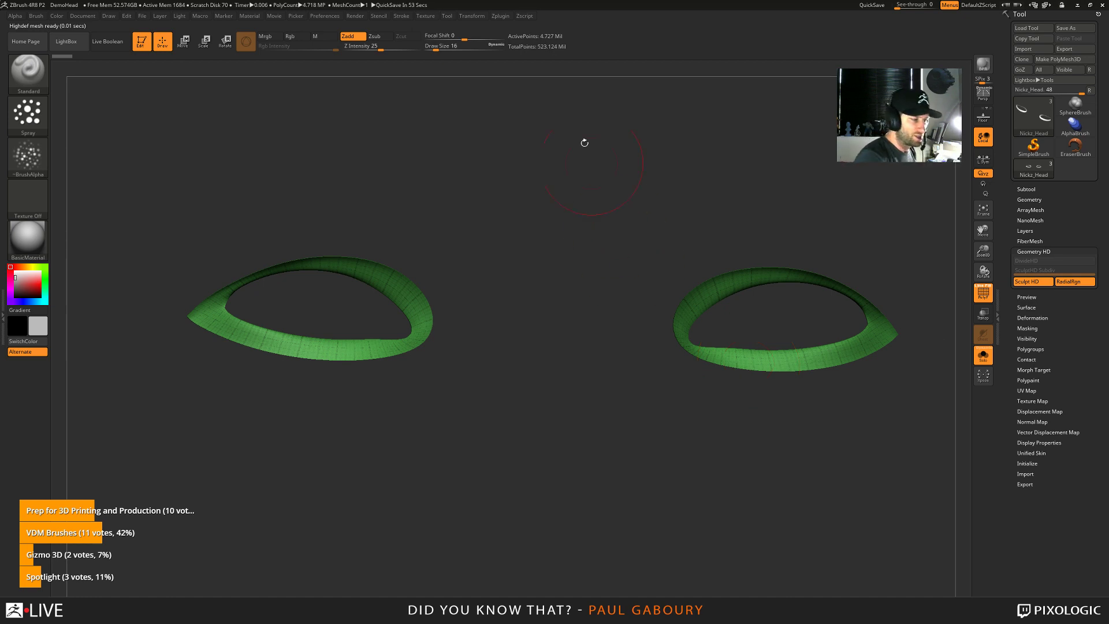
pyautogui.moveTo(706, 400); pyautogui.dragTo(744, 393)
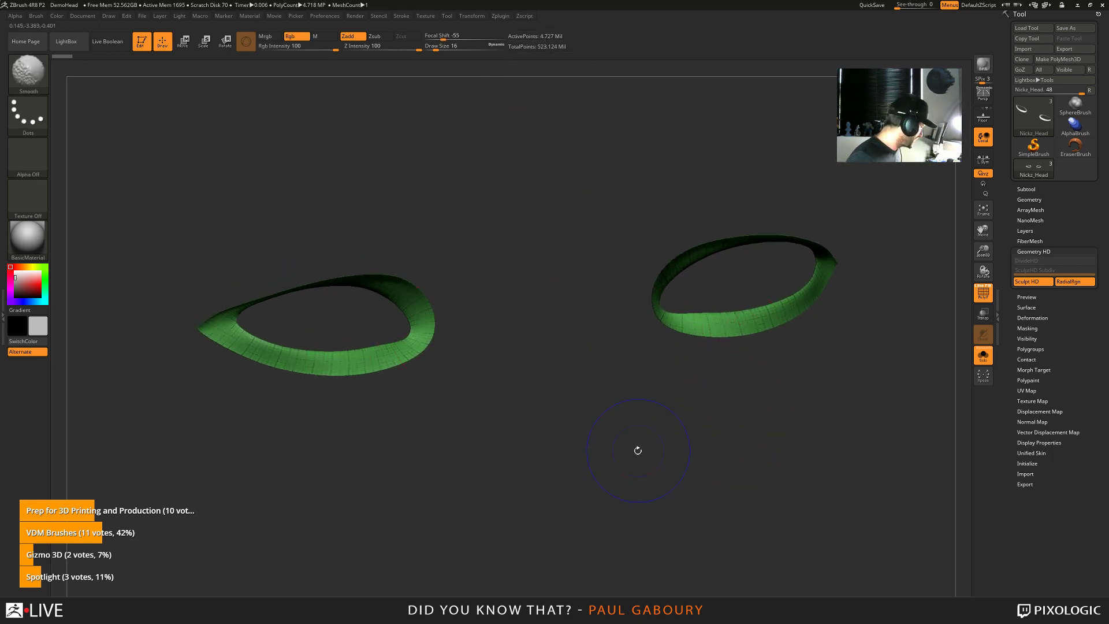
pyautogui.hotkey('shift', 'f')
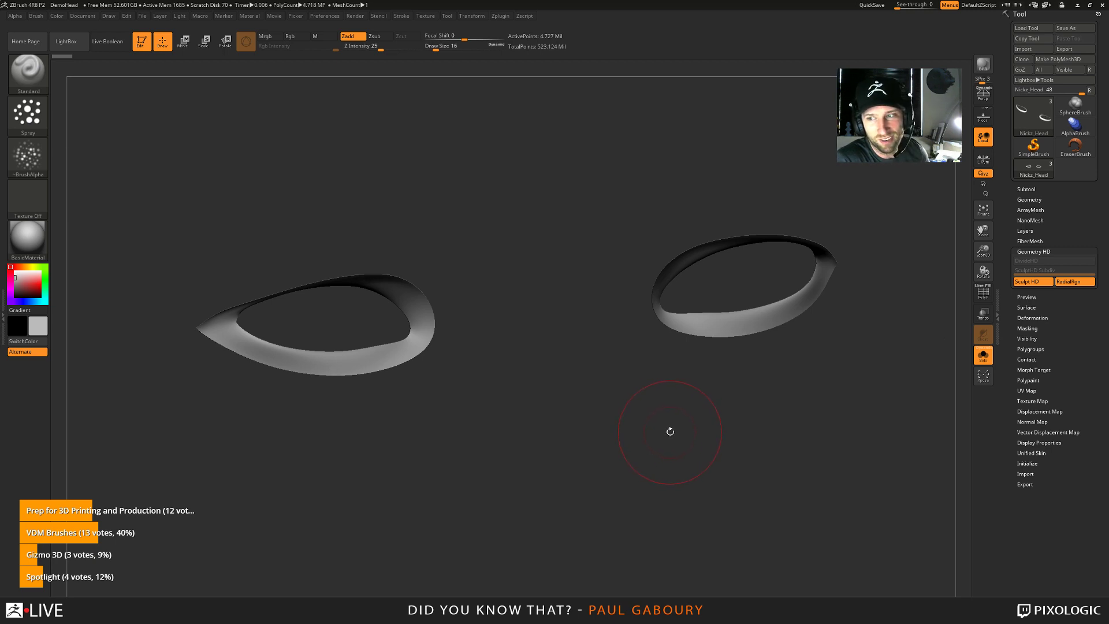
# Select the DamStandard brush and reduce its draw size to 2 for detailing the eyelid loops
pyautogui.moveTo(644, 431)
pyautogui.mouseDown()
pyautogui.moveTo(607, 381)
pyautogui.moveTo(580, 387)
pyautogui.mouseUp()
pyautogui.press('s')
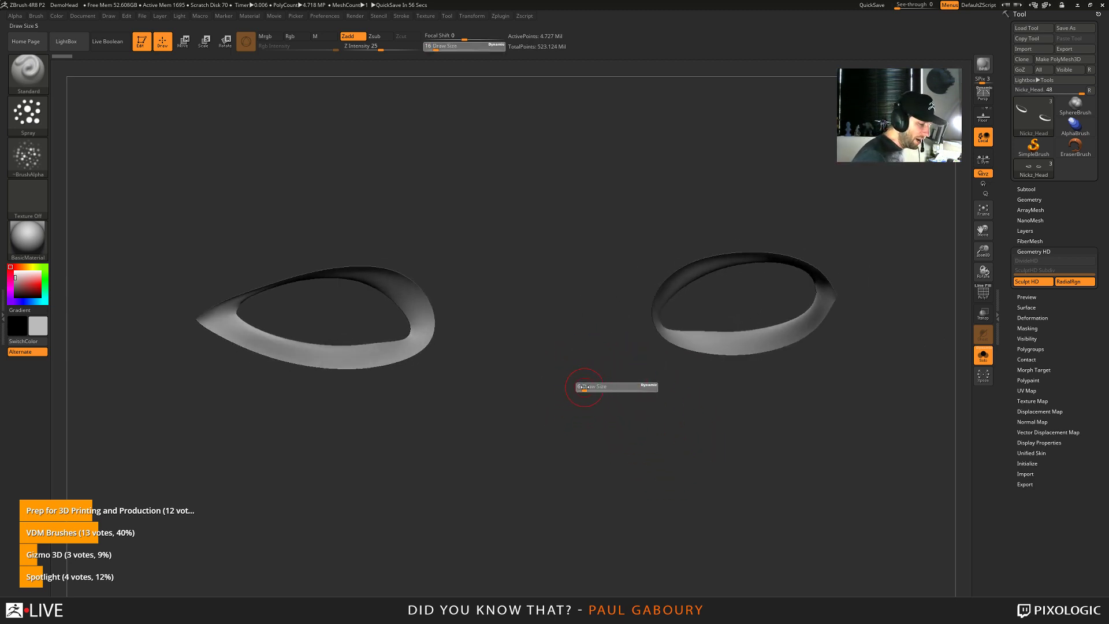
pyautogui.moveTo(426, 419)
pyautogui.mouseDown()
pyautogui.moveTo(459, 433)
pyautogui.moveTo(528, 408)
pyautogui.mouseUp()
pyautogui.moveTo(630, 400); pyautogui.dragTo(658, 406)
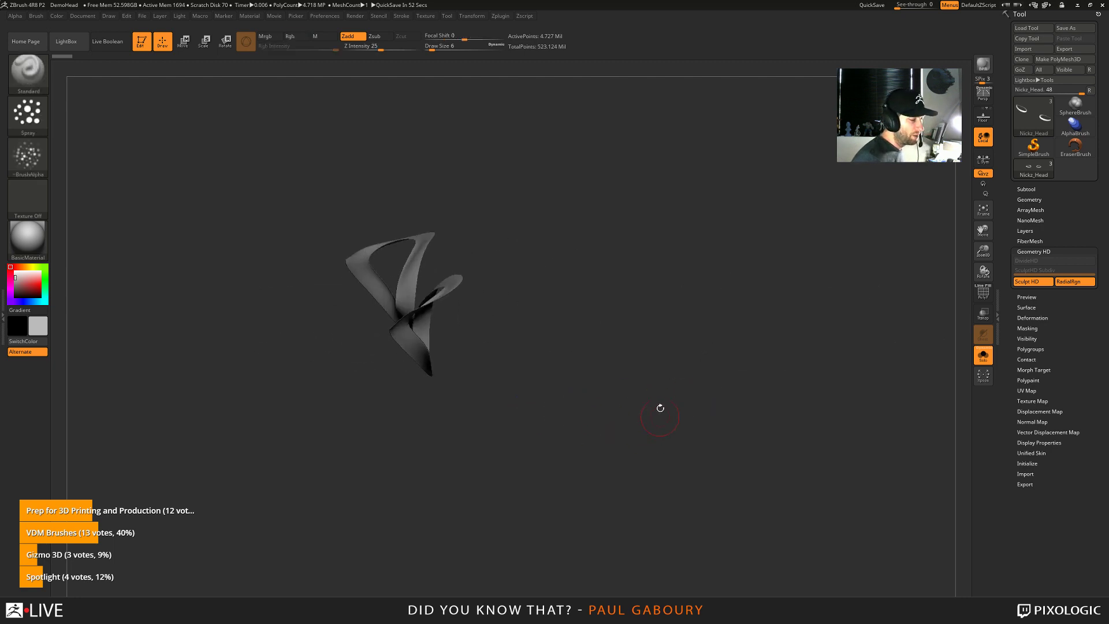
pyautogui.moveTo(485, 273); pyautogui.dragTo(631, 376)
pyautogui.moveTo(709, 361)
pyautogui.keyDown('alt'); pyautogui.mouseDown()
pyautogui.moveTo(630, 383)
pyautogui.moveTo(653, 428)
pyautogui.mouseUp(); pyautogui.keyUp('alt')
pyautogui.press('b')
pyautogui.press('d')
pyautogui.press('s')
pyautogui.press('s')
# Carve a long crease along the lower eyelid loop and add short branching wrinkles below it
pyautogui.keyDown('ctrl'); pyautogui.moveTo(644, 350); pyautogui.dragTo(633, 384, button='right'); pyautogui.keyUp('ctrl')
pyautogui.moveTo(558, 367); pyautogui.dragTo(800, 350)
pyautogui.press('ctrl')
pyautogui.keyDown('ctrl'); pyautogui.moveTo(745, 364); pyautogui.dragTo(713, 388, button='right'); pyautogui.keyUp('ctrl')
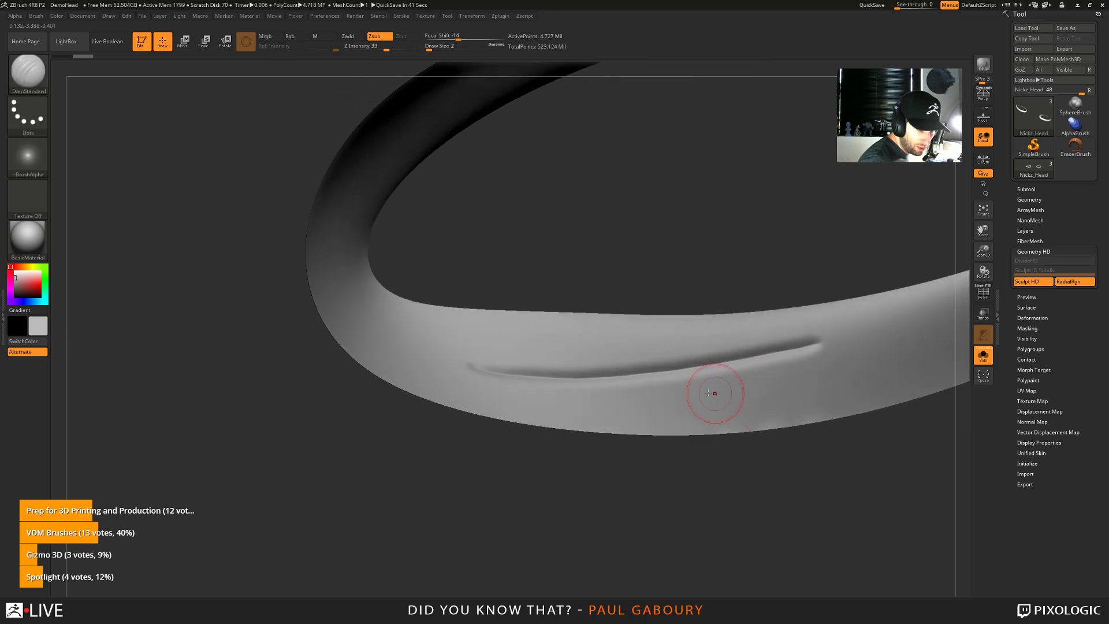
pyautogui.moveTo(623, 376); pyautogui.dragTo(692, 400)
pyautogui.moveTo(641, 373)
pyautogui.mouseDown()
pyautogui.moveTo(677, 395)
pyautogui.moveTo(714, 368)
pyautogui.moveTo(767, 395)
pyautogui.mouseUp()
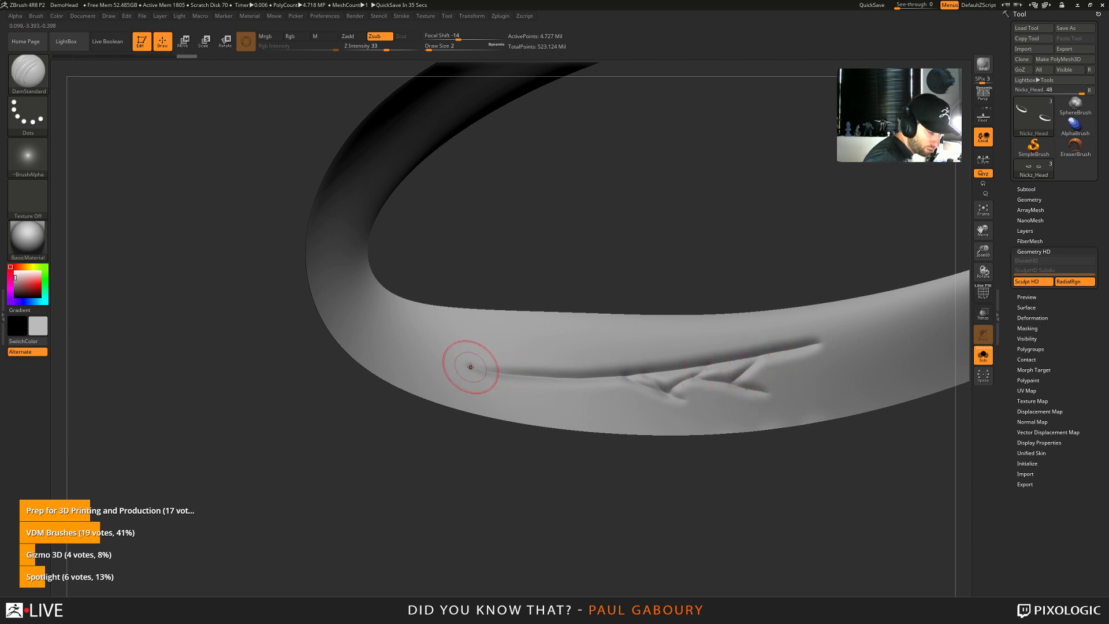
# Carve more wrinkles at the near end of the lower lid crease and swell the folds between them with the Inflat brush at draw size 1
pyautogui.moveTo(466, 366)
pyautogui.mouseDown()
pyautogui.moveTo(422, 346)
pyautogui.moveTo(528, 389)
pyautogui.moveTo(549, 379)
pyautogui.moveTo(596, 399)
pyautogui.moveTo(630, 379)
pyautogui.moveTo(630, 410)
pyautogui.moveTo(651, 401)
pyautogui.moveTo(632, 394)
pyautogui.mouseUp()
pyautogui.press('b')
pyautogui.press('i')
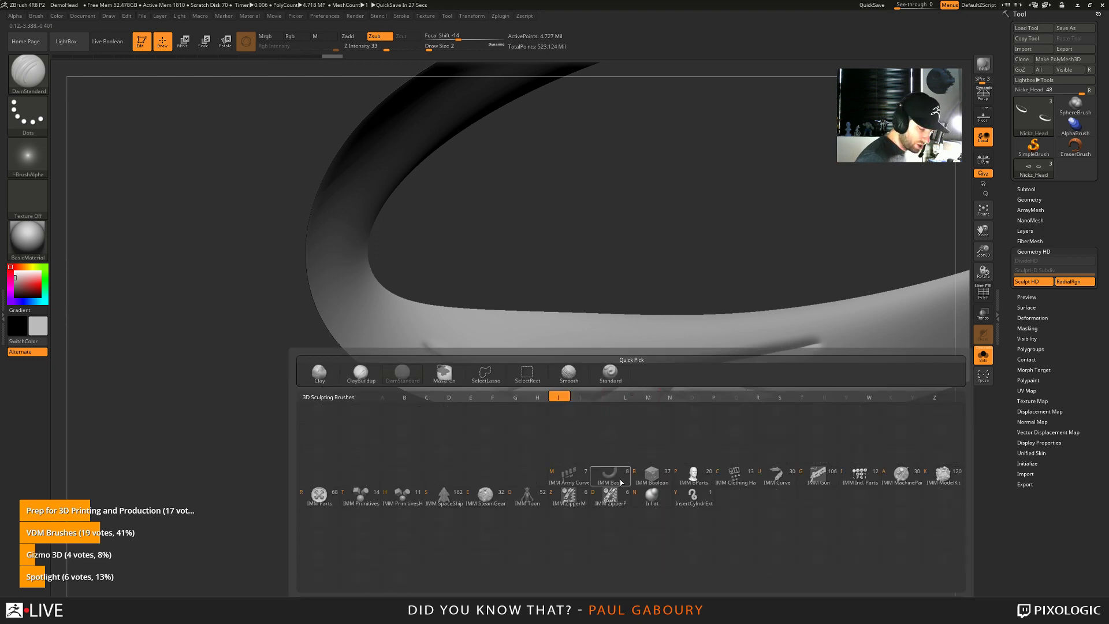
pyautogui.press('n')
pyautogui.write('s')
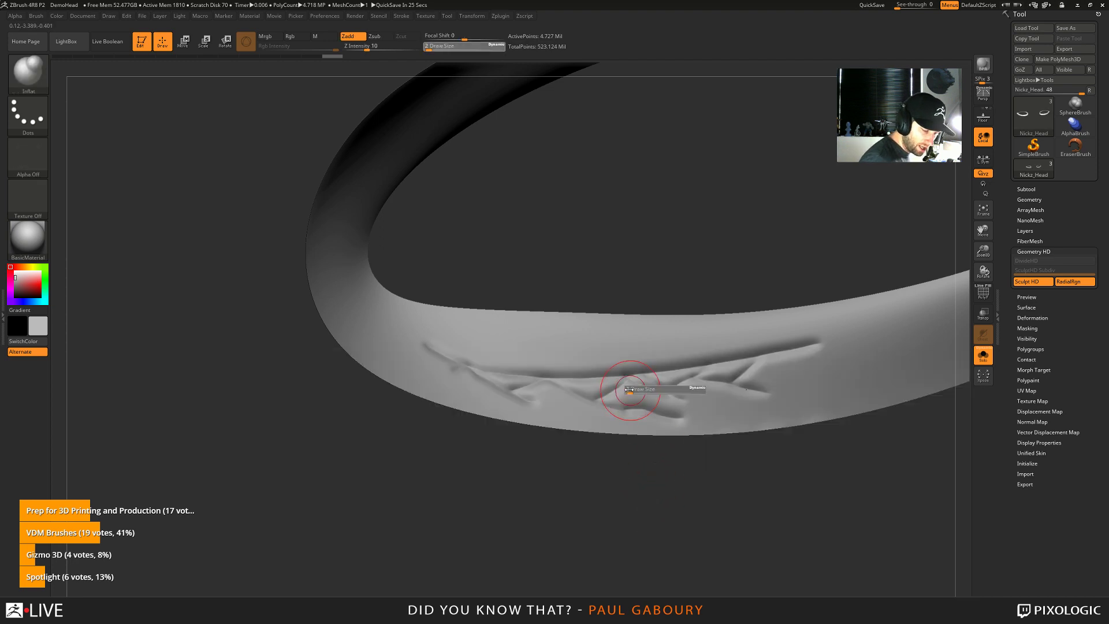
pyautogui.write('1')
pyautogui.press('Return')
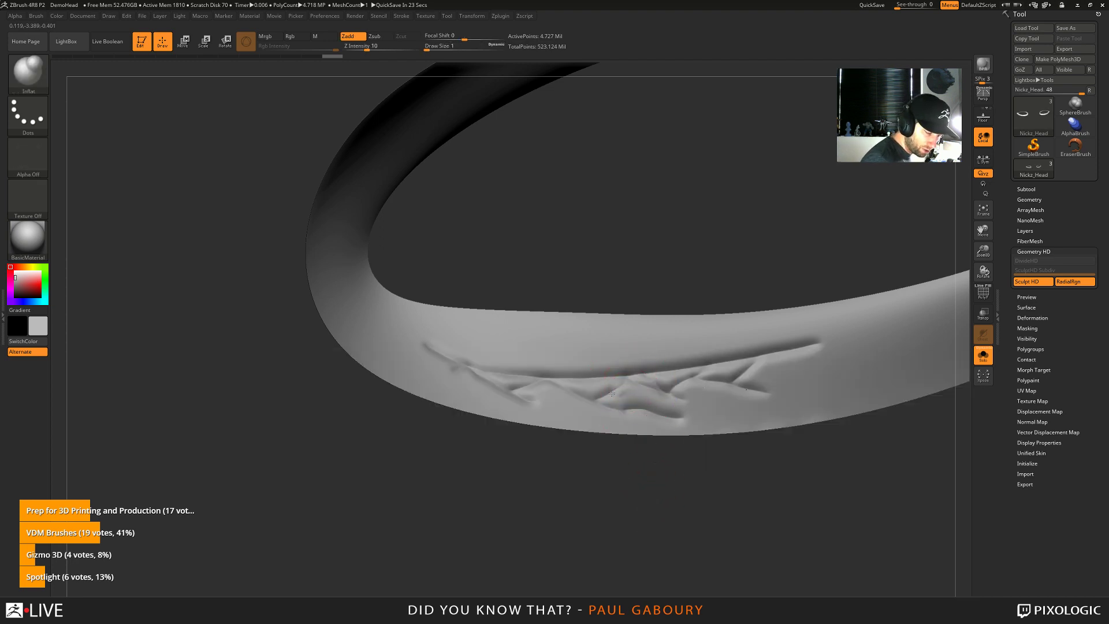
pyautogui.moveTo(629, 390)
pyautogui.mouseDown()
pyautogui.moveTo(627, 398)
pyautogui.moveTo(652, 398)
pyautogui.mouseUp()
pyautogui.hotkey('ctrl', 'z')
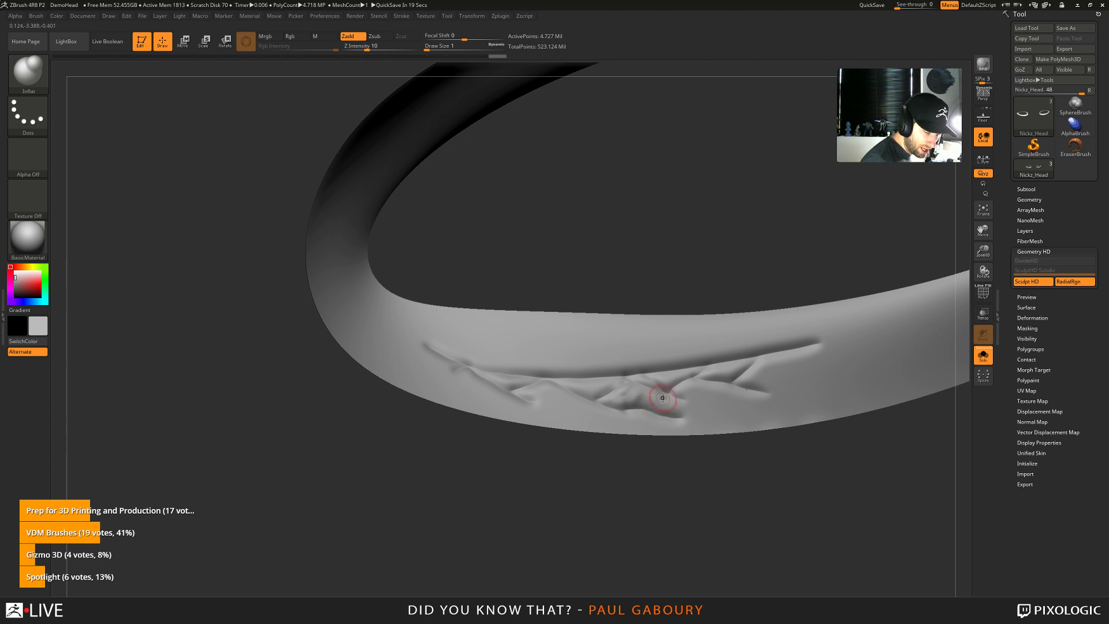
pyautogui.moveTo(664, 384); pyautogui.dragTo(636, 378)
pyautogui.moveTo(683, 396)
pyautogui.mouseDown()
pyautogui.moveTo(615, 383)
pyautogui.moveTo(725, 353)
pyautogui.mouseUp()
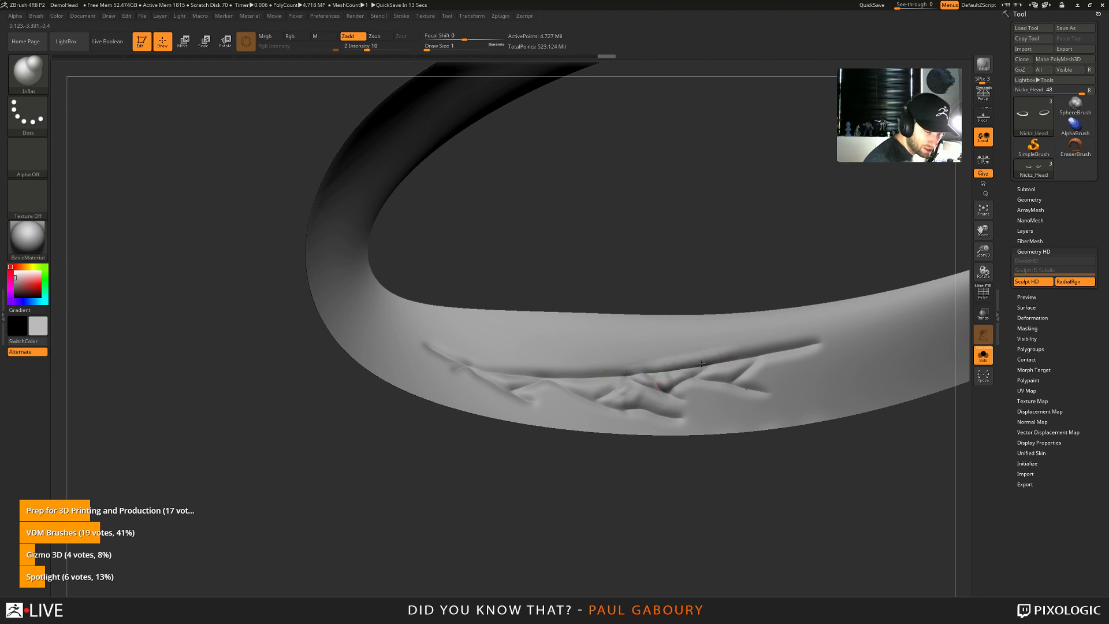
pyautogui.moveTo(653, 364)
pyautogui.mouseDown()
pyautogui.moveTo(725, 353)
pyautogui.moveTo(711, 377)
pyautogui.moveTo(719, 400)
pyautogui.mouseUp()
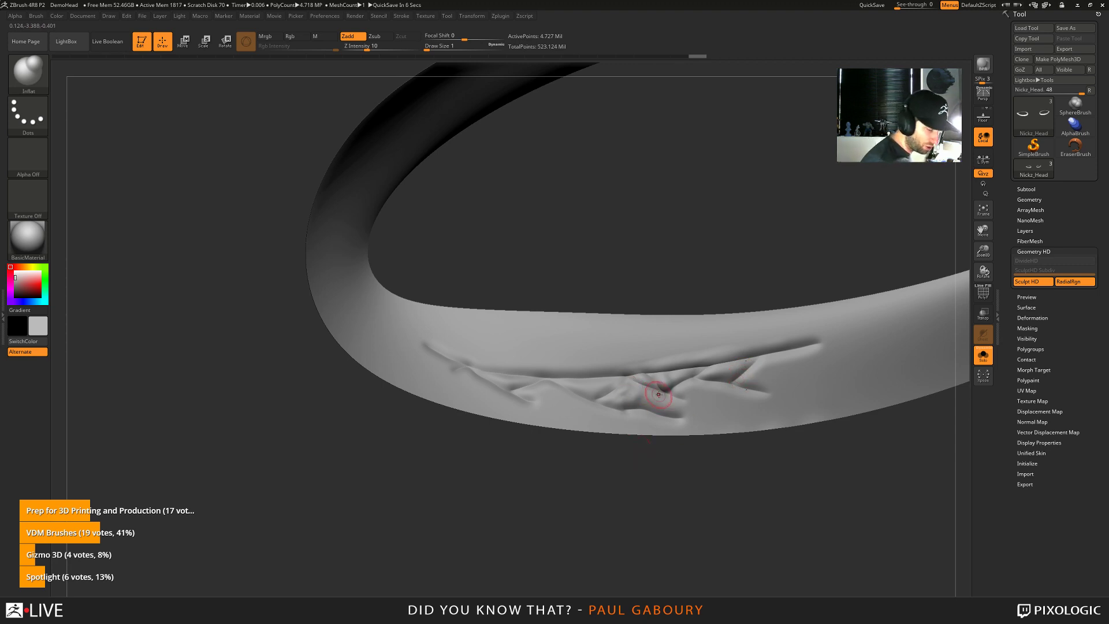
# Switch to the Standard brush for sculpting the eyelid loop
pyautogui.press('b')
pyautogui.press('s')
pyautogui.press('t')
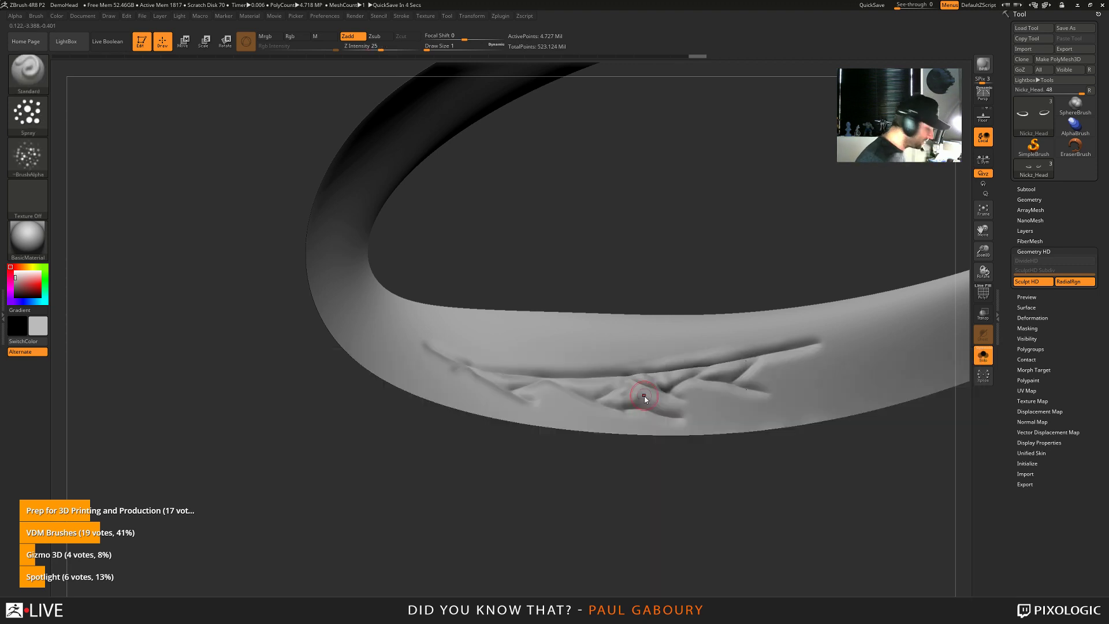
pyautogui.click(39, 16)
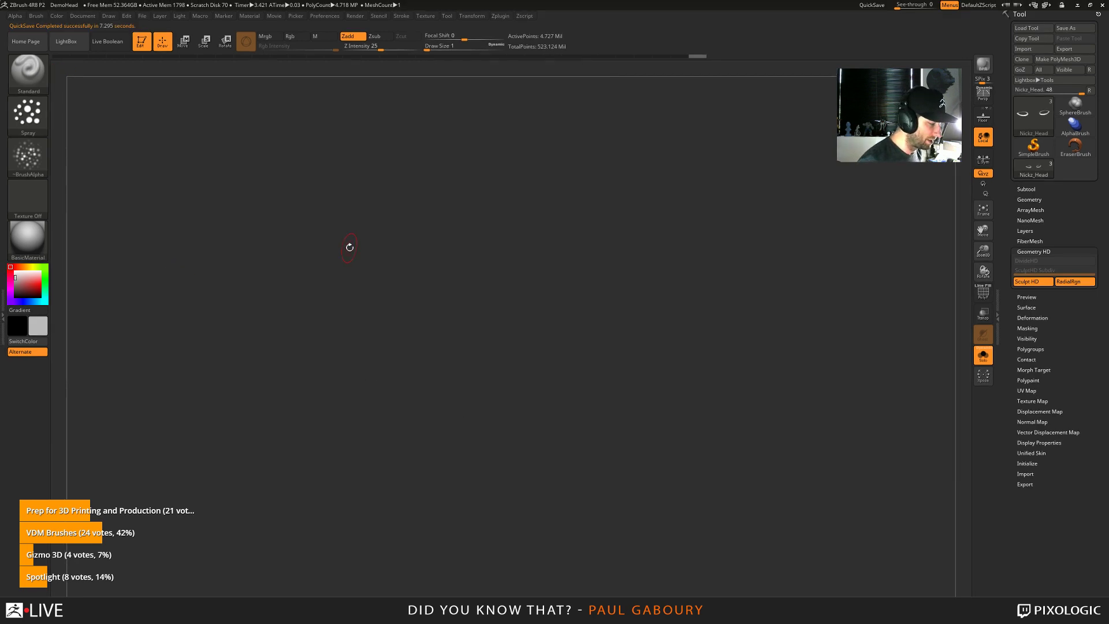
# Look up the QuickSave preferences with the maximum duration and rest duration settings
pyautogui.moveTo(332, 243); pyautogui.dragTo(325, 171)
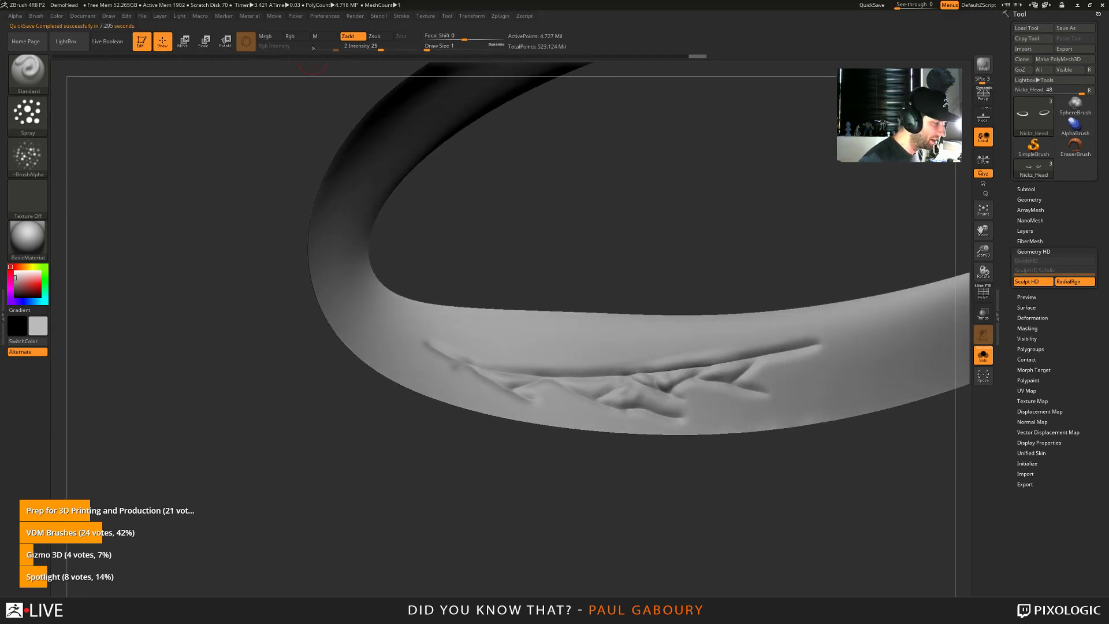
pyautogui.click(326, 16)
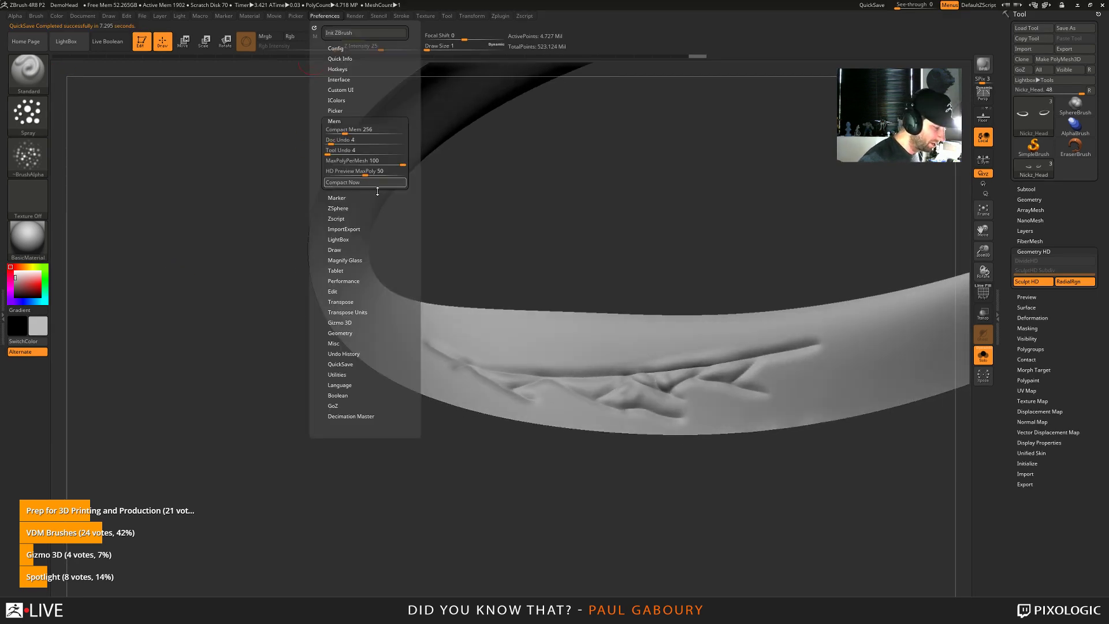
pyautogui.click(340, 121)
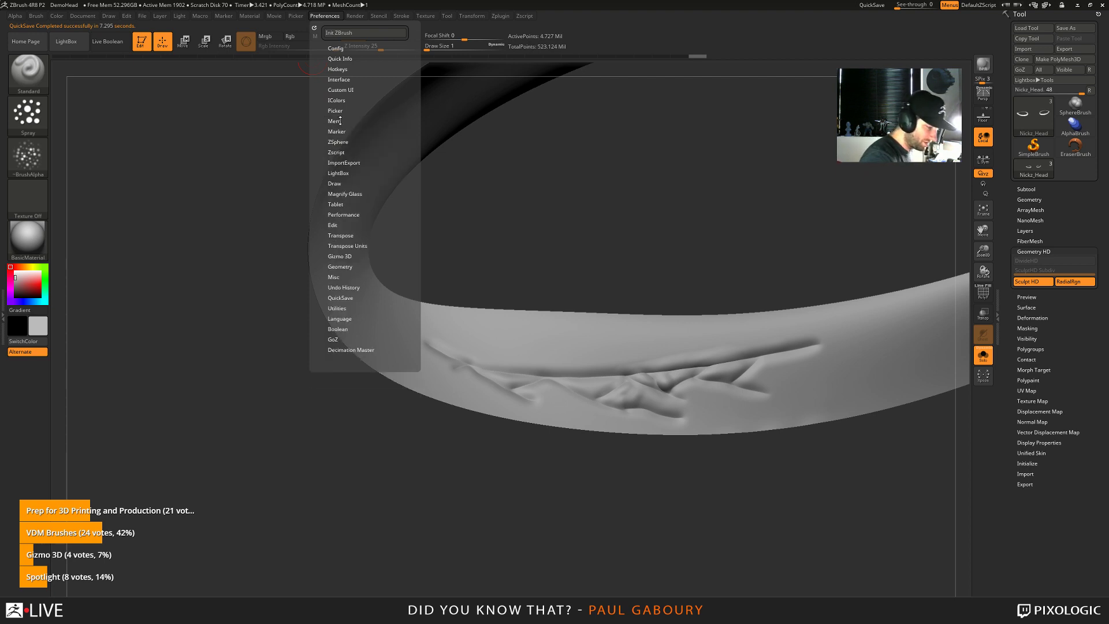
pyautogui.click(352, 298)
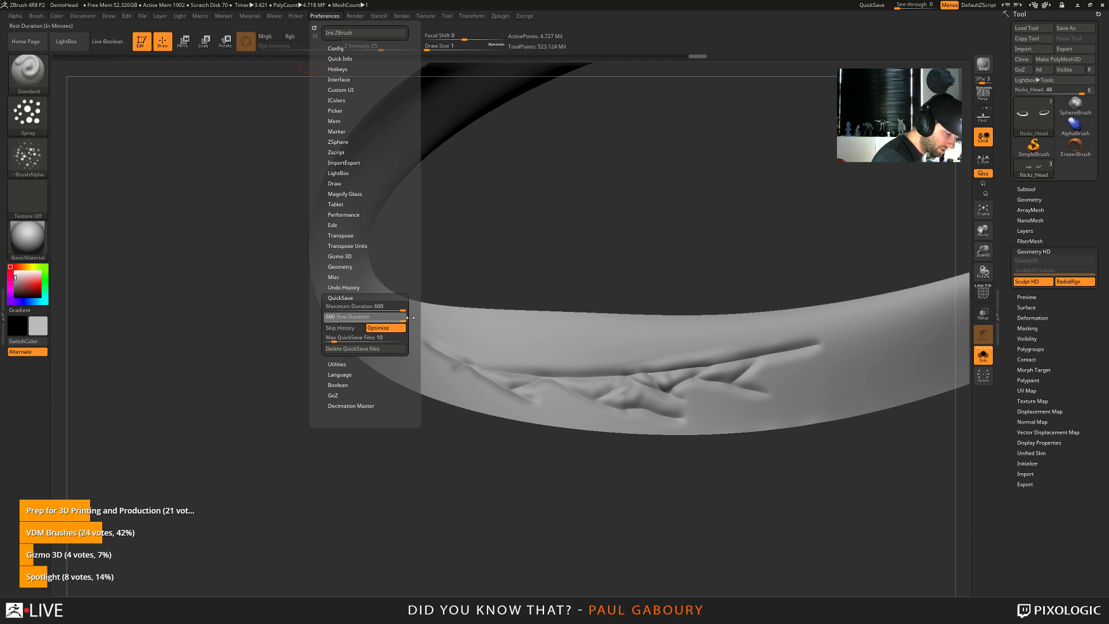
pyautogui.moveTo(249, 435); pyautogui.dragTo(275, 438)
# Give the Standard brush a FreeHand stroke with no alpha and sculpt a straight ridge on the lower lid beside the wrinkles
pyautogui.keyDown('alt'); pyautogui.moveTo(578, 365); pyautogui.dragTo(387, 390, button='right'); pyautogui.keyUp('alt')
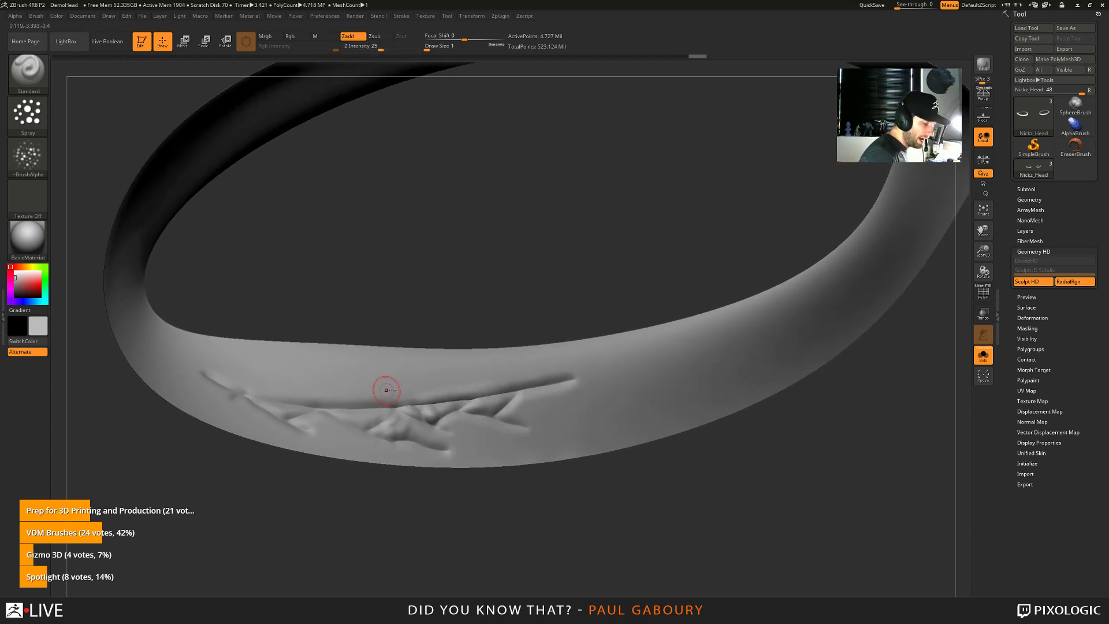
pyautogui.click(28, 115)
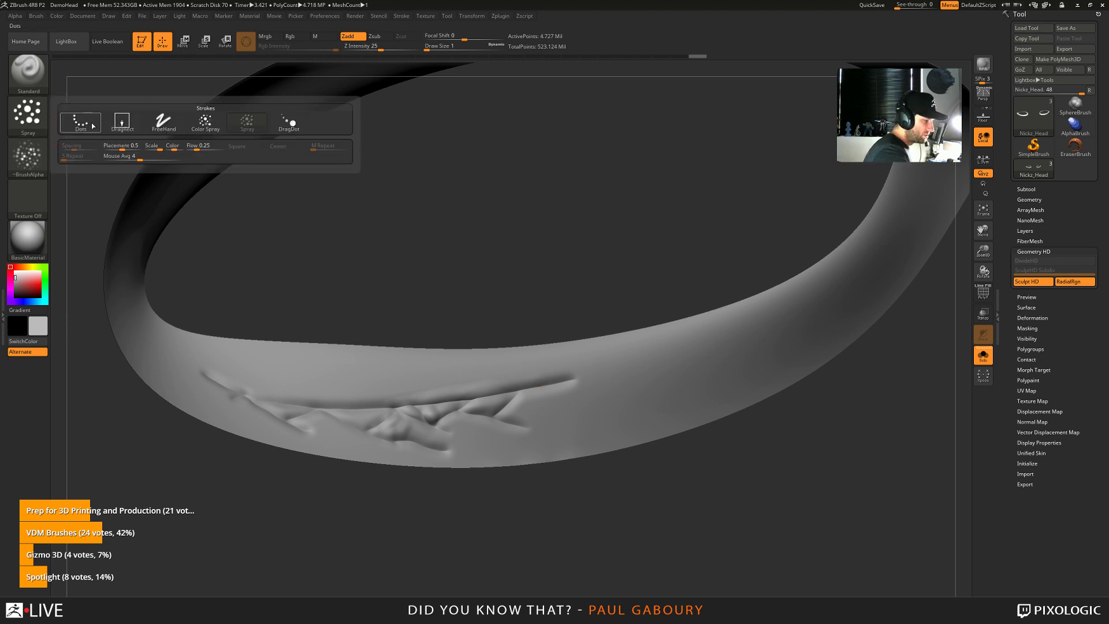
pyautogui.click(163, 124)
pyautogui.click(27, 156)
pyautogui.click(86, 206)
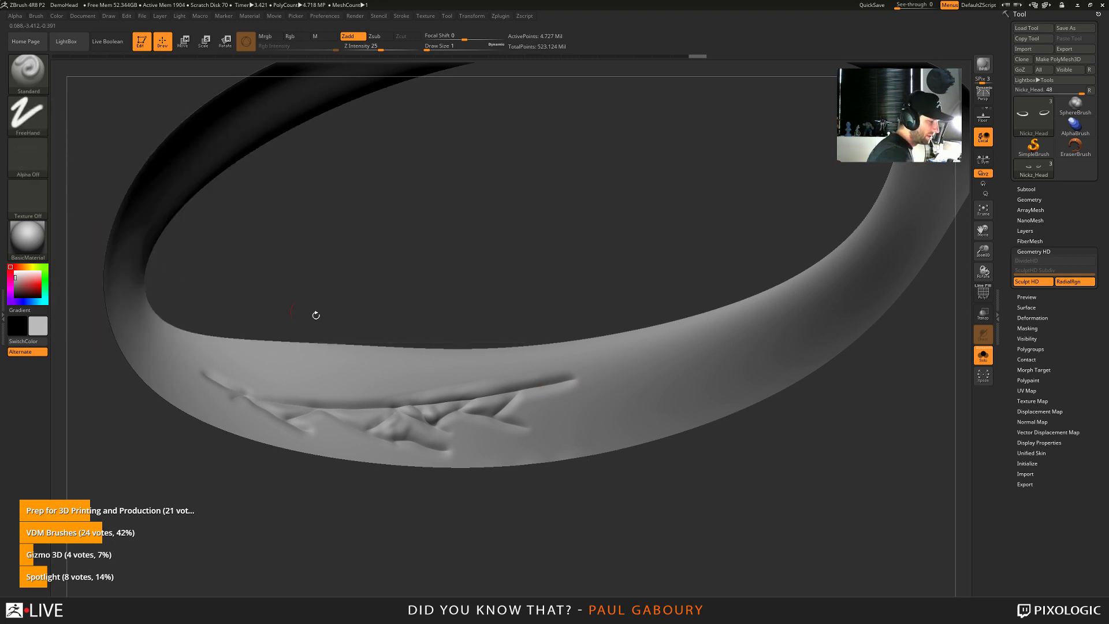
pyautogui.moveTo(558, 411); pyautogui.dragTo(719, 356)
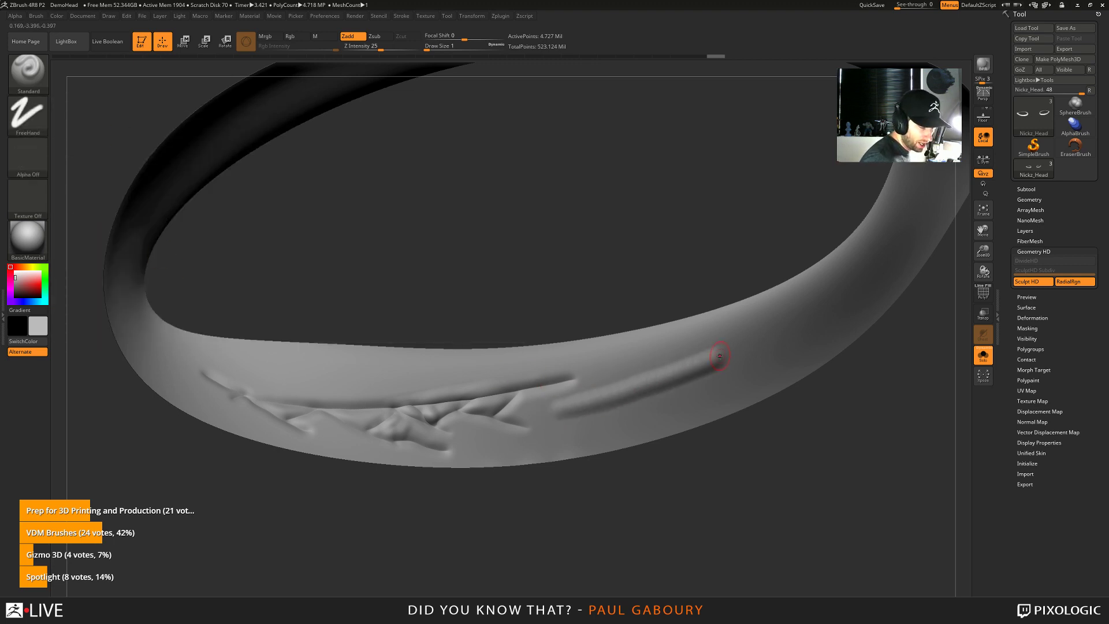
# Set the brush's gravity strength to 56, sculpt a second ridge above the first and inspect its sagging from the side
pyautogui.click(36, 16)
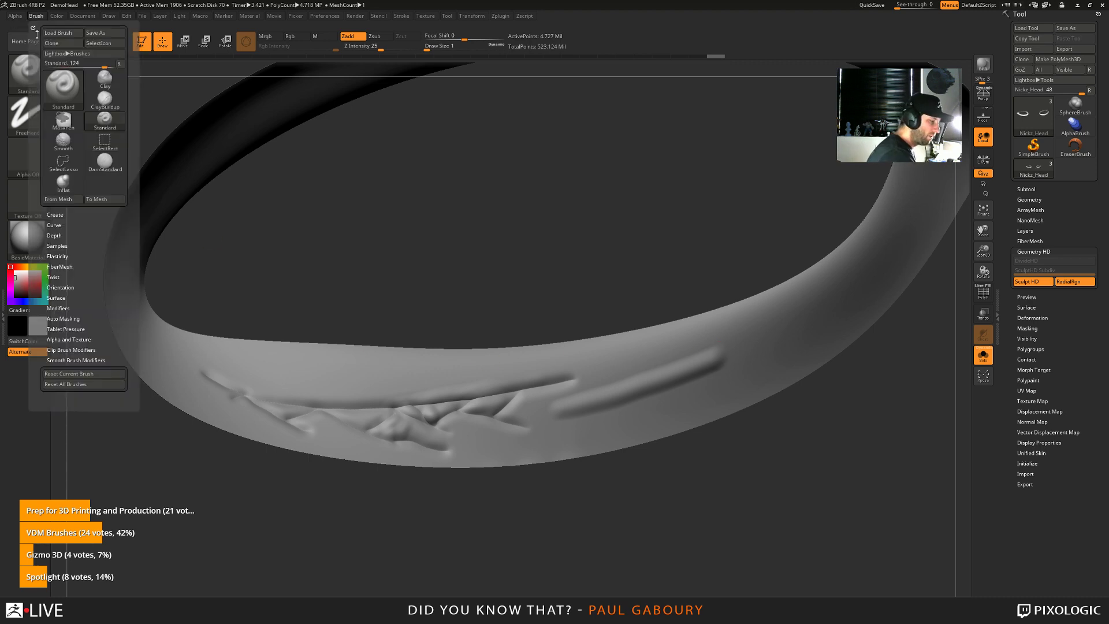
pyautogui.click(57, 235)
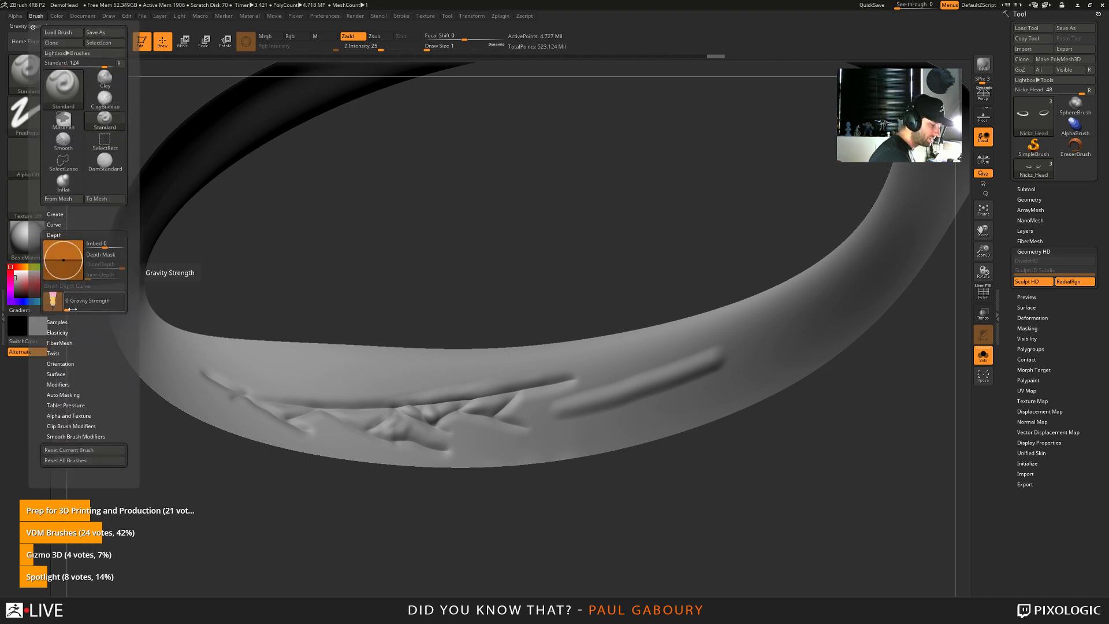
pyautogui.moveTo(73, 309); pyautogui.dragTo(82, 309)
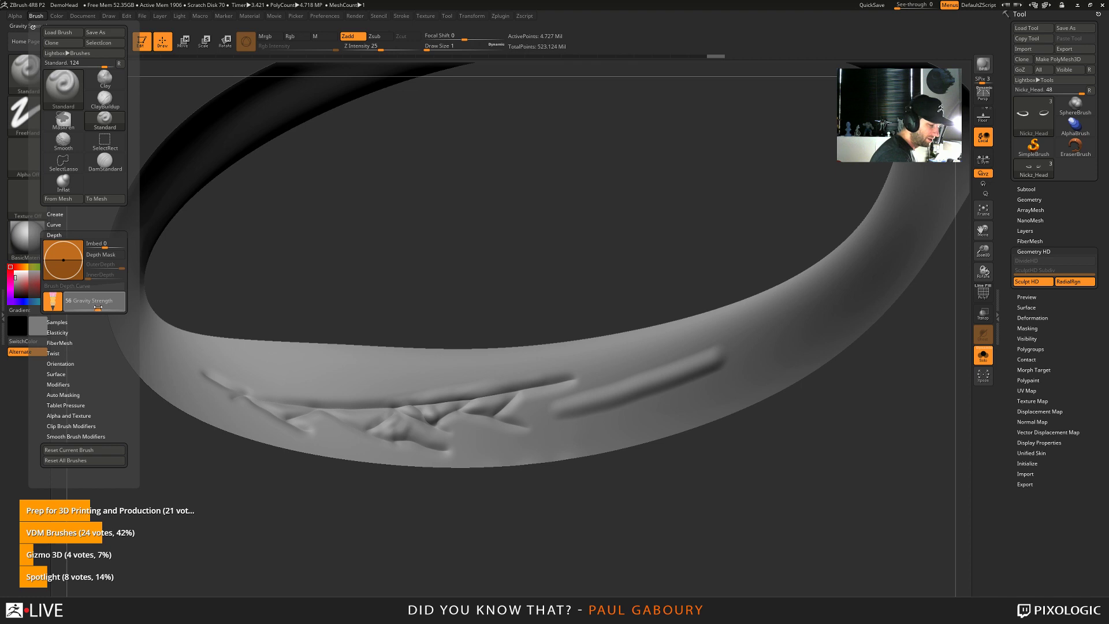
pyautogui.moveTo(601, 368); pyautogui.dragTo(699, 342)
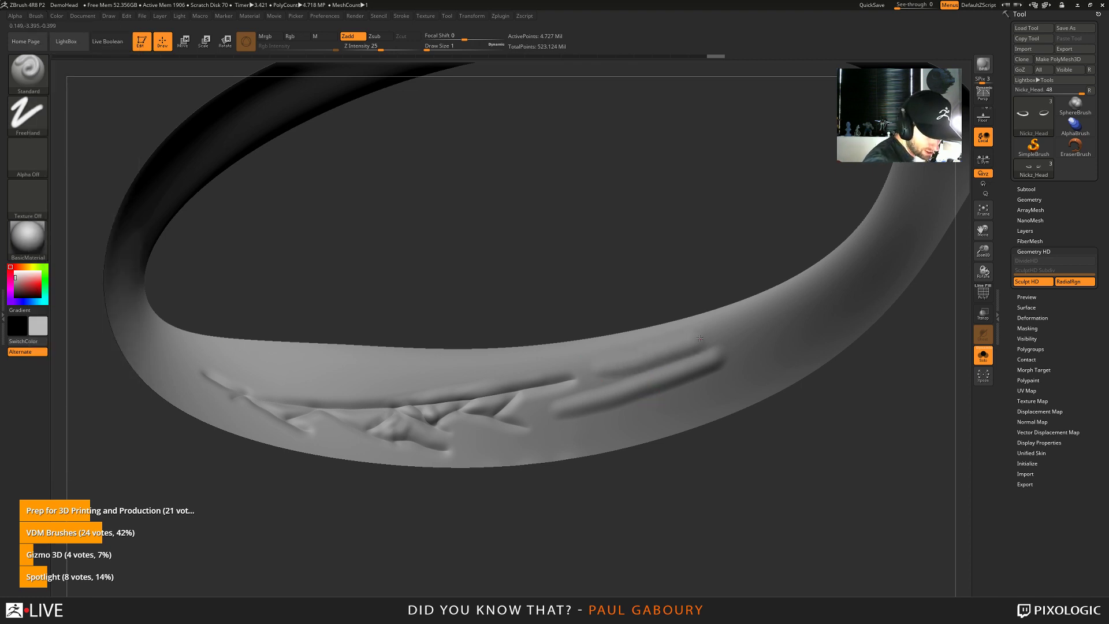
pyautogui.moveTo(594, 377); pyautogui.dragTo(698, 341)
pyautogui.moveTo(698, 341)
pyautogui.mouseDown(button='right')
pyautogui.moveTo(650, 365)
pyautogui.moveTo(649, 388)
pyautogui.moveTo(643, 358)
pyautogui.mouseUp(button='right')
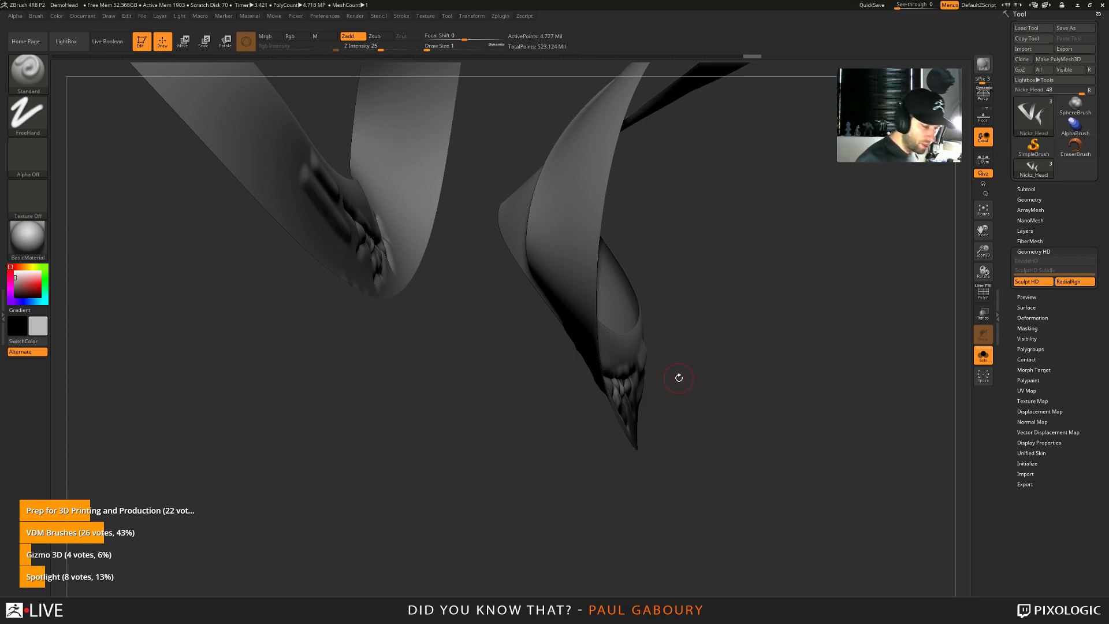
pyautogui.moveTo(679, 378)
pyautogui.mouseDown()
pyautogui.moveTo(650, 368)
pyautogui.moveTo(722, 351)
pyautogui.mouseUp()
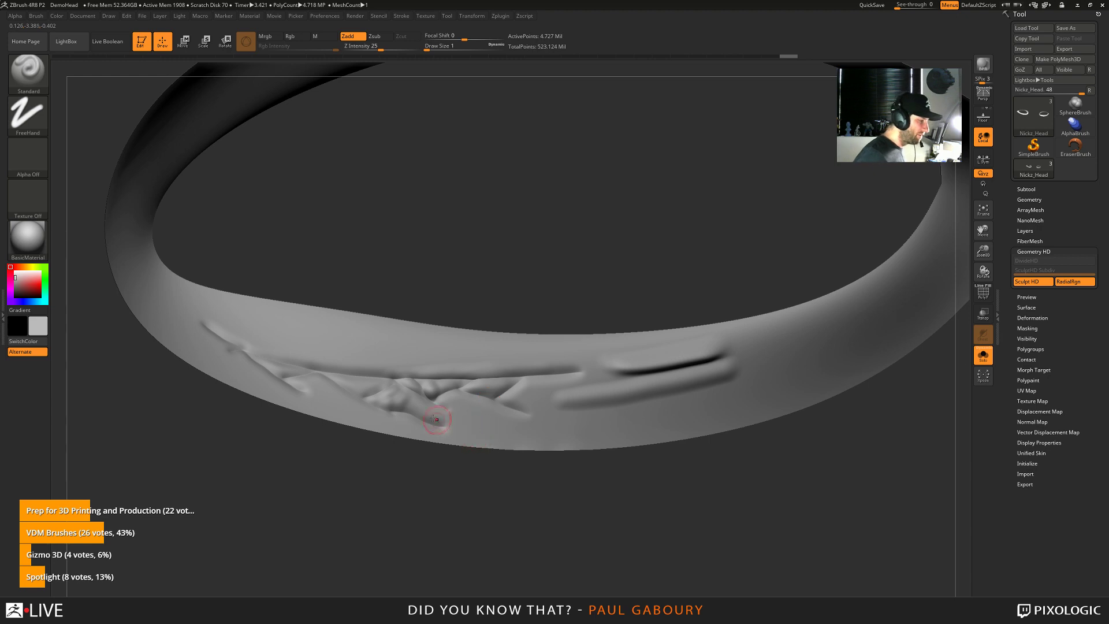
# Build up a broad sagging bulge over the lower ridge at draw size 3 and smooth its surface toward the lid corner
pyautogui.click(36, 15)
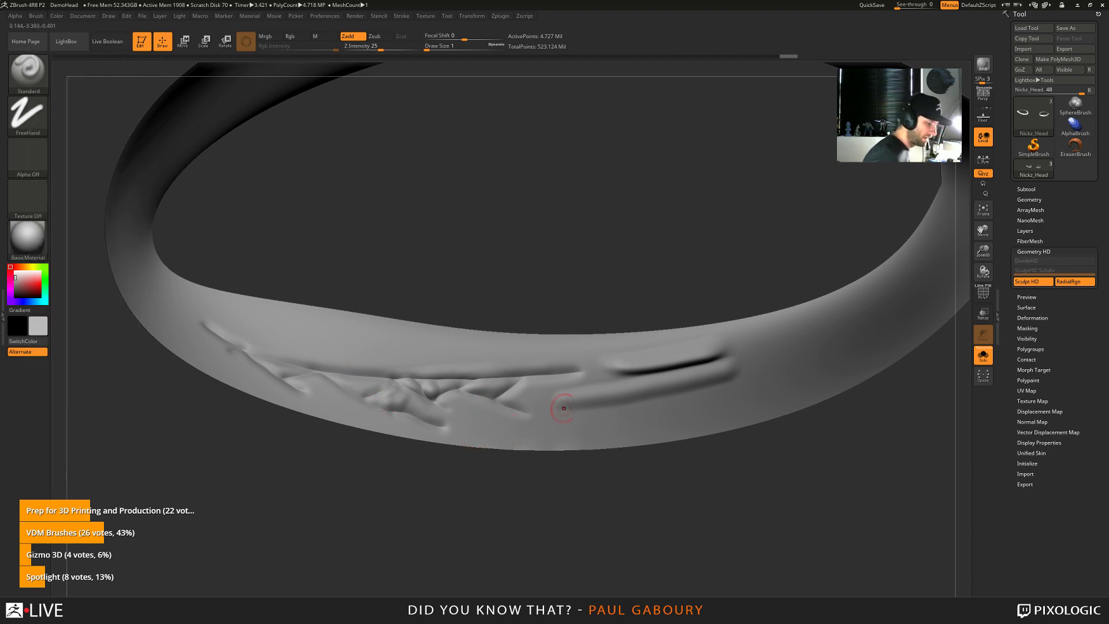
pyautogui.press('s')
pyautogui.click(537, 426)
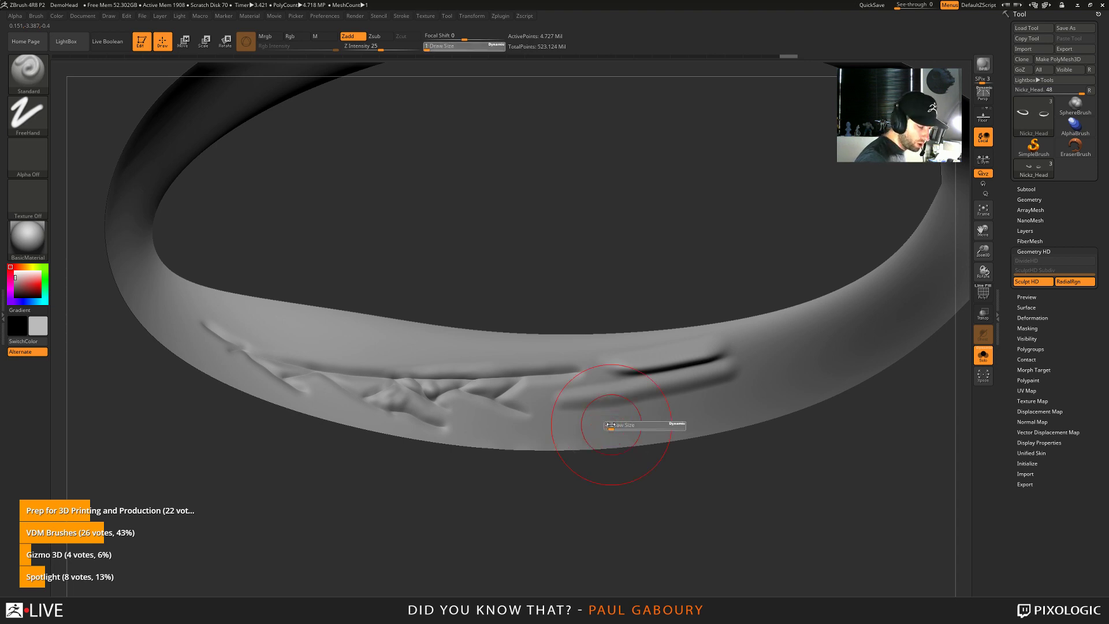
pyautogui.moveTo(711, 413)
pyautogui.mouseDown()
pyautogui.moveTo(577, 428)
pyautogui.moveTo(805, 334)
pyautogui.moveTo(886, 347)
pyautogui.moveTo(693, 424)
pyautogui.moveTo(850, 347)
pyautogui.moveTo(604, 413)
pyautogui.mouseUp()
pyautogui.keyDown('shift'); pyautogui.moveTo(604, 407); pyautogui.dragTo(689, 390); pyautogui.keyUp('shift')
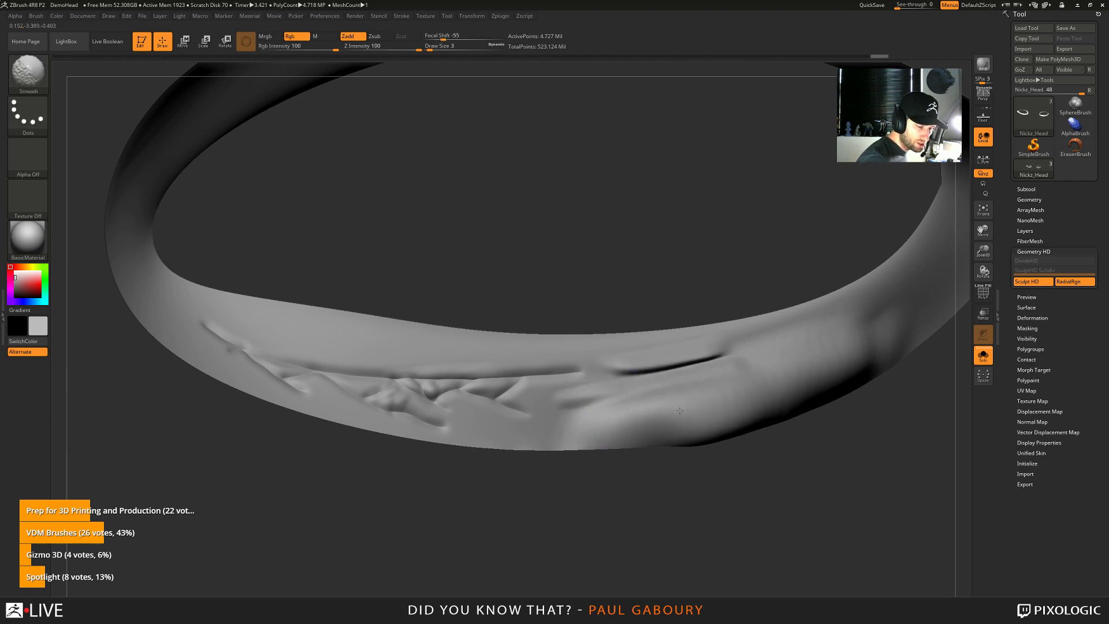
pyautogui.keyDown('shift'); pyautogui.moveTo(837, 348); pyautogui.dragTo(855, 340); pyautogui.keyUp('shift')
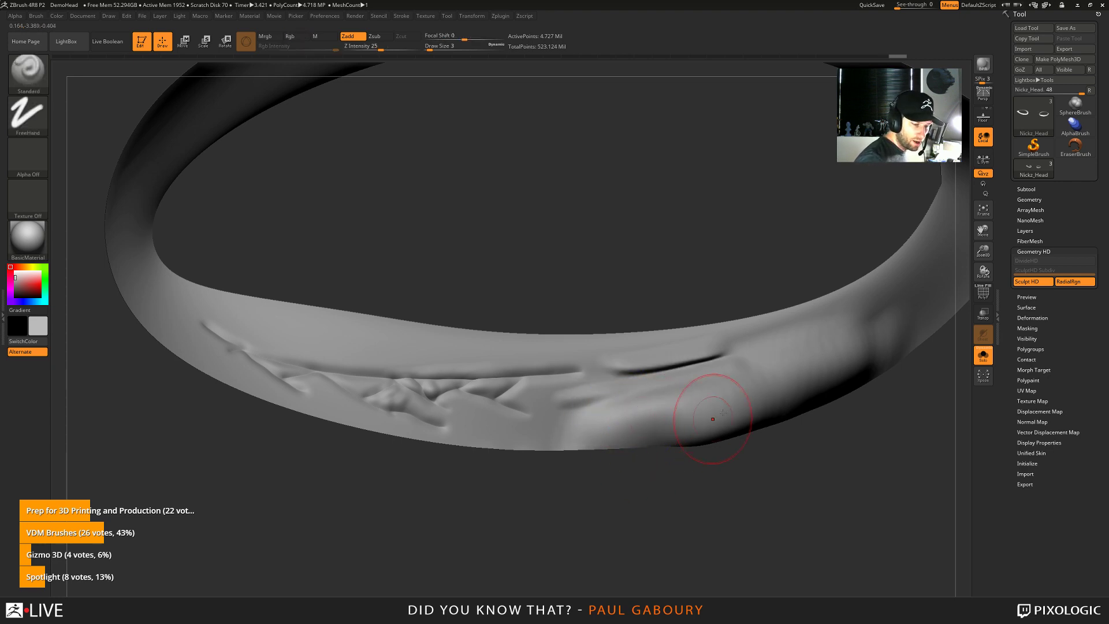
pyautogui.keyDown('shift'); pyautogui.moveTo(745, 390); pyautogui.dragTo(876, 325); pyautogui.keyUp('shift')
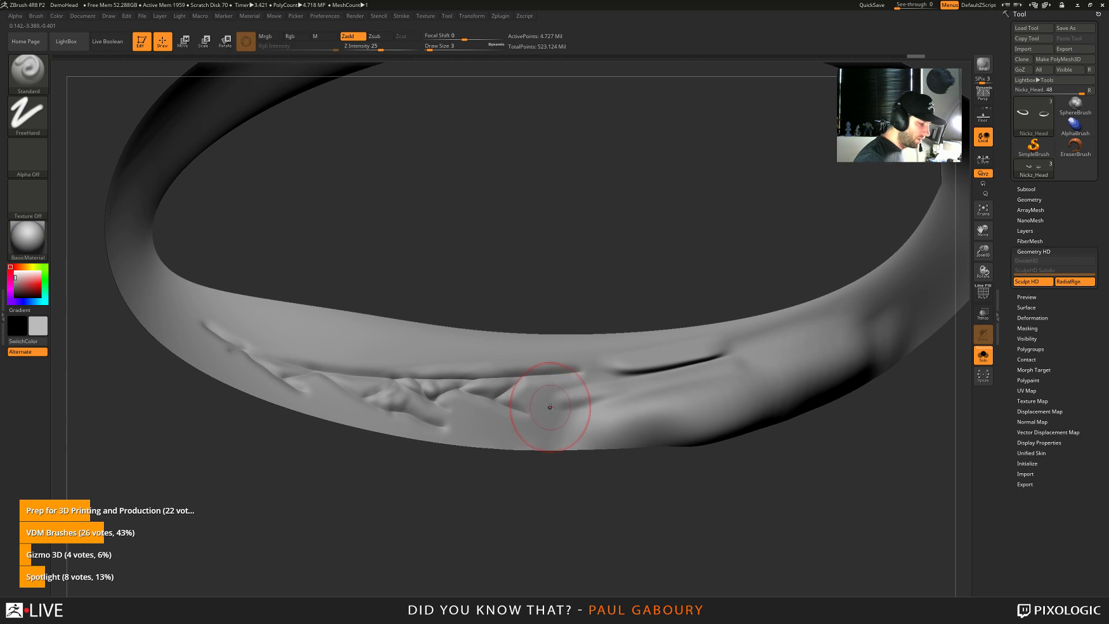
# Carve long crossing creases along the bulge with the DamStandard brush at draw size 1, dismissing the Windows update notification
pyautogui.press('b')
pyautogui.press('d')
pyautogui.press('s')
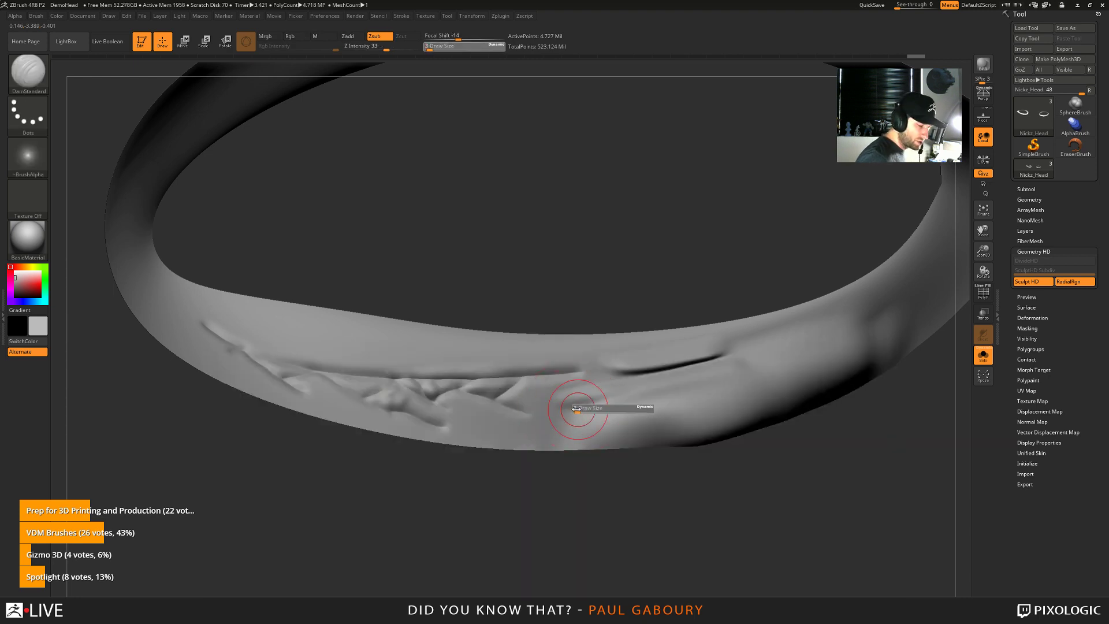
pyautogui.moveTo(585, 425); pyautogui.dragTo(803, 341)
pyautogui.moveTo(638, 391); pyautogui.dragTo(749, 383)
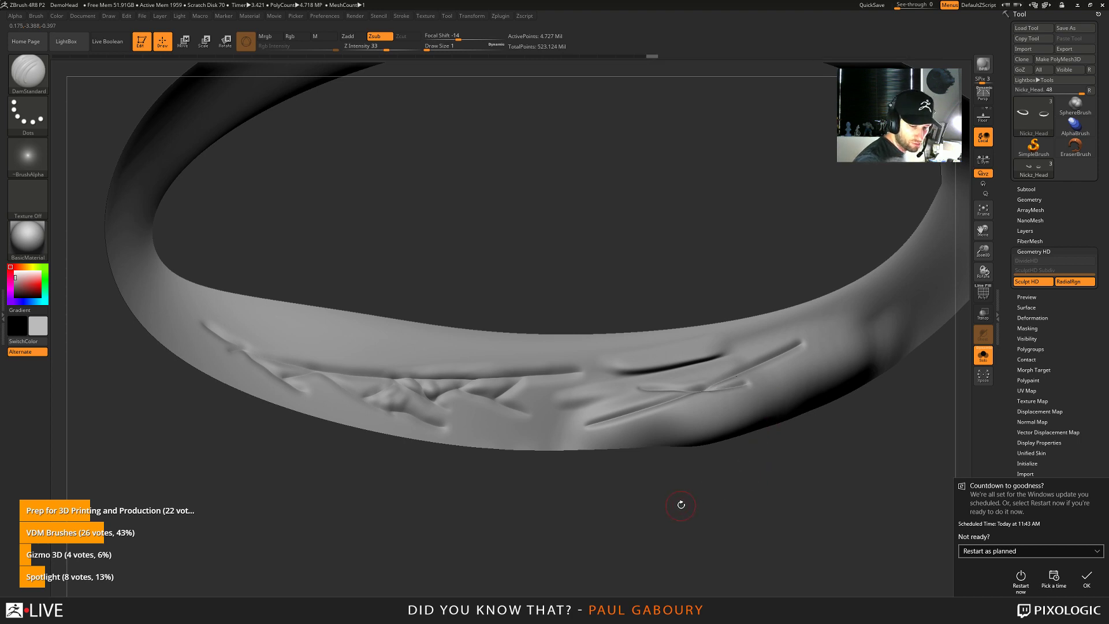
pyautogui.click(1101, 486)
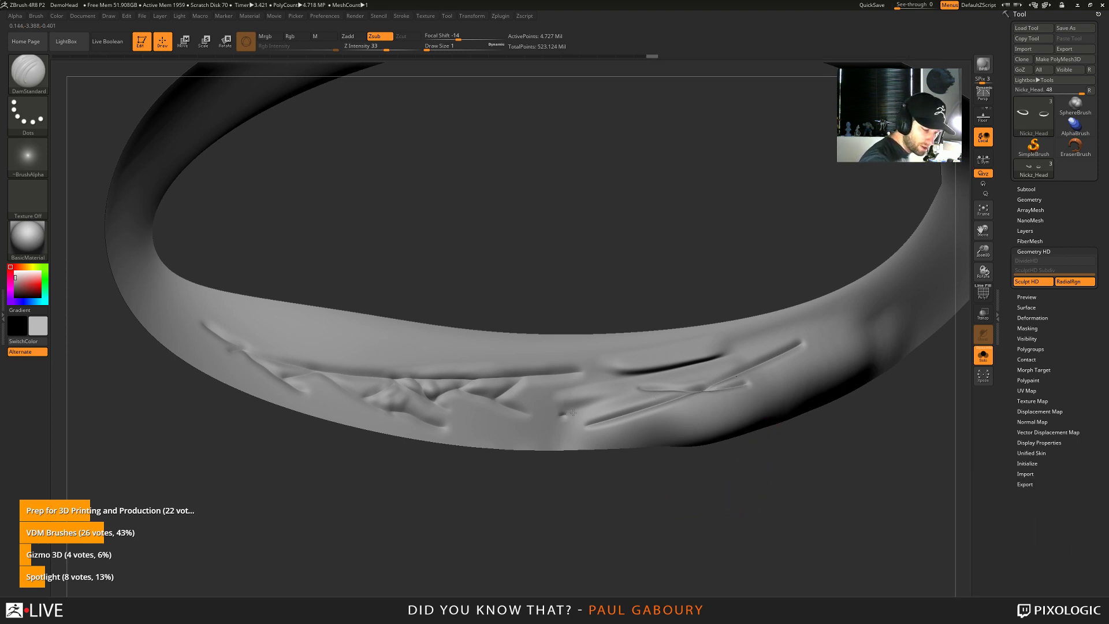
pyautogui.moveTo(573, 412); pyautogui.dragTo(665, 373)
# Carve a row of short, roughly parallel wrinkles running from the long creases down to the lower edge of the eyelid loop
pyautogui.moveTo(604, 404); pyautogui.dragTo(676, 446)
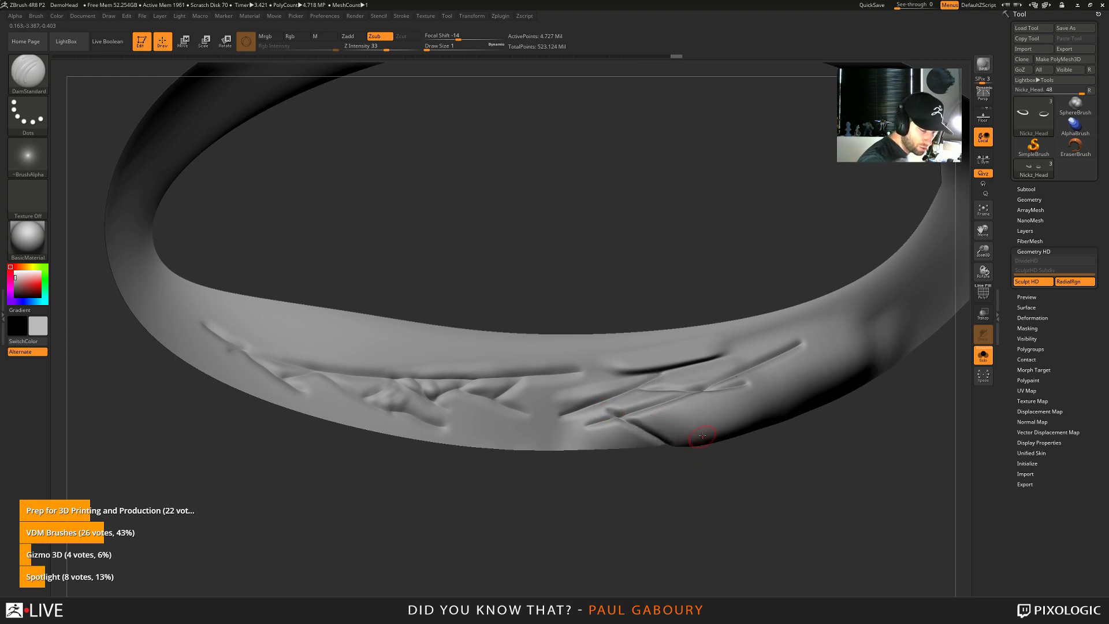
pyautogui.moveTo(686, 394); pyautogui.dragTo(716, 438)
pyautogui.moveTo(717, 388); pyautogui.dragTo(744, 427)
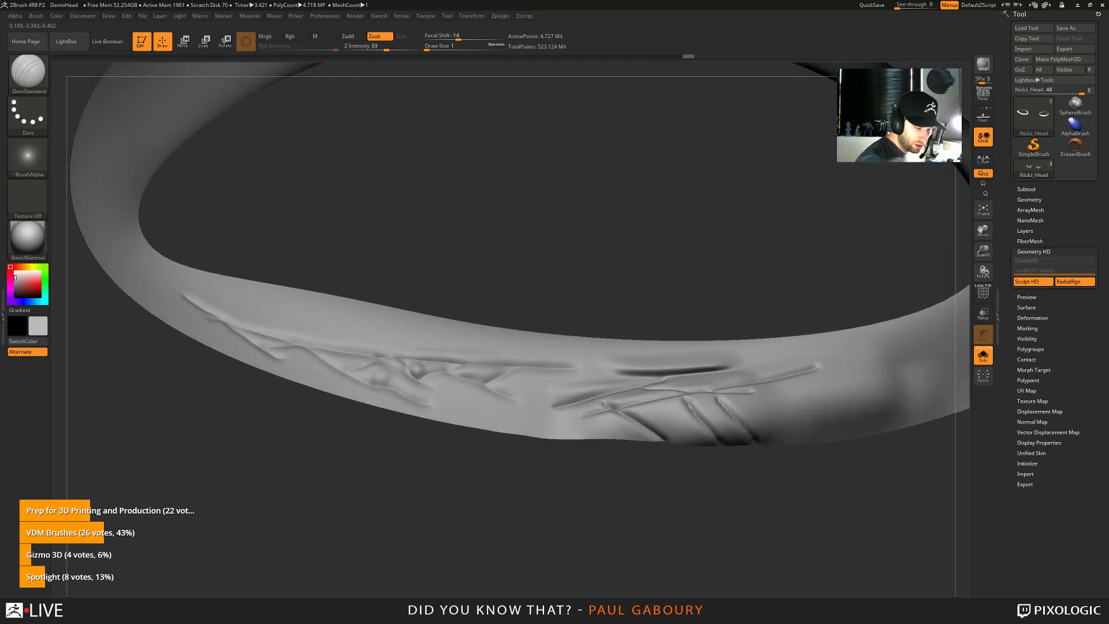
pyautogui.keyDown('ctrl'); pyautogui.moveTo(744, 427); pyautogui.dragTo(740, 456, button='right'); pyautogui.keyUp('ctrl')
pyautogui.moveTo(626, 399); pyautogui.dragTo(682, 457)
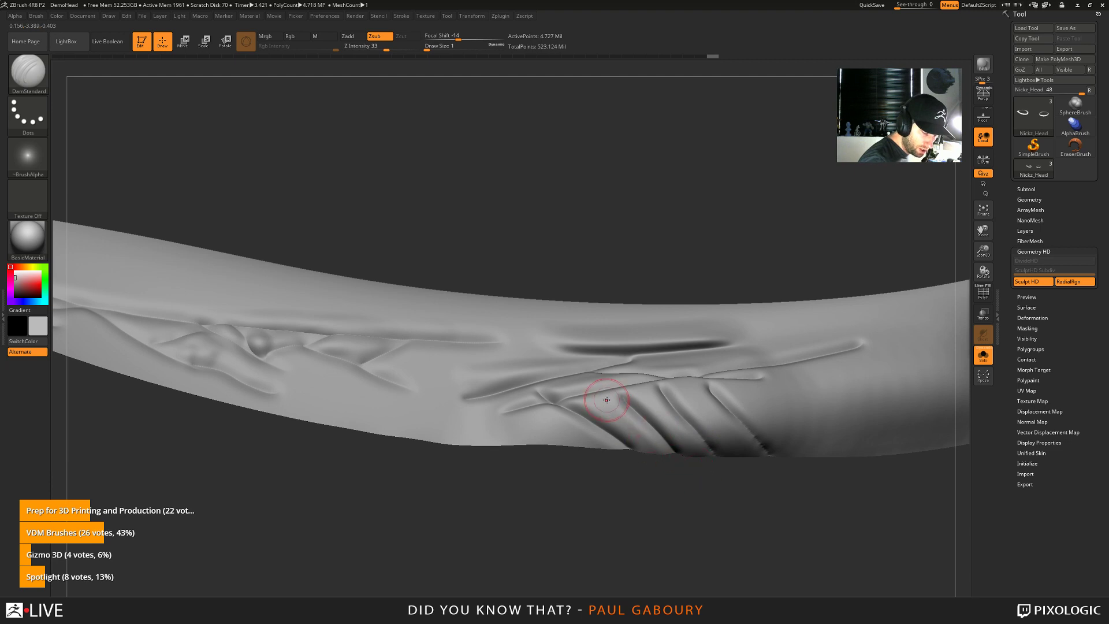
pyautogui.moveTo(606, 400); pyautogui.dragTo(650, 452)
pyautogui.moveTo(564, 397); pyautogui.dragTo(604, 450)
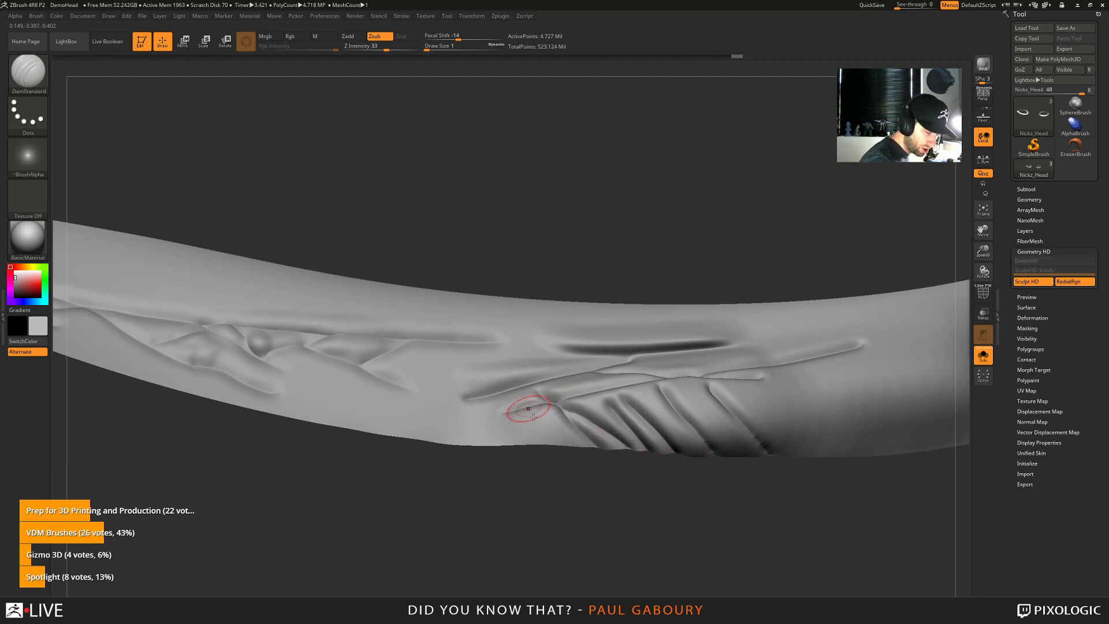
pyautogui.moveTo(533, 412)
pyautogui.mouseDown()
pyautogui.moveTo(569, 447)
pyautogui.moveTo(532, 434)
pyautogui.moveTo(548, 450)
pyautogui.moveTo(576, 443)
pyautogui.moveTo(607, 465)
pyautogui.moveTo(604, 447)
pyautogui.moveTo(682, 462)
pyautogui.moveTo(638, 471)
pyautogui.mouseUp()
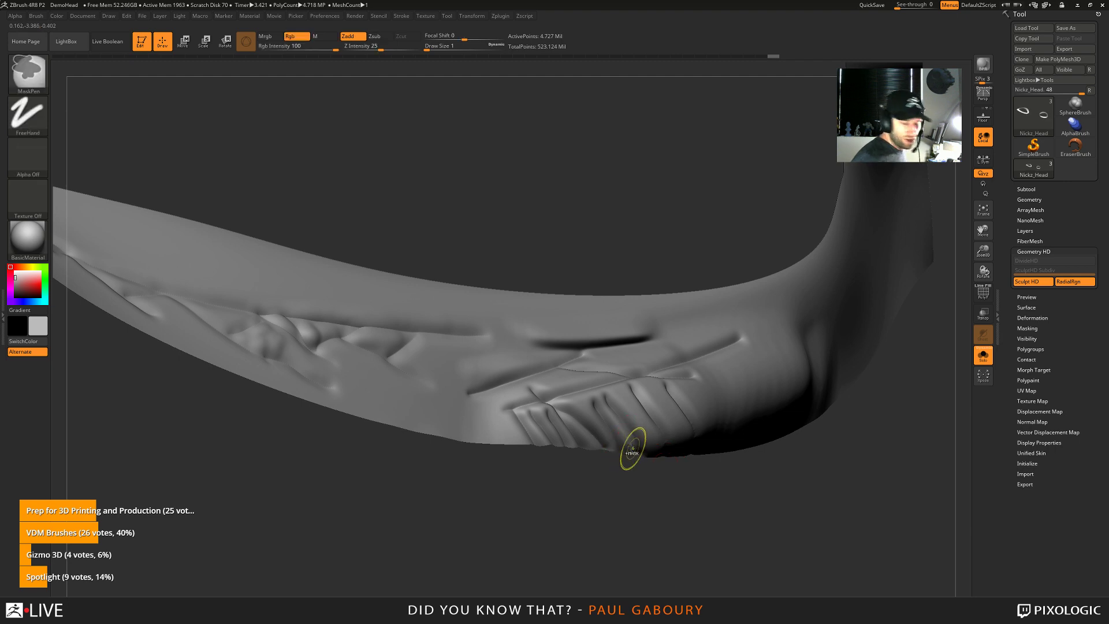
# Leave HD sculpting to bring back the full head and inspect the wrinkled lower eyelid
pyautogui.keyDown('ctrl'); pyautogui.moveTo(632, 448); pyautogui.dragTo(635, 420, button='right'); pyautogui.keyUp('ctrl')
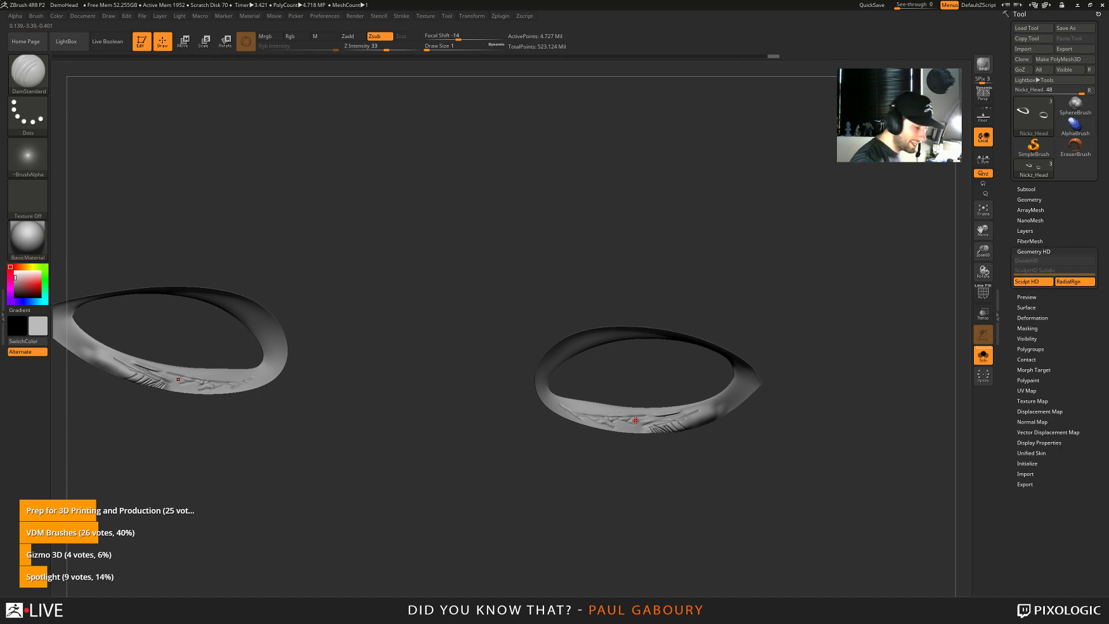
pyautogui.press('Down')
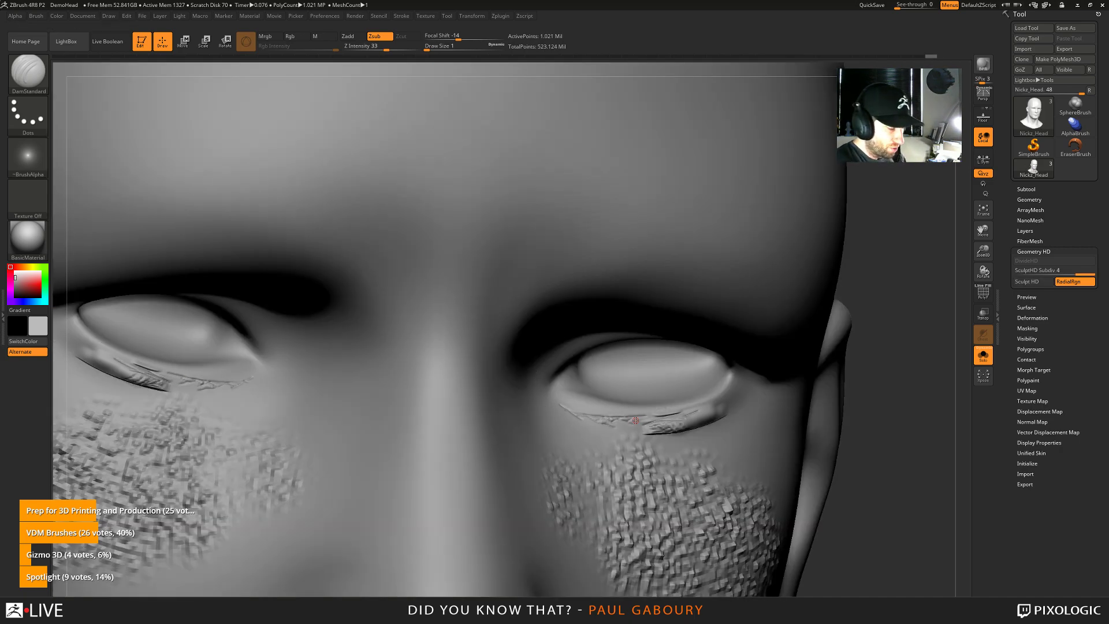
pyautogui.moveTo(636, 420); pyautogui.dragTo(692, 443, button='right')
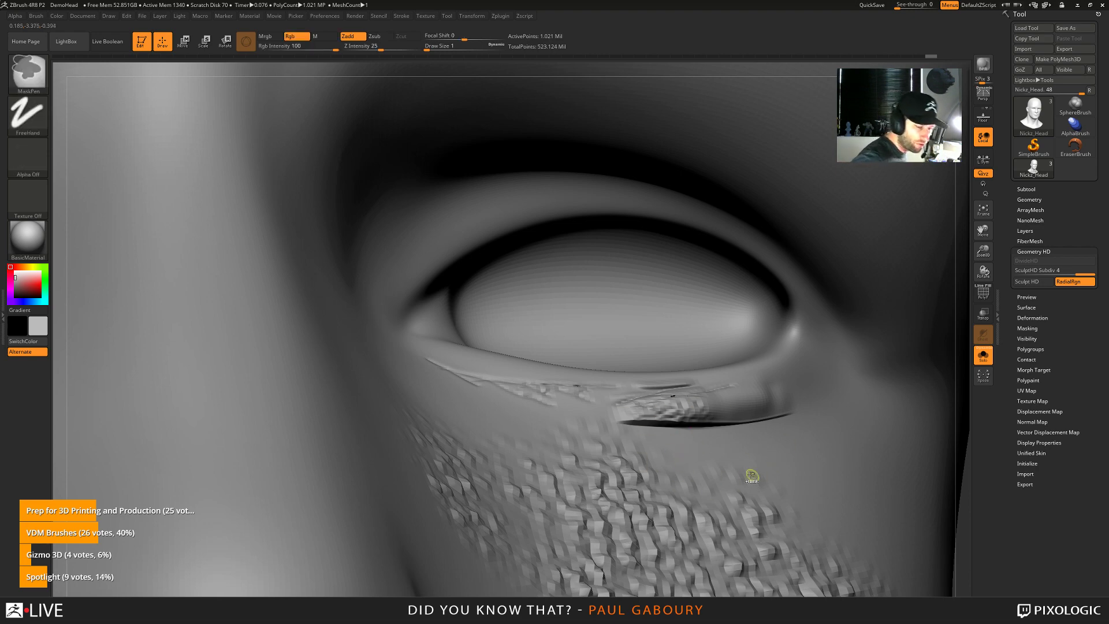
pyautogui.moveTo(748, 473)
pyautogui.keyDown('ctrl'); pyautogui.mouseDown(button='right')
pyautogui.moveTo(712, 425)
pyautogui.moveTo(722, 425)
pyautogui.mouseUp(button='right'); pyautogui.keyUp('ctrl')
# Show the polyframe, isolate the green eyelid and blue surrounding polygroups, and enter HD sculpting on them
pyautogui.hotkey('shift', 'f')
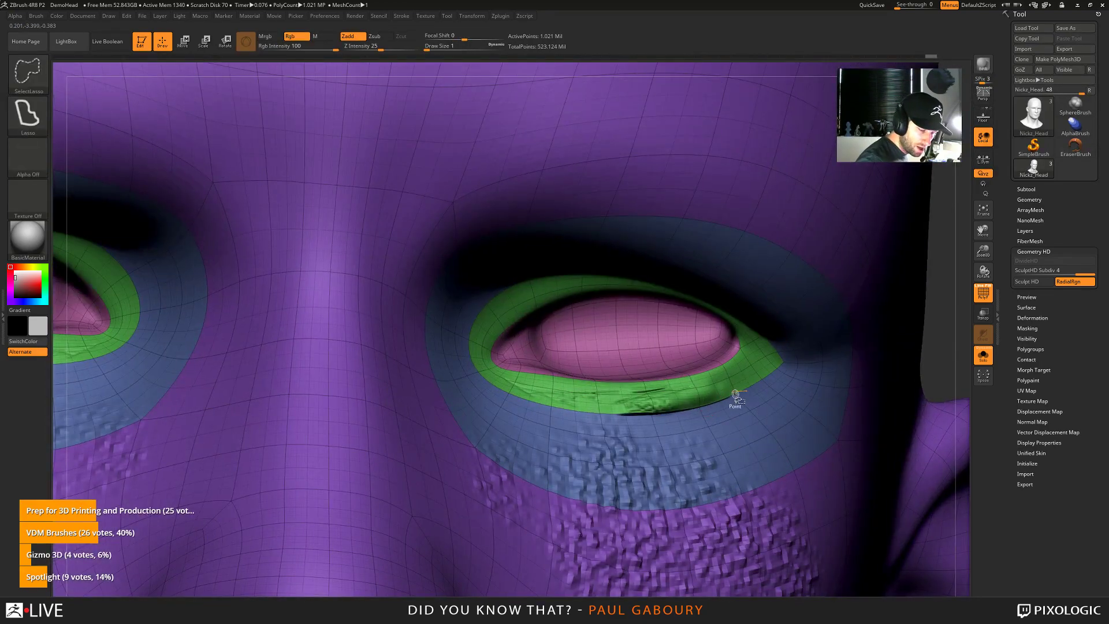
pyautogui.keyDown('ctrl'); pyautogui.keyDown('shift'); pyautogui.click(734, 392); pyautogui.keyUp('shift'); pyautogui.keyUp('ctrl')
pyautogui.press('f')
pyautogui.moveTo(740, 442); pyautogui.dragTo(716, 433, button='right')
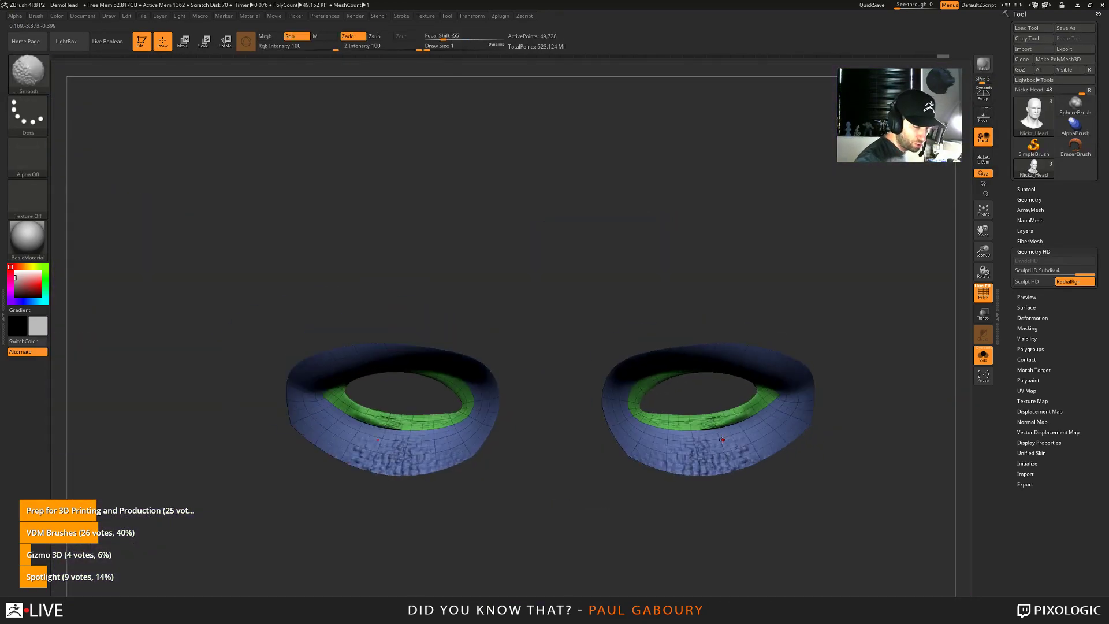
pyautogui.press('a')
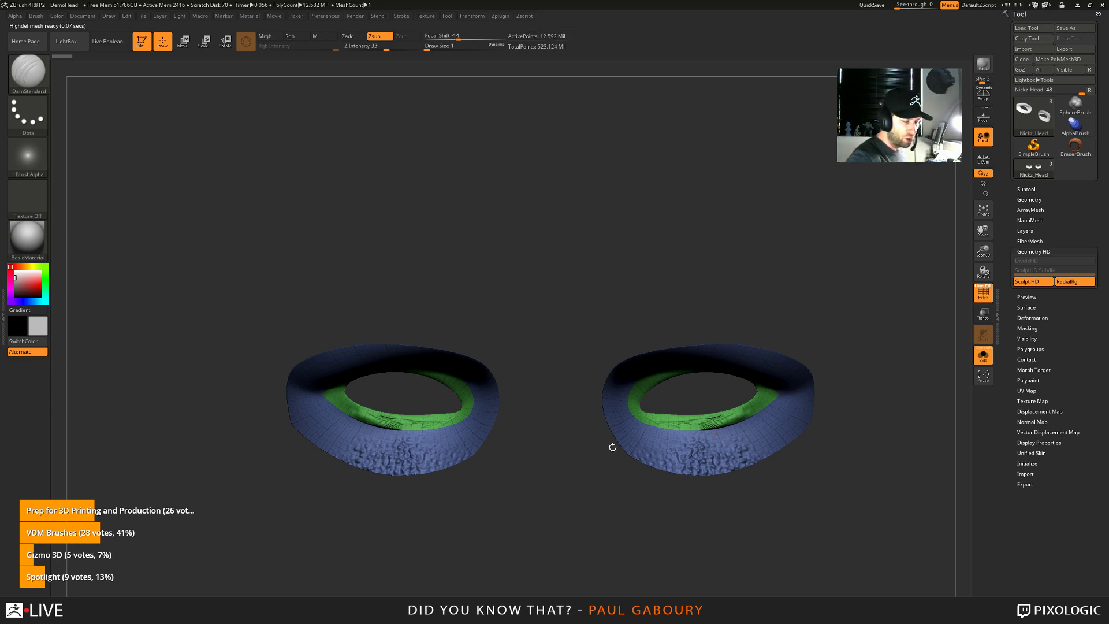
# Hide the polyframe, set the draw size to 4 and carve a crease from the lid bulge into the skin below
pyautogui.scroll(5, 721, 437)
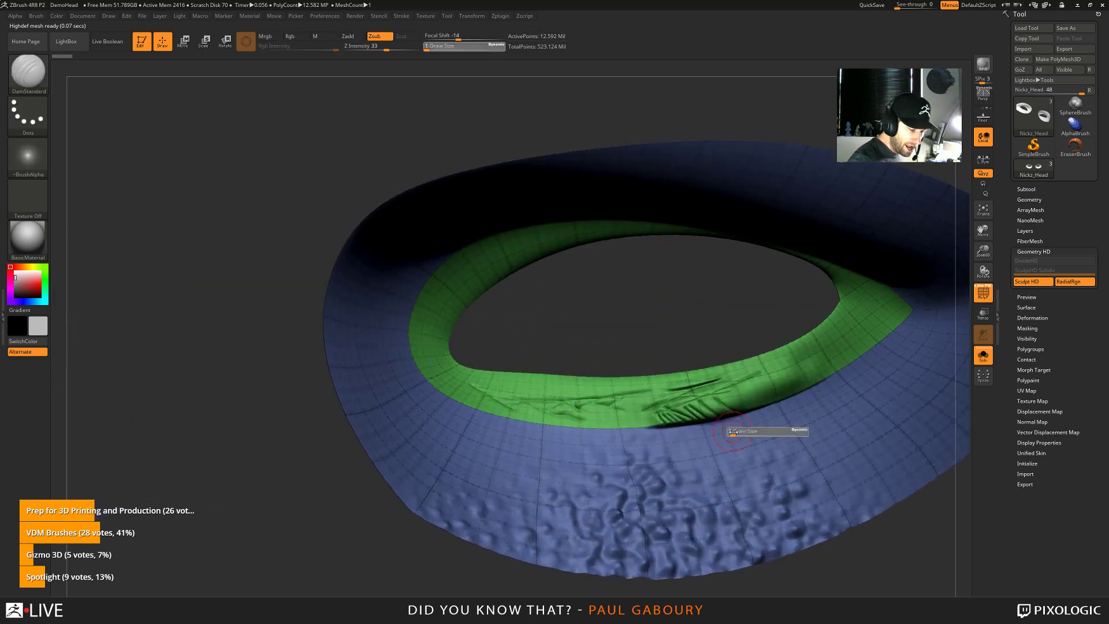
pyautogui.hotkey('shift', 'f')
pyautogui.scroll(4, 769, 433)
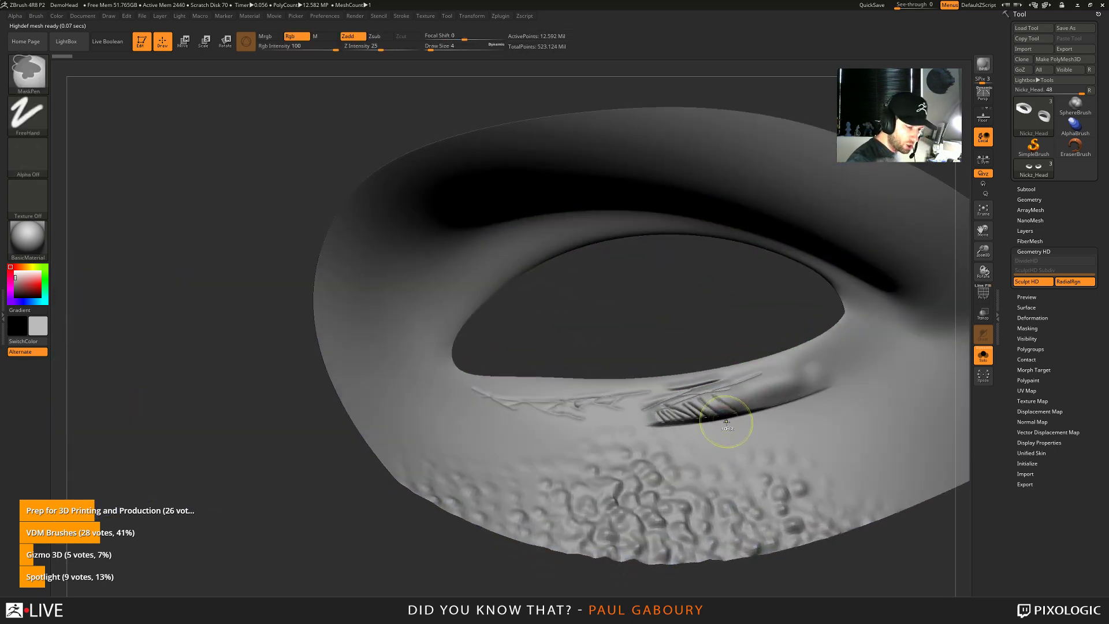
pyautogui.moveTo(811, 446); pyautogui.dragTo(829, 474)
pyautogui.keyDown('shift'); pyautogui.moveTo(788, 406); pyautogui.dragTo(844, 381); pyautogui.keyUp('shift')
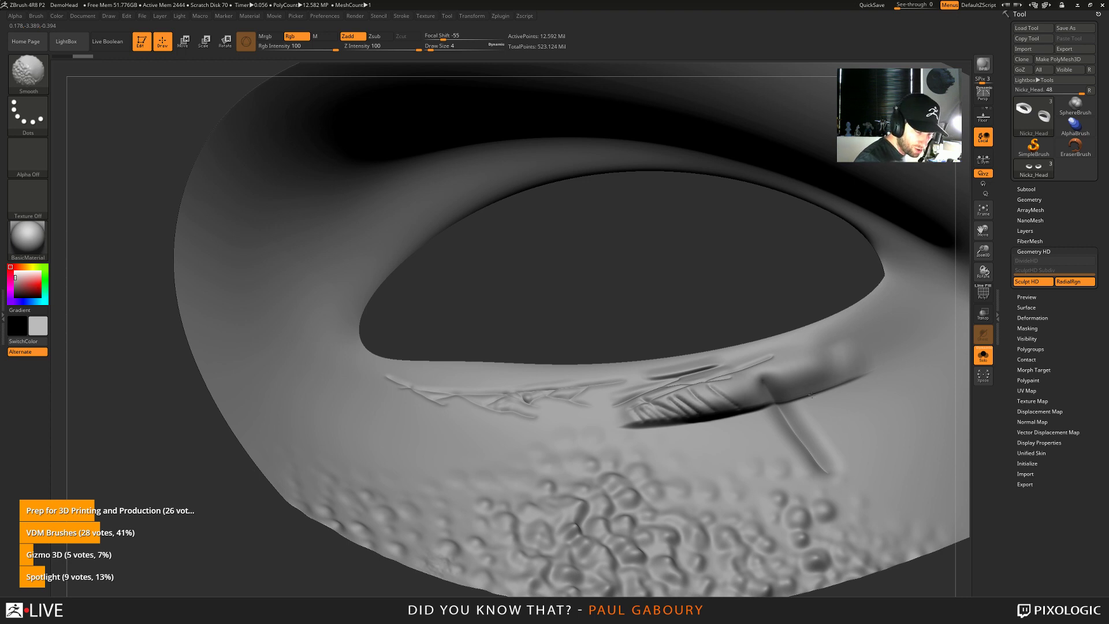
# Carve more creases across the lower lid bulge and over the border into the surrounding skin
pyautogui.moveTo(648, 393); pyautogui.dragTo(716, 461)
pyautogui.moveTo(597, 408); pyautogui.dragTo(705, 466)
pyautogui.moveTo(619, 439); pyautogui.dragTo(772, 422)
pyautogui.moveTo(670, 449); pyautogui.dragTo(886, 373)
pyautogui.moveTo(830, 401)
pyautogui.keyDown('ctrl'); pyautogui.mouseDown(button='right')
pyautogui.moveTo(842, 448)
pyautogui.moveTo(726, 403)
pyautogui.mouseUp(button='right'); pyautogui.keyUp('ctrl')
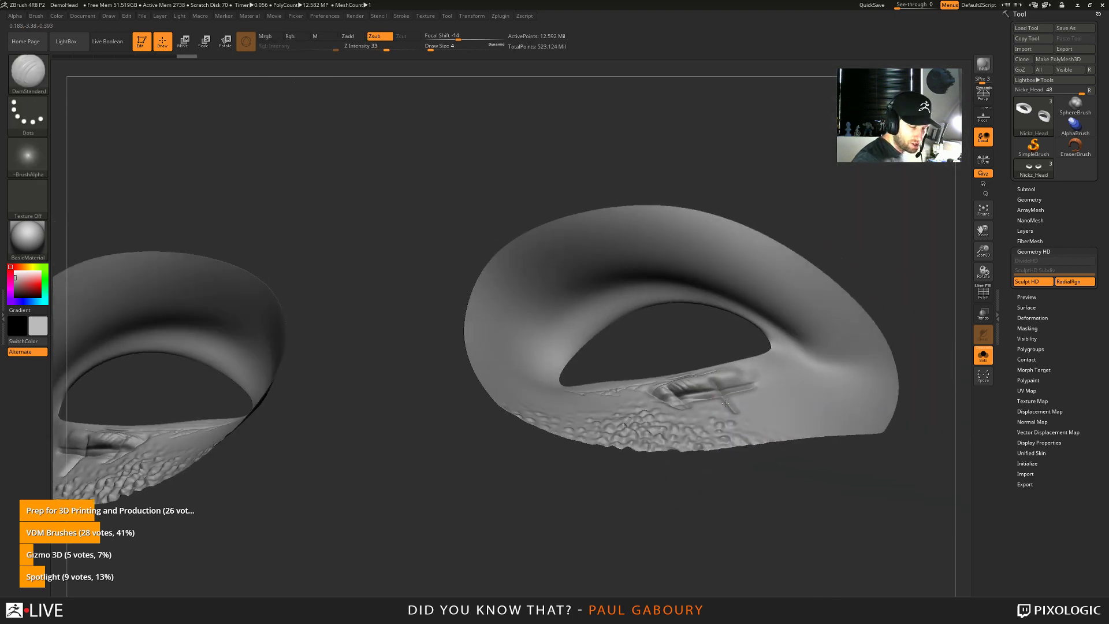
pyautogui.moveTo(717, 383); pyautogui.dragTo(738, 379)
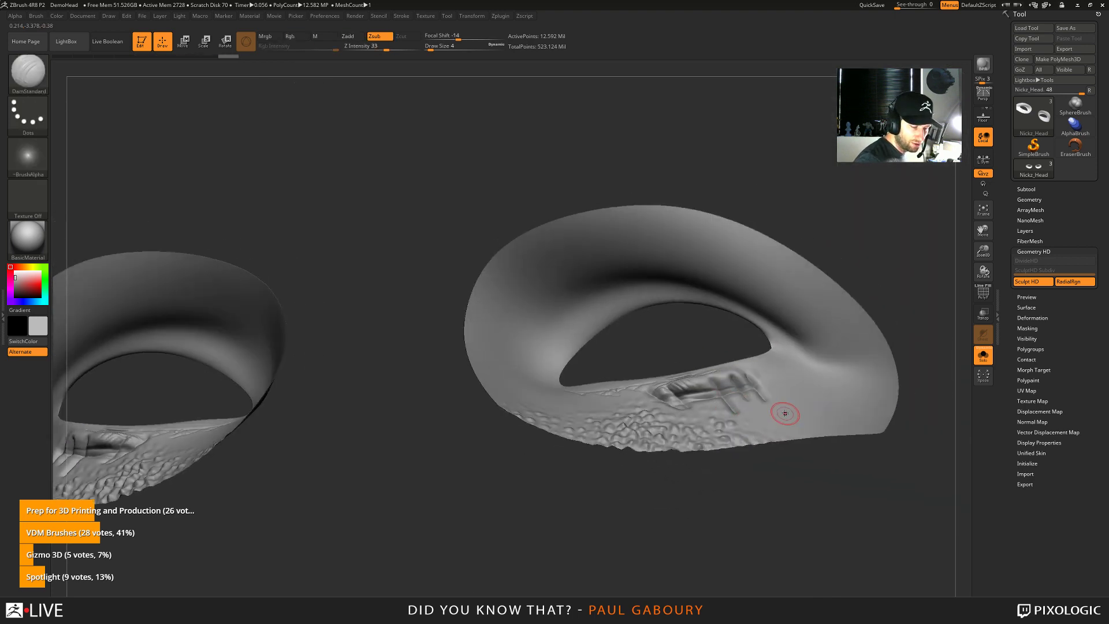
# Carve two long curved creases along the upper eyelid and a short one at its outer corner
pyautogui.moveTo(594, 300); pyautogui.dragTo(573, 302, button='right')
pyautogui.moveTo(552, 320)
pyautogui.mouseDown()
pyautogui.moveTo(579, 292)
pyautogui.moveTo(647, 257)
pyautogui.moveTo(731, 272)
pyautogui.moveTo(834, 331)
pyautogui.mouseUp()
pyautogui.moveTo(509, 321)
pyautogui.mouseDown()
pyautogui.moveTo(563, 265)
pyautogui.moveTo(664, 221)
pyautogui.moveTo(763, 260)
pyautogui.moveTo(872, 355)
pyautogui.mouseUp()
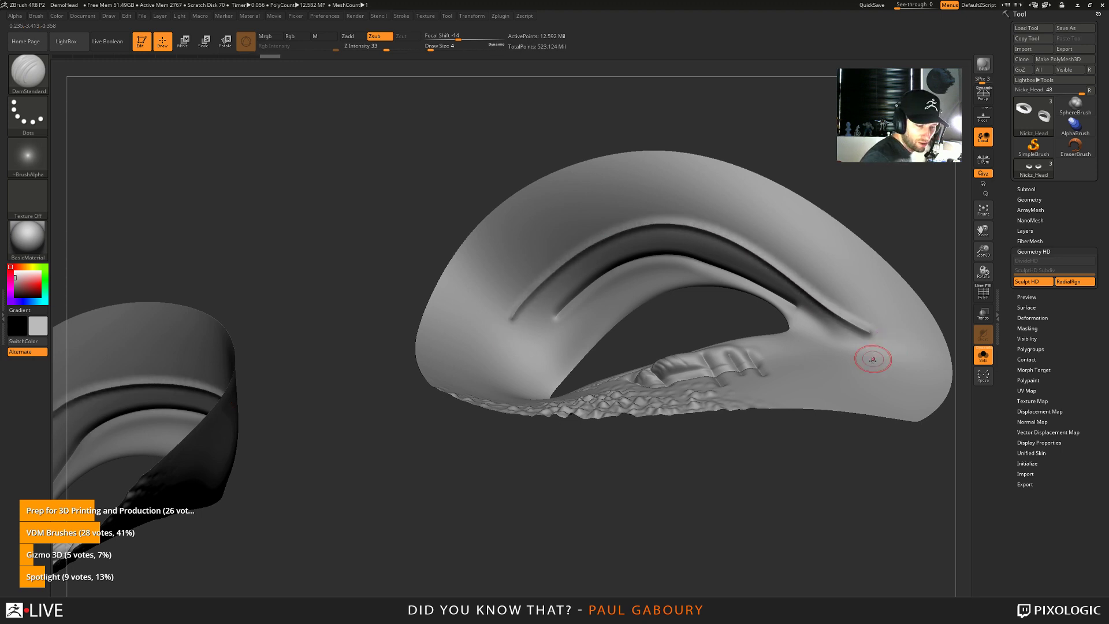
pyautogui.moveTo(800, 307)
pyautogui.mouseDown()
pyautogui.moveTo(851, 341)
pyautogui.moveTo(816, 347)
pyautogui.mouseUp()
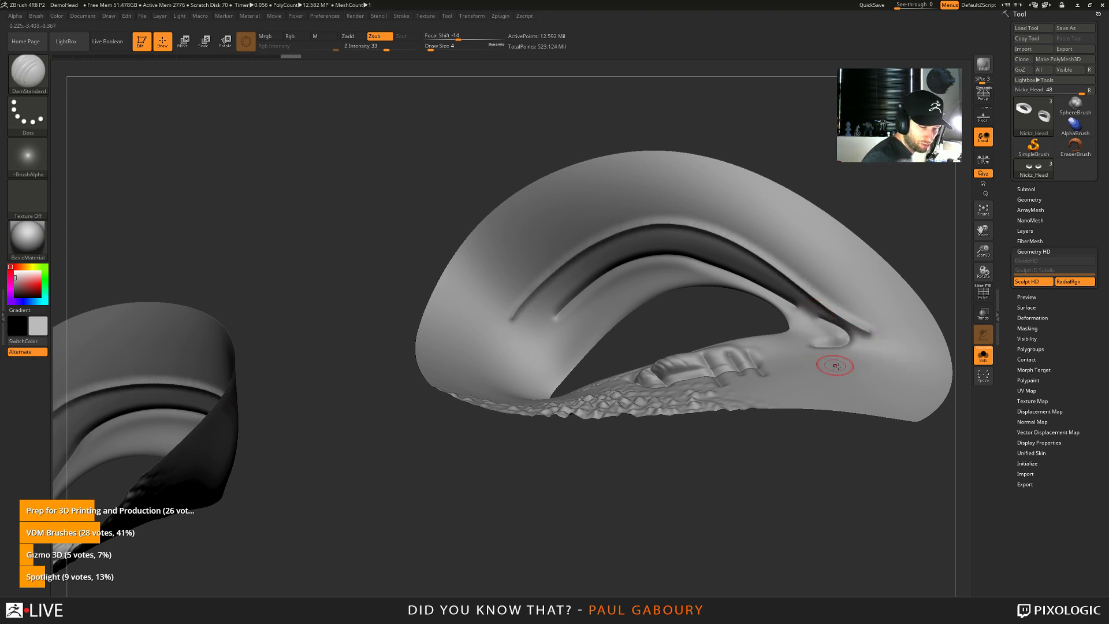
# Leave HD sculpting and review the new eyelid creases on the full head from the front and side
pyautogui.keyDown('ctrl'); pyautogui.moveTo(835, 366); pyautogui.dragTo(763, 404, button='right'); pyautogui.keyUp('ctrl')
pyautogui.keyDown('ctrl'); pyautogui.moveTo(771, 400); pyautogui.dragTo(774, 410, button='right'); pyautogui.keyUp('ctrl')
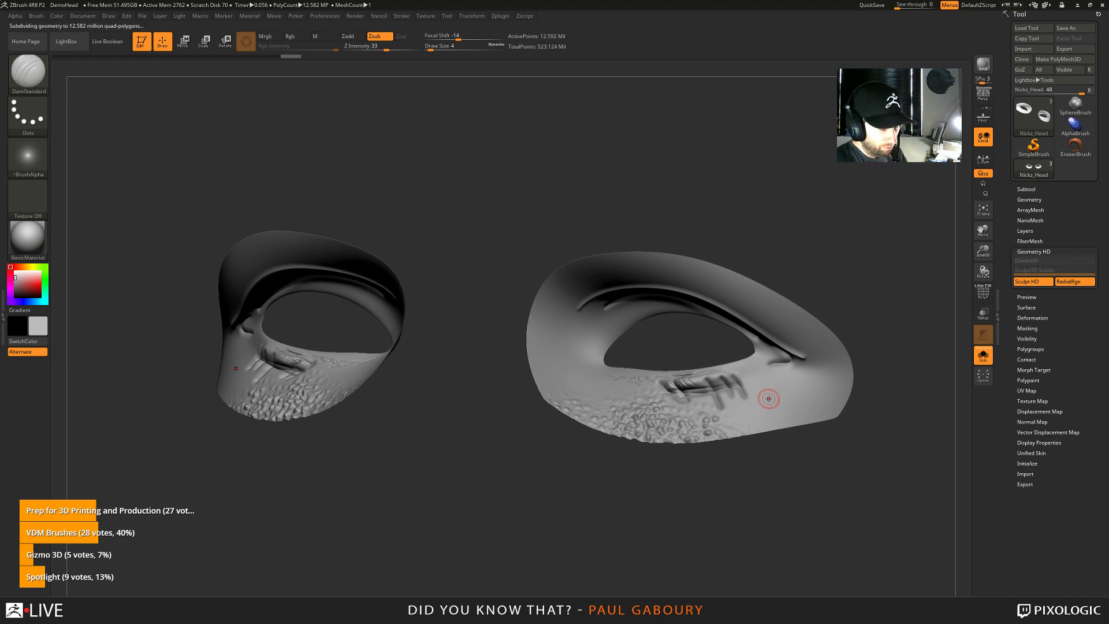
pyautogui.press('a')
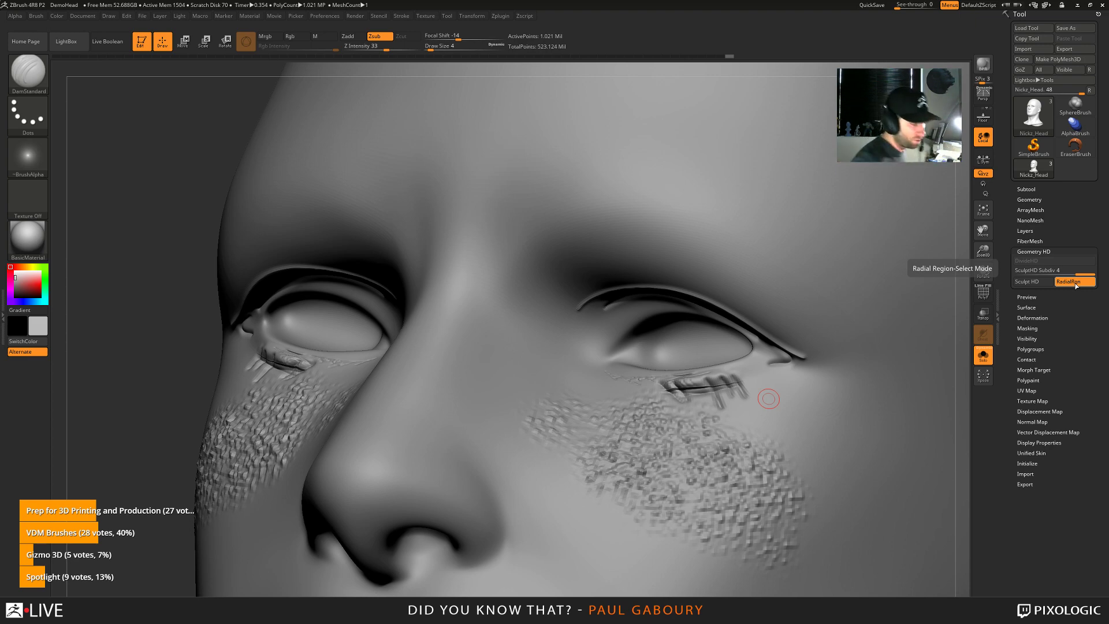
pyautogui.keyDown('ctrl'); pyautogui.moveTo(572, 403); pyautogui.dragTo(534, 352, button='right'); pyautogui.keyUp('ctrl')
pyautogui.moveTo(474, 393); pyautogui.dragTo(538, 428, button='right')
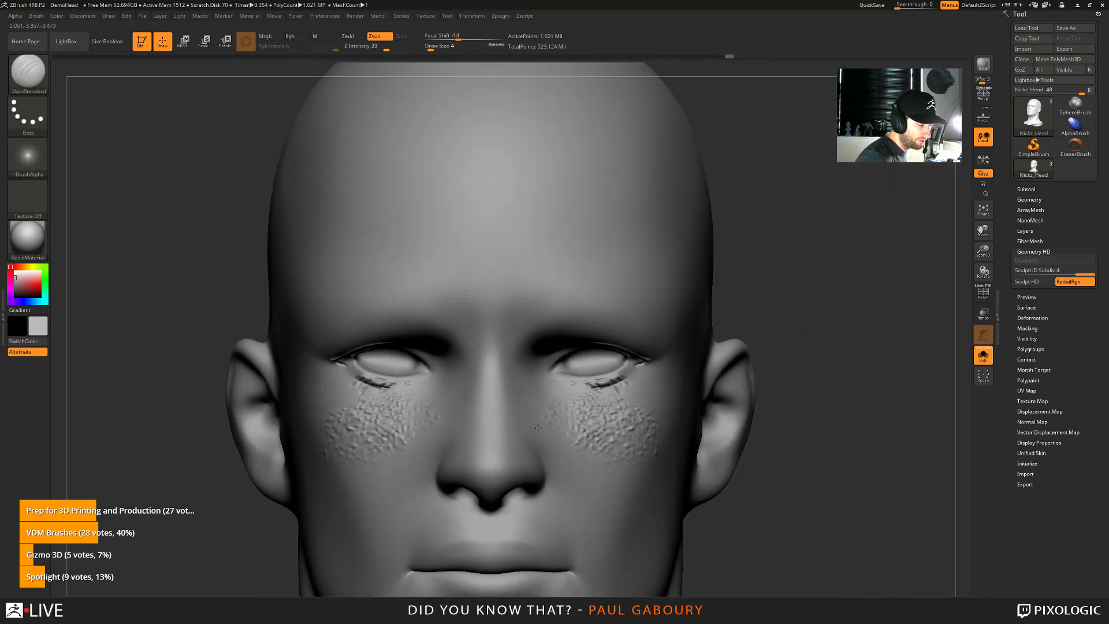
pyautogui.keyDown('alt'); pyautogui.moveTo(545, 480); pyautogui.dragTo(599, 413, button='right'); pyautogui.keyUp('alt')
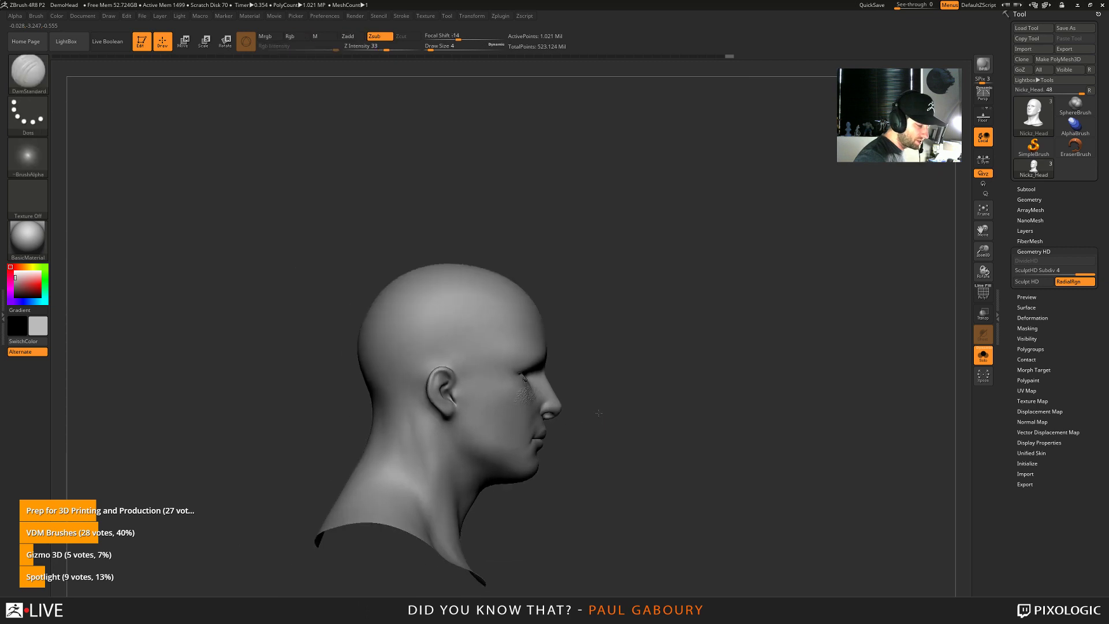
# Hide the back of the head and enter HD sculpting on a radial region around the nose
pyautogui.moveTo(323, 199)
pyautogui.keyDown('ctrl'); pyautogui.keyDown('shift'); pyautogui.mouseDown()
pyautogui.moveTo(379, 408)
pyautogui.moveTo(446, 562)
pyautogui.moveTo(496, 553)
pyautogui.mouseUp(); pyautogui.keyUp('shift'); pyautogui.keyUp('ctrl')
pyautogui.keyDown('shift'); pyautogui.moveTo(602, 478); pyautogui.dragTo(621, 354, button='right'); pyautogui.keyUp('shift')
pyautogui.keyDown('ctrl'); pyautogui.keyDown('shift'); pyautogui.click(646, 449); pyautogui.keyUp('shift'); pyautogui.keyUp('ctrl')
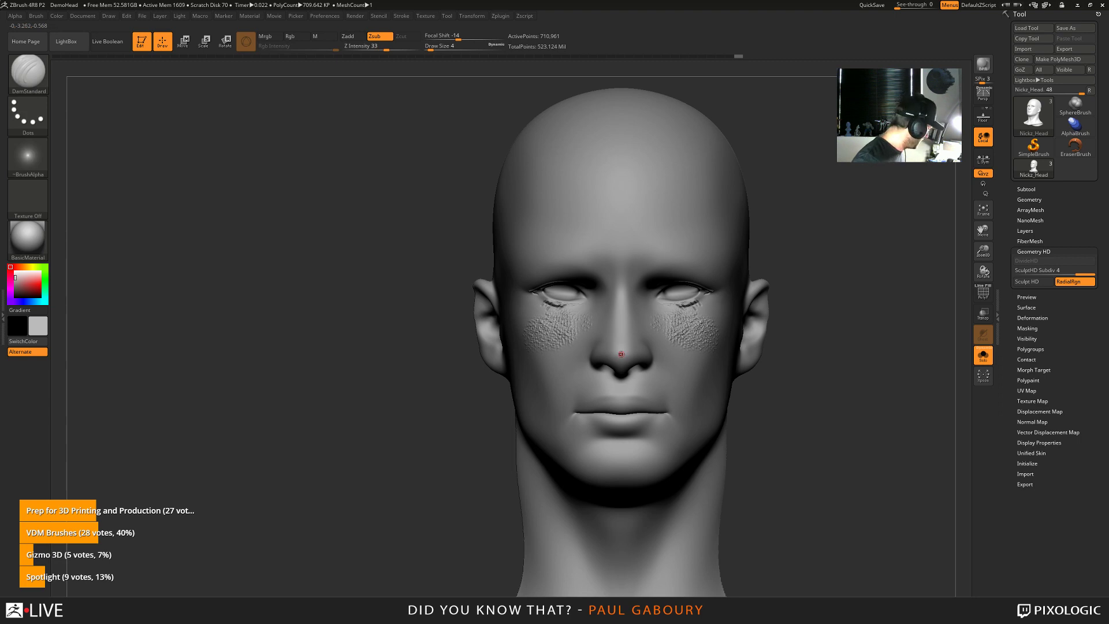
pyautogui.press('a')
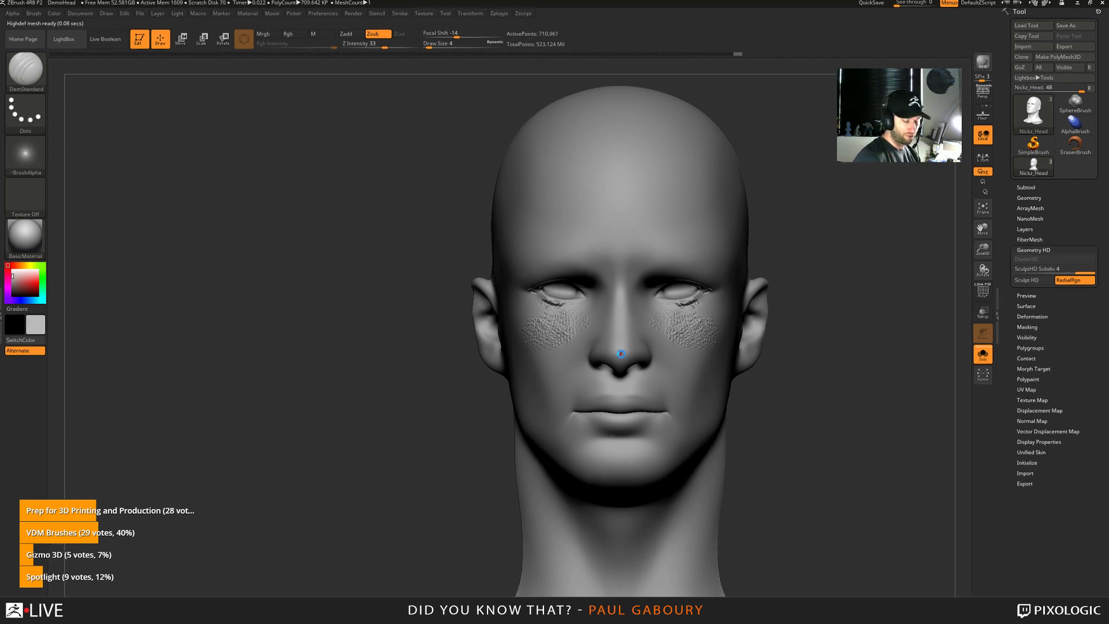
pyautogui.press('a')
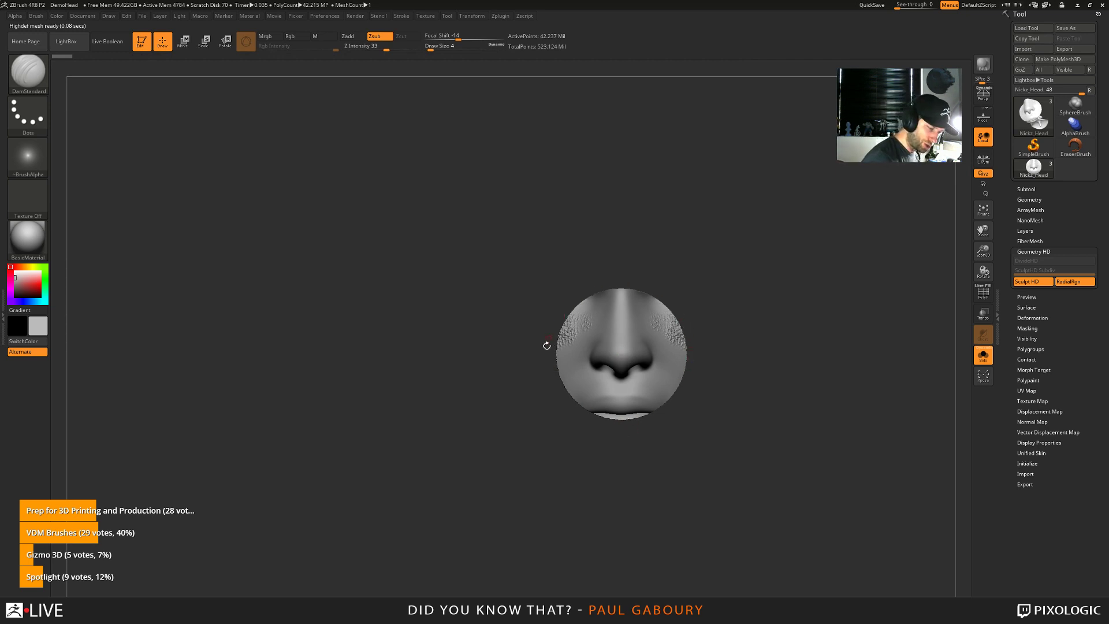
# Carve a crease around the outer edge of the nostril wing with the DamStandard brush
pyautogui.moveTo(663, 433); pyautogui.dragTo(594, 431)
pyautogui.moveTo(679, 451)
pyautogui.keyDown('shift'); pyautogui.mouseDown()
pyautogui.moveTo(639, 455)
pyautogui.moveTo(669, 508)
pyautogui.moveTo(598, 460)
pyautogui.moveTo(645, 439)
pyautogui.moveTo(619, 404)
pyautogui.mouseUp(); pyautogui.keyUp('shift')
pyautogui.moveTo(608, 399)
pyautogui.keyDown('ctrl'); pyautogui.mouseDown(button='right')
pyautogui.moveTo(605, 382)
pyautogui.moveTo(575, 379)
pyautogui.mouseUp(button='right'); pyautogui.keyUp('ctrl')
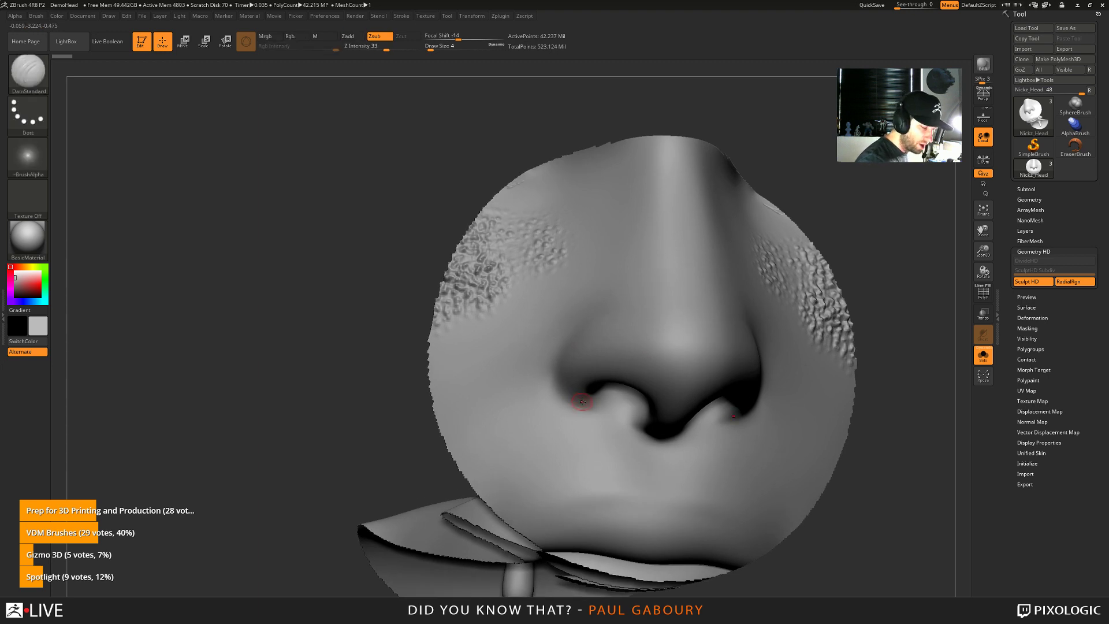
pyautogui.moveTo(579, 402); pyautogui.dragTo(560, 361)
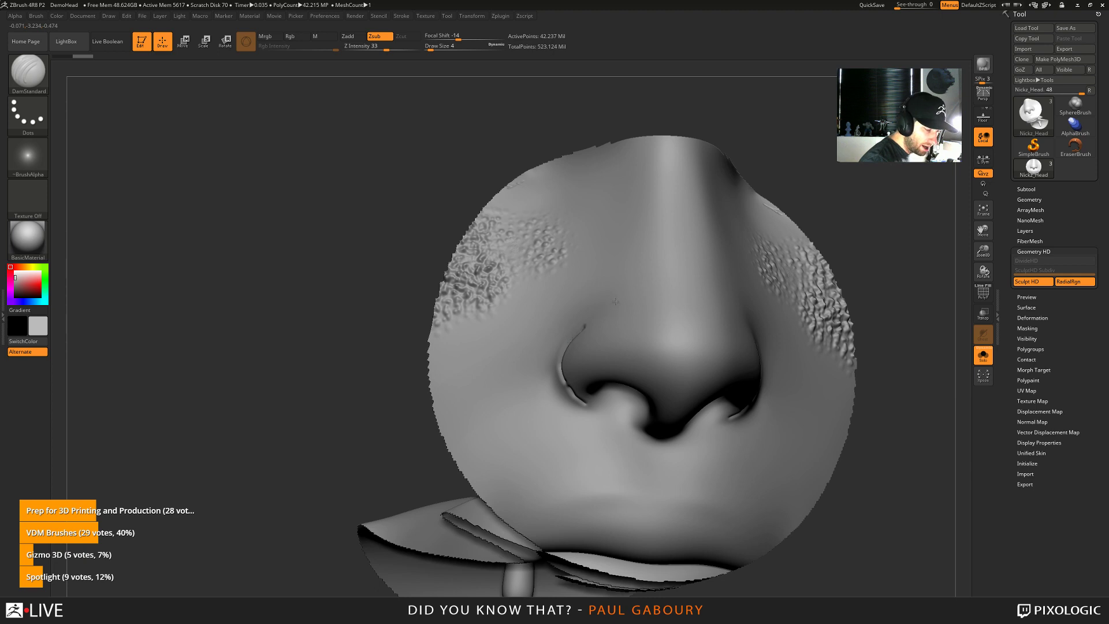
pyautogui.keyDown('ctrl'); pyautogui.moveTo(570, 339); pyautogui.dragTo(541, 378, button='right'); pyautogui.keyUp('ctrl')
pyautogui.moveTo(541, 379); pyautogui.dragTo(599, 408)
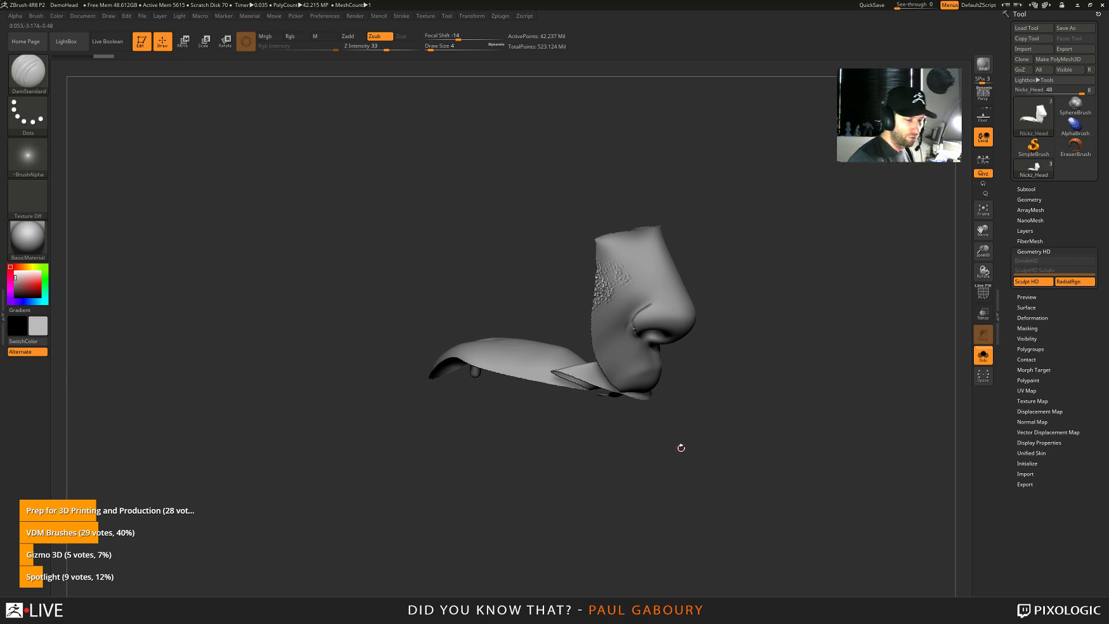
# Turn the circular nose region to the front view and leave HD sculpting
pyautogui.moveTo(681, 447); pyautogui.dragTo(673, 439)
pyautogui.keyDown('shift'); pyautogui.moveTo(659, 359); pyautogui.dragTo(640, 365); pyautogui.keyUp('shift')
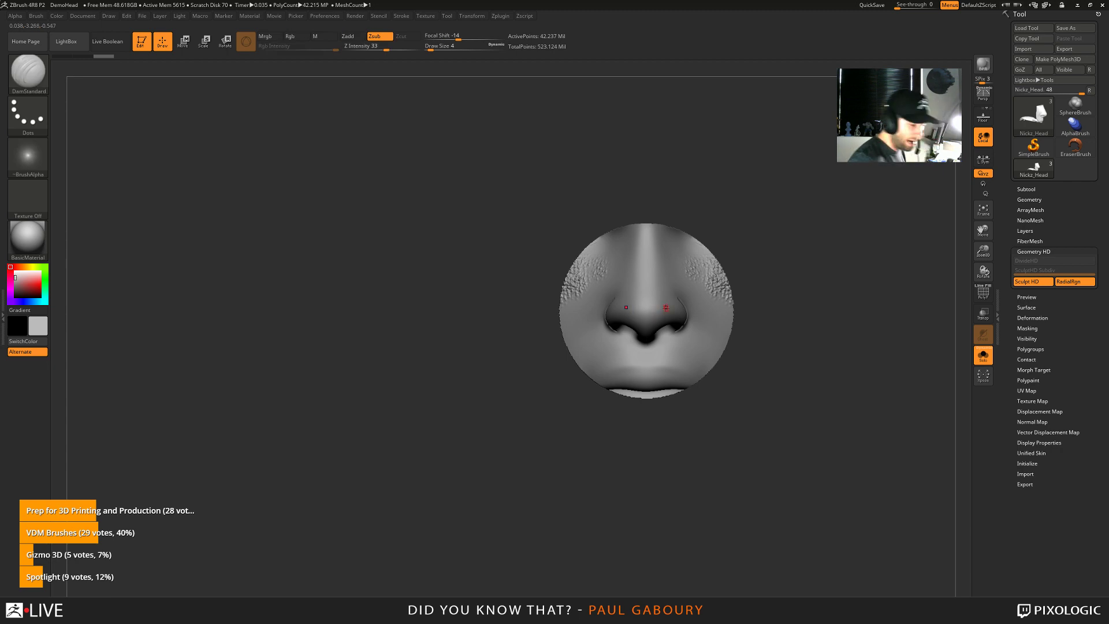
pyautogui.press('a')
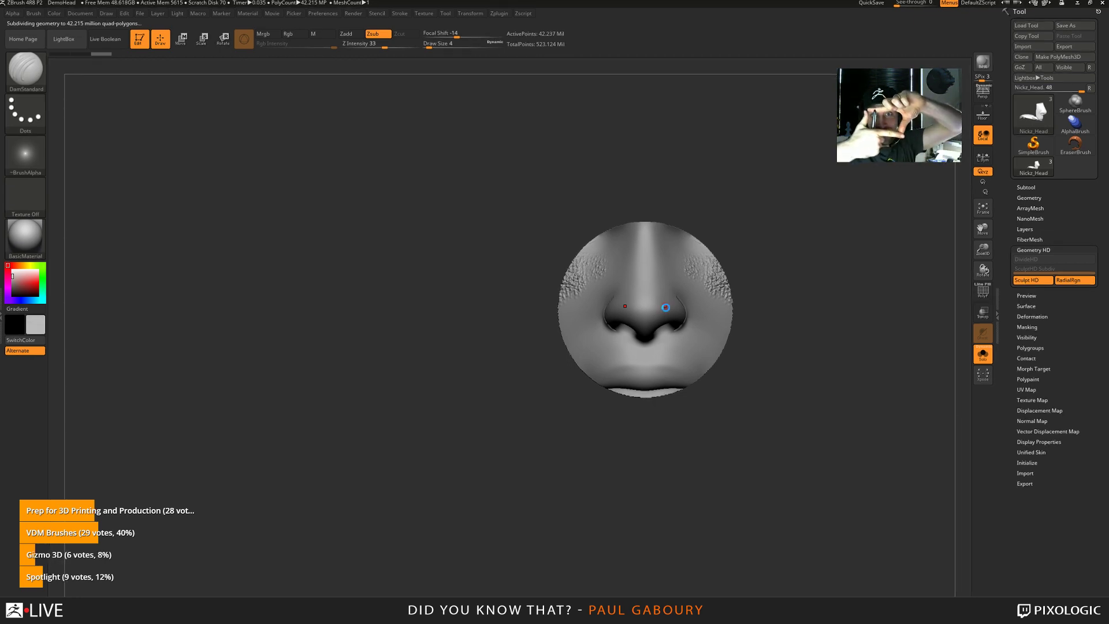
pyautogui.press('a')
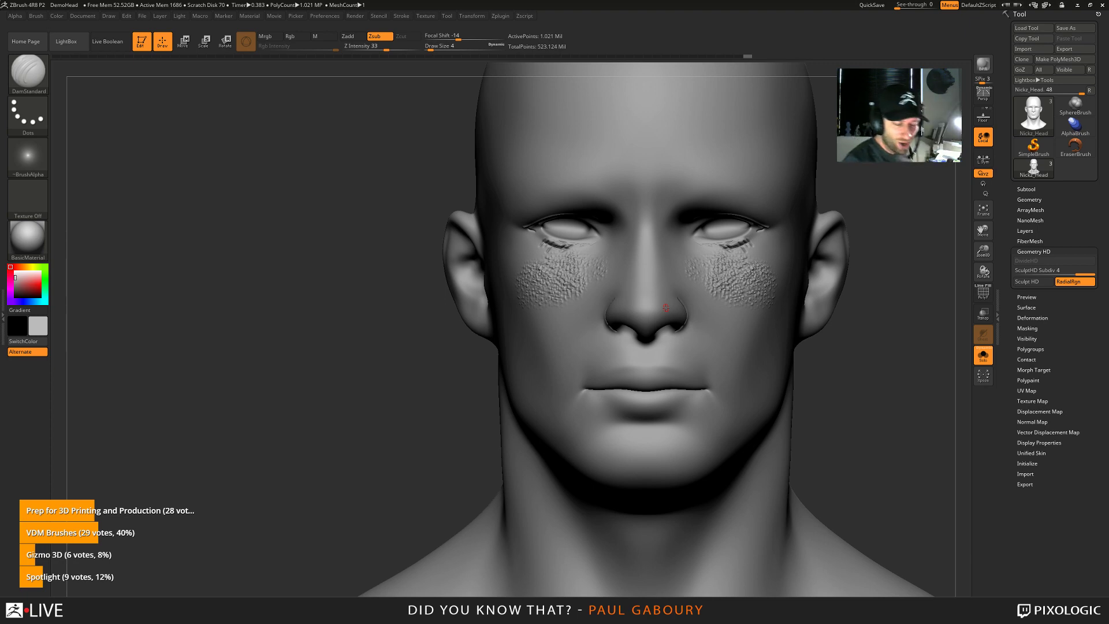
# Turn off the radial region option, hide the back of the head and enter HD sculpting around the nose
pyautogui.click(1072, 283)
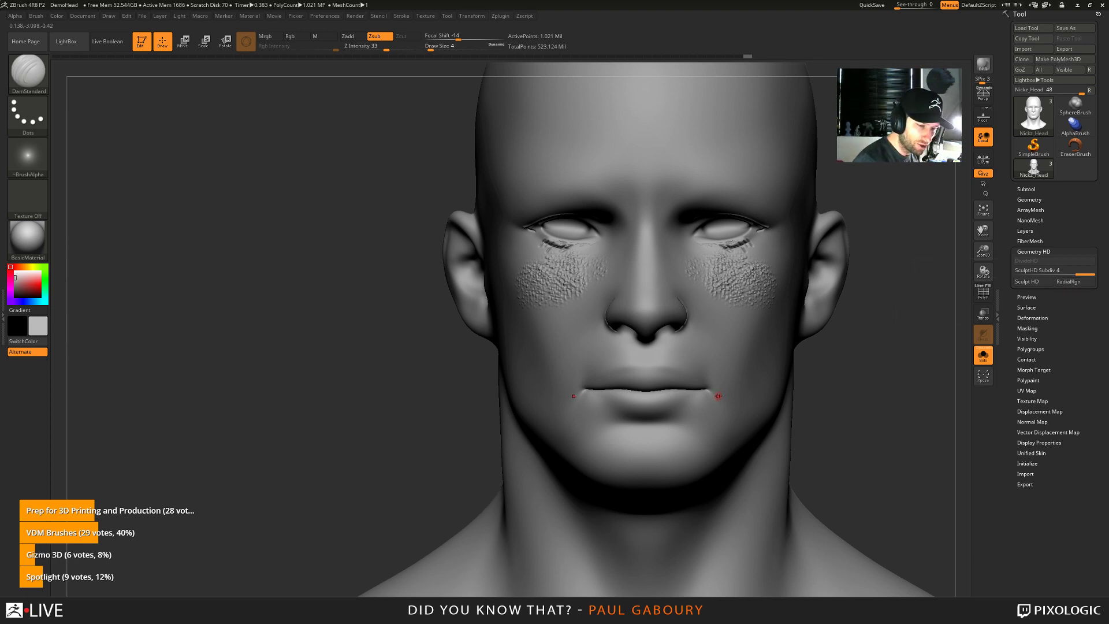
pyautogui.moveTo(718, 396)
pyautogui.mouseDown(button='right')
pyautogui.moveTo(764, 393)
pyautogui.moveTo(762, 419)
pyautogui.moveTo(722, 439)
pyautogui.mouseUp(button='right')
pyautogui.keyDown('ctrl'); pyautogui.keyDown('shift'); pyautogui.moveTo(397, 224); pyautogui.dragTo(566, 533); pyautogui.keyUp('shift'); pyautogui.keyUp('ctrl')
pyautogui.moveTo(734, 467); pyautogui.dragTo(618, 399, button='right')
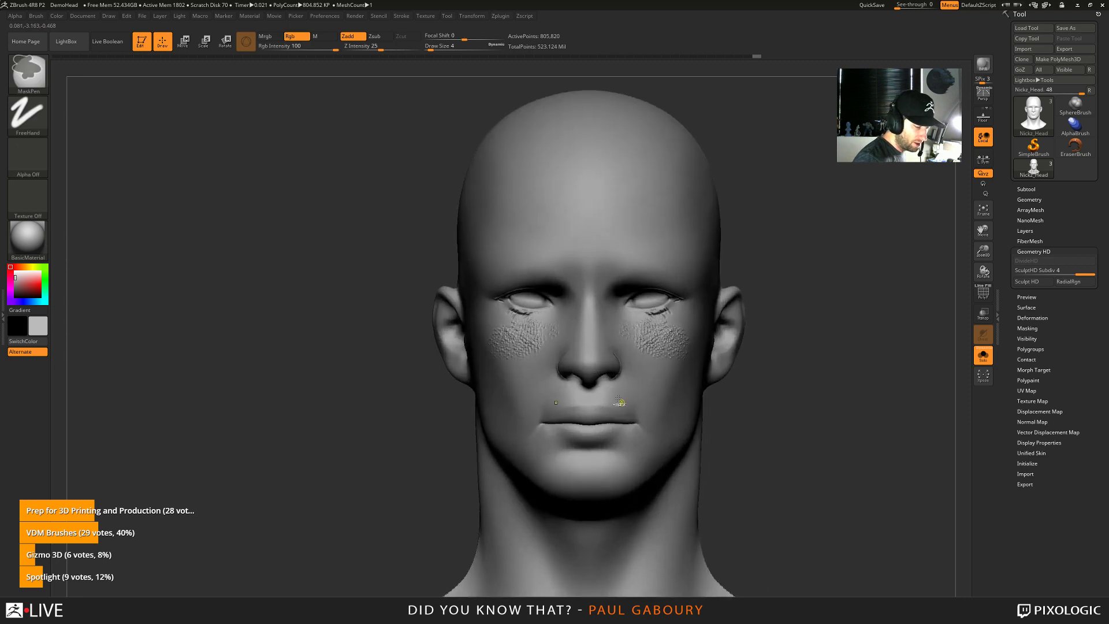
pyautogui.press('a')
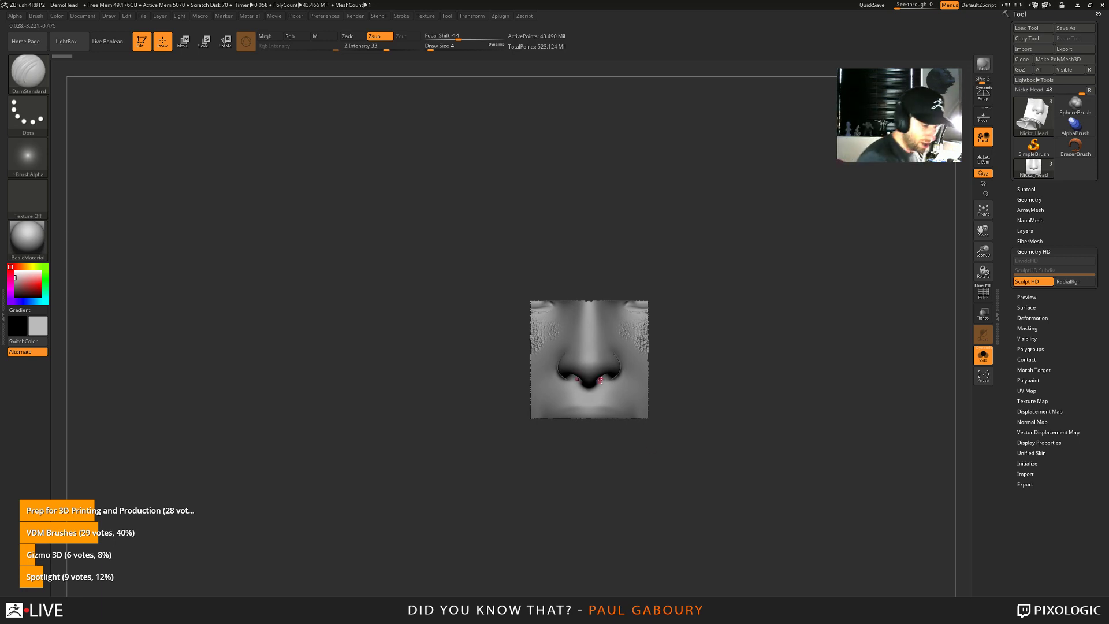
# Inspect the square nose region at an angle, leave HD sculpting and return the full head to the front view
pyautogui.moveTo(589, 360); pyautogui.dragTo(636, 393, button='right')
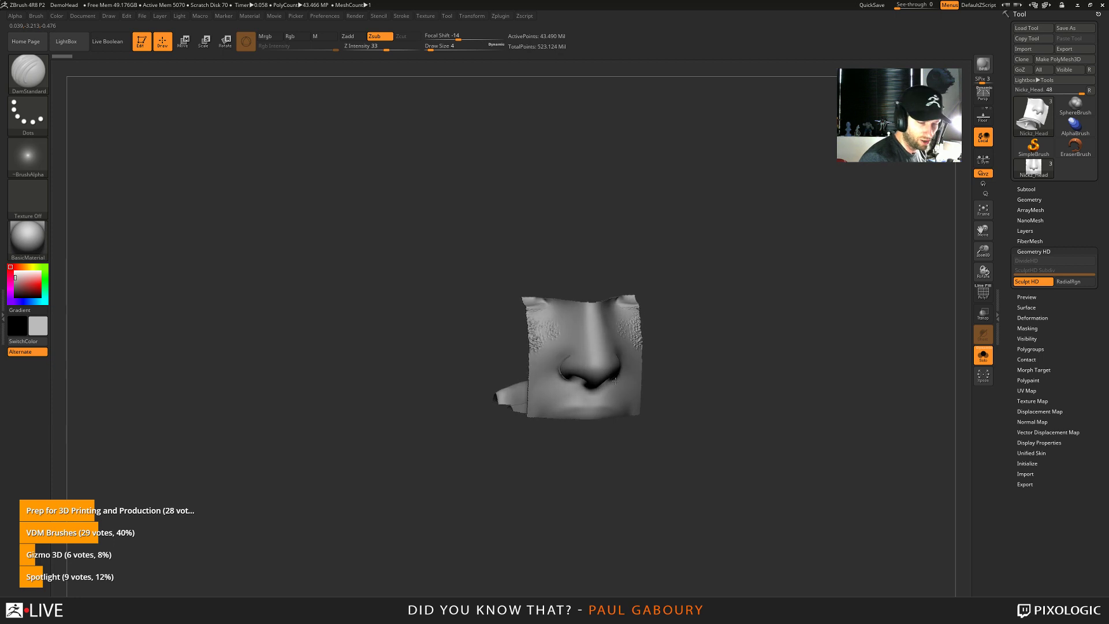
pyautogui.moveTo(638, 447); pyautogui.dragTo(626, 409, button='right')
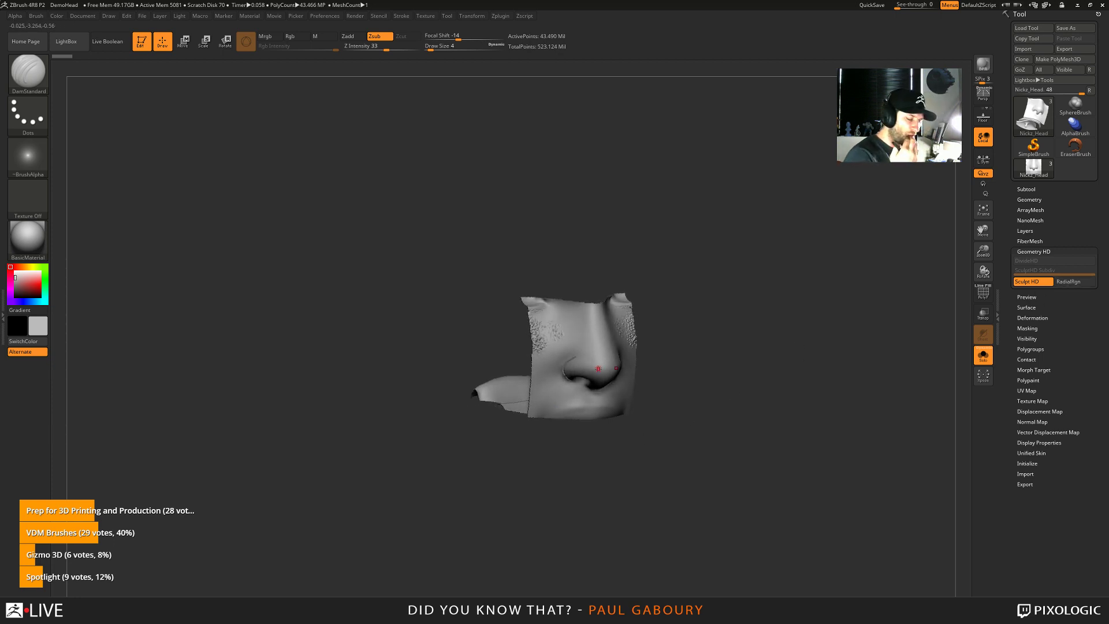
pyautogui.hotkey('ctrl', 'd')
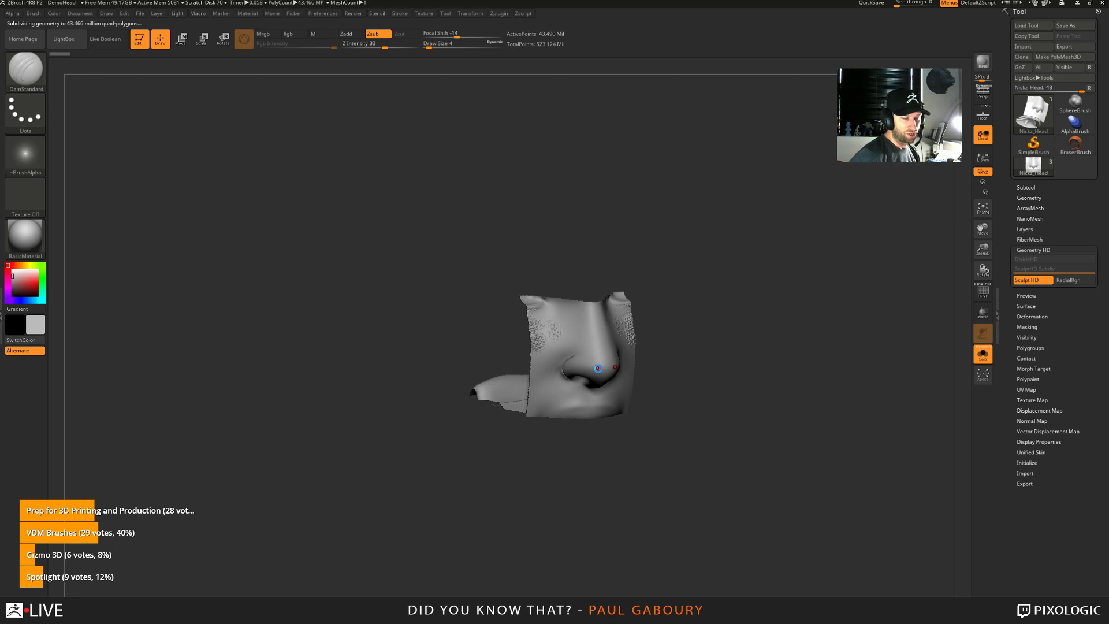
pyautogui.press('a')
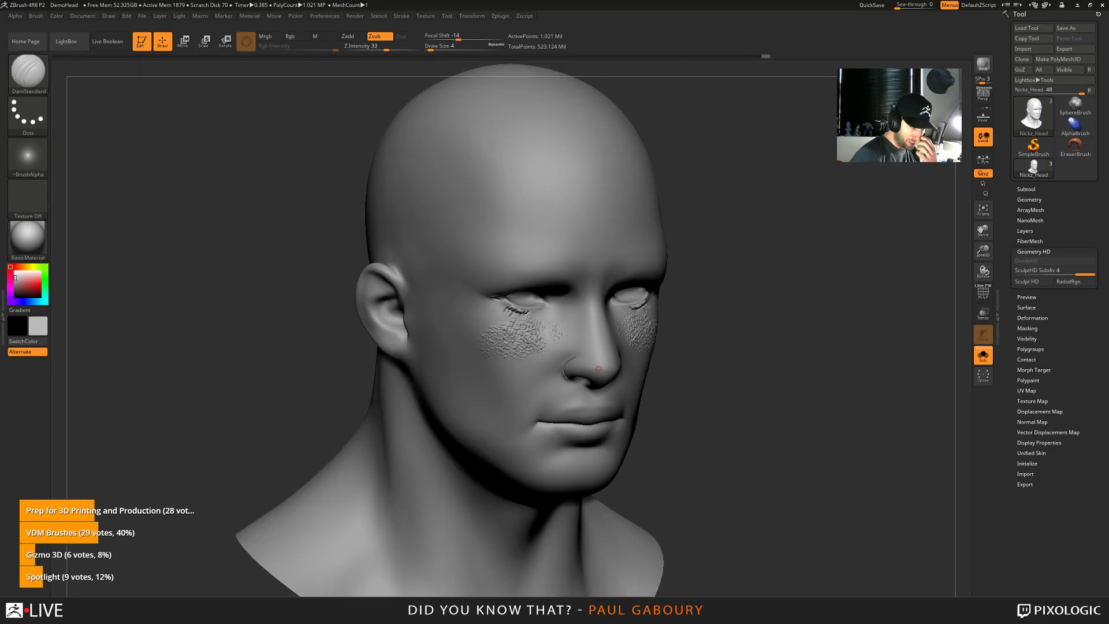
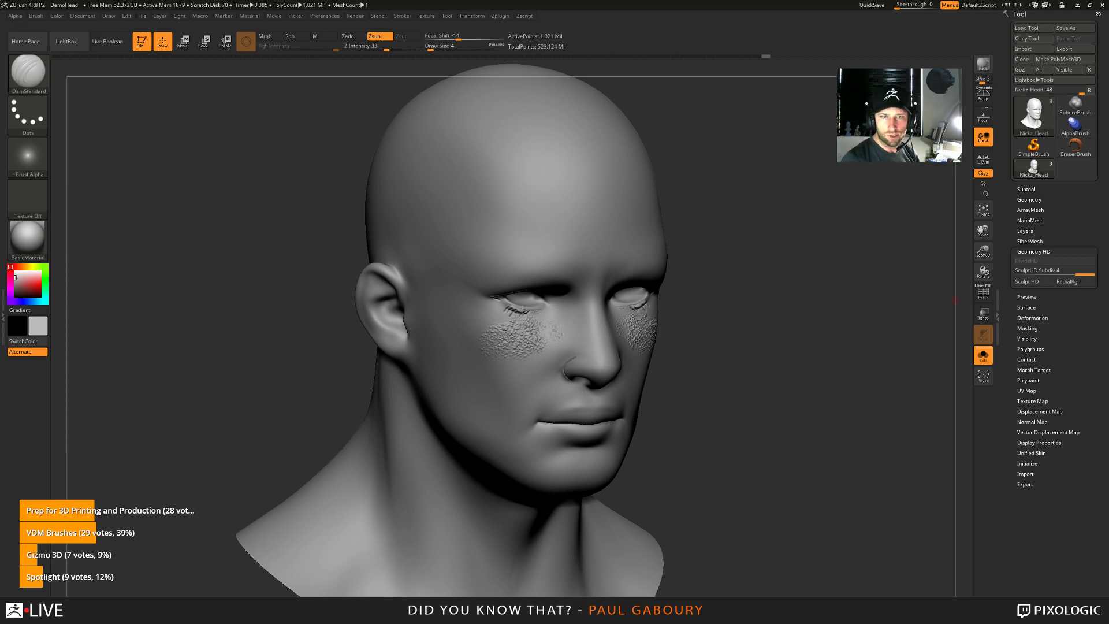
pyautogui.moveTo(696, 465)
pyautogui.keyDown('shift'); pyautogui.mouseDown()
pyautogui.moveTo(653, 448)
pyautogui.moveTo(645, 341)
pyautogui.moveTo(715, 393)
pyautogui.moveTo(624, 326)
pyautogui.mouseUp(); pyautogui.keyUp('shift')
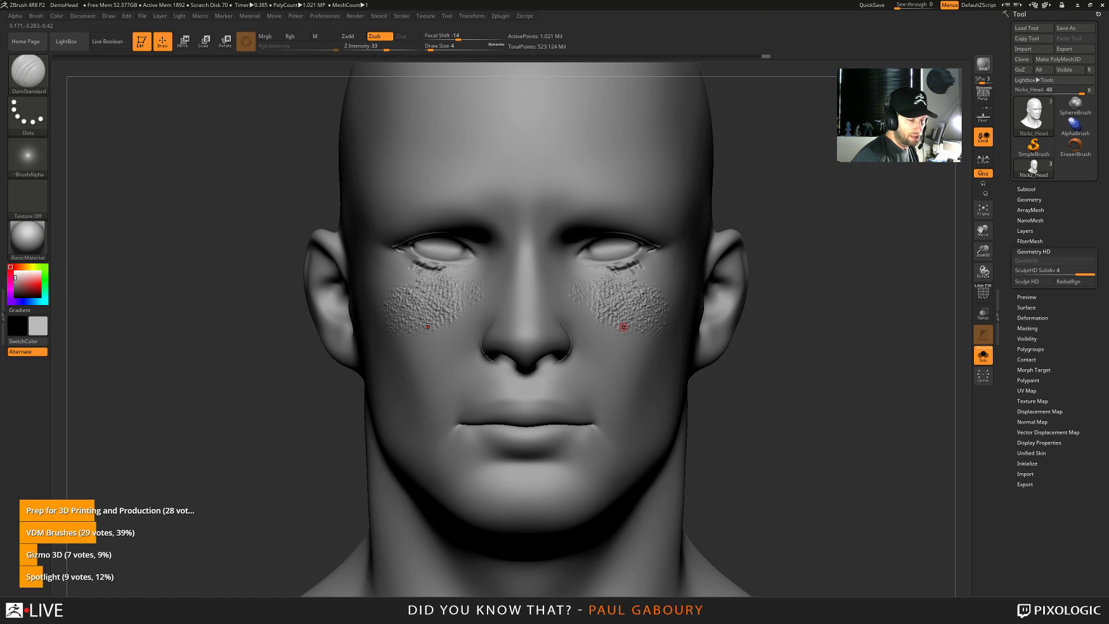
# Check the polygroups around the eyes and across the face with the wireframe display, and switch it off again
pyautogui.keyDown('alt'); pyautogui.moveTo(608, 325); pyautogui.dragTo(609, 387, button='right'); pyautogui.keyUp('alt')
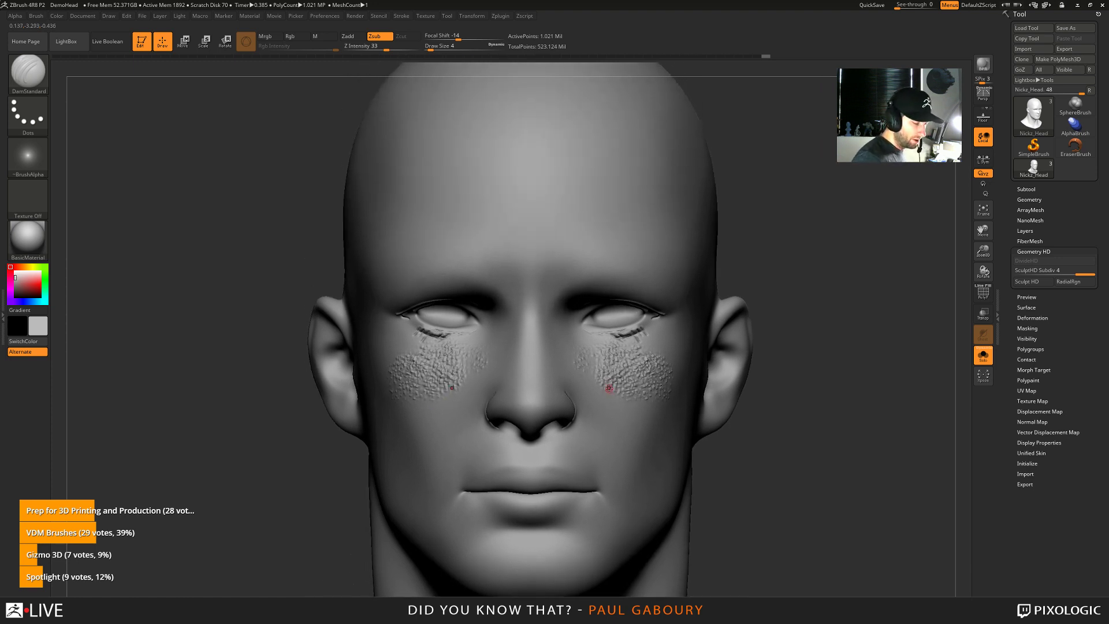
pyautogui.hotkey('shift', 'f')
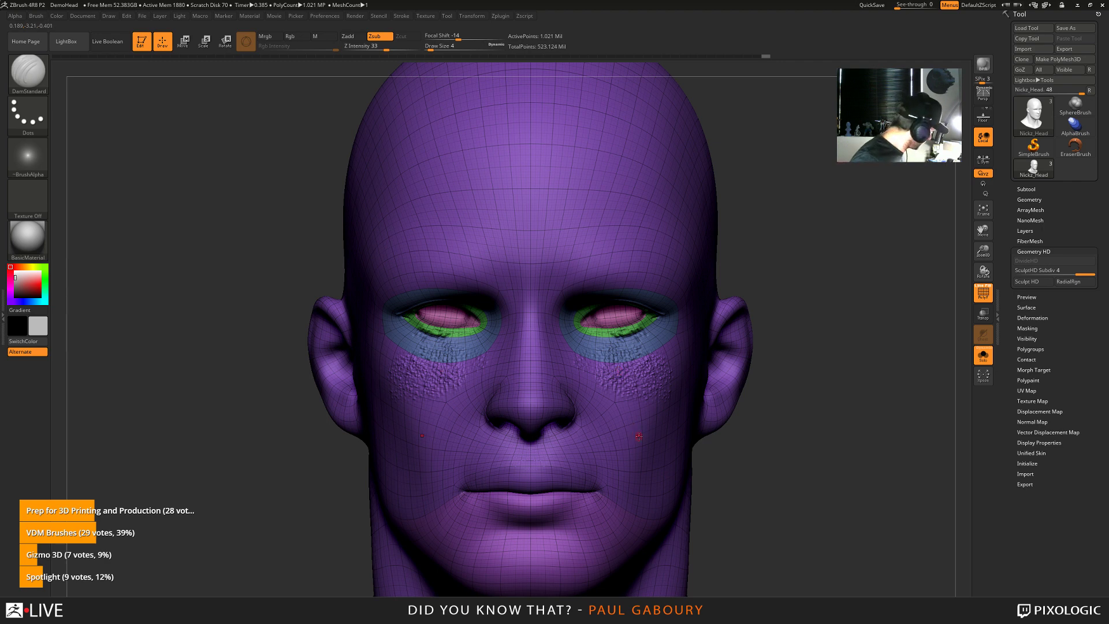
pyautogui.press('f')
pyautogui.hotkey('shift', 'f')
# Turn the head to a three-quarter view, switch on perspective and run a best-preview render
pyautogui.moveTo(621, 418); pyautogui.dragTo(673, 426, button='right')
pyautogui.moveTo(673, 427)
pyautogui.keyDown('alt'); pyautogui.mouseDown(button='right')
pyautogui.moveTo(654, 402)
pyautogui.moveTo(645, 433)
pyautogui.moveTo(659, 418)
pyautogui.mouseUp(button='right'); pyautogui.keyUp('alt')
pyautogui.moveTo(665, 415); pyautogui.dragTo(668, 401)
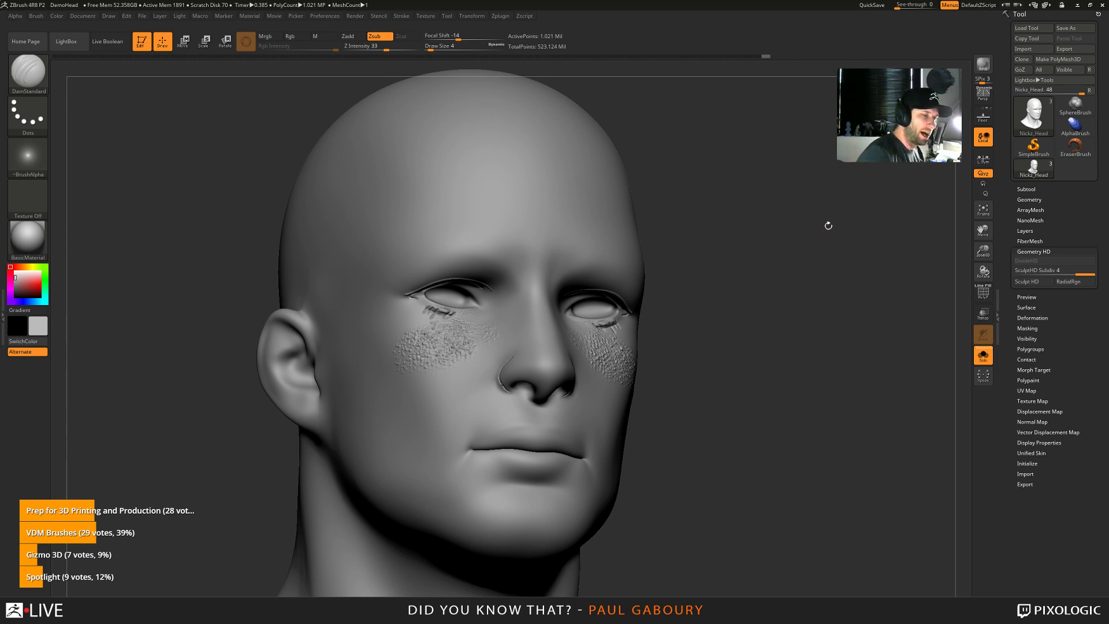
pyautogui.click(984, 96)
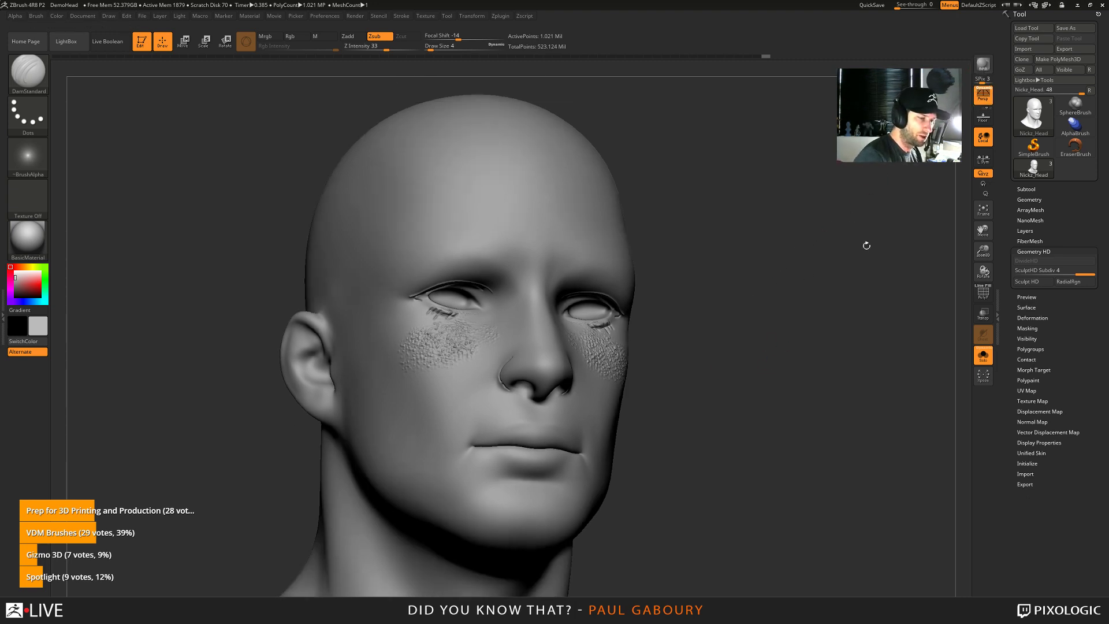
pyautogui.click(984, 65)
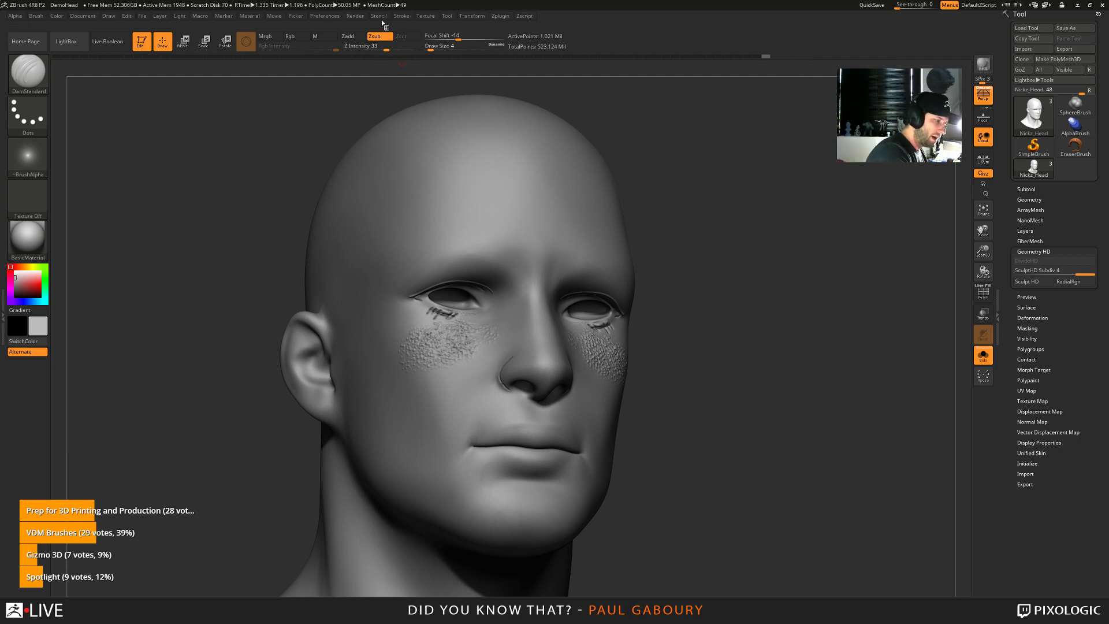
# Set the BPR shadow angle to 5 and the shadow rays to 50
pyautogui.click(356, 16)
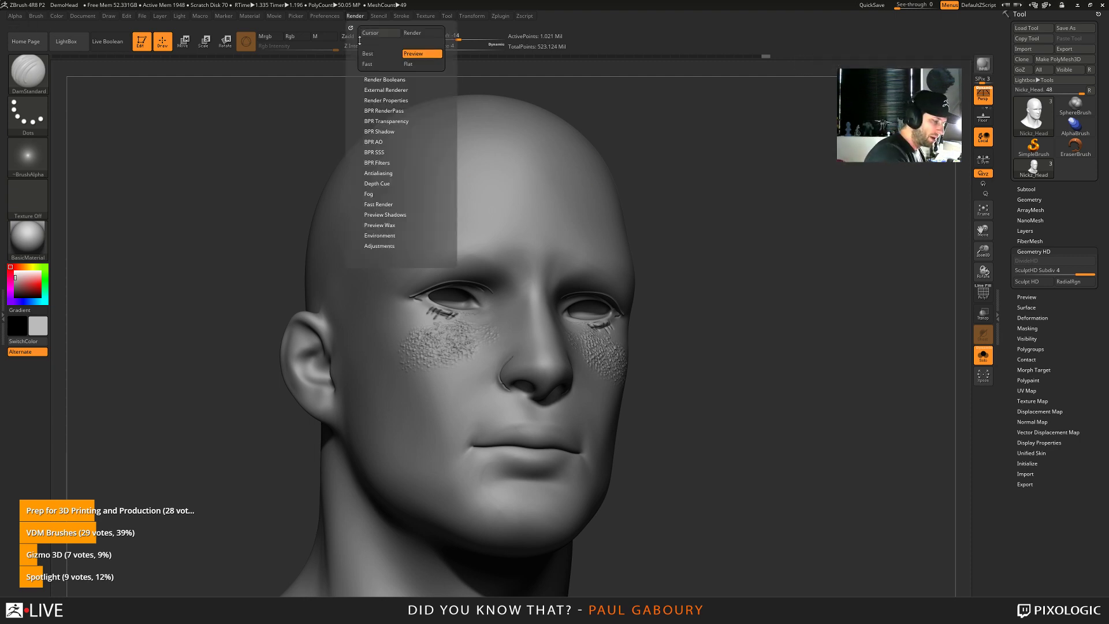
pyautogui.click(379, 131)
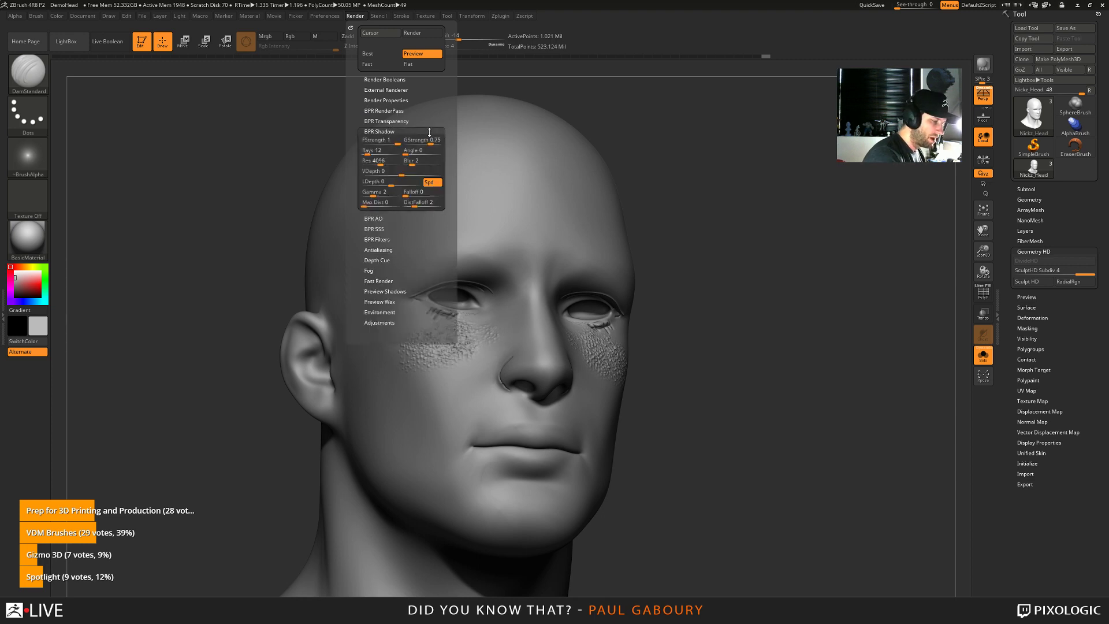
pyautogui.click(404, 154)
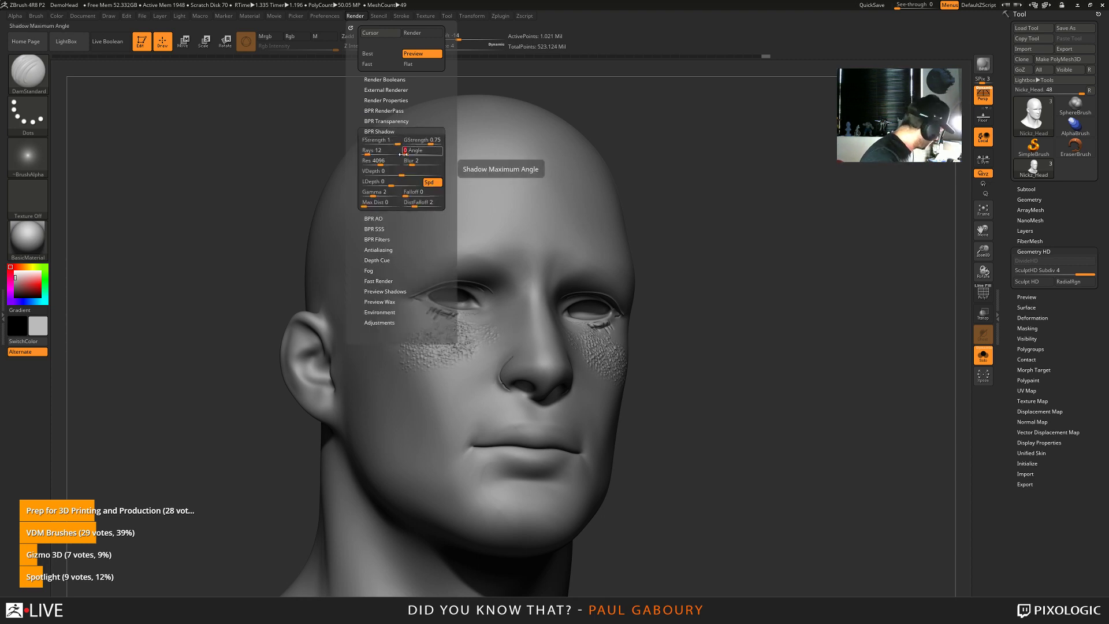
pyautogui.write('5')
pyautogui.click(367, 152)
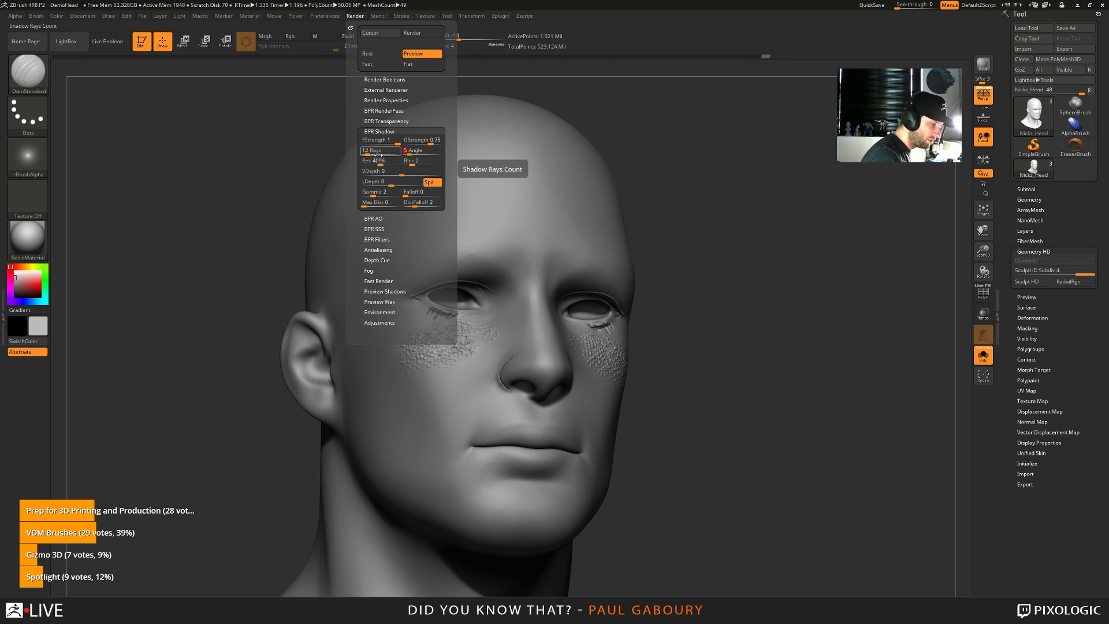
pyautogui.write('21')
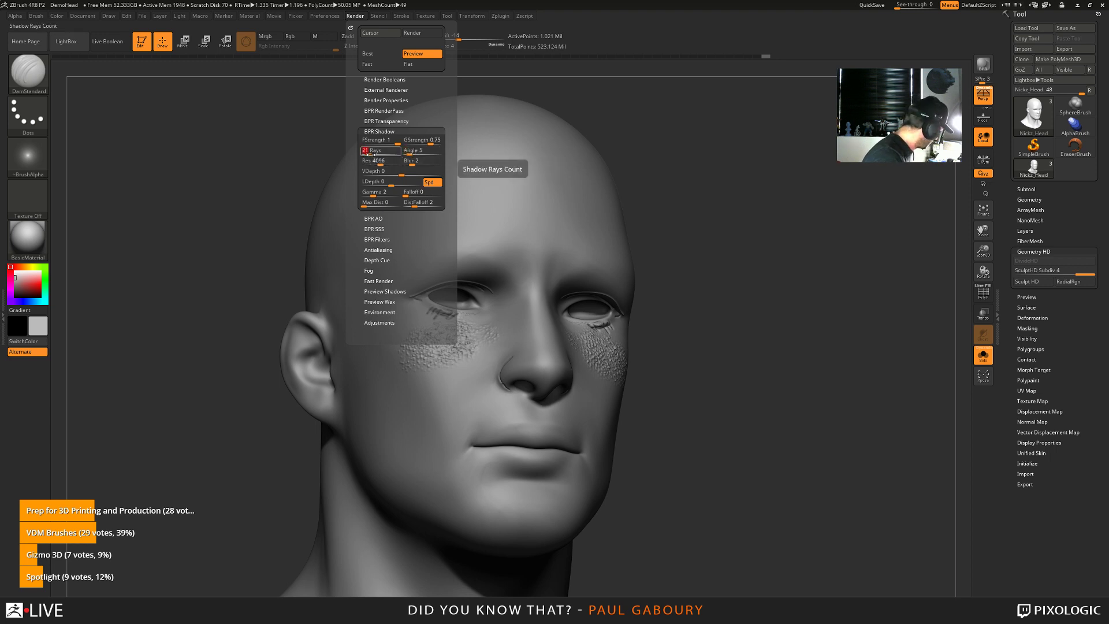
pyautogui.press('BackSpace')
pyautogui.press('BackSpace')
pyautogui.write('50')
pyautogui.click(384, 162)
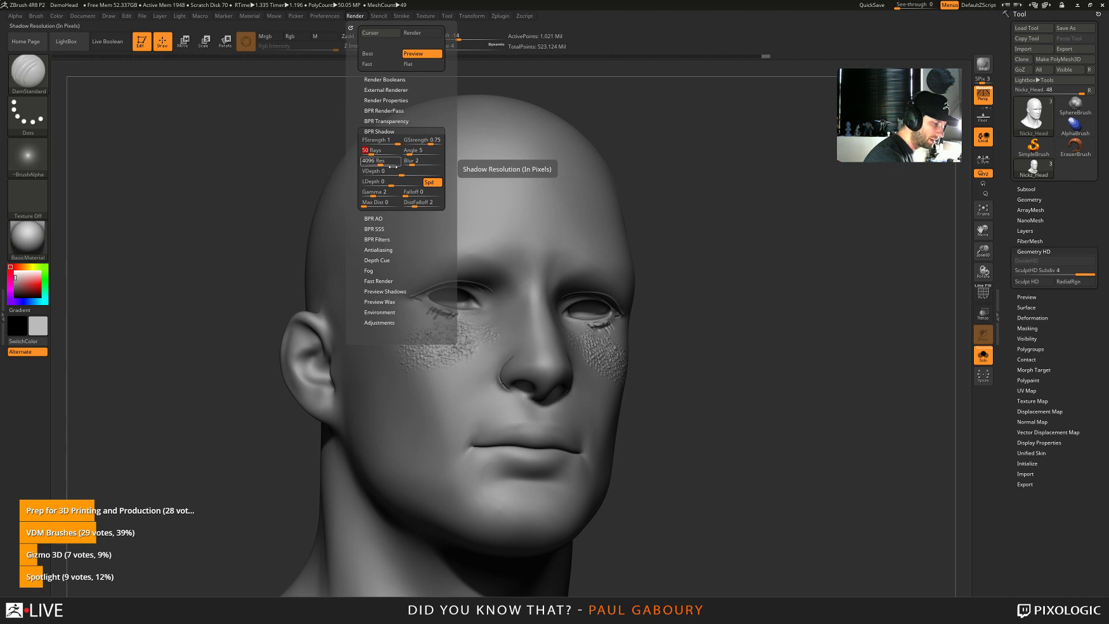
# Set the BPR global shadow strength to 0.6 and render the head again
pyautogui.click(393, 141)
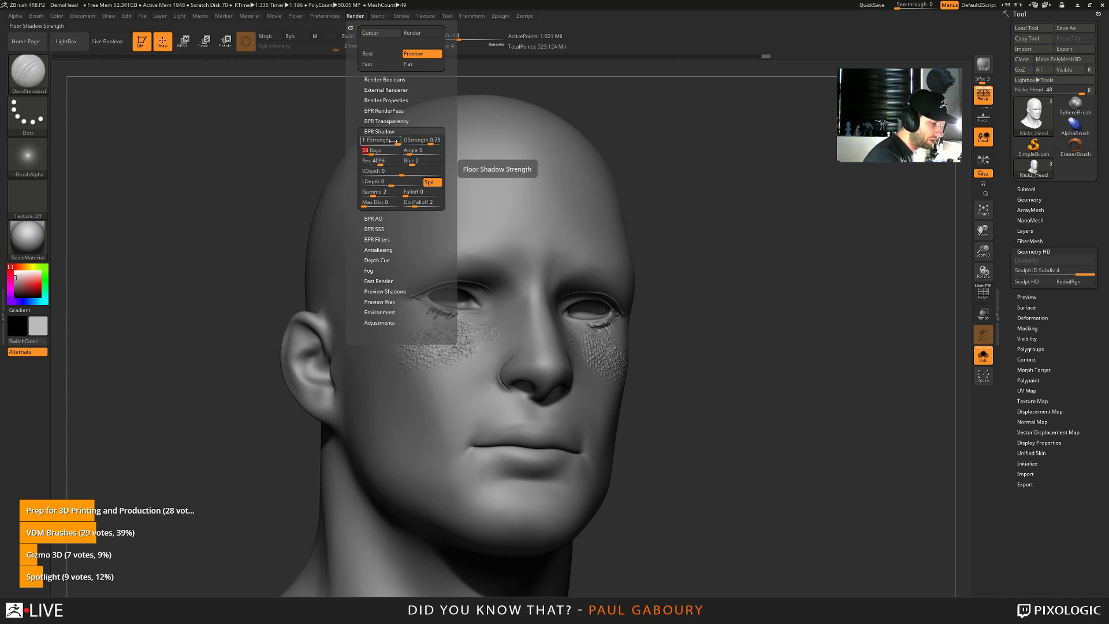
pyautogui.click(428, 141)
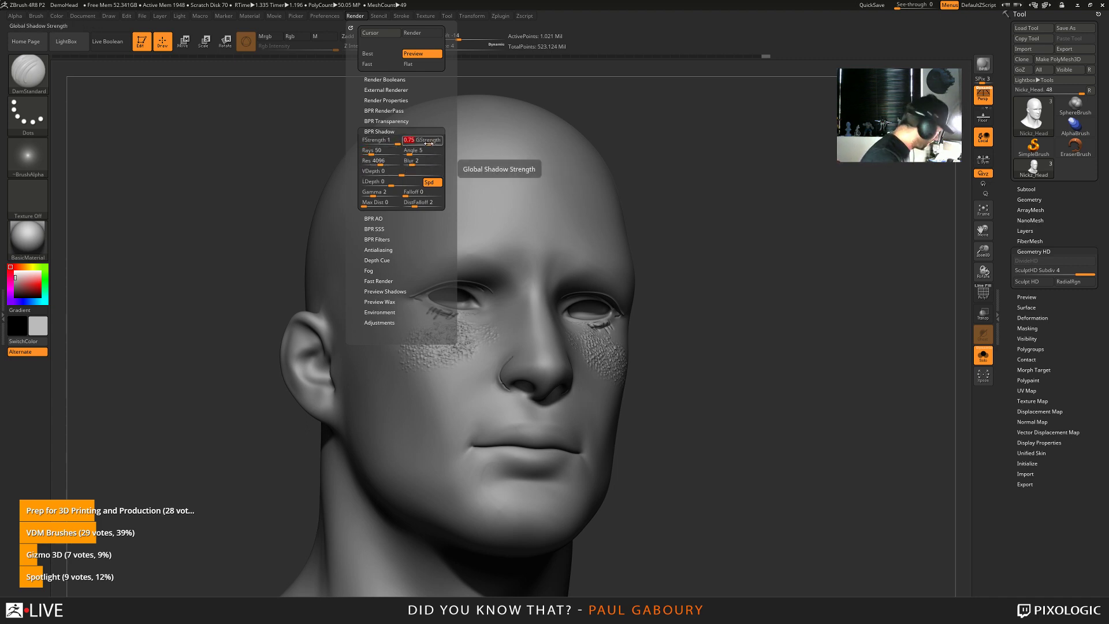
pyautogui.write('1')
pyautogui.press('Return')
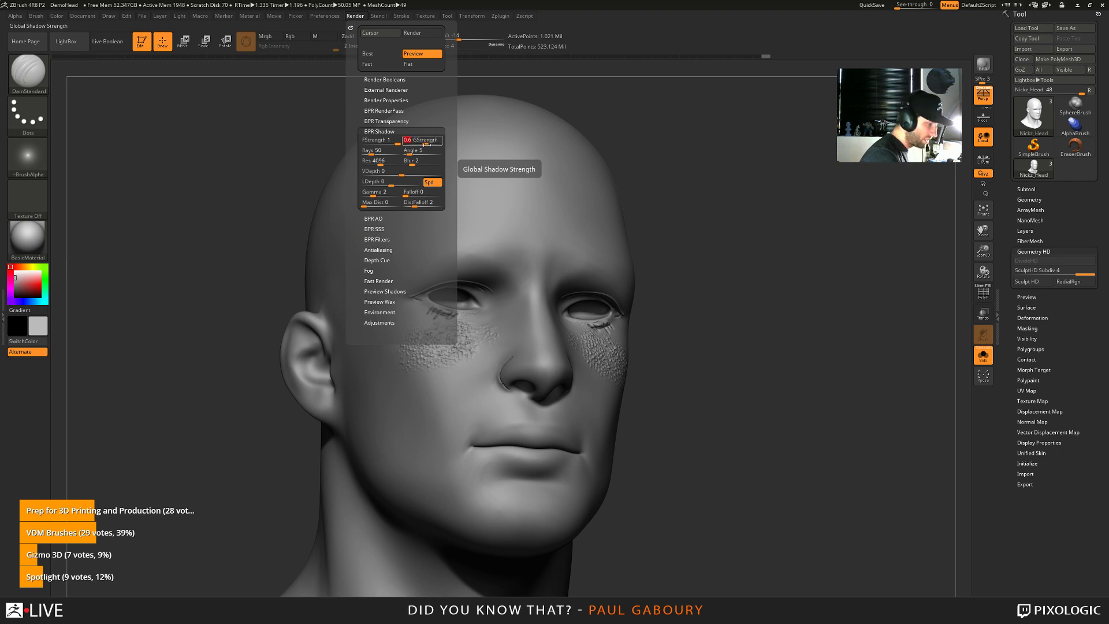
pyautogui.click(984, 65)
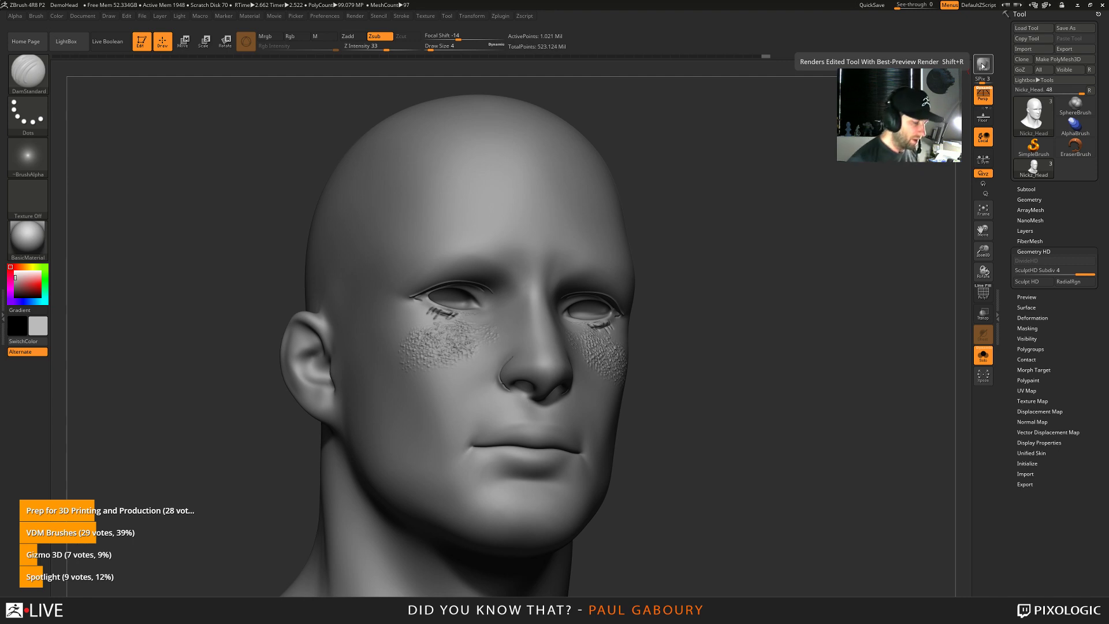
# Activate HDGeometry in the render properties and run a best-preview render of the head
pyautogui.click(355, 16)
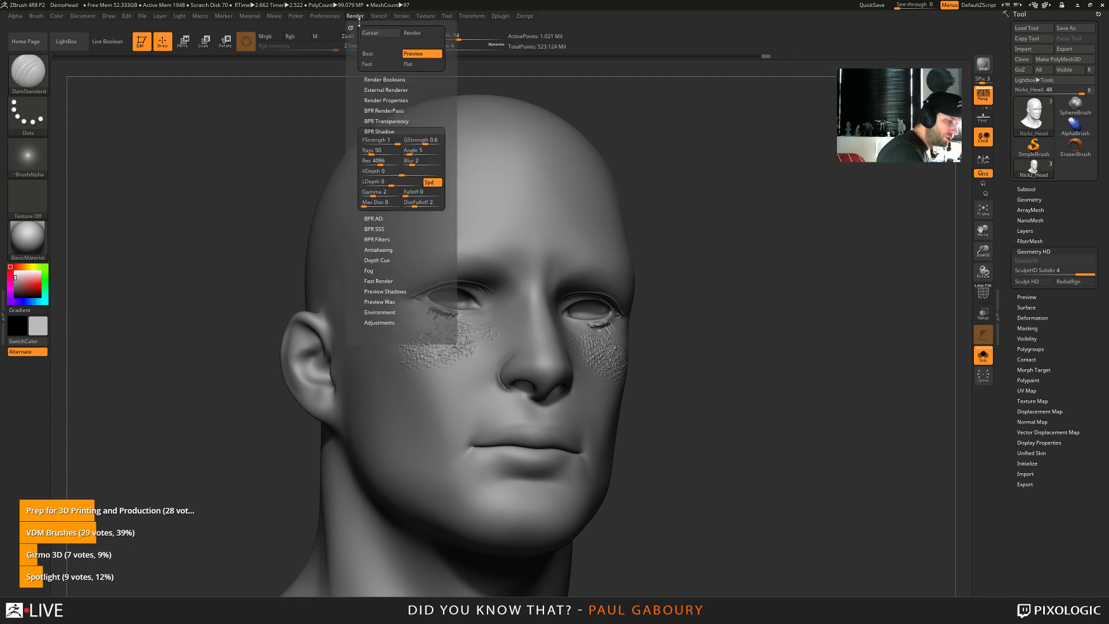
pyautogui.click(388, 128)
pyautogui.click(398, 101)
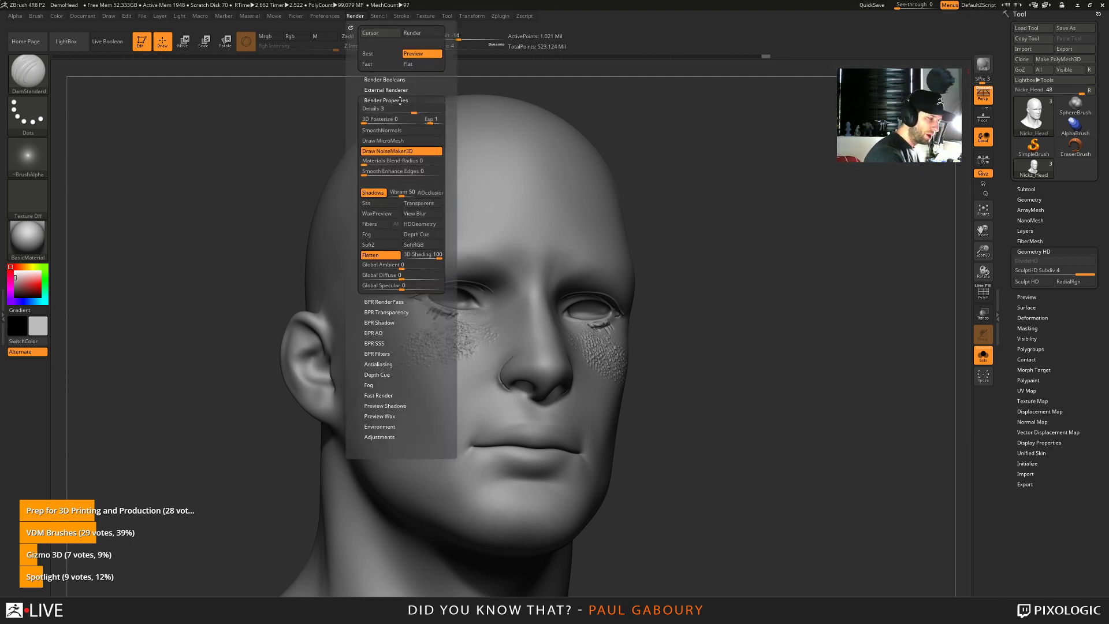
pyautogui.click(420, 224)
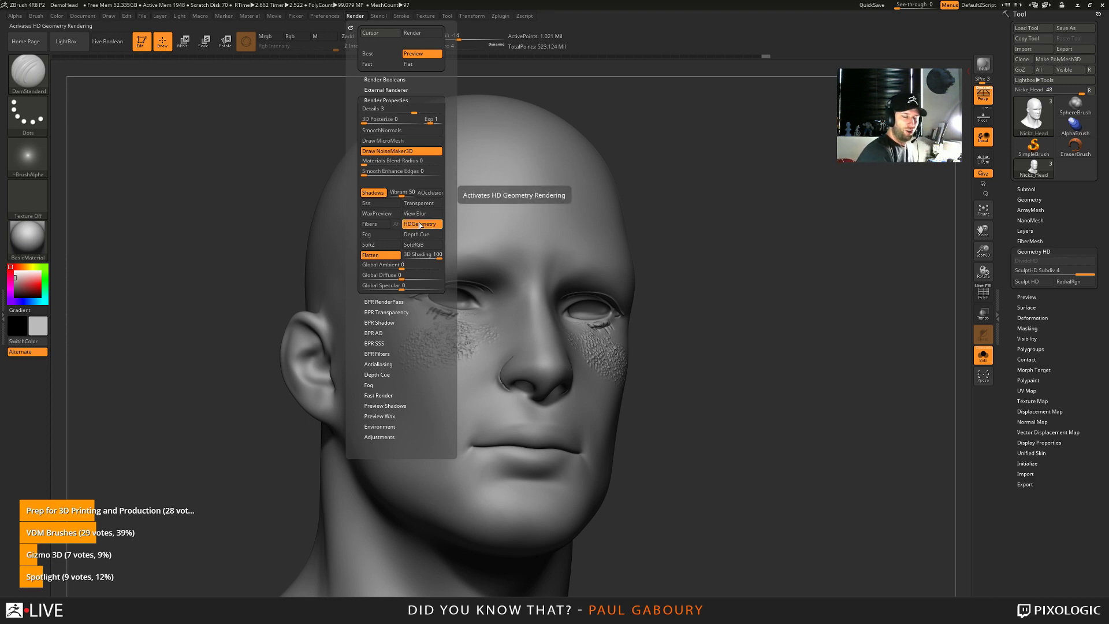
pyautogui.click(984, 66)
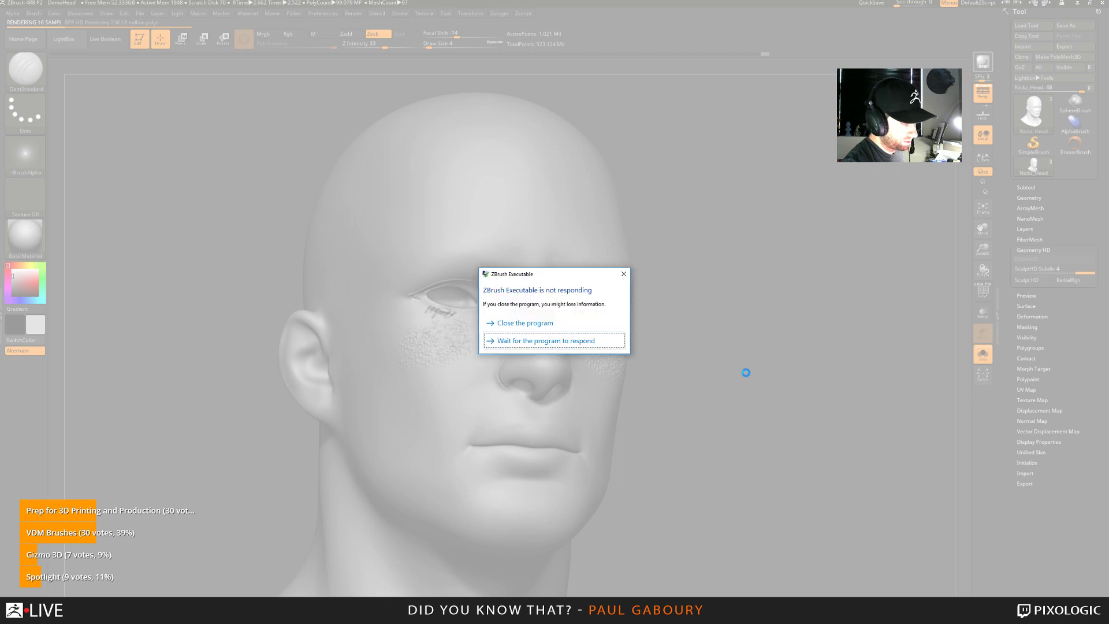
# Force the unresponsive program to close, restart it and open the DemoHead project
pyautogui.click(510, 325)
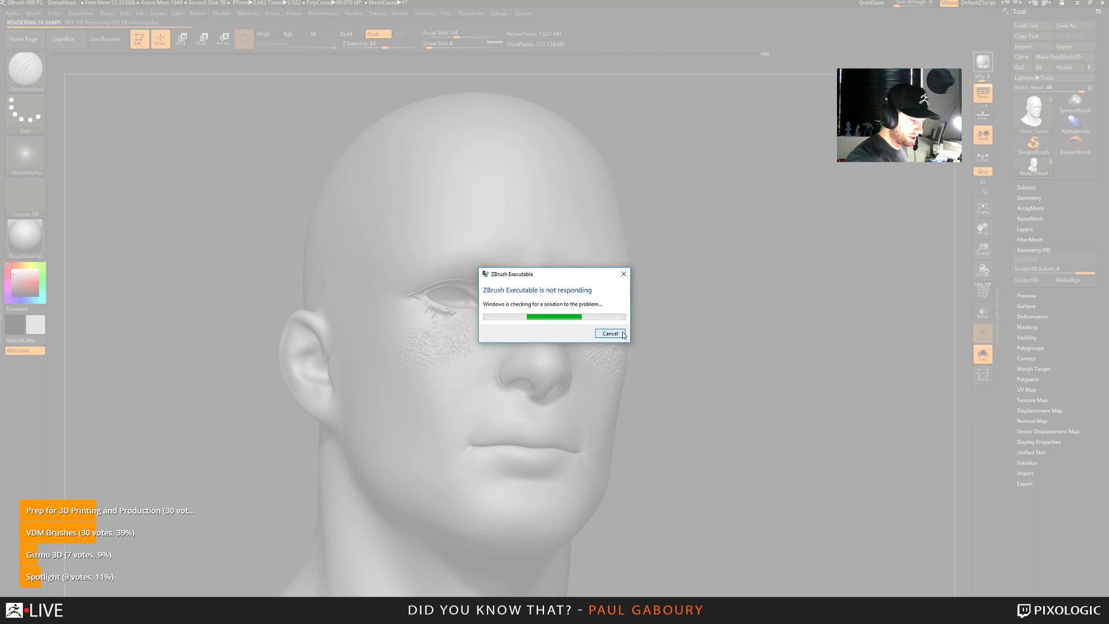
pyautogui.click(610, 334)
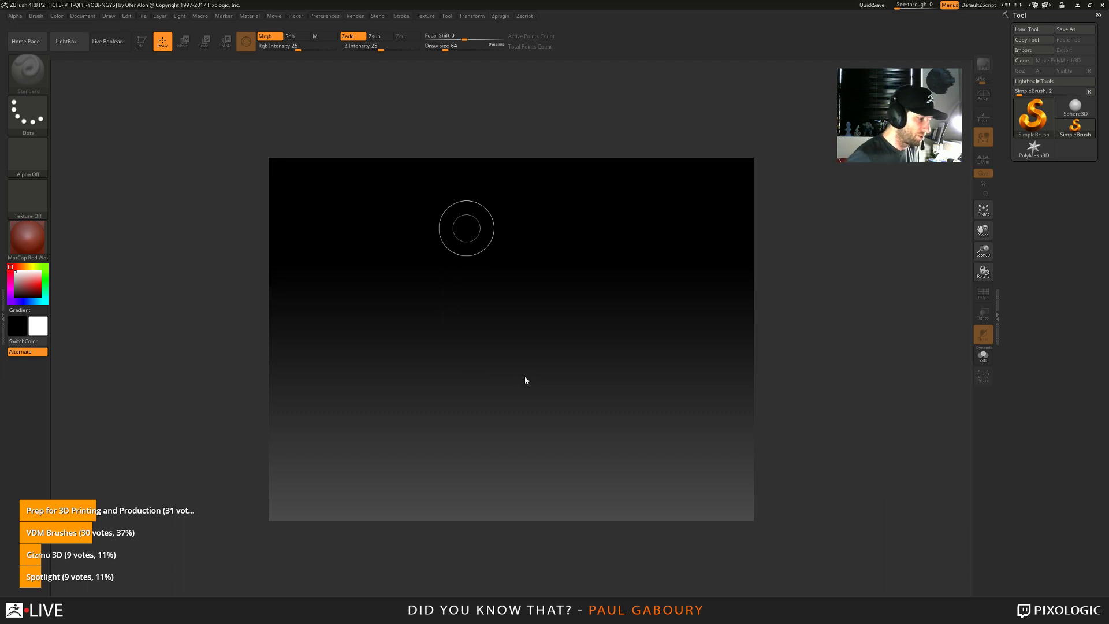
pyautogui.doubleClick(330, 171)
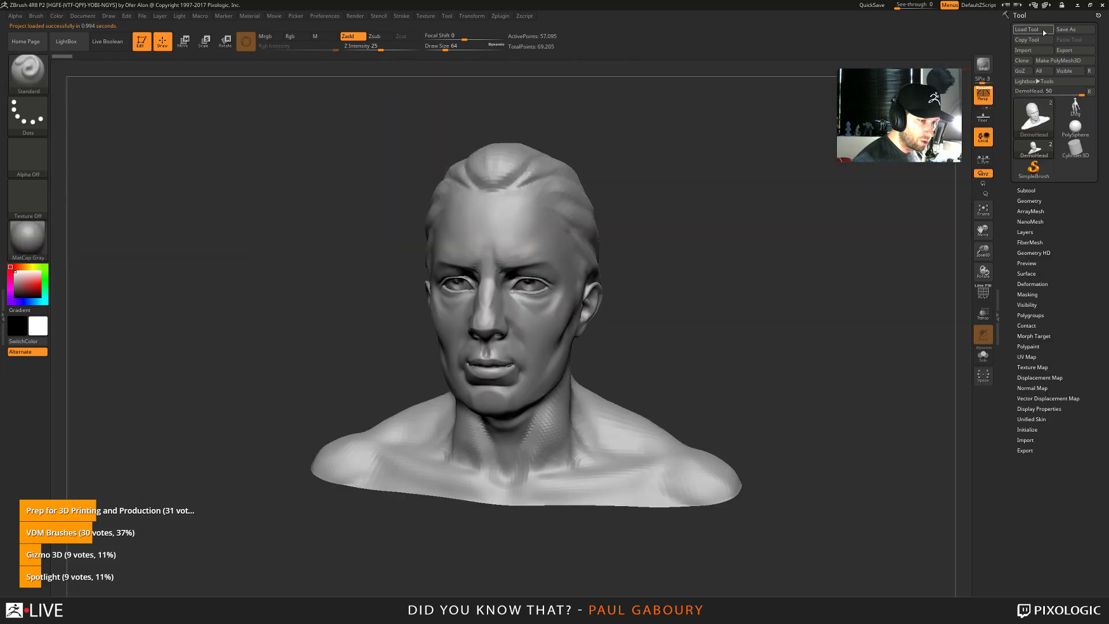
# Load the Nickz_Head tool into the canvas and set the brush draw size to 33
pyautogui.click(1031, 30)
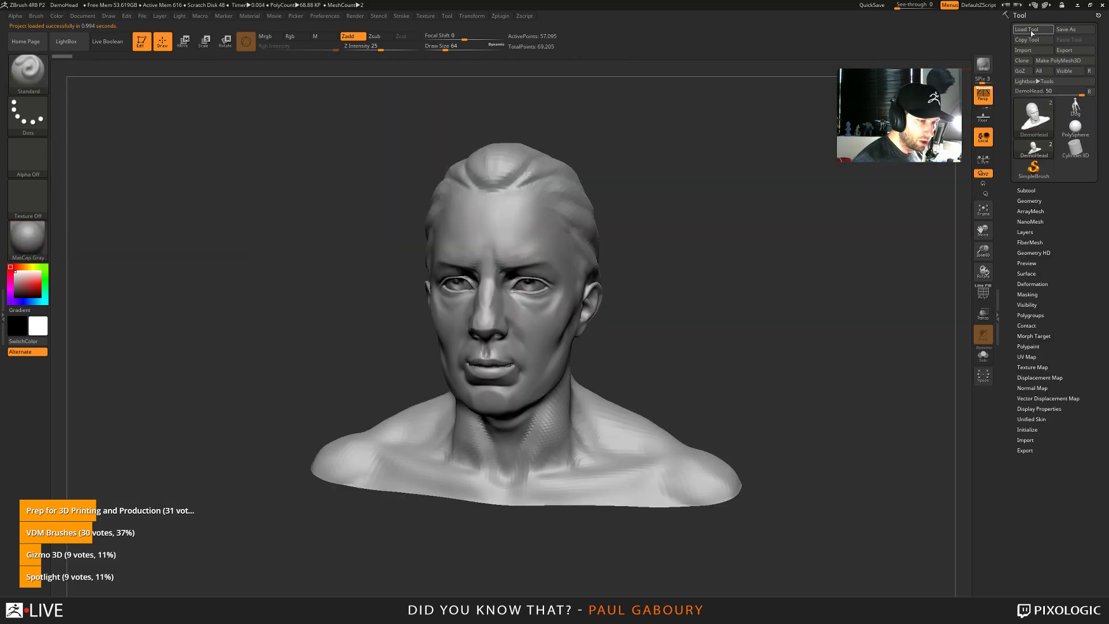
pyautogui.press('Escape')
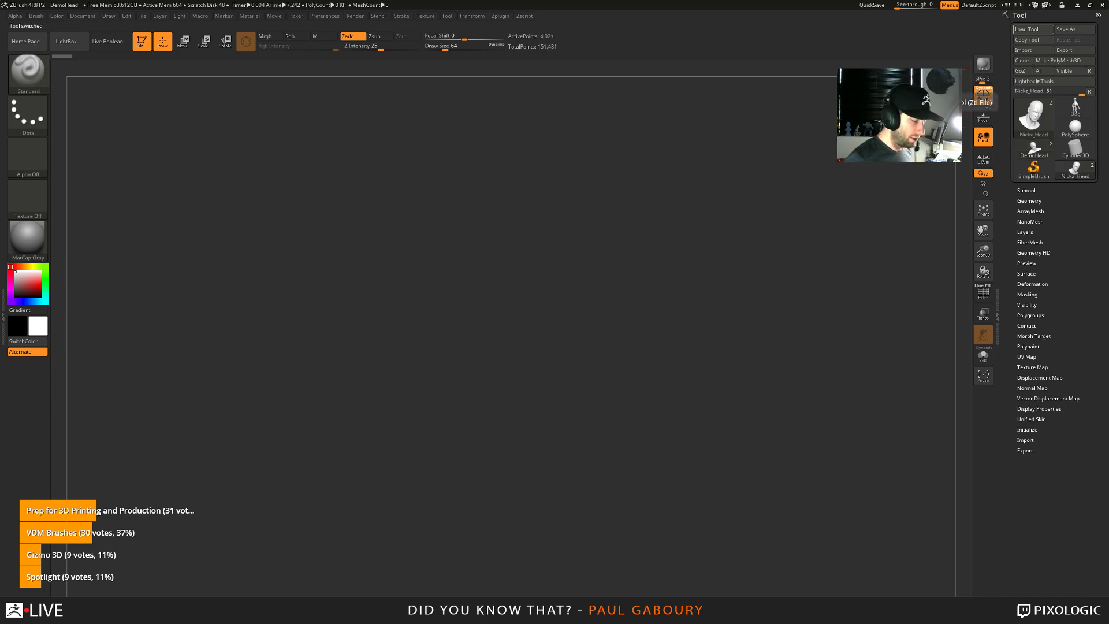
pyautogui.moveTo(641, 457)
pyautogui.mouseDown()
pyautogui.moveTo(679, 366)
pyautogui.moveTo(651, 400)
pyautogui.mouseUp()
pyautogui.press('s')
pyautogui.click(676, 383)
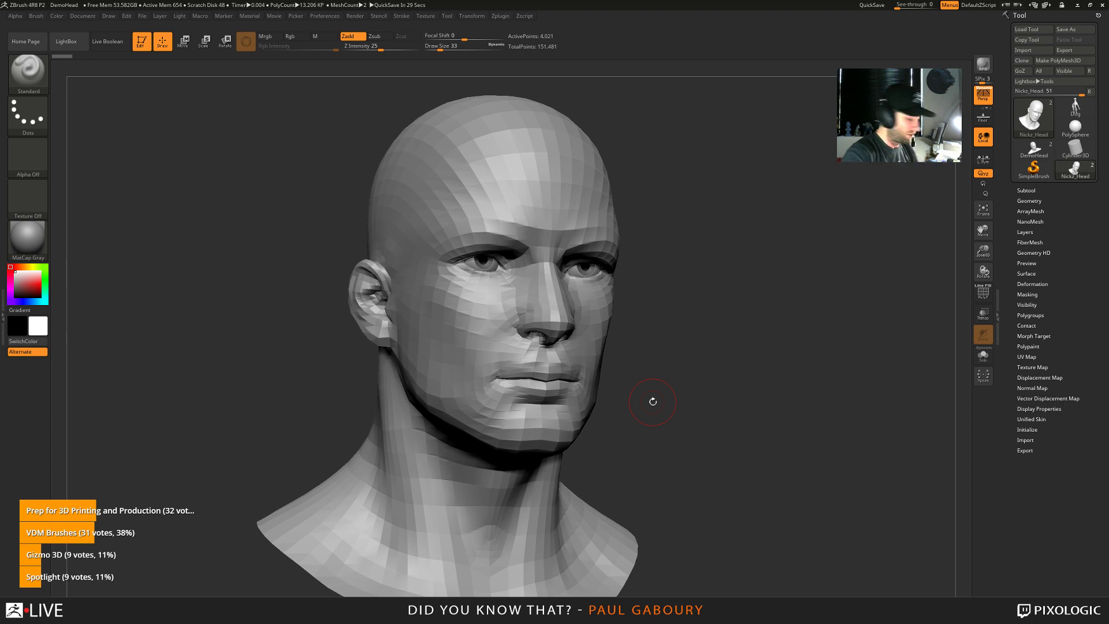
# Show the polygroups, isolate the inner eyelid rims of both eyes, merge them into one polygroup and unhide the whole head
pyautogui.hotkey('shift', 'f')
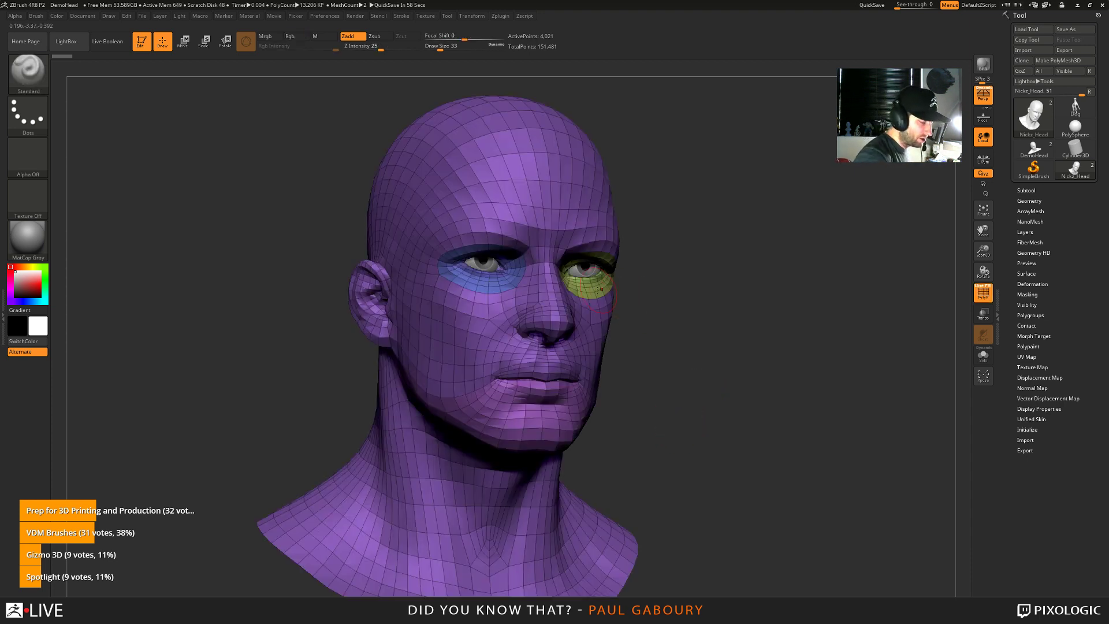
pyautogui.keyDown('ctrl'); pyautogui.moveTo(592, 284); pyautogui.dragTo(664, 305, button='right'); pyautogui.keyUp('ctrl')
pyautogui.moveTo(604, 285); pyautogui.dragTo(720, 293, button='right')
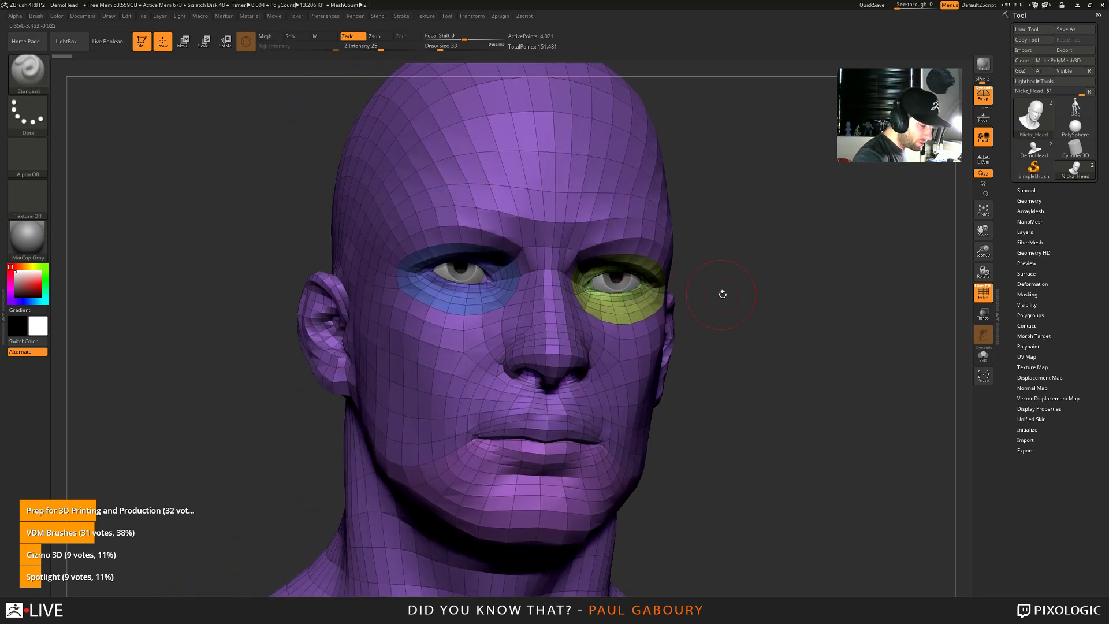
pyautogui.hotkey('ctrl', 'shift')
pyautogui.keyDown('ctrl'); pyautogui.keyDown('shift'); pyautogui.click(624, 298); pyautogui.keyUp('shift'); pyautogui.keyUp('ctrl')
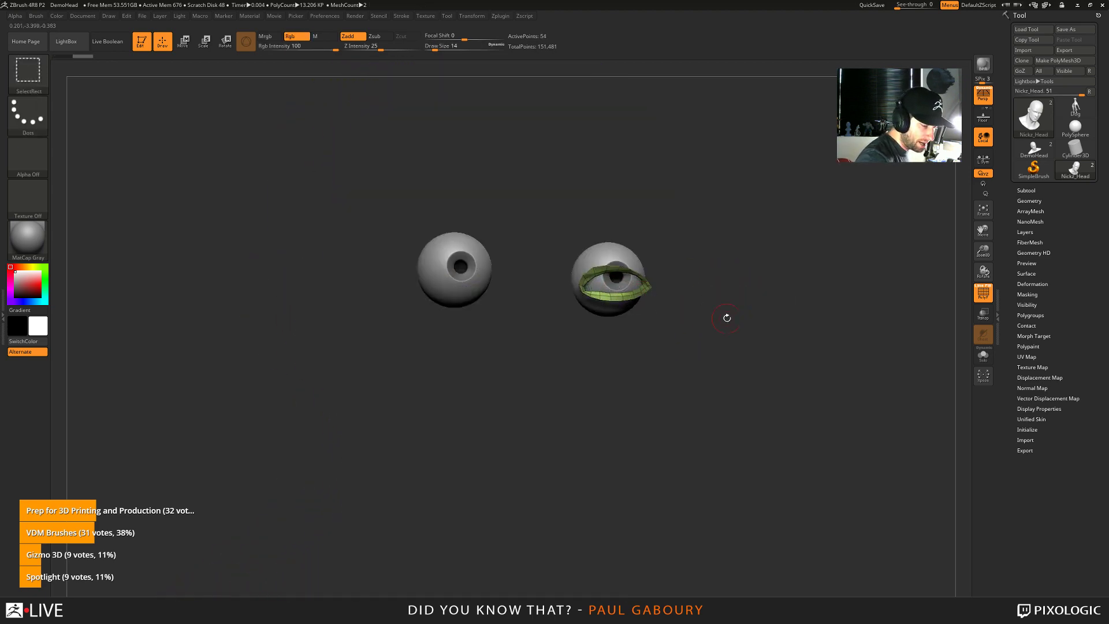
pyautogui.keyDown('ctrl'); pyautogui.keyDown('shift'); pyautogui.click(725, 317); pyautogui.keyUp('shift'); pyautogui.keyUp('ctrl')
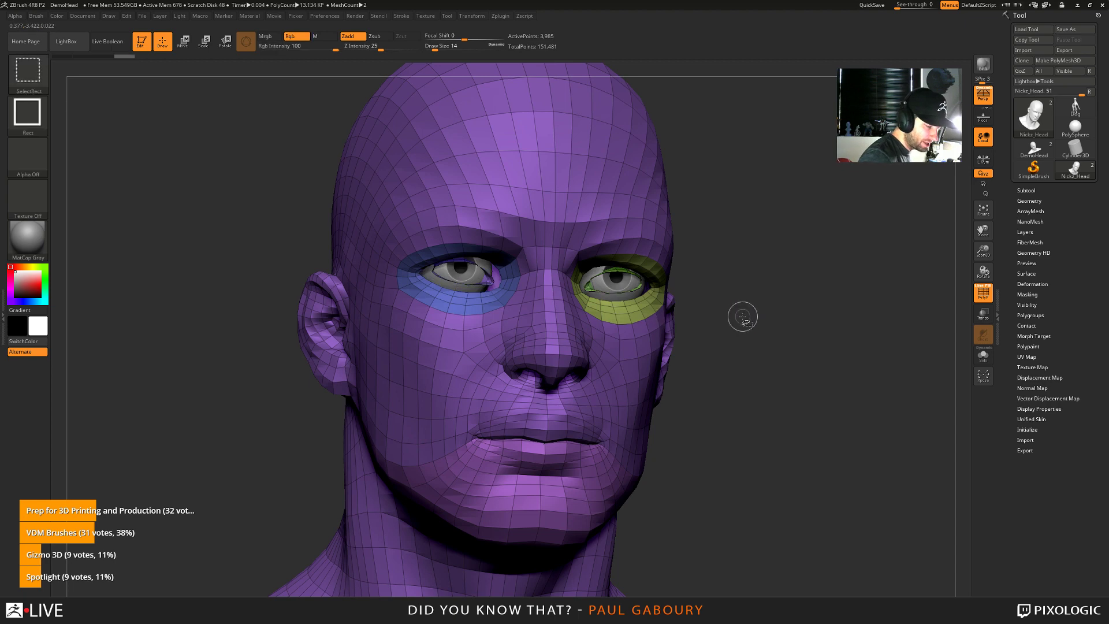
pyautogui.keyDown('ctrl'); pyautogui.keyDown('shift'); pyautogui.click(799, 391); pyautogui.keyUp('shift'); pyautogui.keyUp('ctrl')
pyautogui.hotkey('ctrl', 'w')
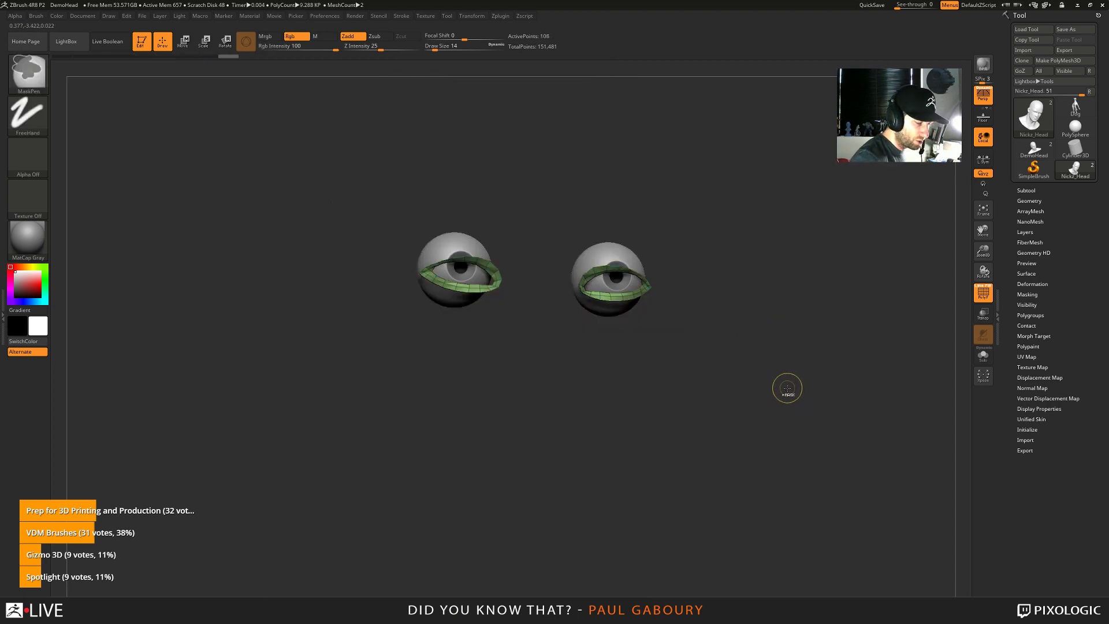
pyautogui.hotkey('ctrl', 'w')
pyautogui.keyDown('ctrl'); pyautogui.keyDown('shift'); pyautogui.click(777, 364); pyautogui.keyUp('shift'); pyautogui.keyUp('ctrl')
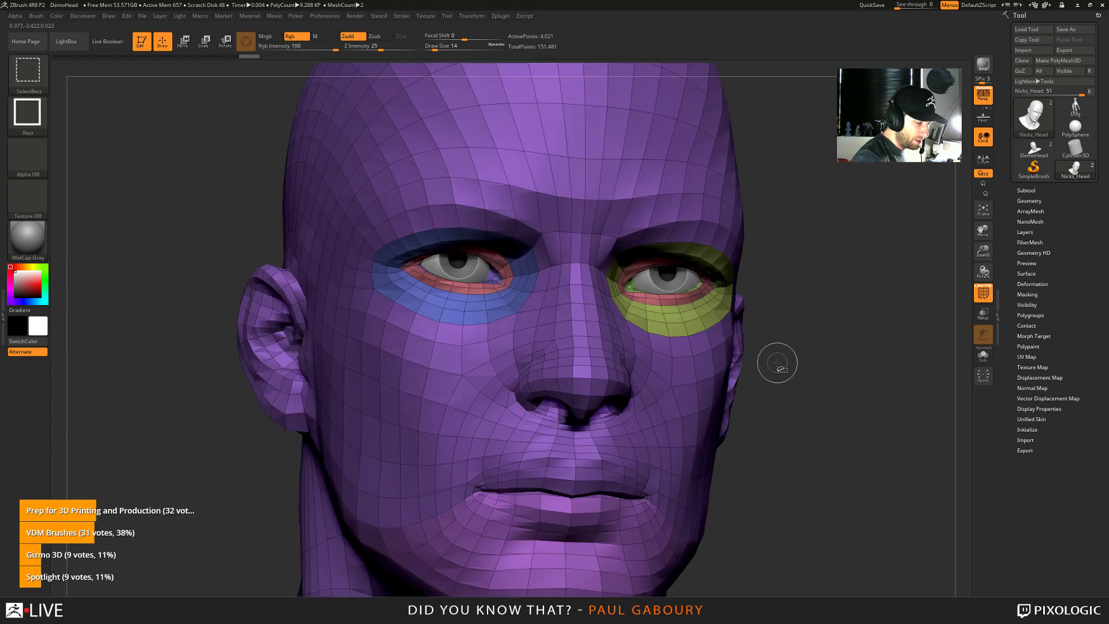
# Isolate the outer rings around both eyes, merge them into one polygroup and unhide the whole head
pyautogui.keyDown('ctrl'); pyautogui.keyDown('shift'); pyautogui.click(700, 319); pyautogui.keyUp('shift'); pyautogui.keyUp('ctrl')
pyautogui.keyDown('ctrl'); pyautogui.keyDown('shift'); pyautogui.click(826, 370); pyautogui.keyUp('shift'); pyautogui.keyUp('ctrl')
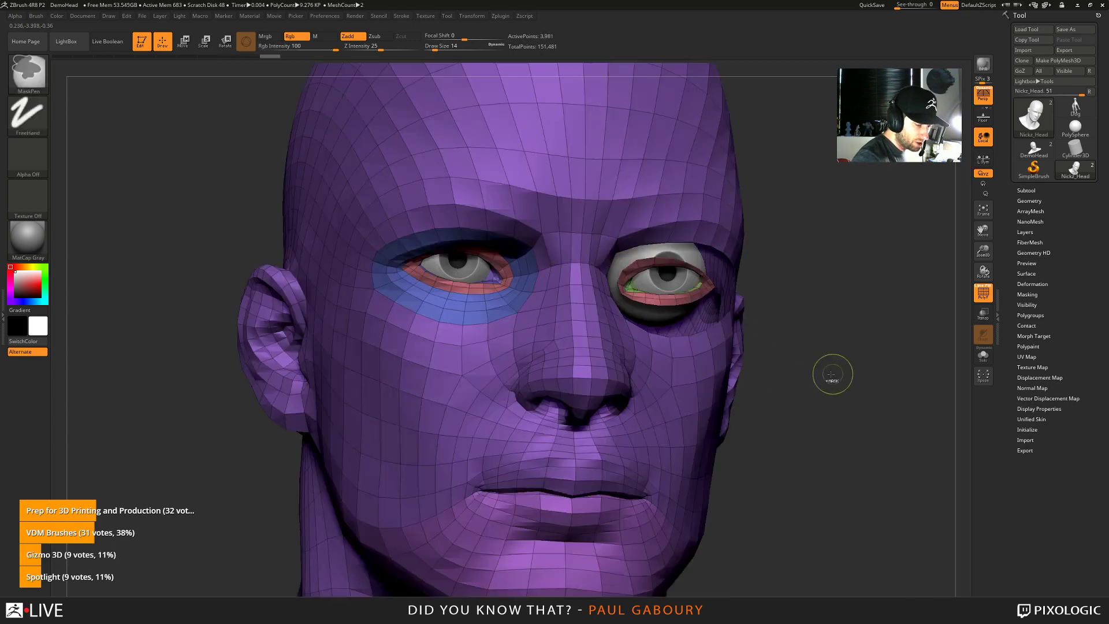
pyautogui.keyDown('ctrl'); pyautogui.keyDown('shift'); pyautogui.moveTo(828, 378); pyautogui.dragTo(865, 434); pyautogui.keyUp('shift'); pyautogui.keyUp('ctrl')
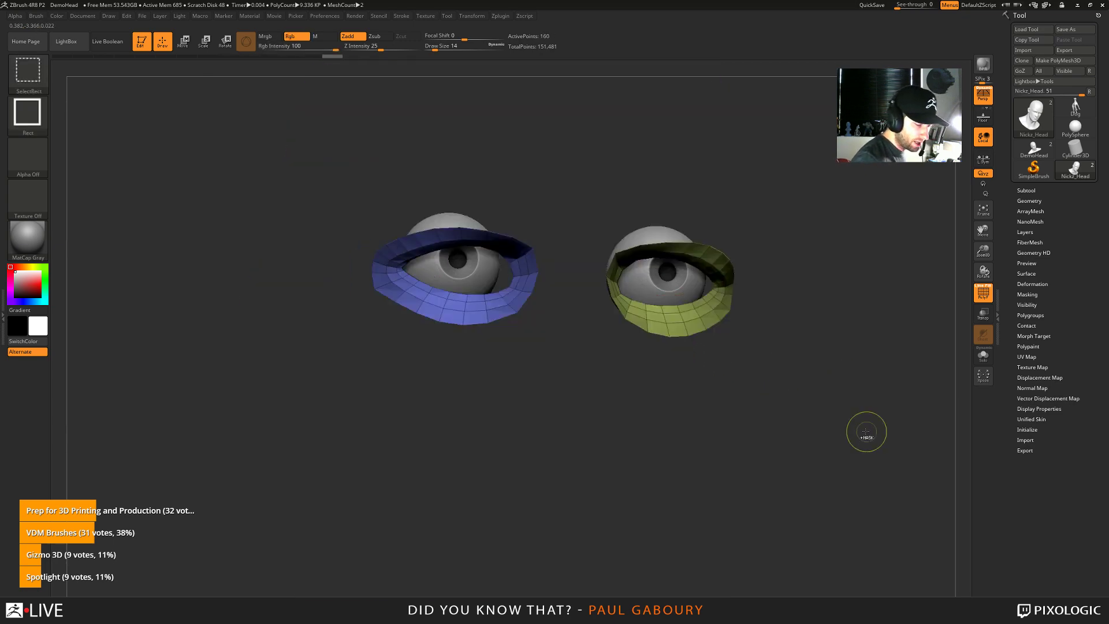
pyautogui.hotkey('shift', 'f')
pyautogui.hotkey('shift', 'f')
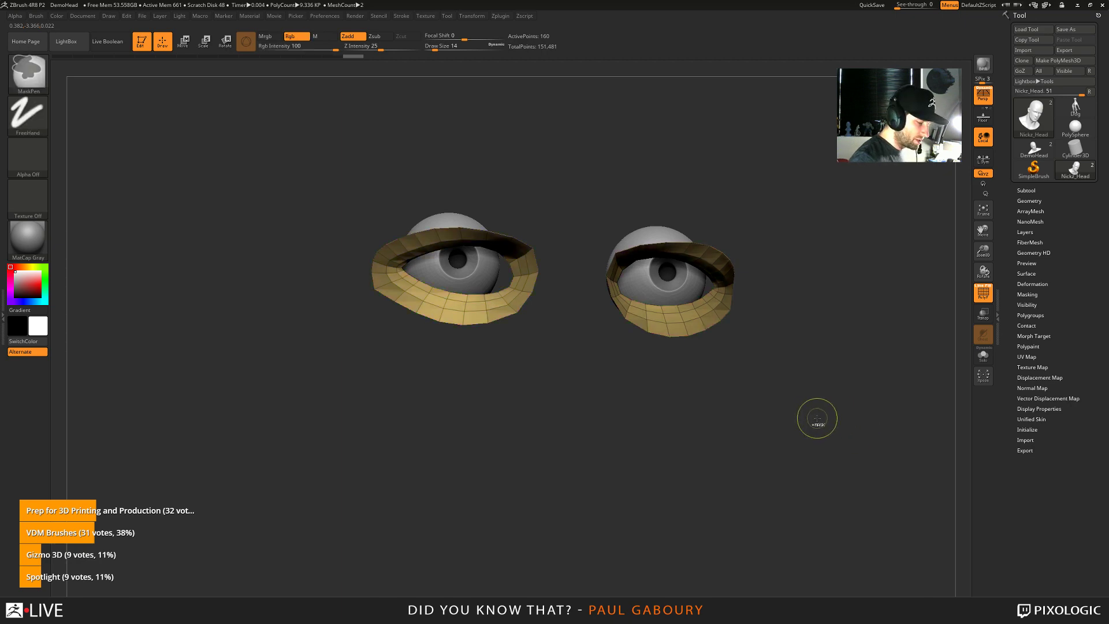
pyautogui.keyDown('ctrl'); pyautogui.keyDown('shift'); pyautogui.click(804, 399); pyautogui.keyUp('shift'); pyautogui.keyUp('ctrl')
pyautogui.keyDown('ctrl'); pyautogui.moveTo(677, 331); pyautogui.dragTo(688, 354, button='right'); pyautogui.keyUp('ctrl')
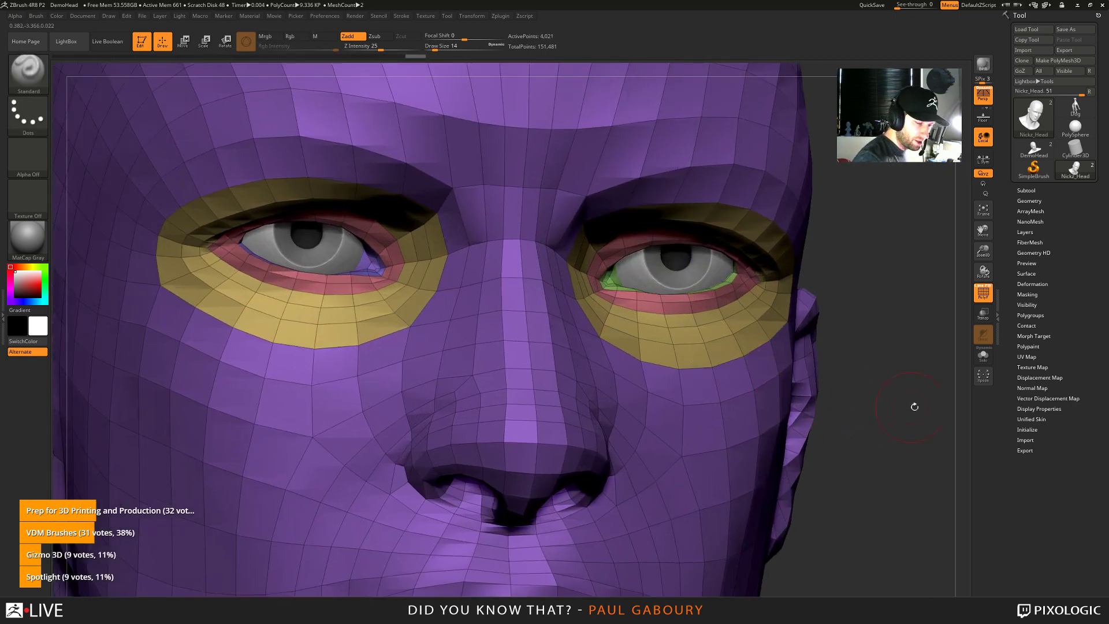
# Solo the head, isolate the inner eye socket surfaces of both eyes, expand the selection, merge them into one polygroup and unhide the head
pyautogui.click(983, 358)
pyautogui.keyDown('ctrl'); pyautogui.keyDown('shift'); pyautogui.click(610, 284); pyautogui.keyUp('shift'); pyautogui.keyUp('ctrl')
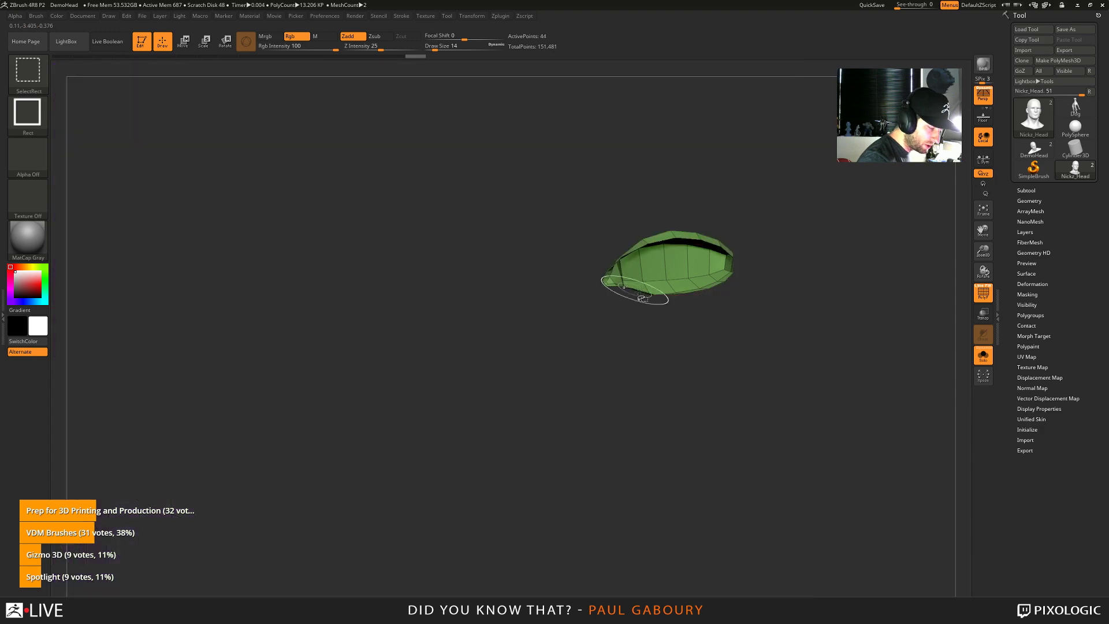
pyautogui.keyDown('ctrl'); pyautogui.keyDown('shift'); pyautogui.moveTo(846, 387); pyautogui.dragTo(904, 453); pyautogui.keyUp('shift'); pyautogui.keyUp('ctrl')
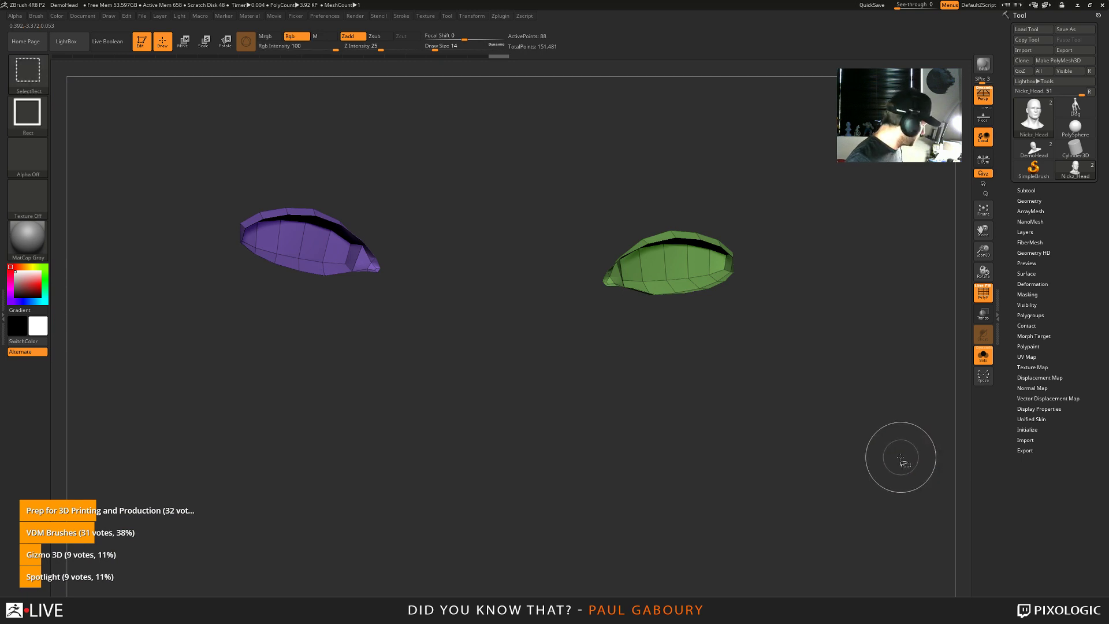
pyautogui.hotkey('ctrl', 'shift', 'x')
pyautogui.hotkey('ctrl', 'w')
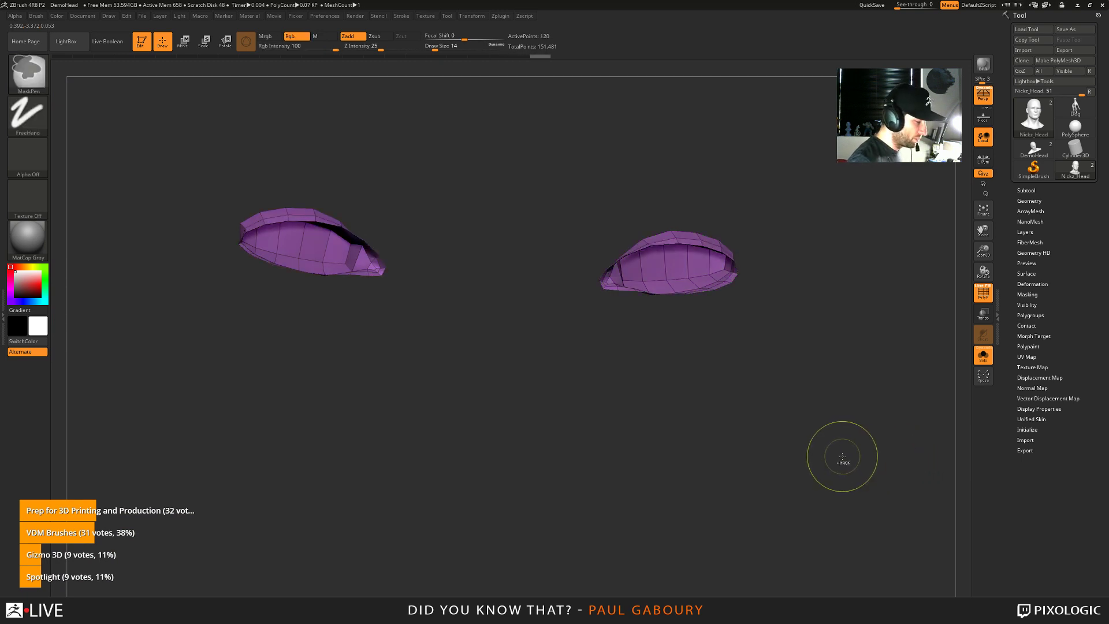
pyautogui.keyDown('ctrl'); pyautogui.keyDown('shift'); pyautogui.click(842, 456); pyautogui.keyUp('shift'); pyautogui.keyUp('ctrl')
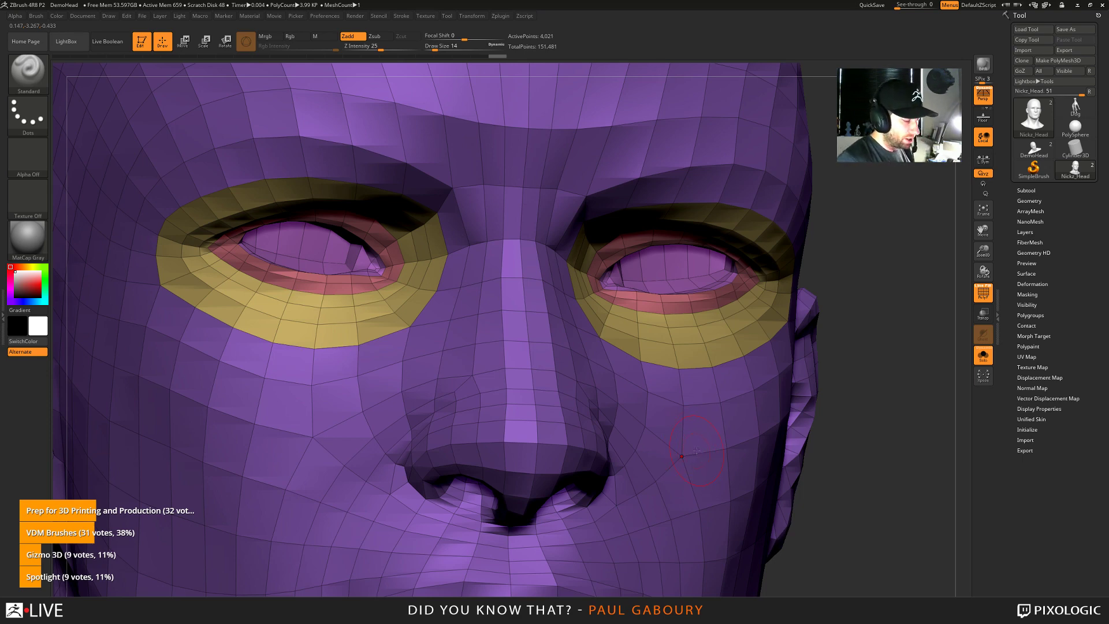
# Isolate the main face polygroup without the eye rings and trim the visible mesh down to the area around the nose
pyautogui.moveTo(832, 451); pyautogui.dragTo(547, 486)
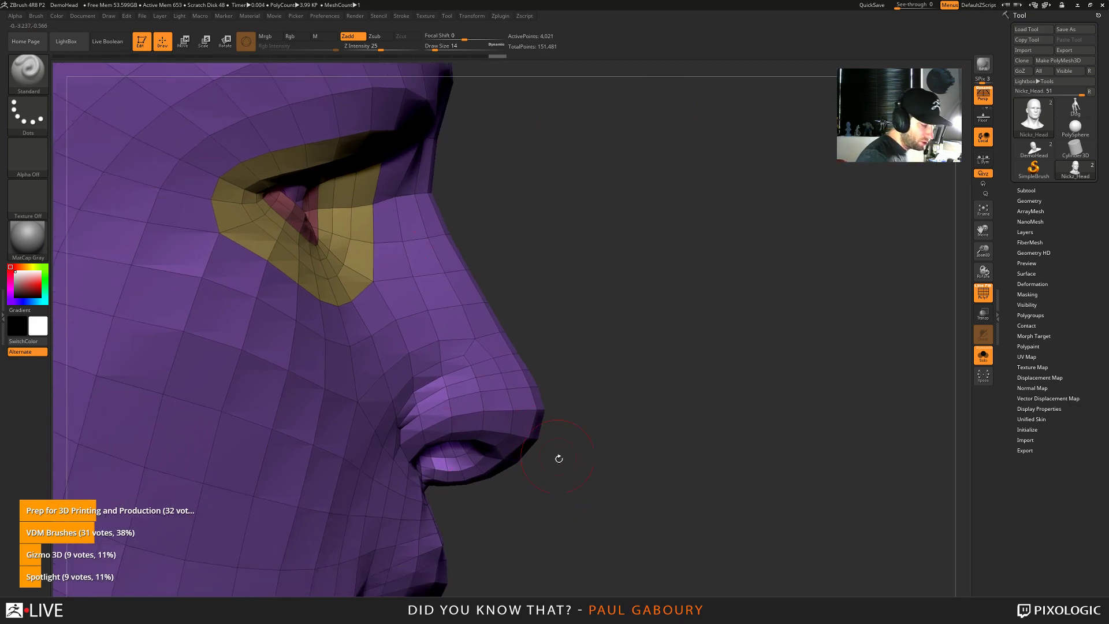
pyautogui.moveTo(559, 488); pyautogui.dragTo(526, 370)
pyautogui.hotkey('ctrl', 'shift')
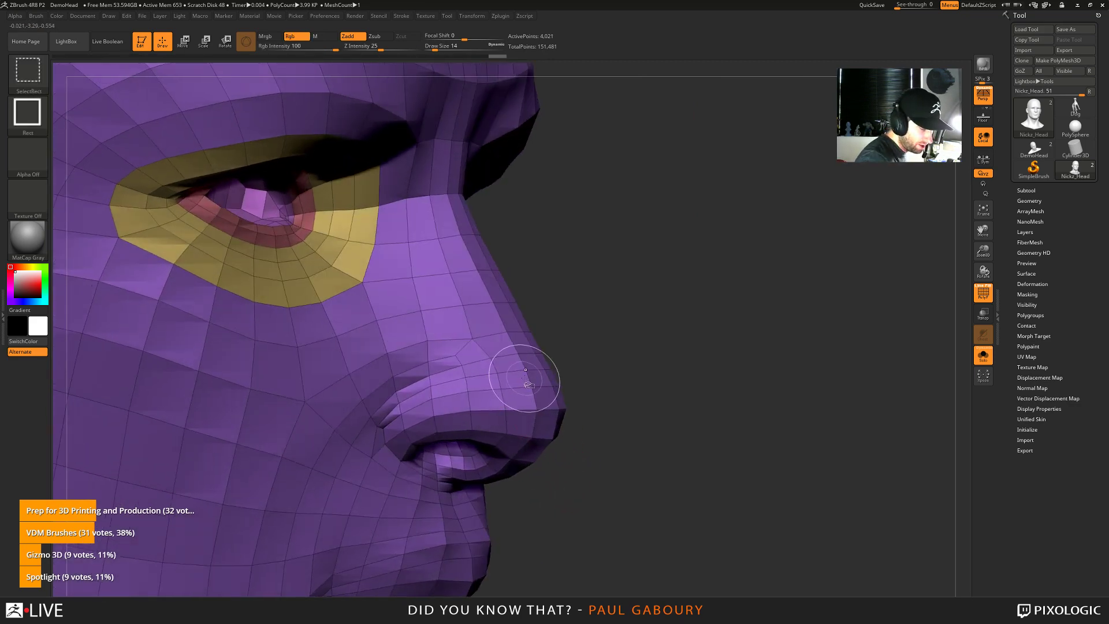
pyautogui.keyDown('ctrl'); pyautogui.keyDown('shift'); pyautogui.click(526, 370); pyautogui.keyUp('shift'); pyautogui.keyUp('ctrl')
pyautogui.moveTo(584, 445); pyautogui.dragTo(566, 448)
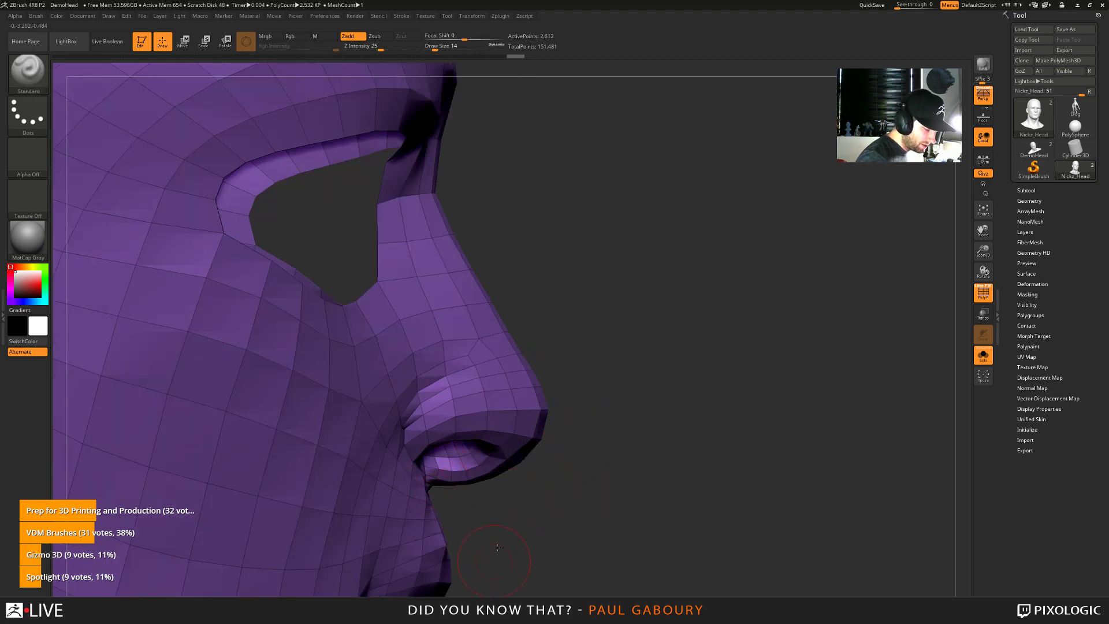
pyautogui.moveTo(497, 547); pyautogui.dragTo(190, 393)
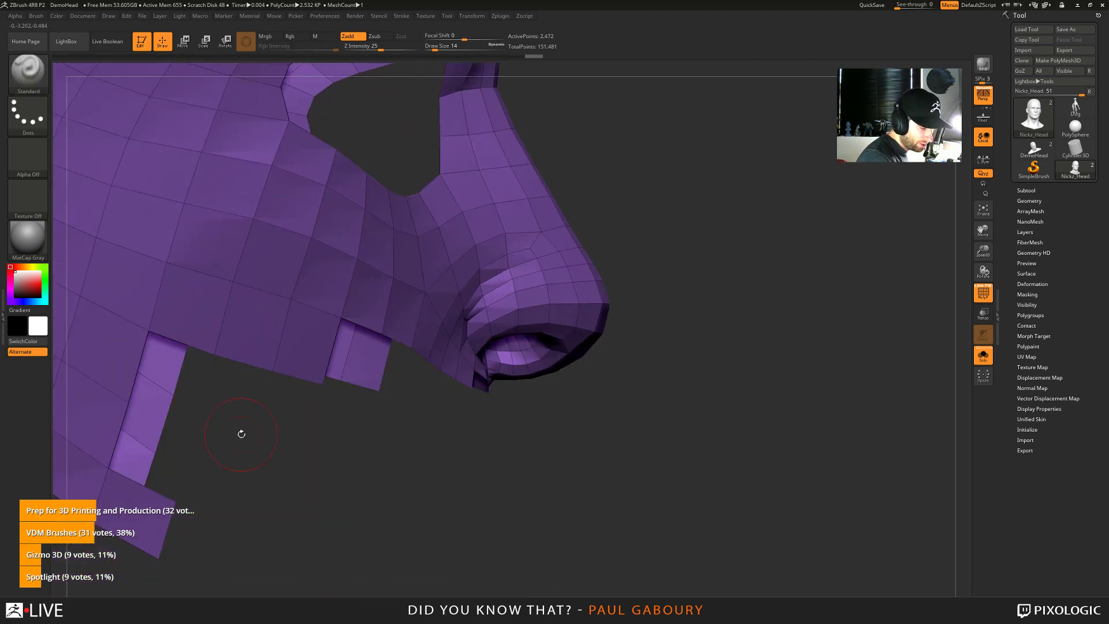
pyautogui.keyDown('alt'); pyautogui.moveTo(376, 479); pyautogui.dragTo(398, 353); pyautogui.keyUp('alt')
pyautogui.keyDown('ctrl'); pyautogui.keyDown('shift'); pyautogui.moveTo(265, 124); pyautogui.dragTo(617, 342); pyautogui.keyUp('shift'); pyautogui.keyUp('ctrl')
pyautogui.moveTo(437, 112)
pyautogui.keyDown('ctrl'); pyautogui.keyDown('shift'); pyautogui.mouseDown()
pyautogui.moveTo(644, 372)
pyautogui.moveTo(639, 315)
pyautogui.mouseUp(); pyautogui.keyUp('shift'); pyautogui.keyUp('ctrl')
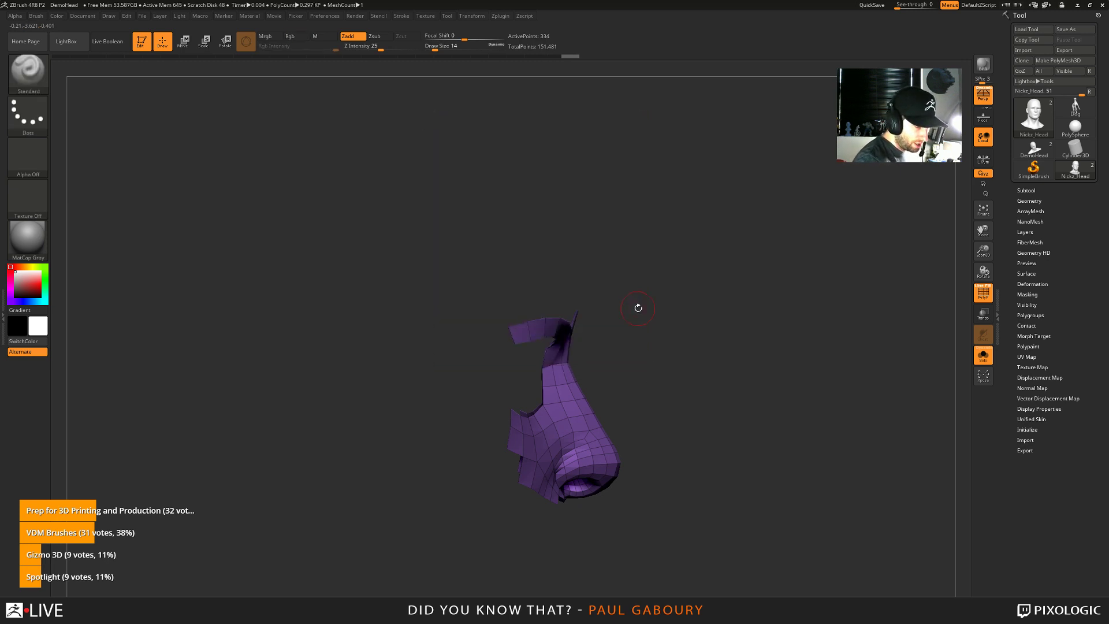
pyautogui.moveTo(688, 375); pyautogui.dragTo(686, 342)
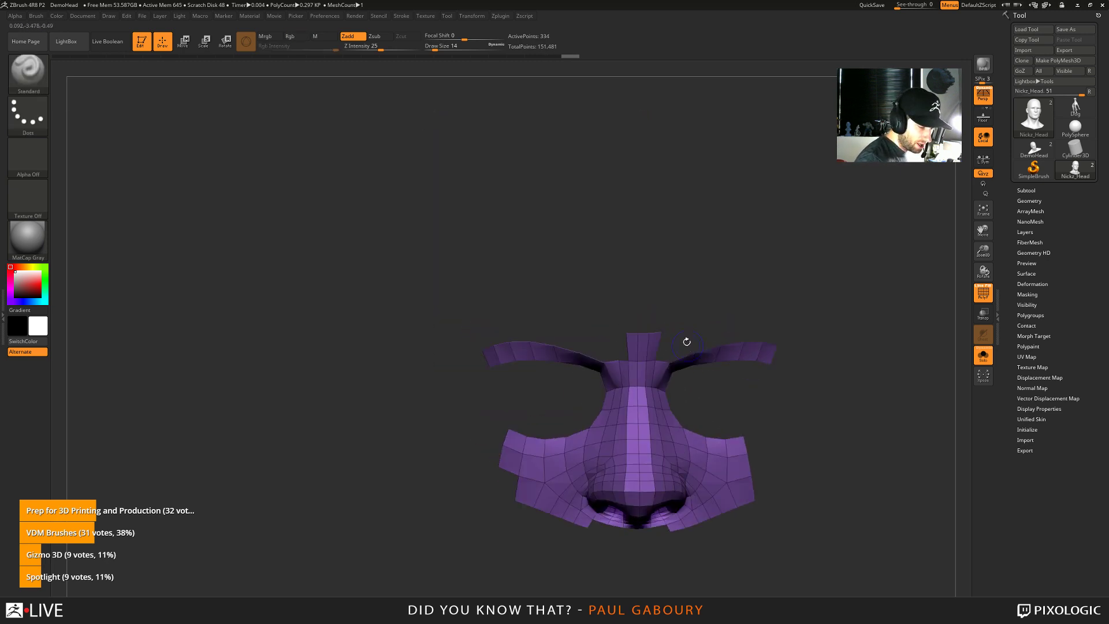
# Hide the remaining forehead, brow and cheek strips so only the nose and its bridge stay visible
pyautogui.keyDown('ctrl'); pyautogui.keyDown('shift'); pyautogui.moveTo(615, 302); pyautogui.dragTo(669, 361); pyautogui.keyUp('shift'); pyautogui.keyUp('ctrl')
pyautogui.moveTo(761, 379); pyautogui.dragTo(600, 284)
pyautogui.keyDown('ctrl'); pyautogui.keyDown('shift'); pyautogui.moveTo(345, 277); pyautogui.dragTo(513, 365); pyautogui.keyUp('shift'); pyautogui.keyUp('ctrl')
pyautogui.keyDown('ctrl'); pyautogui.keyDown('shift'); pyautogui.moveTo(705, 542); pyautogui.dragTo(611, 382); pyautogui.keyUp('shift'); pyautogui.keyUp('ctrl')
pyautogui.moveTo(480, 511)
pyautogui.keyDown('alt'); pyautogui.mouseDown(button='right')
pyautogui.moveTo(490, 460)
pyautogui.moveTo(428, 557)
pyautogui.moveTo(460, 441)
pyautogui.mouseUp(button='right'); pyautogui.keyUp('alt')
pyautogui.keyDown('ctrl'); pyautogui.moveTo(444, 402); pyautogui.dragTo(448, 459, button='right'); pyautogui.keyUp('ctrl')
pyautogui.keyDown('ctrl'); pyautogui.keyDown('alt'); pyautogui.keyDown('shift'); pyautogui.moveTo(399, 368); pyautogui.dragTo(441, 451); pyautogui.keyUp('shift'); pyautogui.keyUp('alt'); pyautogui.keyUp('ctrl')
pyautogui.moveTo(488, 485)
pyautogui.keyDown('ctrl'); pyautogui.keyDown('shift'); pyautogui.mouseDown()
pyautogui.moveTo(460, 441)
pyautogui.moveTo(483, 481)
pyautogui.moveTo(725, 410)
pyautogui.moveTo(693, 279)
pyautogui.moveTo(679, 267)
pyautogui.mouseUp(); pyautogui.keyUp('shift'); pyautogui.keyUp('ctrl')
pyautogui.moveTo(735, 399); pyautogui.dragTo(728, 375)
pyautogui.press('f')
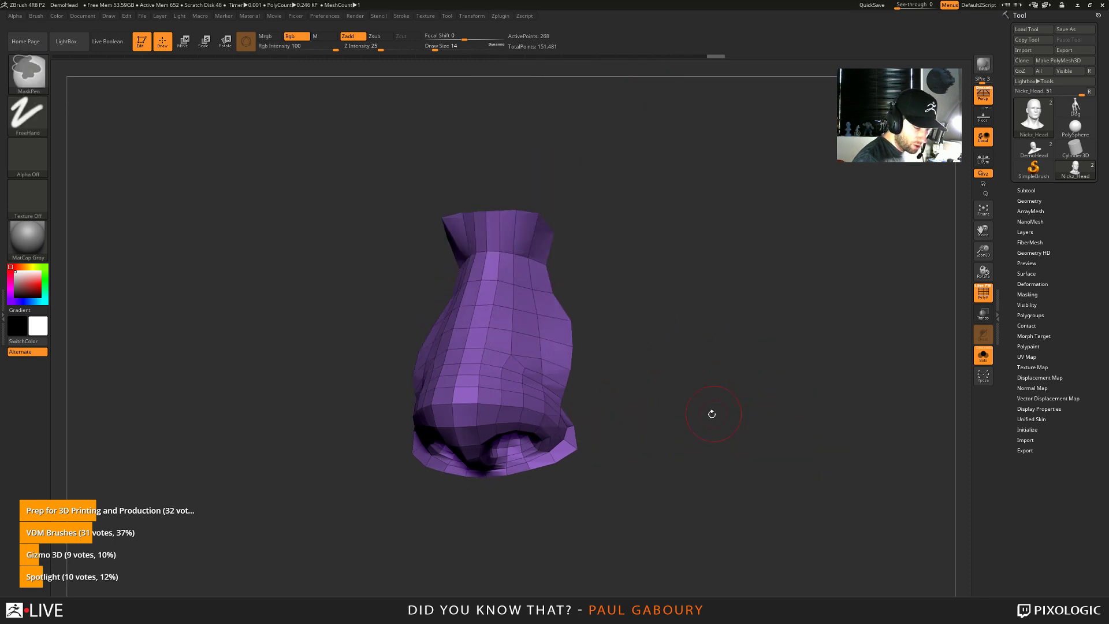
# Make the isolated nose its own polygroup, regroup it in a colour distinct from the eye rings and unhide the whole head
pyautogui.moveTo(713, 414)
pyautogui.mouseDown()
pyautogui.moveTo(694, 426)
pyautogui.moveTo(699, 416)
pyautogui.mouseUp()
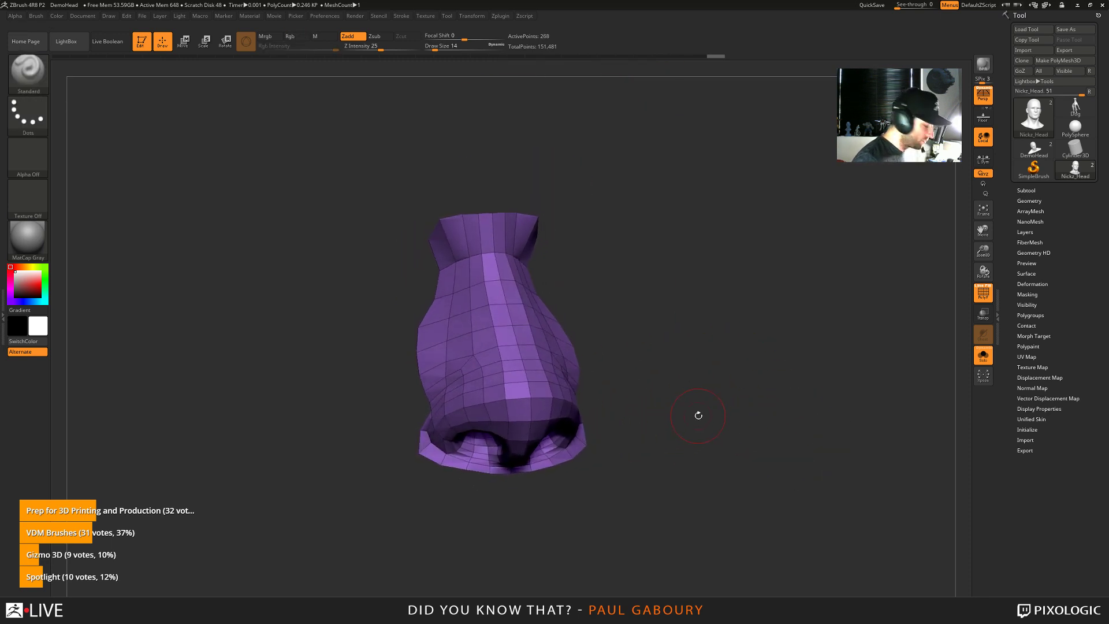
pyautogui.hotkey('ctrl', 'w')
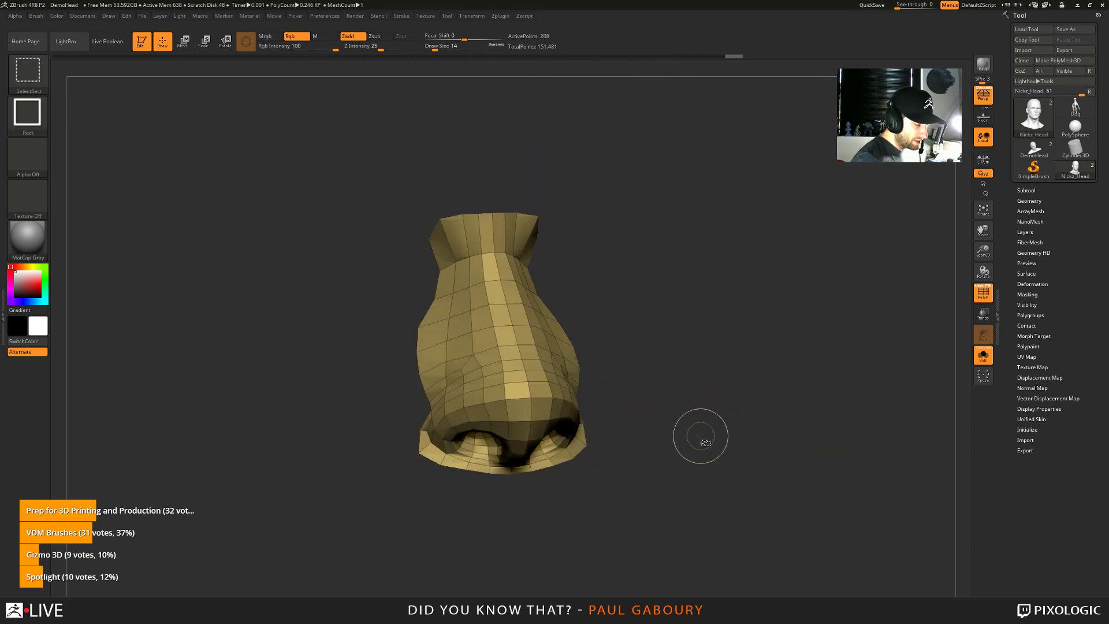
pyautogui.keyDown('ctrl'); pyautogui.keyDown('shift'); pyautogui.click(701, 440); pyautogui.keyUp('shift'); pyautogui.keyUp('ctrl')
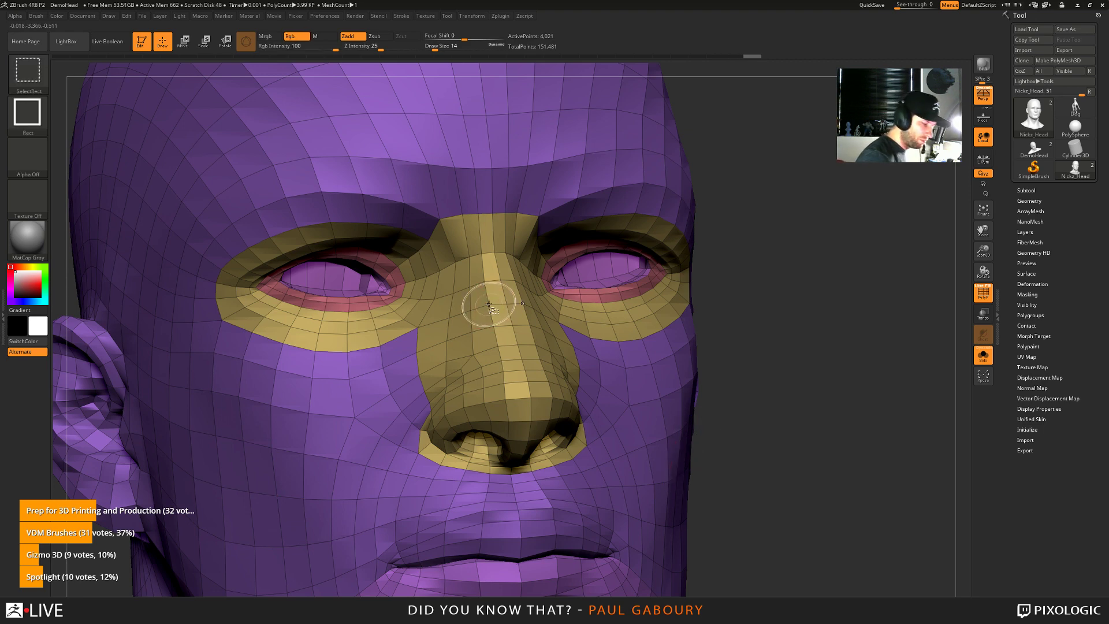
pyautogui.keyDown('ctrl'); pyautogui.keyDown('shift'); pyautogui.click(488, 305); pyautogui.keyUp('shift'); pyautogui.keyUp('ctrl')
pyautogui.hotkey('ctrl', 'w')
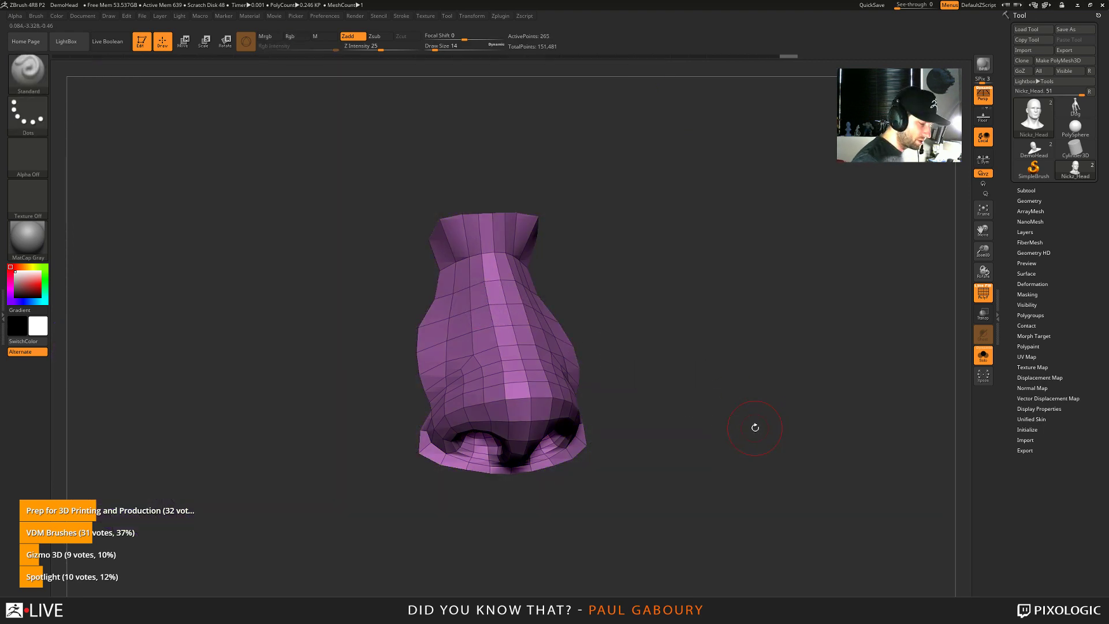
pyautogui.keyDown('ctrl'); pyautogui.keyDown('shift'); pyautogui.click(754, 427); pyautogui.keyUp('shift'); pyautogui.keyUp('ctrl')
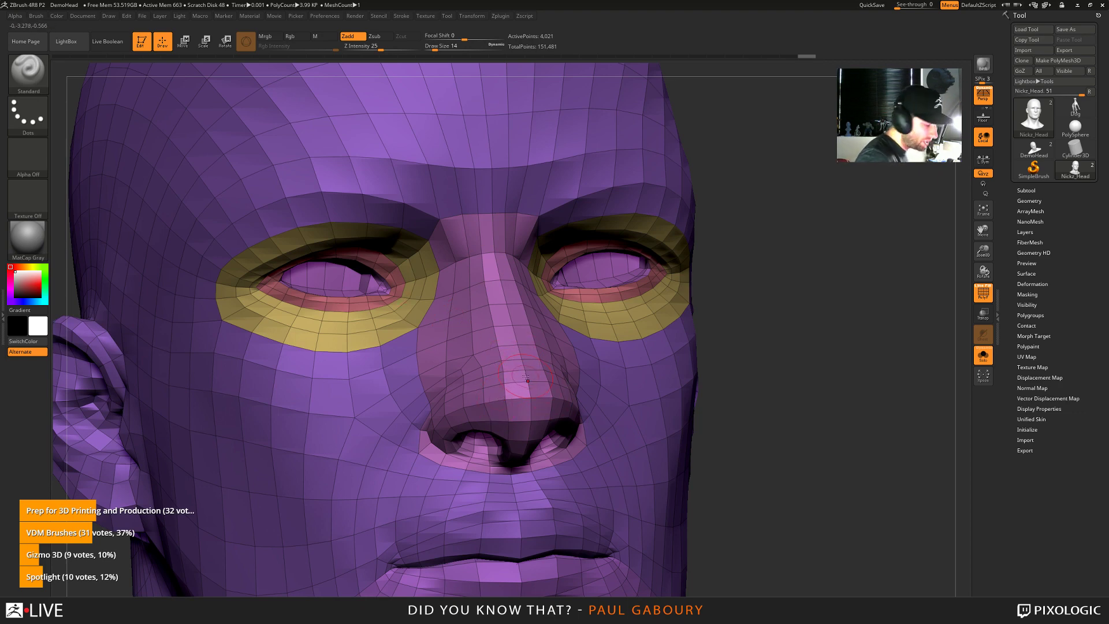
# Subdivide the head up to subdivision level 5 and show its geometry settings
pyautogui.hotkey('ctrl', 'd')
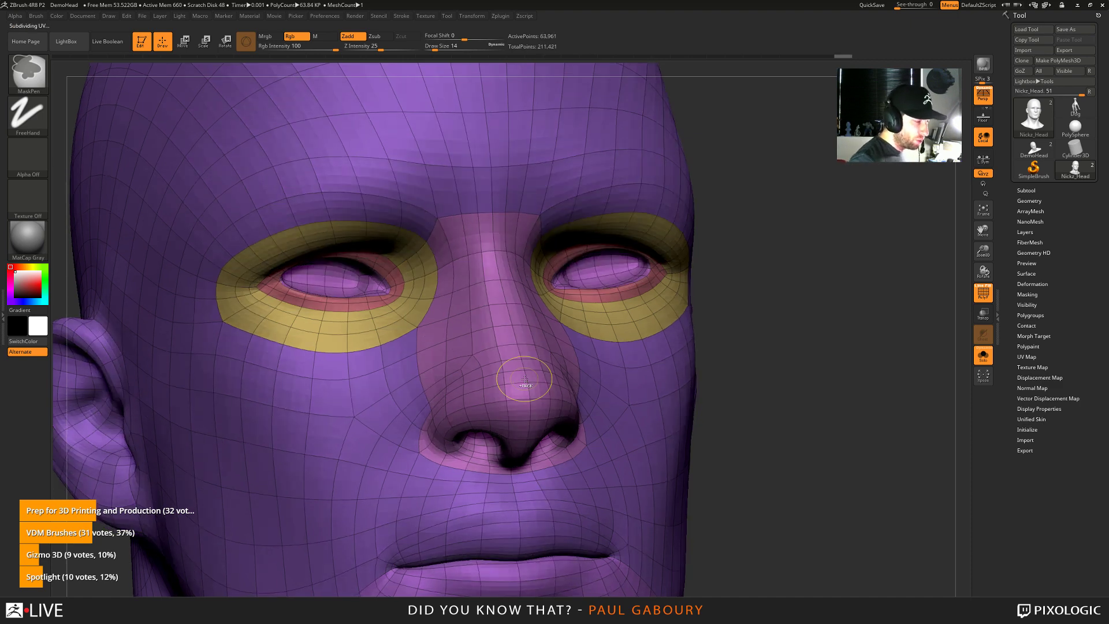
pyautogui.hotkey('ctrl', 'd')
pyautogui.hotkey('ctrl', 'd')
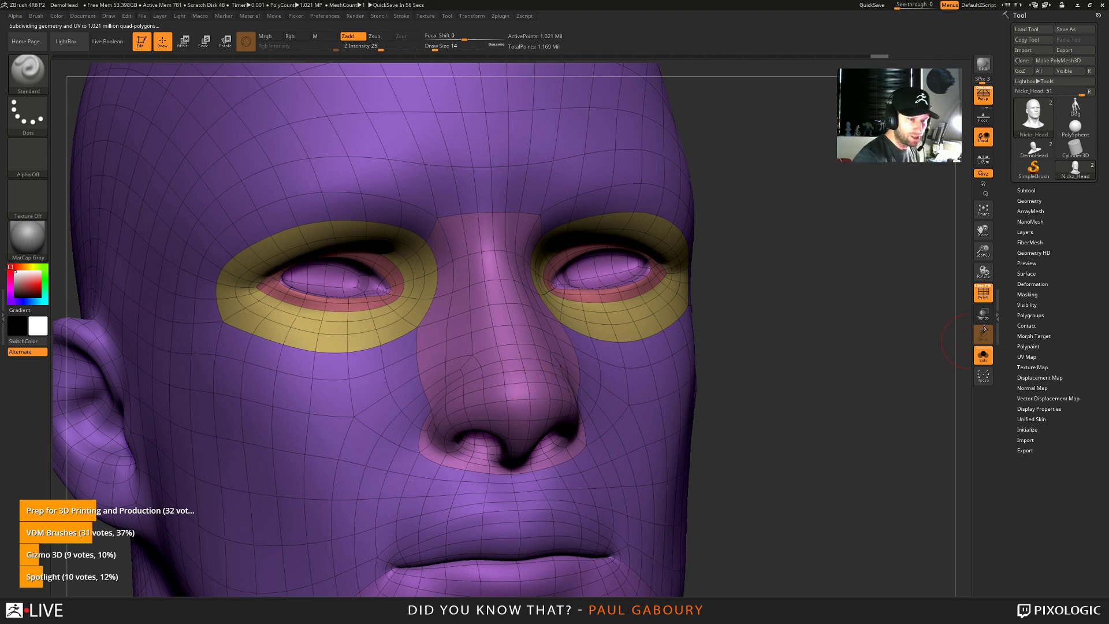
pyautogui.click(1037, 201)
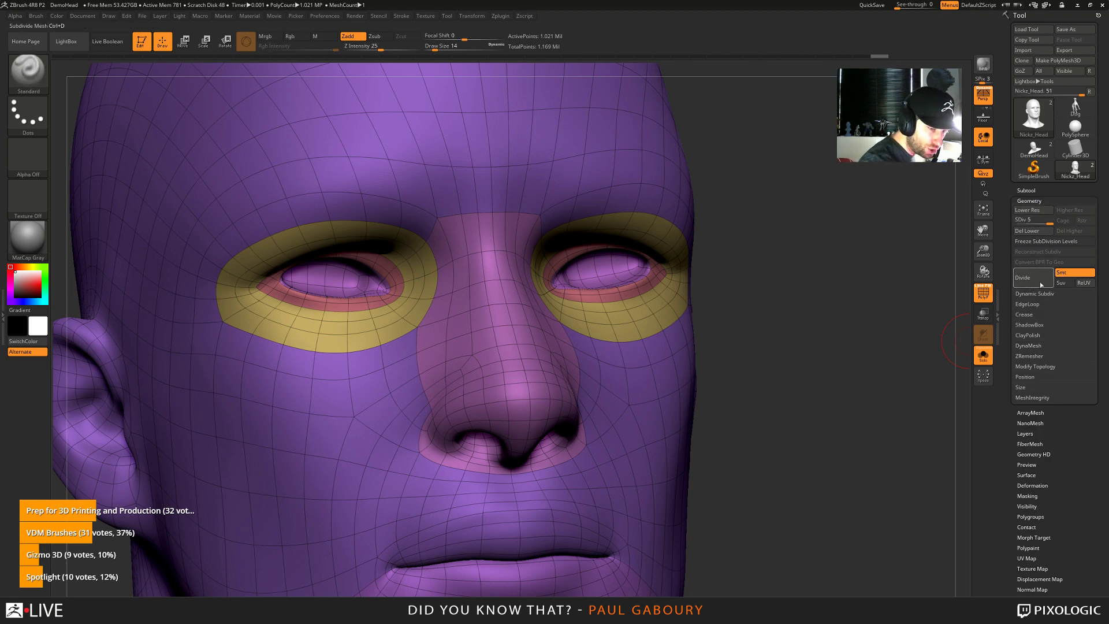
# Add HD subdivisions to the head with DivideHD until SculptHD Subdiv reaches 4
pyautogui.click(1047, 454)
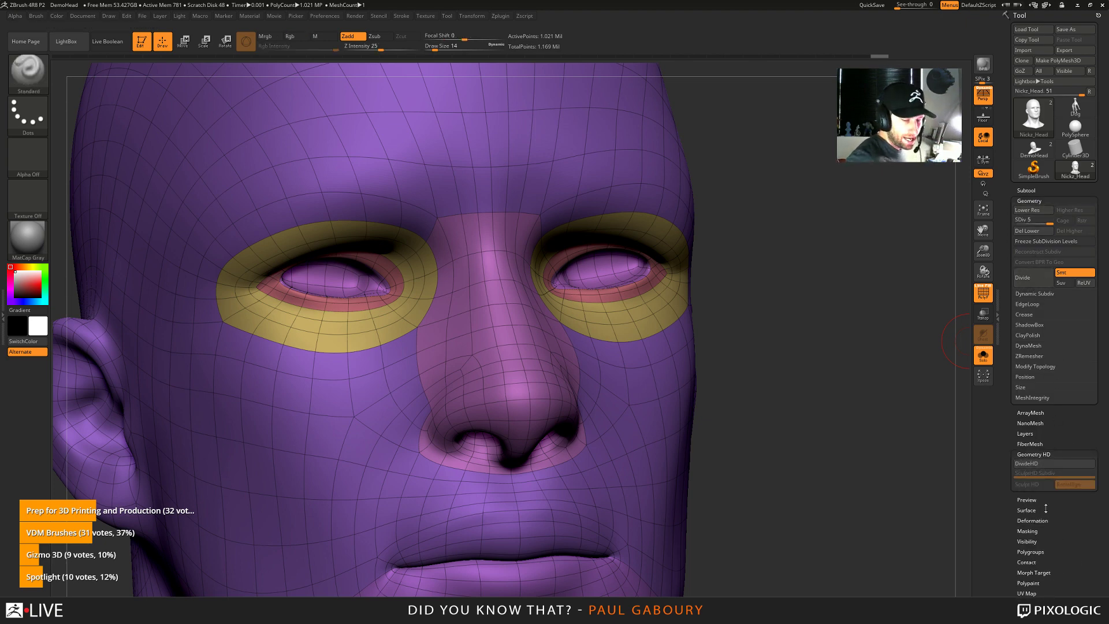
pyautogui.click(1043, 465)
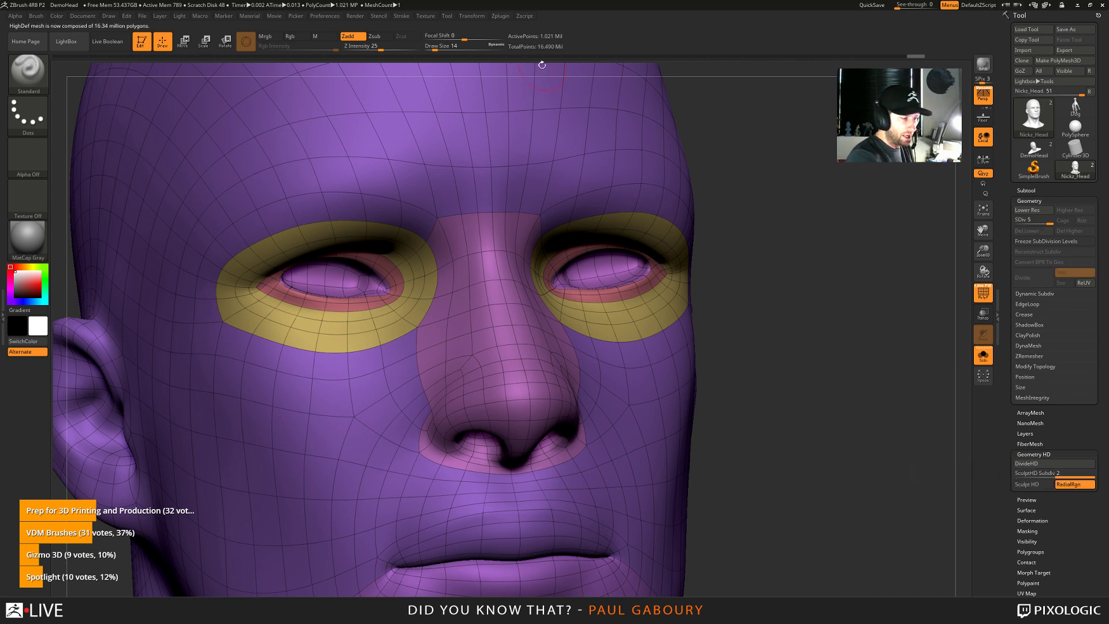
pyautogui.click(1057, 464)
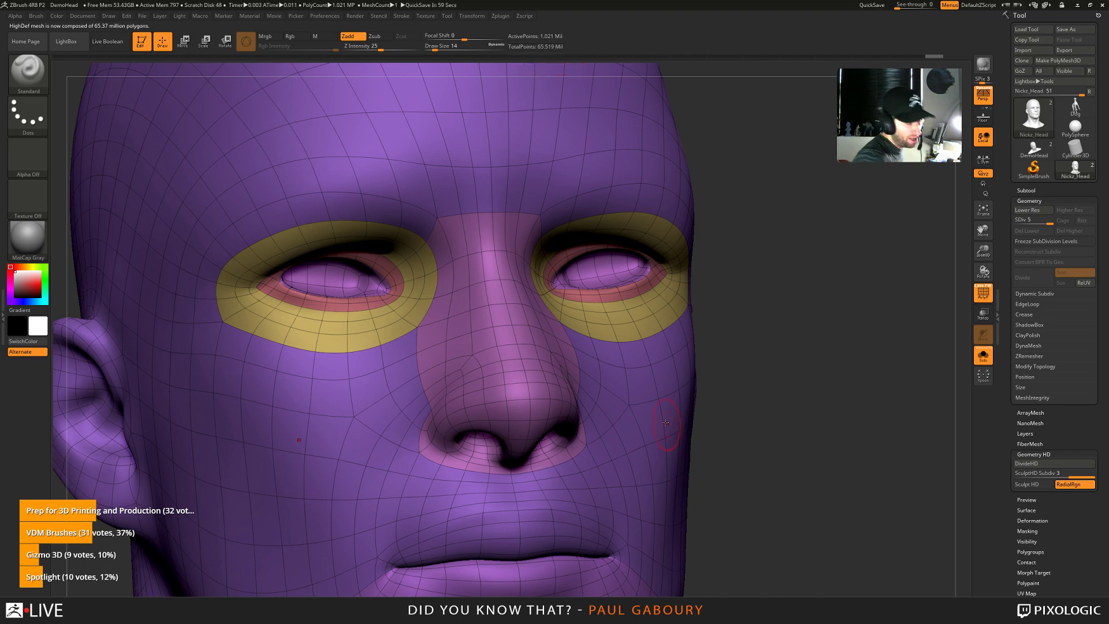
pyautogui.moveTo(669, 470)
pyautogui.keyDown('ctrl'); pyautogui.mouseDown(button='right')
pyautogui.moveTo(645, 460)
pyautogui.moveTo(637, 418)
pyautogui.mouseUp(button='right'); pyautogui.keyUp('ctrl')
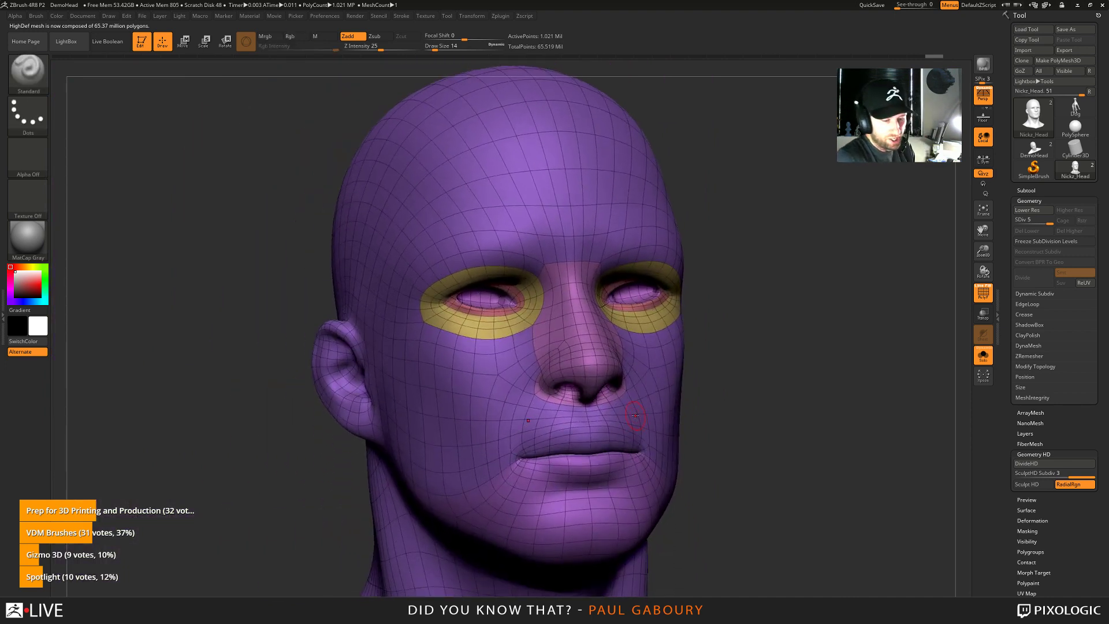
pyautogui.click(1050, 462)
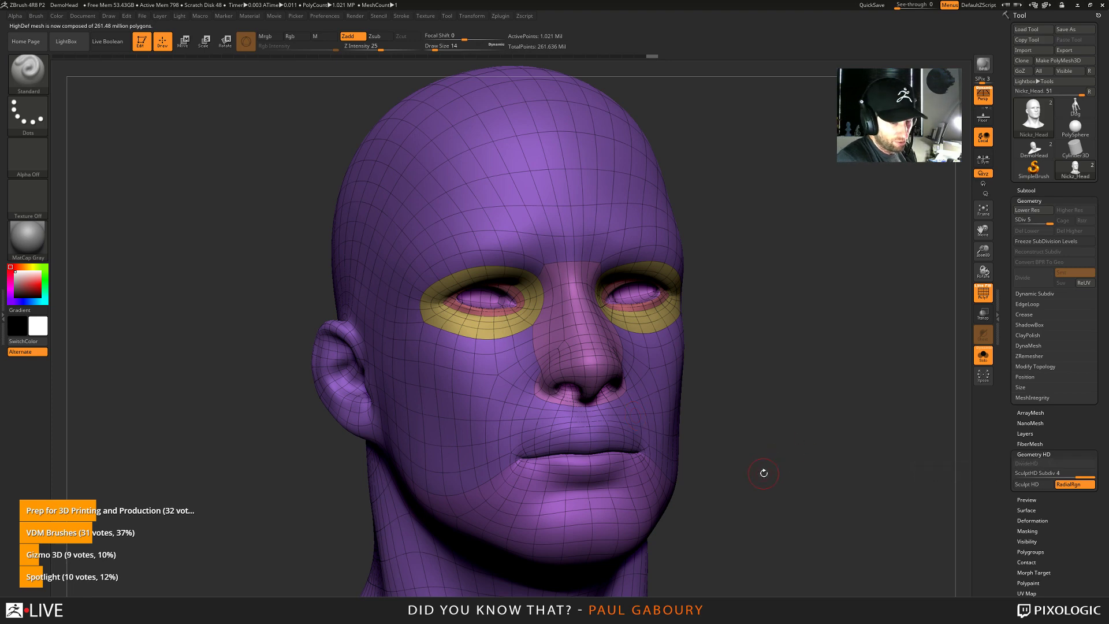
pyautogui.moveTo(763, 472); pyautogui.dragTo(771, 456)
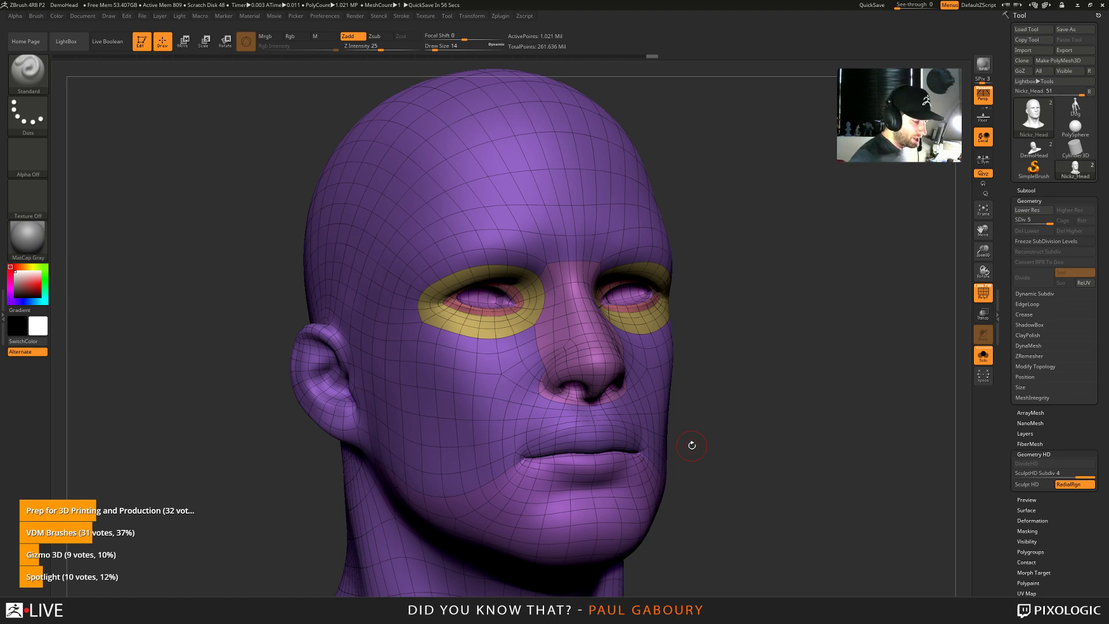
# Isolate the yellow polygroup rings around both eyes and activate Sculpt HD mode on them
pyautogui.scroll(5, 536, 316)
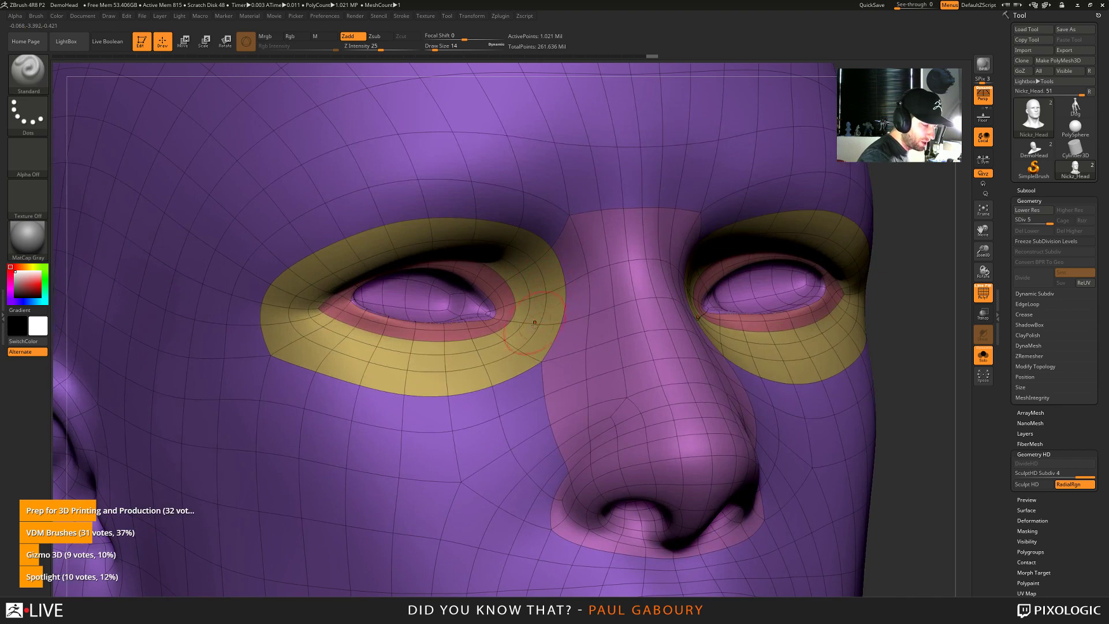
pyautogui.scroll(3, 534, 324)
pyautogui.scroll(3, 592, 443)
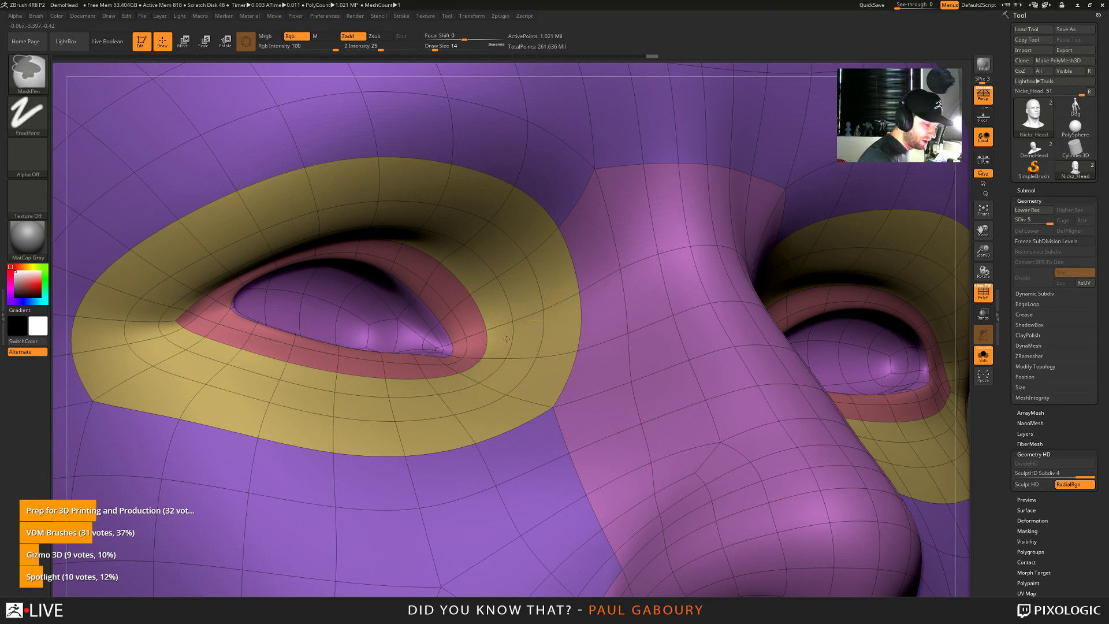
pyautogui.keyDown('ctrl'); pyautogui.moveTo(527, 349); pyautogui.dragTo(524, 295, button='right'); pyautogui.keyUp('ctrl')
pyautogui.keyDown('ctrl'); pyautogui.keyDown('shift'); pyautogui.click(525, 293); pyautogui.keyUp('shift'); pyautogui.keyUp('ctrl')
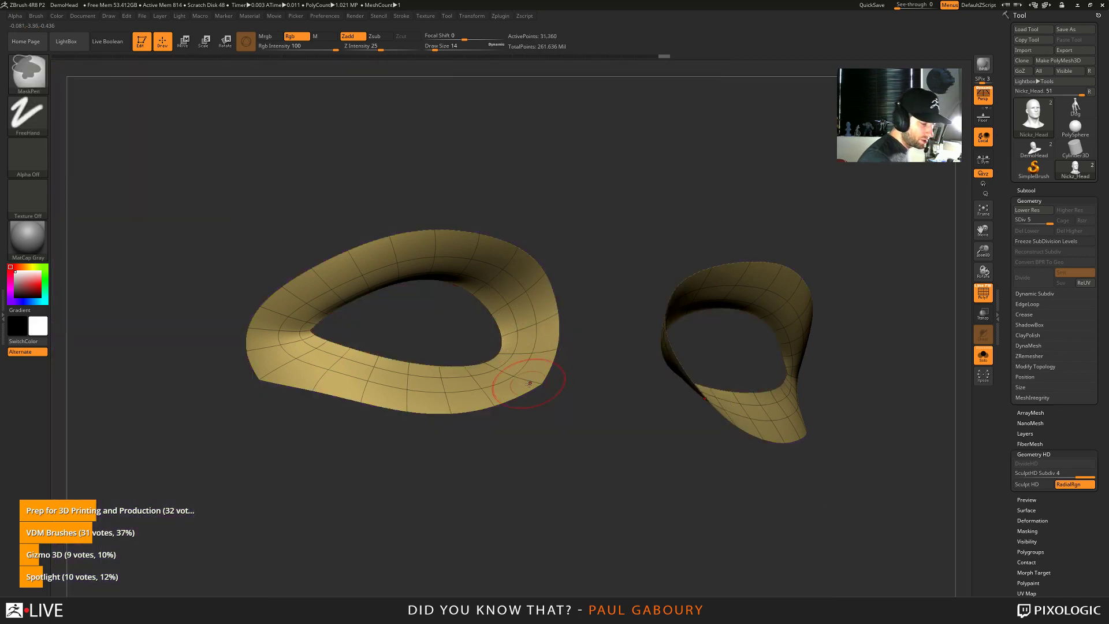
pyautogui.moveTo(520, 399); pyautogui.dragTo(535, 418)
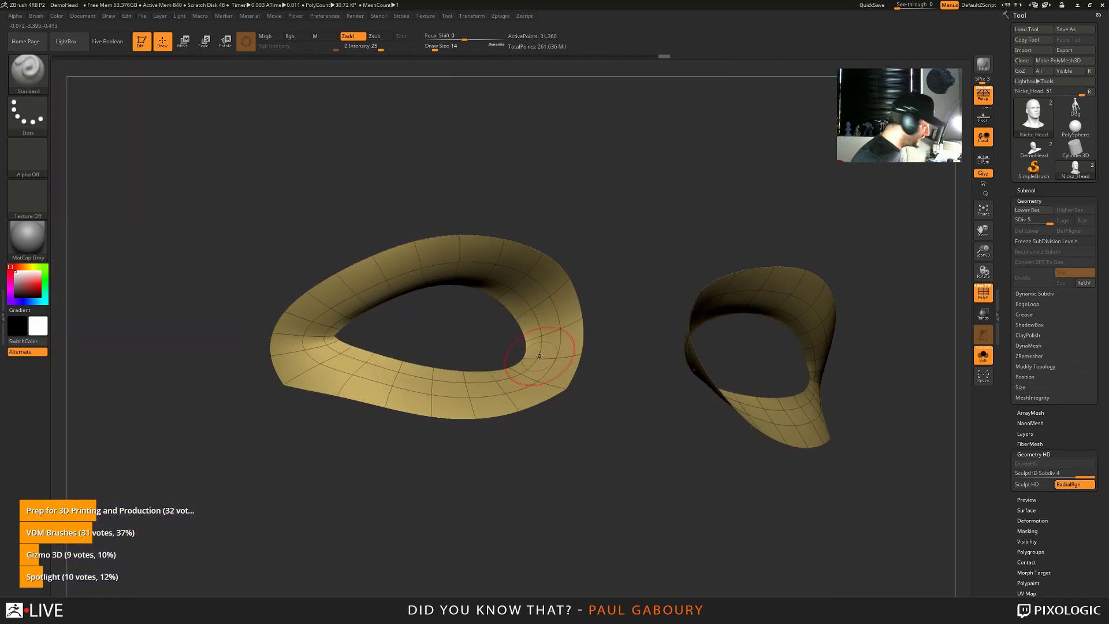
pyautogui.hotkey('ctrl', 'd')
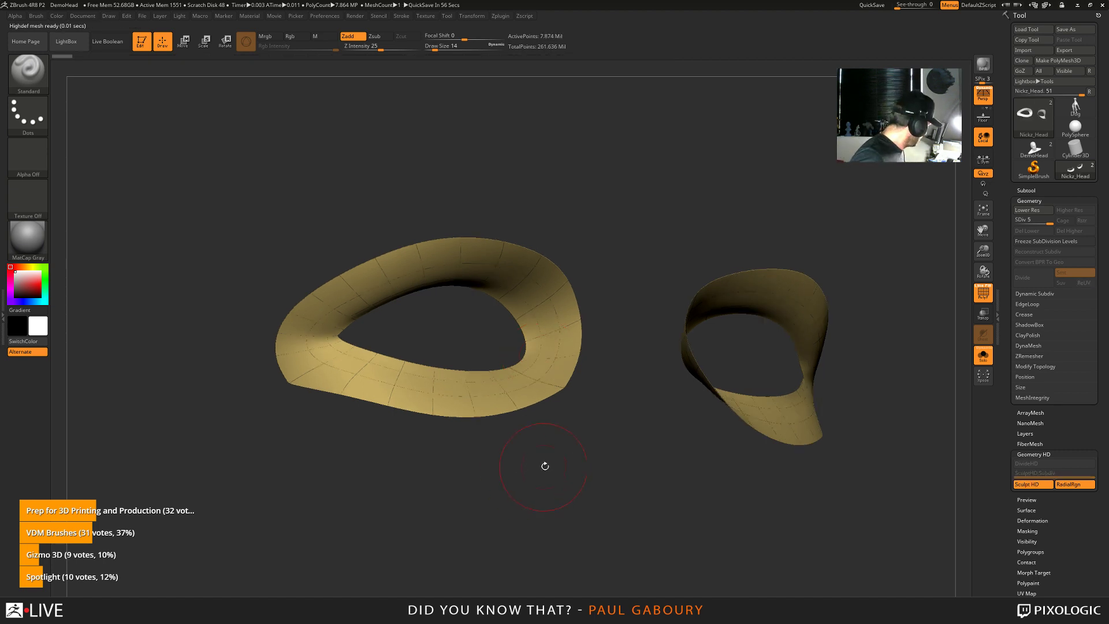
# Hide the polygroup wireframe, set the brush draw size to 7 and sculpt a Standard stroke beside the eye's inner corner
pyautogui.hotkey('shift', 'f')
pyautogui.moveTo(572, 470)
pyautogui.mouseDown()
pyautogui.moveTo(555, 478)
pyautogui.moveTo(563, 456)
pyautogui.mouseUp()
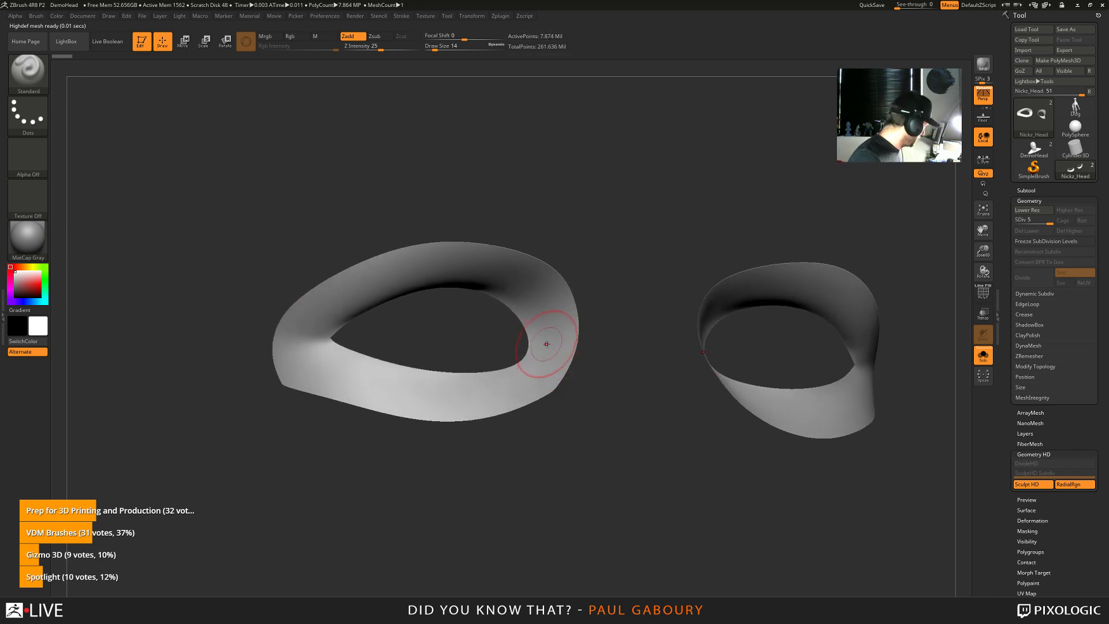
pyautogui.keyDown('ctrl'); pyautogui.moveTo(546, 344); pyautogui.dragTo(550, 354, button='right'); pyautogui.keyUp('ctrl')
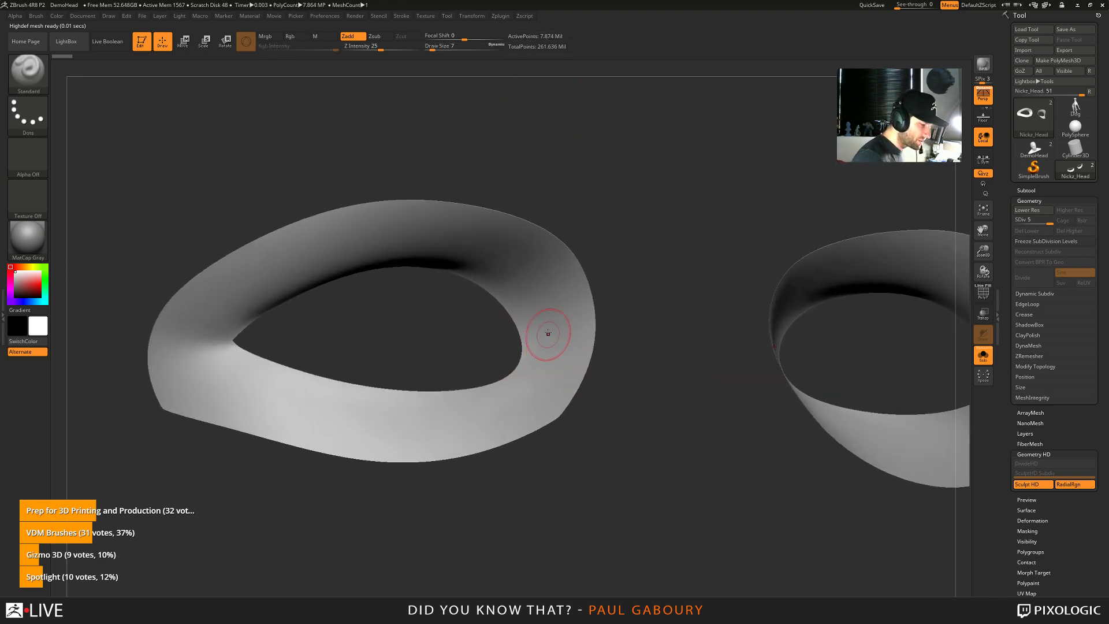
pyautogui.moveTo(552, 277)
pyautogui.mouseDown()
pyautogui.moveTo(555, 335)
pyautogui.moveTo(532, 396)
pyautogui.mouseUp()
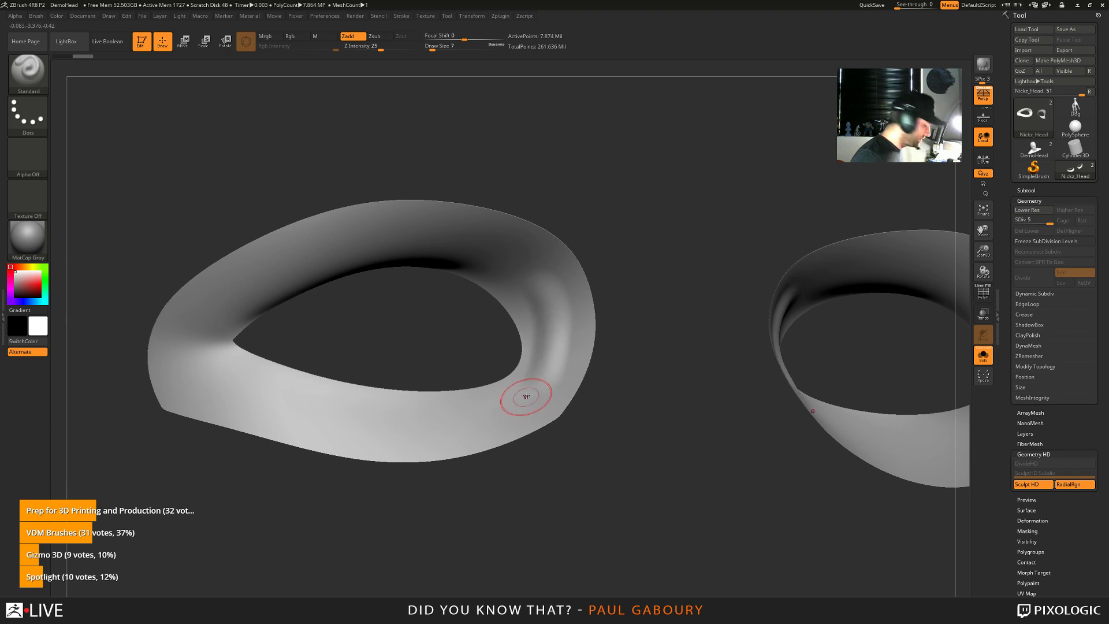
# Carve two crease strokes into the lower part of the eye ring with the DamStandard brush
pyautogui.press('b')
pyautogui.press('d')
pyautogui.press('s')
pyautogui.moveTo(437, 441); pyautogui.dragTo(556, 365)
pyautogui.moveTo(334, 426); pyautogui.dragTo(435, 425)
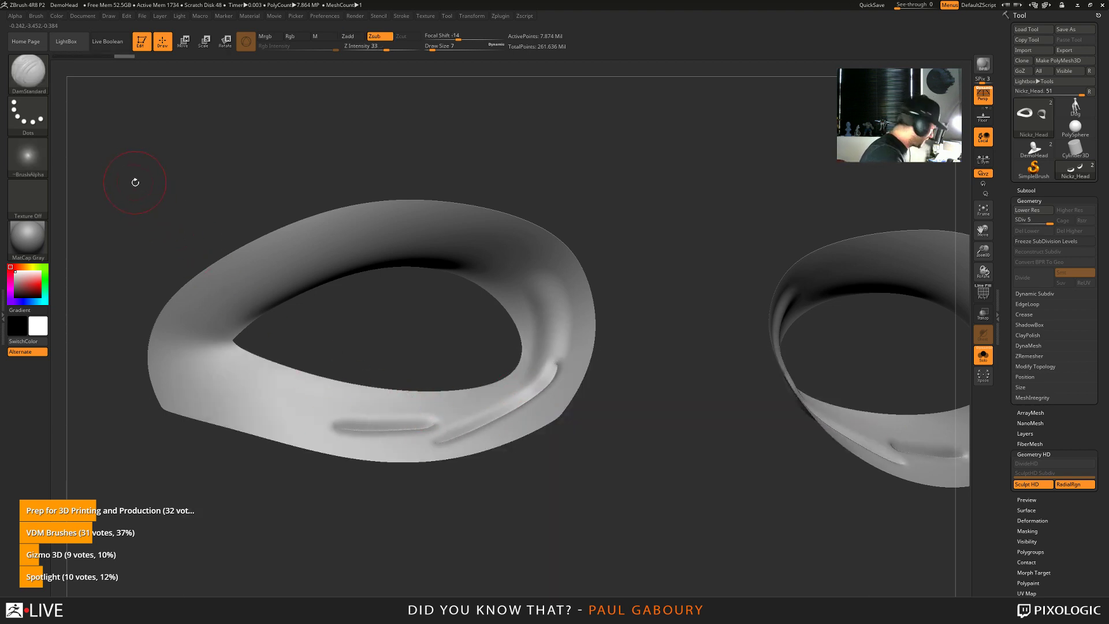
# Switch to the Standard brush with the Spray stroke and Alpha 07
pyautogui.press('b')
pyautogui.press('s')
pyautogui.press('t')
pyautogui.click(28, 114)
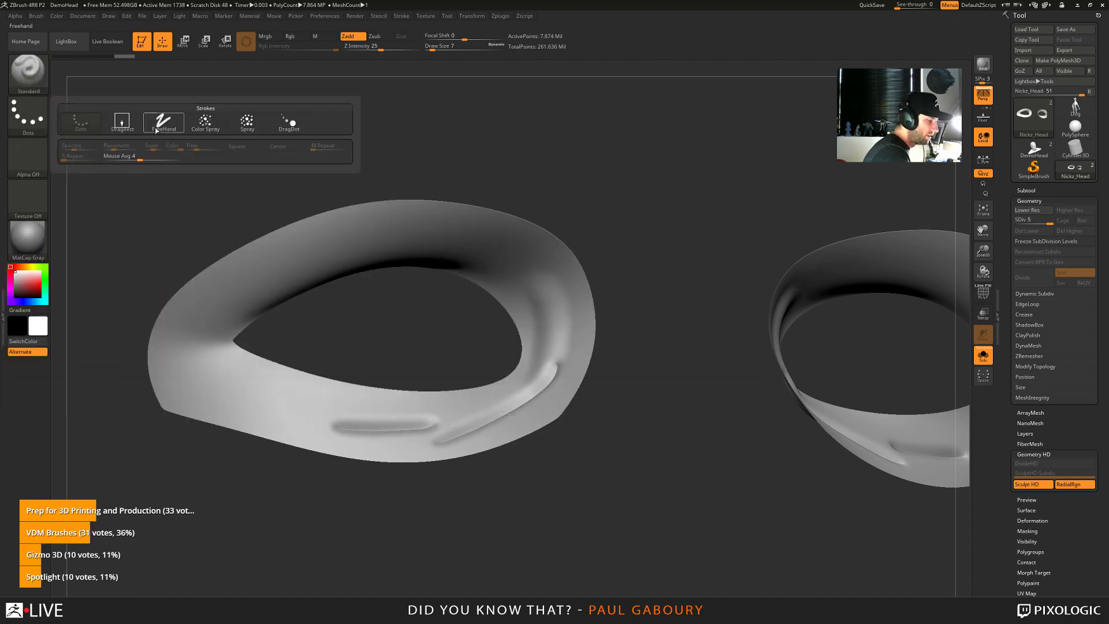
pyautogui.click(248, 123)
pyautogui.click(28, 156)
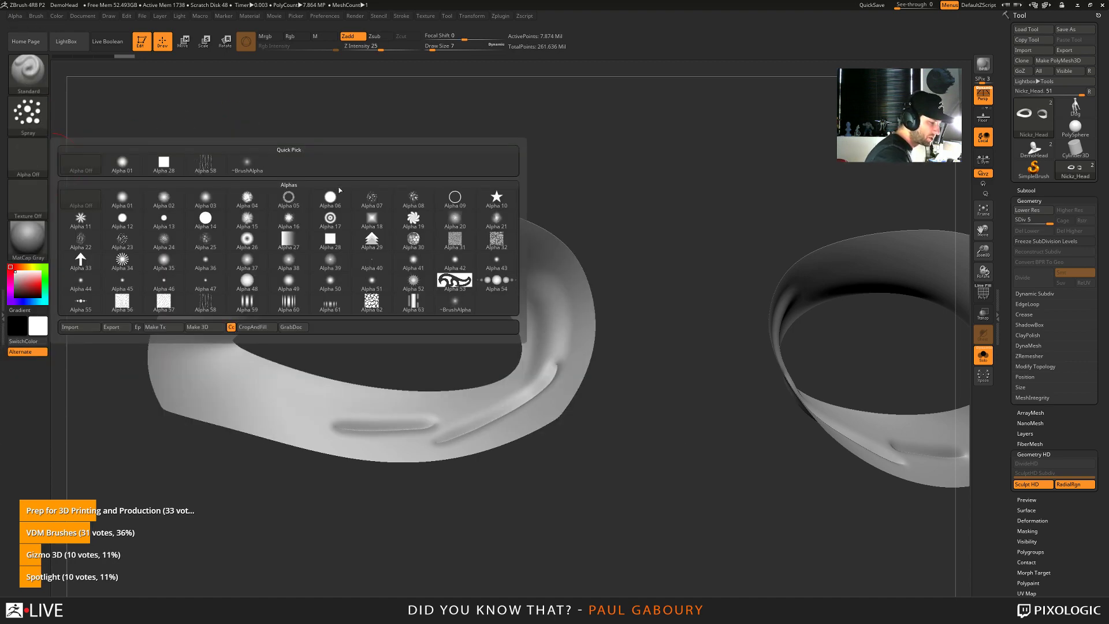
pyautogui.click(372, 197)
# Try spraying bumpy skin texture around the eye ring's outer corner, and undo the stroke
pyautogui.moveTo(210, 370)
pyautogui.mouseDown()
pyautogui.moveTo(196, 363)
pyautogui.moveTo(181, 316)
pyautogui.mouseUp()
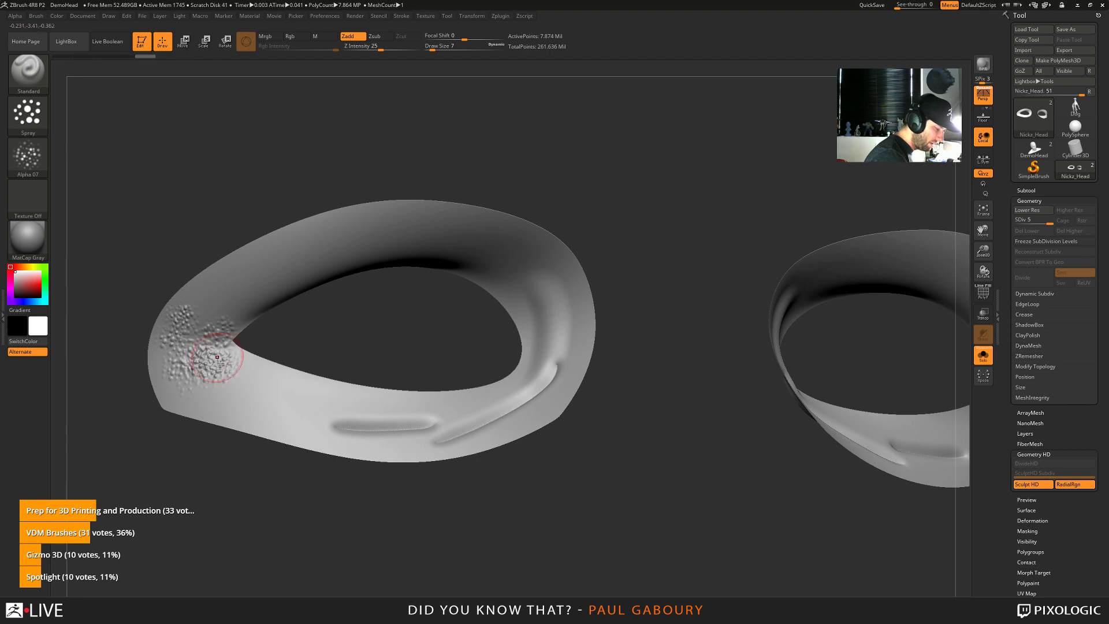
pyautogui.keyDown('ctrl'); pyautogui.moveTo(178, 312); pyautogui.dragTo(169, 297, button='right'); pyautogui.keyUp('ctrl')
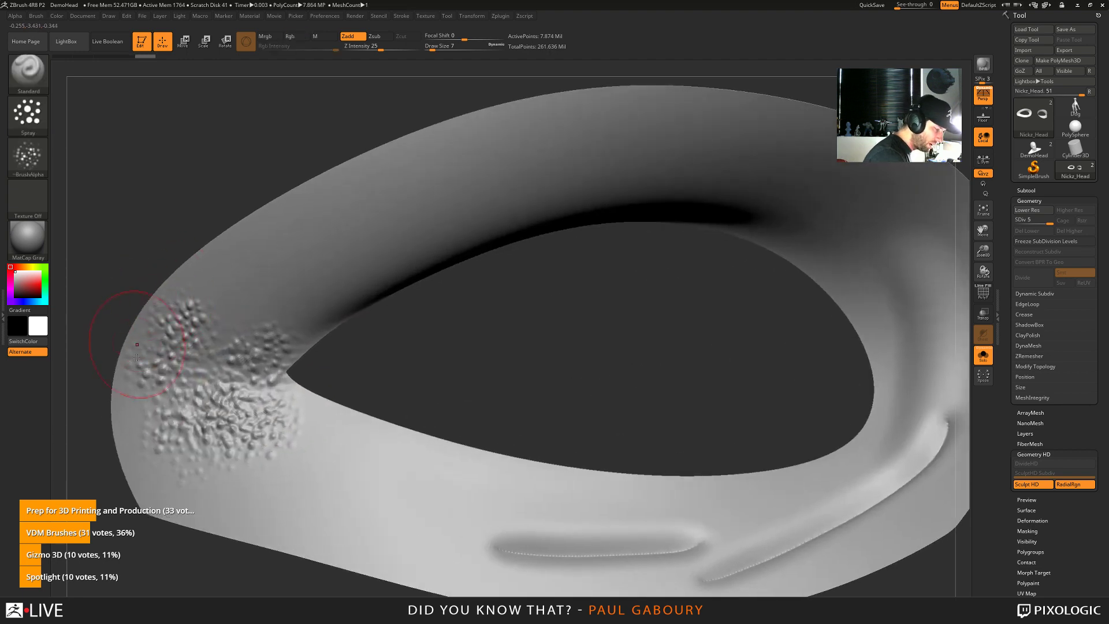
pyautogui.hotkey('ctrl', 'z')
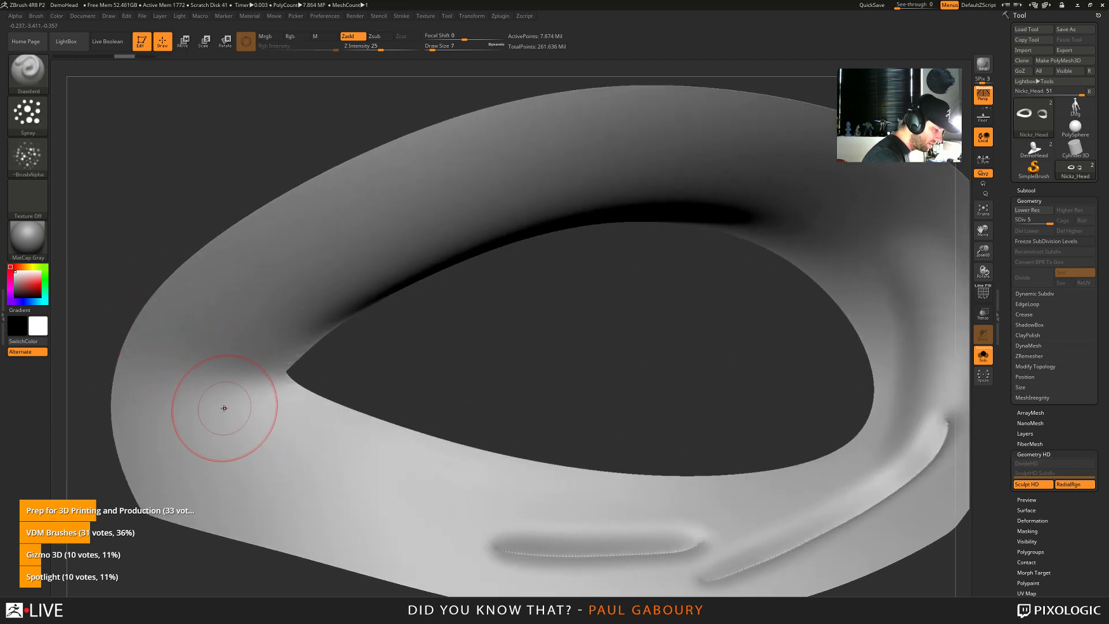
# Set the brush draw size to 3 and spray fine skin texture along the eye ring's upper band and its lower outer part
pyautogui.press('s')
pyautogui.press('3')
pyautogui.press('Return')
pyautogui.moveTo(220, 401)
pyautogui.mouseDown()
pyautogui.moveTo(240, 316)
pyautogui.moveTo(378, 209)
pyautogui.moveTo(504, 164)
pyautogui.moveTo(716, 119)
pyautogui.mouseUp()
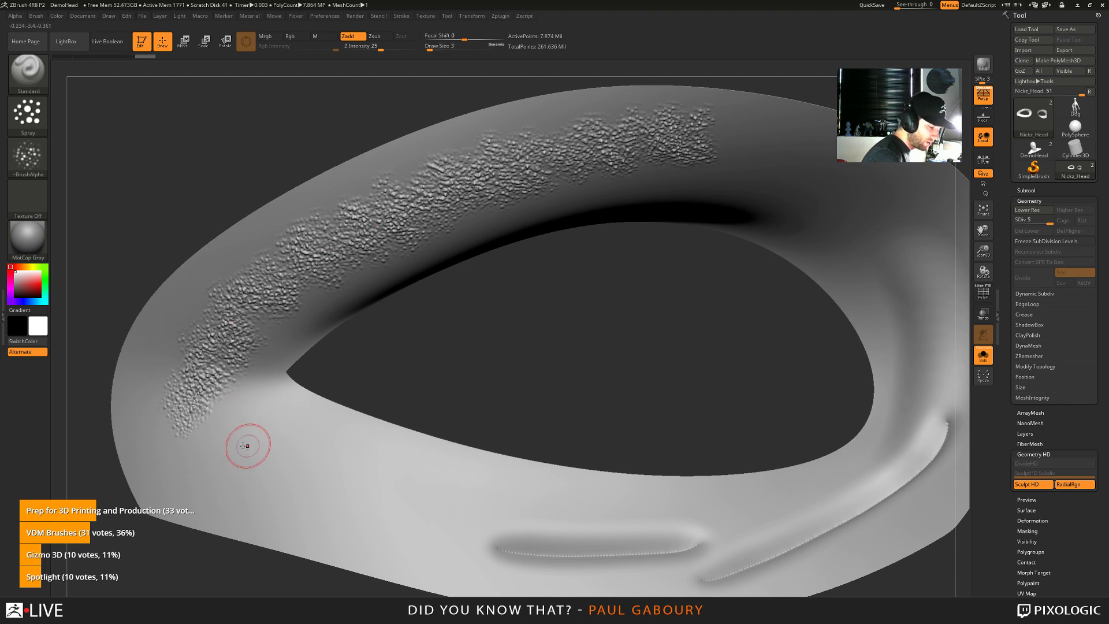
pyautogui.moveTo(246, 453); pyautogui.dragTo(442, 501)
# Clone the two sculpted HD eye rings into a separate tool
pyautogui.moveTo(500, 503)
pyautogui.keyDown('ctrl'); pyautogui.mouseDown(button='right')
pyautogui.moveTo(579, 515)
pyautogui.moveTo(486, 406)
pyautogui.mouseUp(button='right'); pyautogui.keyUp('ctrl')
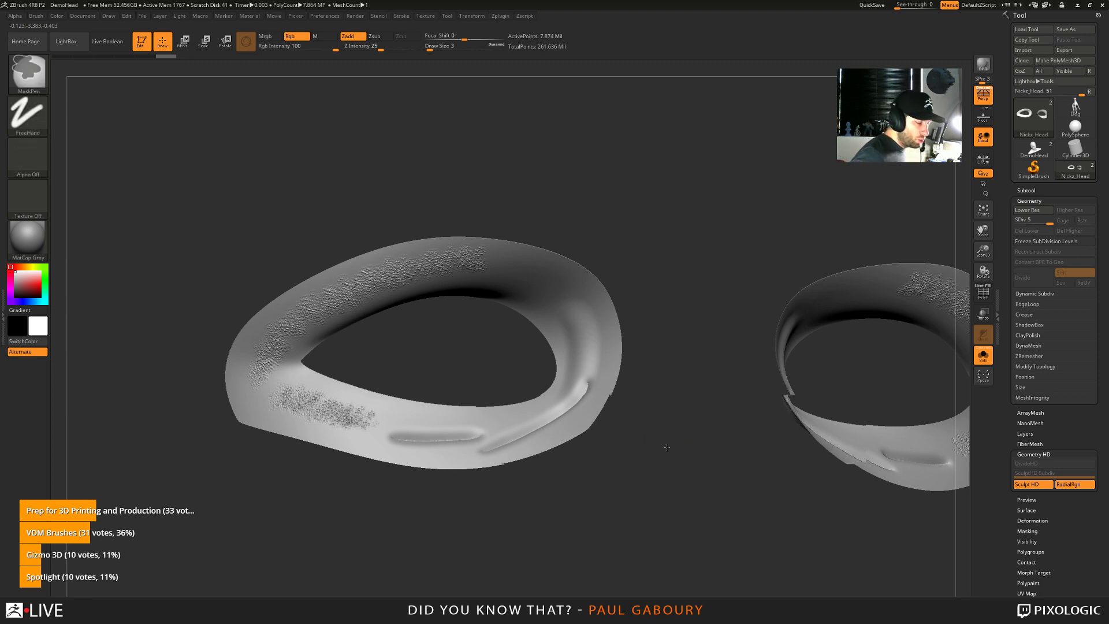
pyautogui.keyDown('ctrl'); pyautogui.moveTo(644, 420); pyautogui.dragTo(582, 409, button='right'); pyautogui.keyUp('ctrl')
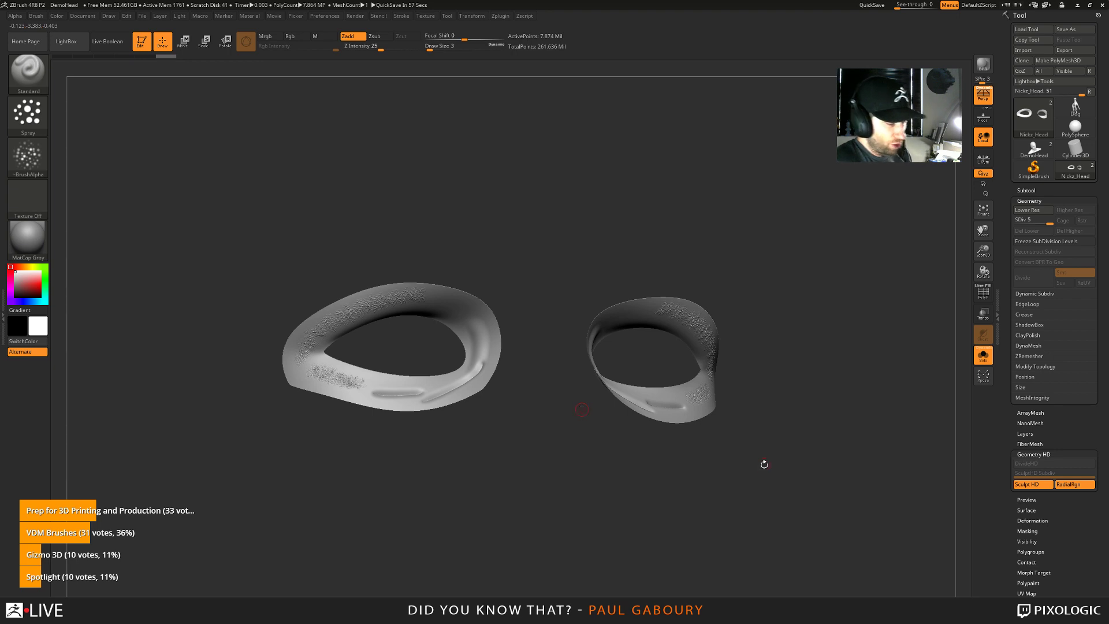
pyautogui.moveTo(762, 463)
pyautogui.mouseDown(button='right')
pyautogui.moveTo(777, 465)
pyautogui.moveTo(738, 485)
pyautogui.moveTo(749, 478)
pyautogui.mouseUp(button='right')
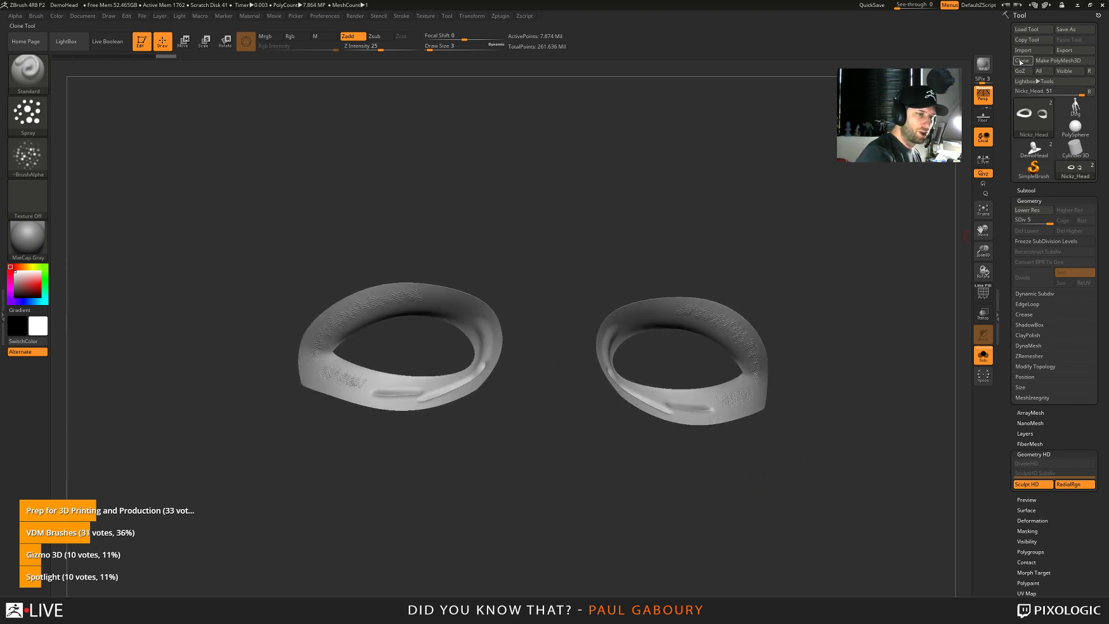
pyautogui.click(1021, 61)
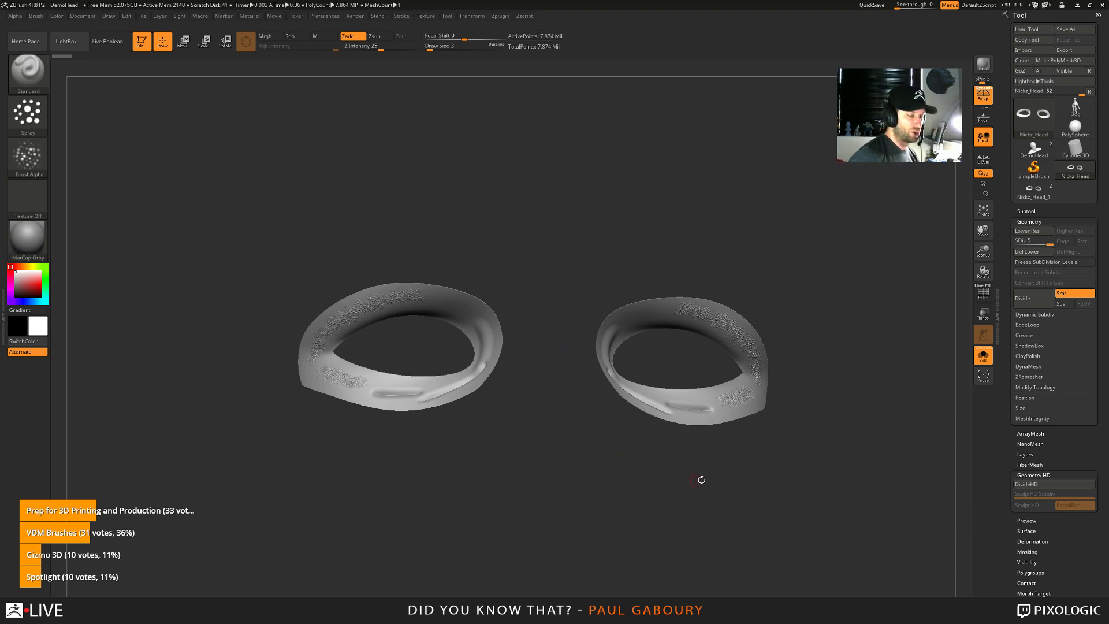
# Lower the cloned eye area mesh to subdivision level 1 and return it to level 5 to inspect the levels
pyautogui.moveTo(1048, 241); pyautogui.dragTo(1015, 243)
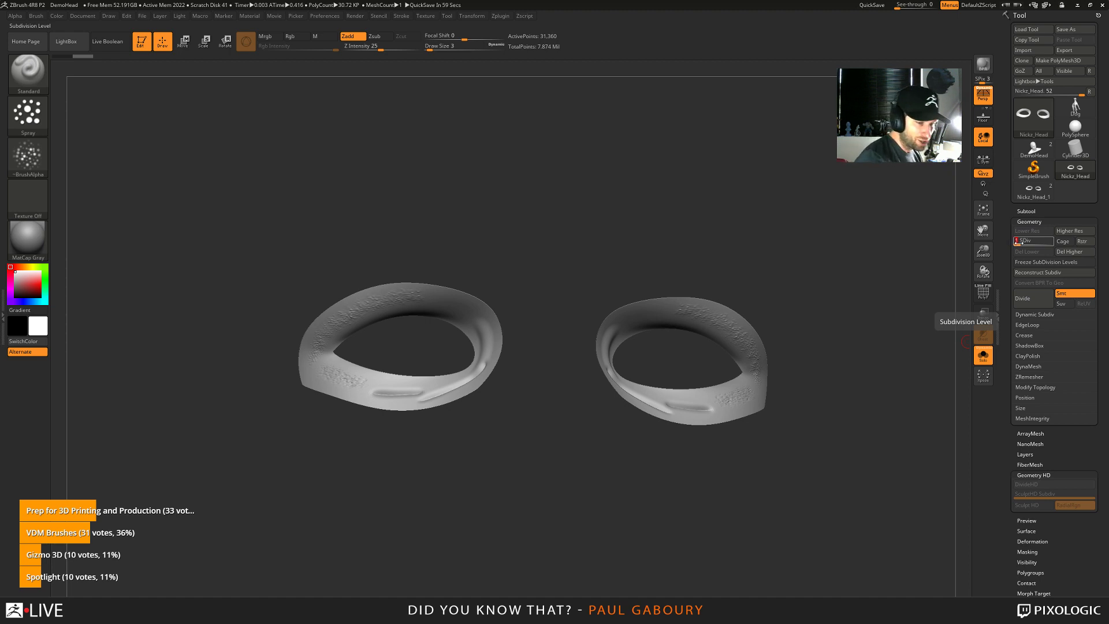
pyautogui.moveTo(1017, 243); pyautogui.dragTo(1051, 242)
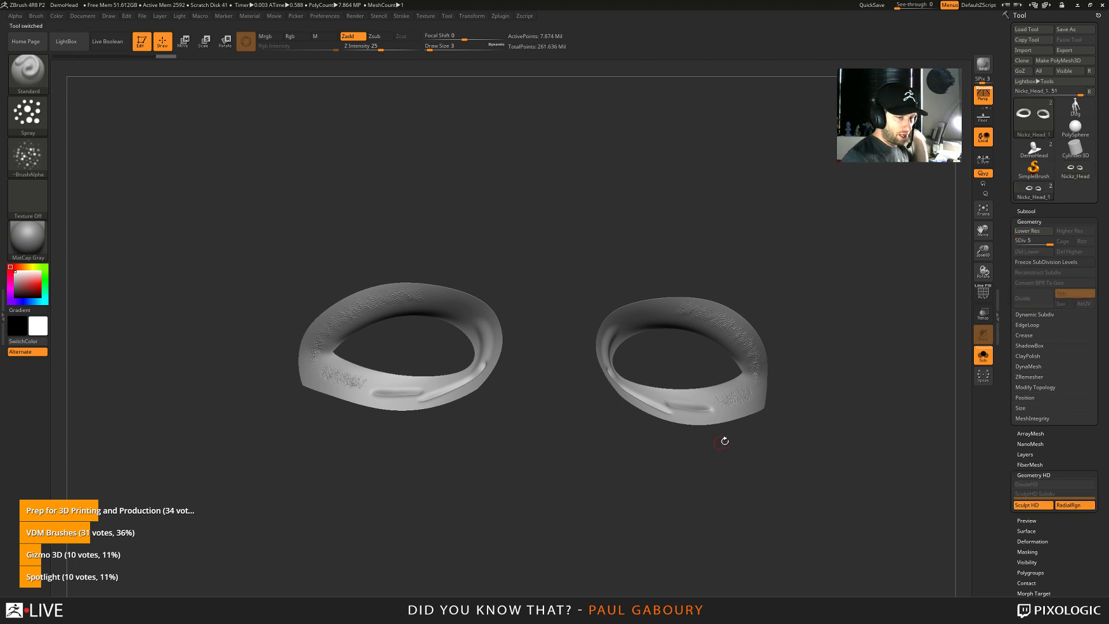
# Return to the HD head, isolate the polygroup of the inner eyelid rims and enter HD sculpting on it without polyframe
pyautogui.click(1033, 191)
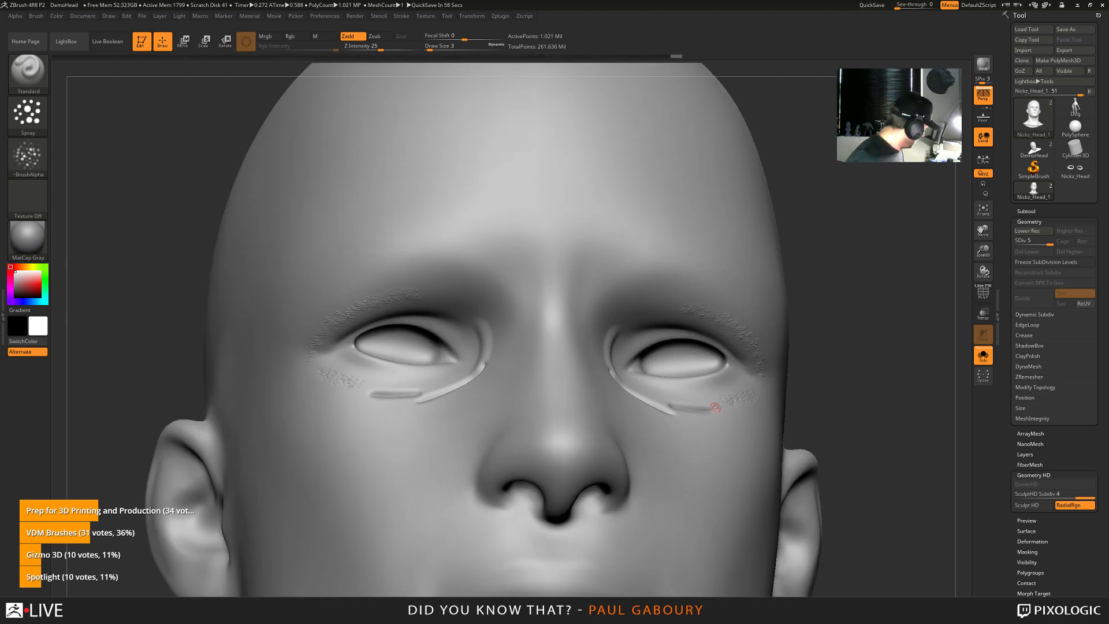
pyautogui.hotkey('shift', 'f')
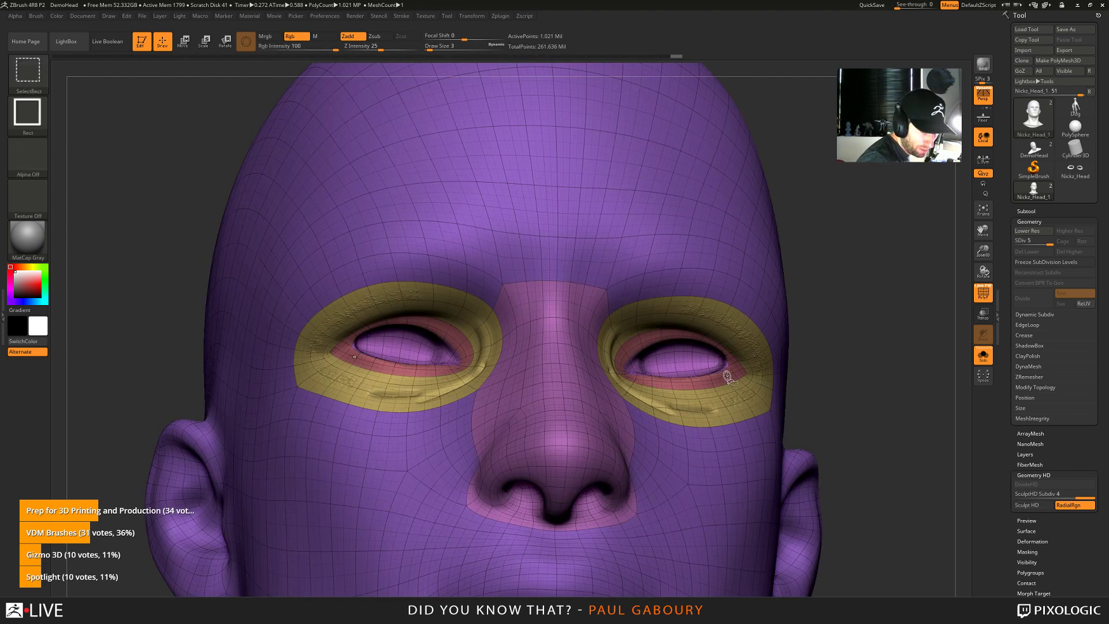
pyautogui.keyDown('ctrl'); pyautogui.keyDown('shift'); pyautogui.click(728, 376); pyautogui.keyUp('shift'); pyautogui.keyUp('ctrl')
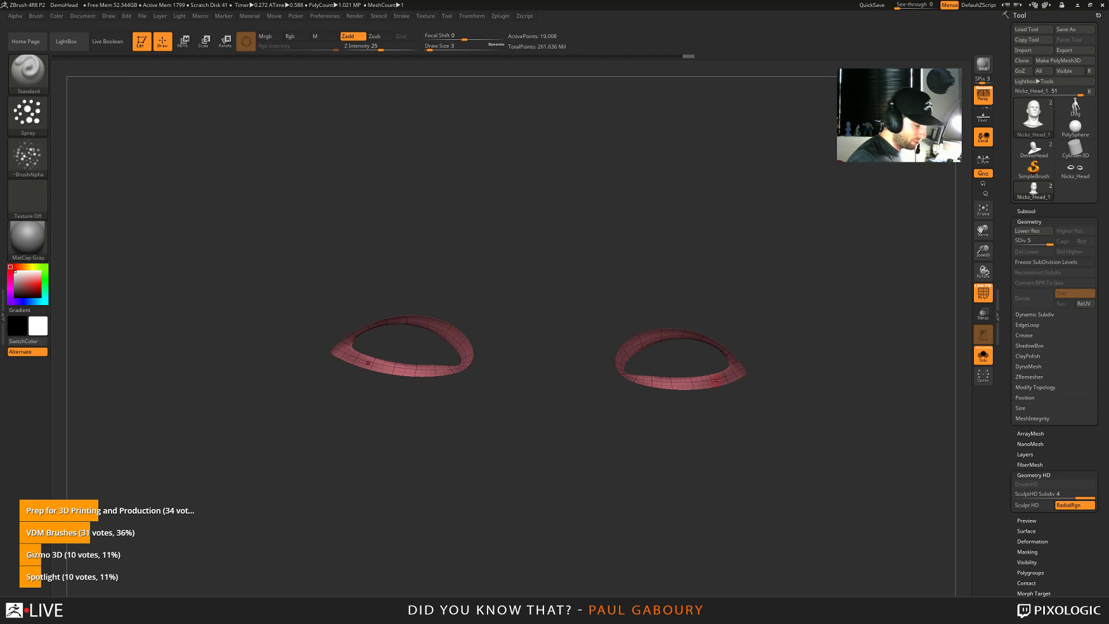
pyautogui.press('a')
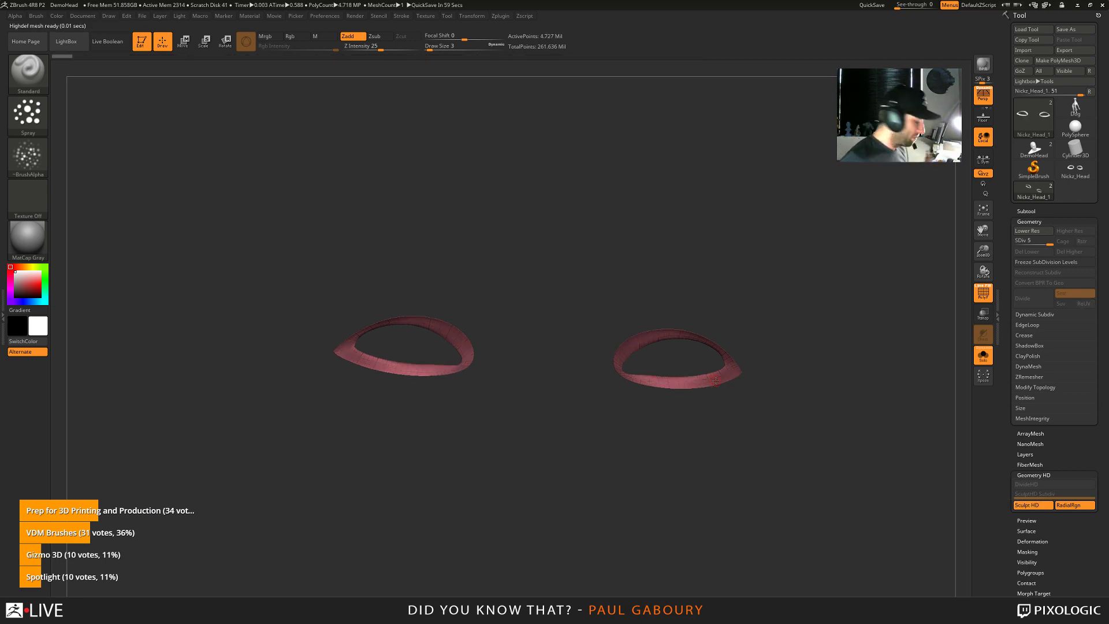
pyautogui.hotkey('shift', 'f')
pyautogui.keyDown('ctrl'); pyautogui.moveTo(586, 240); pyautogui.dragTo(695, 386, button='right'); pyautogui.keyUp('ctrl')
pyautogui.moveTo(695, 386)
pyautogui.mouseDown()
pyautogui.moveTo(673, 381)
pyautogui.moveTo(734, 364)
pyautogui.moveTo(719, 381)
pyautogui.mouseUp()
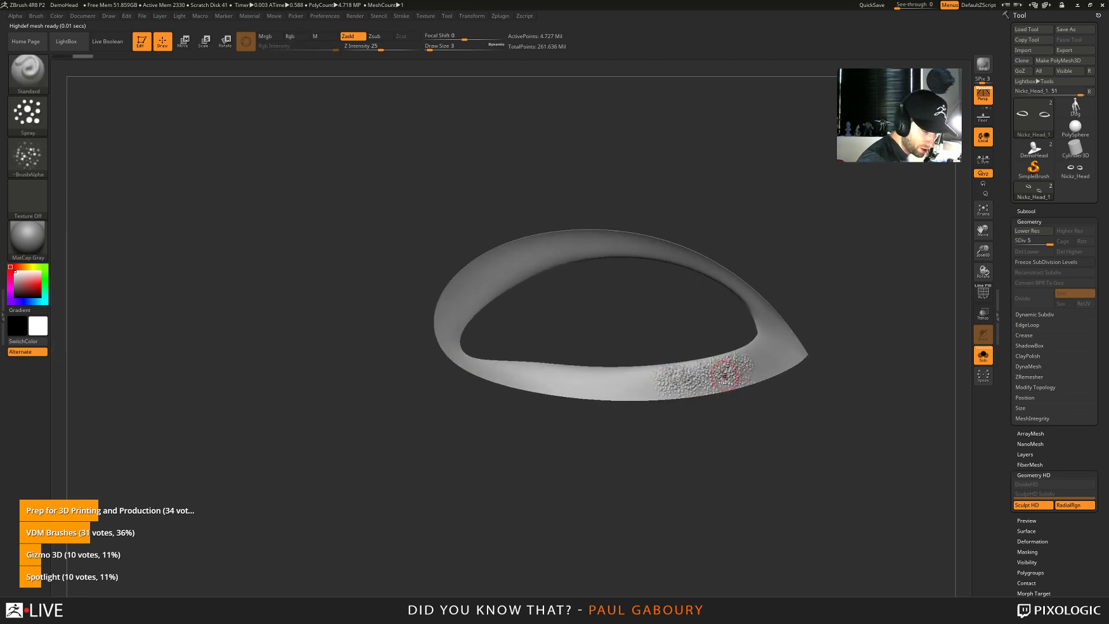
pyautogui.press('ctrl')
pyautogui.hotkey('ctrl', 'z')
# Spray fine bumpy skin detail along the lower eyelid rim using draw size 2, then draw size 1
pyautogui.press('f')
pyautogui.press('[')
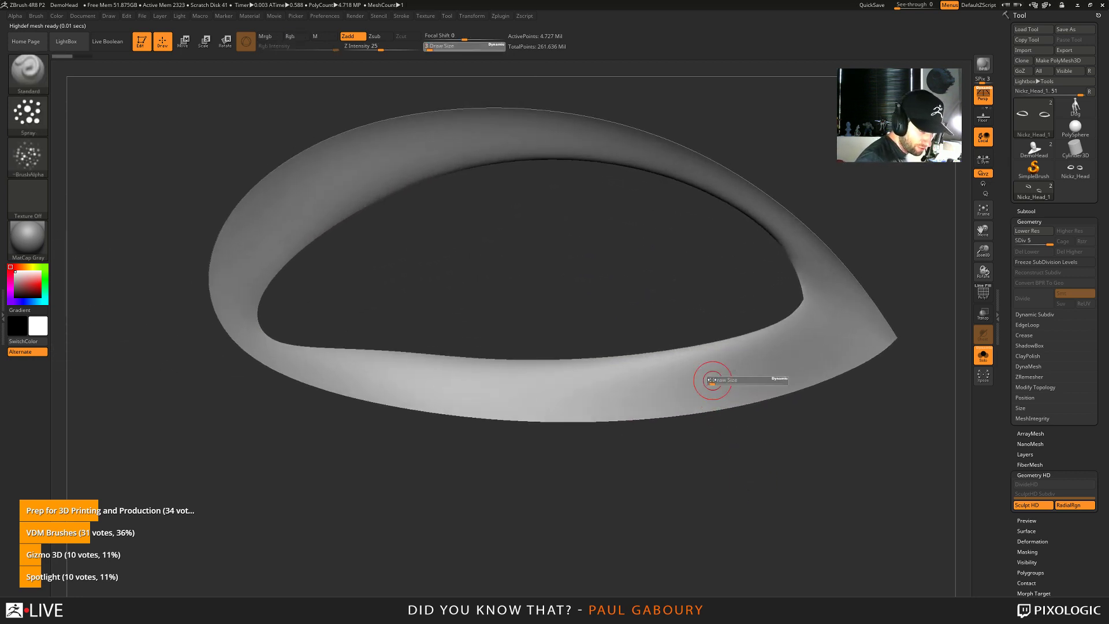
pyautogui.moveTo(661, 386); pyautogui.dragTo(806, 346)
pyautogui.press('ctrl')
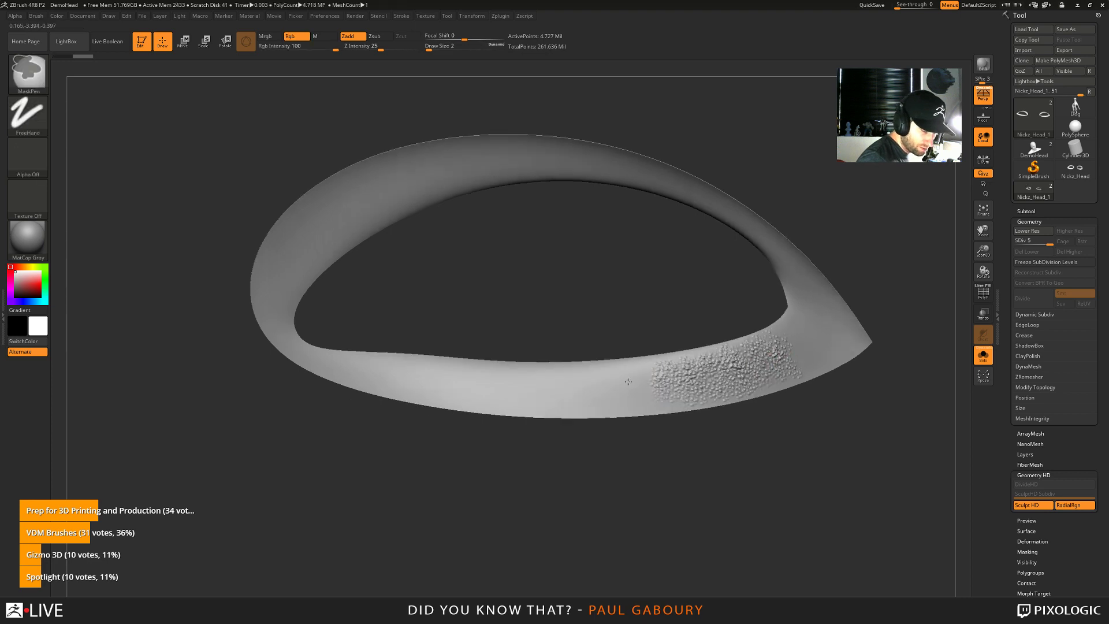
pyautogui.keyDown('ctrl'); pyautogui.moveTo(662, 385); pyautogui.dragTo(663, 397, button='right'); pyautogui.keyUp('ctrl')
pyautogui.press('[')
pyautogui.moveTo(540, 396)
pyautogui.mouseDown()
pyautogui.moveTo(312, 387)
pyautogui.moveTo(520, 398)
pyautogui.moveTo(716, 381)
pyautogui.mouseUp()
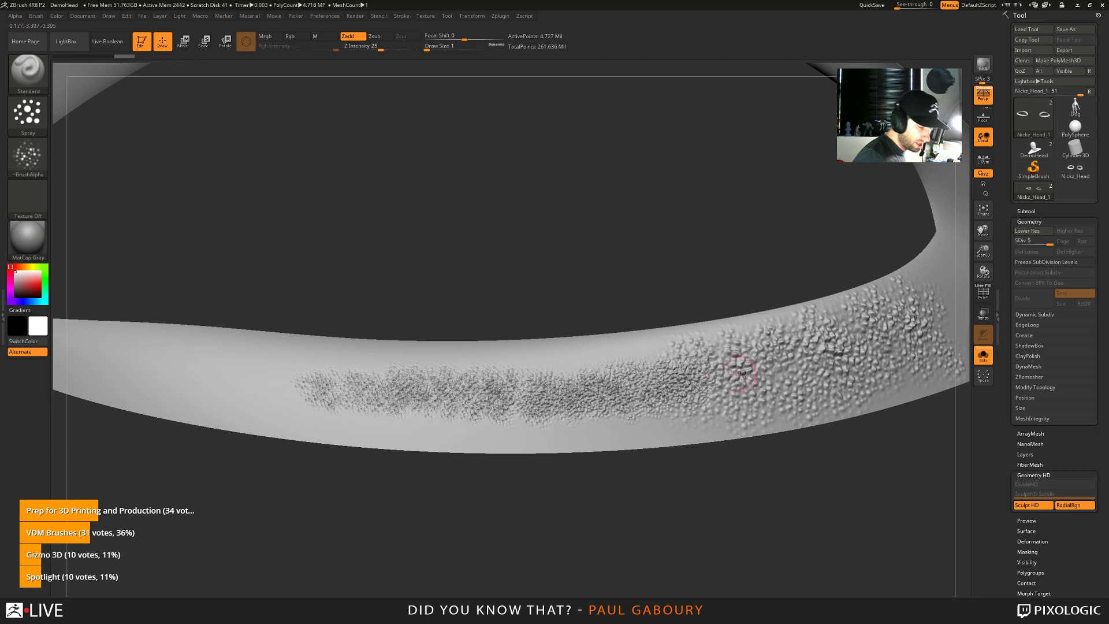
pyautogui.moveTo(716, 381)
pyautogui.keyDown('ctrl'); pyautogui.mouseDown(button='right')
pyautogui.moveTo(562, 336)
pyautogui.moveTo(606, 327)
pyautogui.moveTo(714, 416)
pyautogui.moveTo(663, 419)
pyautogui.mouseUp(button='right'); pyautogui.keyUp('ctrl')
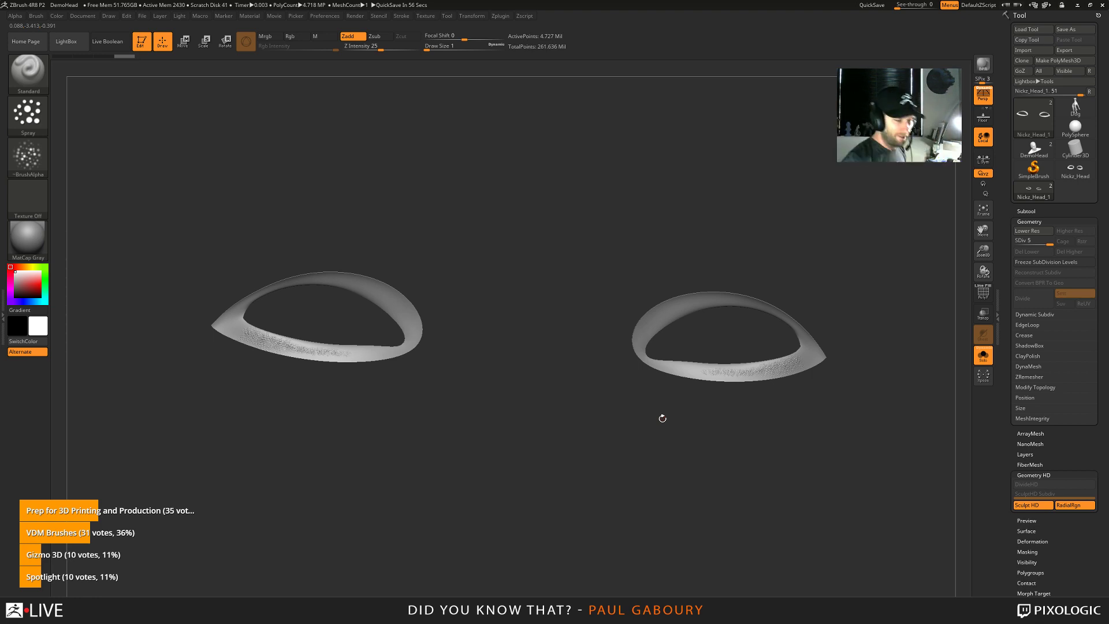
# Clone the HD-detailed eyelid rims and append the clone as a subtool to the cloned eye area tool
pyautogui.click(1022, 61)
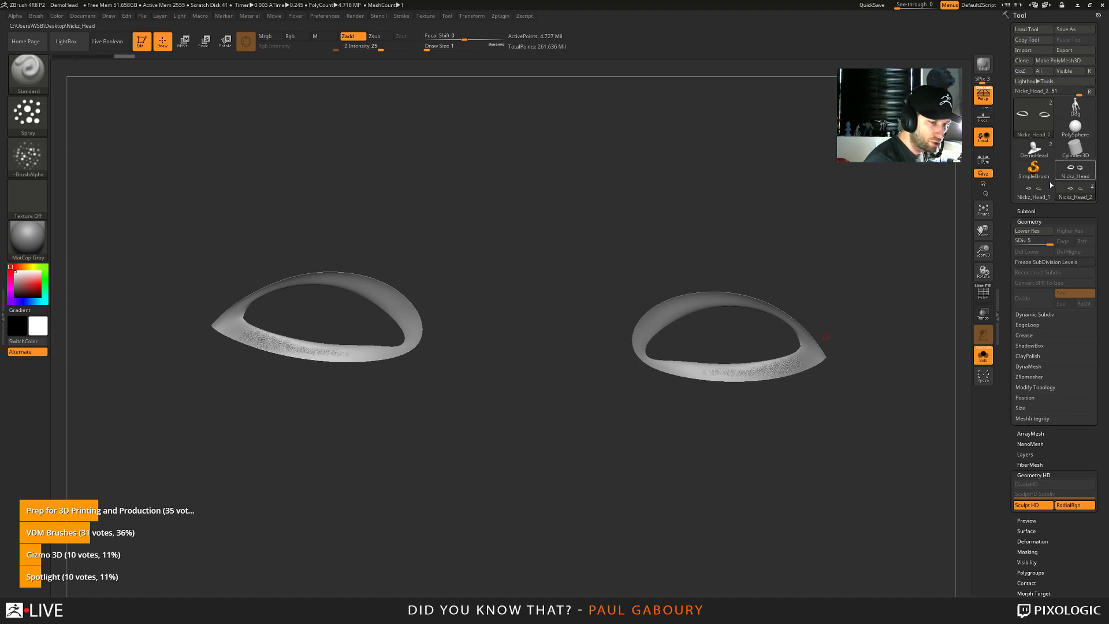
pyautogui.click(1047, 189)
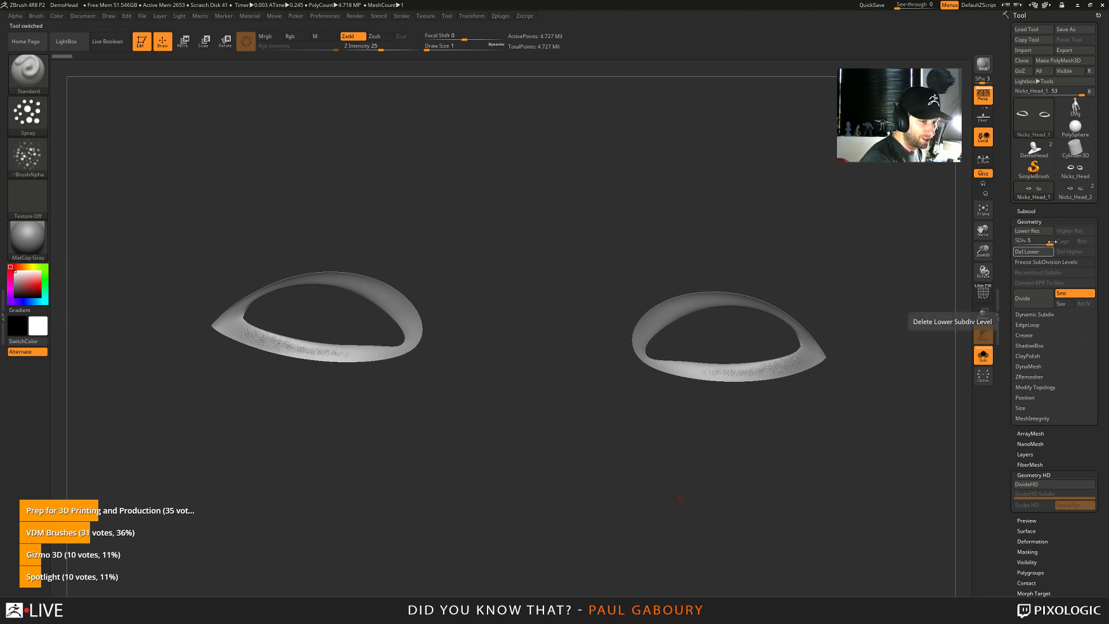
pyautogui.click(1072, 175)
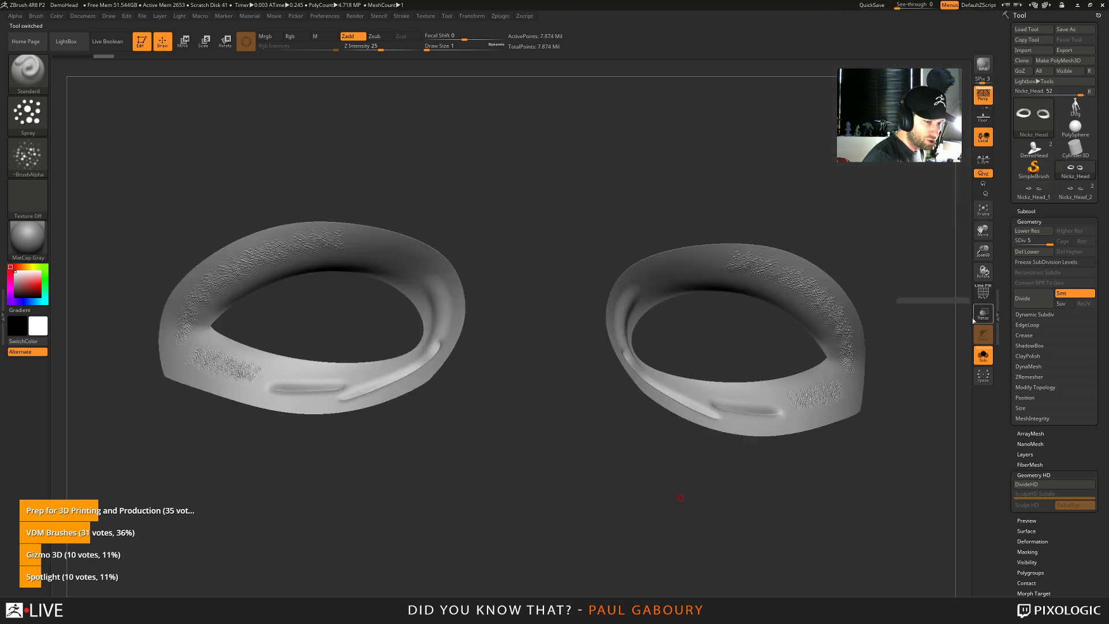
pyautogui.click(1030, 211)
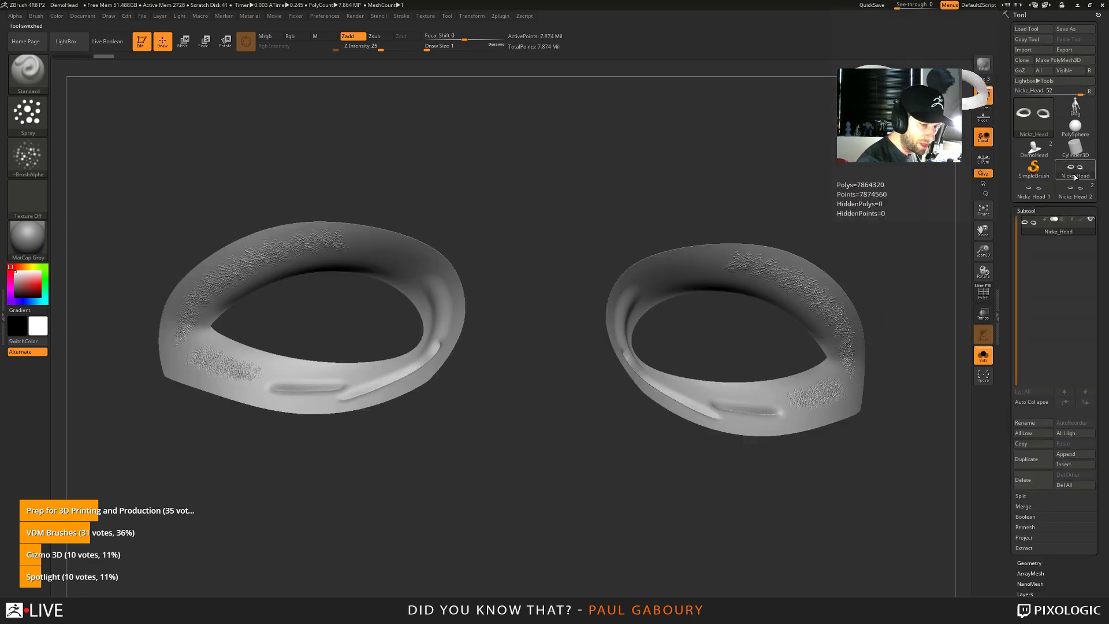
pyautogui.click(1071, 457)
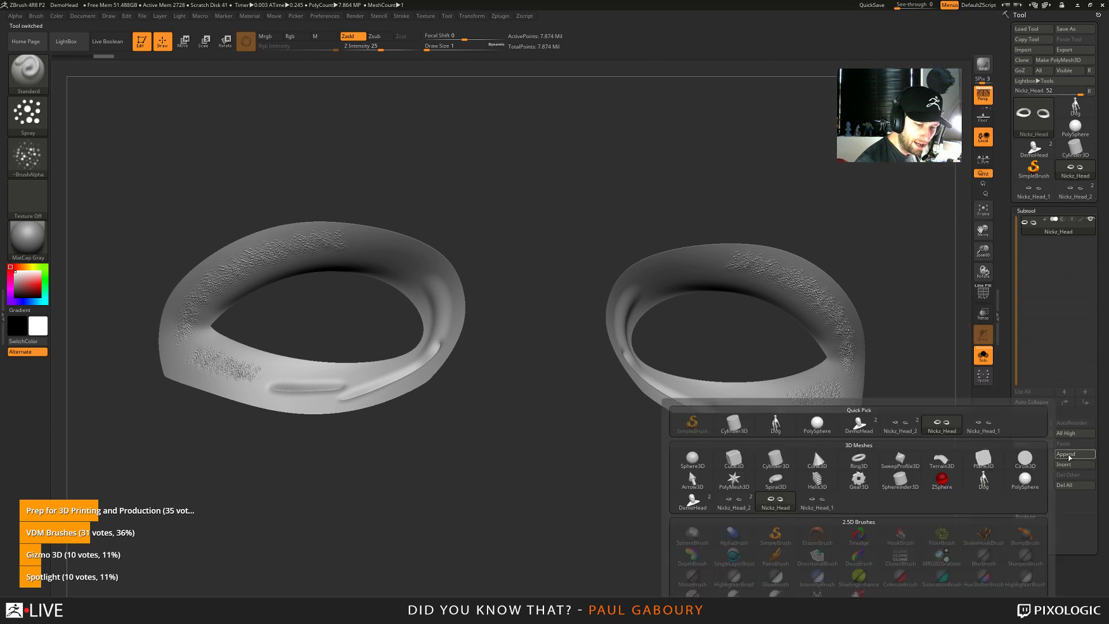
pyautogui.click(984, 430)
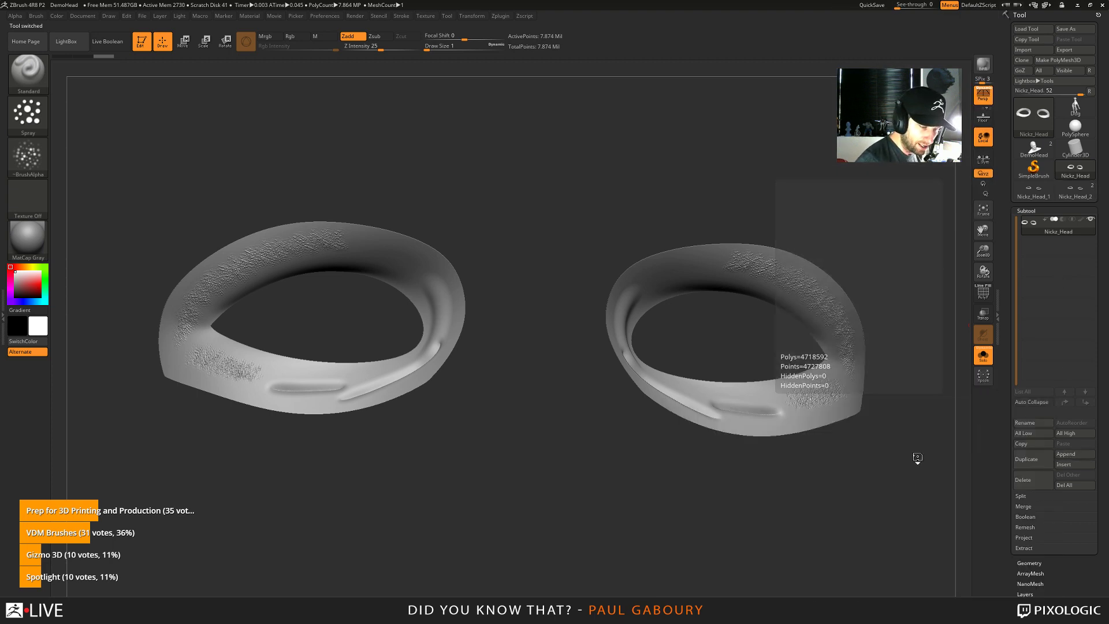
# Select the appended eyelid subtool, turn off Solo and inspect how the two HD pieces fit together
pyautogui.click(1058, 247)
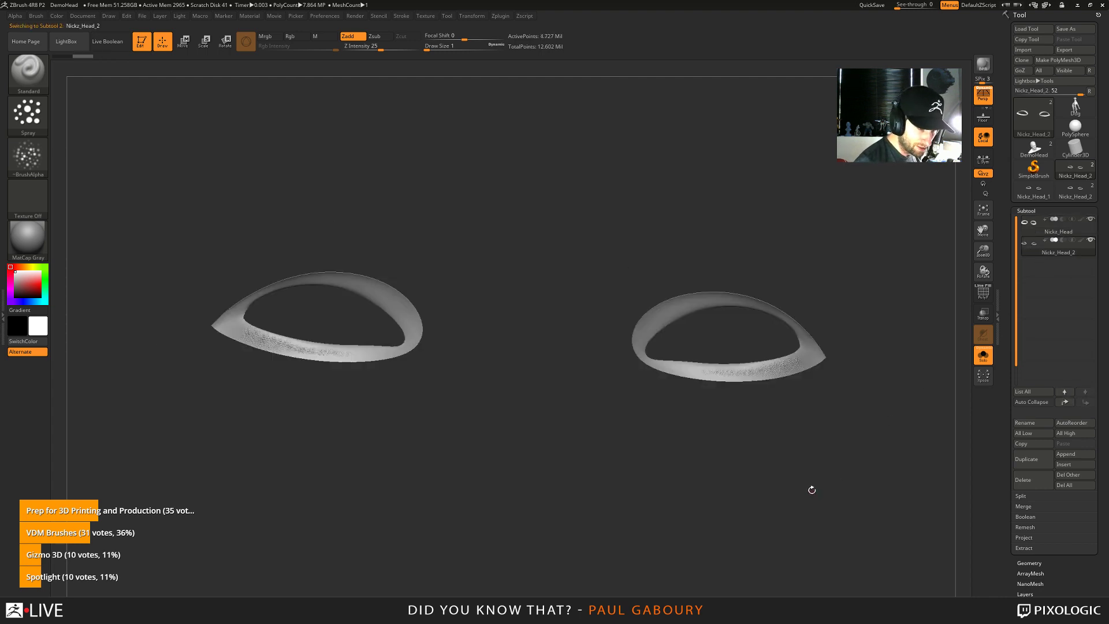
pyautogui.click(983, 354)
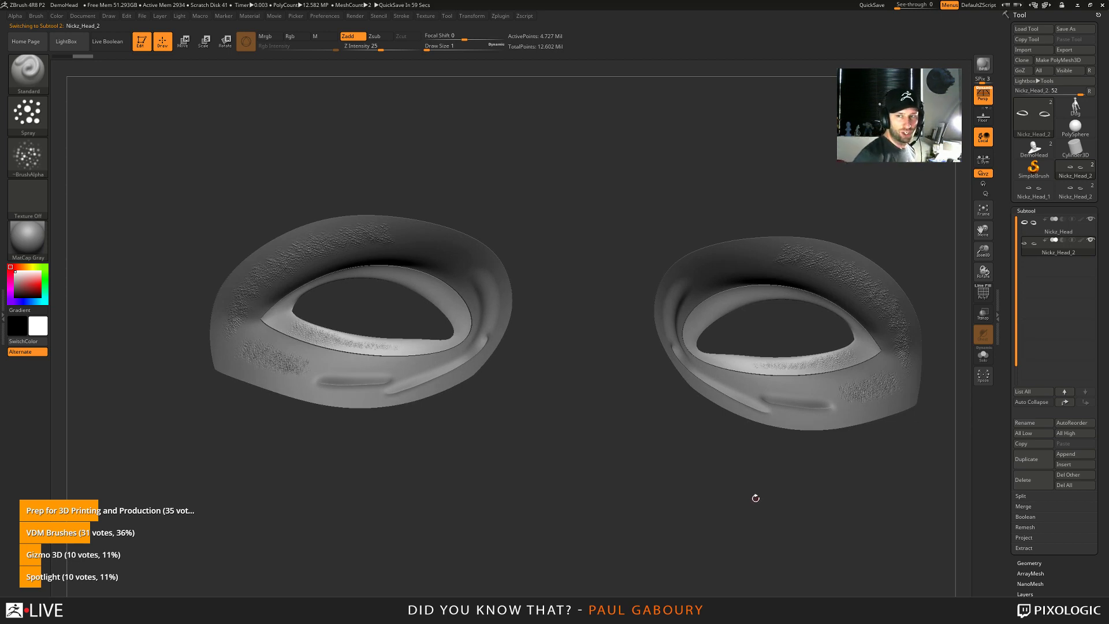
pyautogui.moveTo(802, 382)
pyautogui.keyDown('ctrl'); pyautogui.mouseDown(button='right')
pyautogui.moveTo(762, 462)
pyautogui.moveTo(737, 396)
pyautogui.moveTo(752, 433)
pyautogui.moveTo(701, 428)
pyautogui.mouseUp(button='right'); pyautogui.keyUp('ctrl')
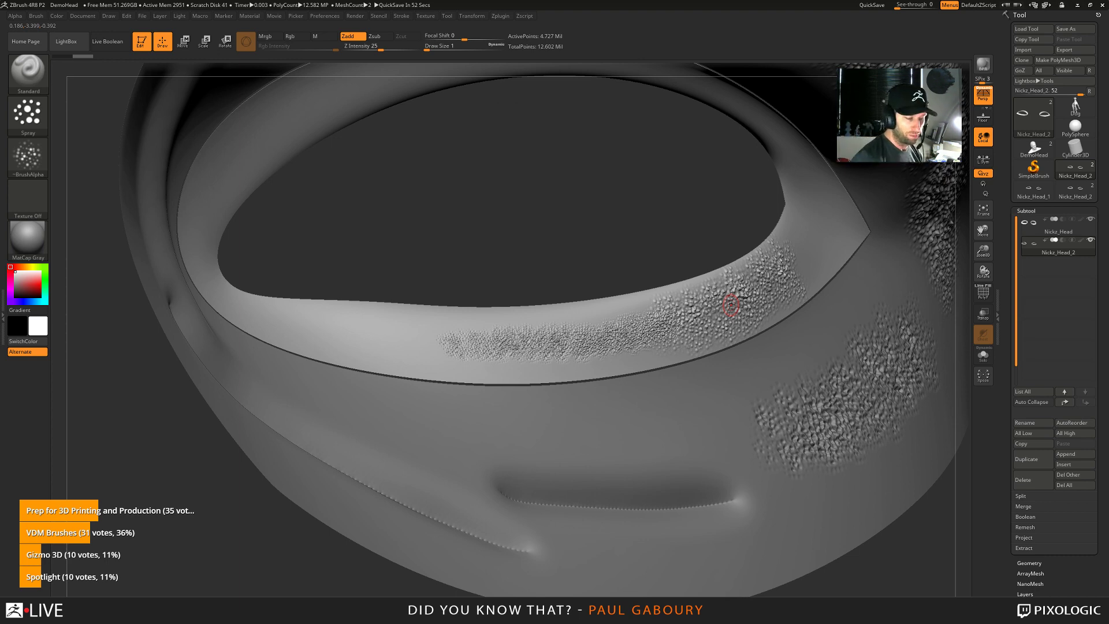
pyautogui.press('f')
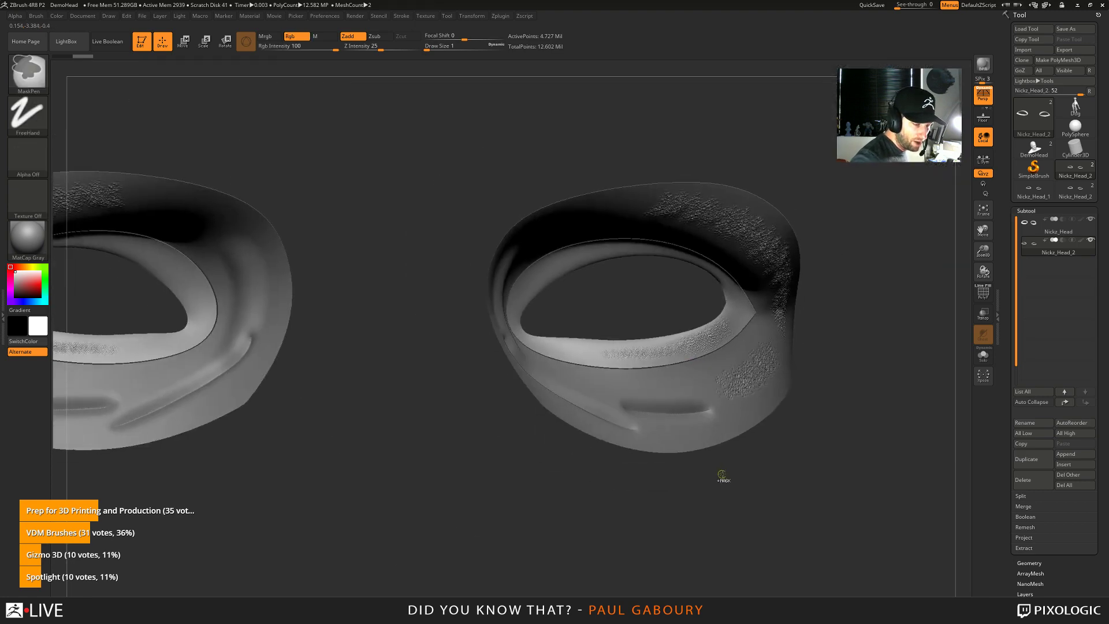
pyautogui.moveTo(718, 472); pyautogui.dragTo(703, 468)
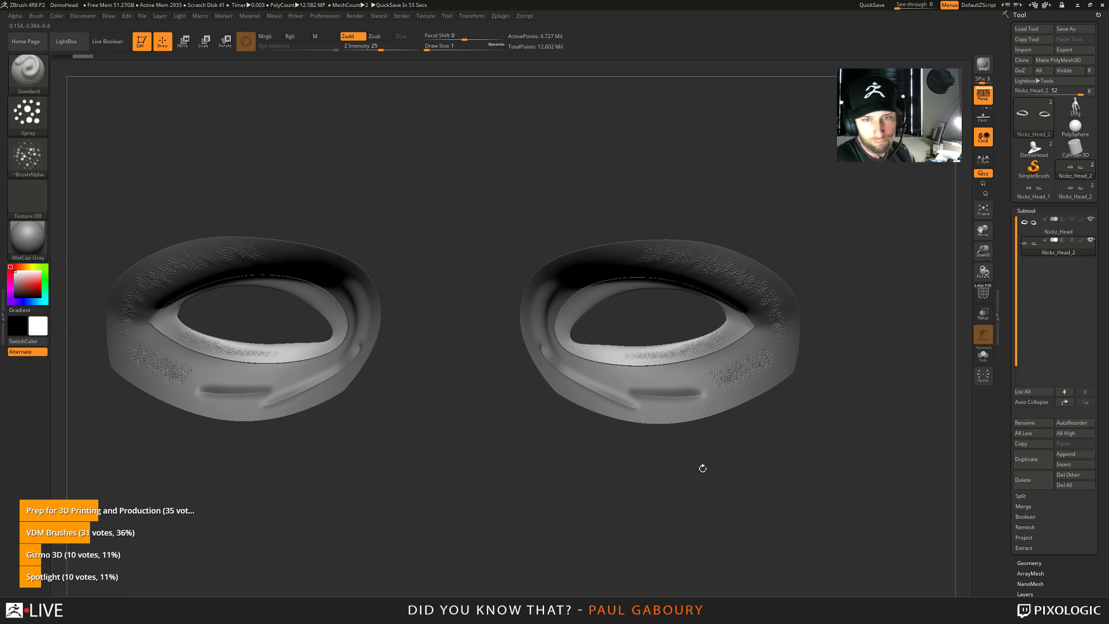
pyautogui.moveTo(601, 456); pyautogui.dragTo(688, 453)
# Delete all subtools of the combined eye area and eyelid tool
pyautogui.click(1059, 246)
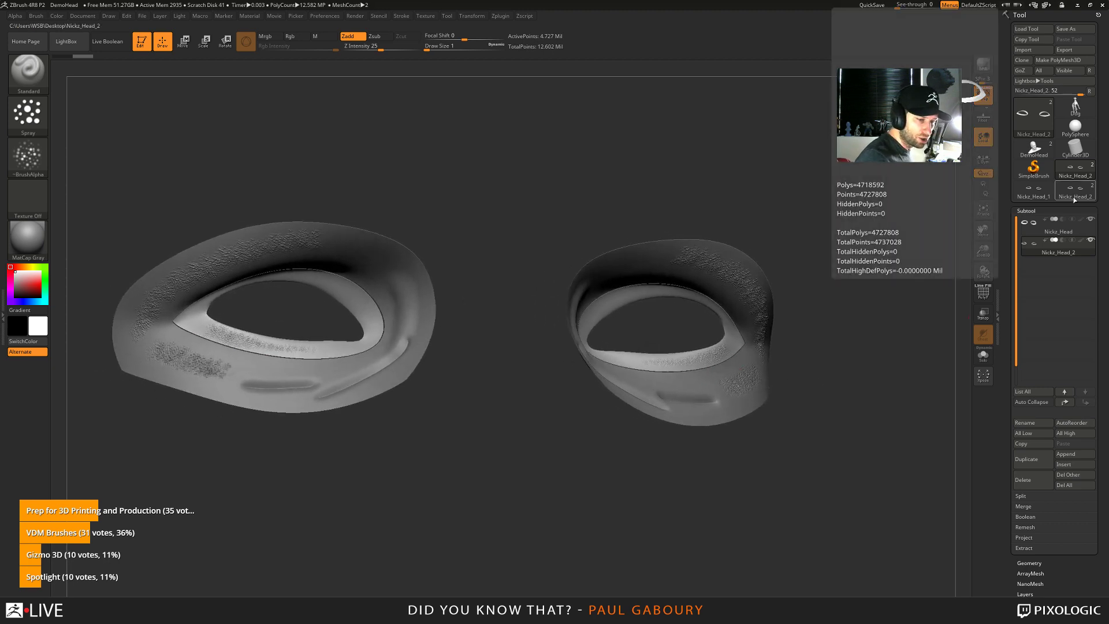
pyautogui.click(1073, 485)
pyautogui.click(953, 505)
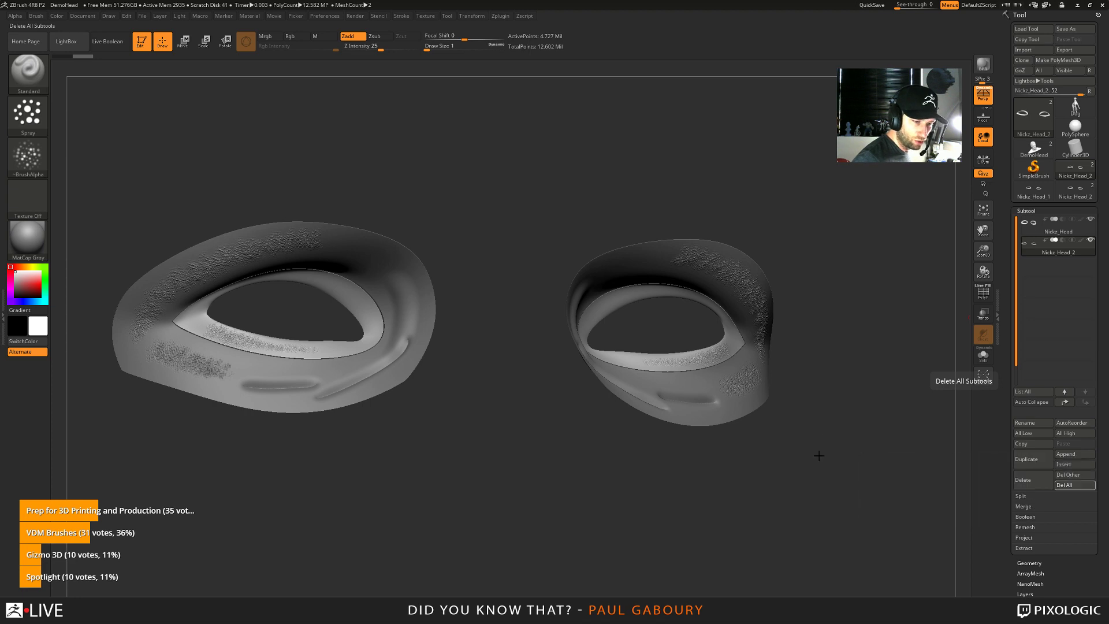
# Switch back to the HD head tool, solo the eyelid rims and leave HD sculpting mode
pyautogui.click(1035, 195)
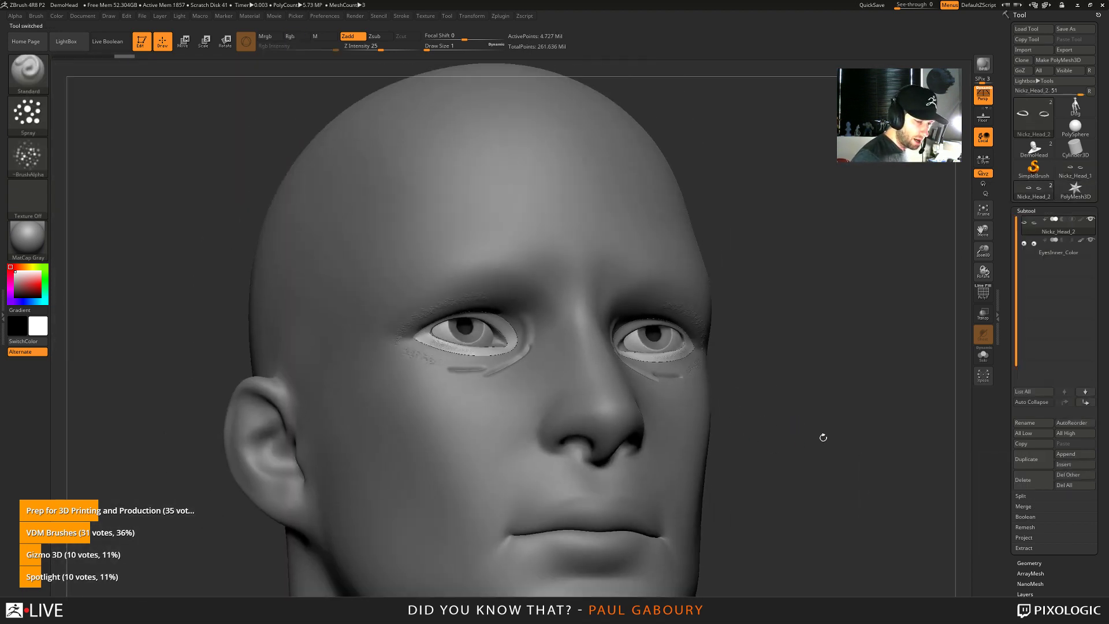
pyautogui.click(983, 356)
pyautogui.moveTo(809, 393); pyautogui.dragTo(728, 379)
pyautogui.press('f')
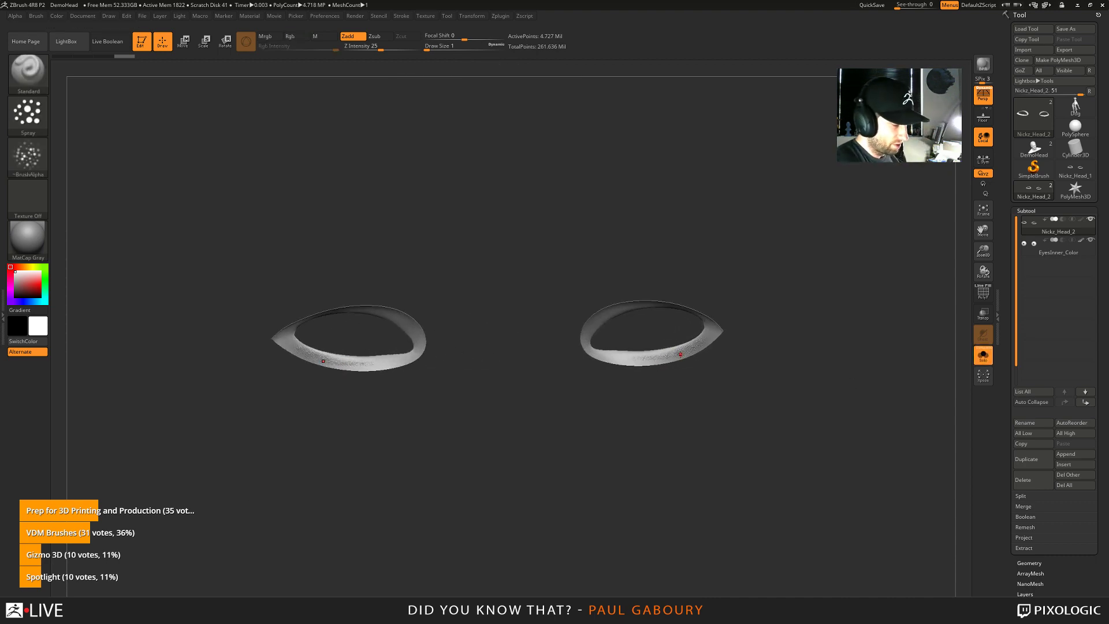
pyautogui.press('a')
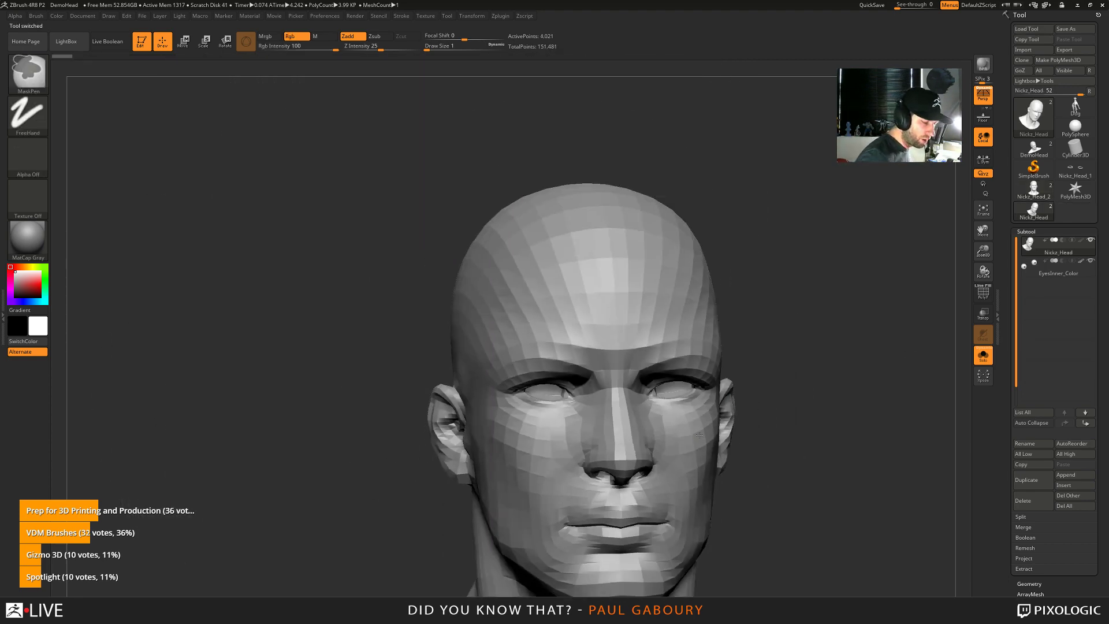
# Show the polyframe on the low-resolution head, isolate both outer eye rings and combine them into one polygroup
pyautogui.keyDown('alt'); pyautogui.moveTo(640, 434); pyautogui.dragTo(630, 376, button='right'); pyautogui.keyUp('alt')
pyautogui.keyDown('ctrl'); pyautogui.moveTo(630, 376); pyautogui.dragTo(644, 409, button='right'); pyautogui.keyUp('ctrl')
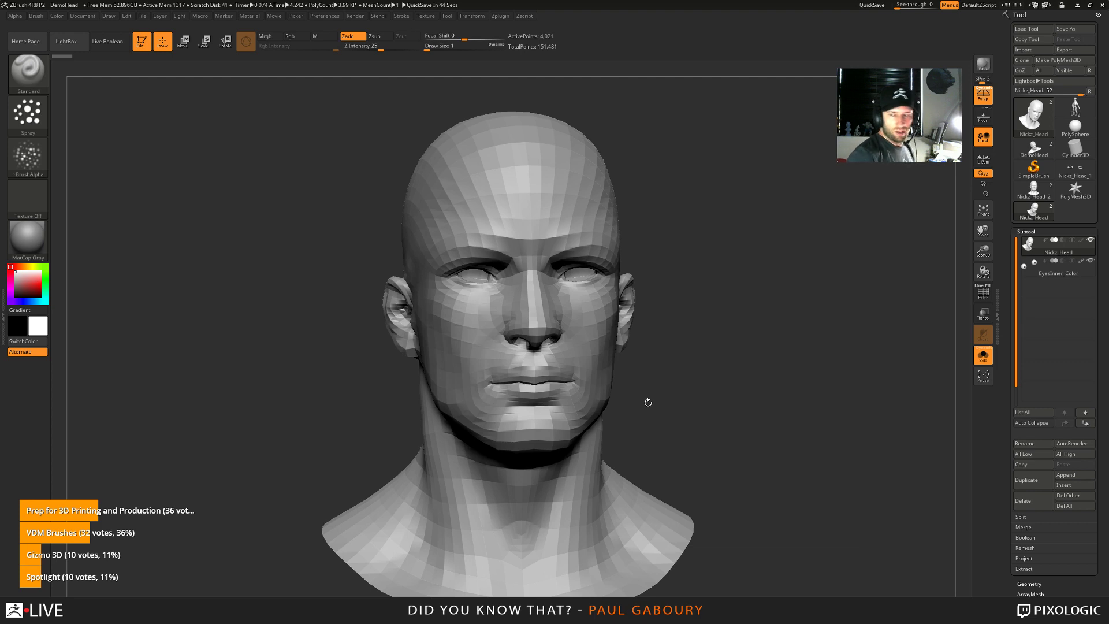
pyautogui.moveTo(661, 373); pyautogui.dragTo(666, 384)
pyautogui.hotkey('shift', 'f')
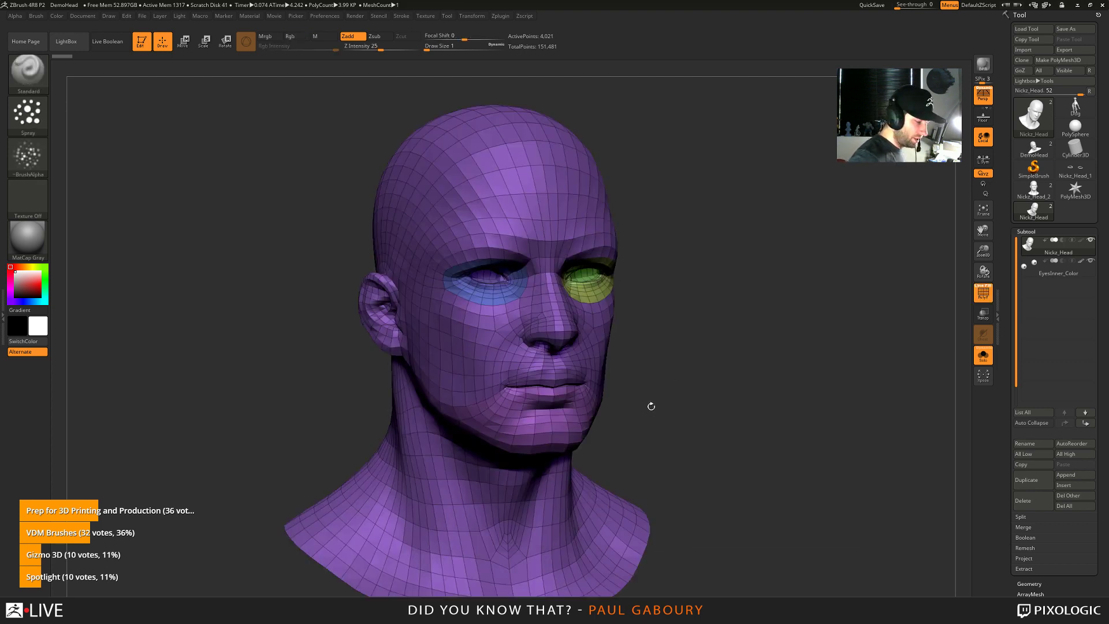
pyautogui.moveTo(649, 421)
pyautogui.mouseDown(button='right')
pyautogui.moveTo(592, 321)
pyautogui.moveTo(585, 285)
pyautogui.mouseUp(button='right')
pyautogui.keyDown('ctrl'); pyautogui.keyDown('shift'); pyautogui.click(603, 290); pyautogui.keyUp('shift'); pyautogui.keyUp('ctrl')
pyautogui.keyDown('ctrl'); pyautogui.keyDown('shift'); pyautogui.moveTo(699, 318); pyautogui.dragTo(768, 419); pyautogui.keyUp('shift'); pyautogui.keyUp('ctrl')
pyautogui.keyDown('ctrl'); pyautogui.keyDown('alt'); pyautogui.keyDown('shift'); pyautogui.click(436, 301); pyautogui.keyUp('shift'); pyautogui.keyUp('alt'); pyautogui.keyUp('ctrl')
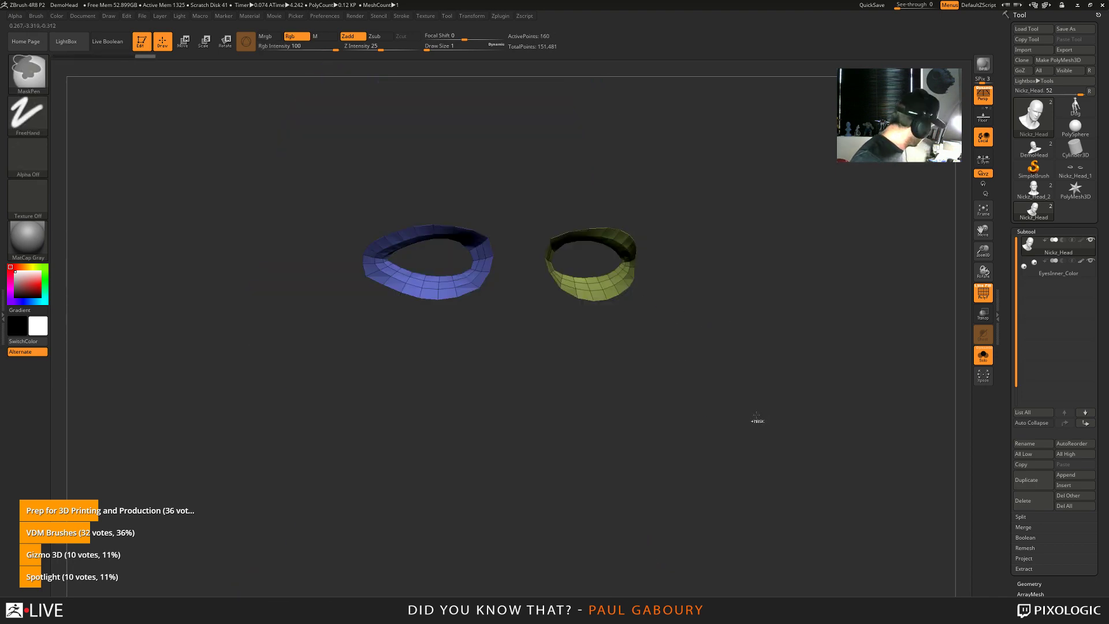
pyautogui.hotkey('shift', 'f')
pyautogui.hotkey('shift', 'f')
pyautogui.keyDown('ctrl'); pyautogui.keyDown('shift'); pyautogui.click(748, 405); pyautogui.keyUp('shift'); pyautogui.keyUp('ctrl')
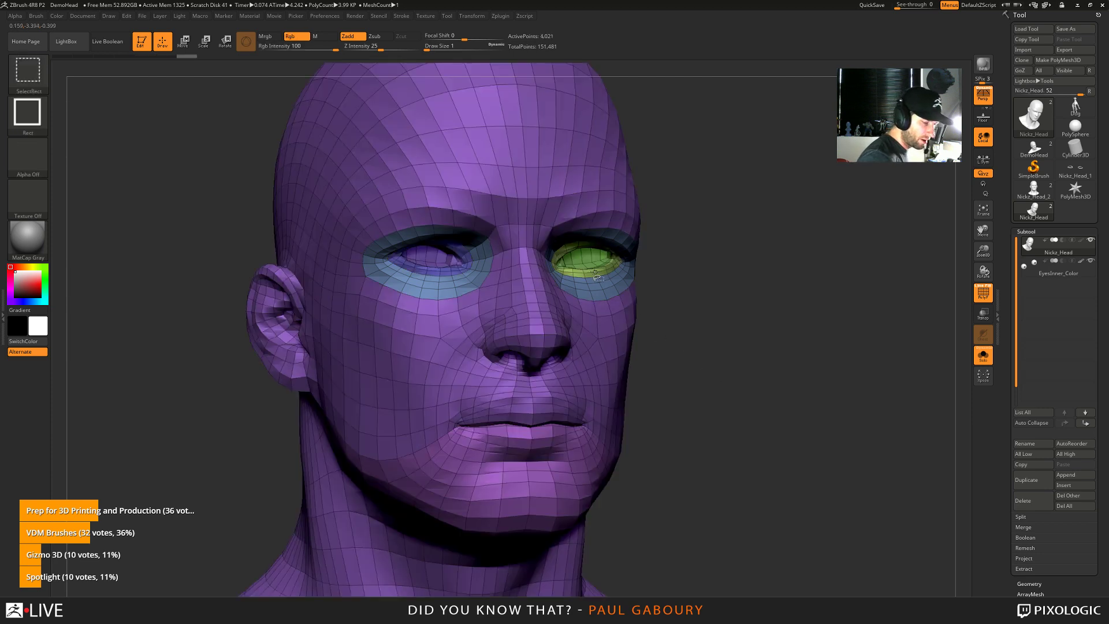
# Isolate both inner eyelid rims, merge them into one polygroup and show the whole head
pyautogui.keyDown('ctrl'); pyautogui.keyDown('shift'); pyautogui.click(597, 274); pyautogui.keyUp('shift'); pyautogui.keyUp('ctrl')
pyautogui.keyDown('ctrl'); pyautogui.keyDown('shift'); pyautogui.click(719, 342); pyautogui.keyUp('shift'); pyautogui.keyUp('ctrl')
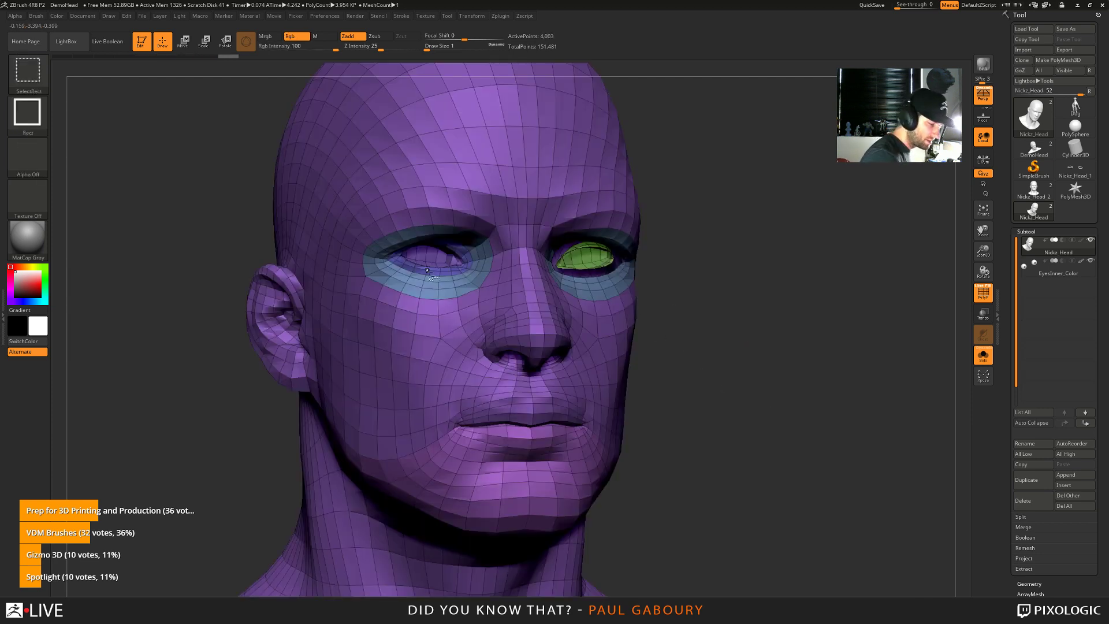
pyautogui.keyDown('ctrl'); pyautogui.keyDown('shift'); pyautogui.moveTo(725, 354); pyautogui.dragTo(734, 415); pyautogui.keyUp('shift'); pyautogui.keyUp('ctrl')
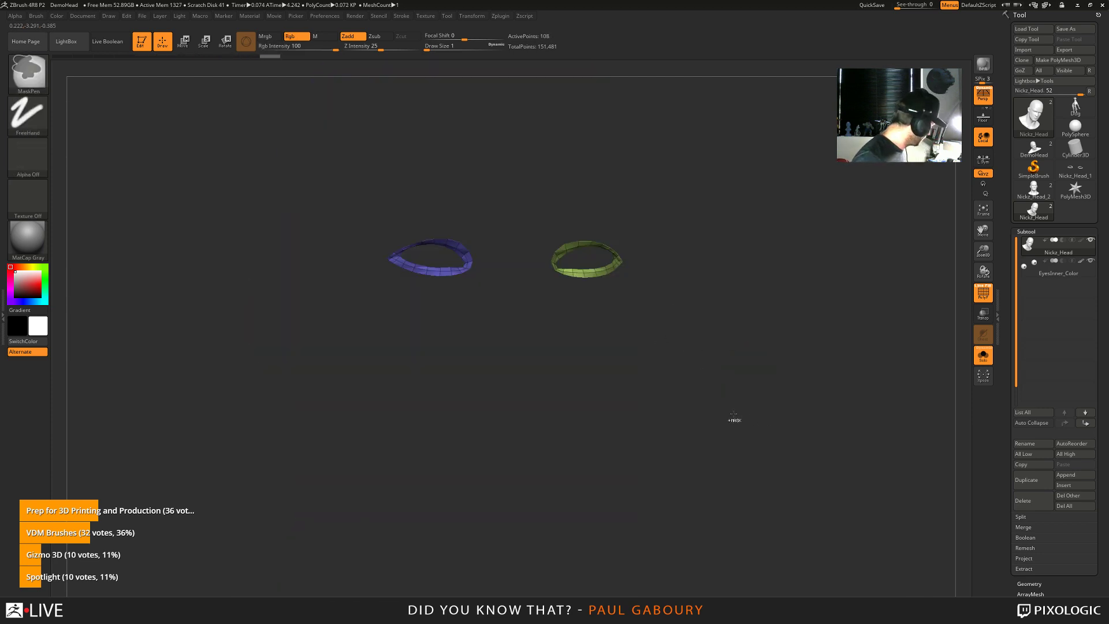
pyautogui.hotkey('shift', 'f')
pyautogui.hotkey('ctrl', 'w')
pyautogui.keyDown('ctrl'); pyautogui.keyDown('shift'); pyautogui.click(735, 415); pyautogui.keyUp('shift'); pyautogui.keyUp('ctrl')
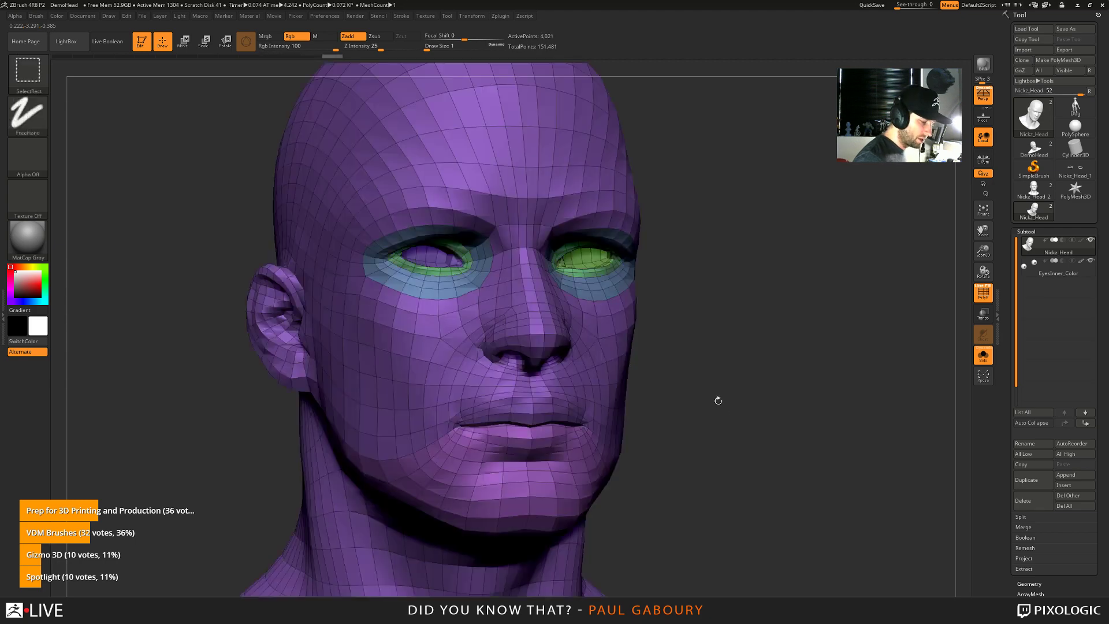
# Isolate both eyeball surfaces, merge them into one polygroup and show the whole head
pyautogui.moveTo(718, 401); pyautogui.dragTo(793, 433)
pyautogui.keyDown('ctrl'); pyautogui.keyDown('shift'); pyautogui.click(556, 269); pyautogui.keyUp('shift'); pyautogui.keyUp('ctrl')
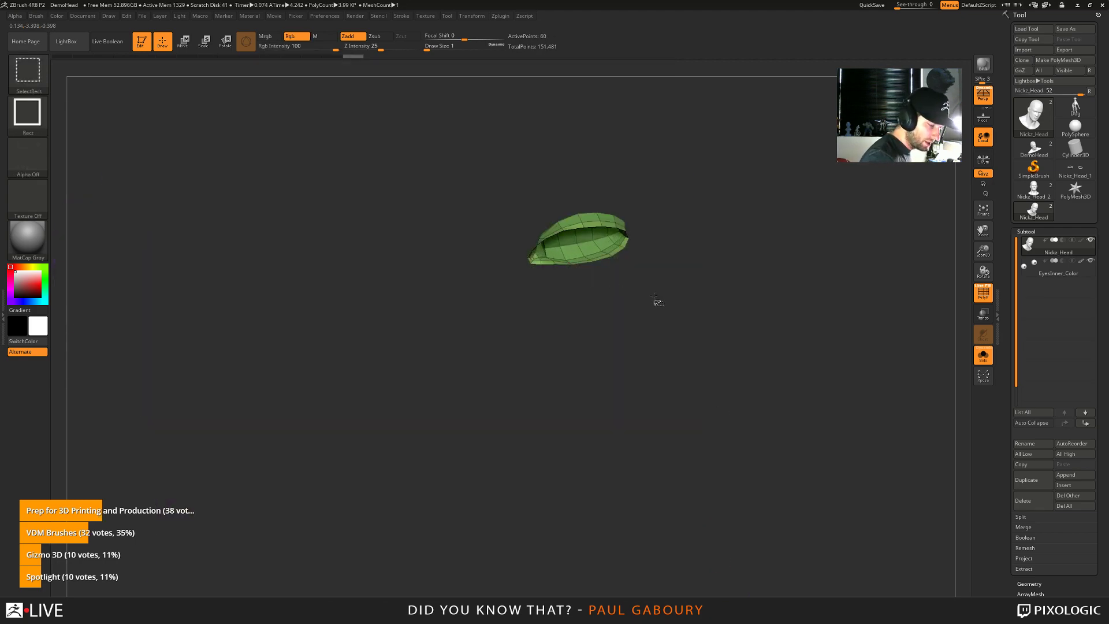
pyautogui.keyDown('ctrl'); pyautogui.keyDown('shift'); pyautogui.moveTo(780, 340); pyautogui.dragTo(850, 453); pyautogui.keyUp('shift'); pyautogui.keyUp('ctrl')
pyautogui.keyDown('ctrl'); pyautogui.keyDown('shift'); pyautogui.click(356, 272); pyautogui.keyUp('shift'); pyautogui.keyUp('ctrl')
pyautogui.hotkey('ctrl', 'w')
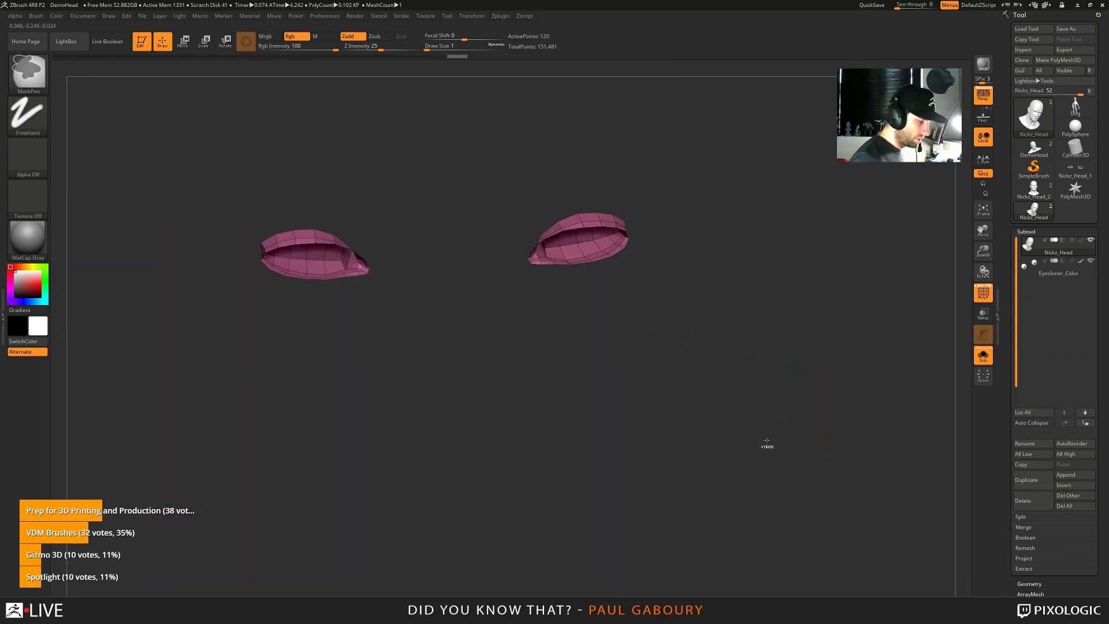
pyautogui.keyDown('ctrl'); pyautogui.keyDown('shift'); pyautogui.click(766, 439); pyautogui.keyUp('shift'); pyautogui.keyUp('ctrl')
pyautogui.moveTo(728, 458); pyautogui.dragTo(747, 416, button='right')
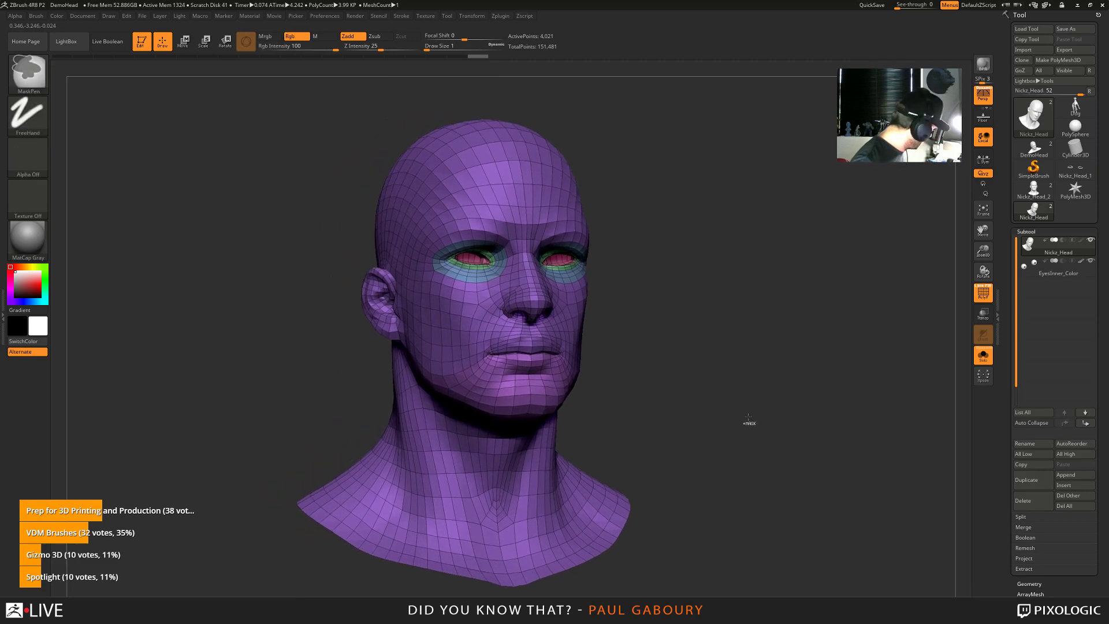
# Subdivide the whole head up to subdivision level 5
pyautogui.hotkey('ctrl', 'd')
pyautogui.hotkey('ctrl', 'd')
pyautogui.hotkey('ctrl', 'd')
pyautogui.hotkey('ctrl', 'd')
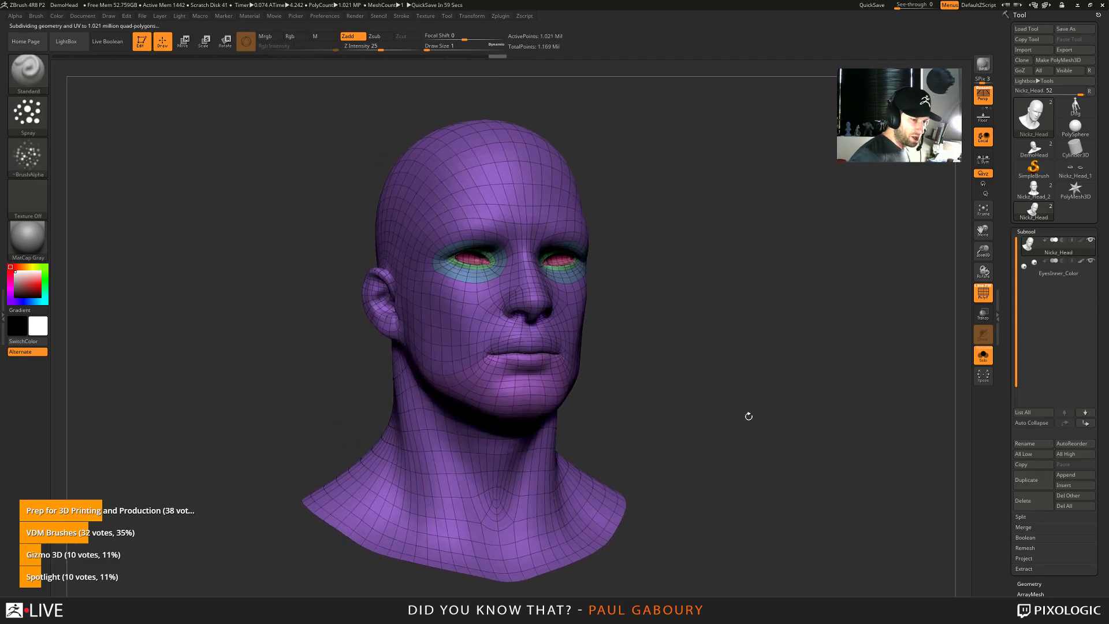
# Add HD subdivisions to the head until the SculptHD Subdiv level is 4
pyautogui.click(1027, 231)
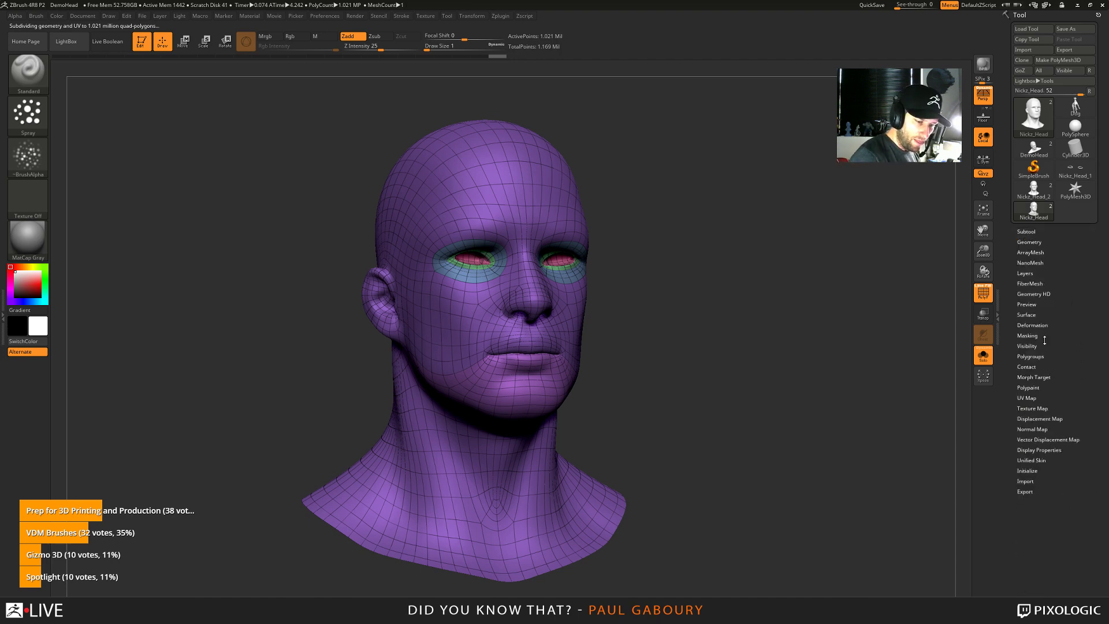
pyautogui.click(1038, 300)
pyautogui.click(1045, 303)
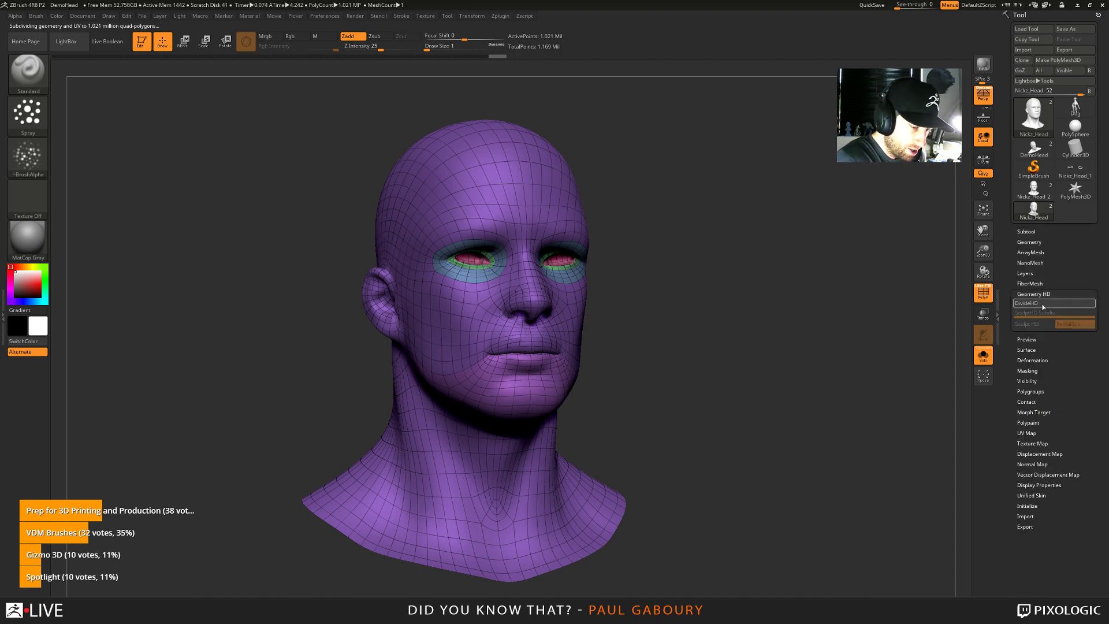
pyautogui.click(1059, 308)
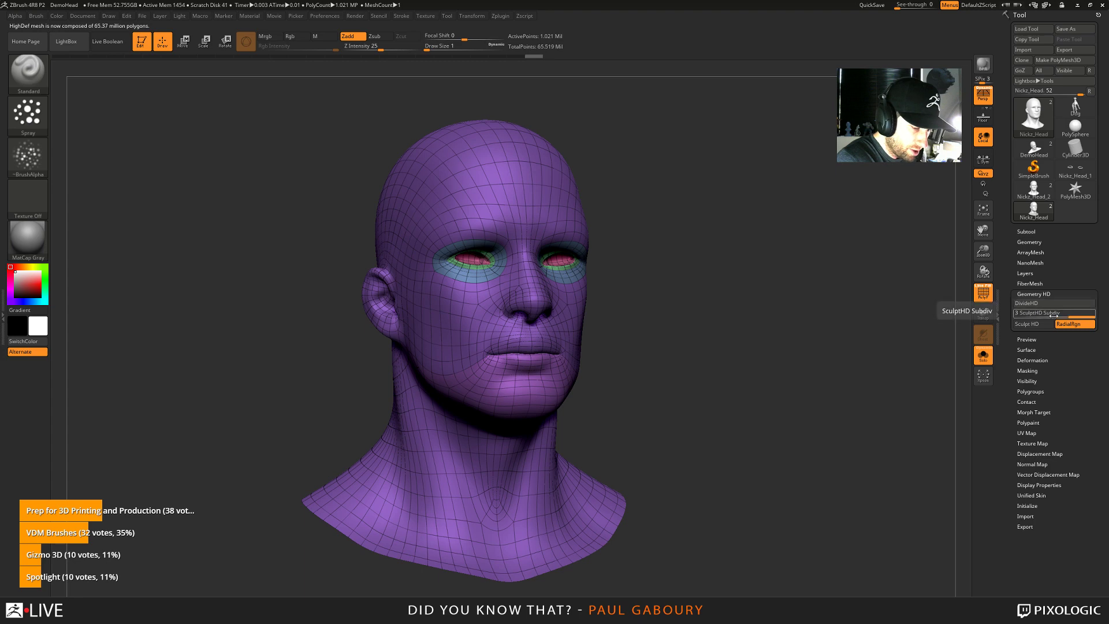
pyautogui.click(1059, 308)
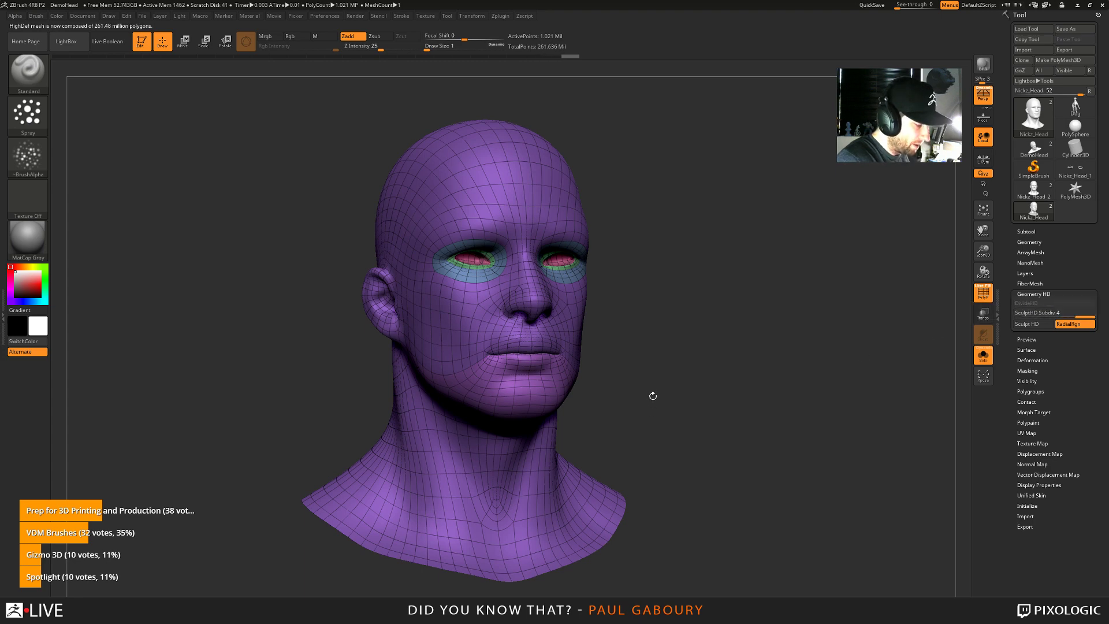
# Crease the head's edges by polygroup and inspect the borders around the eyes up close
pyautogui.keyDown('alt'); pyautogui.moveTo(627, 398); pyautogui.dragTo(767, 390); pyautogui.keyUp('alt')
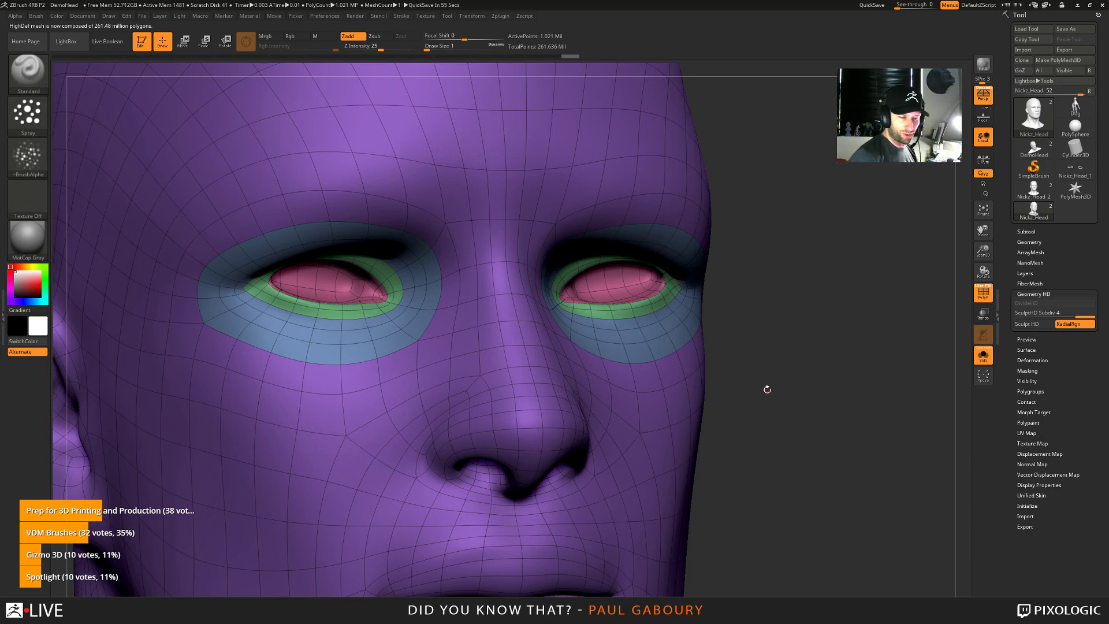
pyautogui.click(1029, 242)
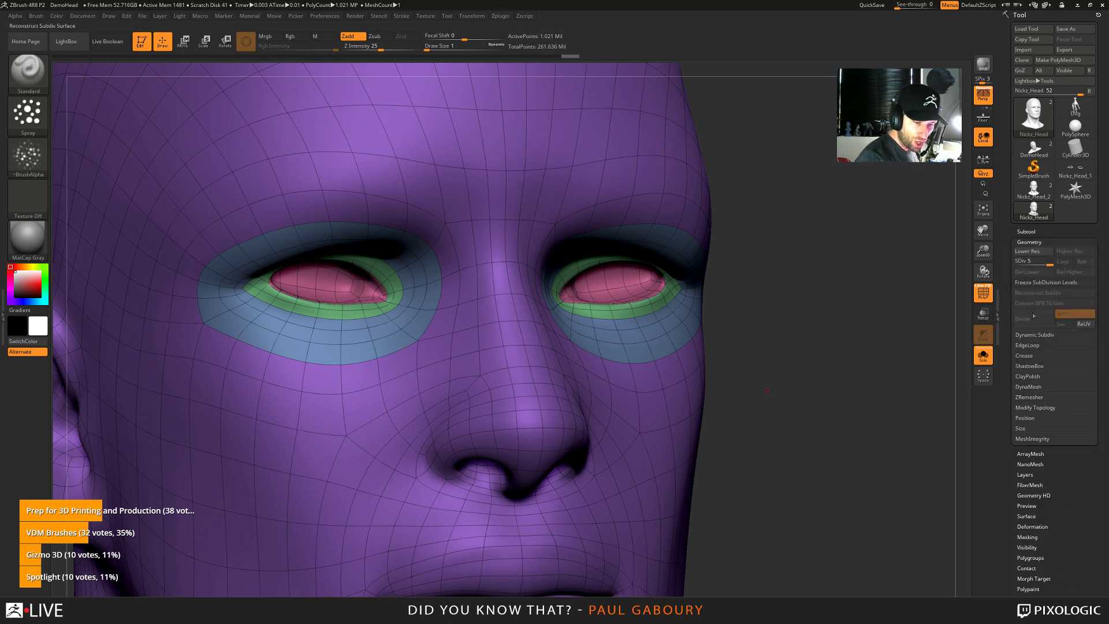
pyautogui.click(1029, 356)
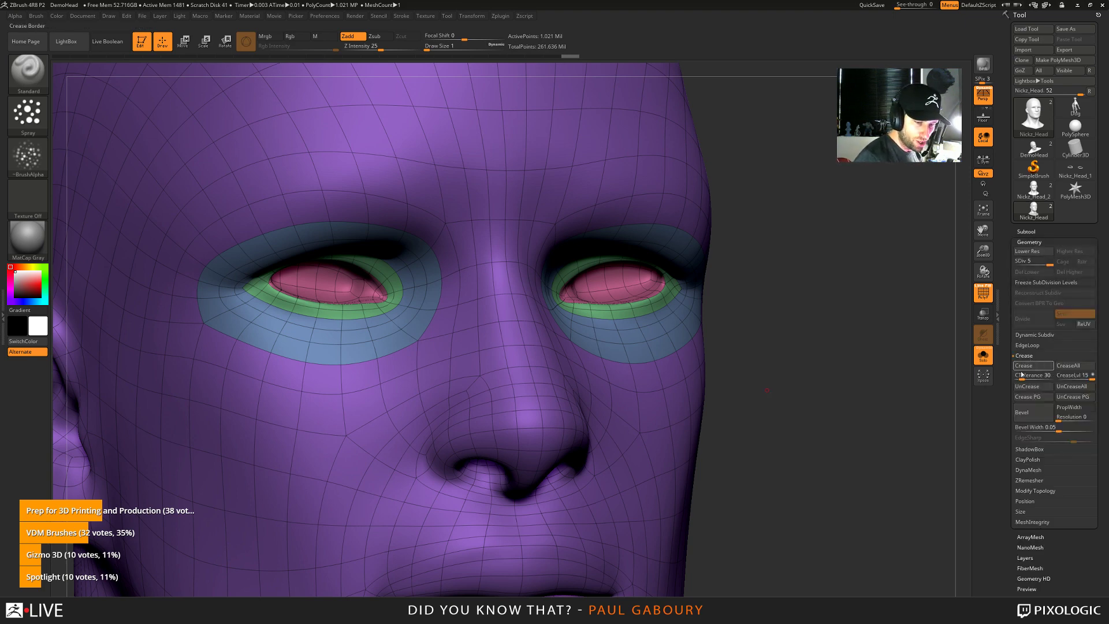
pyautogui.click(1034, 398)
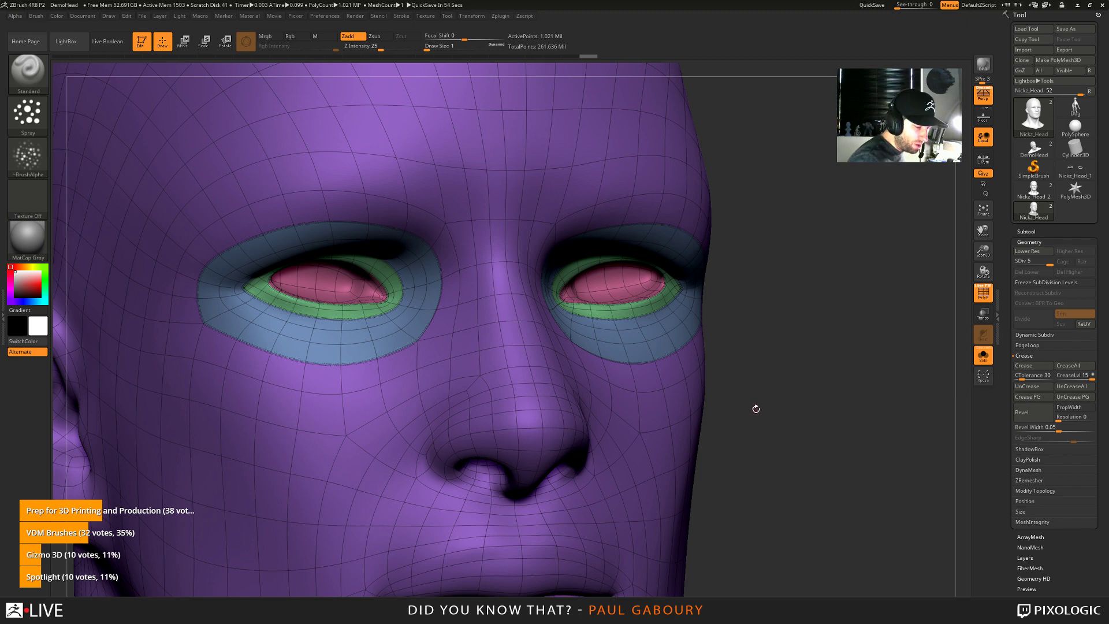
pyautogui.moveTo(756, 409); pyautogui.dragTo(653, 398)
pyautogui.keyDown('ctrl'); pyautogui.moveTo(653, 350); pyautogui.dragTo(701, 307, button='right'); pyautogui.keyUp('ctrl')
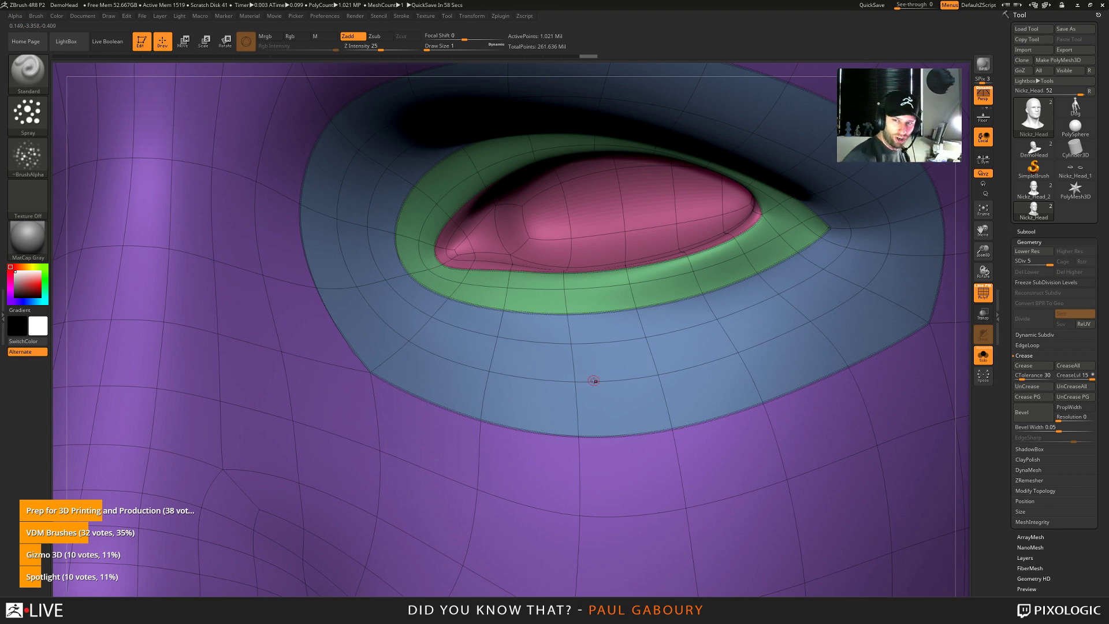
pyautogui.keyDown('ctrl'); pyautogui.moveTo(642, 372); pyautogui.dragTo(616, 362, button='right'); pyautogui.keyUp('ctrl')
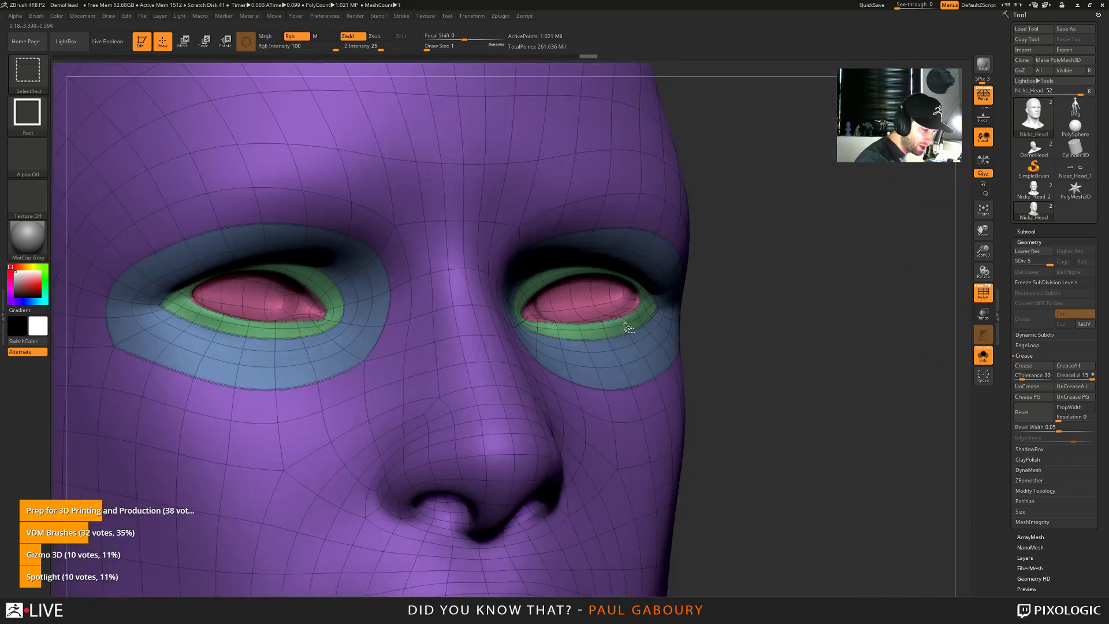
# Isolate both green eyelid rims, enter HD sculpting on them and hide the polyframe
pyautogui.keyDown('ctrl'); pyautogui.keyDown('shift'); pyautogui.click(627, 324); pyautogui.keyUp('shift'); pyautogui.keyUp('ctrl')
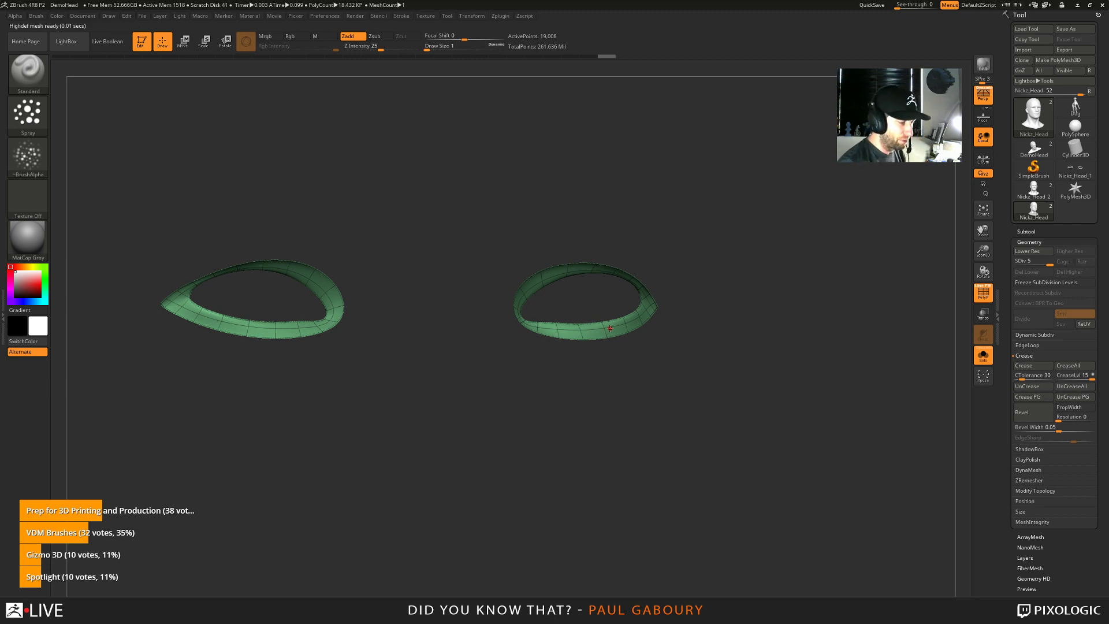
pyautogui.scroll(3, 612, 340)
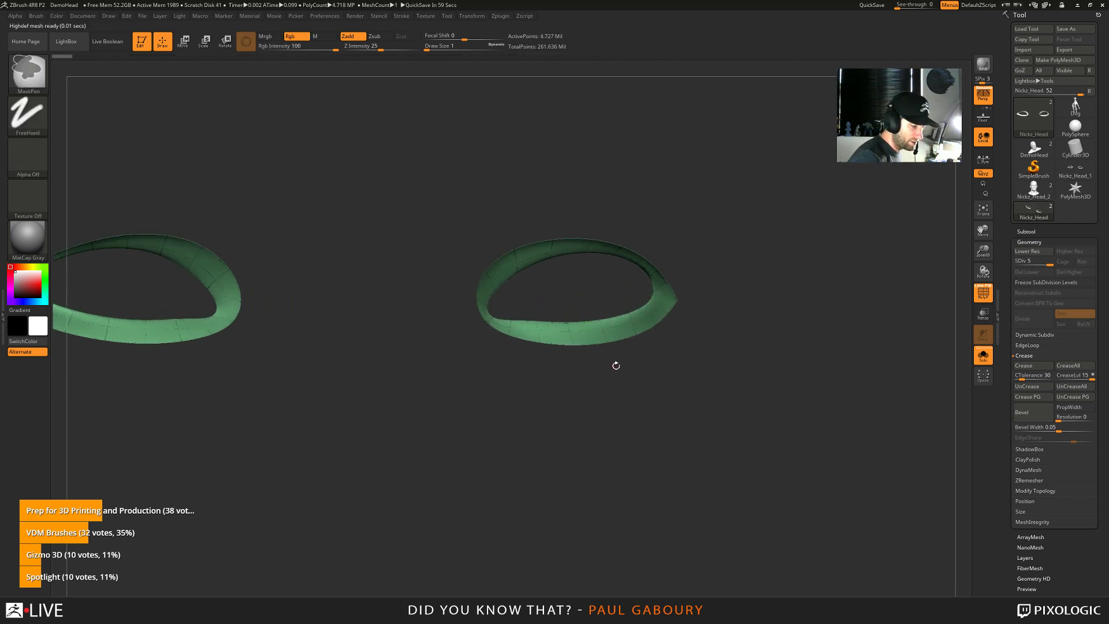
pyautogui.hotkey('shift', 'f')
pyautogui.scroll(3, 613, 341)
# Spray bumpy skin texture along one lower eyelid rim with the Standard brush, starting at draw size 2 and continuing smaller
pyautogui.press('s')
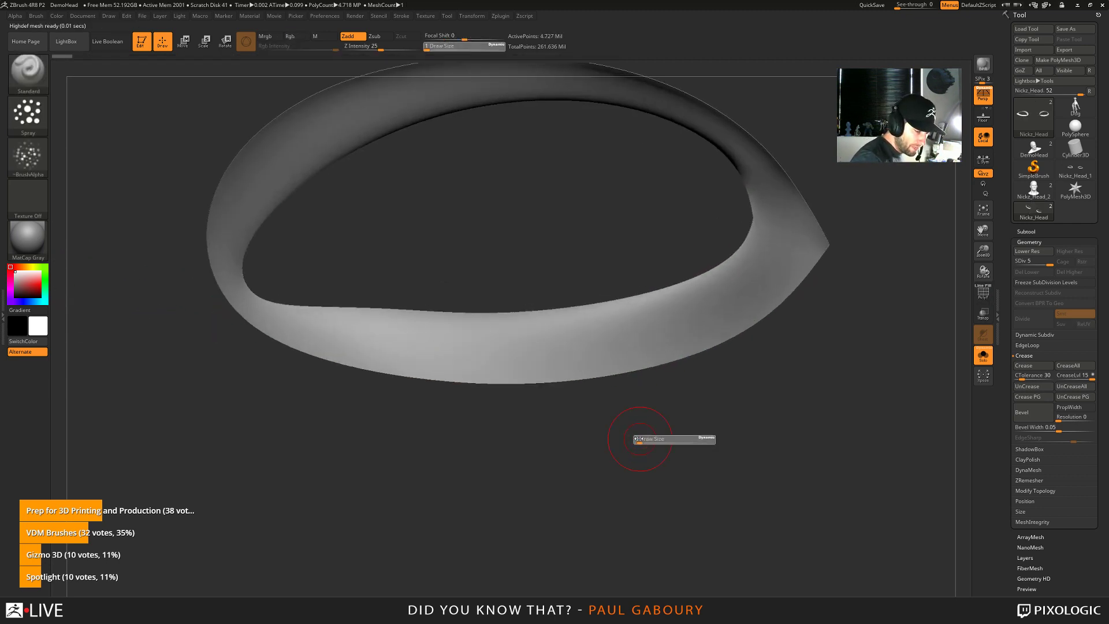
pyautogui.scroll(4, 635, 413)
pyautogui.moveTo(572, 335); pyautogui.dragTo(728, 271)
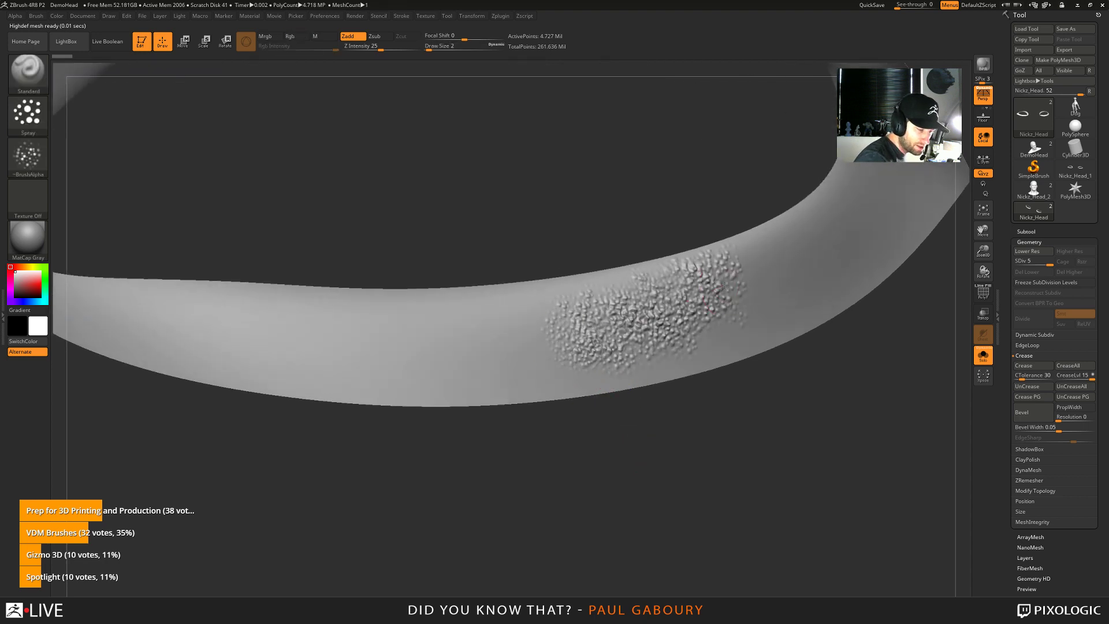
pyautogui.press('[')
pyautogui.moveTo(398, 353); pyautogui.dragTo(552, 327)
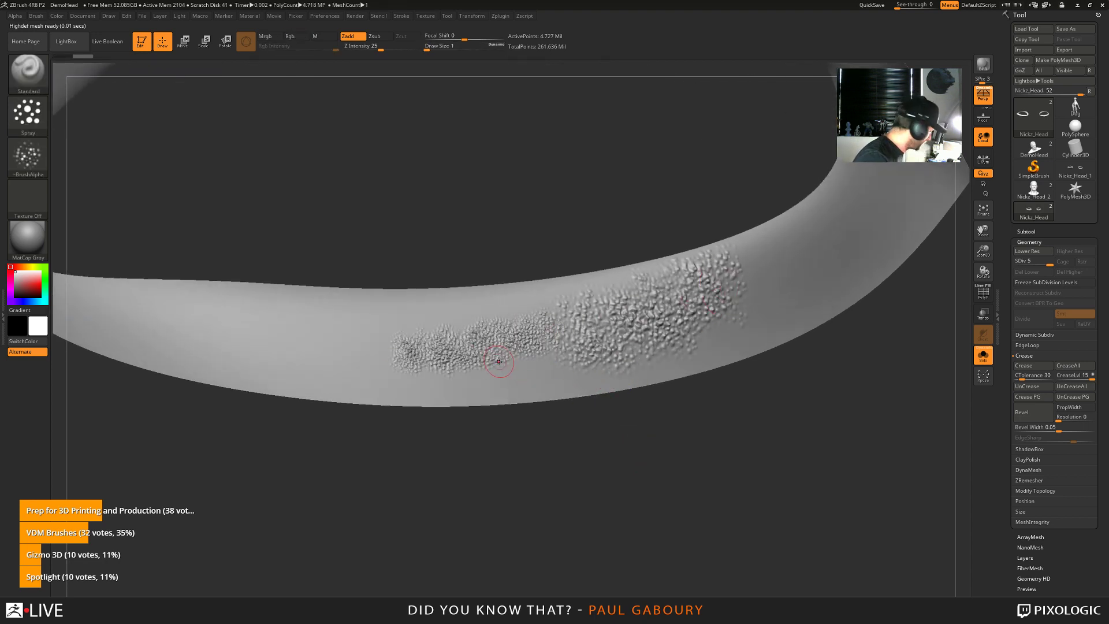
# Carve crossing wrinkle grooves beside the bumpy texture on the lower eyelid rim with the DamStandard brush
pyautogui.press('b')
pyautogui.press('d')
pyautogui.press('s')
pyautogui.moveTo(234, 348)
pyautogui.mouseDown()
pyautogui.moveTo(283, 329)
pyautogui.moveTo(363, 359)
pyautogui.moveTo(307, 364)
pyautogui.moveTo(346, 323)
pyautogui.moveTo(315, 390)
pyautogui.mouseUp()
pyautogui.moveTo(364, 309); pyautogui.dragTo(362, 354)
pyautogui.moveTo(234, 351)
pyautogui.mouseDown()
pyautogui.moveTo(245, 362)
pyautogui.moveTo(283, 306)
pyautogui.moveTo(347, 347)
pyautogui.mouseUp()
pyautogui.press('ctrl')
pyautogui.moveTo(598, 375)
pyautogui.keyDown('ctrl'); pyautogui.mouseDown(button='right')
pyautogui.moveTo(510, 366)
pyautogui.moveTo(656, 384)
pyautogui.moveTo(662, 406)
pyautogui.moveTo(727, 401)
pyautogui.mouseUp(button='right'); pyautogui.keyUp('ctrl')
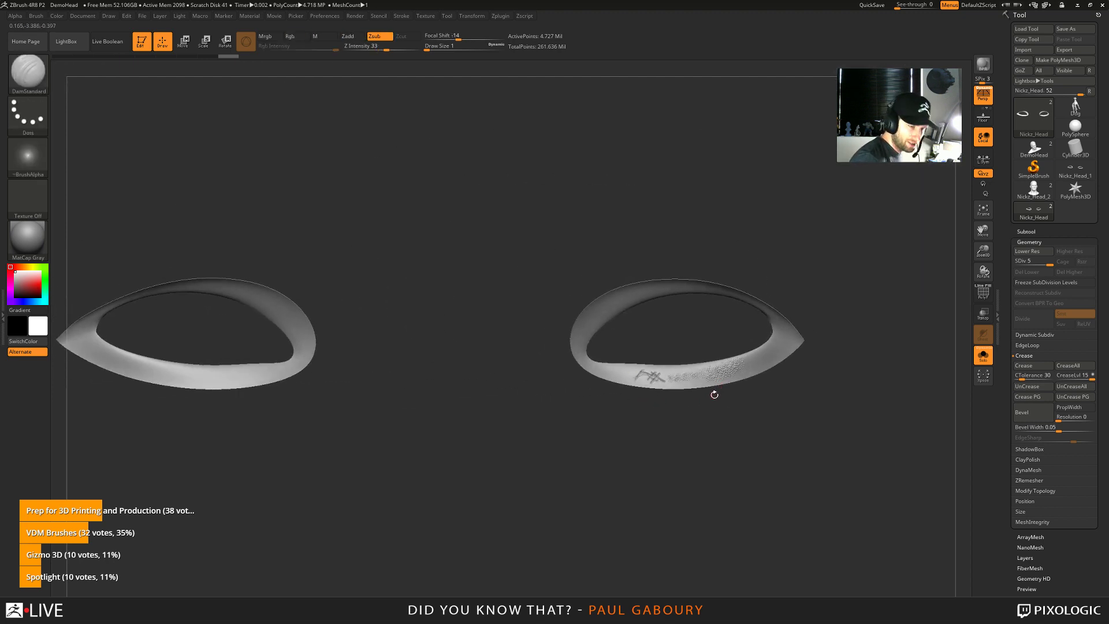
# Clone the sculpted eyelid rims, then return to the Nickz_Head_3 tool and leave HD sculpting to show the full head
pyautogui.click(1022, 60)
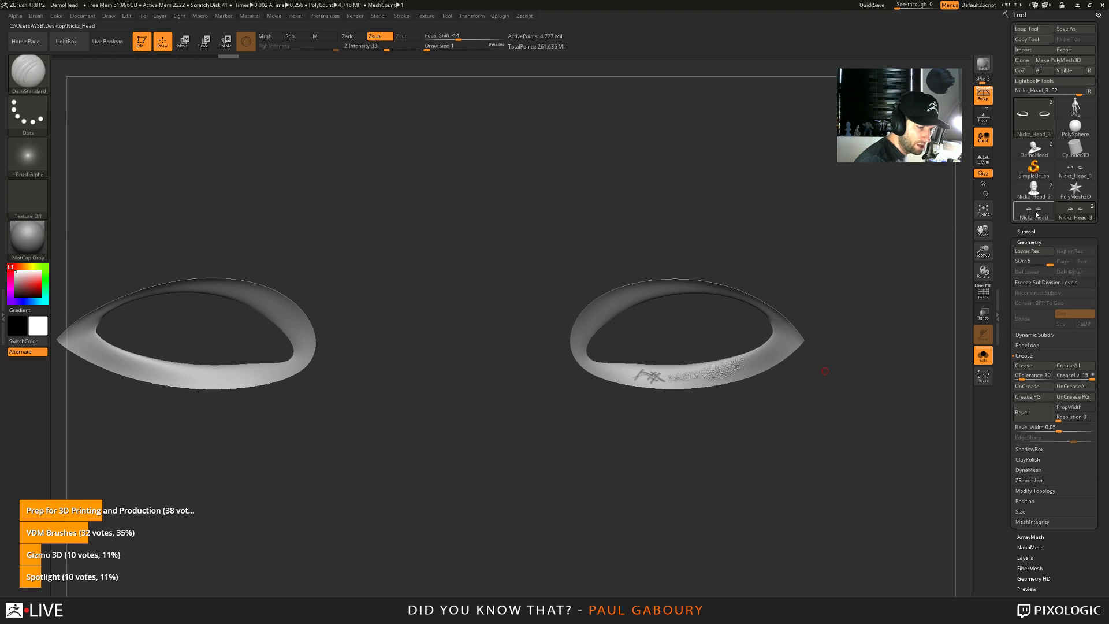
pyautogui.moveTo(1018, 216)
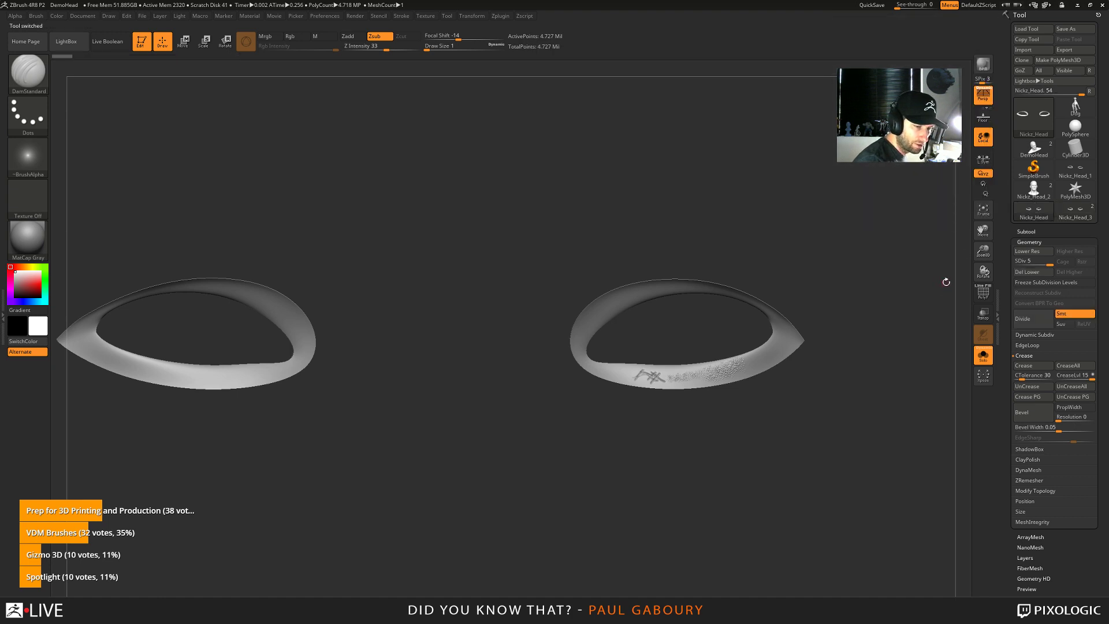
pyautogui.click(1076, 212)
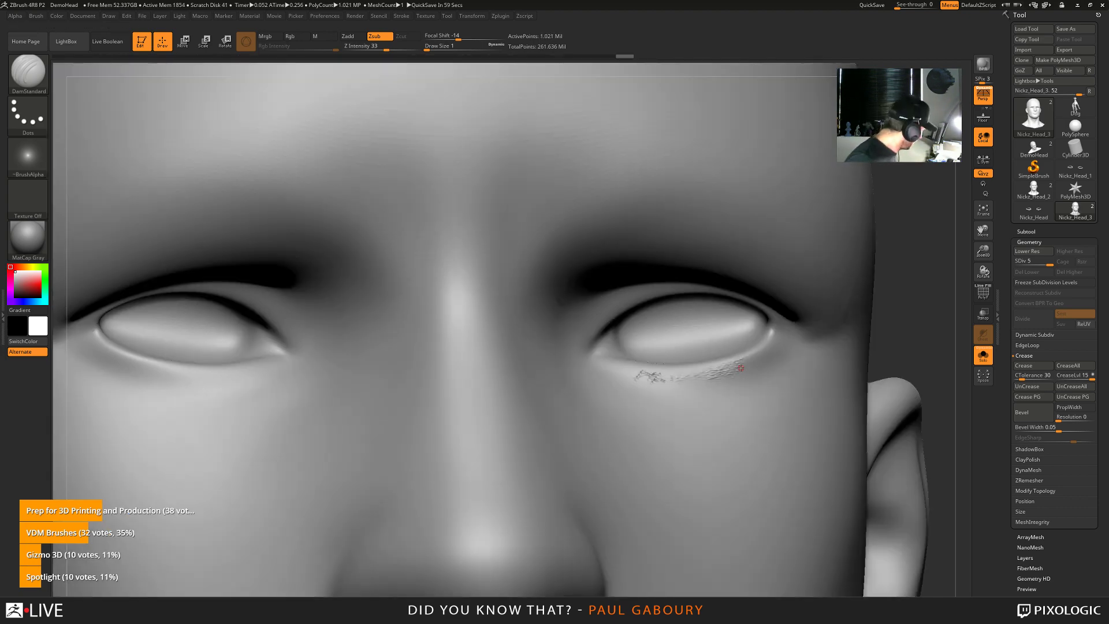
# Isolate both blue outer eye rings using the polyframe, hide the polyframe and enter HD sculpting on them
pyautogui.hotkey('shift', 'f')
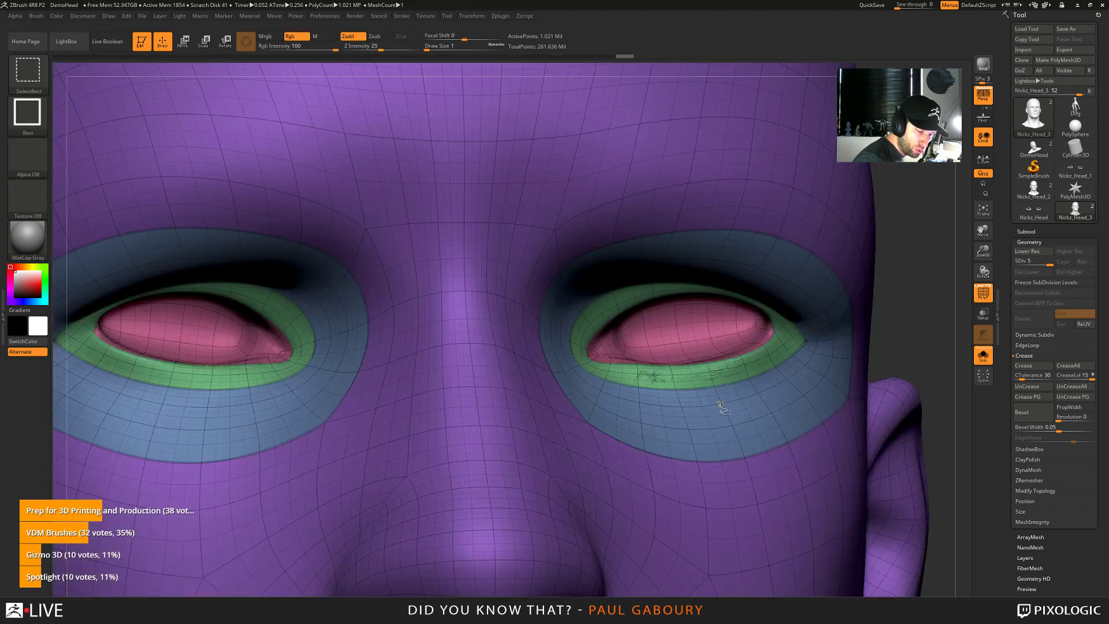
pyautogui.keyDown('ctrl'); pyautogui.keyDown('shift'); pyautogui.click(733, 428); pyautogui.keyUp('shift'); pyautogui.keyUp('ctrl')
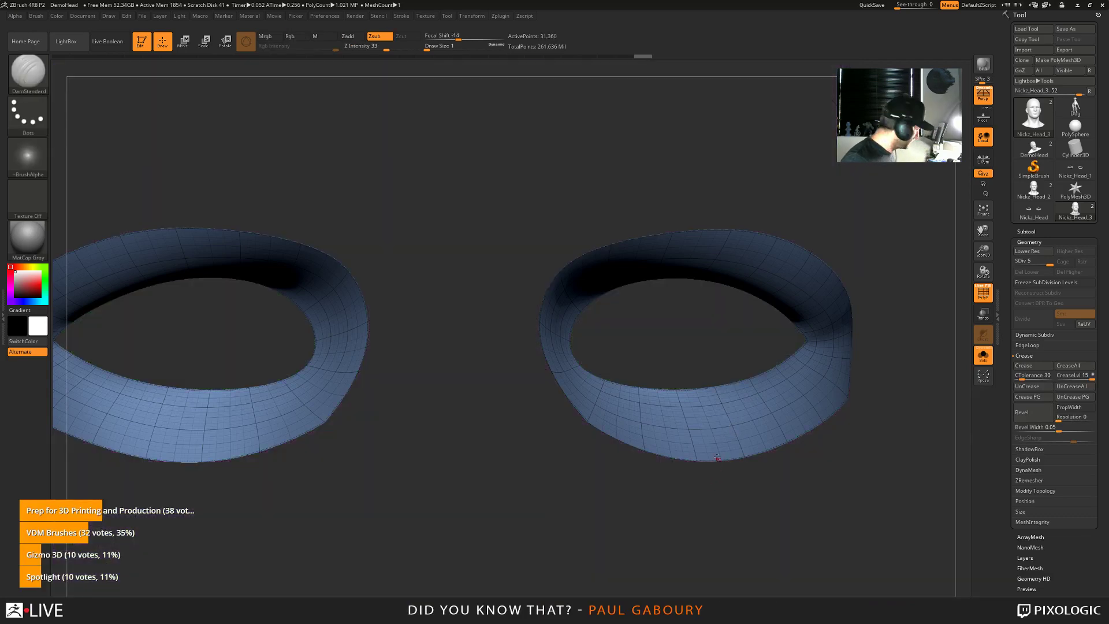
pyautogui.hotkey('shift', 'f')
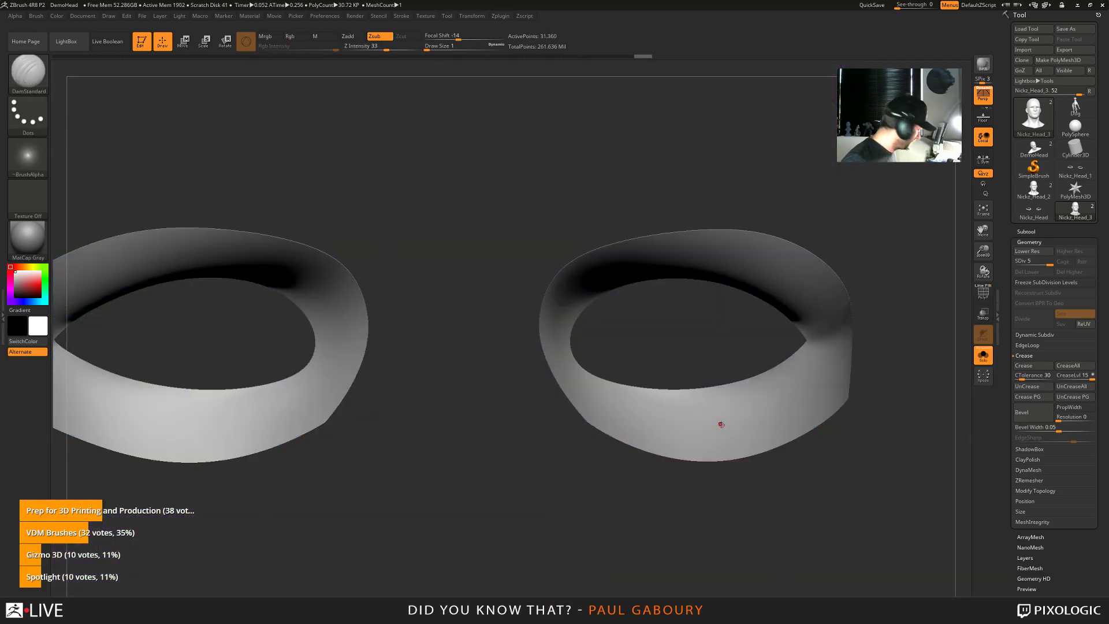
pyautogui.hotkey('ctrl', 'd')
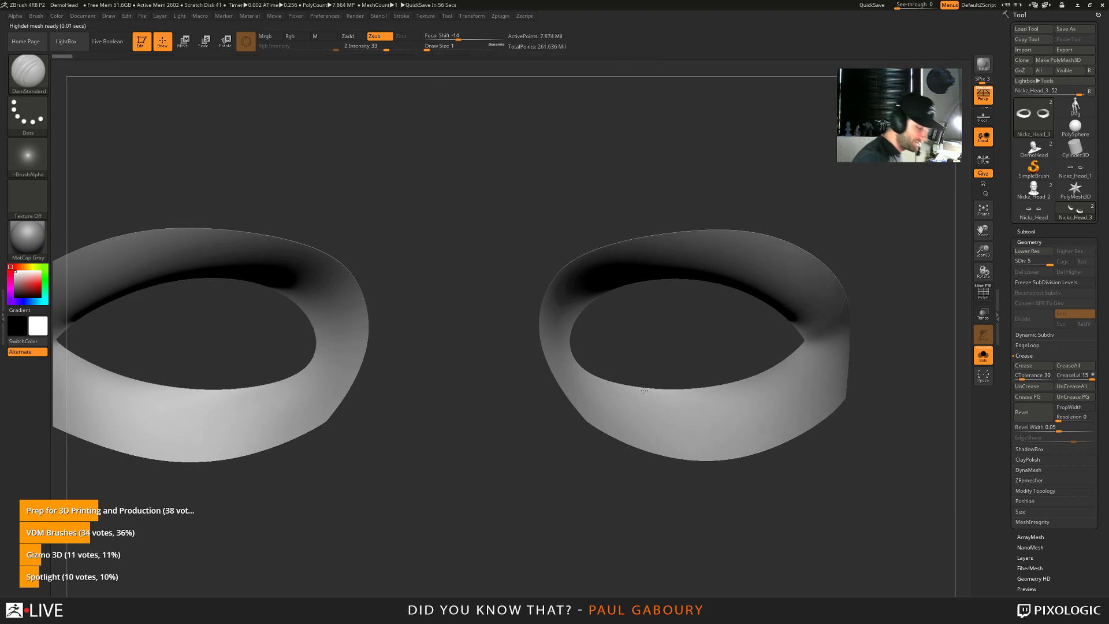
# Set the draw size to 3 and carve DamStandard wrinkle grooves across the lower and upper parts of the eye rings
pyautogui.write('s3')
pyautogui.press('Return')
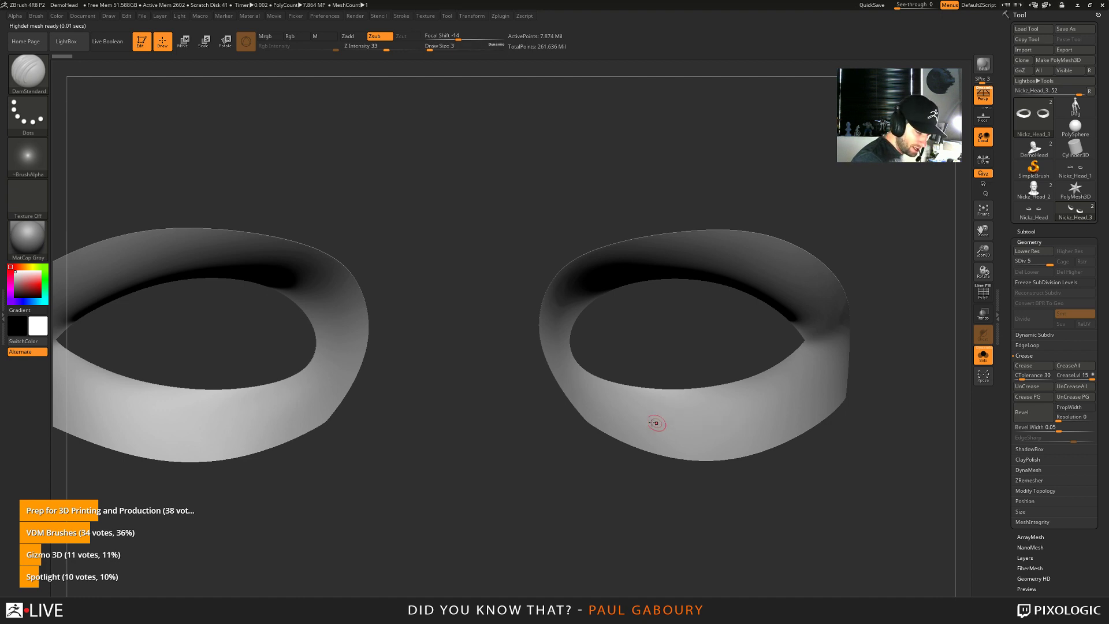
pyautogui.moveTo(645, 417); pyautogui.dragTo(773, 409)
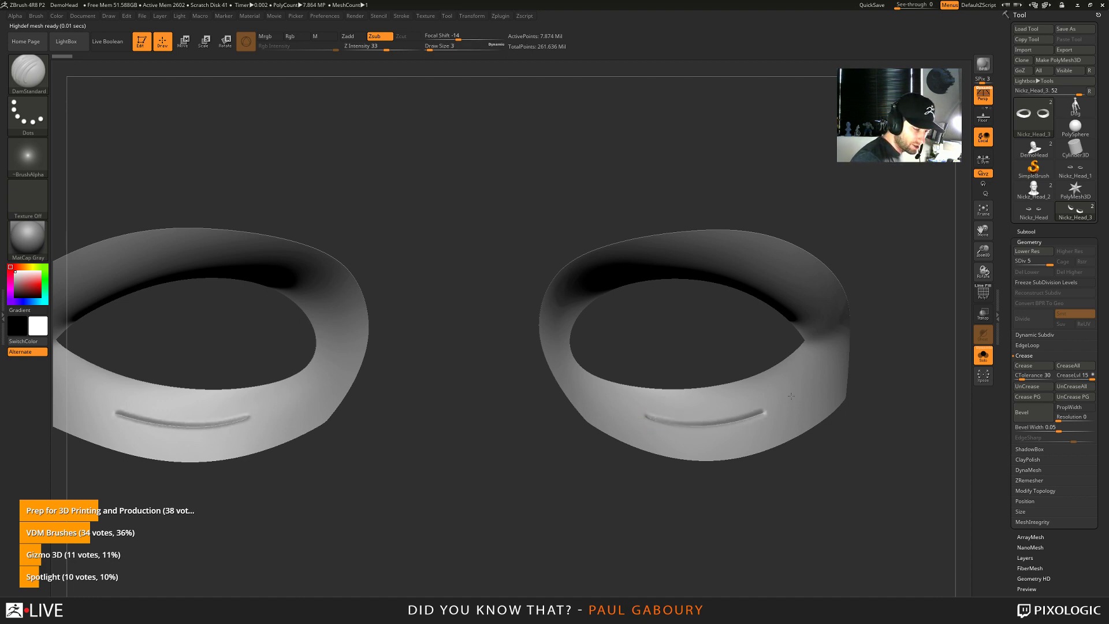
pyautogui.moveTo(680, 434)
pyautogui.mouseDown()
pyautogui.moveTo(757, 391)
pyautogui.moveTo(768, 407)
pyautogui.moveTo(800, 404)
pyautogui.mouseUp()
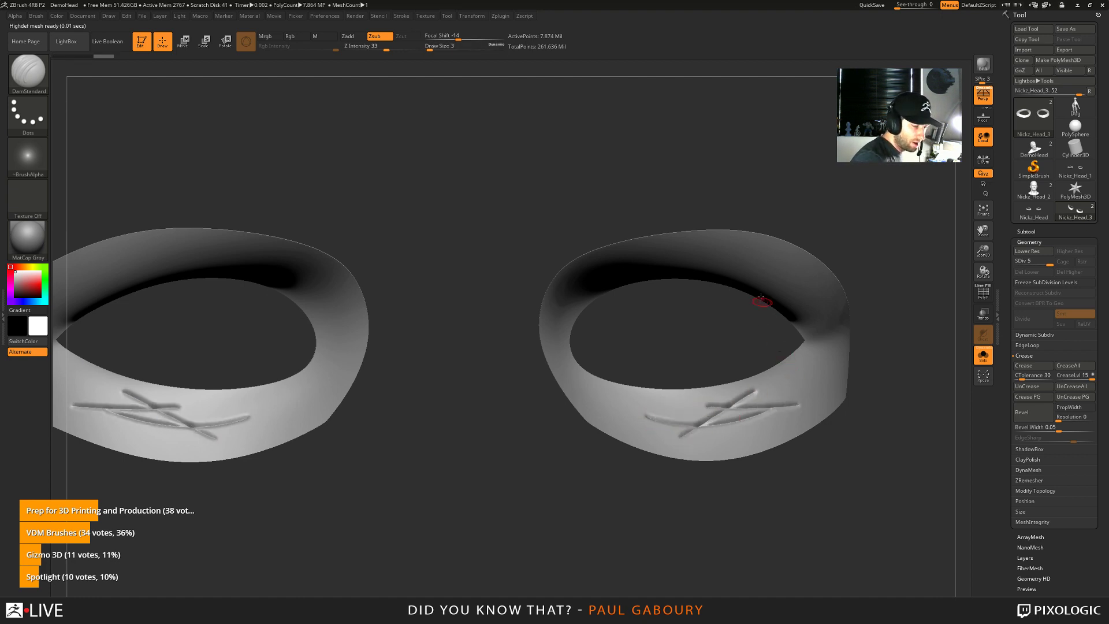
pyautogui.moveTo(761, 302)
pyautogui.mouseDown()
pyautogui.moveTo(604, 265)
pyautogui.moveTo(595, 250)
pyautogui.moveTo(730, 257)
pyautogui.moveTo(820, 313)
pyautogui.mouseUp()
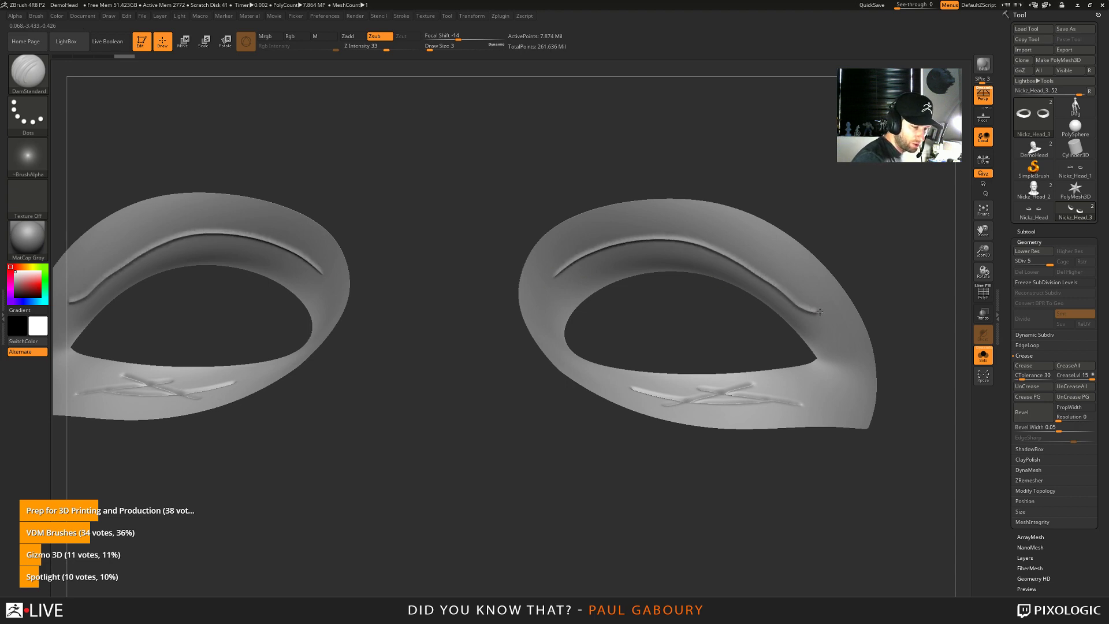
pyautogui.moveTo(561, 283)
pyautogui.mouseDown()
pyautogui.moveTo(662, 235)
pyautogui.moveTo(692, 256)
pyautogui.moveTo(724, 232)
pyautogui.moveTo(749, 238)
pyautogui.mouseUp()
pyautogui.moveTo(775, 297)
pyautogui.mouseDown()
pyautogui.moveTo(690, 343)
pyautogui.moveTo(699, 362)
pyautogui.mouseUp()
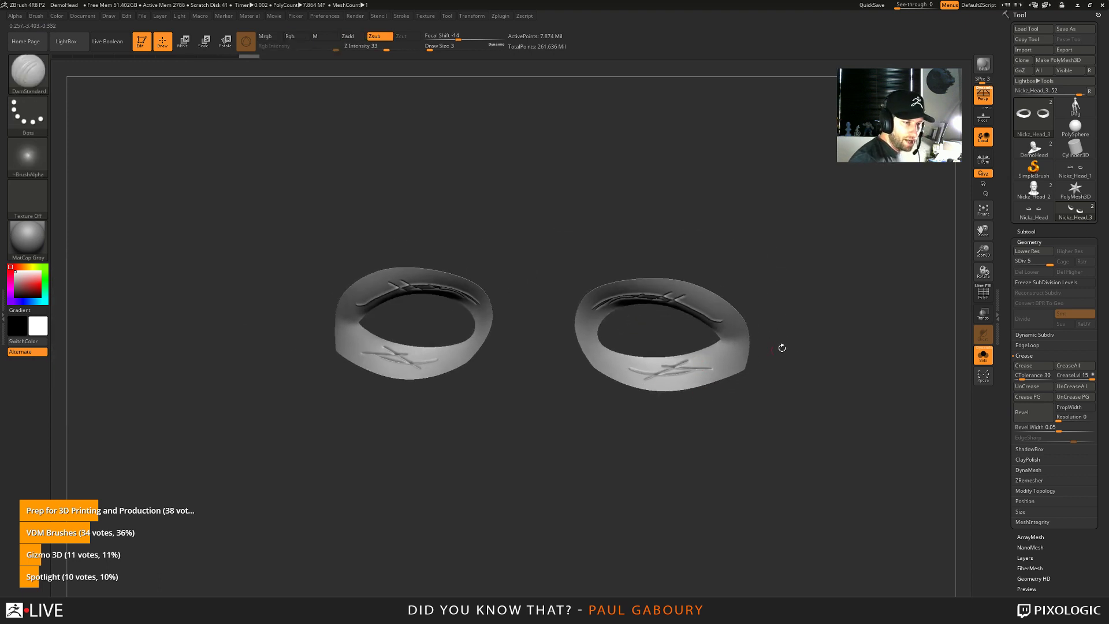
# Clone the sculpted outer eye rings, switch to the Nickz_Head_3 tool and open its subtool list
pyautogui.click(1023, 60)
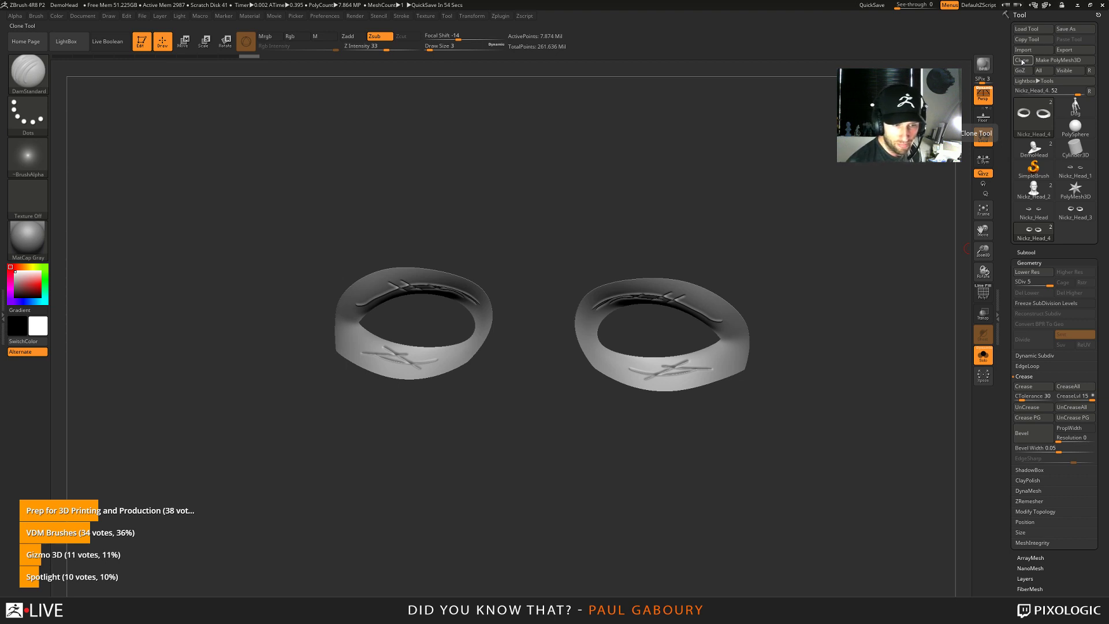
pyautogui.click(1076, 211)
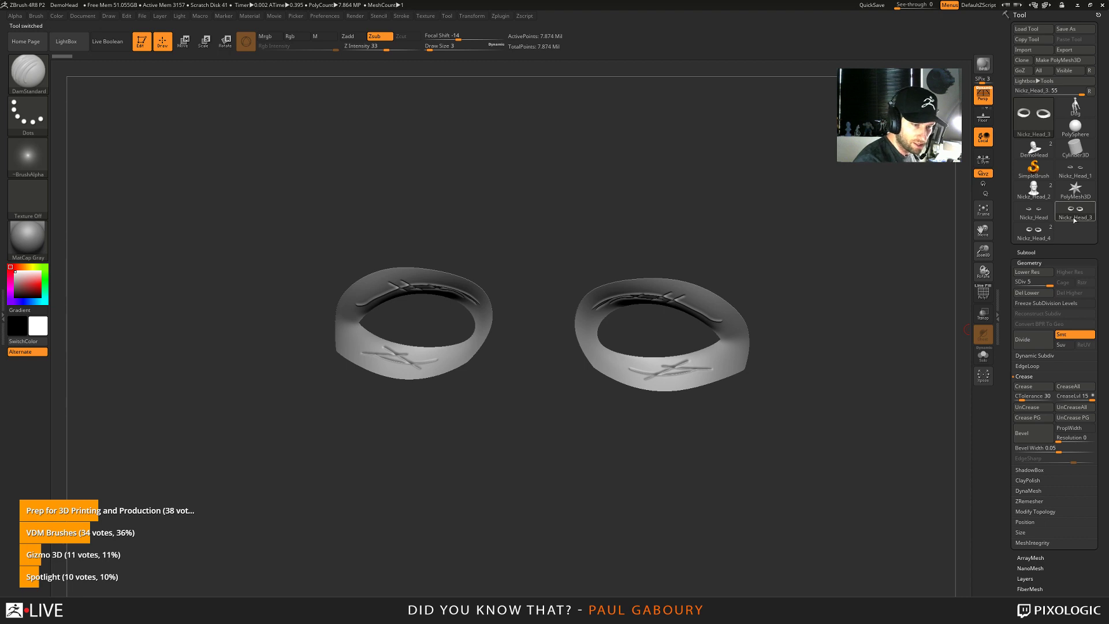
pyautogui.click(1026, 252)
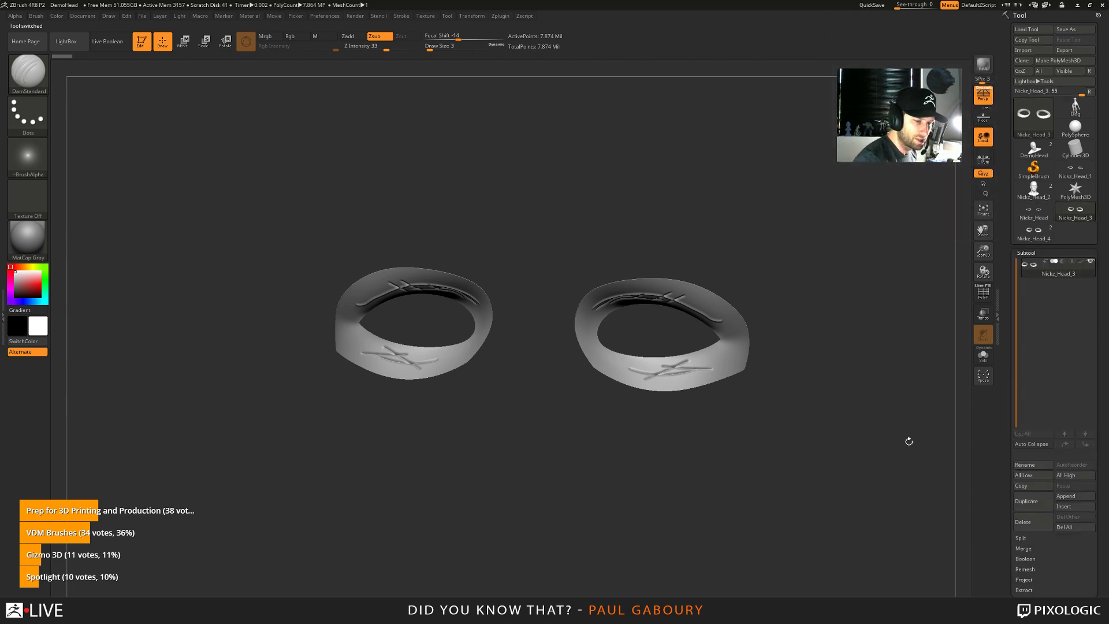
pyautogui.scroll(-5, 1052, 437)
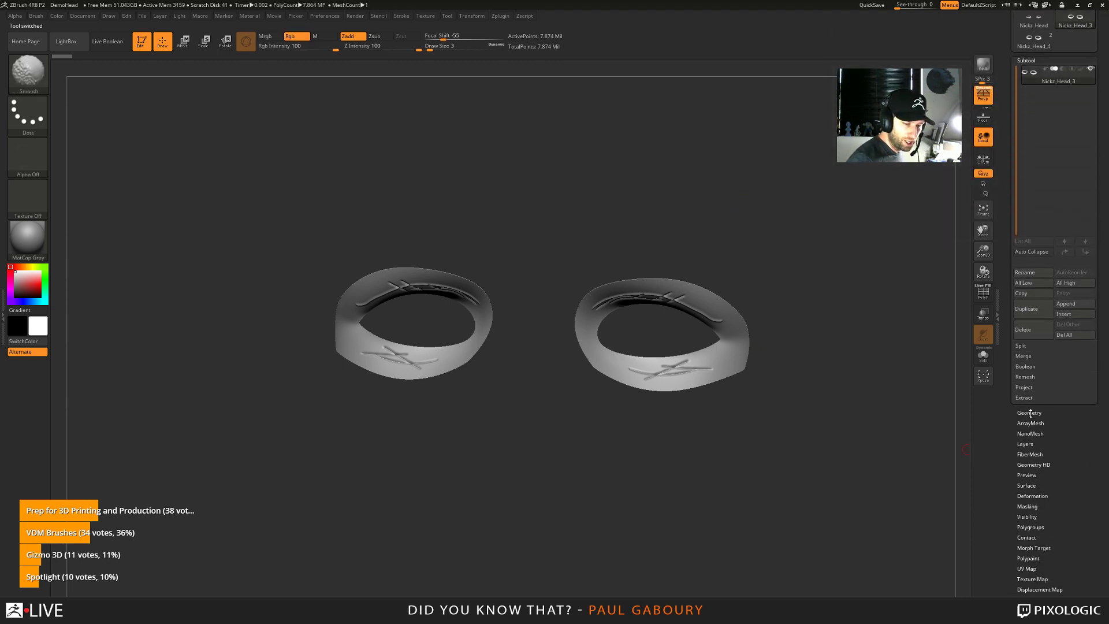
pyautogui.click(1034, 412)
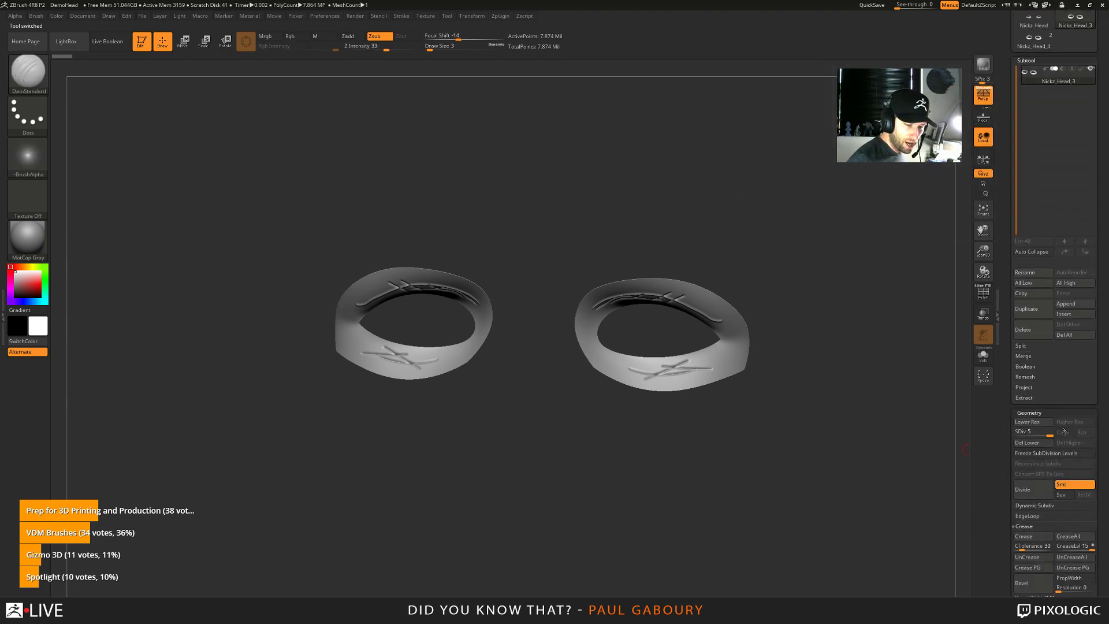
pyautogui.click(1034, 413)
pyautogui.press('shift')
pyautogui.click(1053, 475)
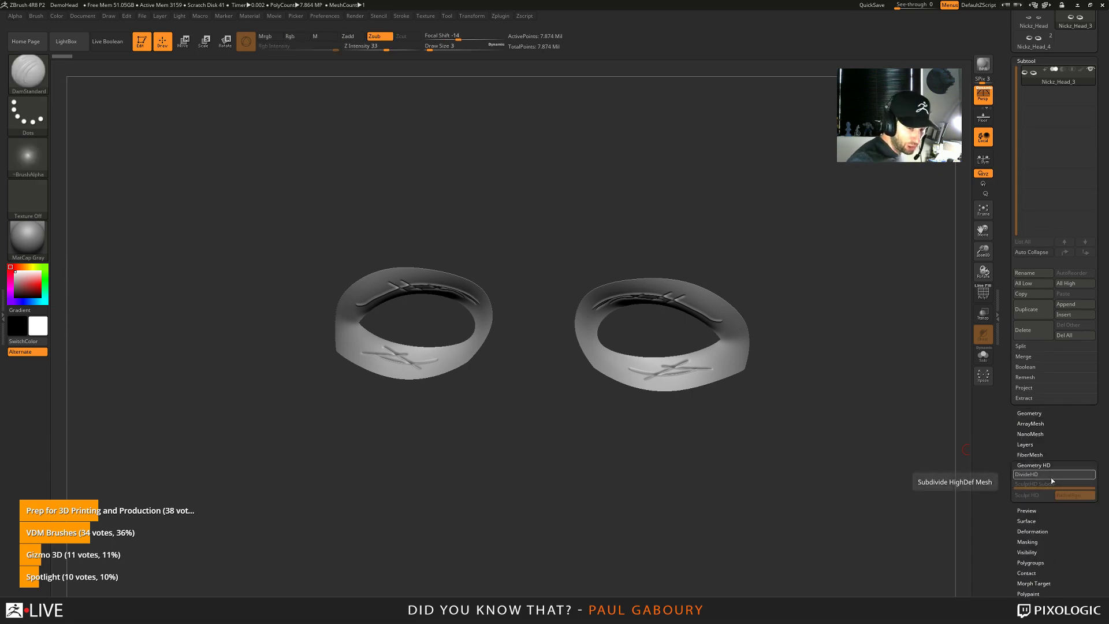
pyautogui.click(1035, 465)
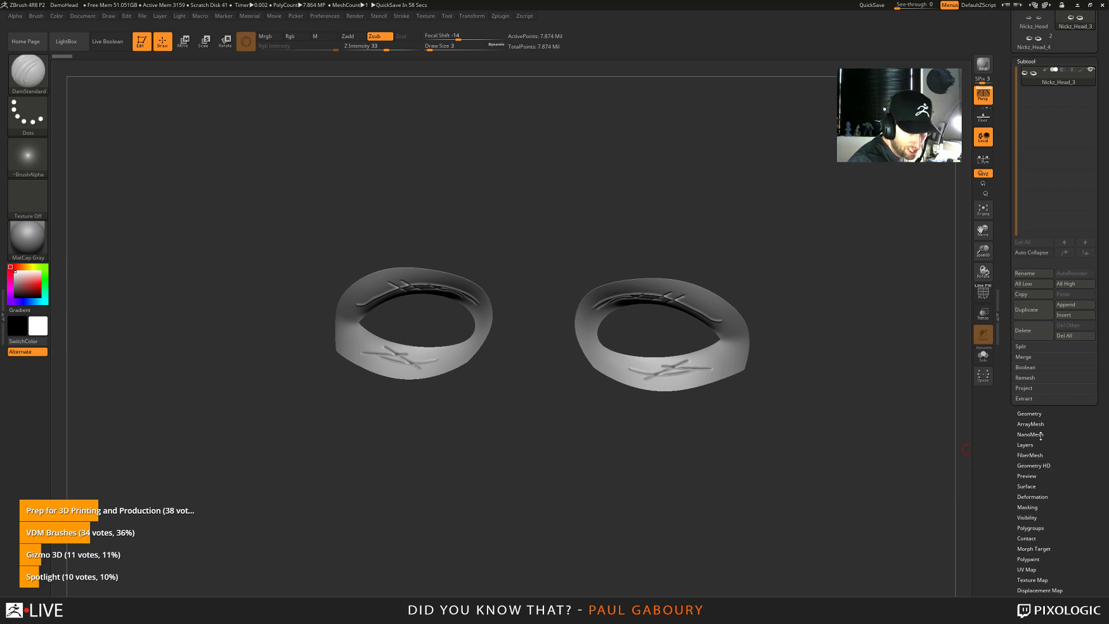
pyautogui.click(1029, 413)
pyautogui.scroll(5, 1076, 440)
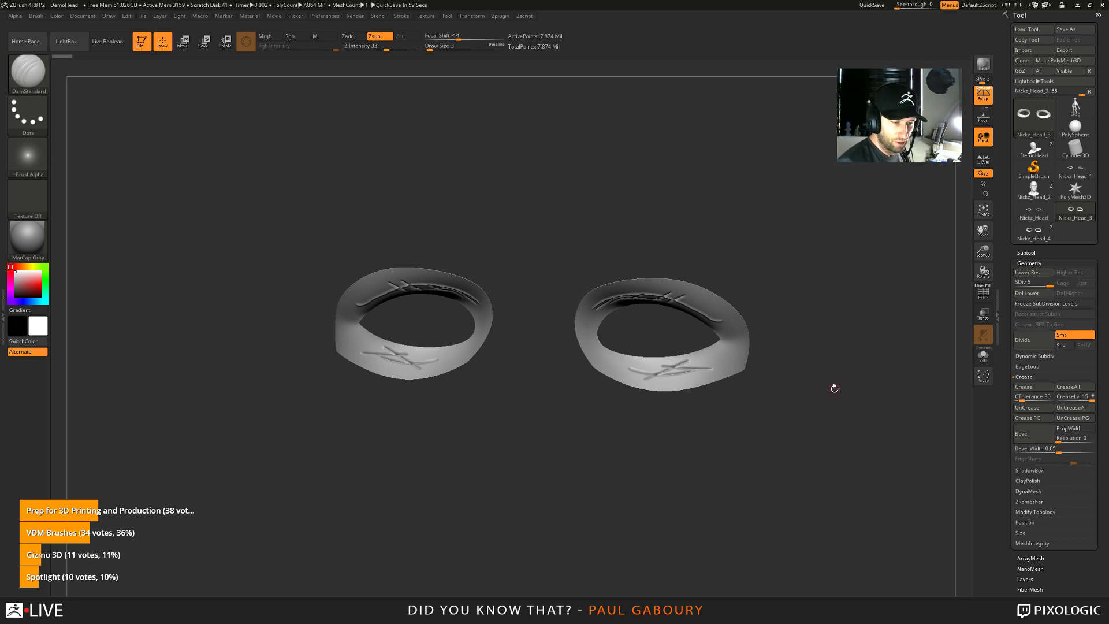
# Insert the Nickz_Head eyelid rims as a subtool beside the sculpted outer eye rings and frame one eye up close
pyautogui.click(1026, 253)
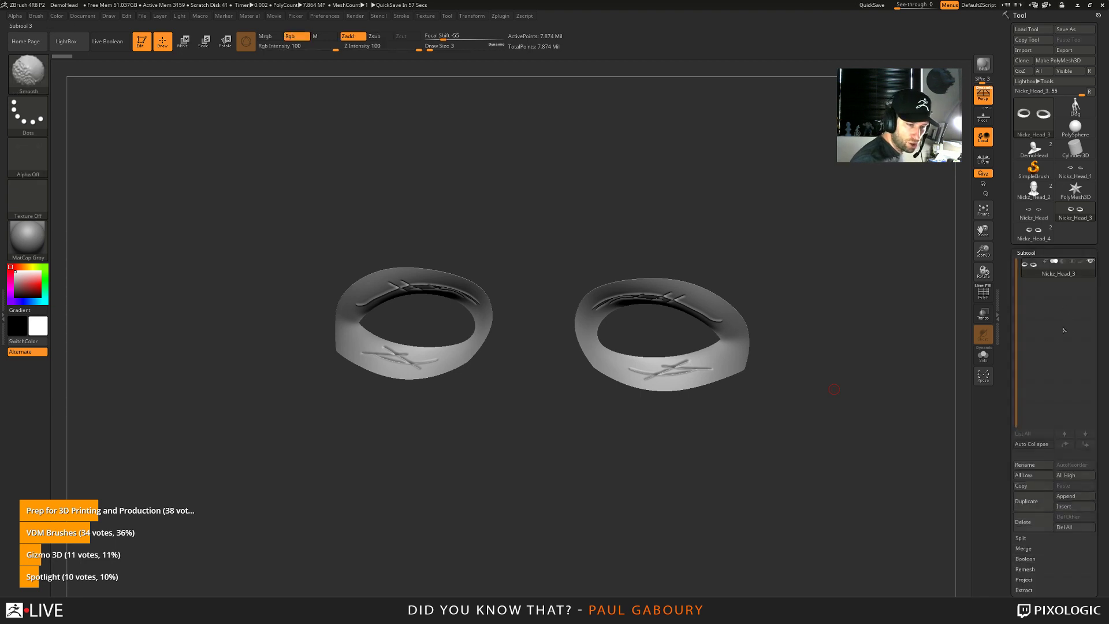
pyautogui.click(1075, 507)
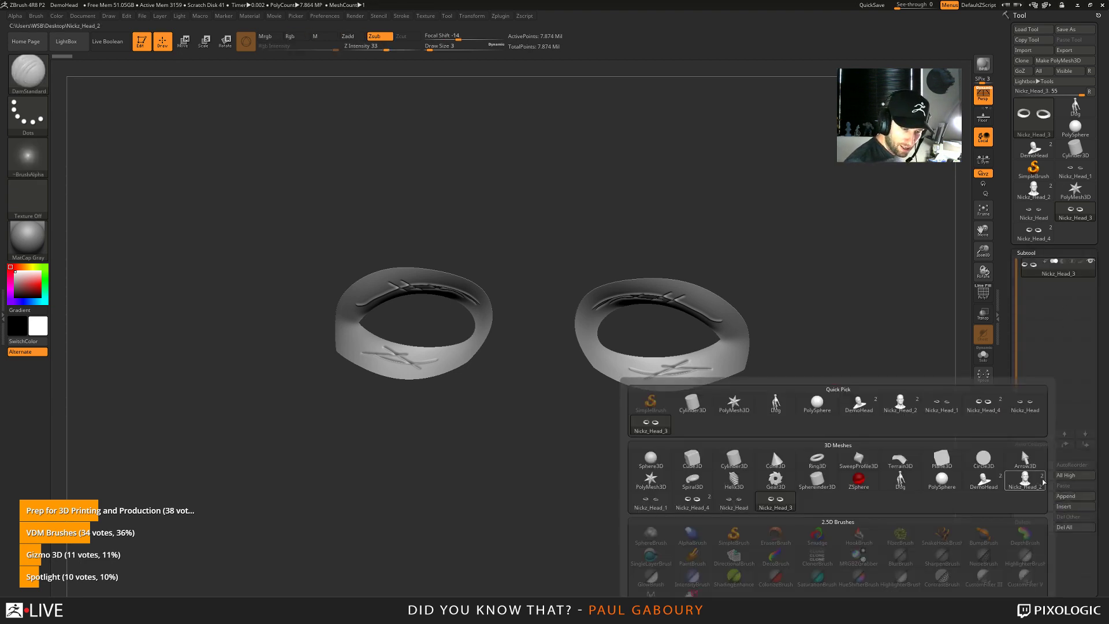
pyautogui.click(1026, 405)
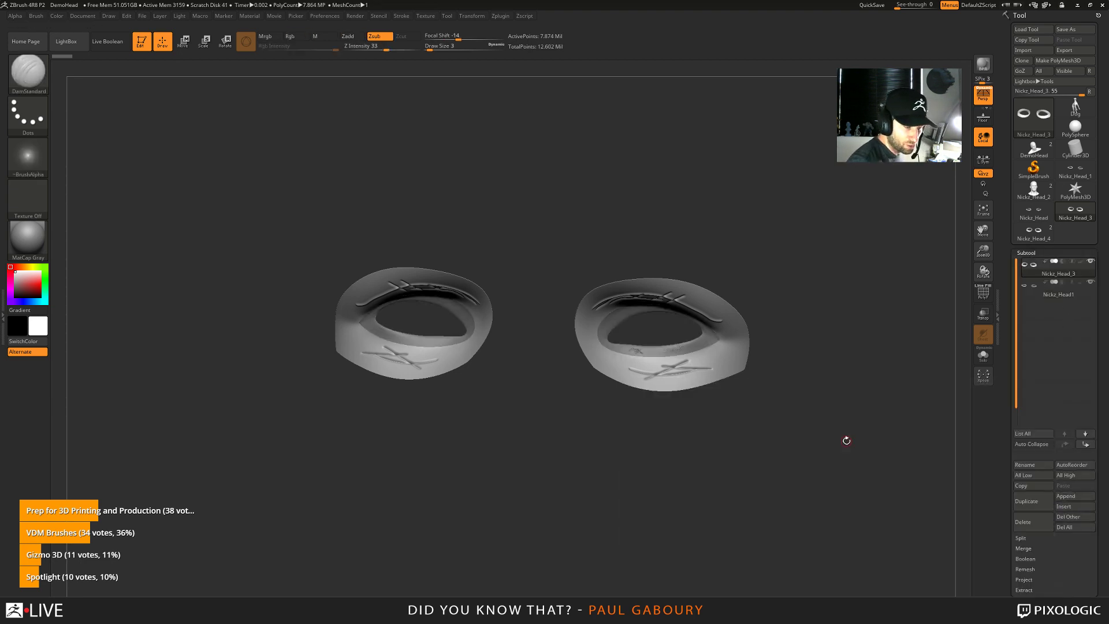
pyautogui.moveTo(744, 425); pyautogui.dragTo(770, 404)
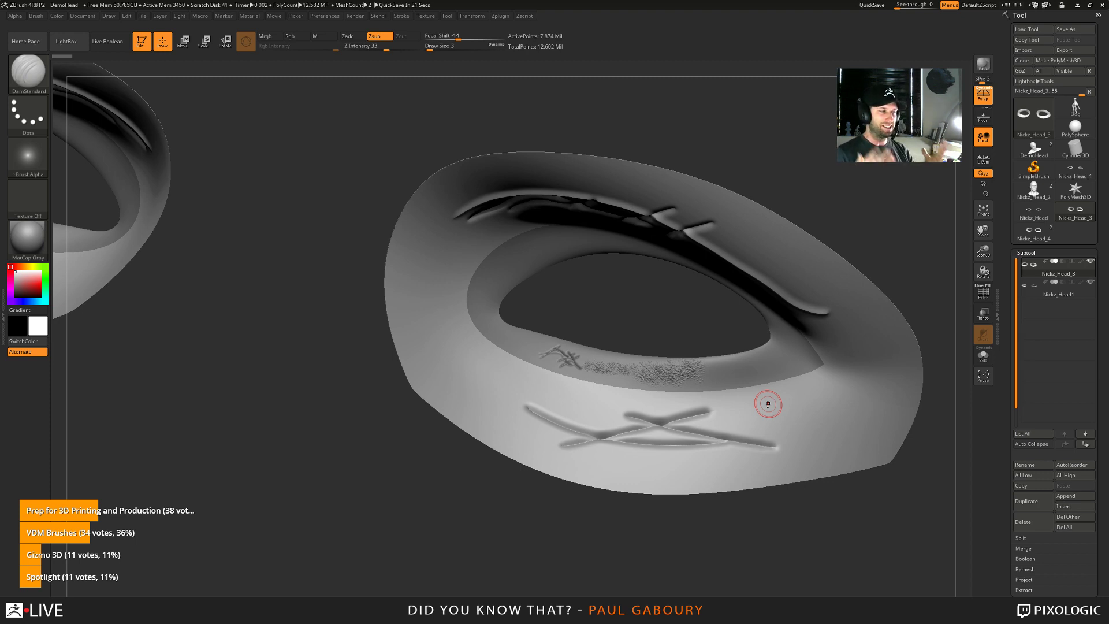
# Try to pre-process the inserted eyelid-rim subtool in Decimation Master with Freeze borders enabled, keeping the Zplugin palette docked
pyautogui.click(1028, 293)
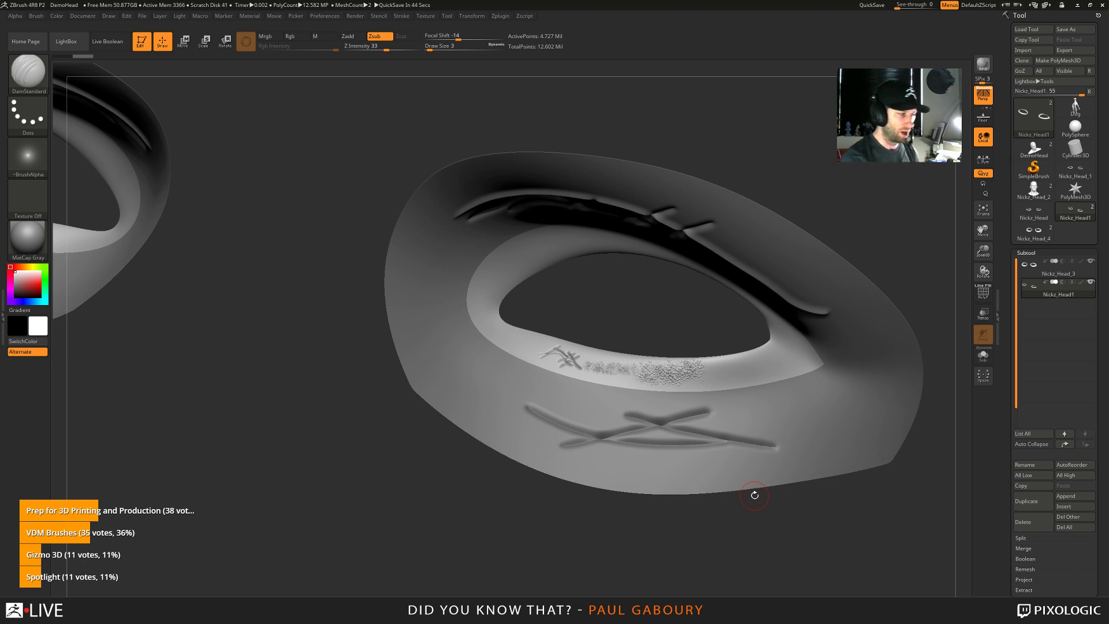
pyautogui.click(500, 16)
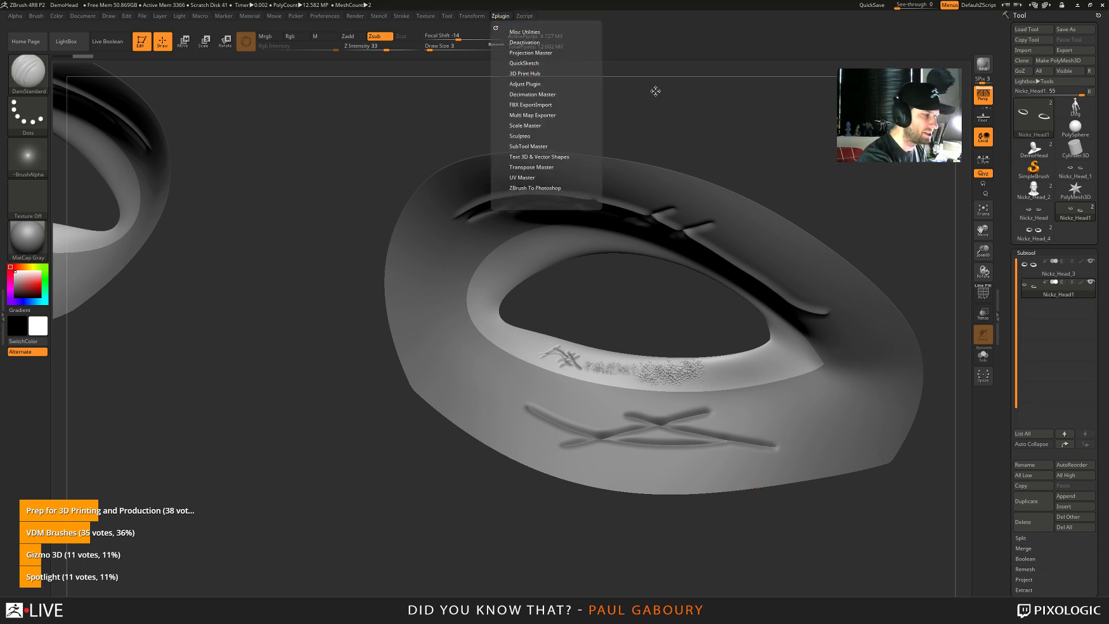
pyautogui.moveTo(496, 27); pyautogui.dragTo(1049, 29)
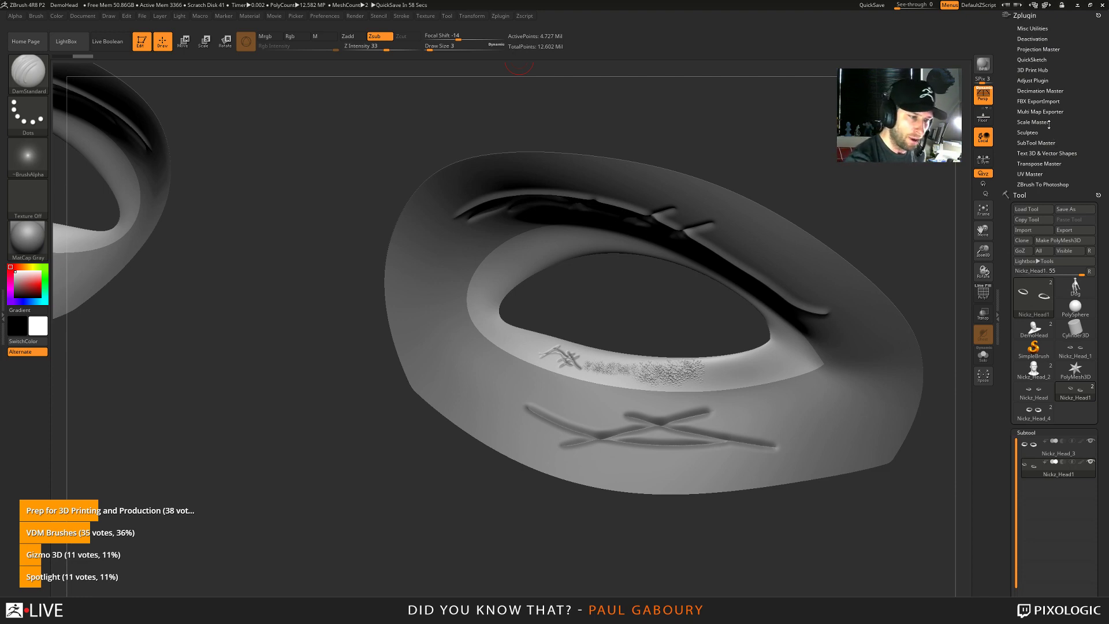
pyautogui.click(1040, 90)
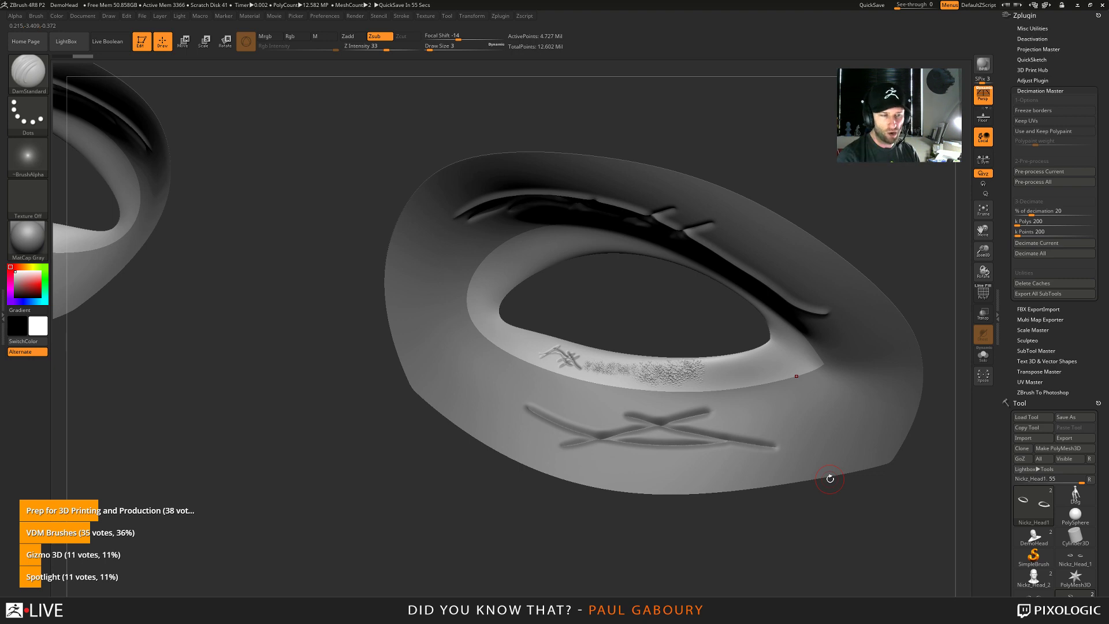
pyautogui.click(1047, 113)
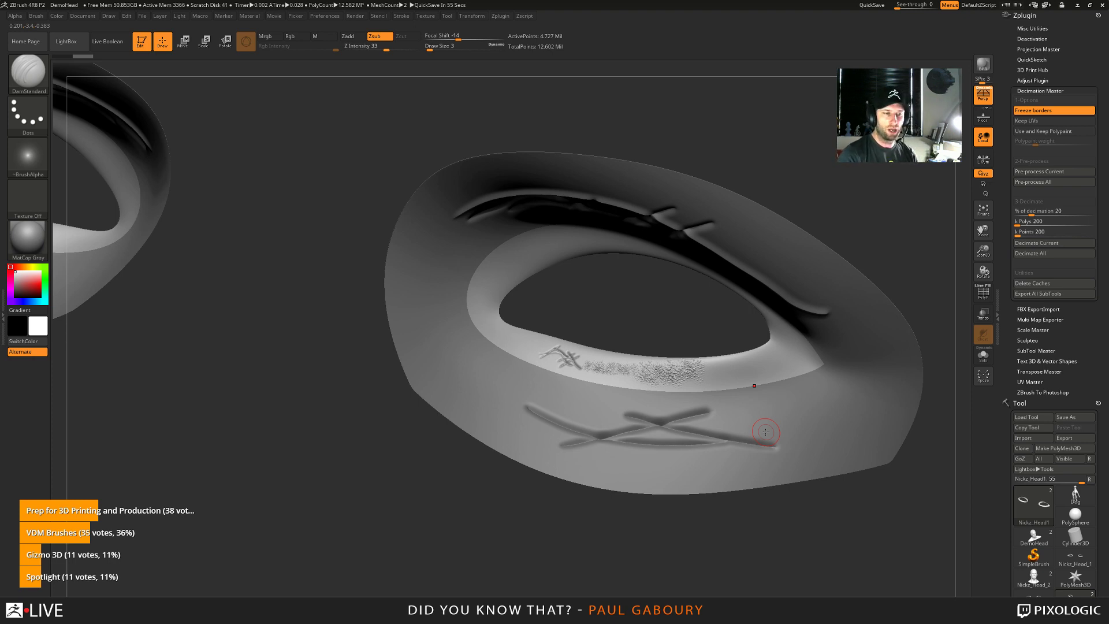
pyautogui.click(1055, 171)
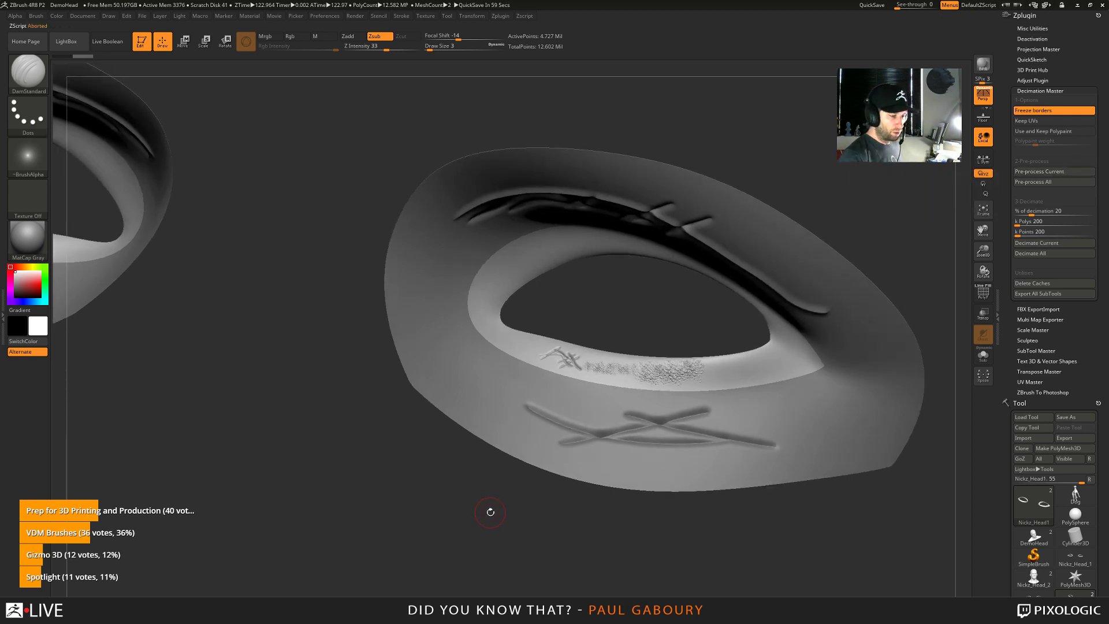
# Switch to the Dog tool, display its polyframe and frame the dog's head and neck in side view
pyautogui.click(1076, 494)
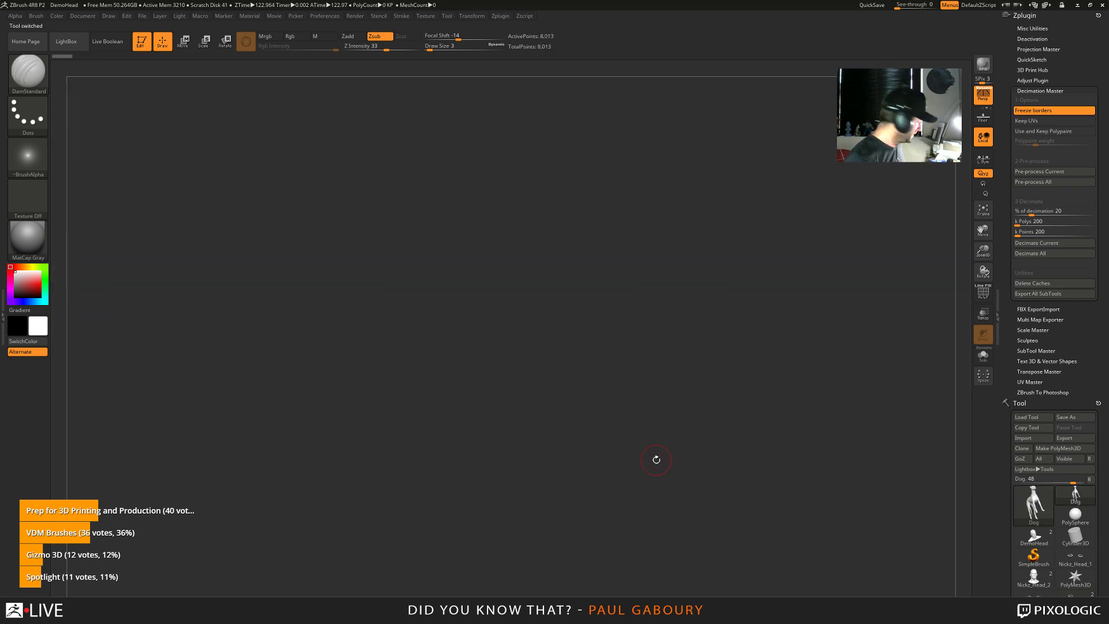
pyautogui.moveTo(655, 456)
pyautogui.mouseDown()
pyautogui.moveTo(644, 436)
pyautogui.moveTo(688, 446)
pyautogui.moveTo(650, 385)
pyautogui.moveTo(648, 401)
pyautogui.mouseUp()
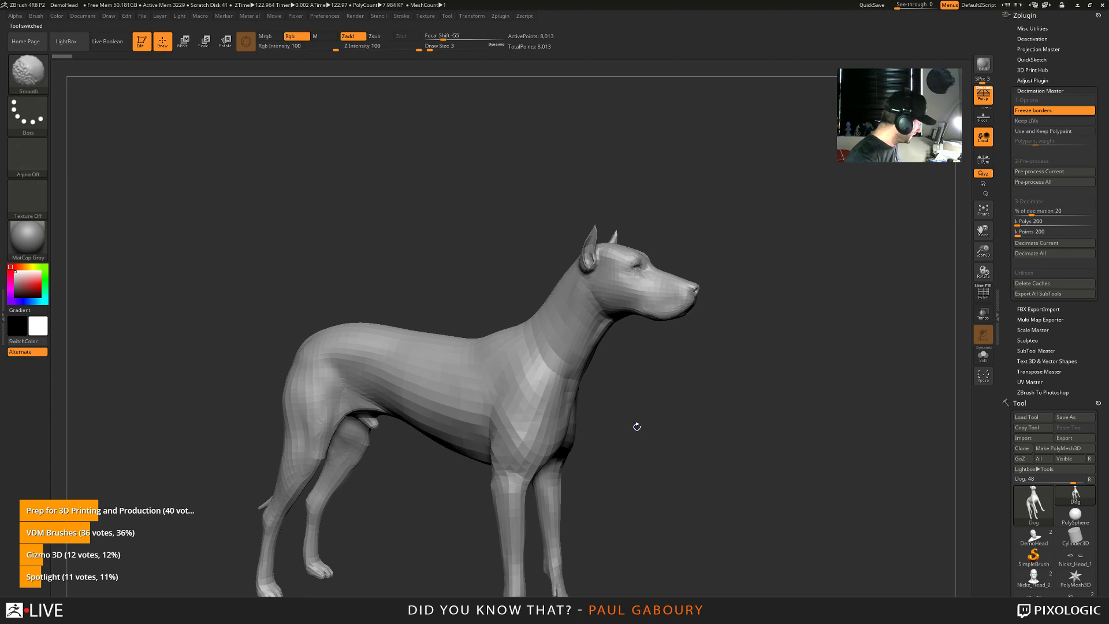
pyautogui.hotkey('shift', 'f')
pyautogui.press('b')
pyautogui.press('d')
pyautogui.press('s')
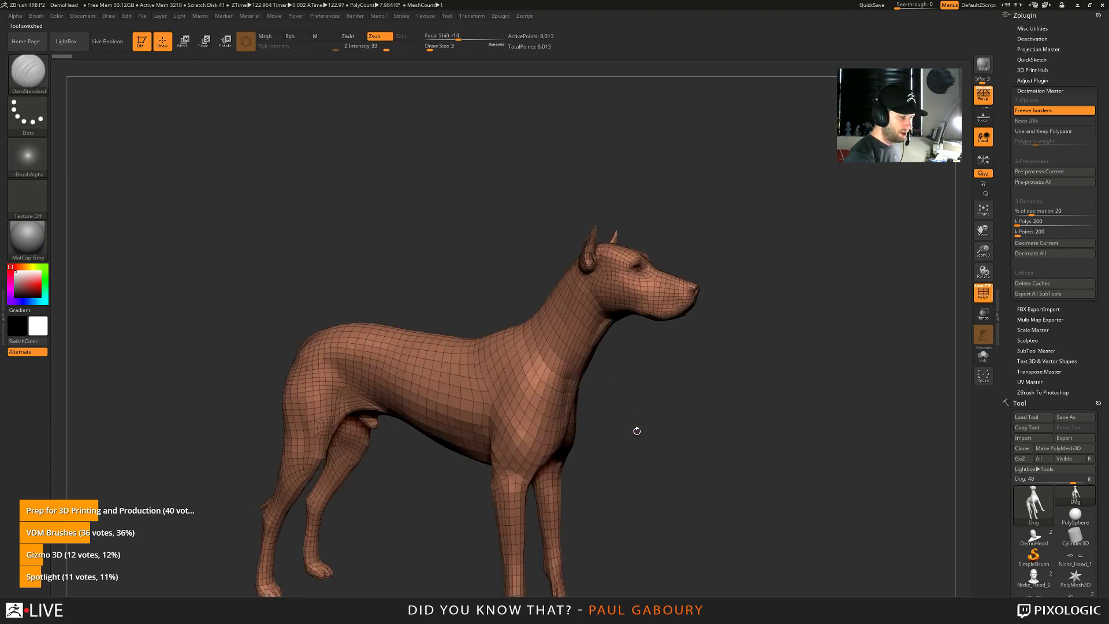
pyautogui.keyDown('shift'); pyautogui.moveTo(633, 437); pyautogui.dragTo(600, 439); pyautogui.keyUp('shift')
pyautogui.keyDown('ctrl'); pyautogui.moveTo(582, 326); pyautogui.dragTo(659, 395, button='right'); pyautogui.keyUp('ctrl')
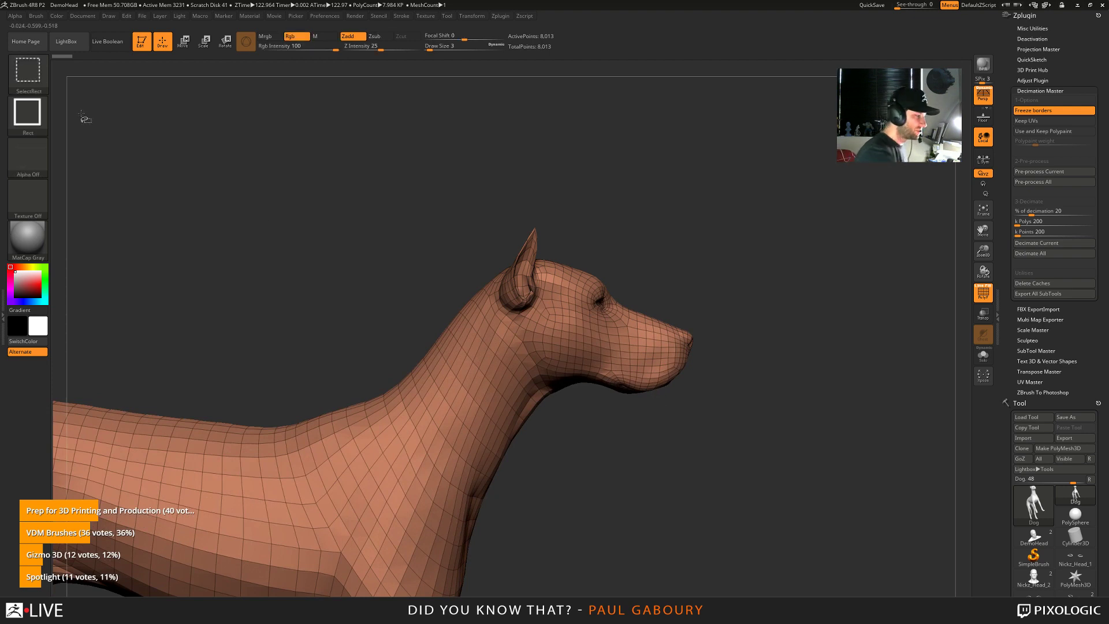
# Lasso-isolate the dog's head with SelectLasso, assign it its own polygroup and restore the full model
pyautogui.keyDown('ctrl'); pyautogui.keyDown('shift'); pyautogui.click(28, 69); pyautogui.keyUp('shift'); pyautogui.keyUp('ctrl')
pyautogui.click(289, 120)
pyautogui.moveTo(765, 291)
pyautogui.keyDown('ctrl'); pyautogui.keyDown('shift'); pyautogui.mouseDown()
pyautogui.moveTo(674, 451)
pyautogui.moveTo(528, 410)
pyautogui.moveTo(432, 263)
pyautogui.moveTo(816, 347)
pyautogui.moveTo(812, 355)
pyautogui.mouseUp(); pyautogui.keyUp('shift'); pyautogui.keyUp('ctrl')
pyautogui.moveTo(696, 452)
pyautogui.mouseDown()
pyautogui.moveTo(659, 460)
pyautogui.moveTo(714, 470)
pyautogui.mouseUp()
pyautogui.hotkey('ctrl', 'w')
pyautogui.keyDown('ctrl'); pyautogui.keyDown('shift'); pyautogui.click(705, 475); pyautogui.keyUp('shift'); pyautogui.keyUp('ctrl')
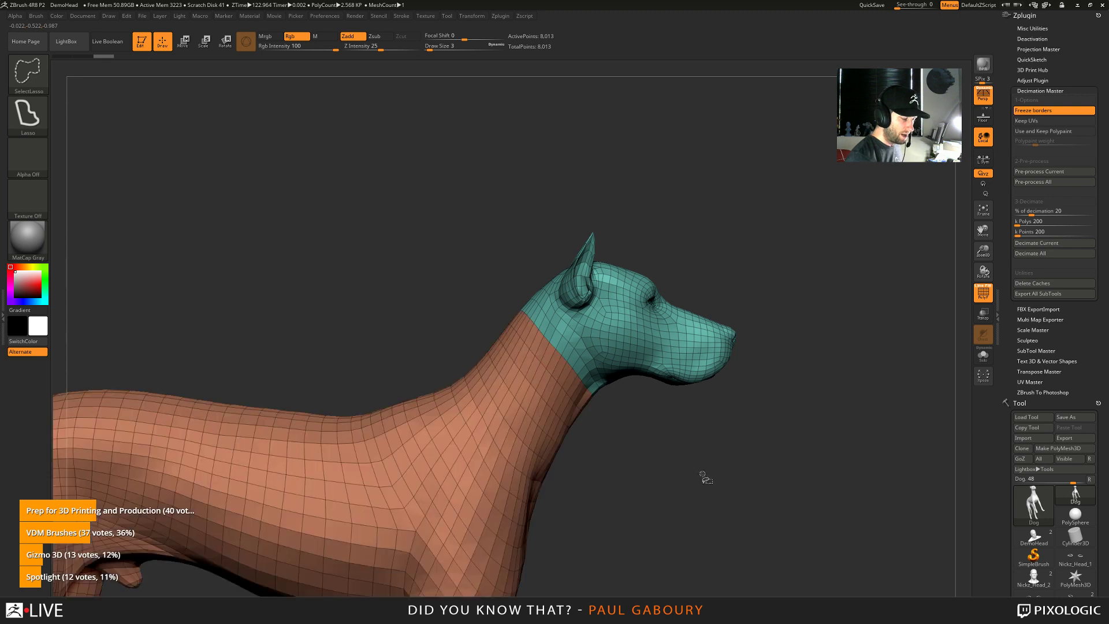
# Hide the head and a thin strip at the neck base, and apply Auto Groups to separate the neck and body before restoring full visibility
pyautogui.keyDown('ctrl'); pyautogui.moveTo(468, 377); pyautogui.dragTo(549, 465); pyautogui.keyUp('ctrl')
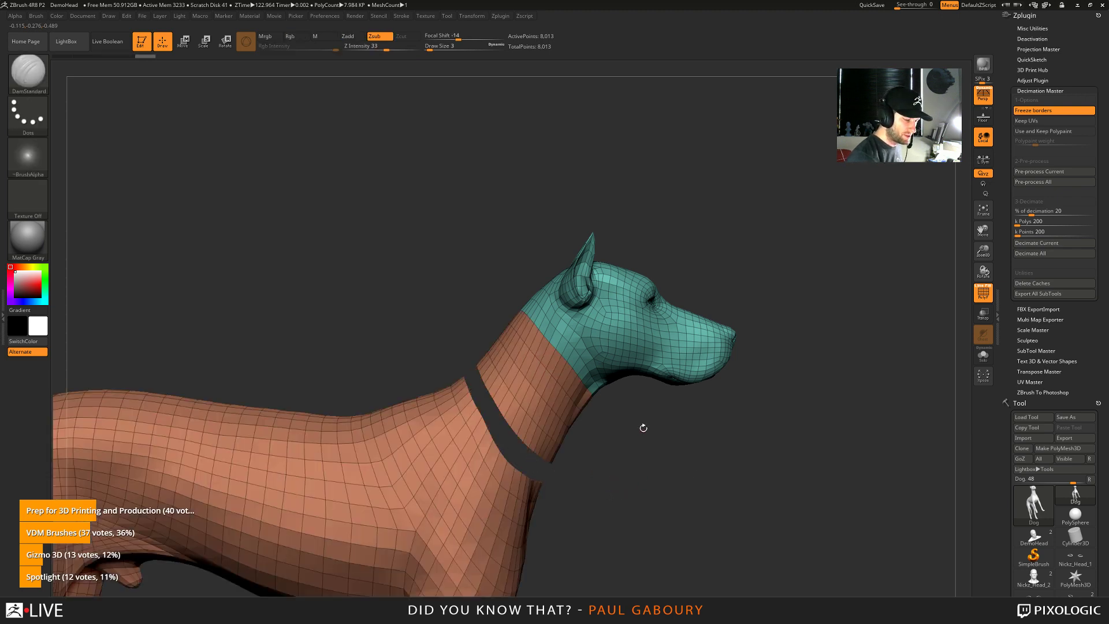
pyautogui.keyDown('ctrl'); pyautogui.keyDown('alt'); pyautogui.keyDown('shift'); pyautogui.click(609, 327); pyautogui.keyUp('shift'); pyautogui.keyUp('alt'); pyautogui.keyUp('ctrl')
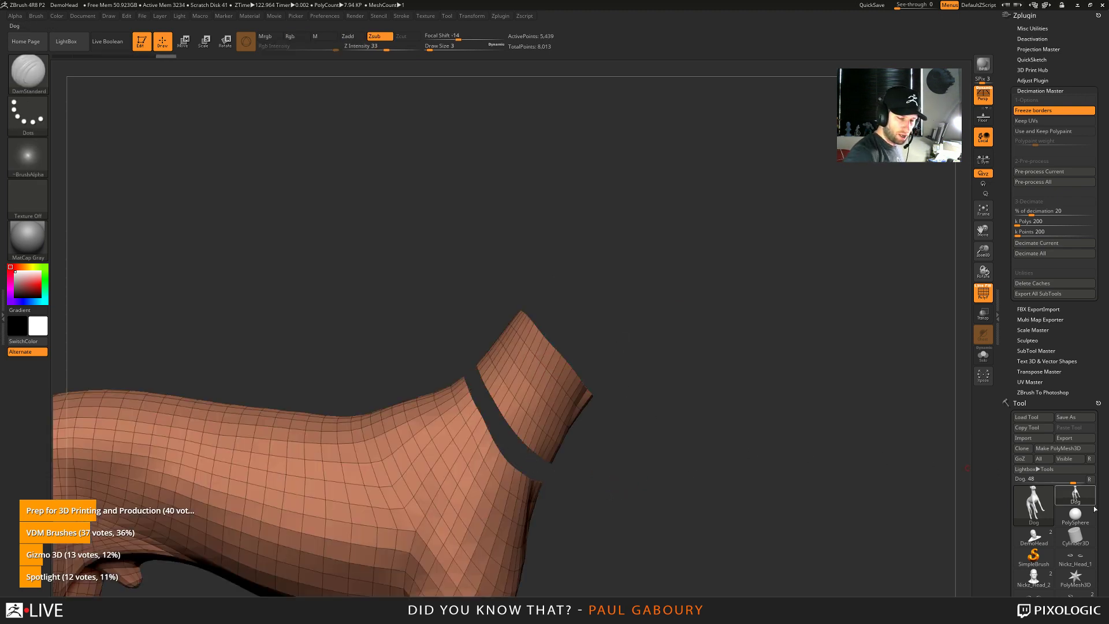
pyautogui.scroll(-10, 1104, 422)
pyautogui.scroll(-10, 1103, 421)
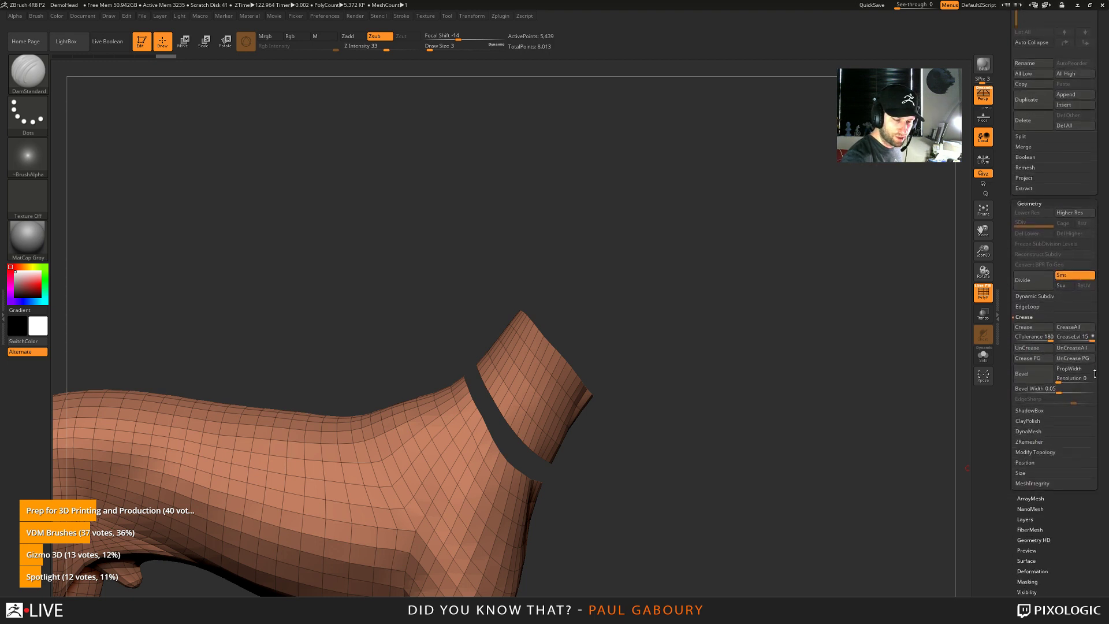
pyautogui.click(1032, 438)
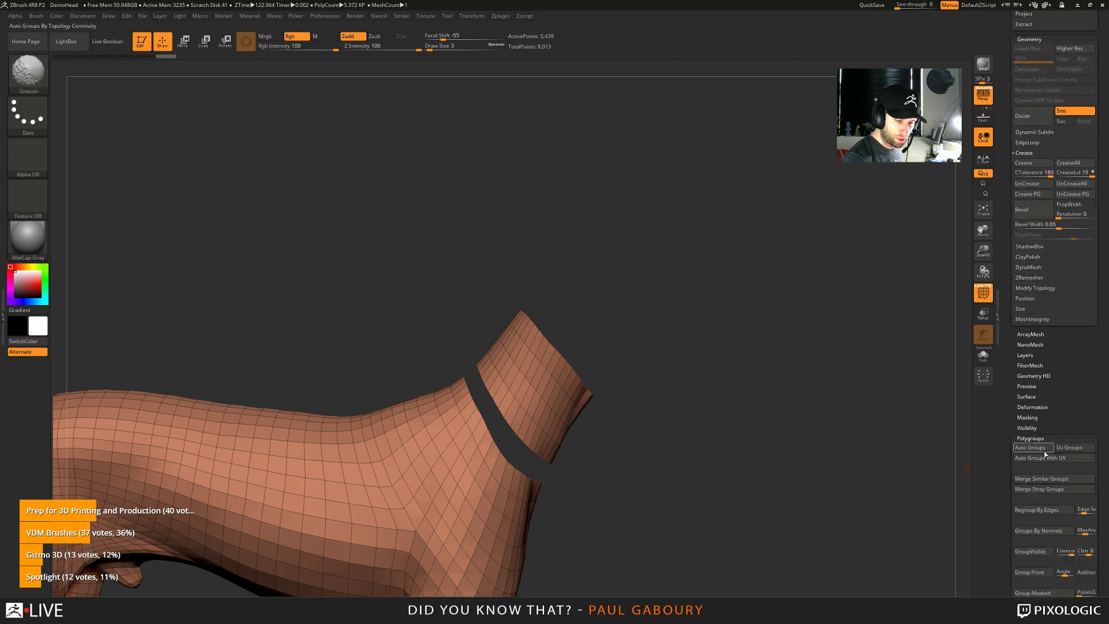
pyautogui.click(1030, 448)
pyautogui.keyDown('ctrl'); pyautogui.keyDown('shift'); pyautogui.click(628, 465); pyautogui.keyUp('shift'); pyautogui.keyUp('ctrl')
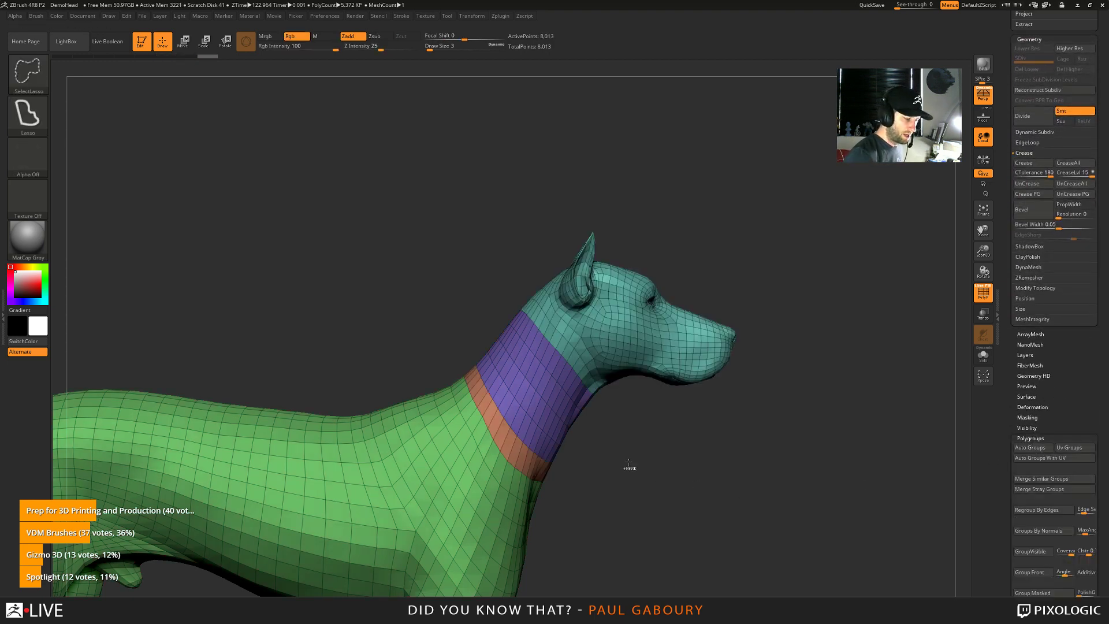
# Isolate the dog's head and upper neck polygroups and delete the hidden geometry
pyautogui.keyDown('ctrl'); pyautogui.keyDown('shift'); pyautogui.click(557, 358); pyautogui.keyUp('shift'); pyautogui.keyUp('ctrl')
pyautogui.moveTo(698, 465); pyautogui.dragTo(717, 464)
pyautogui.scroll(3, 1043, 312)
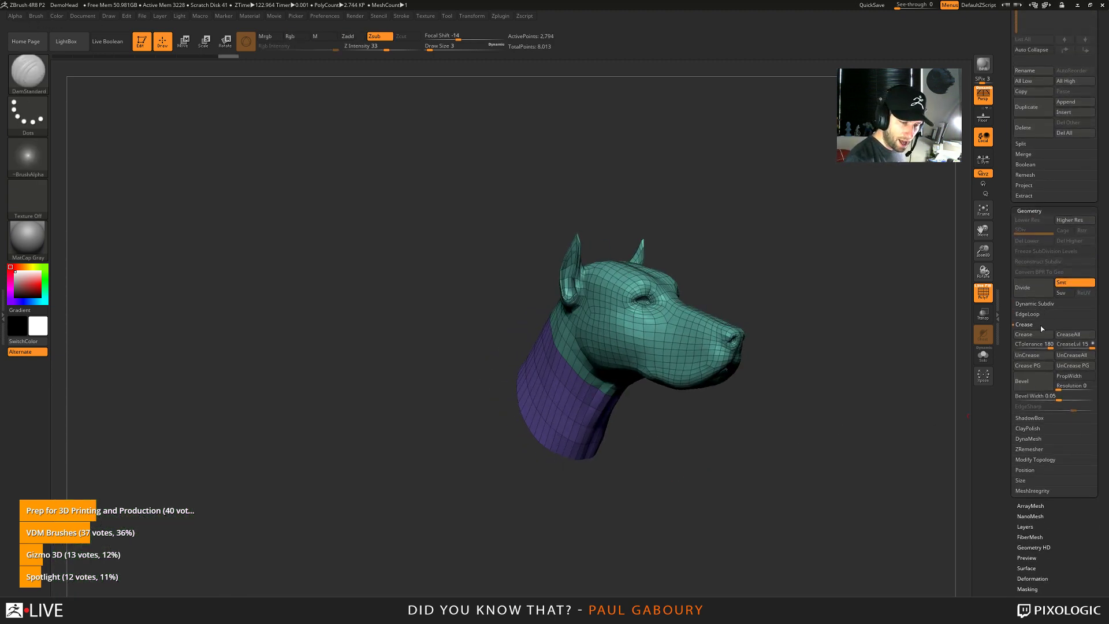
pyautogui.click(1023, 325)
pyautogui.click(1038, 378)
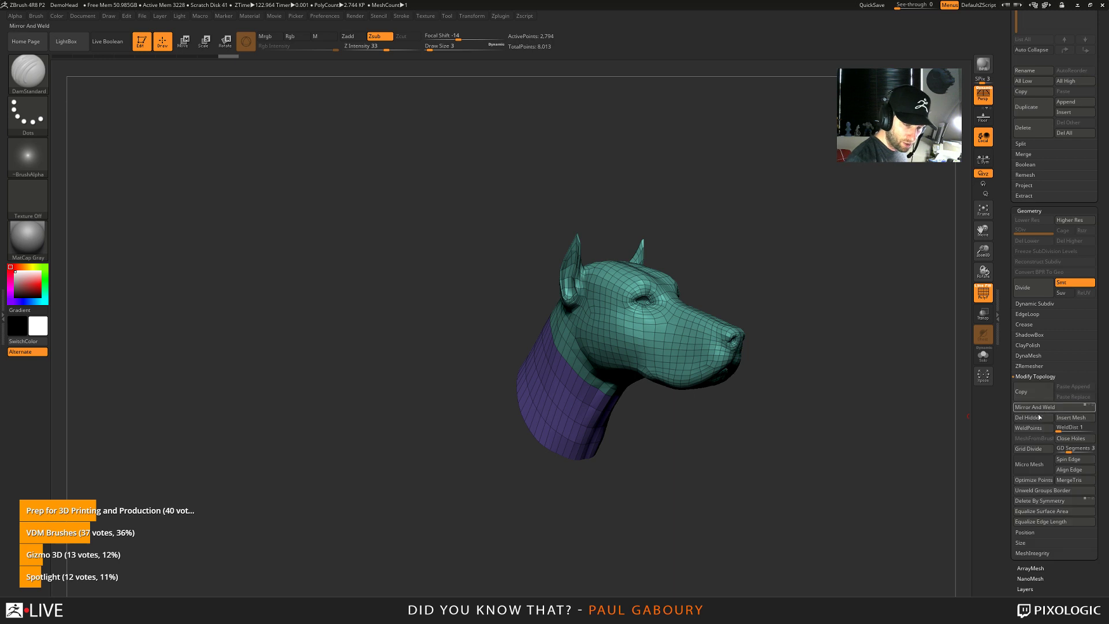
pyautogui.click(1034, 417)
# Subdivide the dog's head and neck to SDiv 4 and delete the lower subdivision levels
pyautogui.keyDown('alt'); pyautogui.moveTo(742, 483); pyautogui.dragTo(557, 517, button='right'); pyautogui.keyUp('alt')
pyautogui.keyDown('alt'); pyautogui.moveTo(557, 517); pyautogui.dragTo(588, 486, button='right'); pyautogui.keyUp('alt')
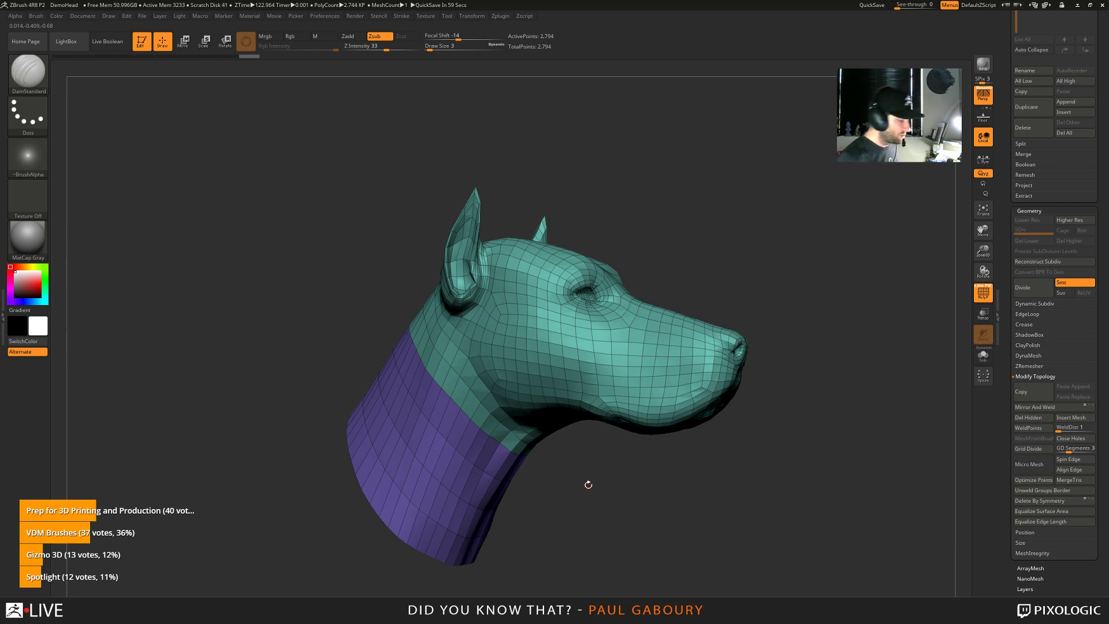
pyautogui.hotkey('ctrl', 'd')
pyautogui.hotkey('ctrl', 'd')
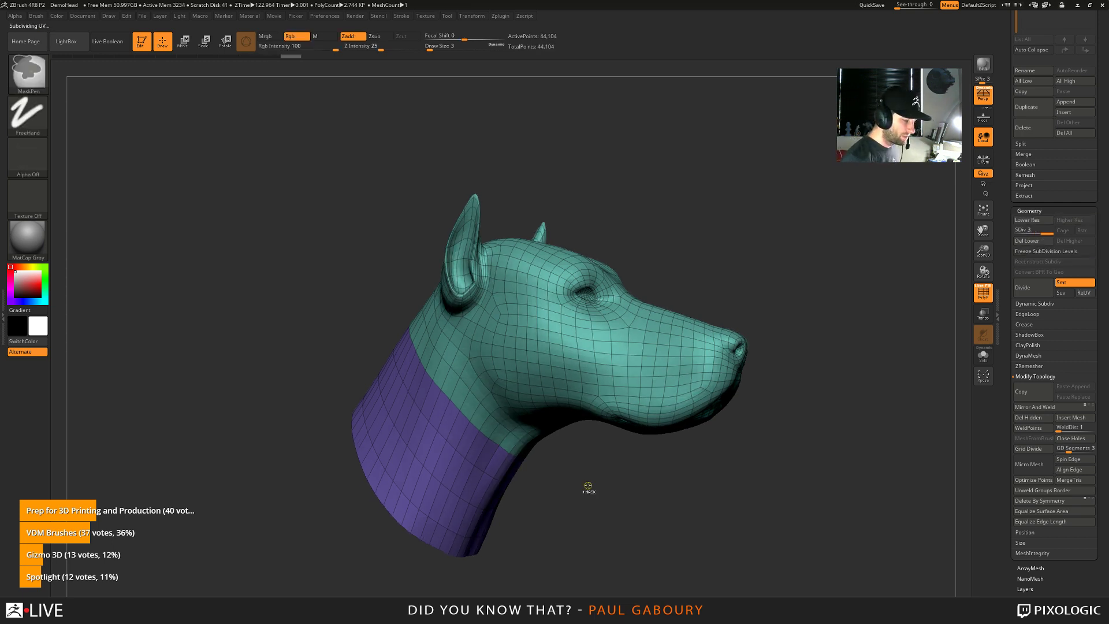
pyautogui.hotkey('ctrl', 'd')
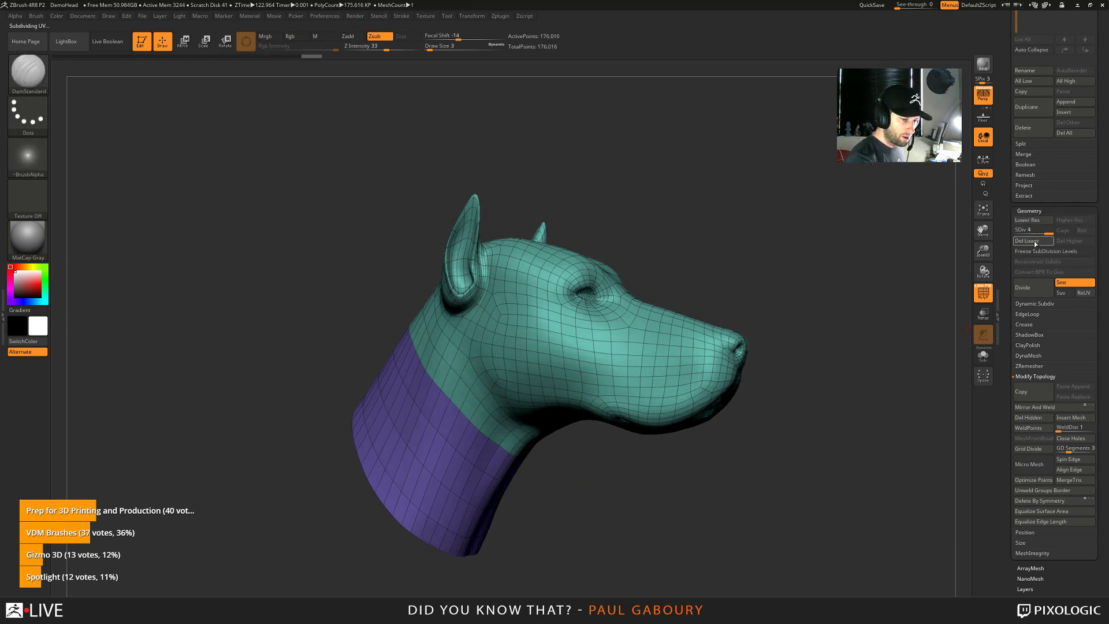
pyautogui.click(1021, 241)
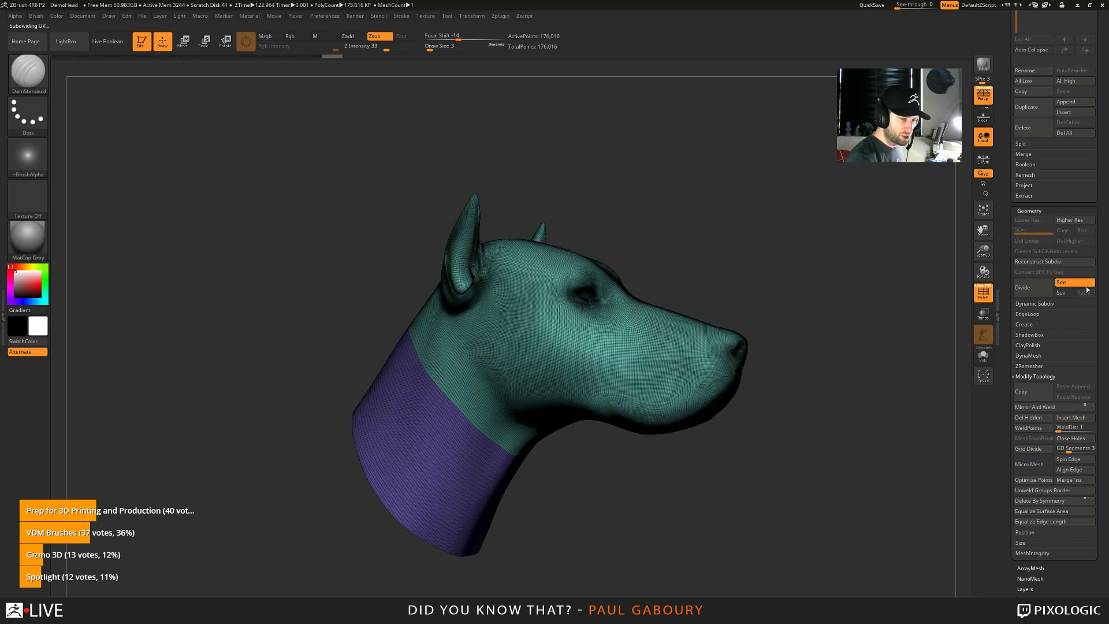
pyautogui.scroll(5, 1100, 377)
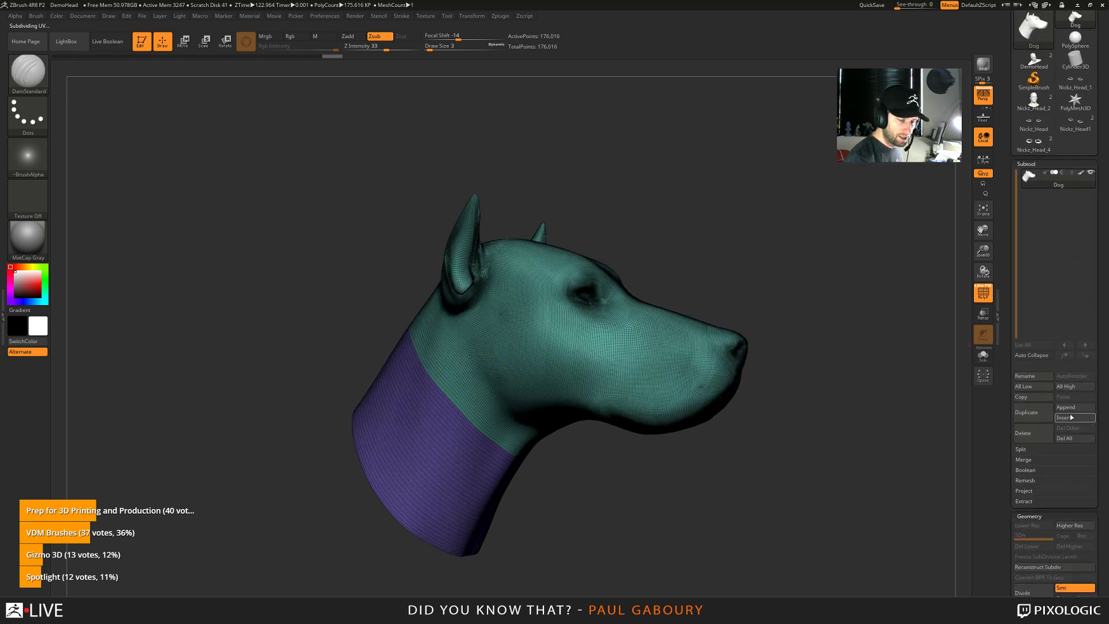
pyautogui.click(1021, 450)
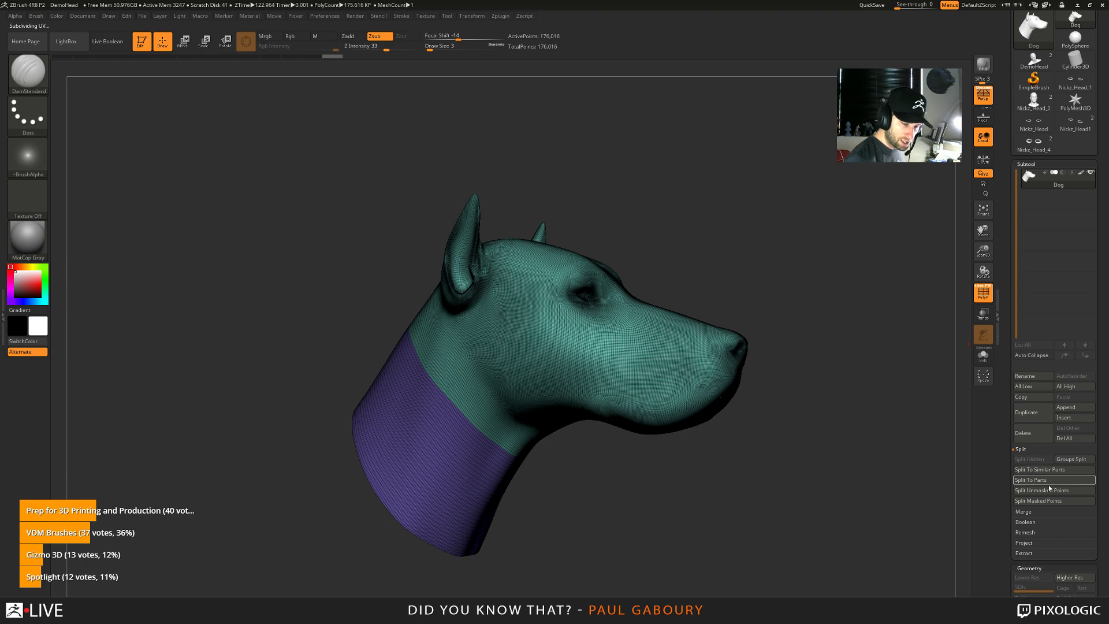
pyautogui.click(1047, 483)
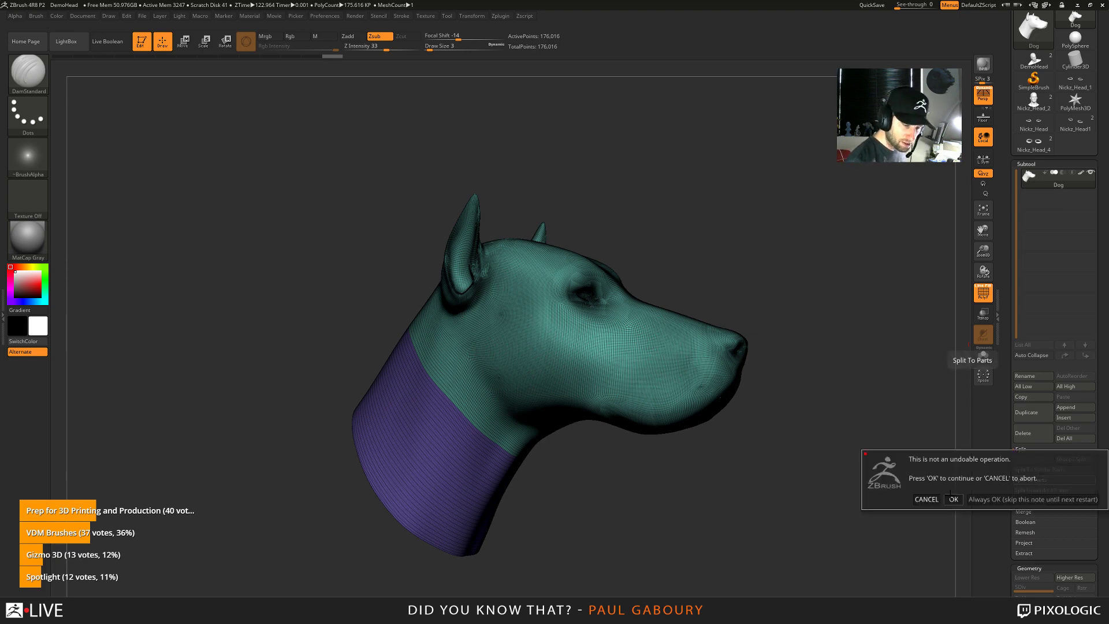
pyautogui.click(927, 499)
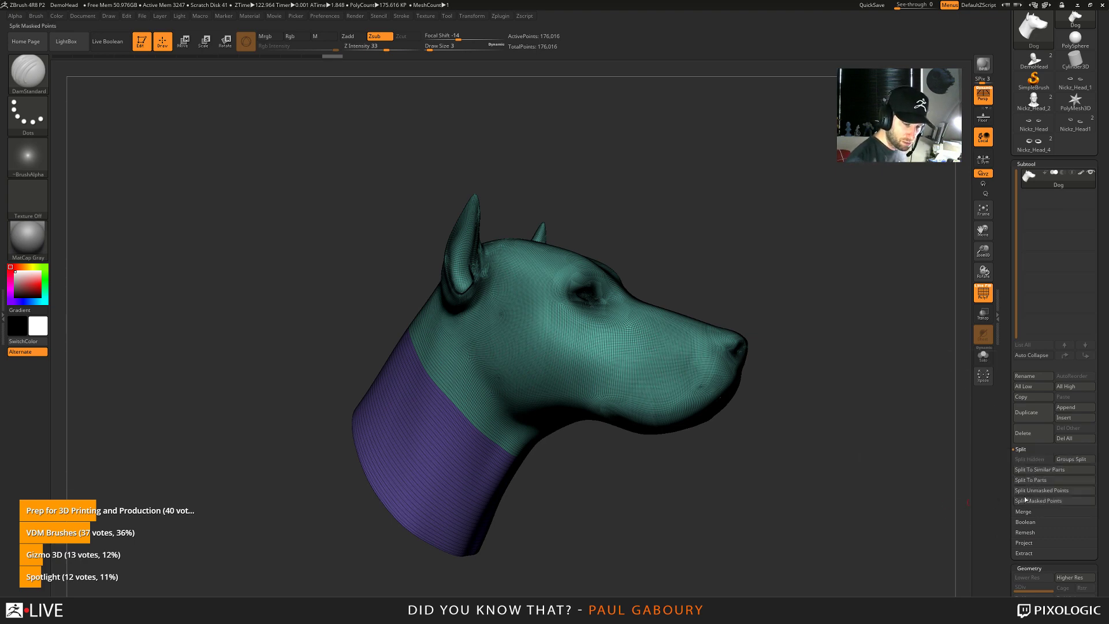
# Split the dog into separate head and neck subtools by polygroup
pyautogui.click(1072, 459)
pyautogui.click(953, 481)
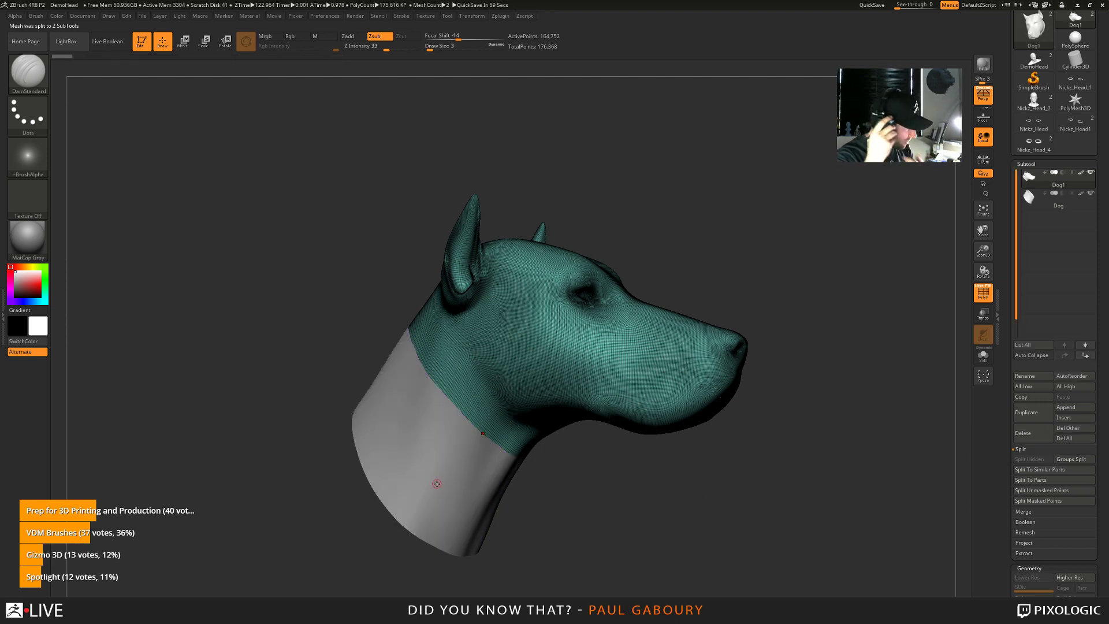
# Pre-process the dog's head subtool in Decimation Master with Freeze borders on, and decimate it to 20%
pyautogui.click(500, 16)
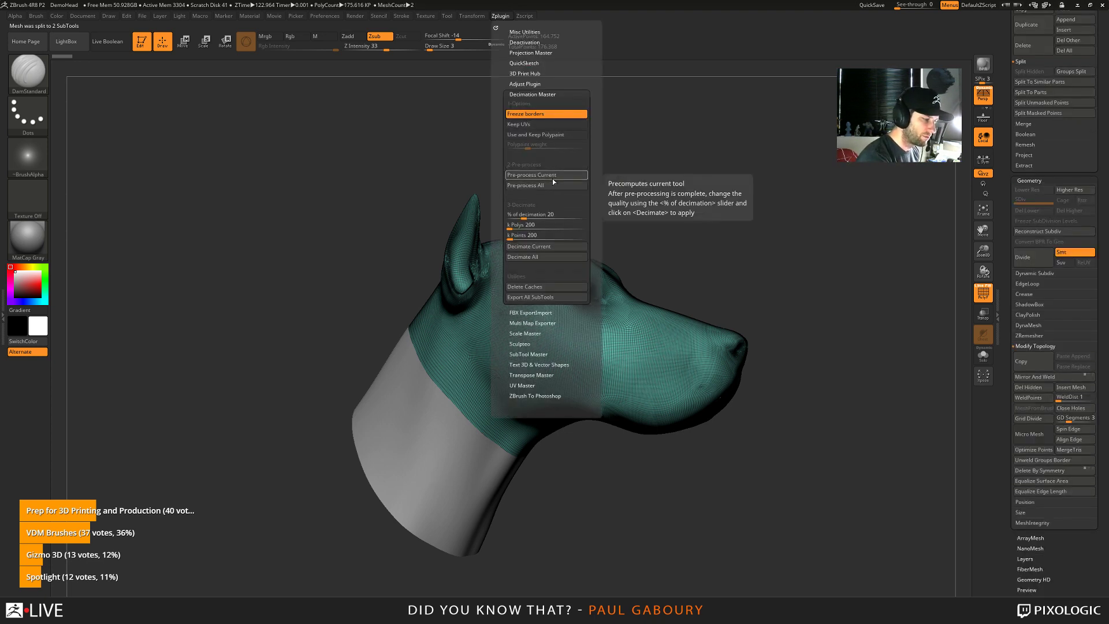
pyautogui.moveTo(1004, 166); pyautogui.dragTo(1011, 366)
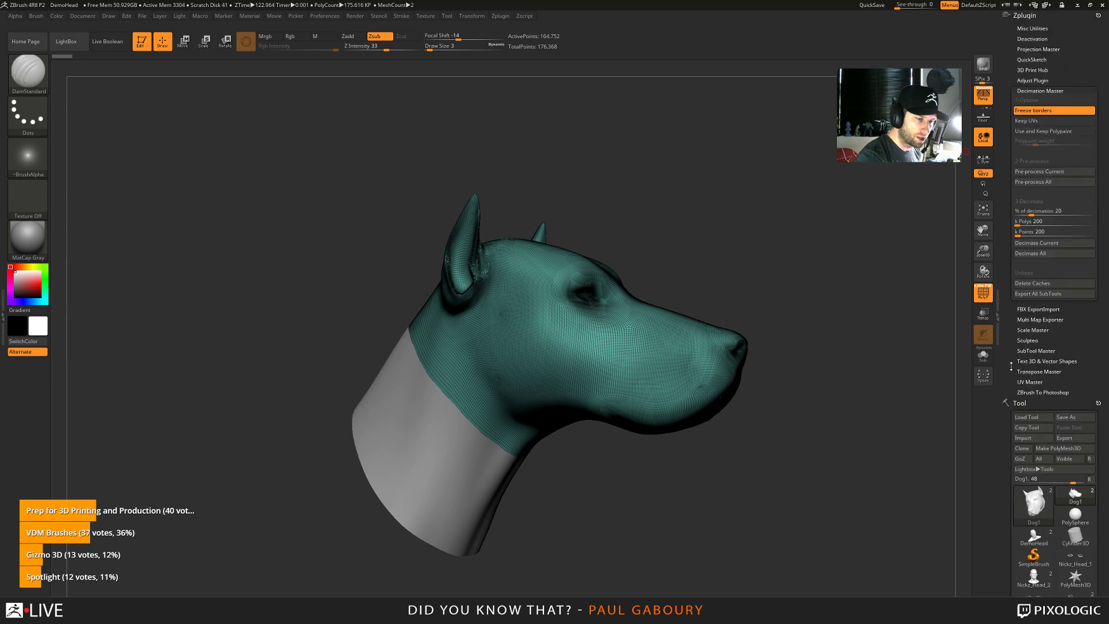
pyautogui.click(1050, 171)
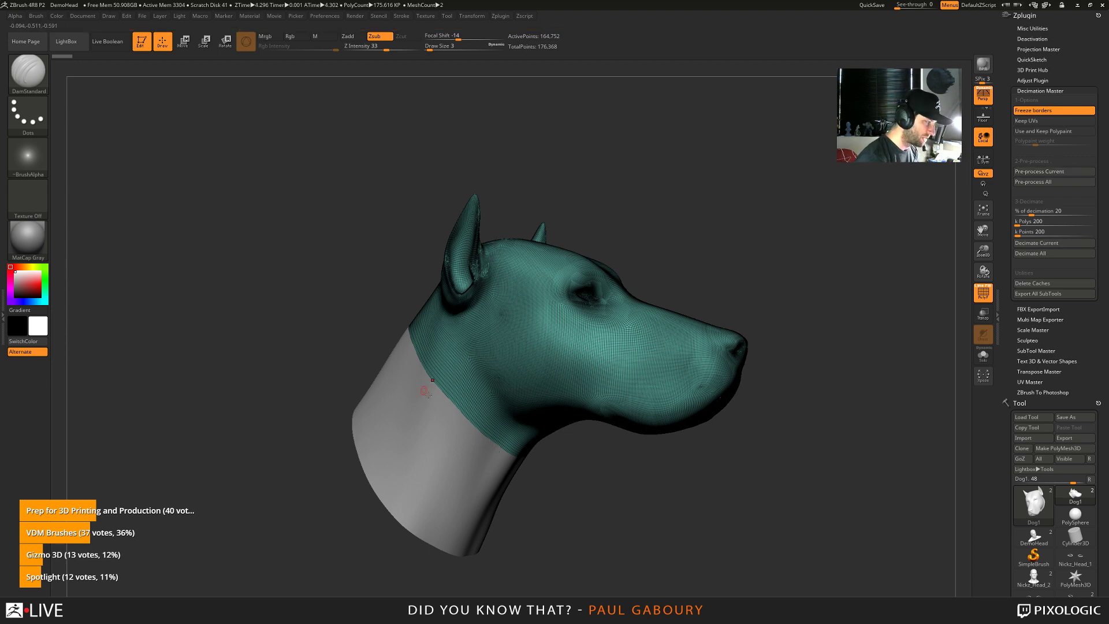
pyautogui.moveTo(608, 525); pyautogui.dragTo(614, 524)
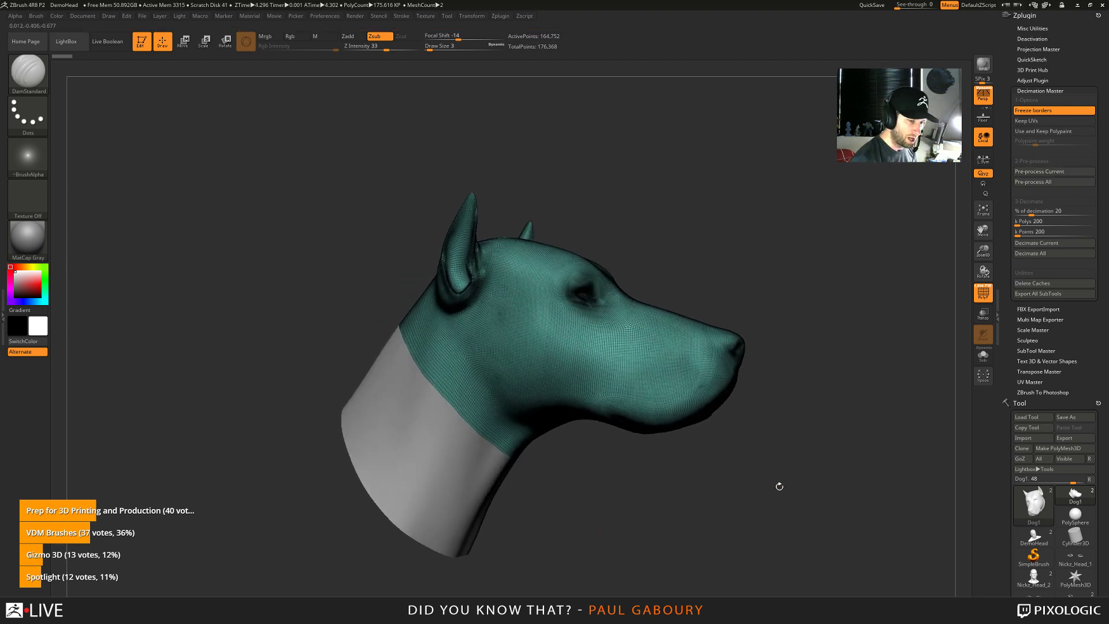
pyautogui.click(1047, 244)
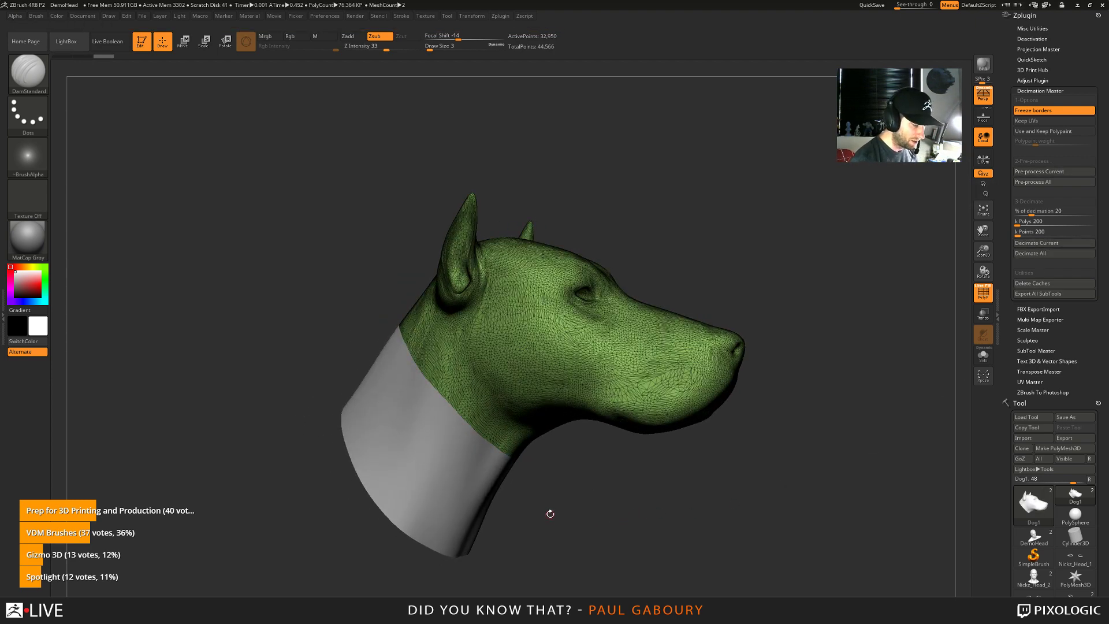
# Decimate the dog's head further, at 12.06896% and again at 8.62068%
pyautogui.scroll(6, 451, 407)
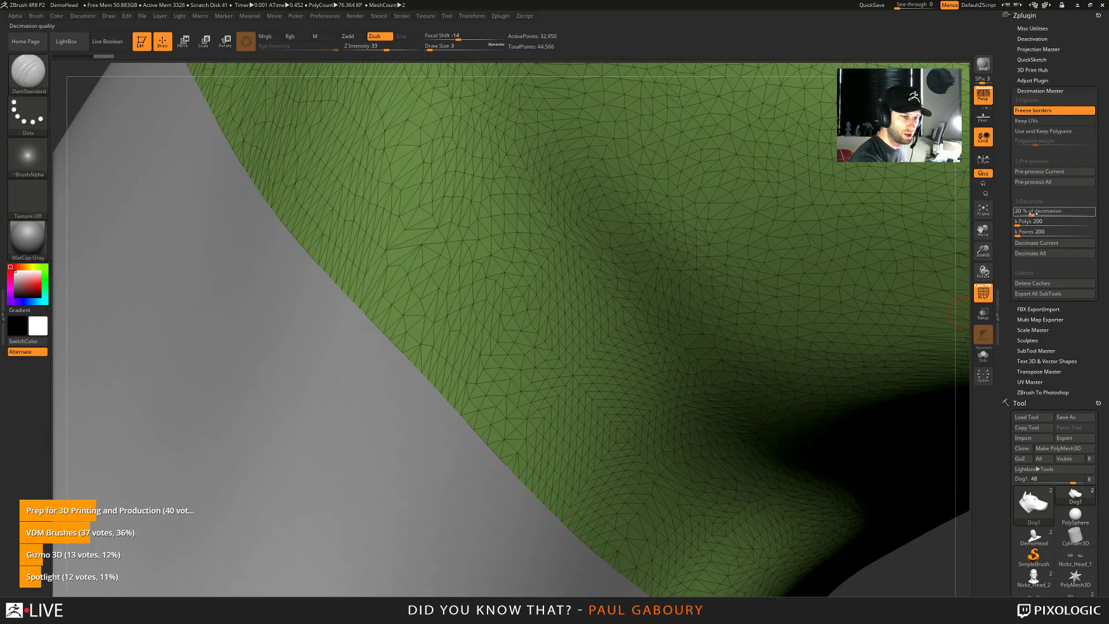
pyautogui.moveTo(1034, 212); pyautogui.dragTo(1027, 216)
pyautogui.click(1048, 245)
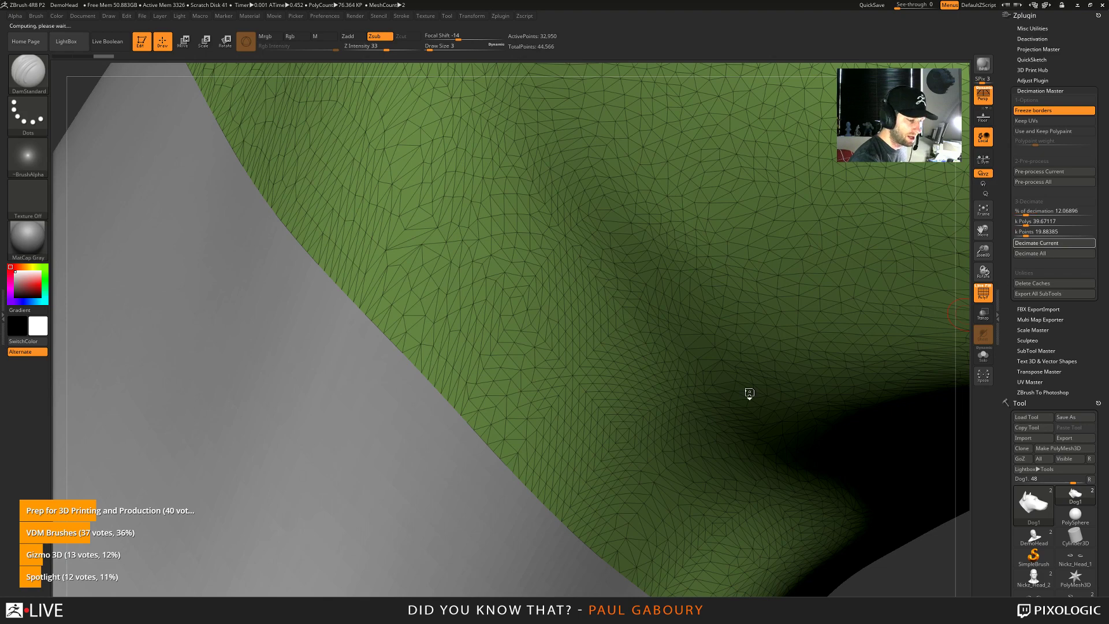
pyautogui.moveTo(1034, 212); pyautogui.dragTo(1026, 213)
pyautogui.click(1050, 244)
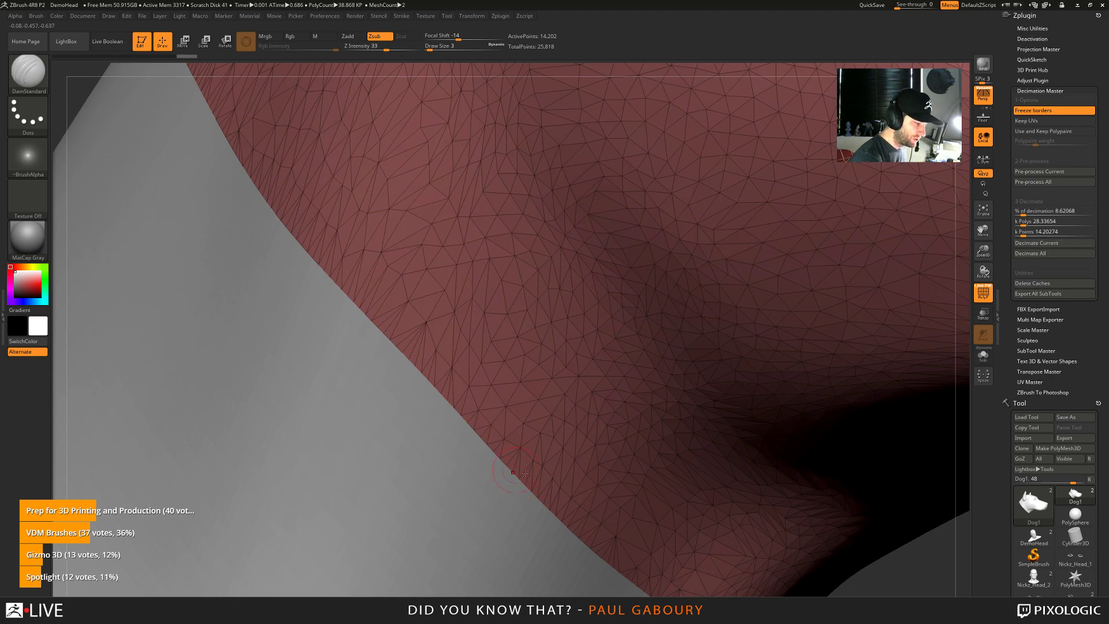
# Make the dog's neck the active subtool, pre-process it with frozen borders and decimate it at 8.62068%
pyautogui.press('f')
pyautogui.moveTo(718, 541); pyautogui.dragTo(611, 438)
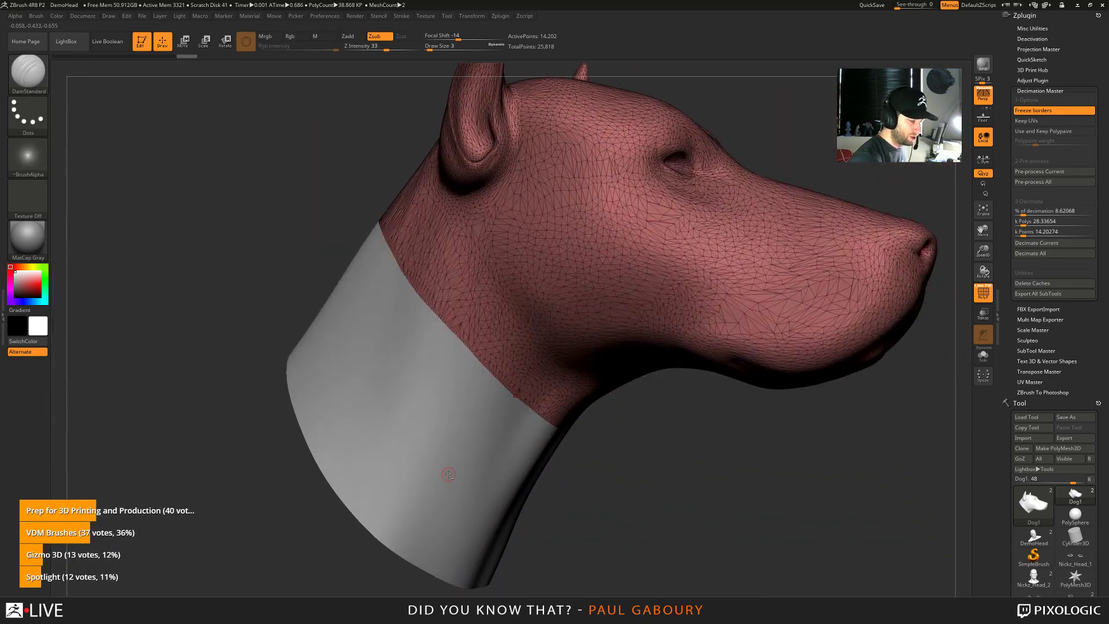
pyautogui.keyDown('alt'); pyautogui.click(448, 474); pyautogui.keyUp('alt')
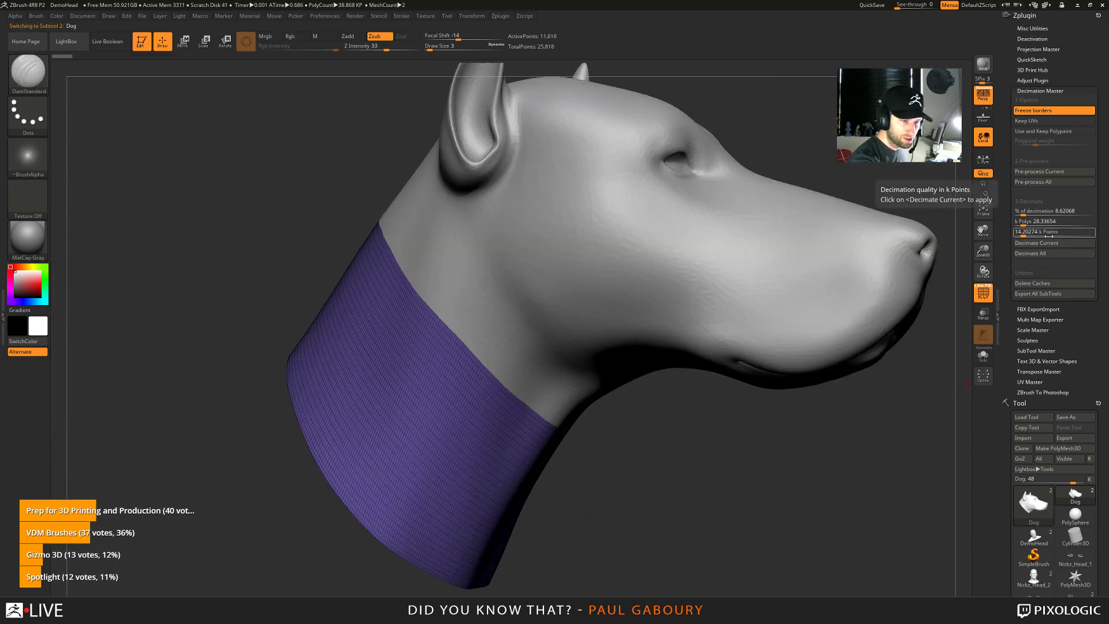
pyautogui.click(1056, 171)
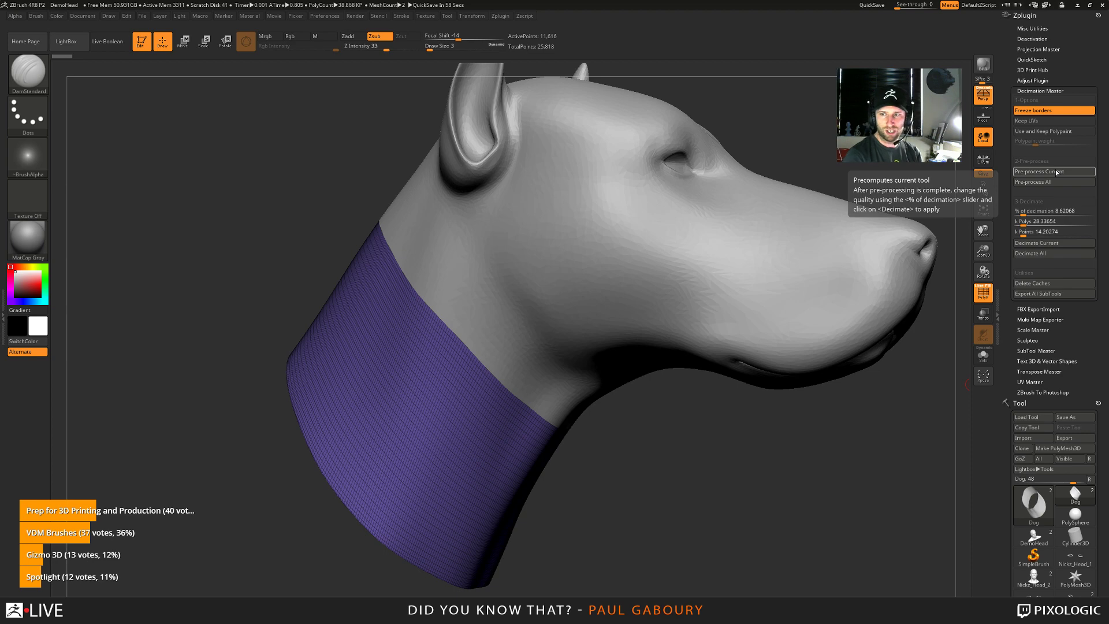
pyautogui.click(1046, 245)
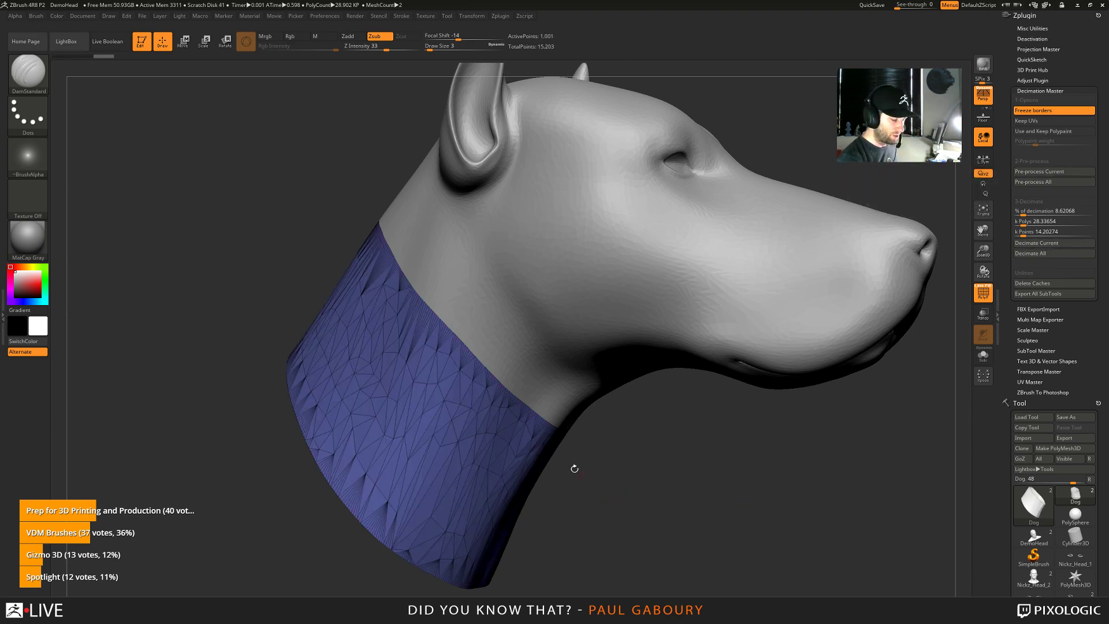
# Check the seam on both decimated parts, and merge the dog's head subtool down into the neck with Weld enabled
pyautogui.keyDown('ctrl'); pyautogui.moveTo(445, 334); pyautogui.dragTo(517, 483, button='right'); pyautogui.keyUp('ctrl')
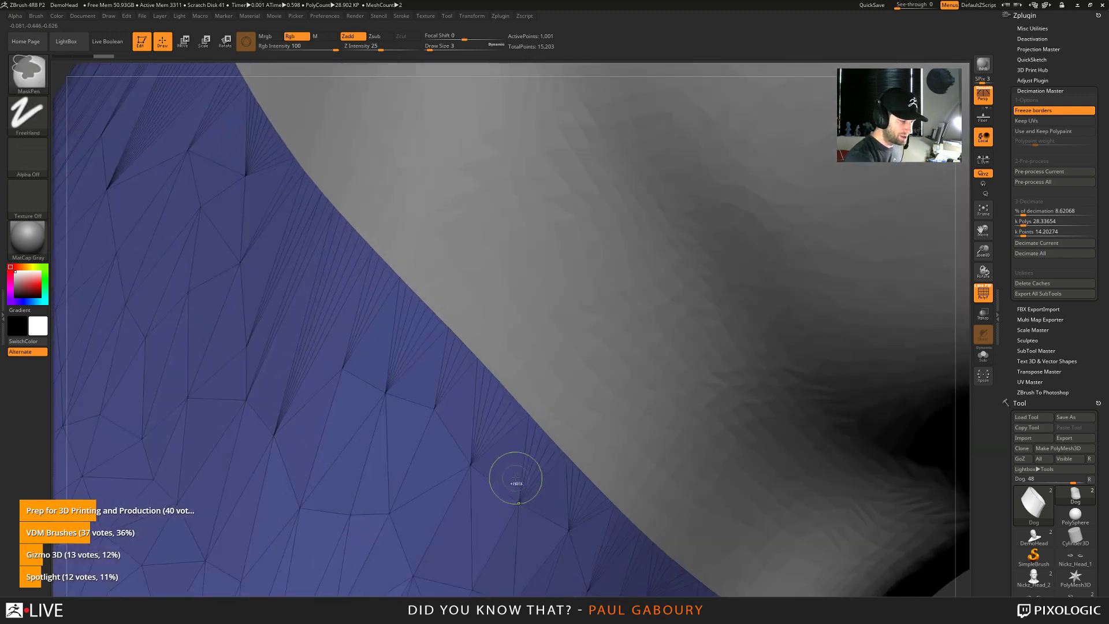
pyautogui.moveTo(515, 399)
pyautogui.mouseDown(button='right')
pyautogui.moveTo(481, 370)
pyautogui.moveTo(515, 429)
pyautogui.mouseUp(button='right')
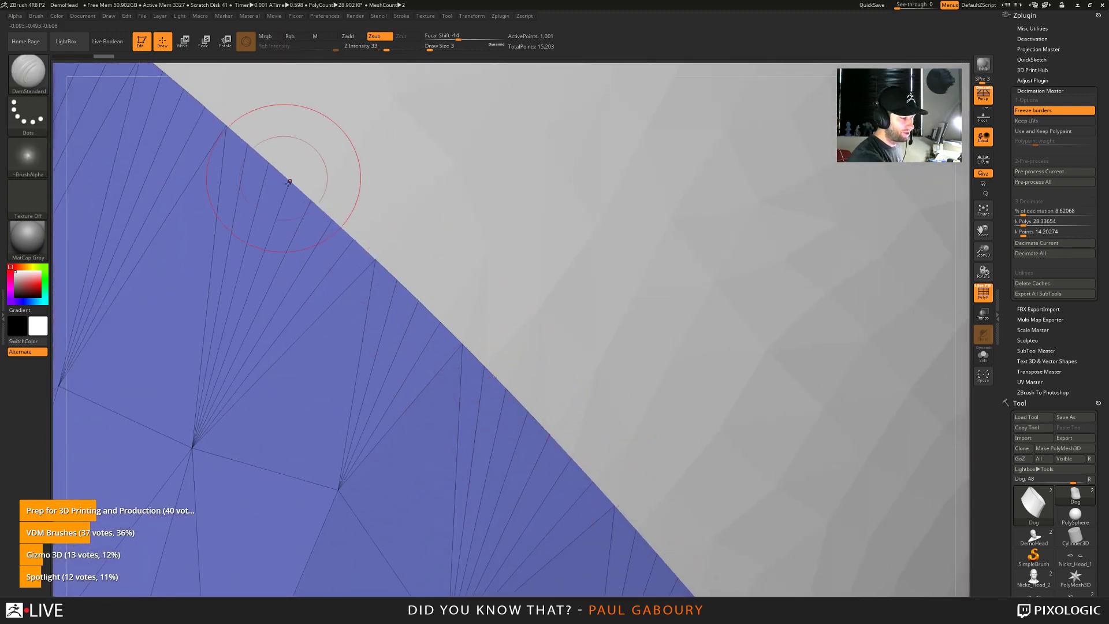
pyautogui.keyDown('ctrl'); pyautogui.moveTo(587, 486); pyautogui.dragTo(585, 385, button='right'); pyautogui.keyUp('ctrl')
pyautogui.keyDown('alt'); pyautogui.click(585, 386); pyautogui.keyUp('alt')
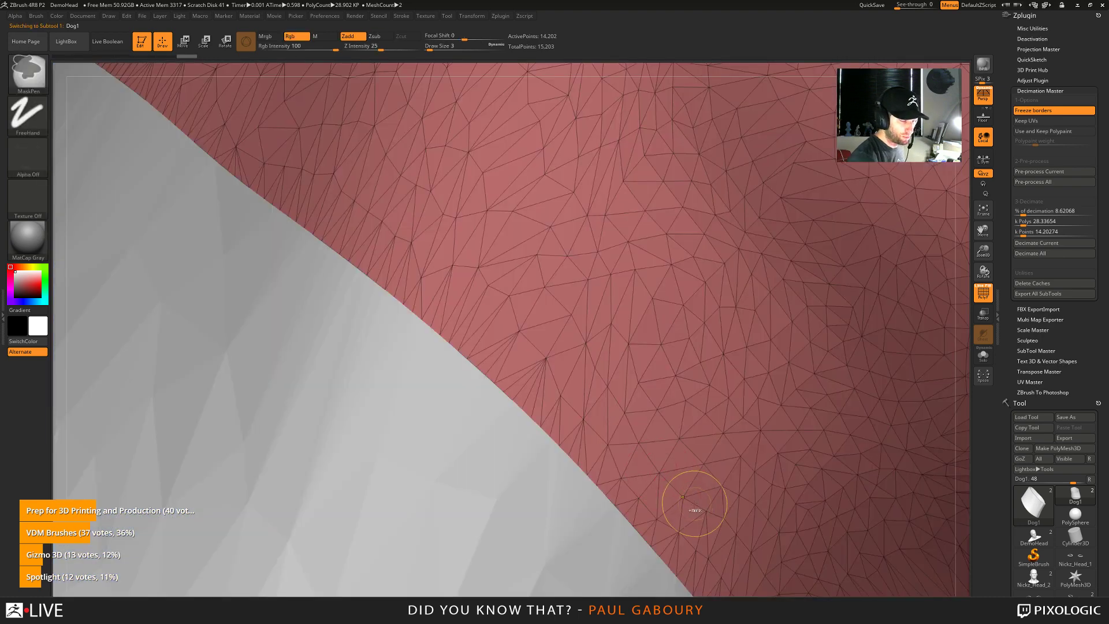
pyautogui.keyDown('ctrl'); pyautogui.moveTo(693, 512); pyautogui.dragTo(530, 354, button='right'); pyautogui.keyUp('ctrl')
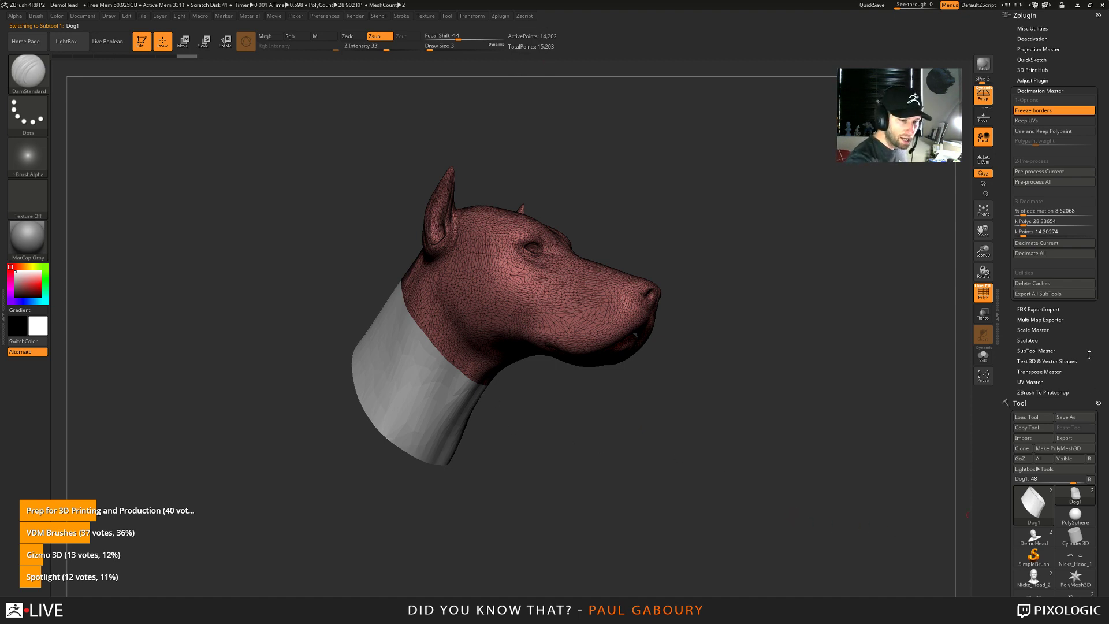
pyautogui.scroll(-10, 1089, 355)
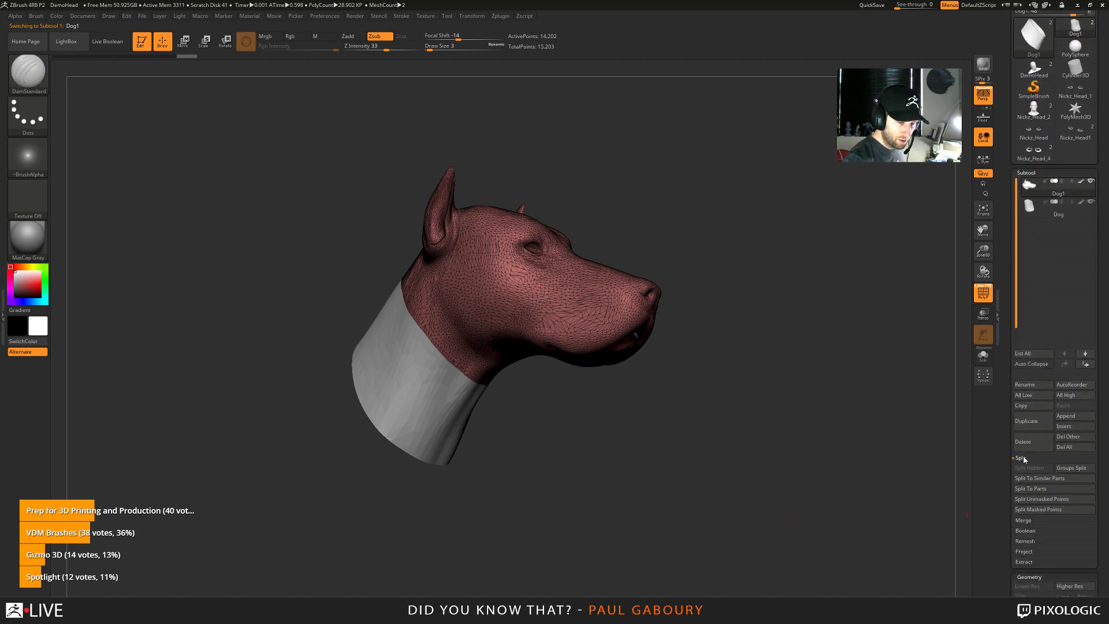
pyautogui.click(1022, 458)
pyautogui.click(1024, 468)
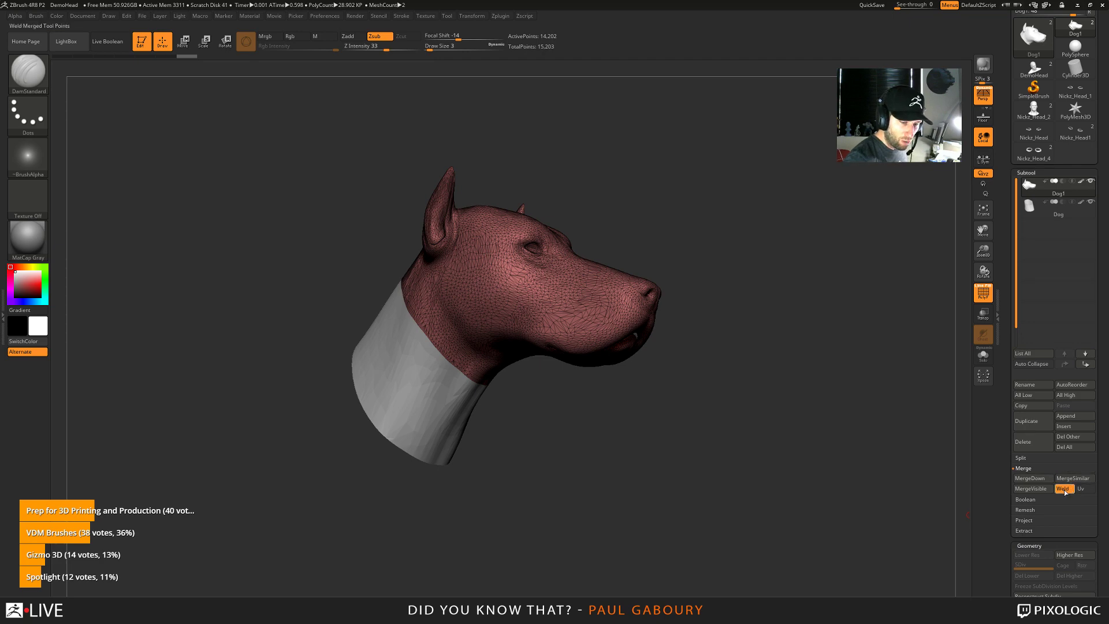
pyautogui.click(1064, 491)
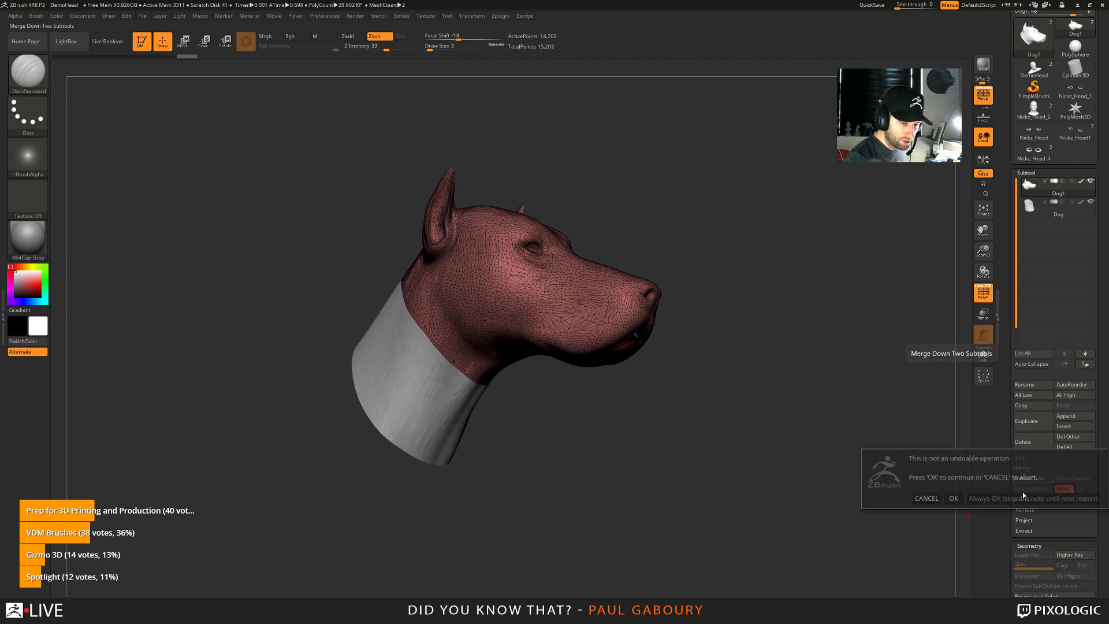
pyautogui.click(953, 499)
# Test the welded head-neck seam by brushing along it at draw size 14, and undo the strokes
pyautogui.keyDown('ctrl'); pyautogui.moveTo(462, 353); pyautogui.dragTo(463, 384, button='right'); pyautogui.keyUp('ctrl')
pyautogui.press('s')
pyautogui.moveTo(449, 391)
pyautogui.mouseDown()
pyautogui.moveTo(450, 373)
pyautogui.moveTo(365, 286)
pyautogui.moveTo(394, 336)
pyautogui.moveTo(491, 429)
pyautogui.mouseUp()
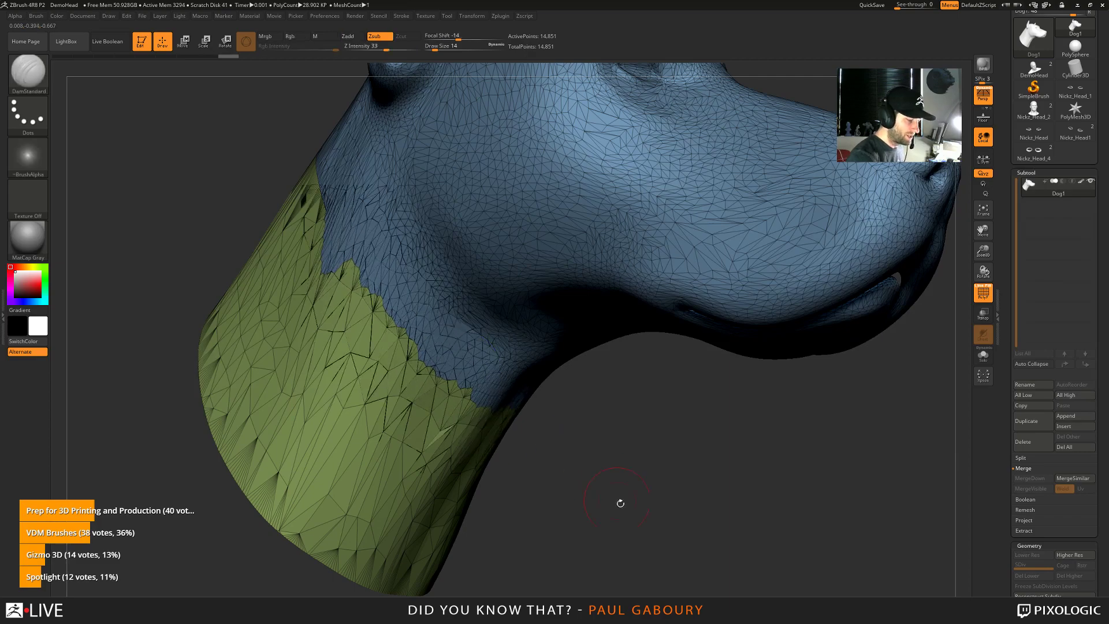
pyautogui.moveTo(631, 525)
pyautogui.mouseDown()
pyautogui.moveTo(644, 524)
pyautogui.moveTo(638, 498)
pyautogui.mouseUp()
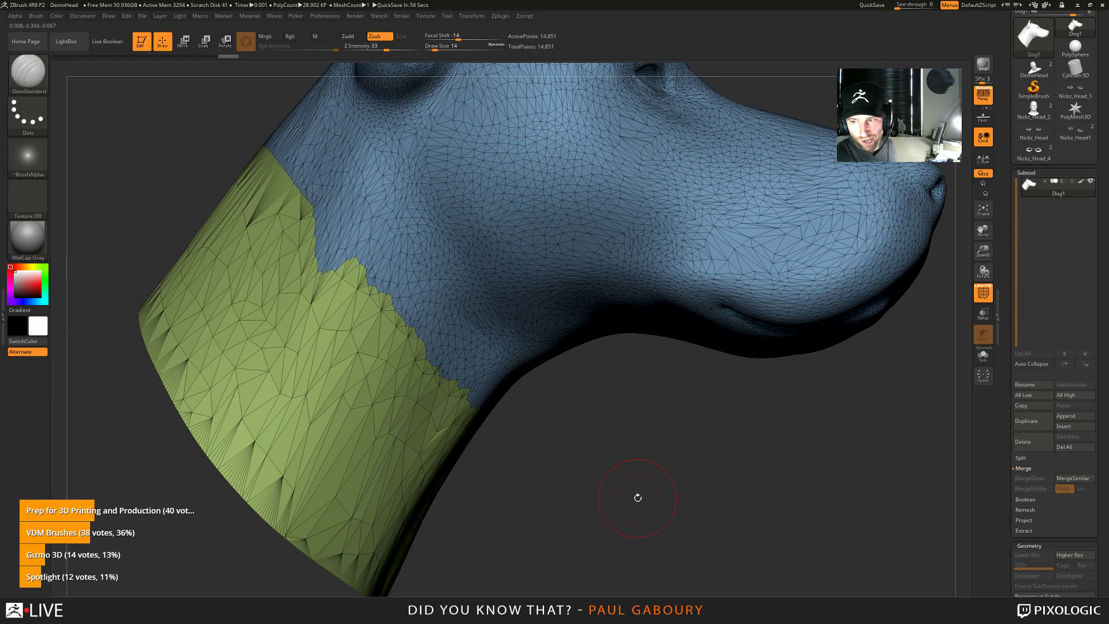
pyautogui.press('ctrl')
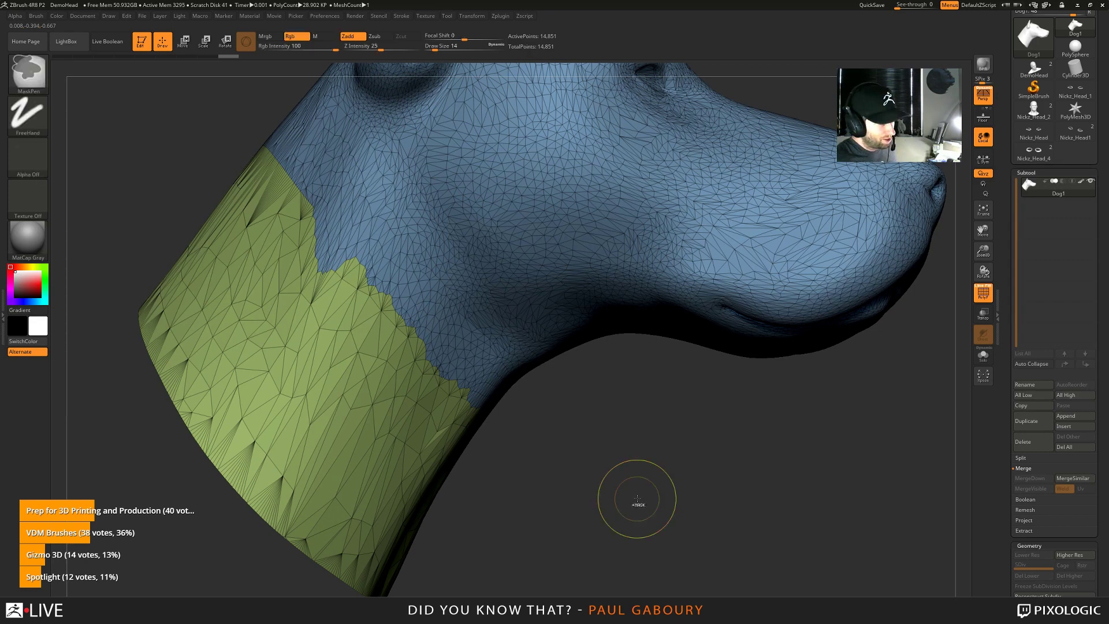
pyautogui.keyDown('shift'); pyautogui.click(425, 392); pyautogui.keyUp('shift')
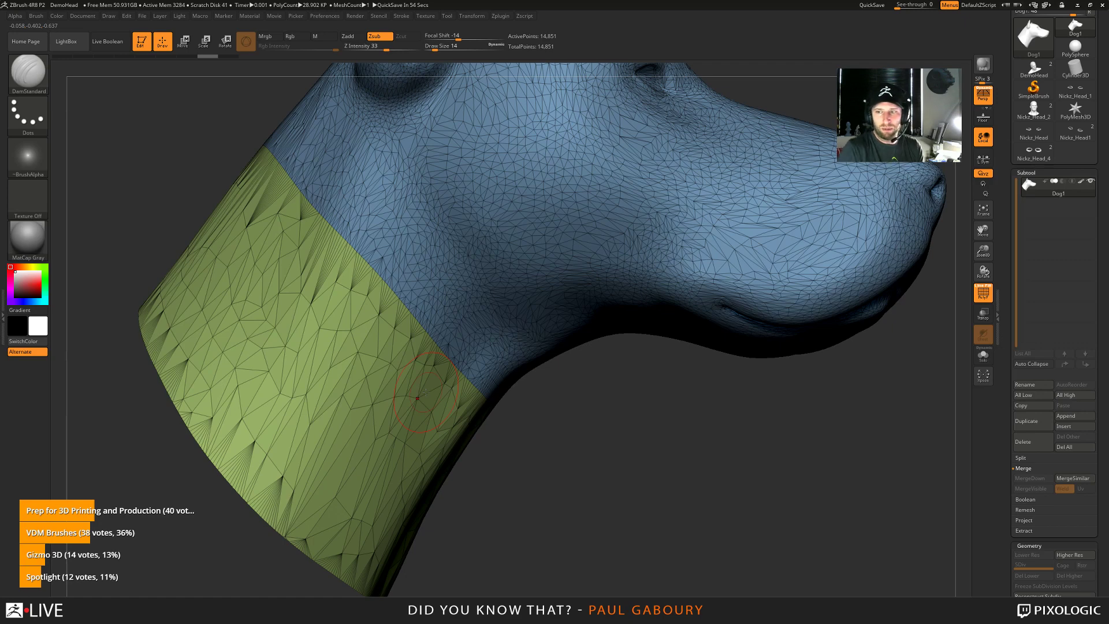
# Switch to the Nickz_Head_2 tool and frame the face from the front
pyautogui.click(1034, 109)
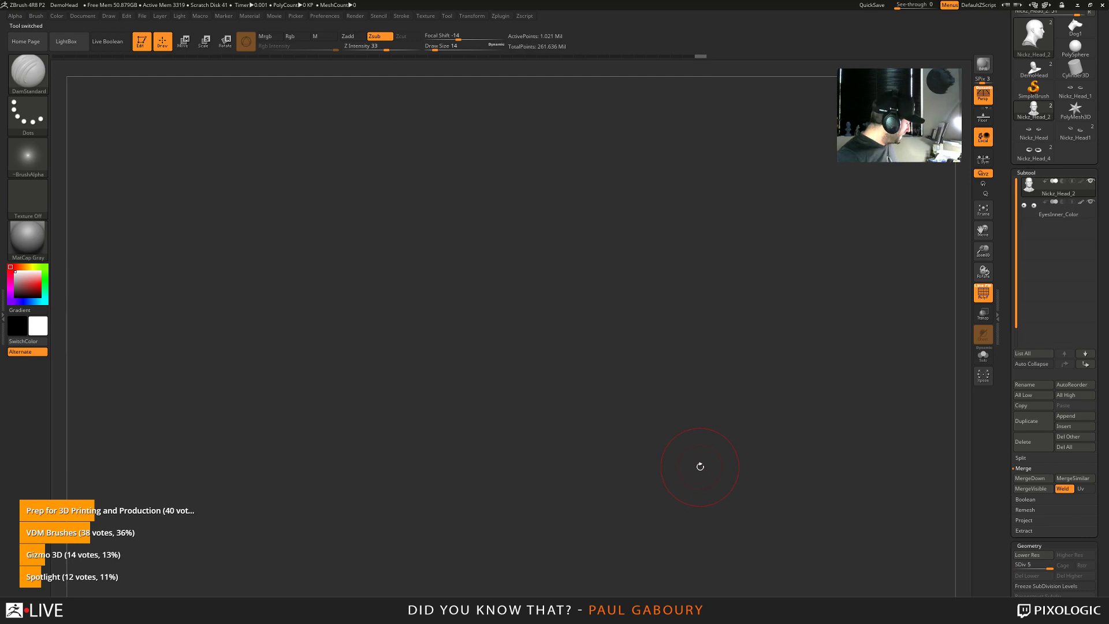
pyautogui.moveTo(732, 419); pyautogui.dragTo(674, 501, button='right')
pyautogui.keyDown('ctrl'); pyautogui.moveTo(611, 351); pyautogui.dragTo(289, 444, button='right'); pyautogui.keyUp('ctrl')
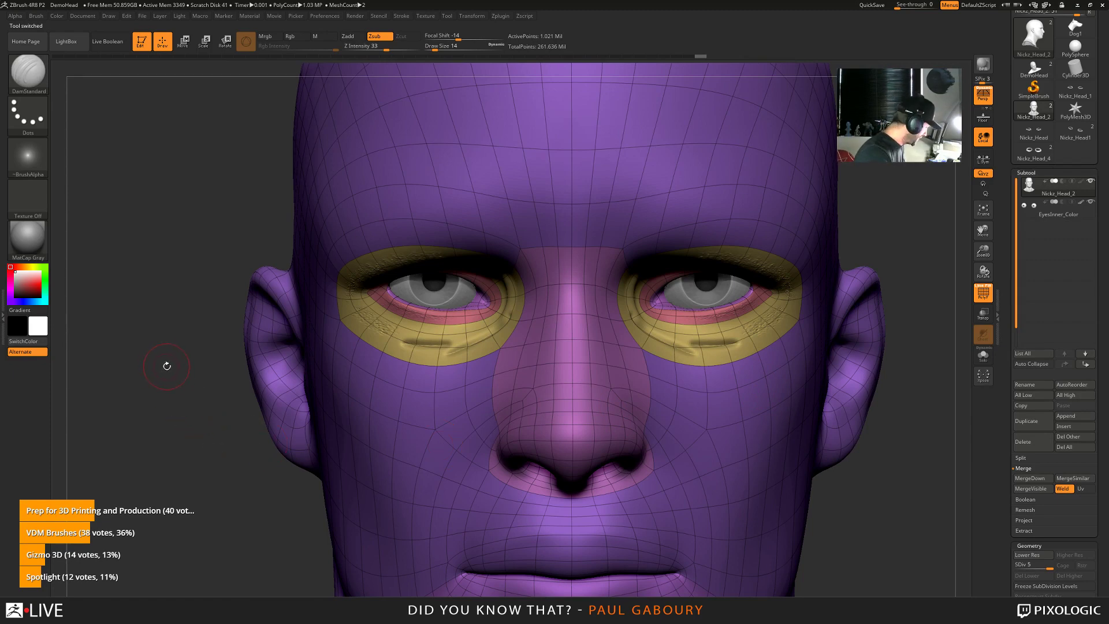
# Select the Standard brush with Zadd off so only Rgb is applied, and fill the head with white
pyautogui.press('b')
pyautogui.press('s')
pyautogui.press('t')
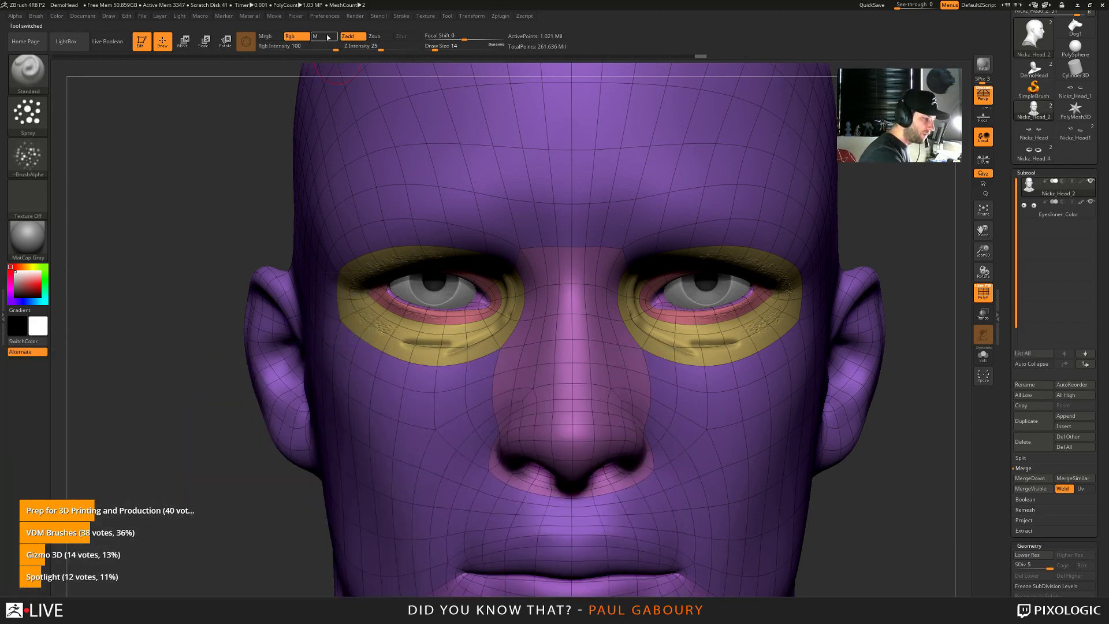
pyautogui.click(349, 36)
pyautogui.click(57, 16)
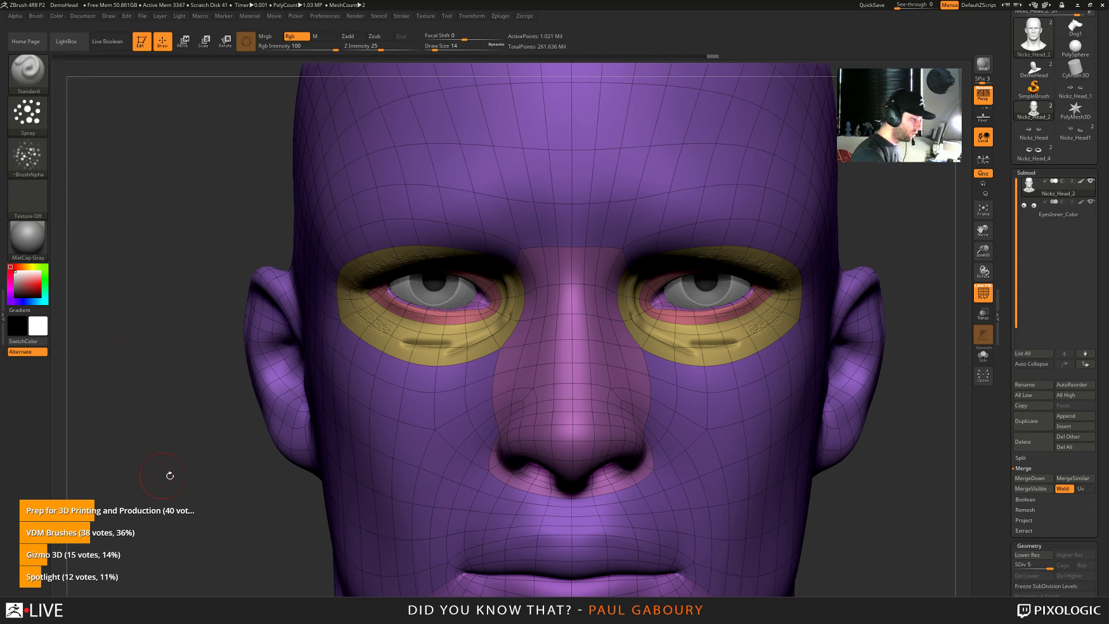
# Isolate the yellow polygroup around the eyes and activate HD sculpting on it
pyautogui.scroll(3, 469, 339)
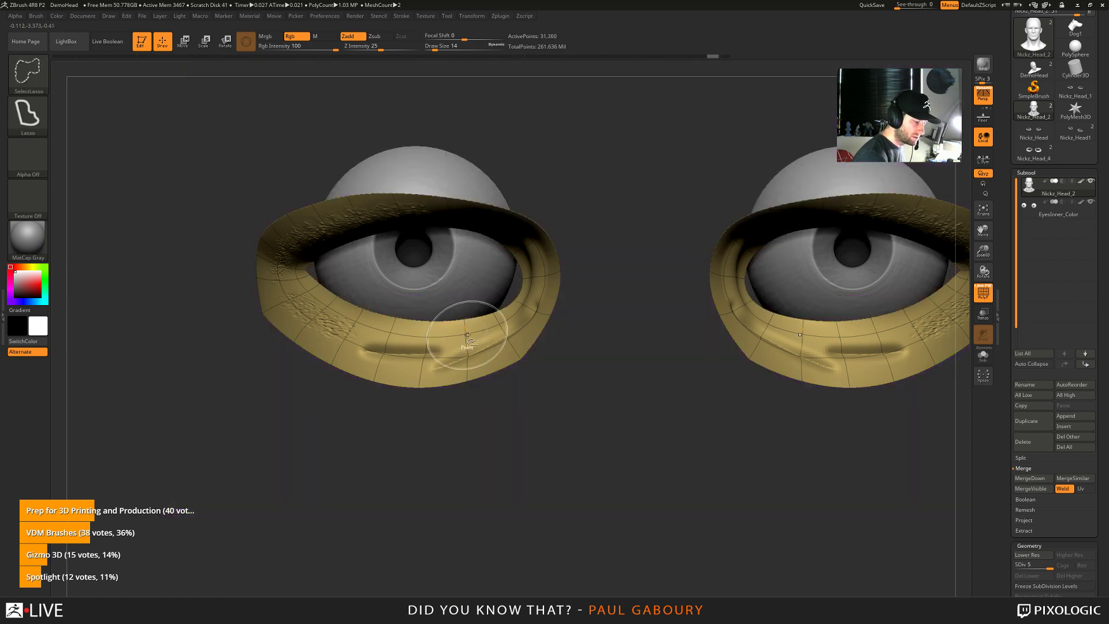
pyautogui.keyDown('ctrl'); pyautogui.keyDown('shift'); pyautogui.click(464, 342); pyautogui.keyUp('shift'); pyautogui.keyUp('ctrl')
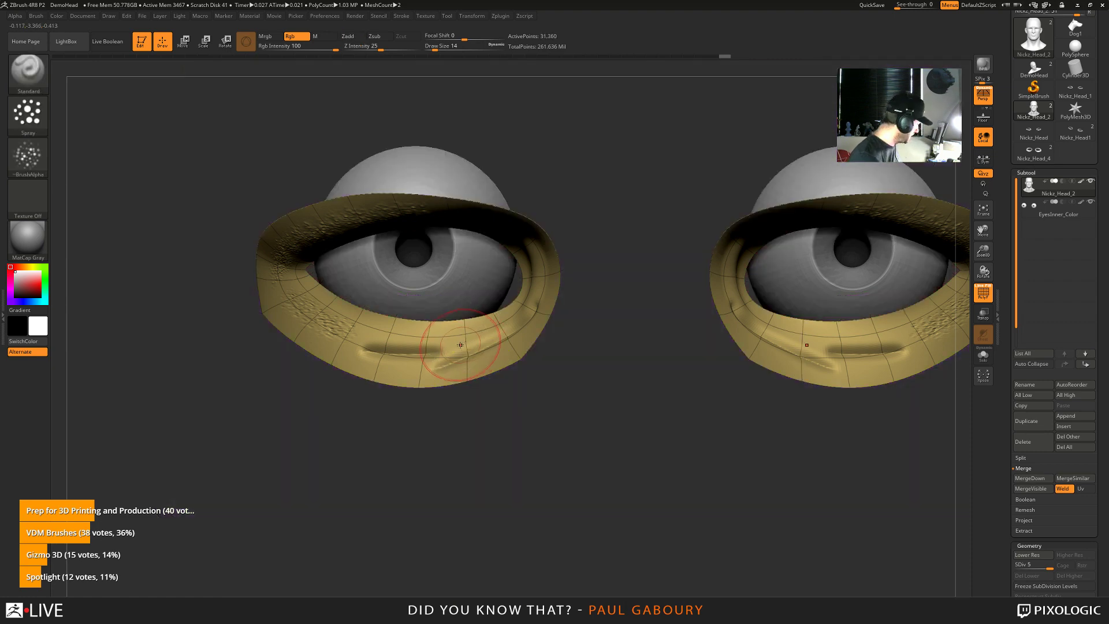
pyautogui.hotkey('ctrl', 'd')
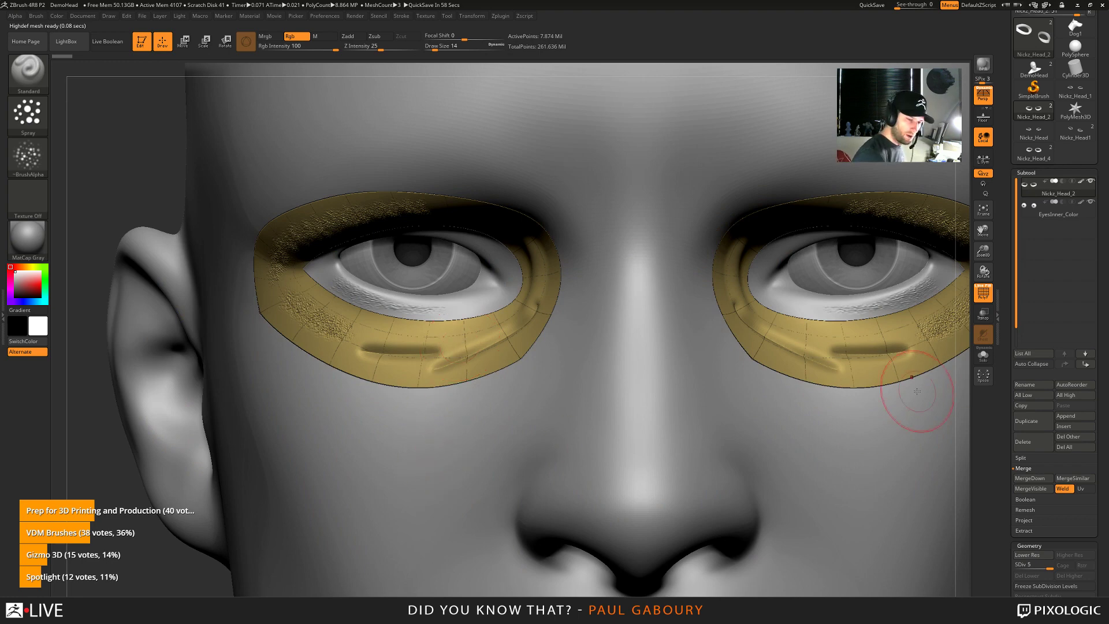
# Solo the HD eye region, frame one eye closely and turn off the polyframe display
pyautogui.click(983, 355)
pyautogui.moveTo(458, 364)
pyautogui.mouseDown()
pyautogui.moveTo(474, 461)
pyautogui.moveTo(513, 524)
pyautogui.mouseUp()
pyautogui.hotkey('shift', 'f')
# Configure the Standard brush with the FreeHand stroke, no alpha and a red colour
pyautogui.press('s')
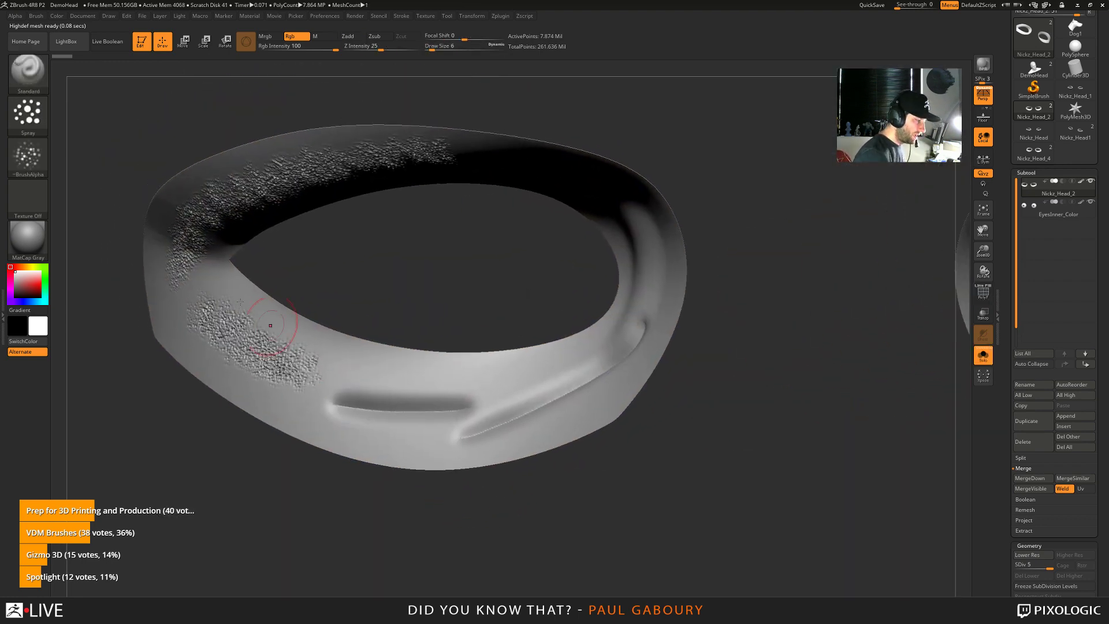
pyautogui.click(28, 116)
pyautogui.click(164, 122)
pyautogui.click(28, 156)
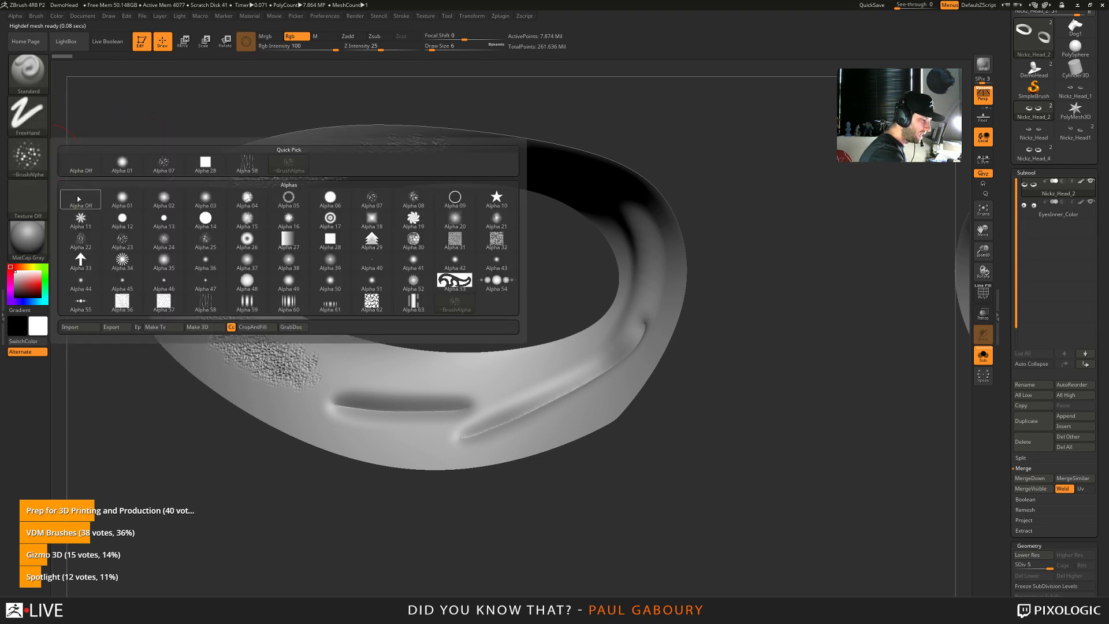
pyautogui.click(80, 199)
pyautogui.click(41, 283)
# Paint a broad red stroke across the skin below the eye, and reduce the draw size to 1
pyautogui.press('s')
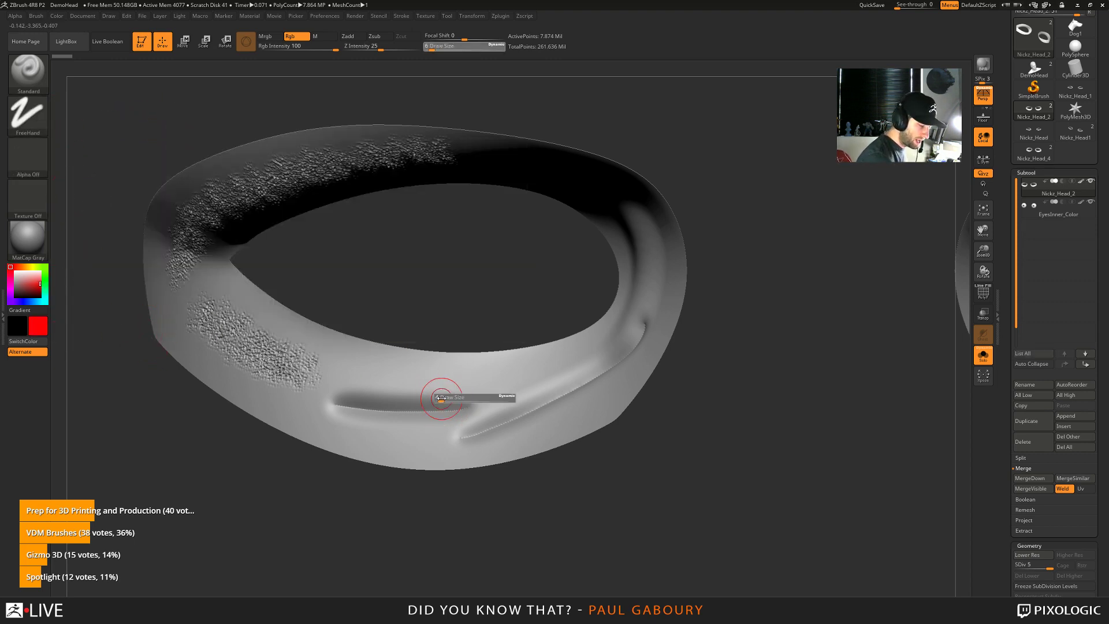
pyautogui.moveTo(441, 398); pyautogui.dragTo(437, 398)
pyautogui.moveTo(360, 386)
pyautogui.mouseDown()
pyautogui.moveTo(518, 383)
pyautogui.moveTo(592, 354)
pyautogui.mouseUp()
pyautogui.press('[')
pyautogui.press('[')
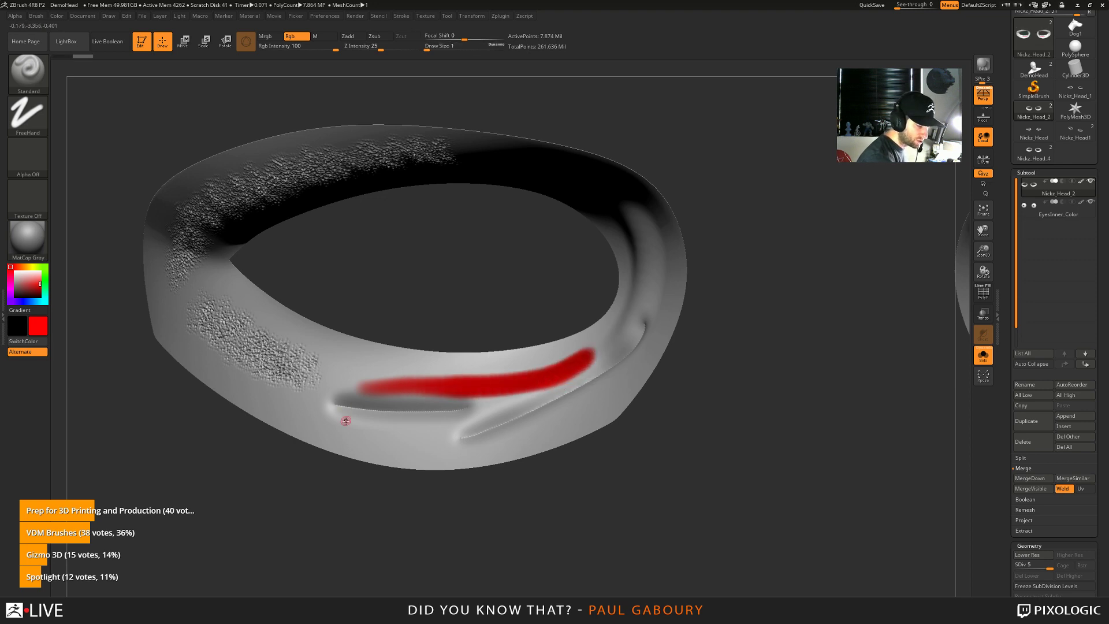
# Paint a wavy red line below and around the eye corner, and add a short wavy blue stroke beside it
pyautogui.moveTo(345, 421)
pyautogui.mouseDown()
pyautogui.moveTo(453, 416)
pyautogui.moveTo(492, 427)
pyautogui.moveTo(598, 382)
pyautogui.moveTo(646, 292)
pyautogui.moveTo(640, 225)
pyautogui.mouseUp()
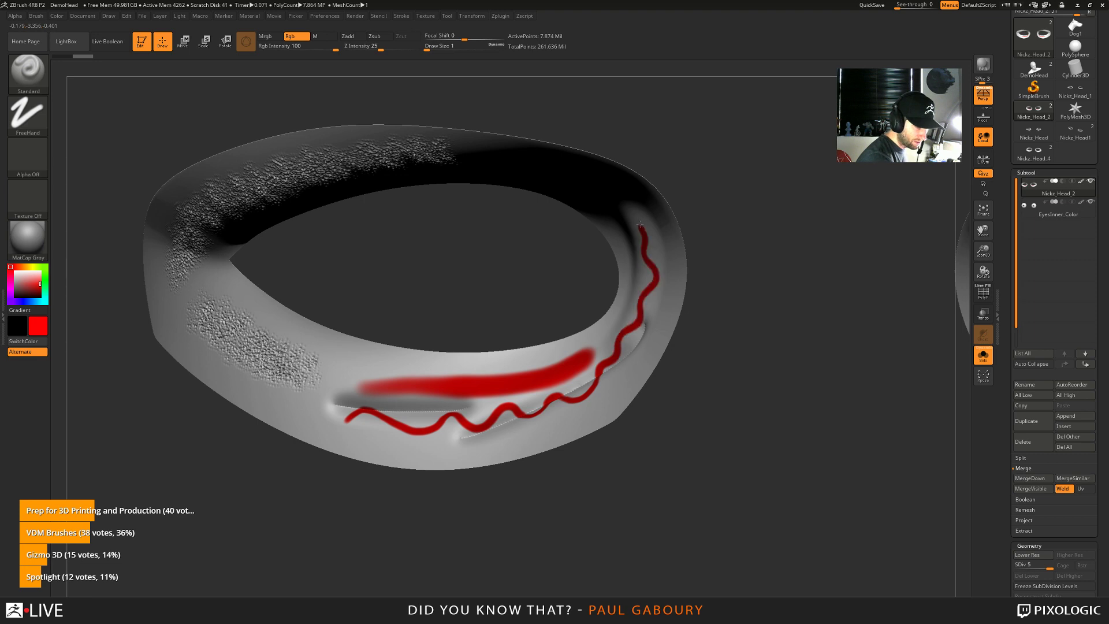
pyautogui.click(34, 301)
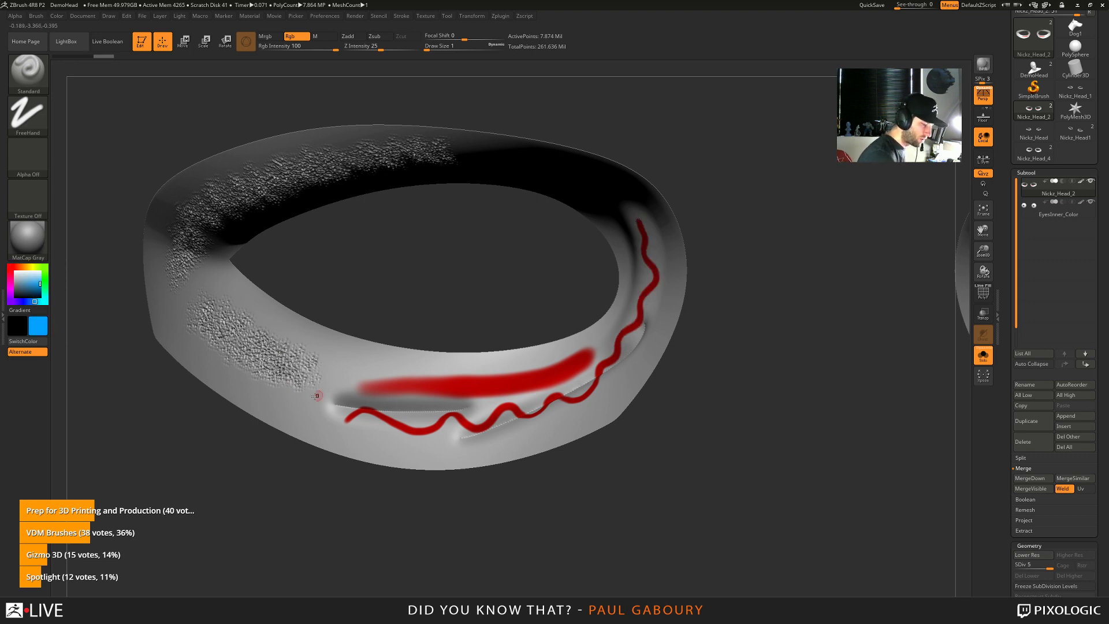
pyautogui.moveTo(303, 403); pyautogui.dragTo(355, 361)
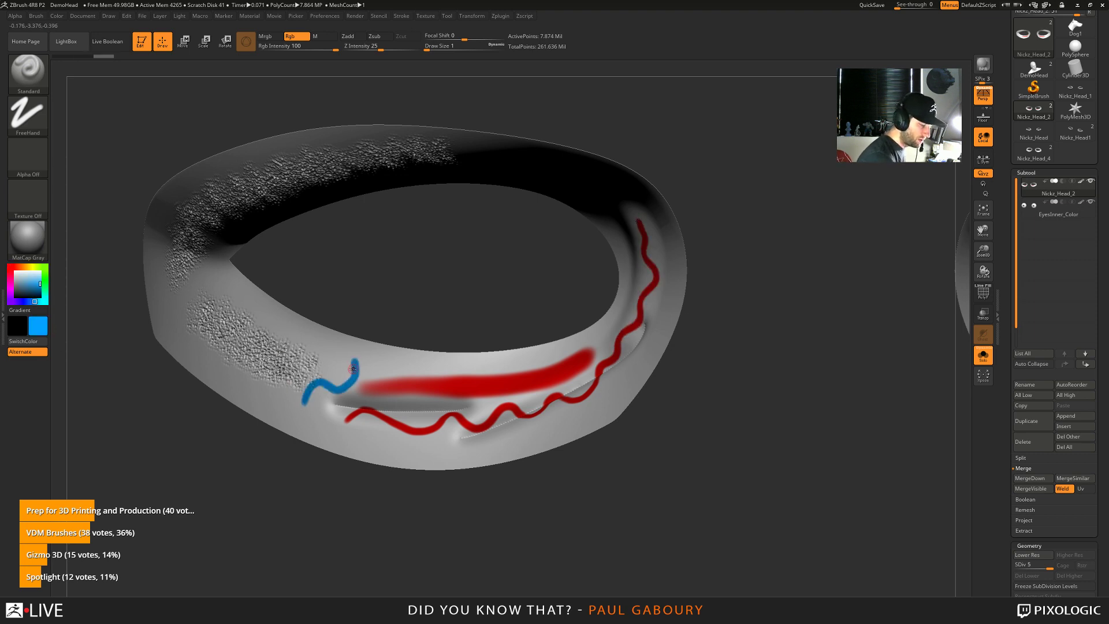
# Load the Pixologic logo Texture 28 with the DragRect stroke and stamp it on the bumpy skin and over the red paint
pyautogui.click(57, 205)
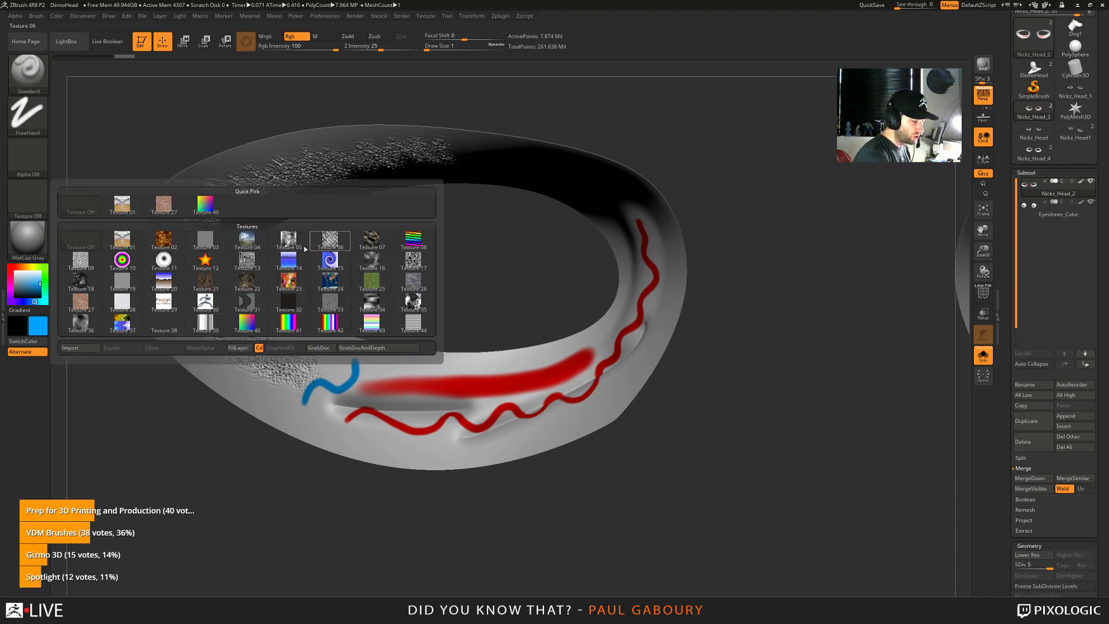
pyautogui.moveTo(348, 296)
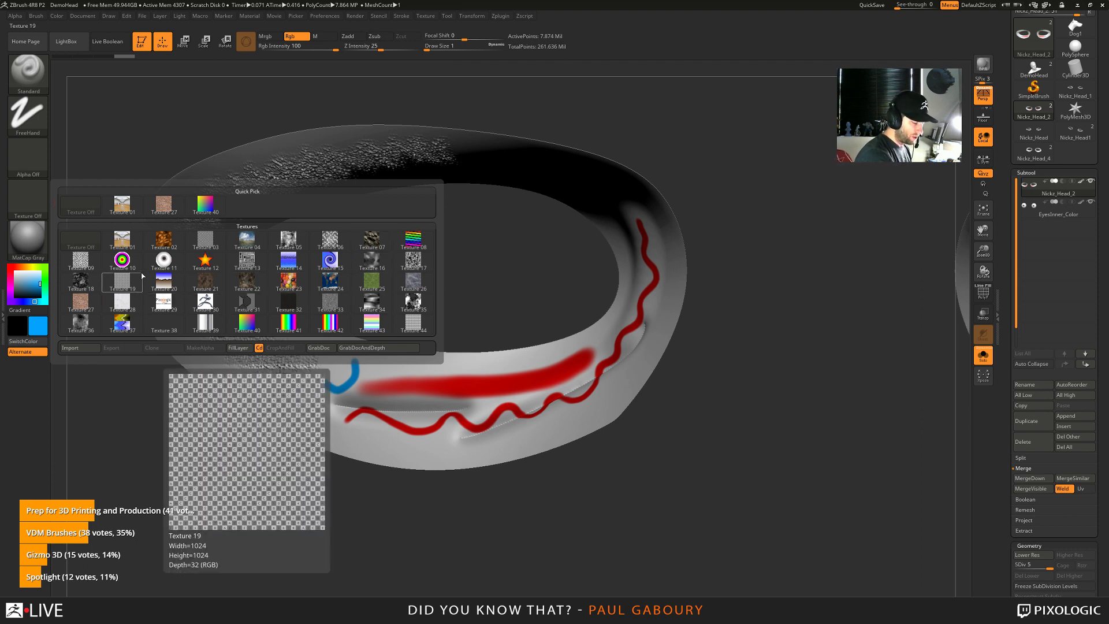
pyautogui.click(159, 306)
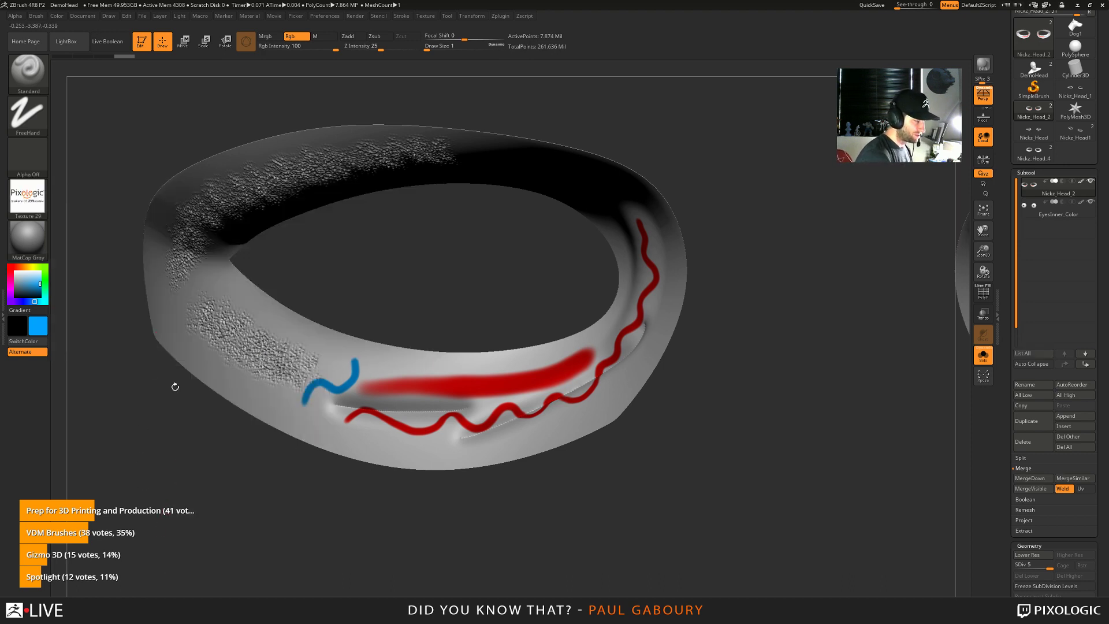
pyautogui.click(28, 114)
pyautogui.click(121, 123)
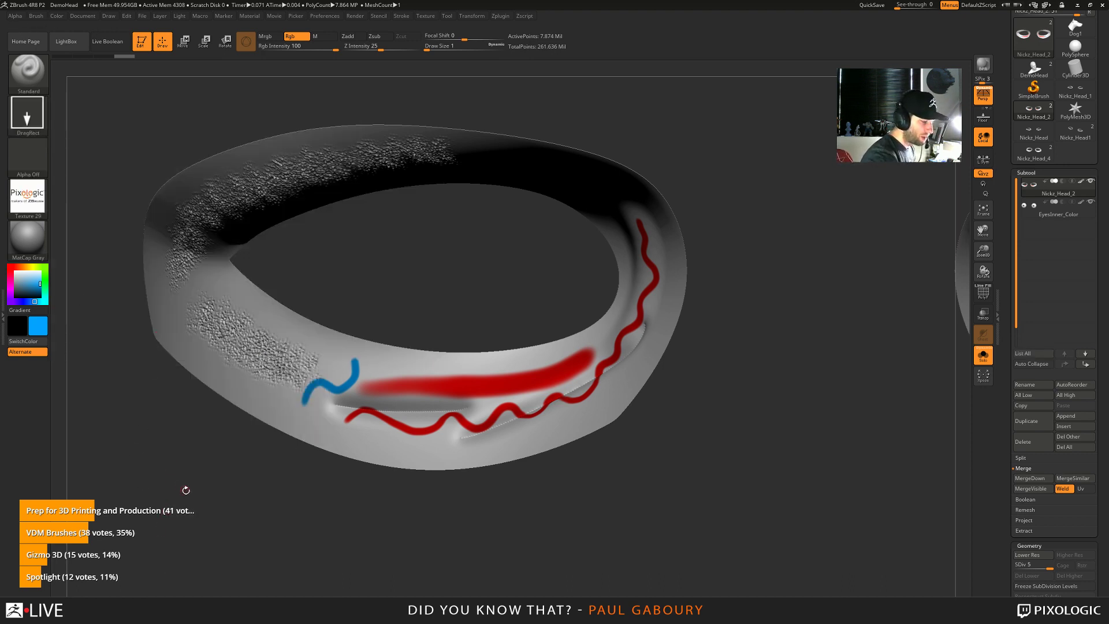
pyautogui.moveTo(253, 360); pyautogui.dragTo(284, 306)
pyautogui.moveTo(523, 392); pyautogui.dragTo(562, 457)
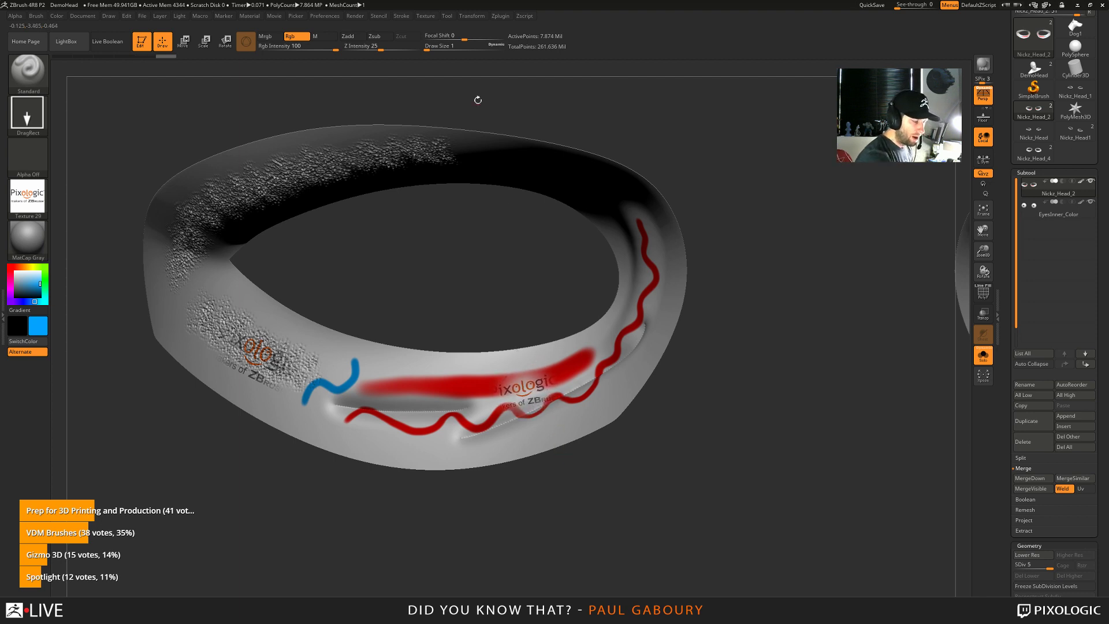
# Set the focal shift to -100 and stamp a full rectangular Pixologic logo over the red strokes below the eye
pyautogui.moveTo(464, 37); pyautogui.dragTo(449, 38)
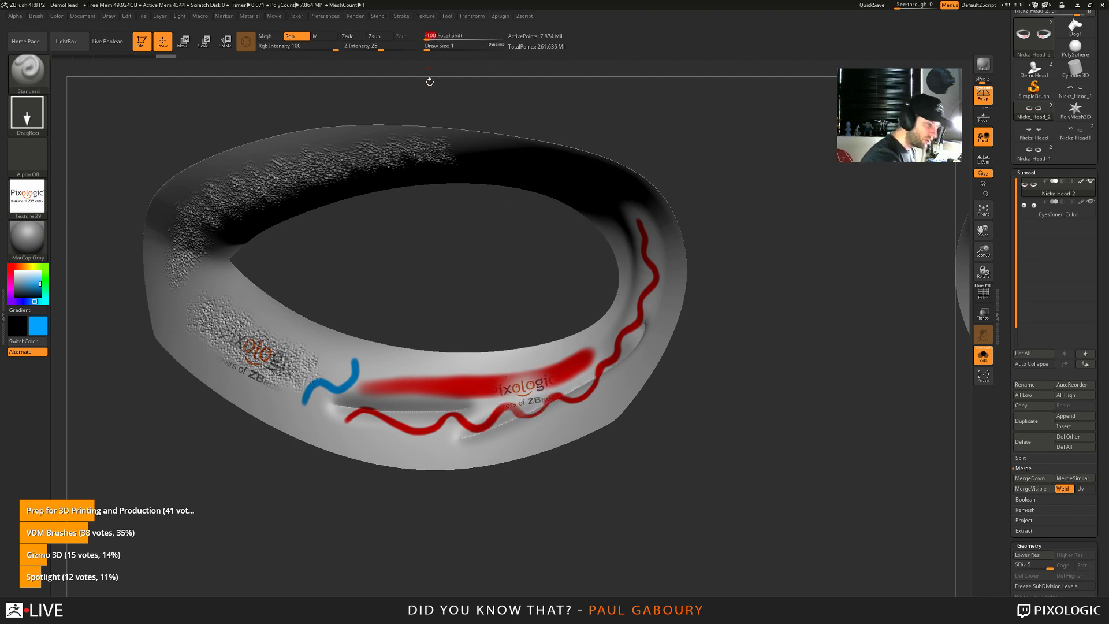
pyautogui.moveTo(520, 289); pyautogui.dragTo(508, 421)
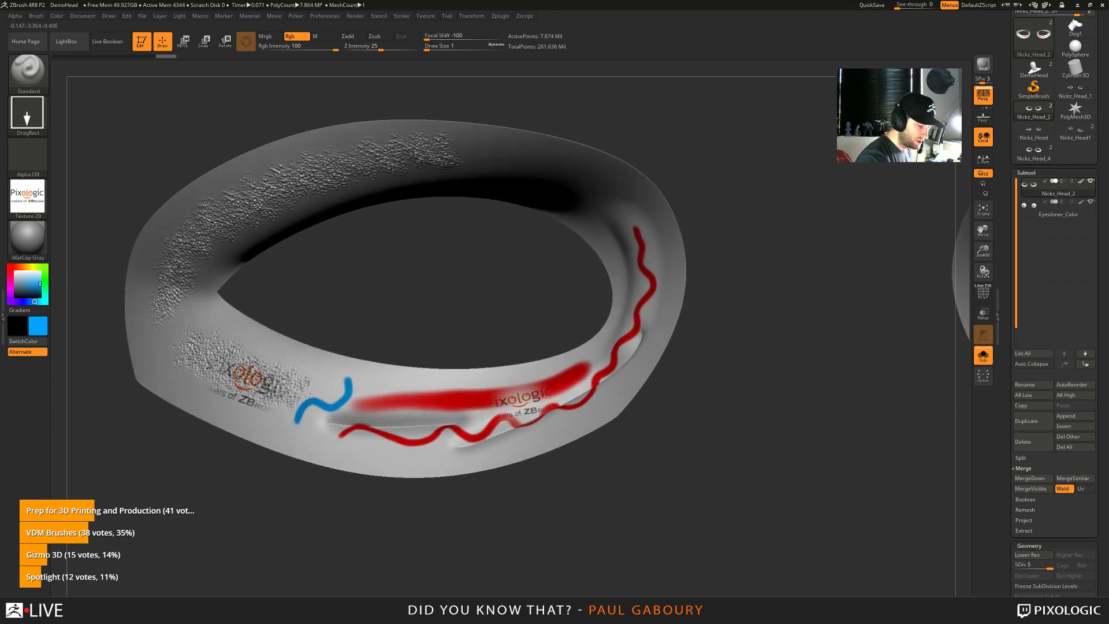
pyautogui.moveTo(425, 409); pyautogui.dragTo(424, 376)
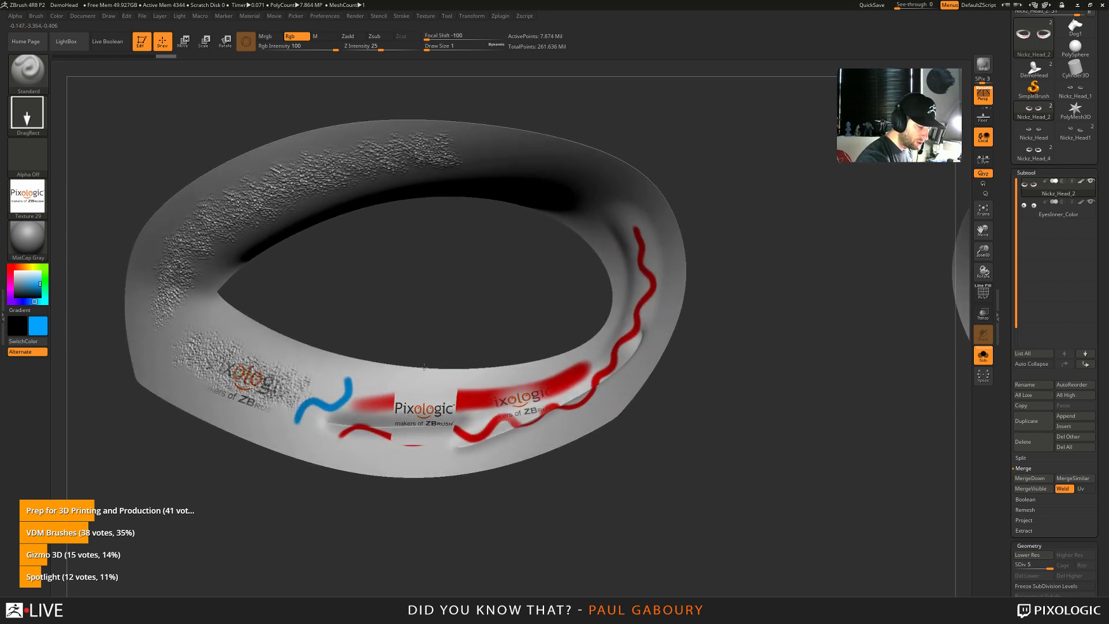
pyautogui.moveTo(527, 510); pyautogui.dragTo(531, 522)
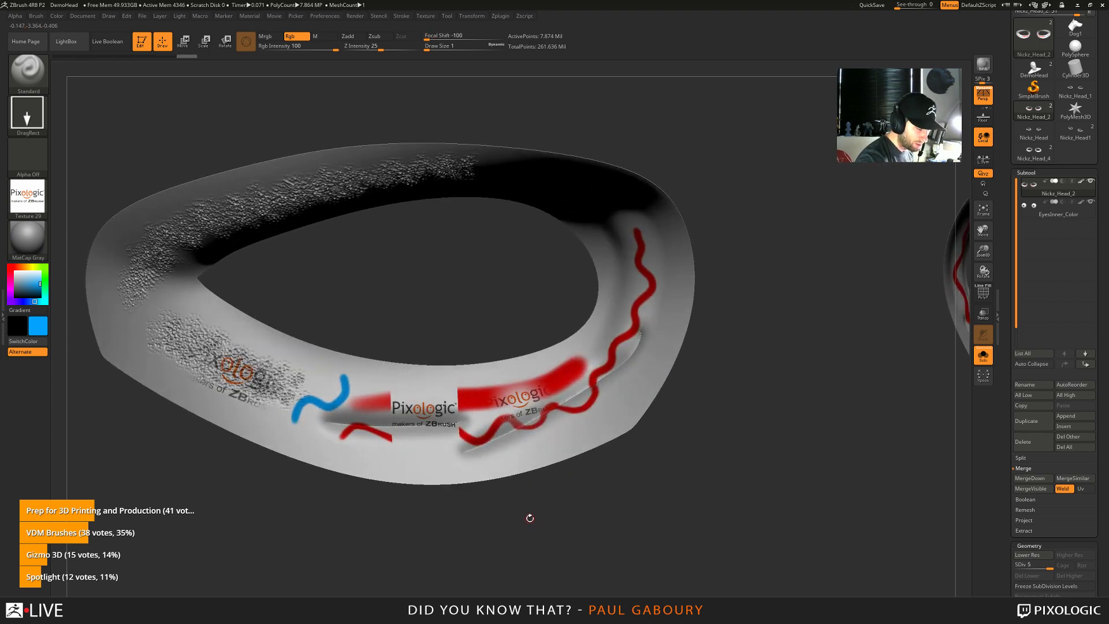
pyautogui.keyDown('ctrl'); pyautogui.moveTo(419, 464); pyautogui.dragTo(441, 474, button='right'); pyautogui.keyUp('ctrl')
pyautogui.moveTo(441, 475)
pyautogui.keyDown('alt'); pyautogui.mouseDown(button='right')
pyautogui.moveTo(483, 458)
pyautogui.moveTo(489, 434)
pyautogui.mouseUp(button='right'); pyautogui.keyUp('alt')
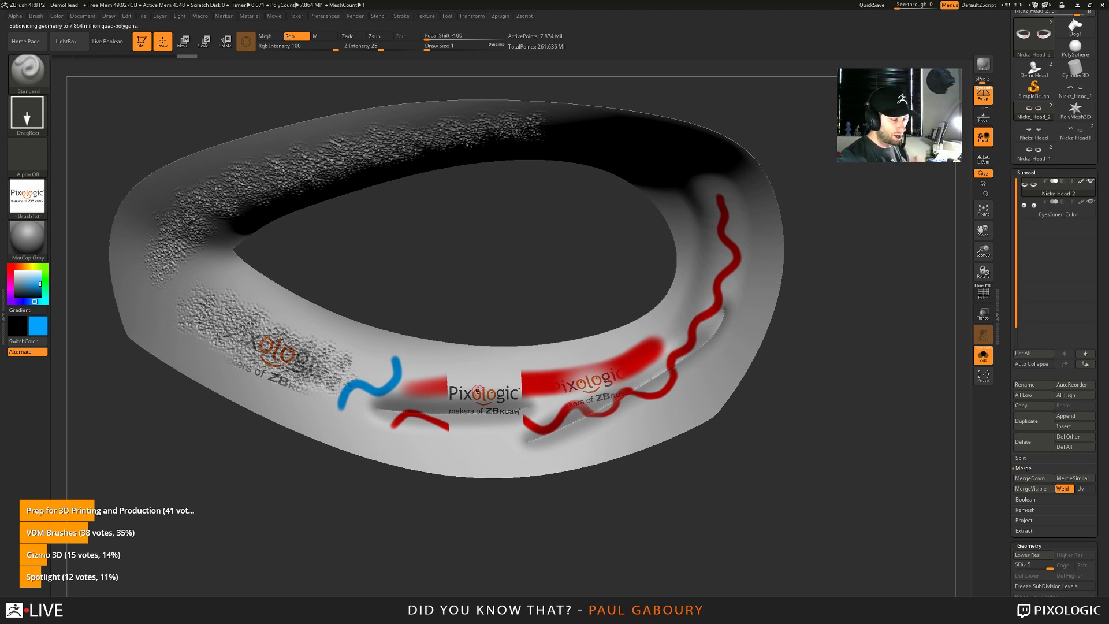
# Leave HD sculpting mode and frame the whole head in front view
pyautogui.press('a')
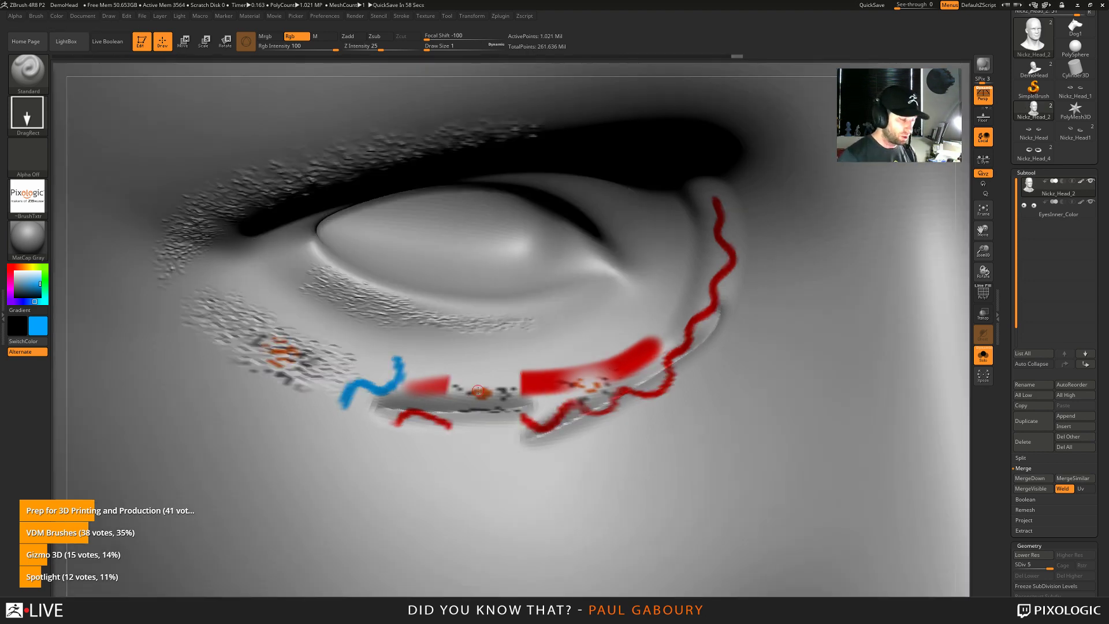
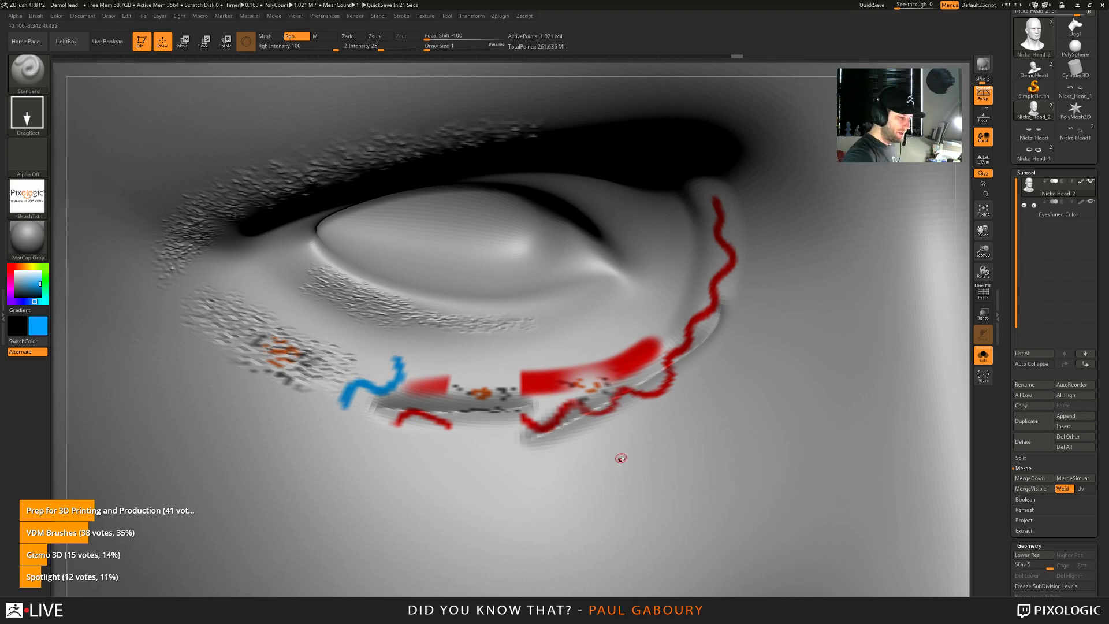
pyautogui.press('ctrl')
pyautogui.press('f')
pyautogui.keyDown('alt'); pyautogui.moveTo(505, 382); pyautogui.dragTo(601, 390, button='right'); pyautogui.keyUp('alt')
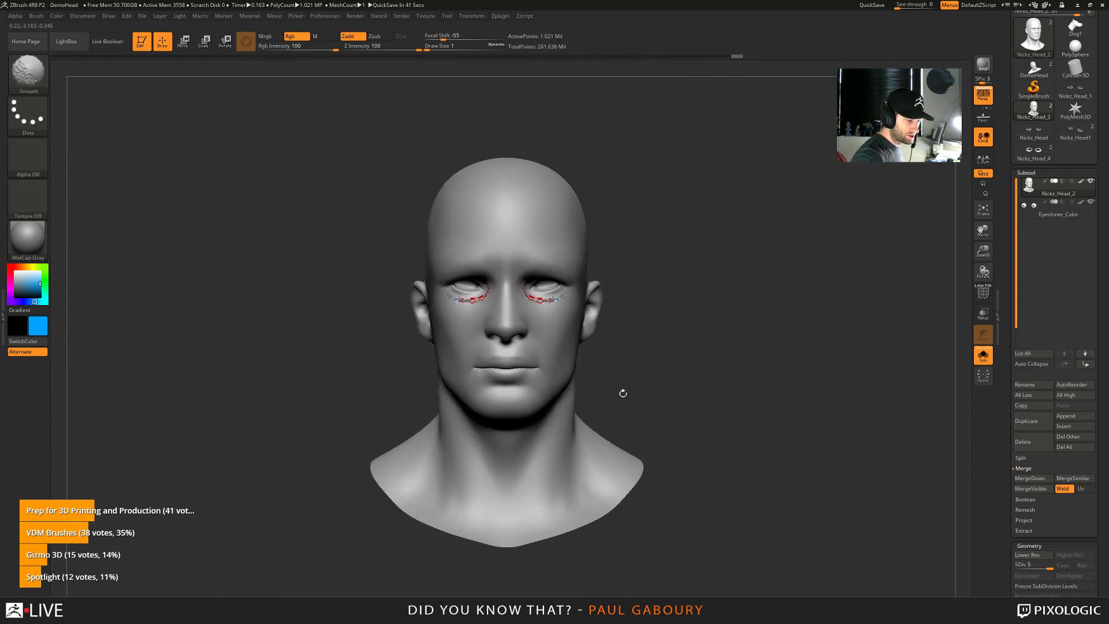
pyautogui.keyDown('shift'); pyautogui.moveTo(622, 389); pyautogui.dragTo(623, 382); pyautogui.keyUp('shift')
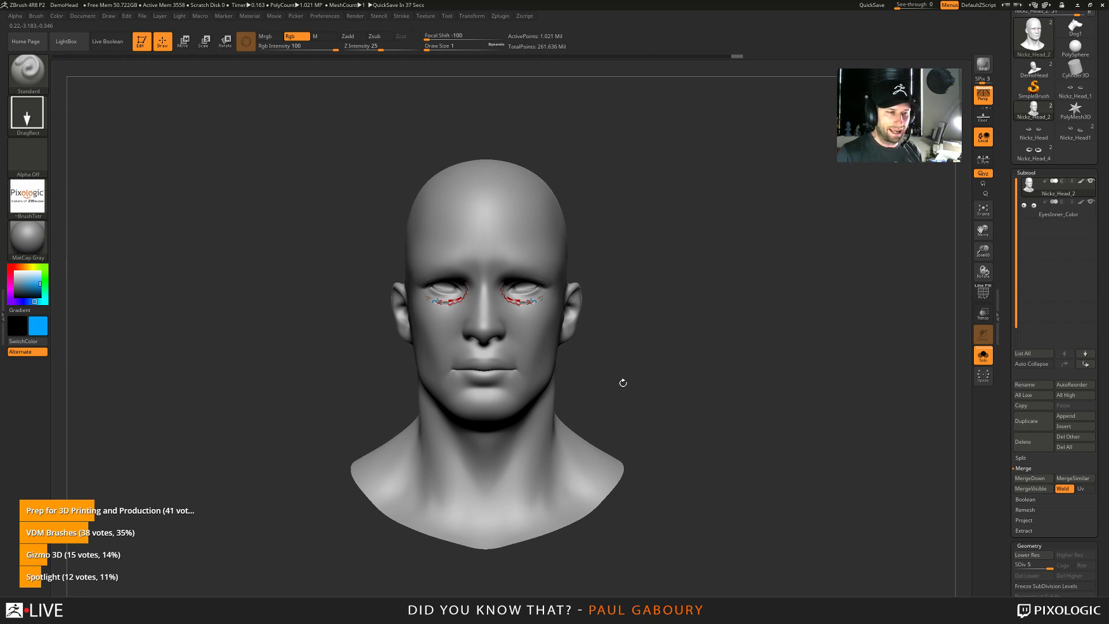
# Shorten the loaded tool list and collapse the Subtool and Modify Topology settings
pyautogui.scroll(5, 1091, 137)
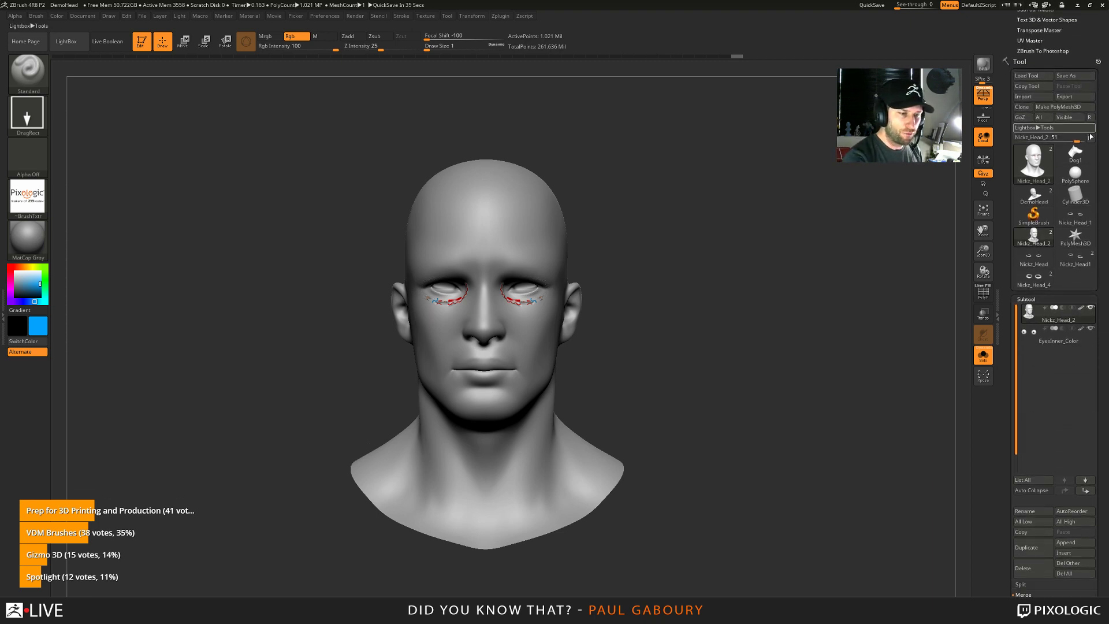
pyautogui.click(1089, 138)
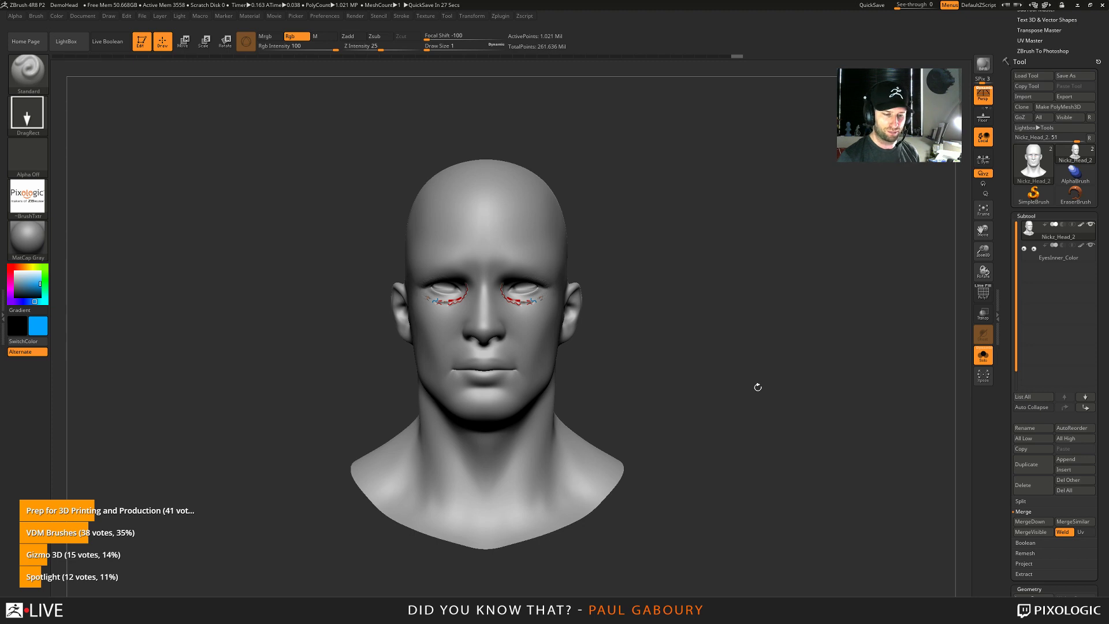
pyautogui.click(1029, 216)
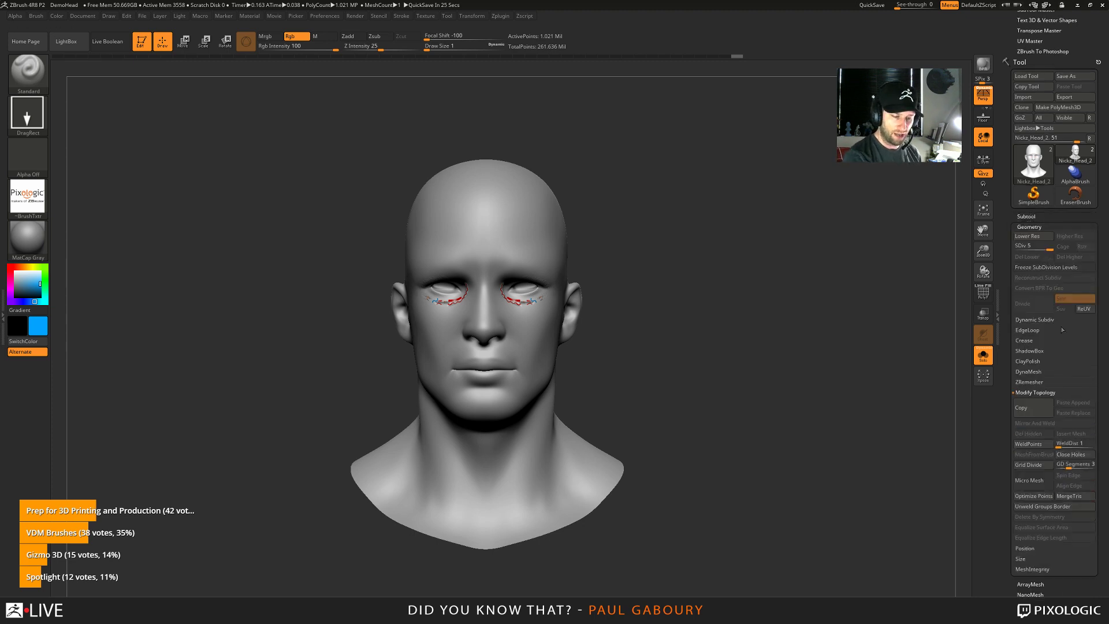
pyautogui.click(1035, 392)
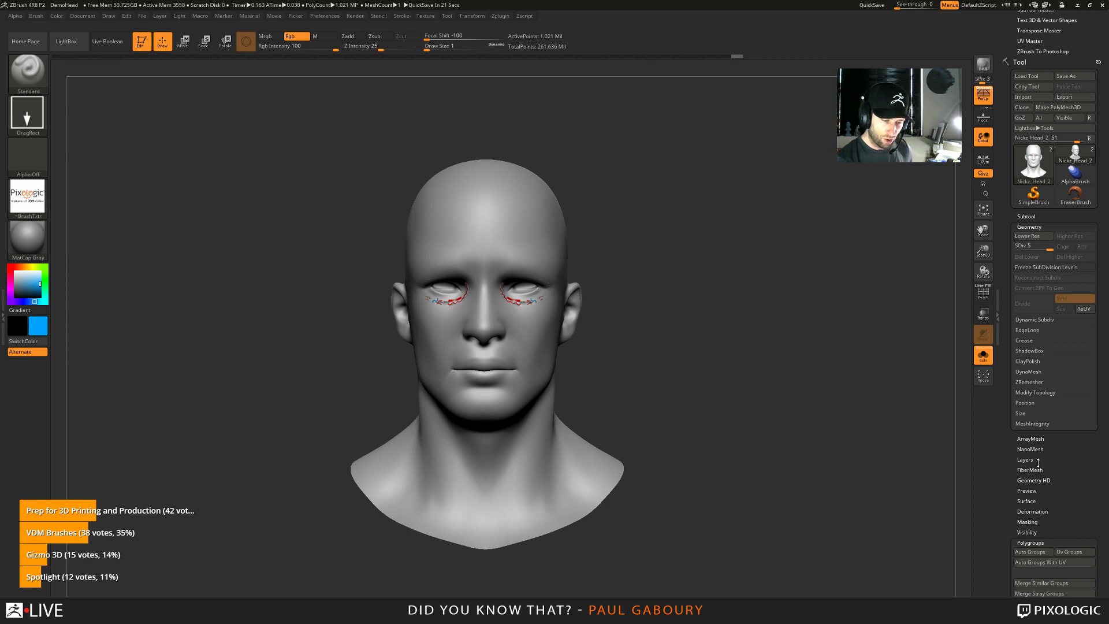
# Load the low-resolution Nickz_Head model and set the active colour to white
pyautogui.click(1034, 480)
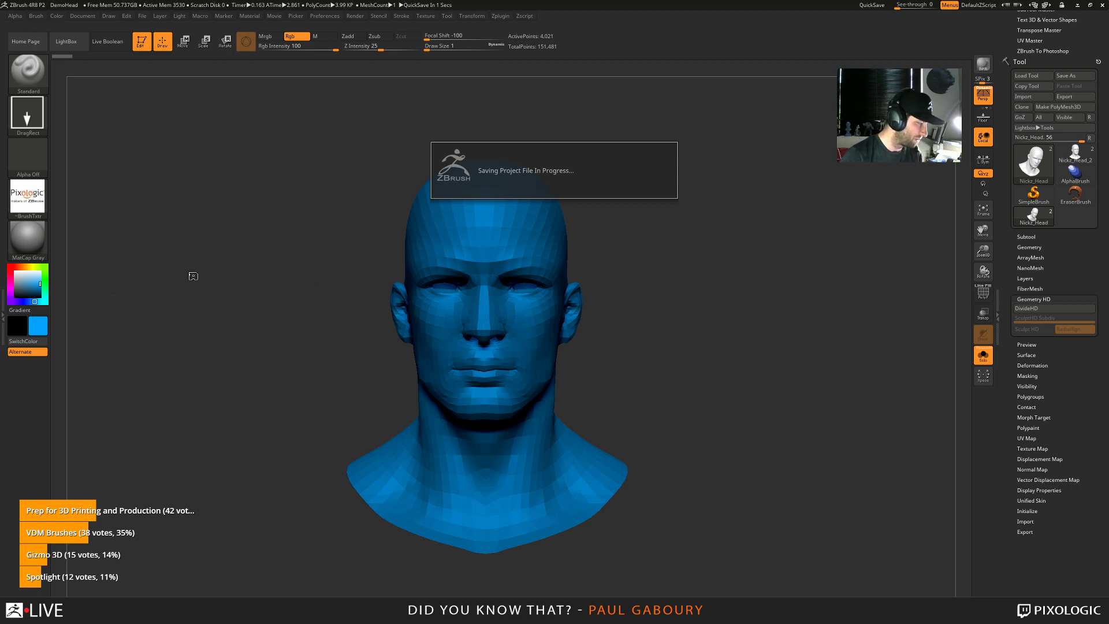
pyautogui.moveTo(34, 285); pyautogui.dragTo(15, 272)
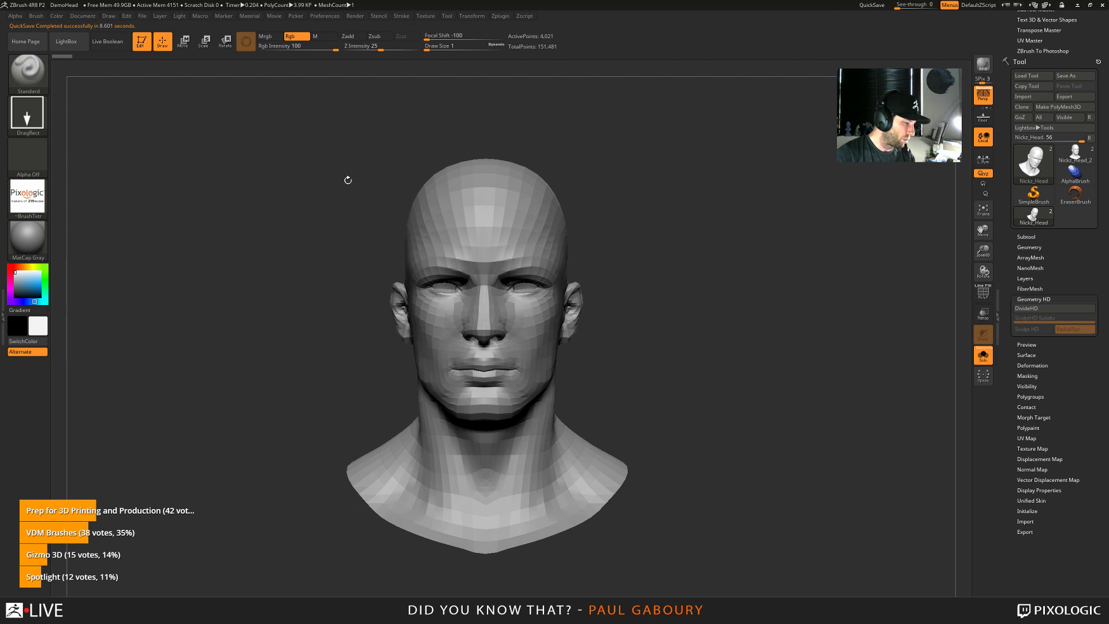
# Open the QuickSave preferences and review the maximum and rest duration settings
pyautogui.click(325, 16)
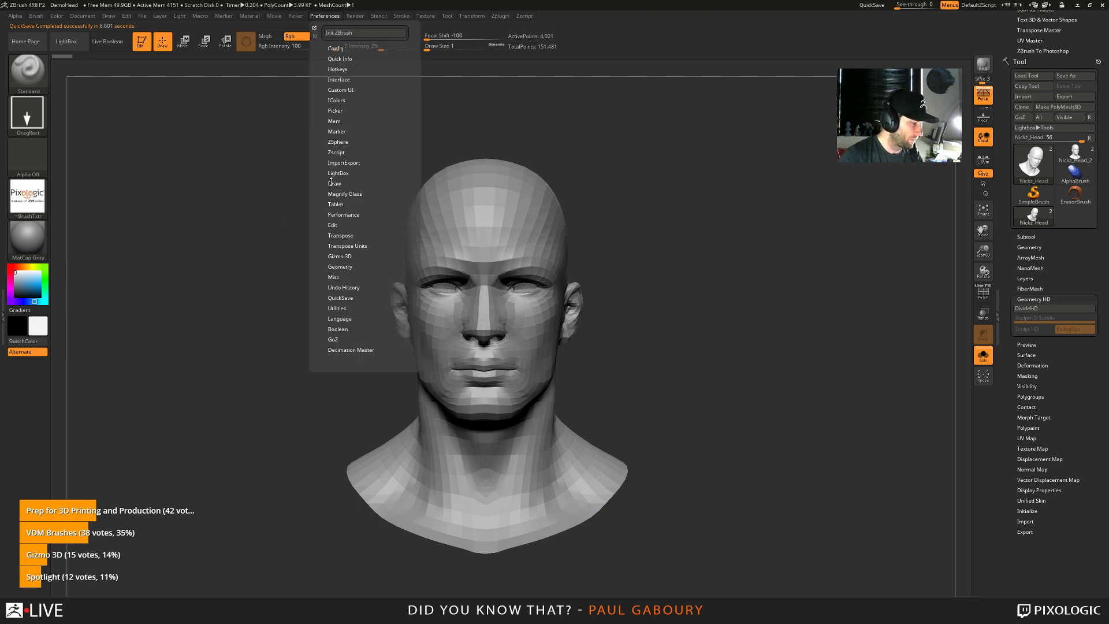
pyautogui.click(326, 16)
pyautogui.click(352, 297)
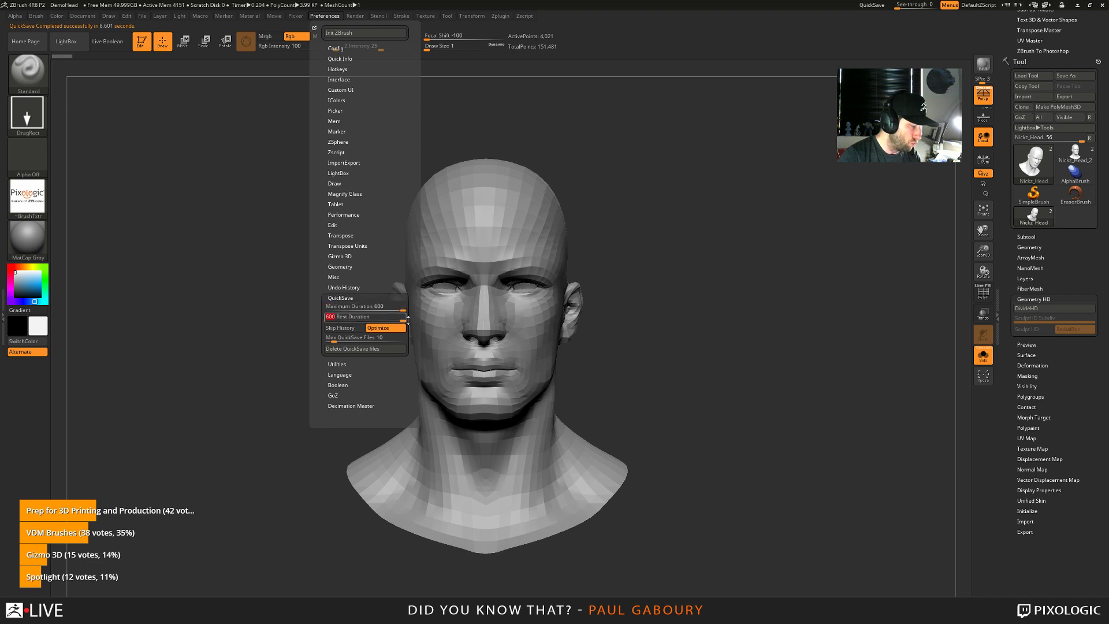
pyautogui.click(343, 297)
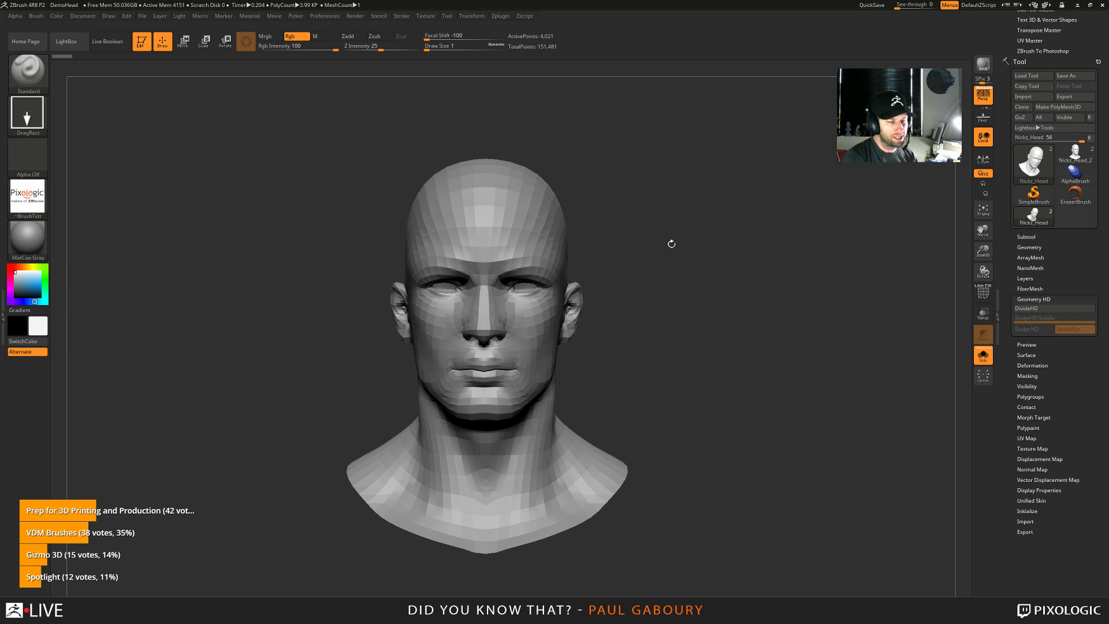
# Store a morph target for the low-resolution head
pyautogui.moveTo(687, 473); pyautogui.dragTo(705, 464)
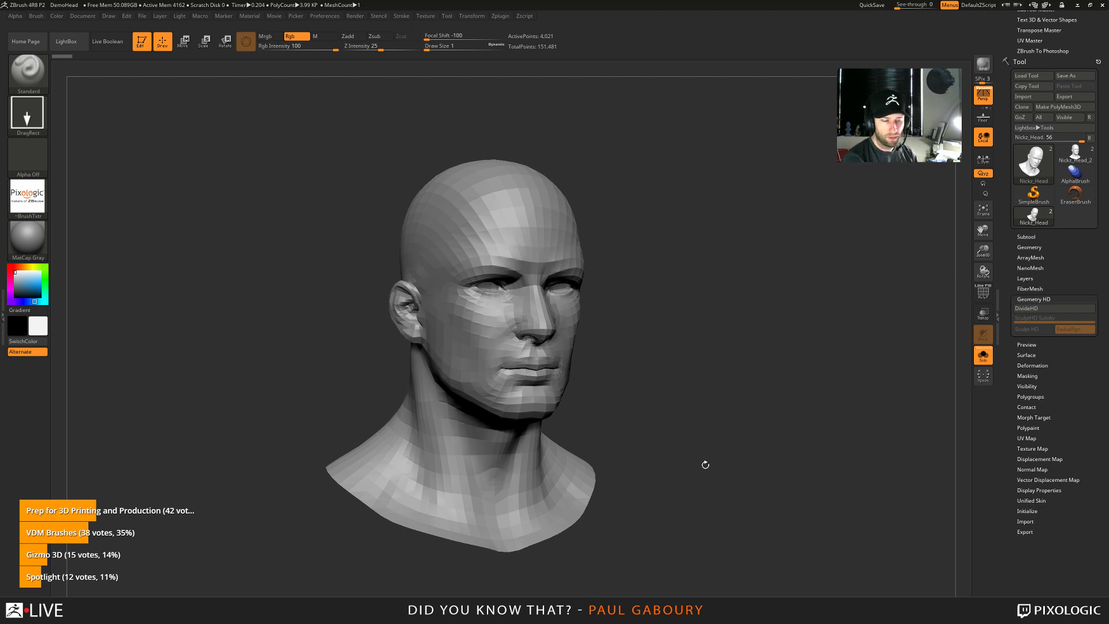
pyautogui.click(1035, 300)
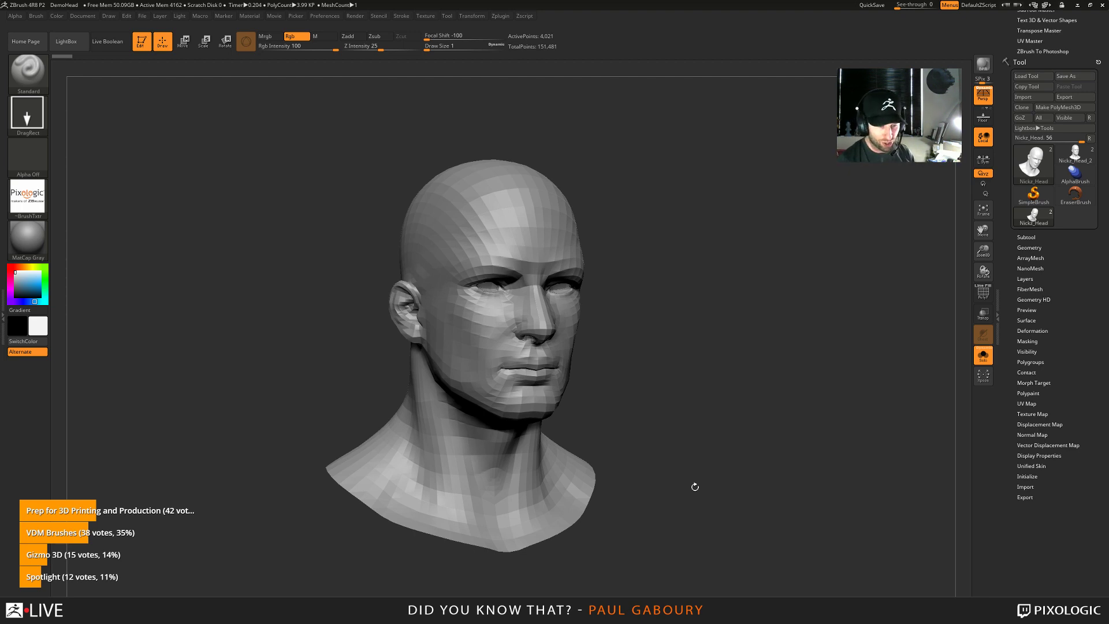
pyautogui.click(1034, 383)
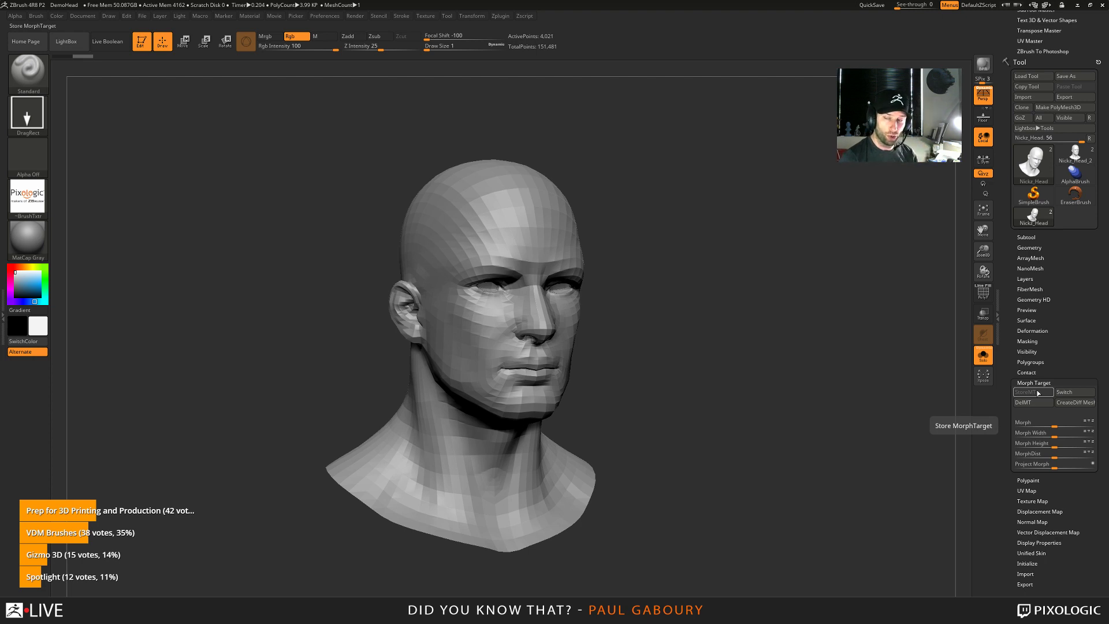
pyautogui.moveTo(664, 439); pyautogui.dragTo(696, 441)
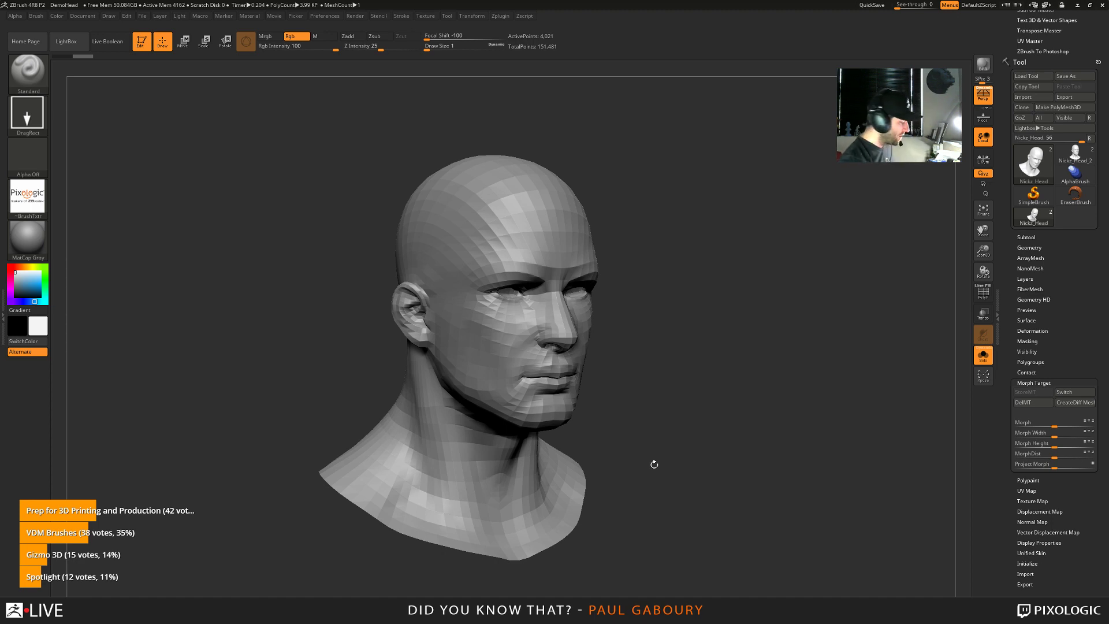
# Subdivide the head three times and return it to the lowest subdivision level
pyautogui.press('ctrl')
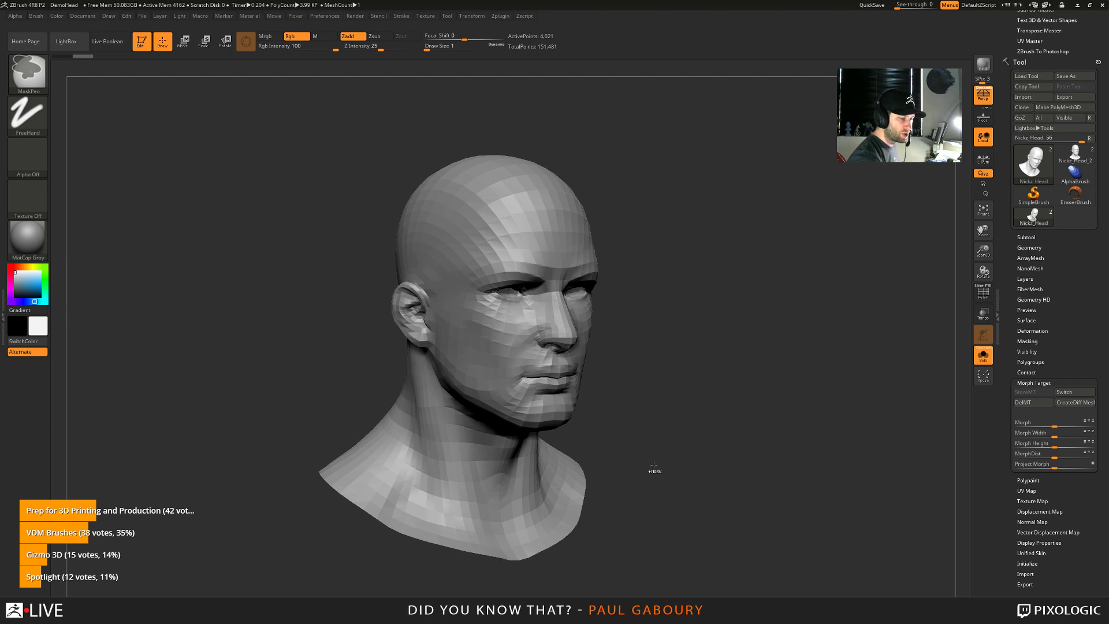
pyautogui.hotkey('ctrl', 'd')
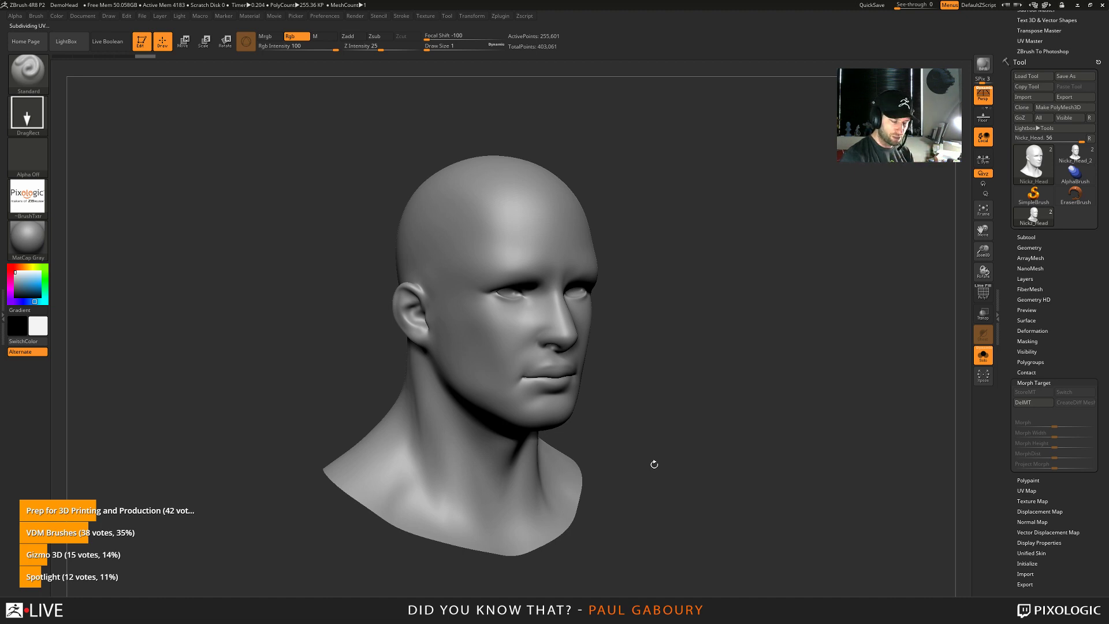
pyautogui.press('shift')
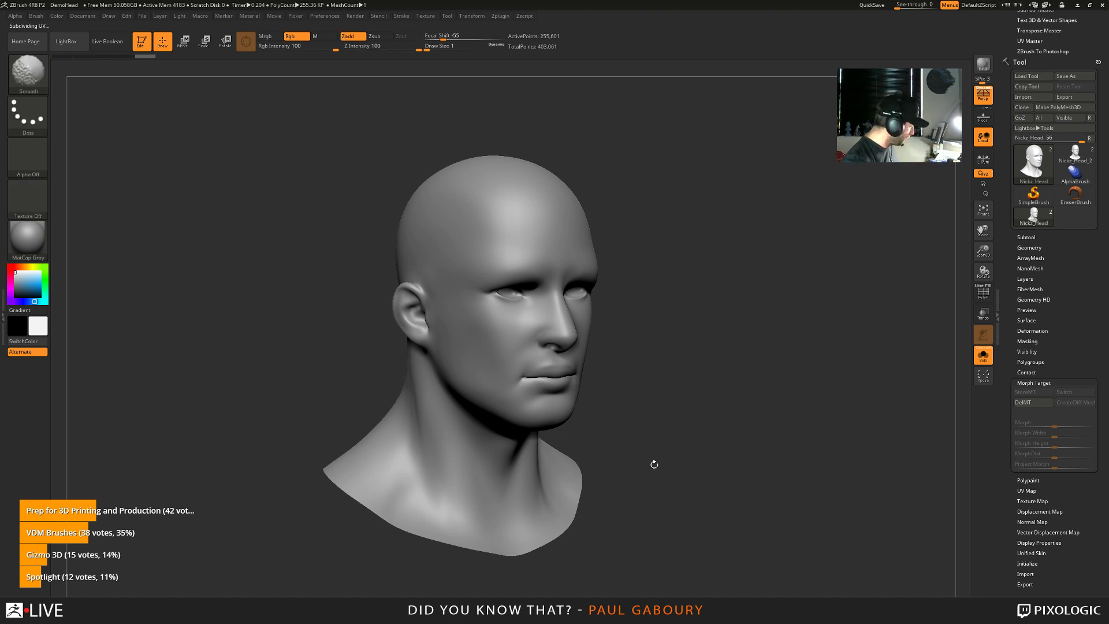
pyautogui.hotkey('shift', 'd')
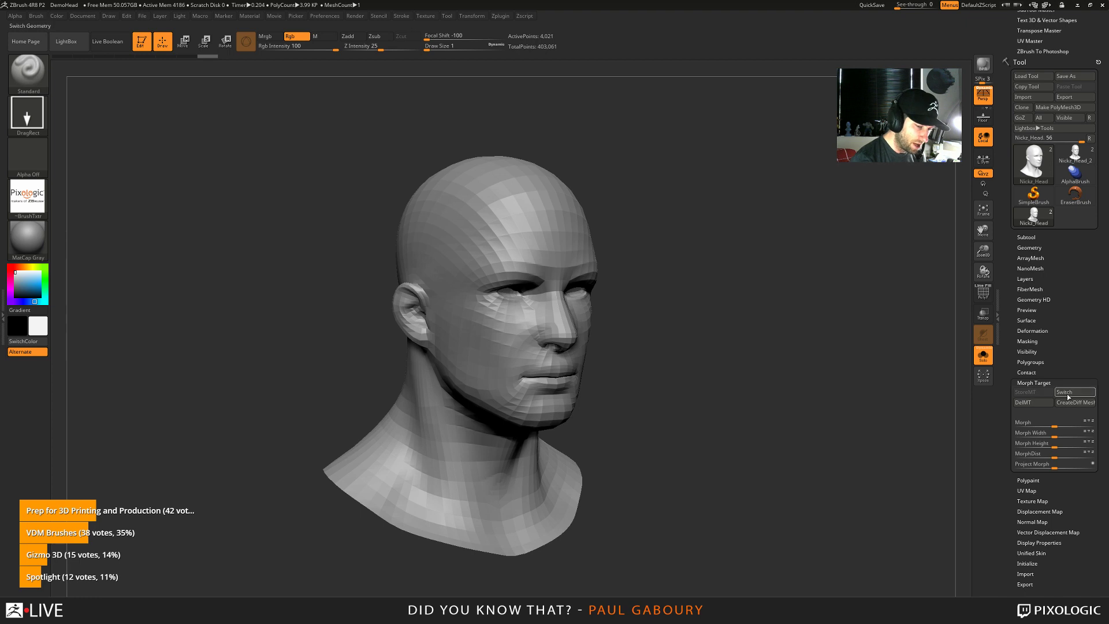
# Switch the head to its stored morph target shape and back
pyautogui.click(1069, 393)
pyautogui.click(1069, 392)
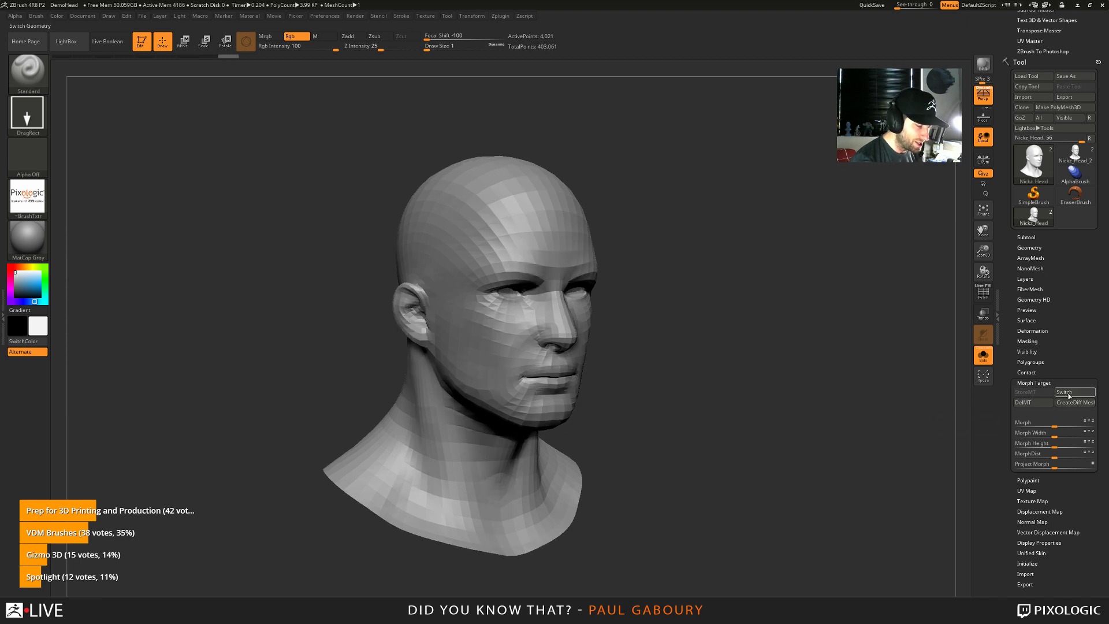
# Toggle the lowest-level head repeatedly between its stored morph target and its smoothed shape to compare them
pyautogui.click(1069, 393)
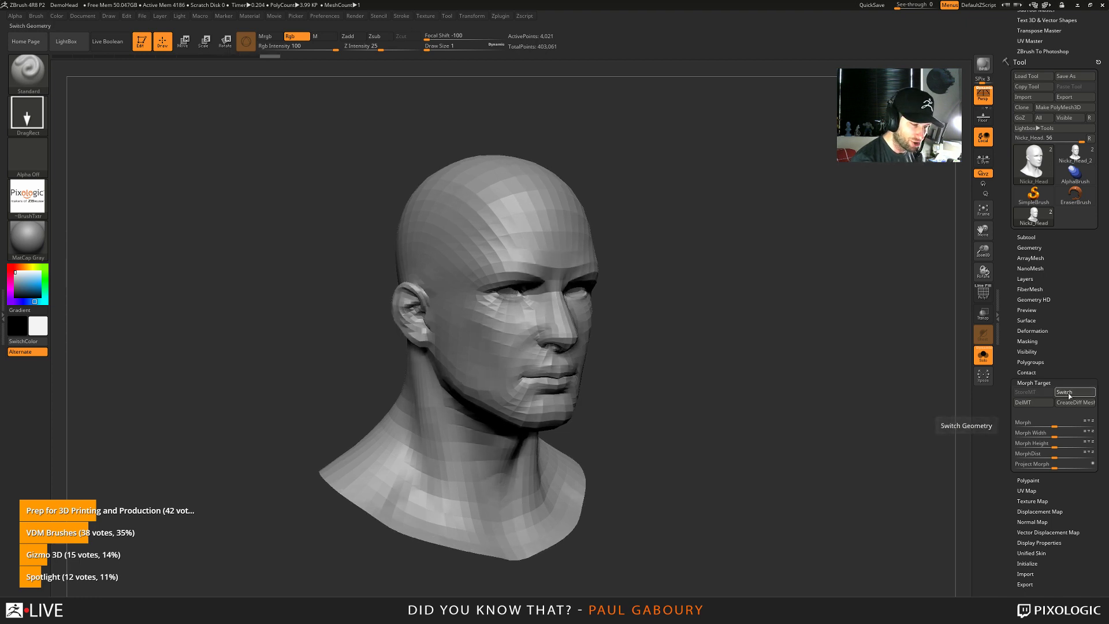
pyautogui.click(1069, 393)
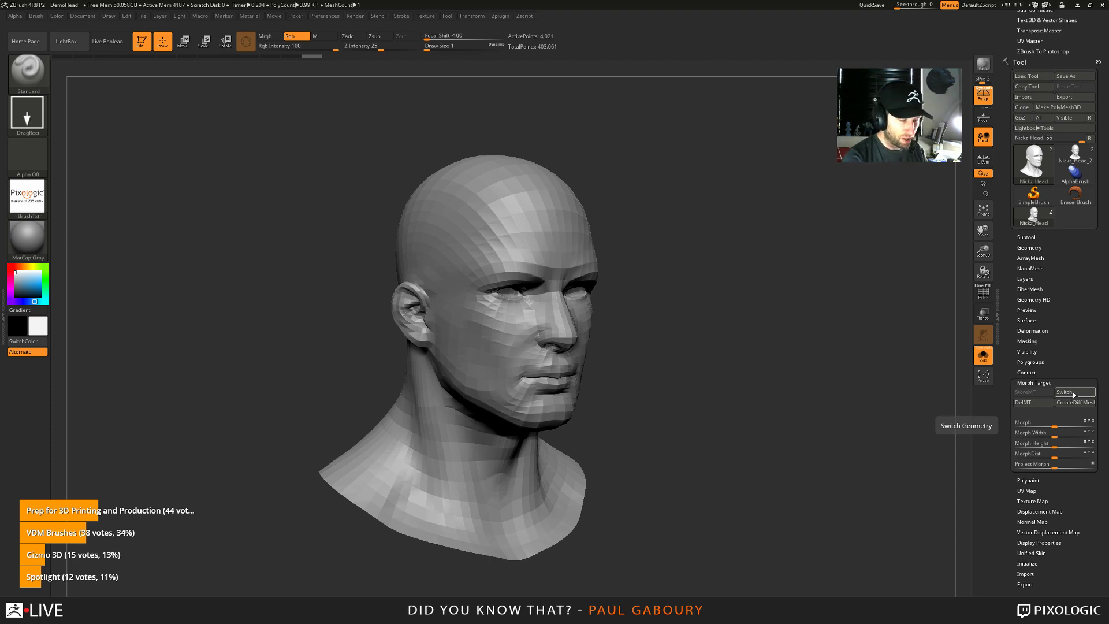
pyautogui.click(1073, 392)
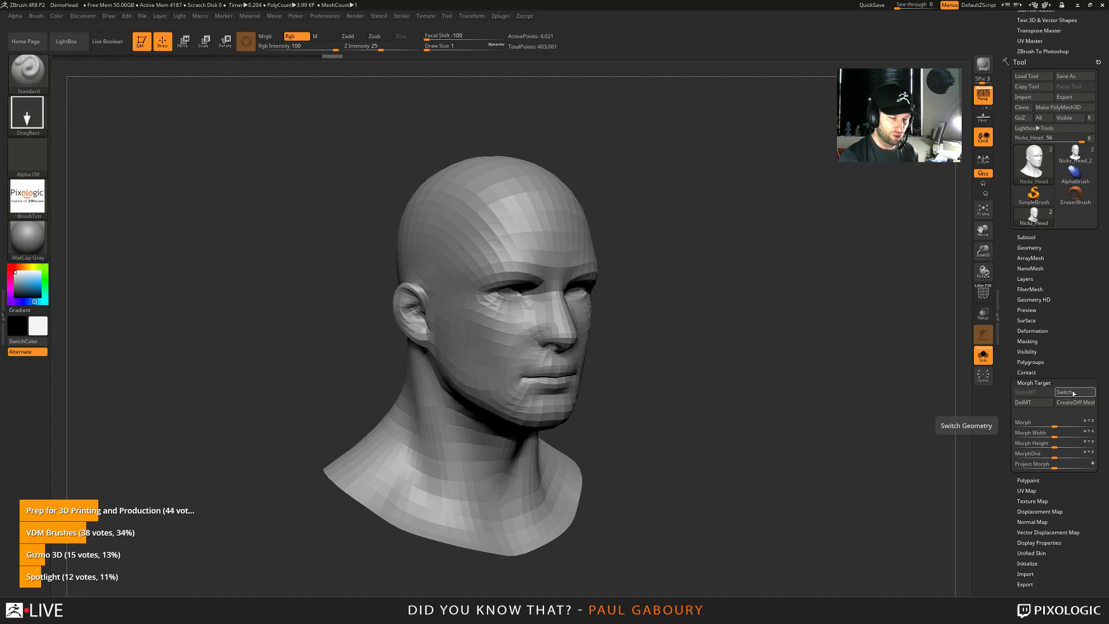
pyautogui.click(1070, 394)
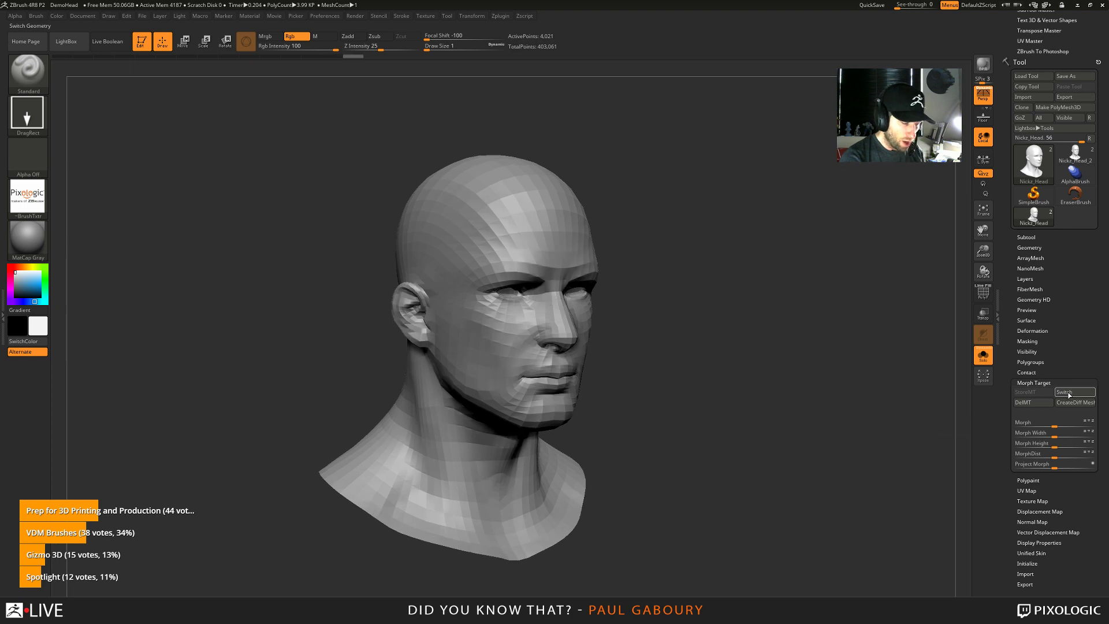
pyautogui.click(1070, 394)
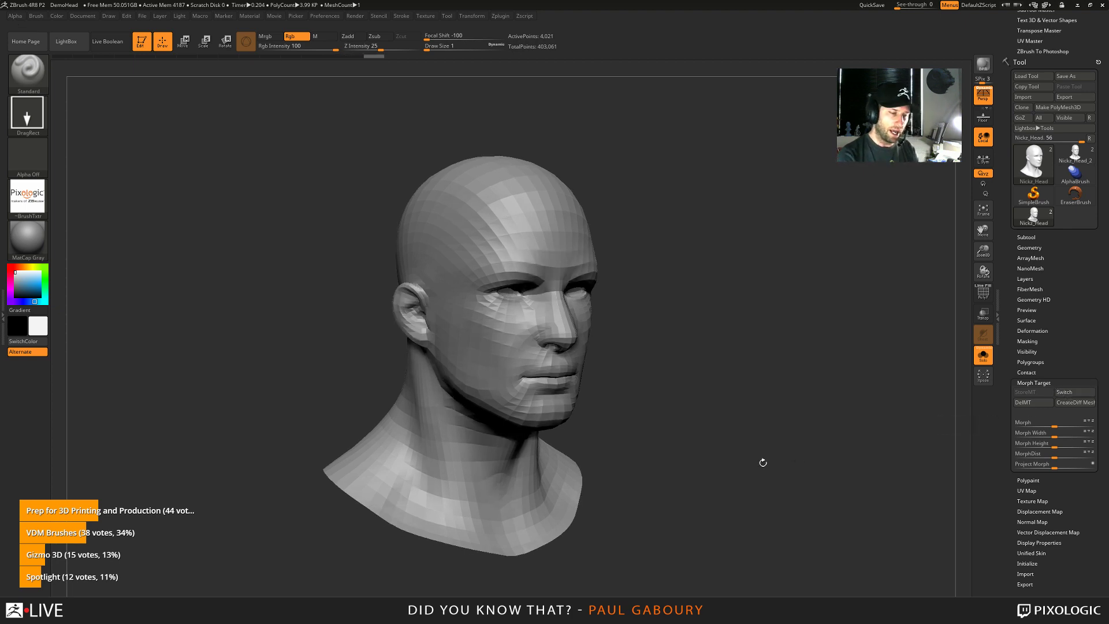
# Return the head to its highest subdivision level, turn the brush texture off and set the stroke to FreeHand
pyautogui.press('d')
pyautogui.press('d')
pyautogui.press('d')
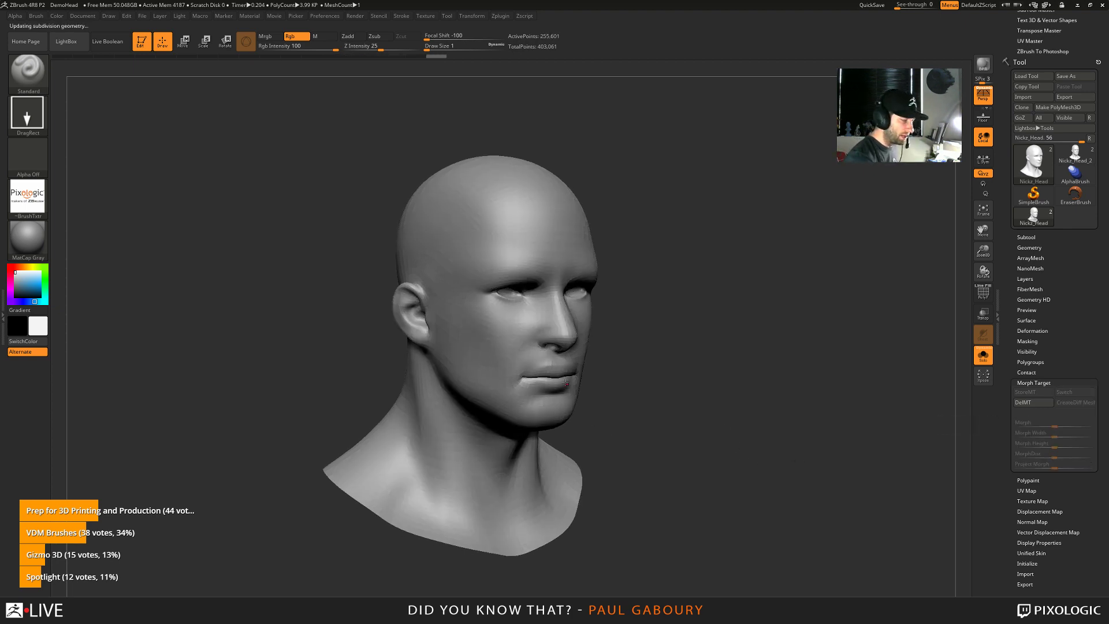
pyautogui.click(27, 196)
pyautogui.click(101, 239)
pyautogui.click(28, 114)
pyautogui.click(166, 123)
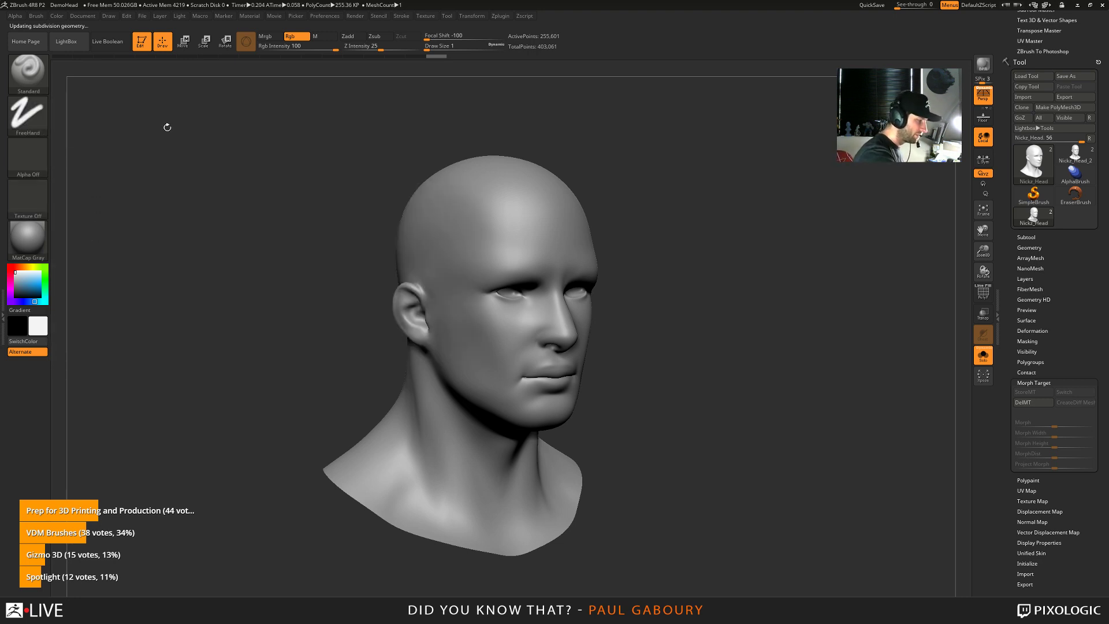
# Set the draw size to 14 and subdivide the head once more
pyautogui.scroll(5, 343, 228)
pyautogui.write('s14')
pyautogui.press('Return')
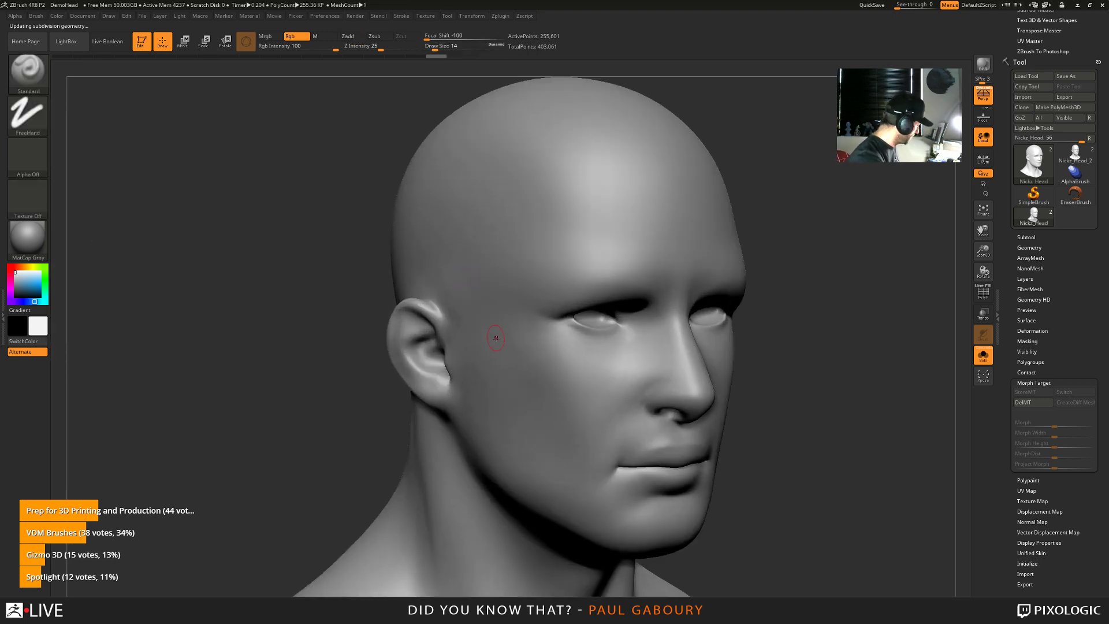
pyautogui.moveTo(780, 383); pyautogui.dragTo(696, 384)
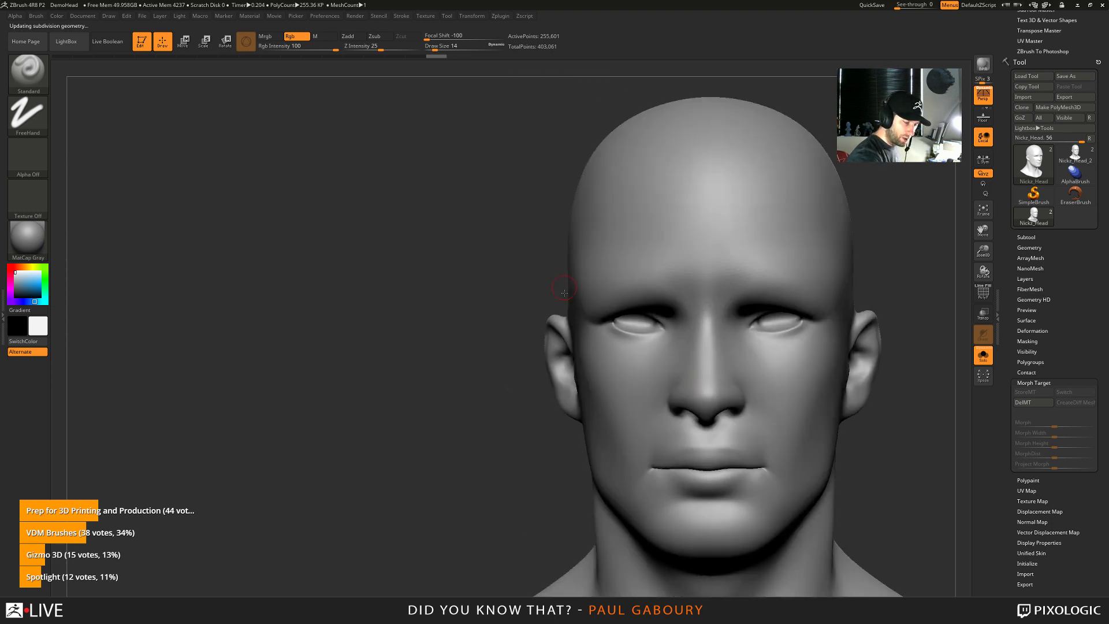
pyautogui.moveTo(552, 277)
pyautogui.mouseDown()
pyautogui.moveTo(597, 370)
pyautogui.moveTo(583, 347)
pyautogui.moveTo(549, 339)
pyautogui.moveTo(566, 372)
pyautogui.moveTo(527, 376)
pyautogui.mouseUp()
pyautogui.press('ctrl')
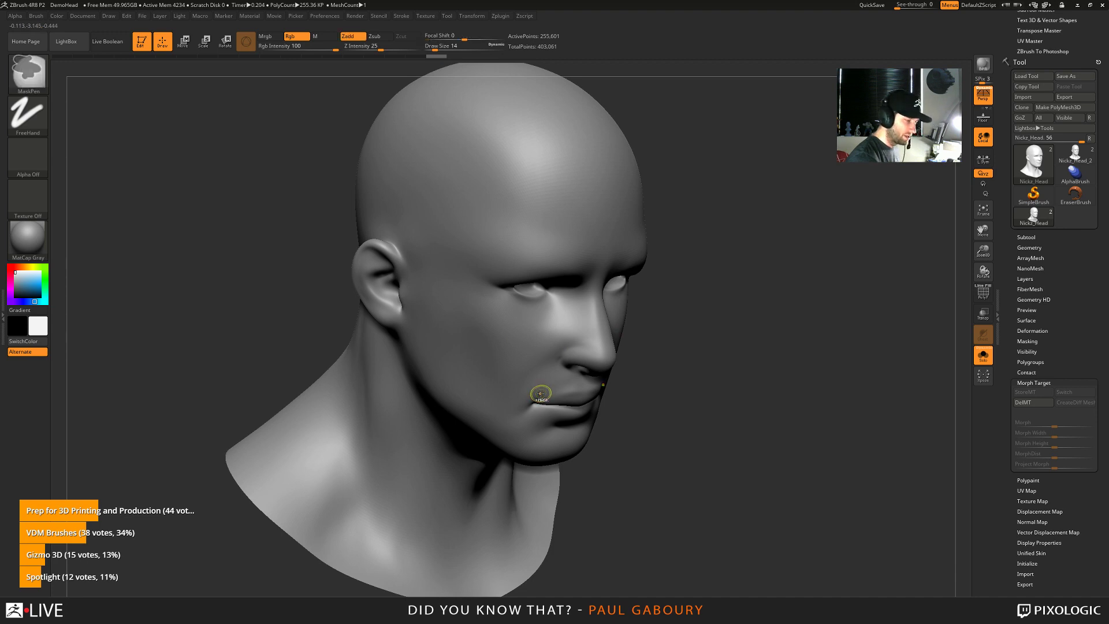
pyautogui.hotkey('ctrl', 'd')
# Set the brush to Zadd with colour painting off and fill the whole head with white
pyautogui.moveTo(452, 266); pyautogui.dragTo(518, 356)
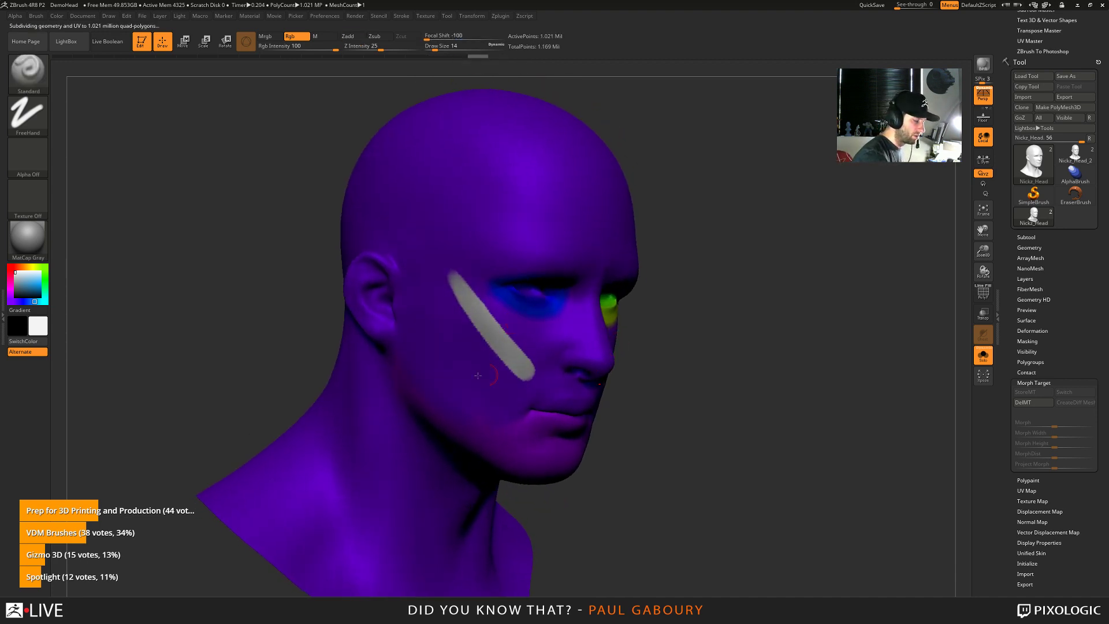
pyautogui.press('ctrl')
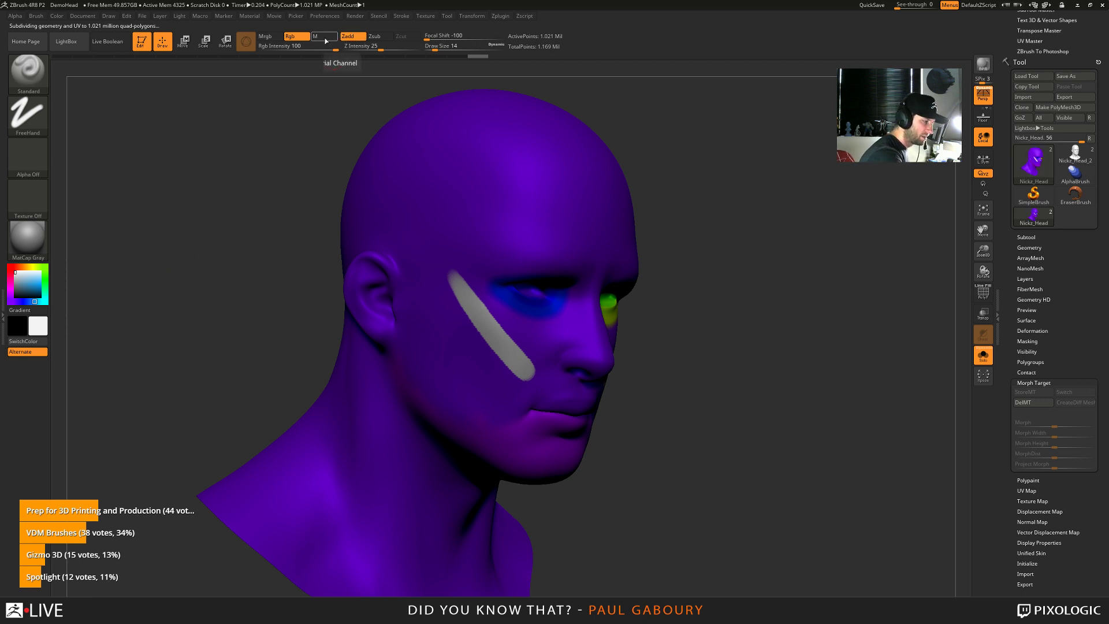
pyautogui.click(56, 16)
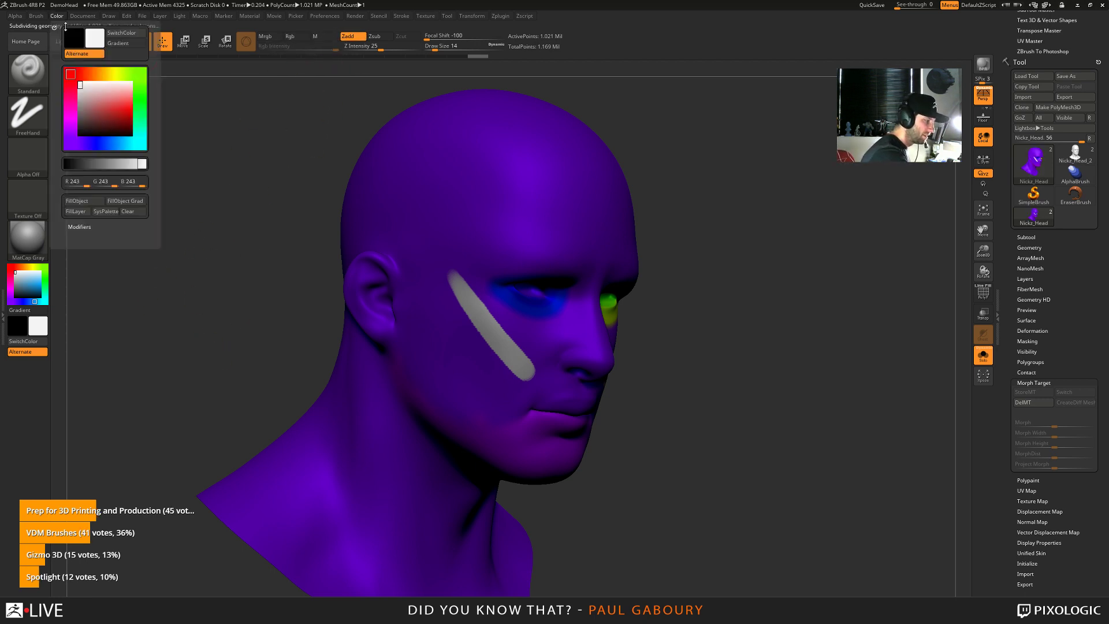
pyautogui.click(86, 202)
# Sculpt several overlapping hard-edged strokes from the temple down across the cheek
pyautogui.moveTo(456, 280); pyautogui.dragTo(527, 387)
pyautogui.moveTo(453, 219); pyautogui.dragTo(506, 372)
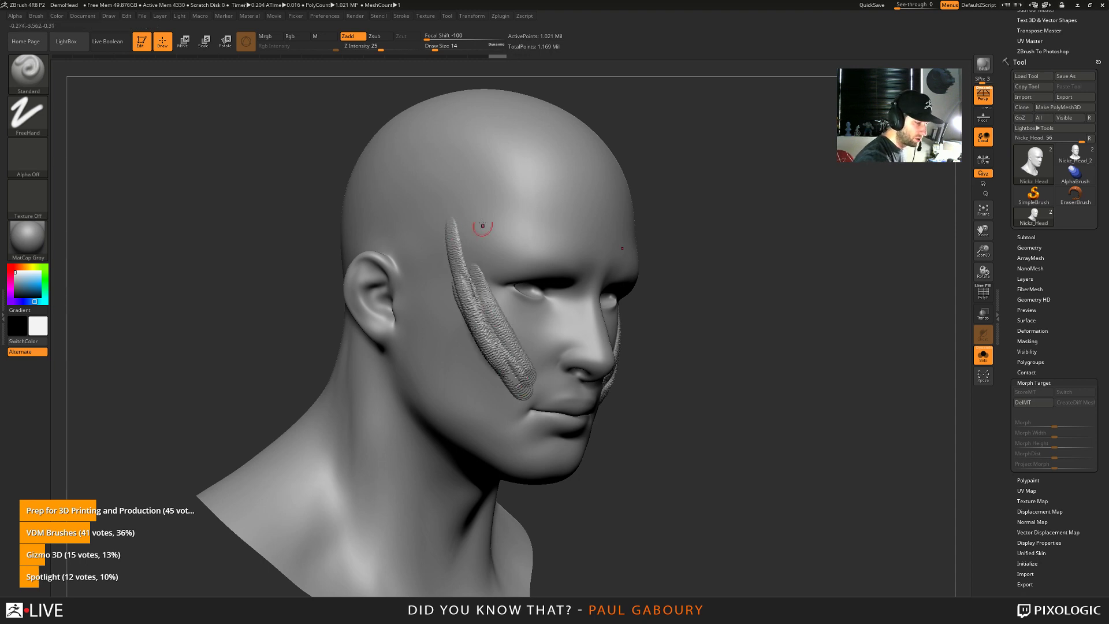
pyautogui.moveTo(478, 202); pyautogui.dragTo(501, 379)
pyautogui.moveTo(481, 191); pyautogui.dragTo(468, 332)
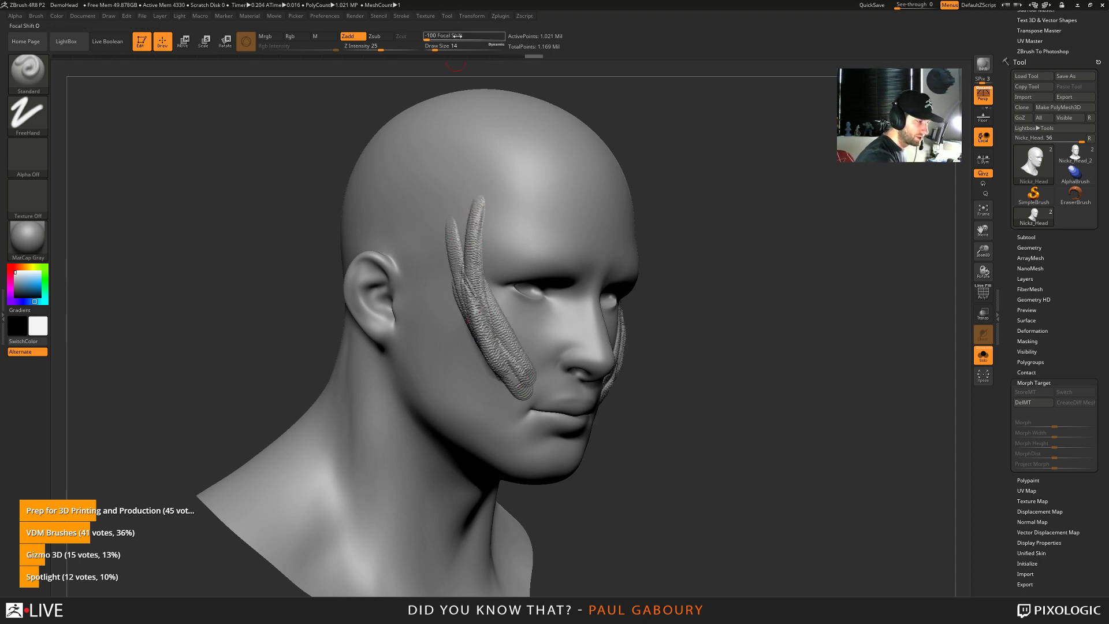
# Set the focal shift to 0 and sculpt softer strokes along the side of the head, jaw and forehead
pyautogui.moveTo(439, 37)
pyautogui.mouseDown()
pyautogui.moveTo(477, 38)
pyautogui.moveTo(464, 37)
pyautogui.mouseUp()
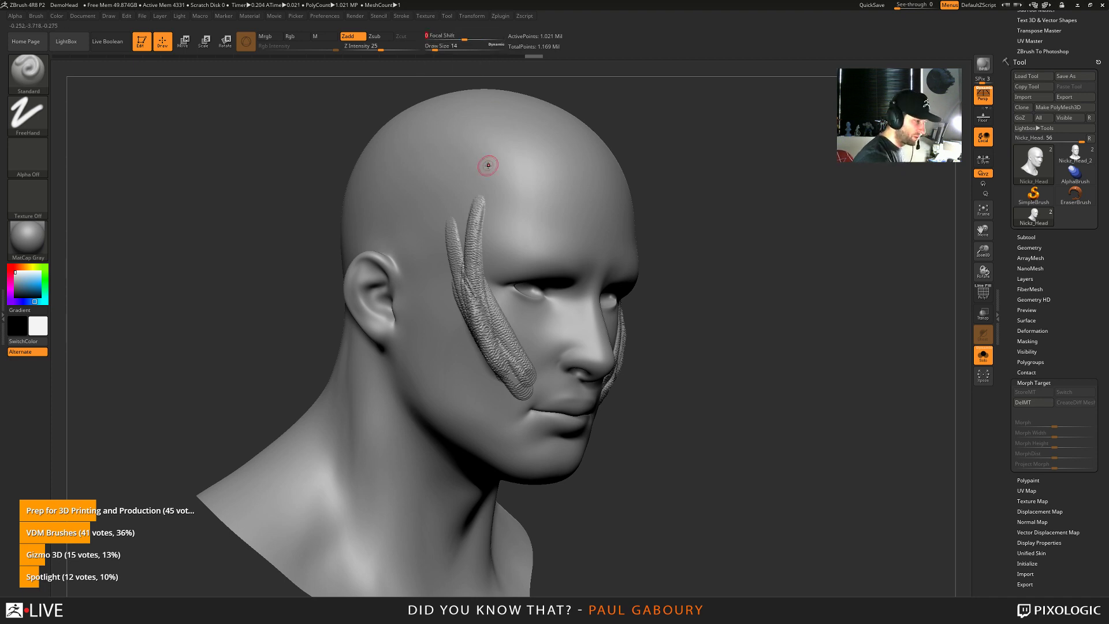
pyautogui.moveTo(442, 154); pyautogui.dragTo(445, 349)
pyautogui.moveTo(434, 210)
pyautogui.mouseDown()
pyautogui.moveTo(471, 381)
pyautogui.moveTo(507, 421)
pyautogui.mouseUp()
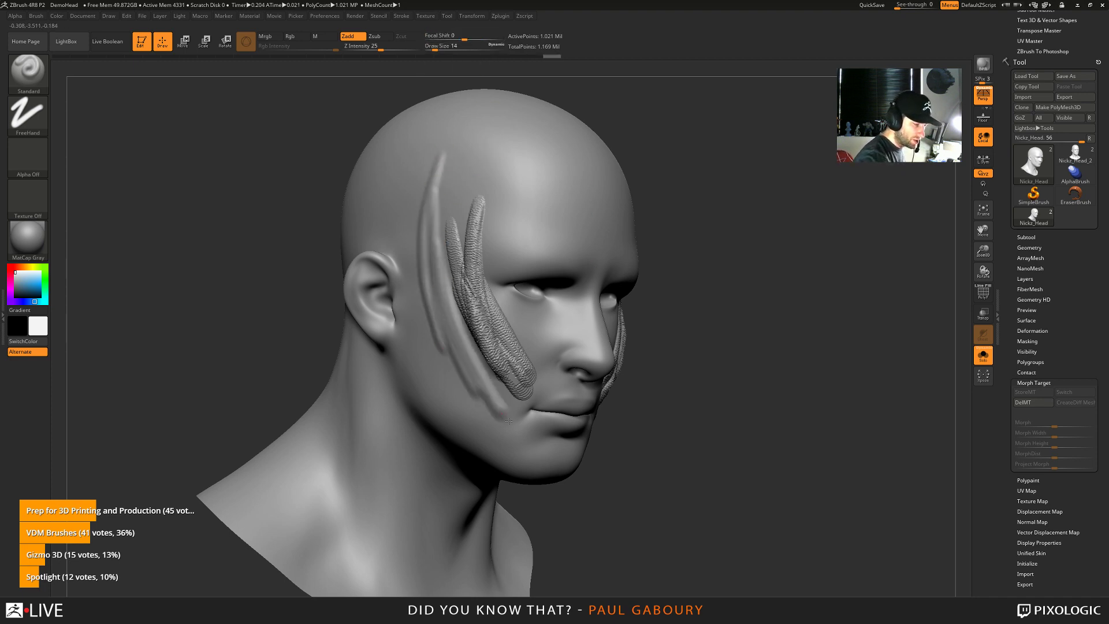
pyautogui.moveTo(498, 148); pyautogui.dragTo(503, 316)
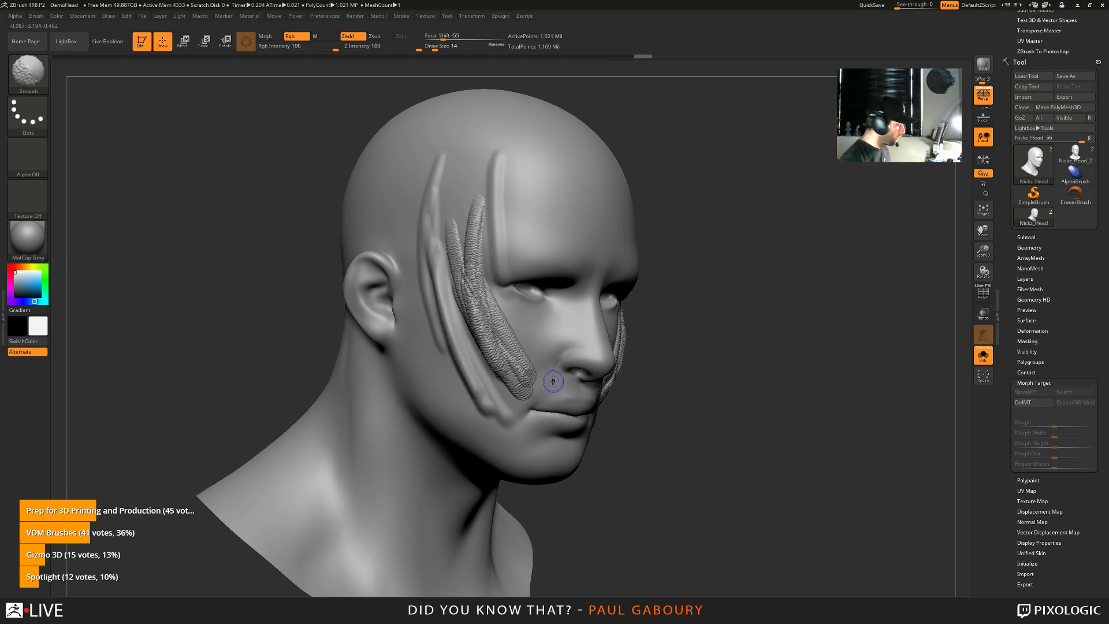
# Step the sculpted head down to its lowest subdivision level
pyautogui.hotkey('shift', 'd')
pyautogui.hotkey('shift', 'd')
pyautogui.hotkey('shift', 'd')
pyautogui.hotkey('shift', 'd')
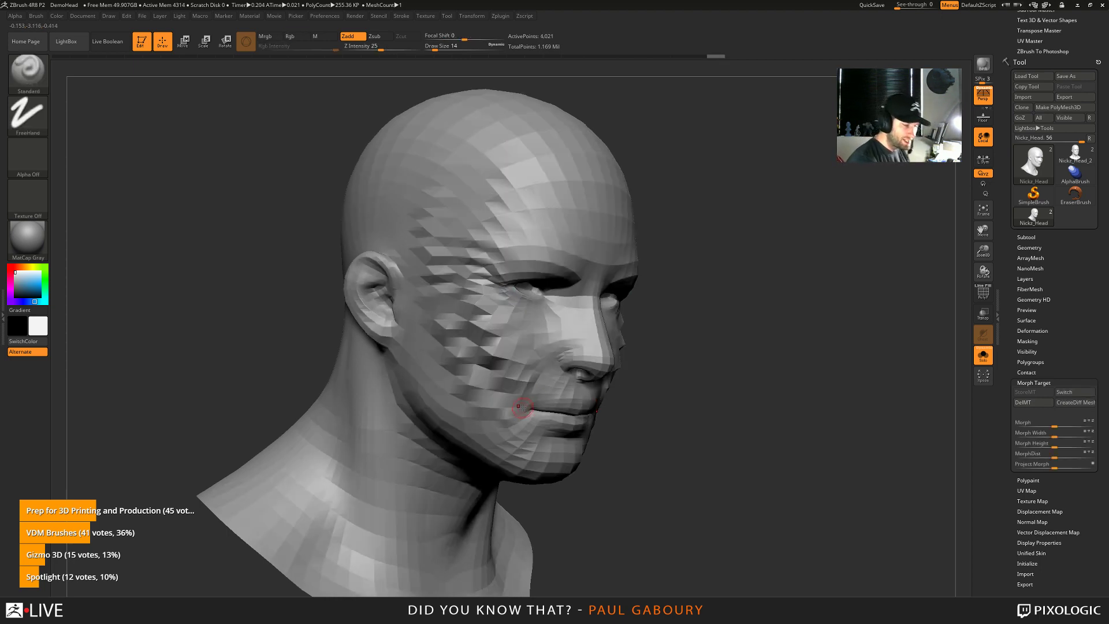
pyautogui.moveTo(520, 395)
pyautogui.mouseDown(button='right')
pyautogui.moveTo(480, 395)
pyautogui.moveTo(525, 396)
pyautogui.moveTo(507, 389)
pyautogui.mouseUp(button='right')
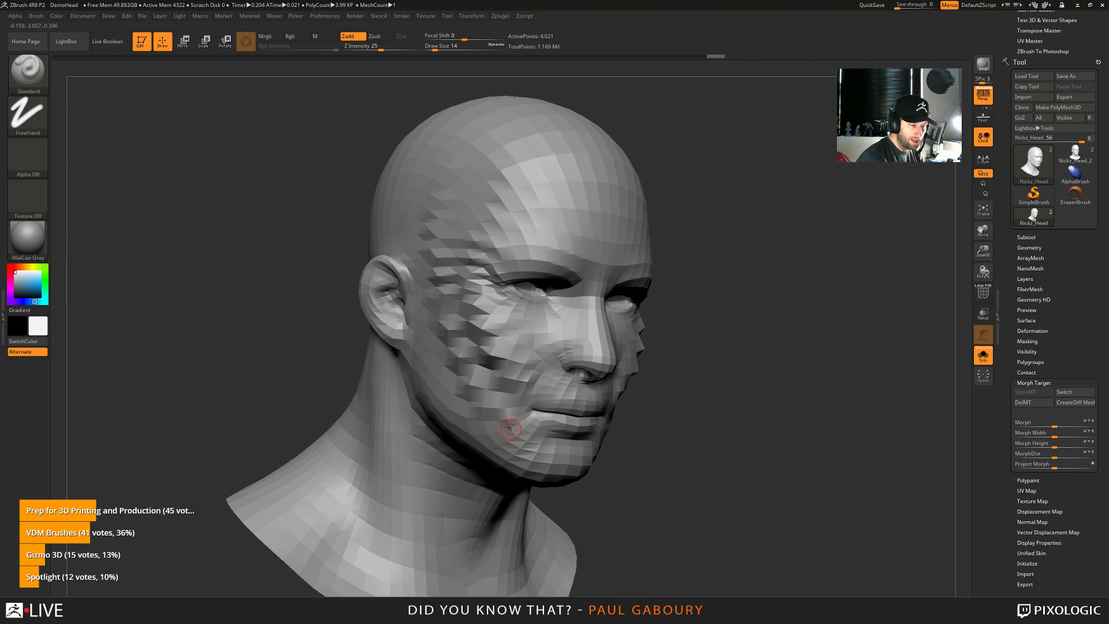
# Switch the lowest-level head between its sculpted and stored morph target shapes, finishing on the stored shape
pyautogui.click(1070, 392)
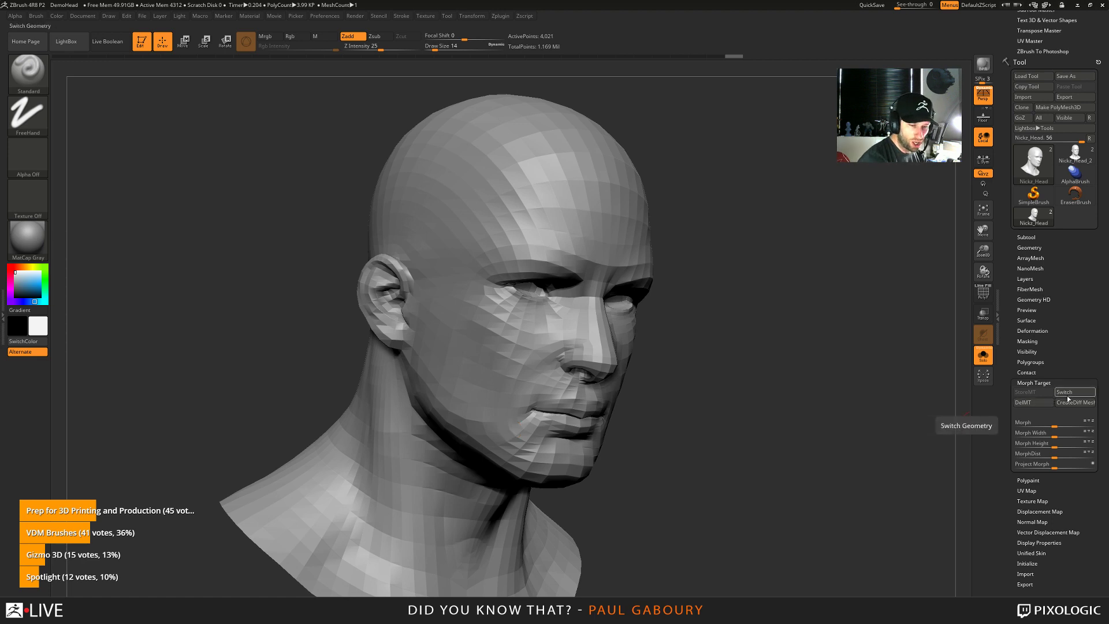
pyautogui.click(1073, 393)
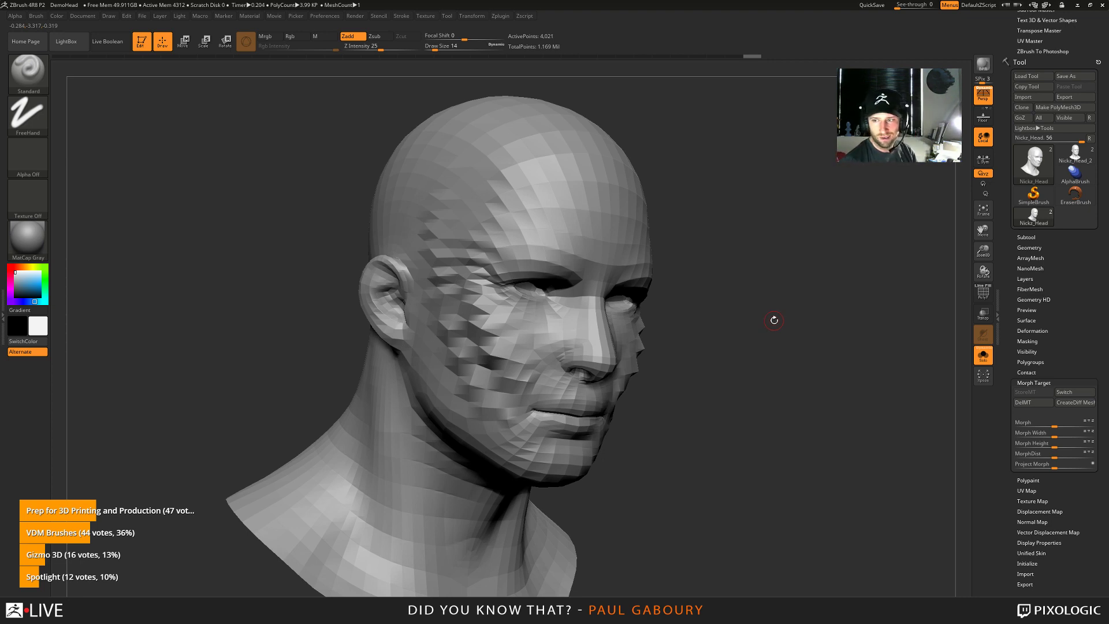
pyautogui.click(1064, 392)
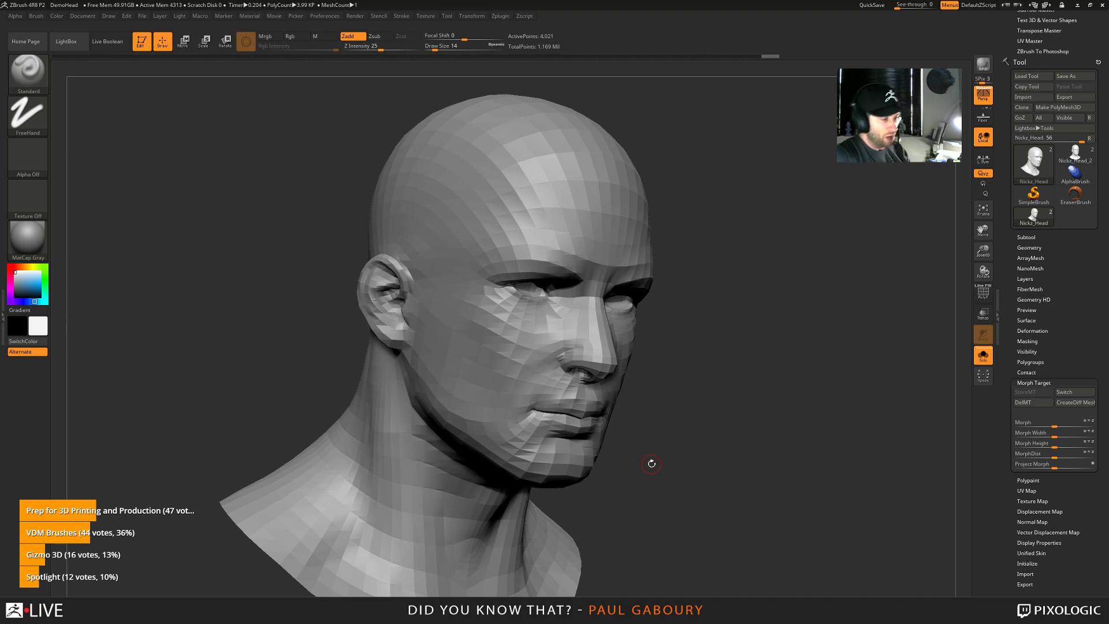
pyautogui.moveTo(655, 437); pyautogui.dragTo(660, 426)
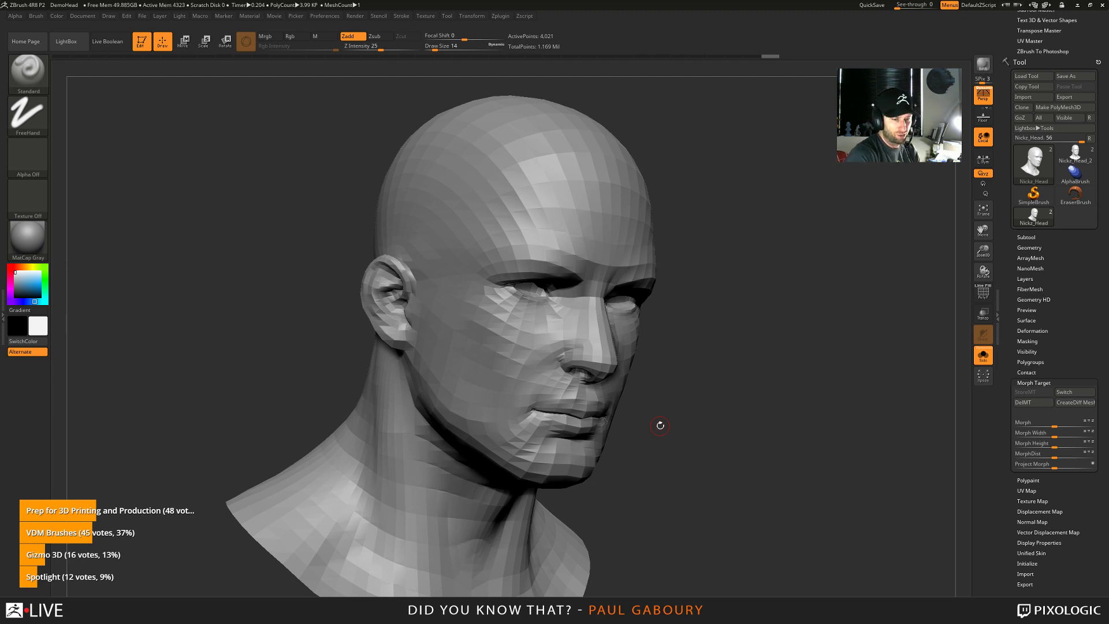
pyautogui.click(1047, 383)
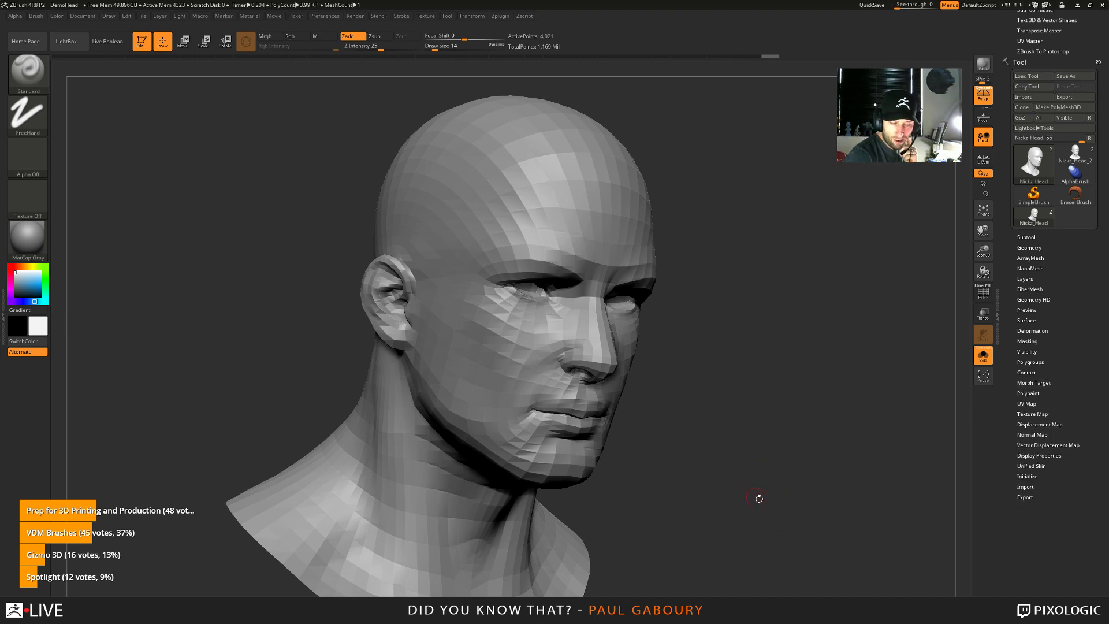
pyautogui.click(1042, 382)
pyautogui.click(1072, 393)
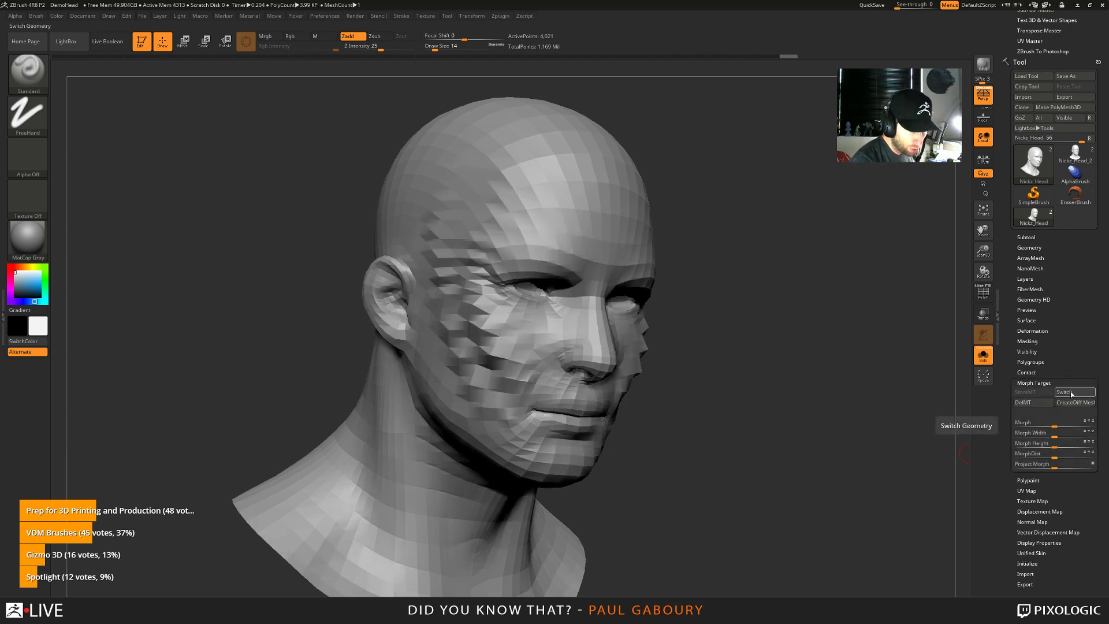
pyautogui.click(1072, 394)
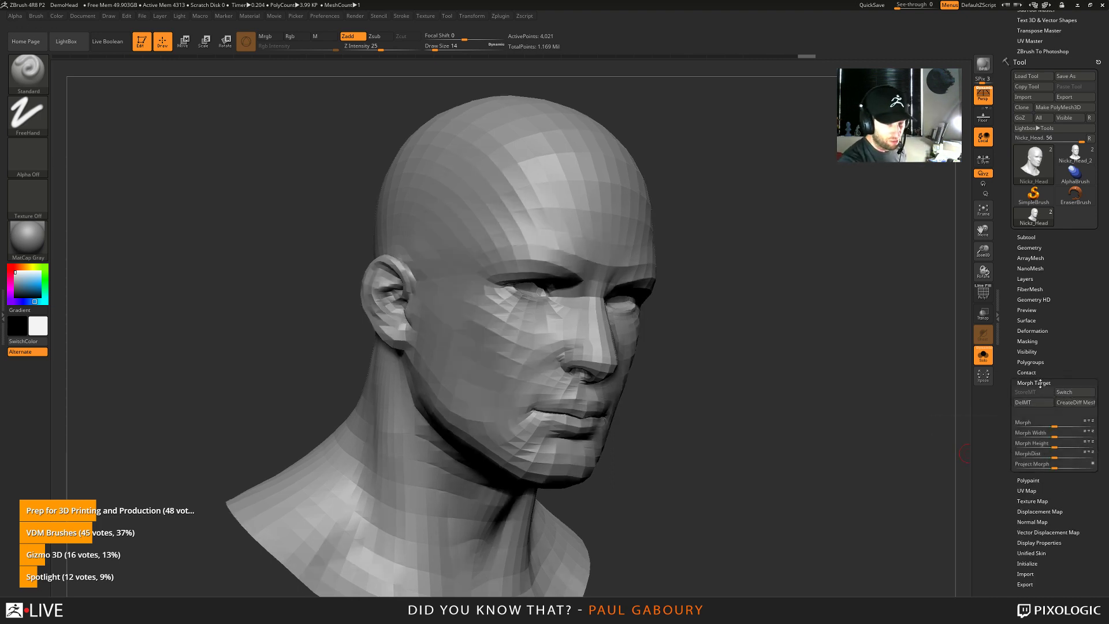
pyautogui.click(1076, 383)
# Create a UV Master working clone of the head and enable control painting on it
pyautogui.moveTo(1087, 331); pyautogui.dragTo(1068, 231)
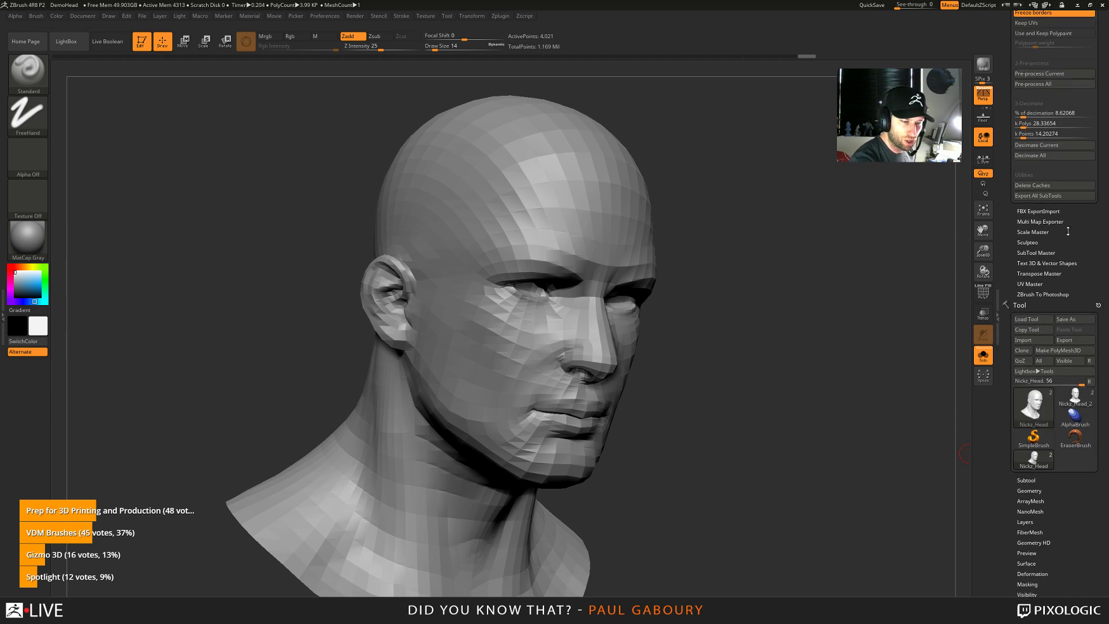
pyautogui.click(1042, 285)
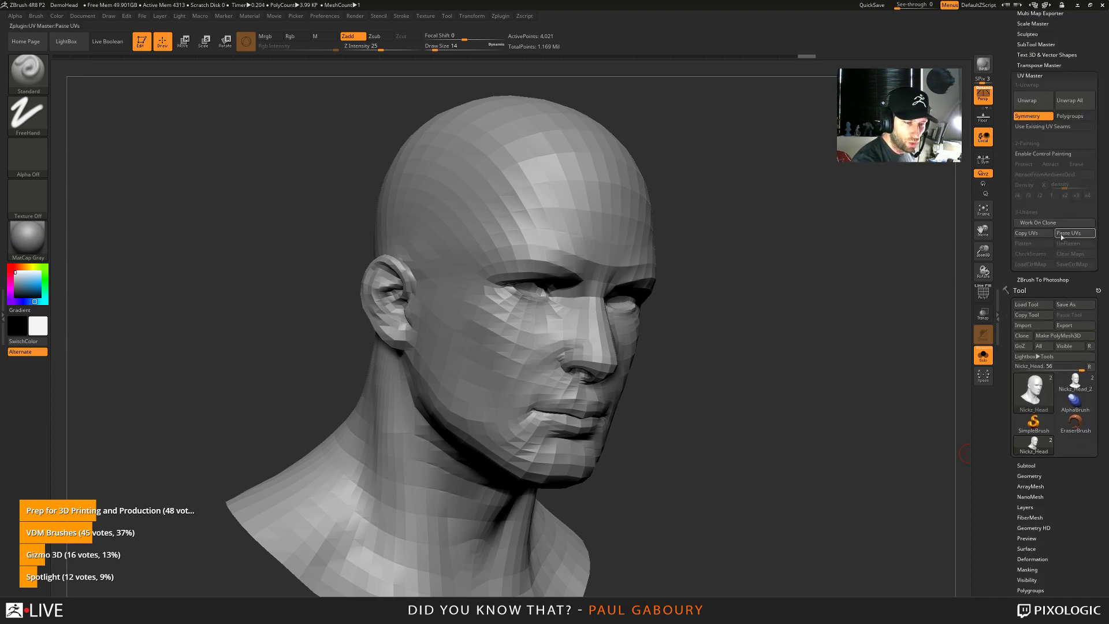
pyautogui.click(1038, 222)
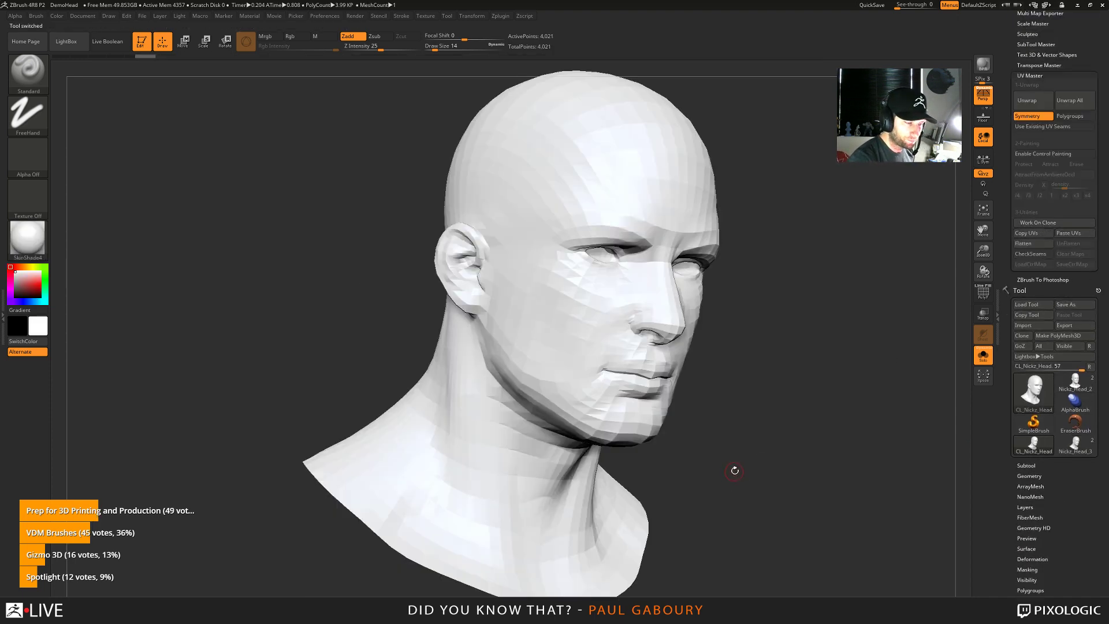
pyautogui.click(1039, 155)
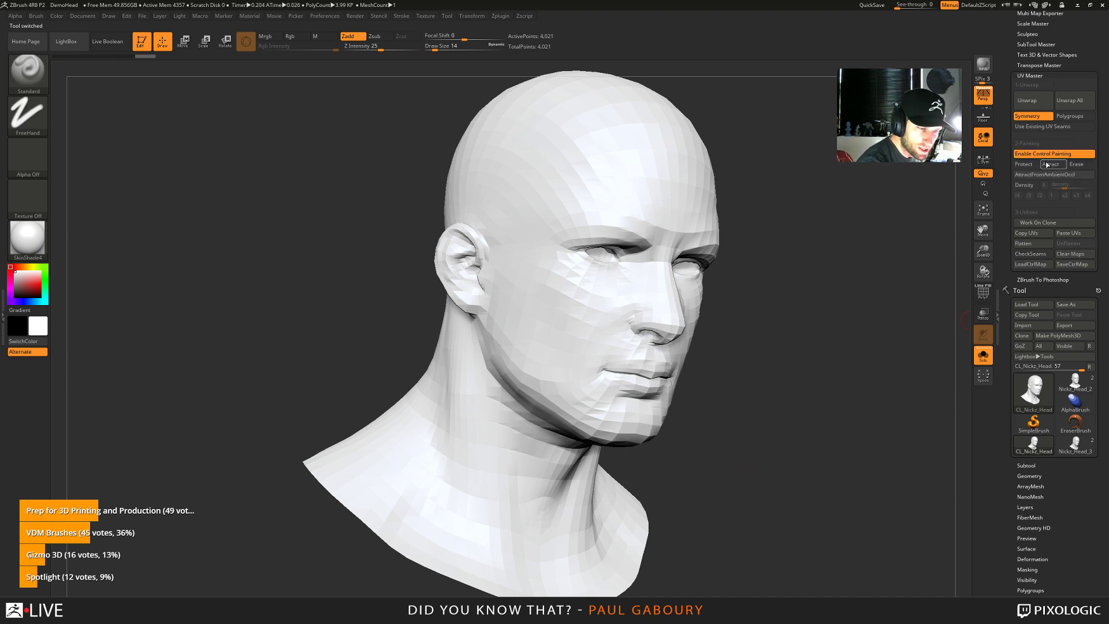
# Paint the face, ears, jaw and temples of the clone as Protect areas, using a draw size of 62
pyautogui.click(1024, 164)
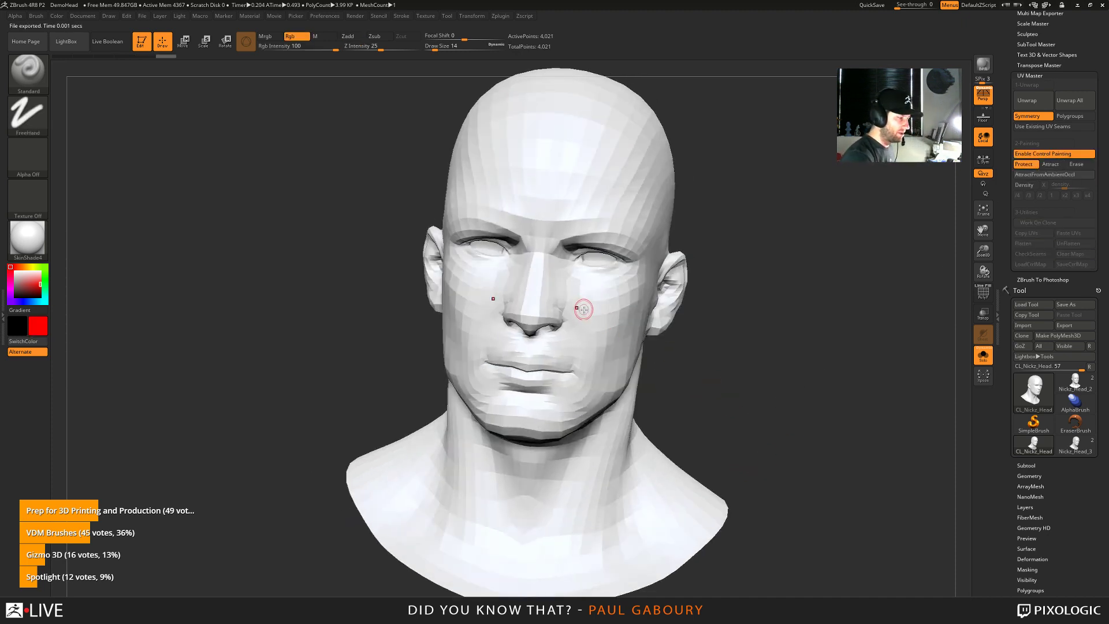
pyautogui.press('s')
pyautogui.moveTo(572, 317)
pyautogui.mouseDown()
pyautogui.moveTo(595, 317)
pyautogui.moveTo(537, 341)
pyautogui.moveTo(514, 329)
pyautogui.mouseUp()
pyautogui.moveTo(502, 324); pyautogui.dragTo(555, 324, button='right')
pyautogui.moveTo(537, 387)
pyautogui.mouseDown()
pyautogui.moveTo(498, 368)
pyautogui.moveTo(450, 220)
pyautogui.moveTo(520, 173)
pyautogui.moveTo(393, 278)
pyautogui.moveTo(439, 399)
pyautogui.moveTo(491, 442)
pyautogui.mouseUp()
pyautogui.moveTo(636, 405); pyautogui.dragTo(578, 405, button='right')
pyautogui.moveTo(410, 457)
pyautogui.mouseDown()
pyautogui.moveTo(375, 415)
pyautogui.moveTo(320, 270)
pyautogui.moveTo(254, 242)
pyautogui.moveTo(248, 376)
pyautogui.moveTo(375, 474)
pyautogui.moveTo(343, 210)
pyautogui.moveTo(445, 150)
pyautogui.mouseUp()
pyautogui.moveTo(636, 375); pyautogui.dragTo(601, 376, button='right')
pyautogui.moveTo(301, 191)
pyautogui.mouseDown()
pyautogui.moveTo(254, 369)
pyautogui.moveTo(459, 187)
pyautogui.mouseUp()
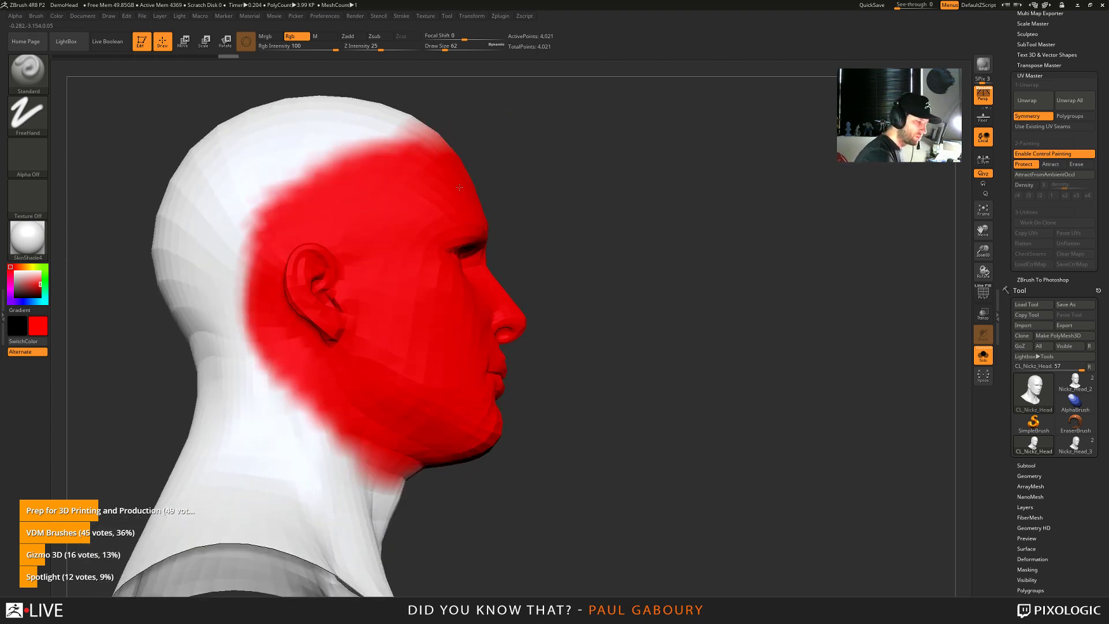
# Paint an Attract strip down the centre of the back of the head and neck, using a draw size of 44
pyautogui.moveTo(751, 439)
pyautogui.mouseDown(button='right')
pyautogui.moveTo(629, 447)
pyautogui.moveTo(782, 453)
pyautogui.mouseUp(button='right')
pyautogui.click(1050, 165)
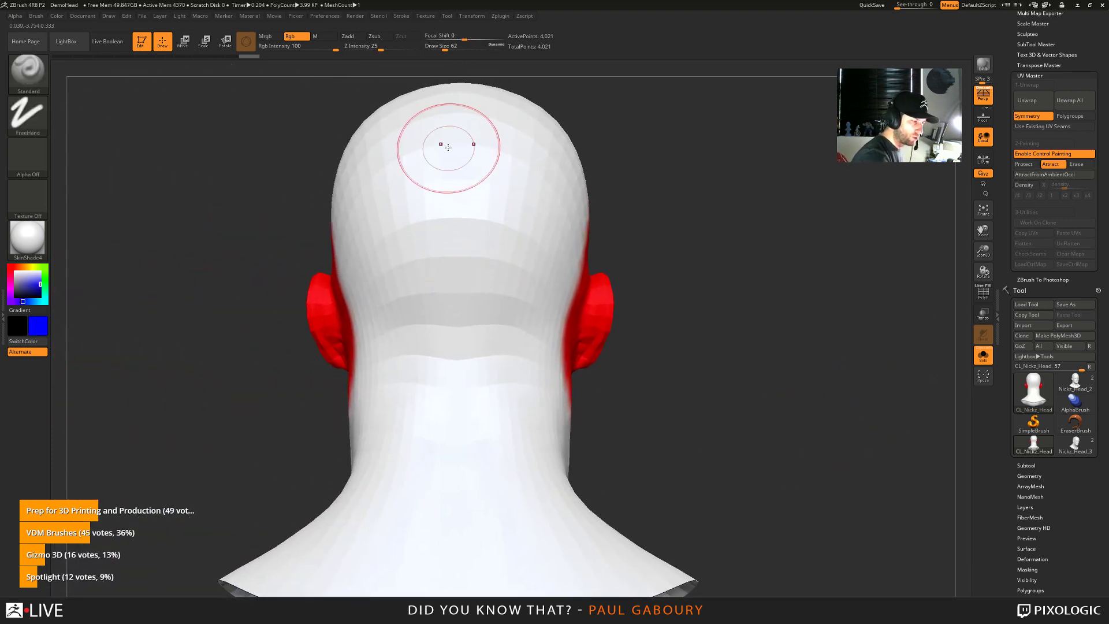
pyautogui.press('s')
pyautogui.moveTo(453, 139); pyautogui.dragTo(452, 592)
pyautogui.keyDown('alt'); pyautogui.moveTo(453, 592); pyautogui.dragTo(449, 468, button='right'); pyautogui.keyUp('alt')
pyautogui.moveTo(448, 396); pyautogui.dragTo(445, 487)
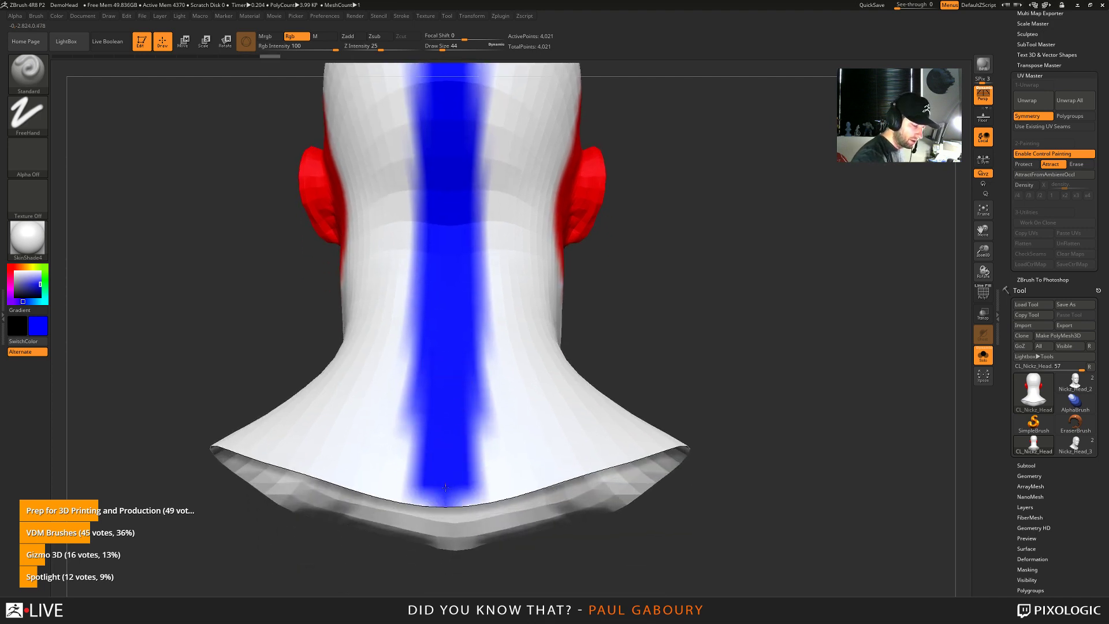
# Unwrap the control-painted head clone with Symmetry enabled and inspect its flattened UV layout
pyautogui.moveTo(446, 487); pyautogui.dragTo(444, 445, button='right')
pyautogui.moveTo(443, 445)
pyautogui.mouseDown()
pyautogui.moveTo(442, 404)
pyautogui.moveTo(445, 497)
pyautogui.moveTo(422, 124)
pyautogui.mouseUp()
pyautogui.click(1024, 164)
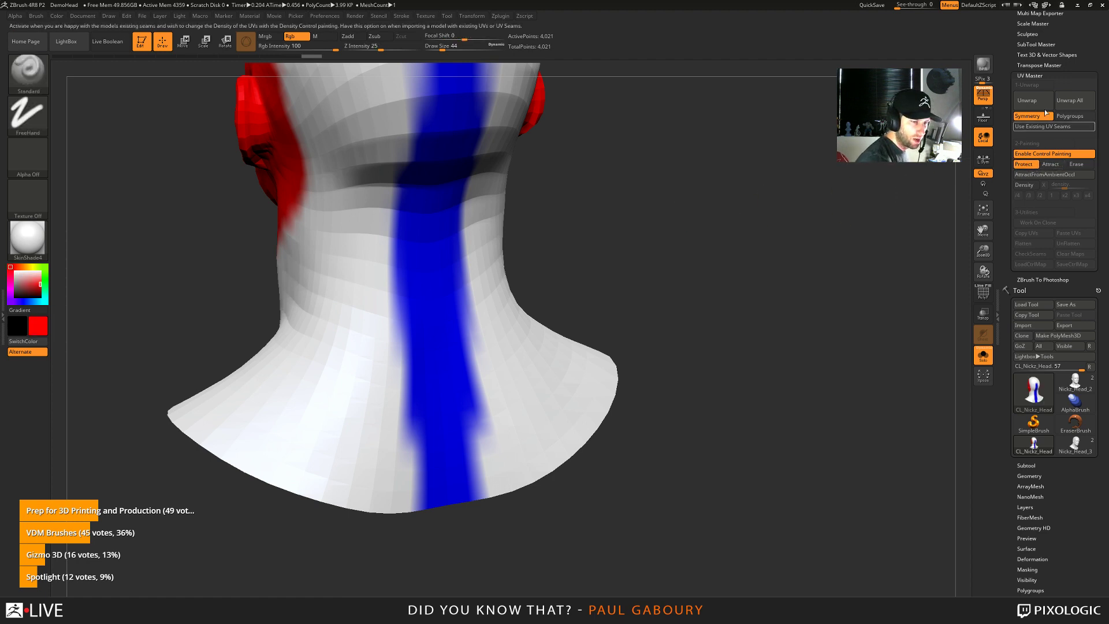
pyautogui.click(1027, 102)
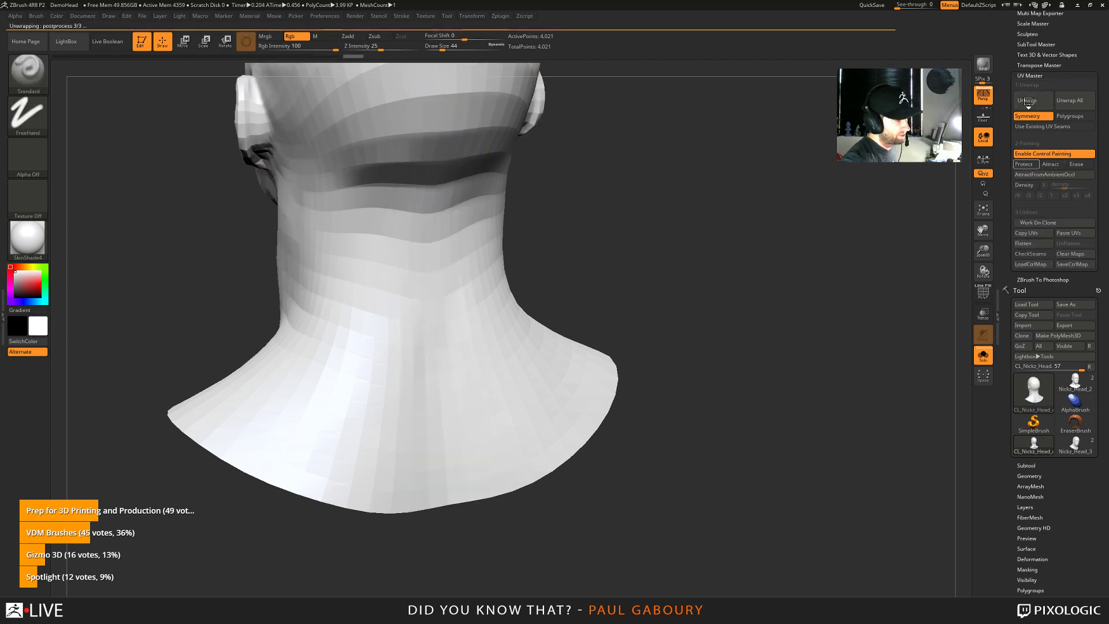
pyautogui.click(1031, 244)
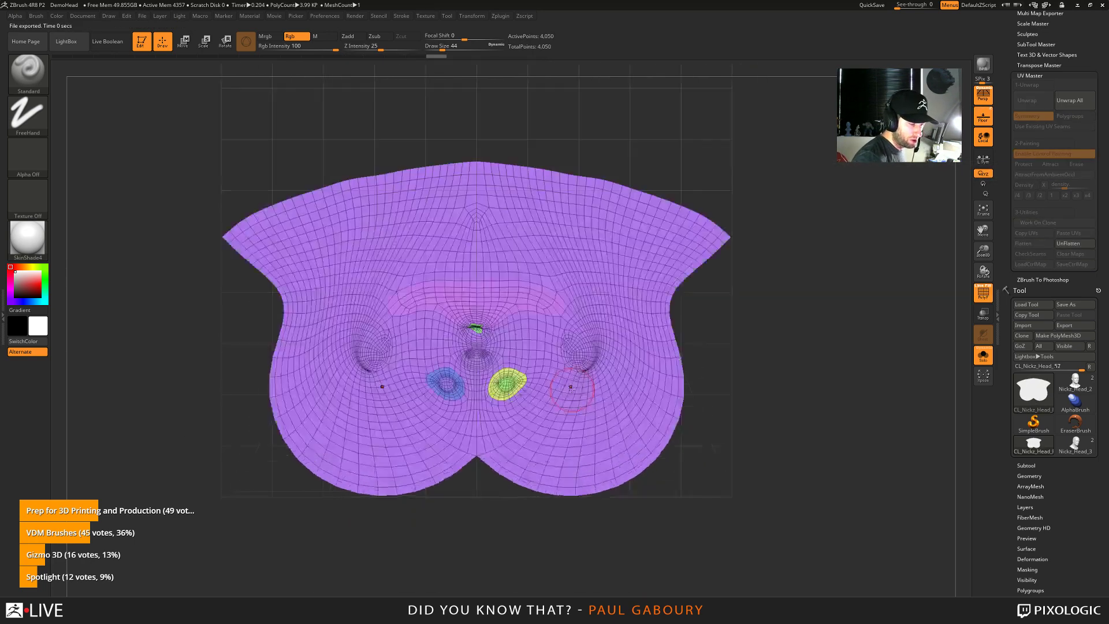
pyautogui.moveTo(571, 389)
pyautogui.mouseDown(button='right')
pyautogui.moveTo(572, 376)
pyautogui.moveTo(557, 382)
pyautogui.moveTo(681, 520)
pyautogui.moveTo(574, 273)
pyautogui.mouseUp(button='right')
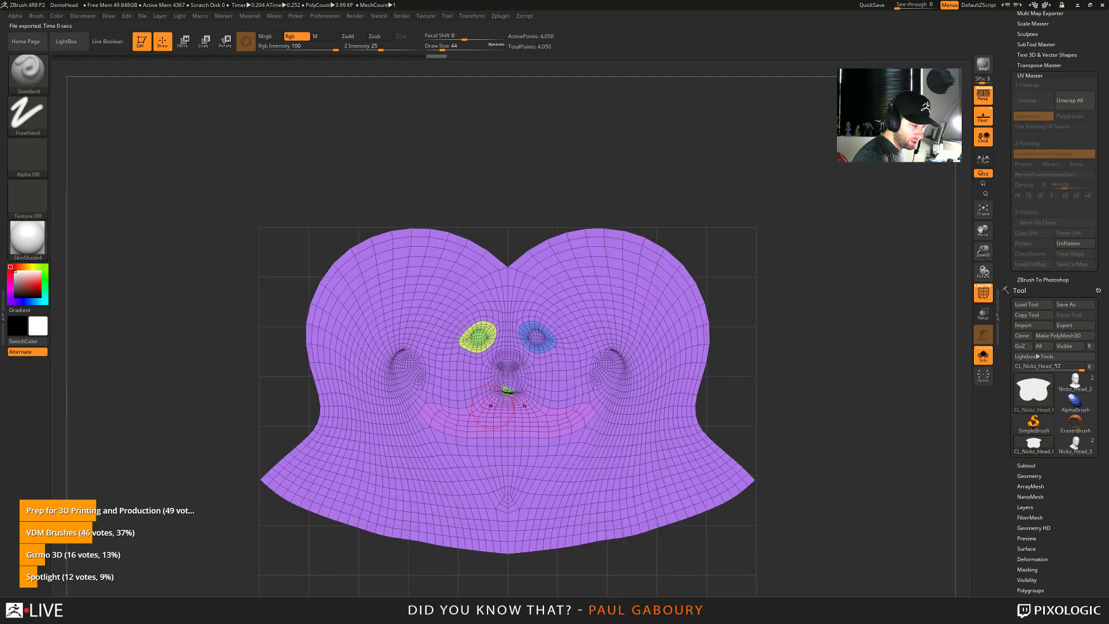
pyautogui.moveTo(495, 405)
pyautogui.keyDown('ctrl'); pyautogui.mouseDown(button='right')
pyautogui.moveTo(506, 370)
pyautogui.moveTo(512, 439)
pyautogui.mouseUp(button='right'); pyautogui.keyUp('ctrl')
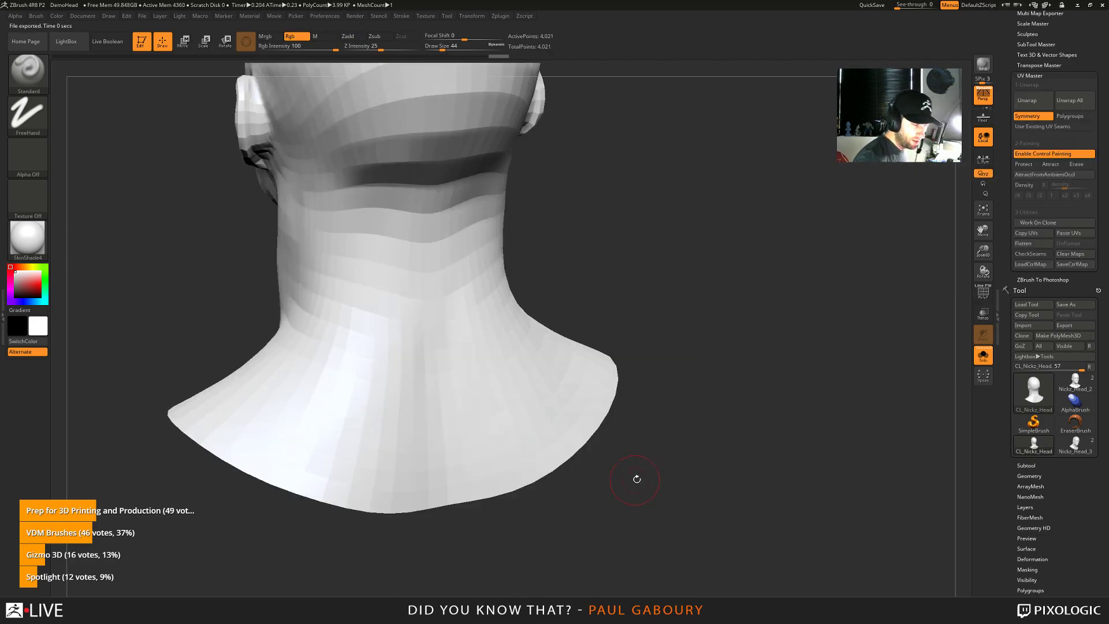
# Show the unflattened head clone from the front with its polygroups and wireframe displayed
pyautogui.moveTo(639, 478)
pyautogui.mouseDown()
pyautogui.moveTo(696, 451)
pyautogui.moveTo(639, 428)
pyautogui.mouseUp()
pyautogui.press('shift')
pyautogui.hotkey('shift', 'f')
pyautogui.moveTo(546, 370); pyautogui.dragTo(584, 393)
pyautogui.keyDown('shift'); pyautogui.moveTo(809, 346); pyautogui.dragTo(867, 336); pyautogui.keyUp('shift')
pyautogui.keyDown('alt'); pyautogui.moveTo(723, 225); pyautogui.dragTo(685, 266); pyautogui.keyUp('alt')
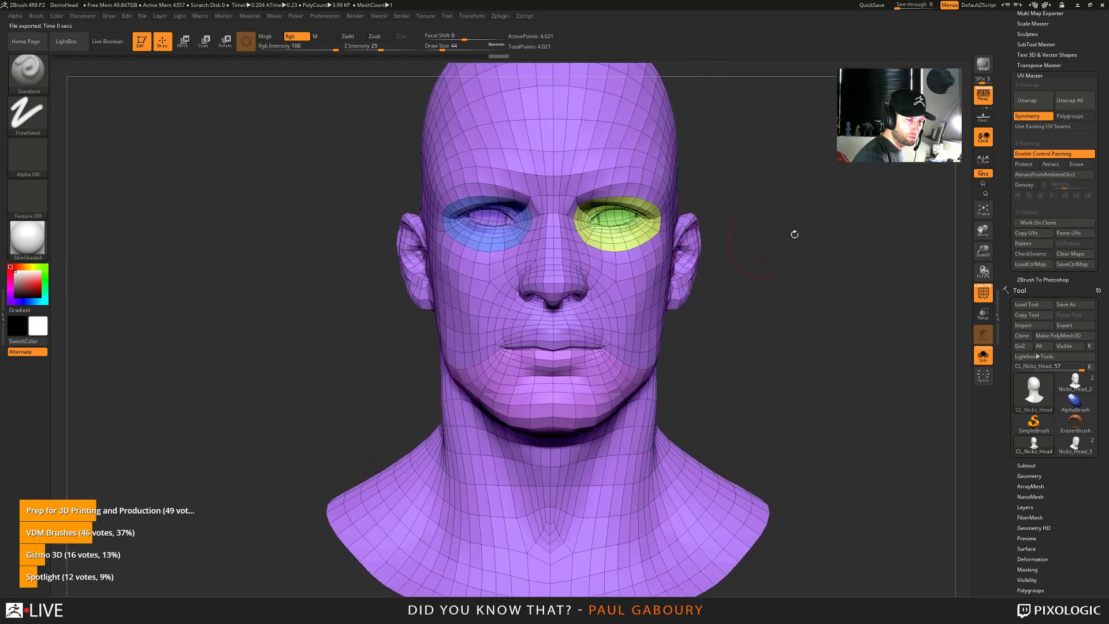
# Unwrap the clone with the Polygroups option enabled, inspect the flattened UV islands, and unflatten it
pyautogui.click(1074, 117)
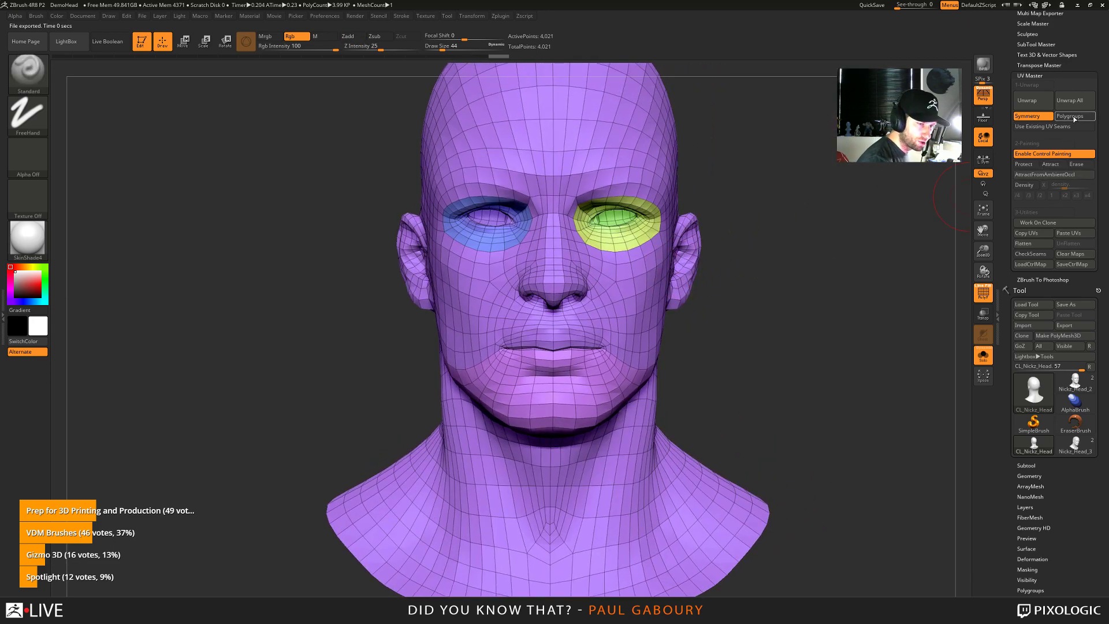
pyautogui.click(1027, 101)
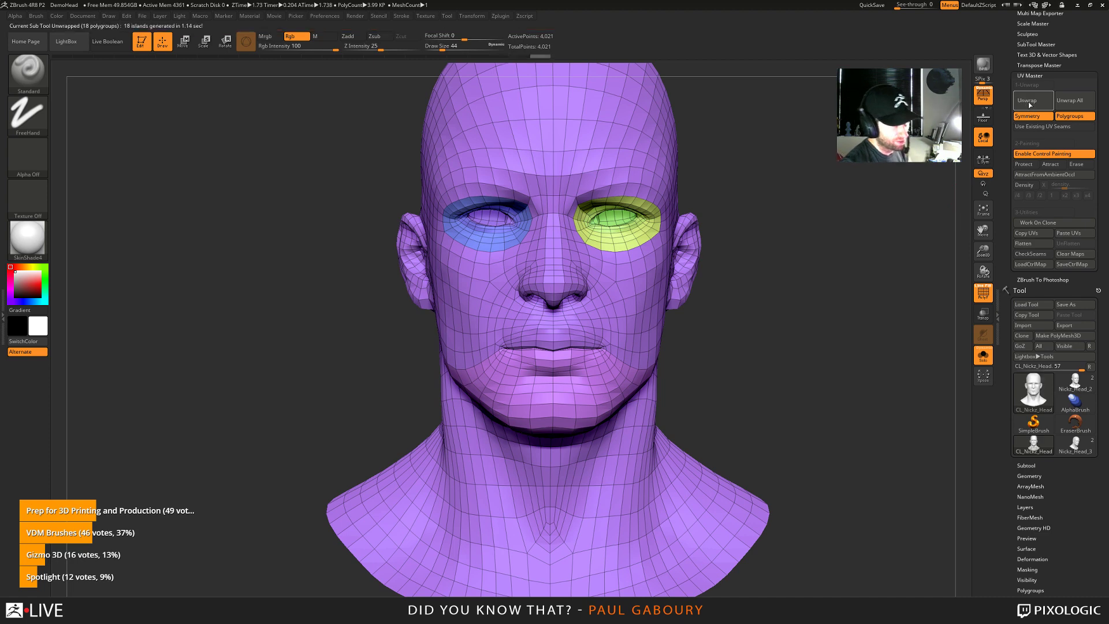
pyautogui.click(1033, 243)
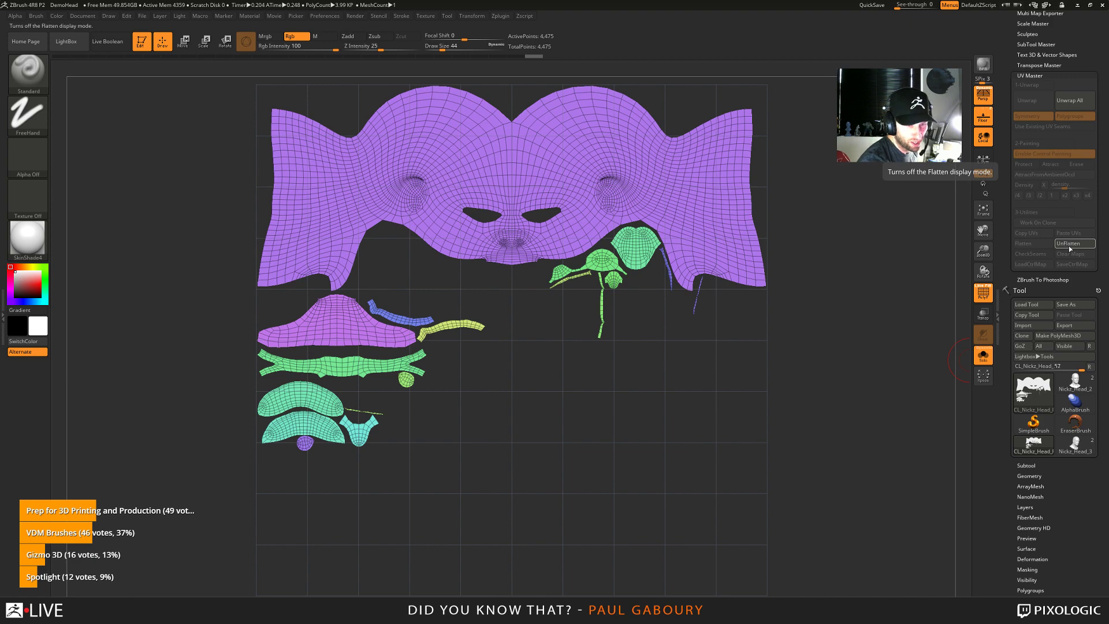
pyautogui.click(1070, 247)
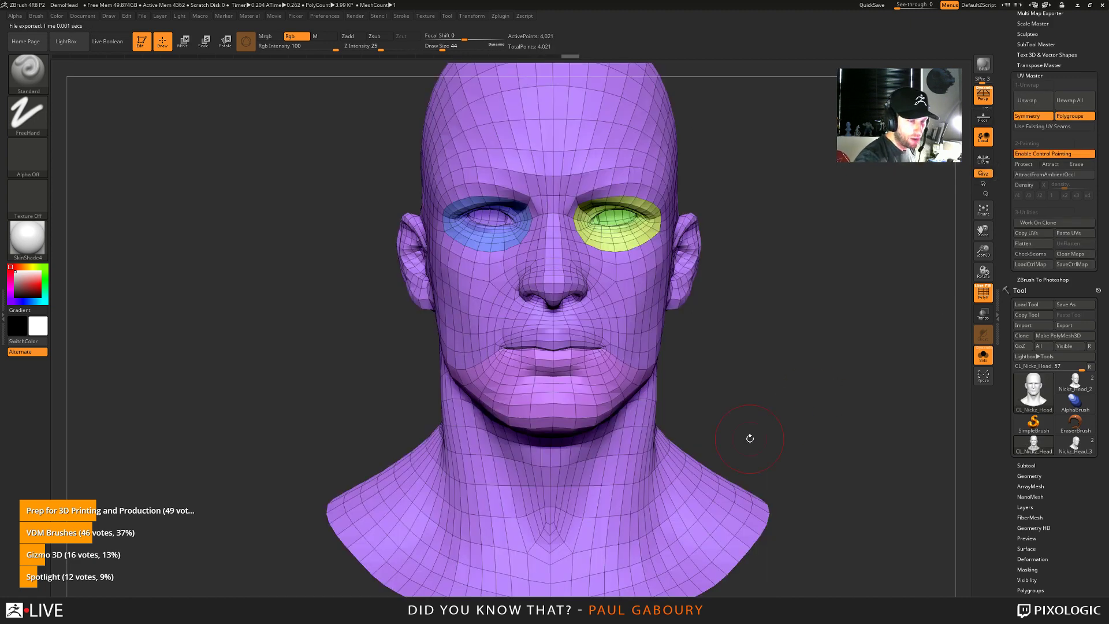
# Unwrap the clone with Symmetry but without Polygroups, check the flattened layout, and unflatten it
pyautogui.click(1032, 101)
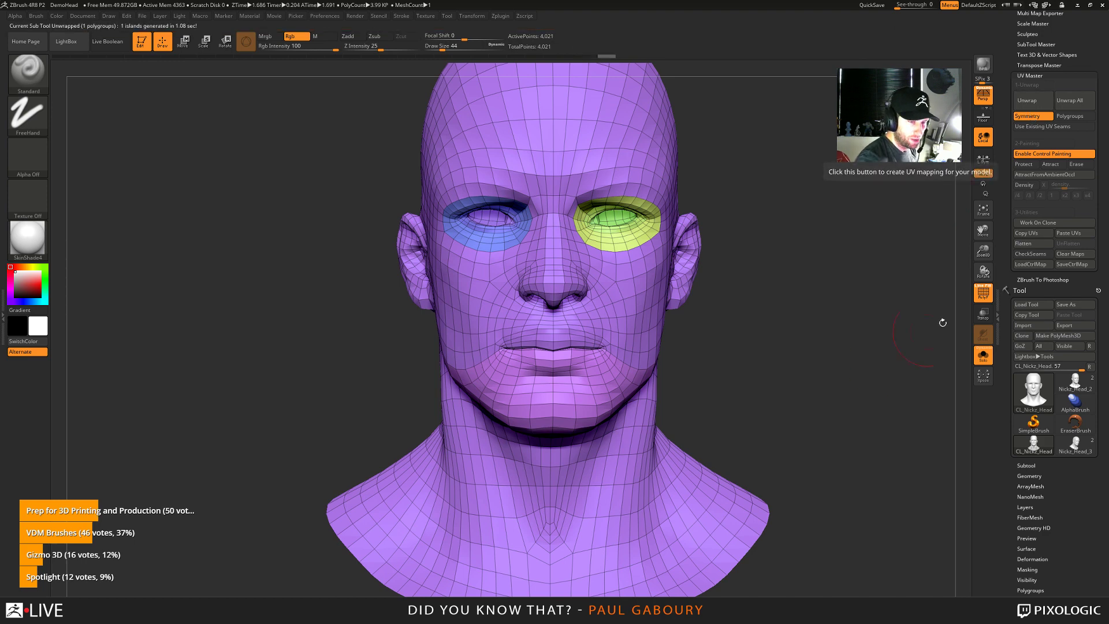
pyautogui.click(1023, 243)
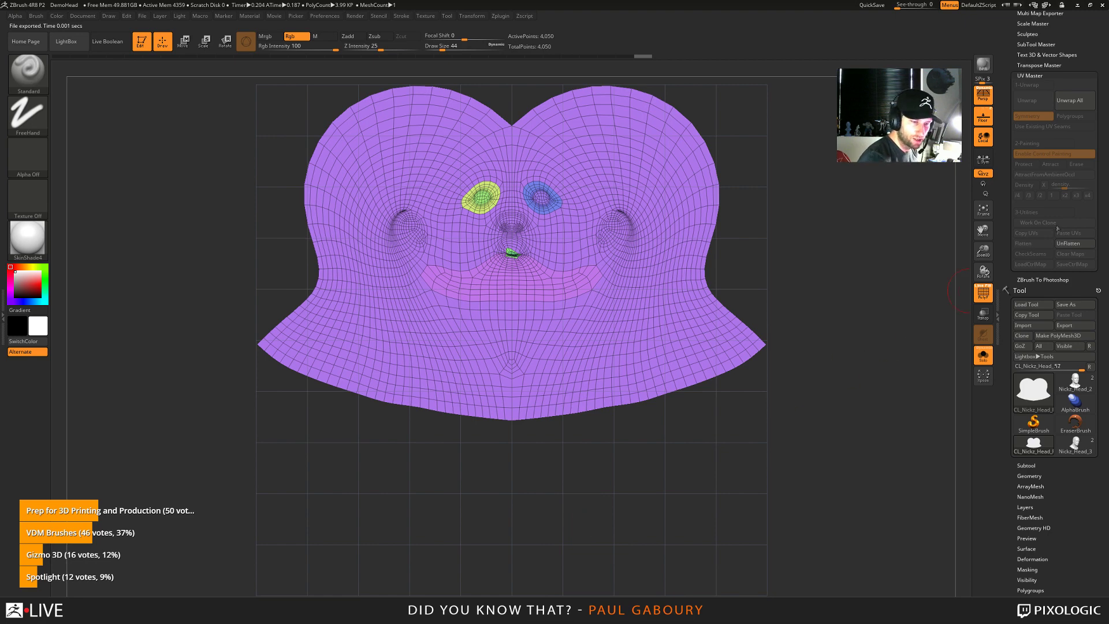
pyautogui.click(1072, 243)
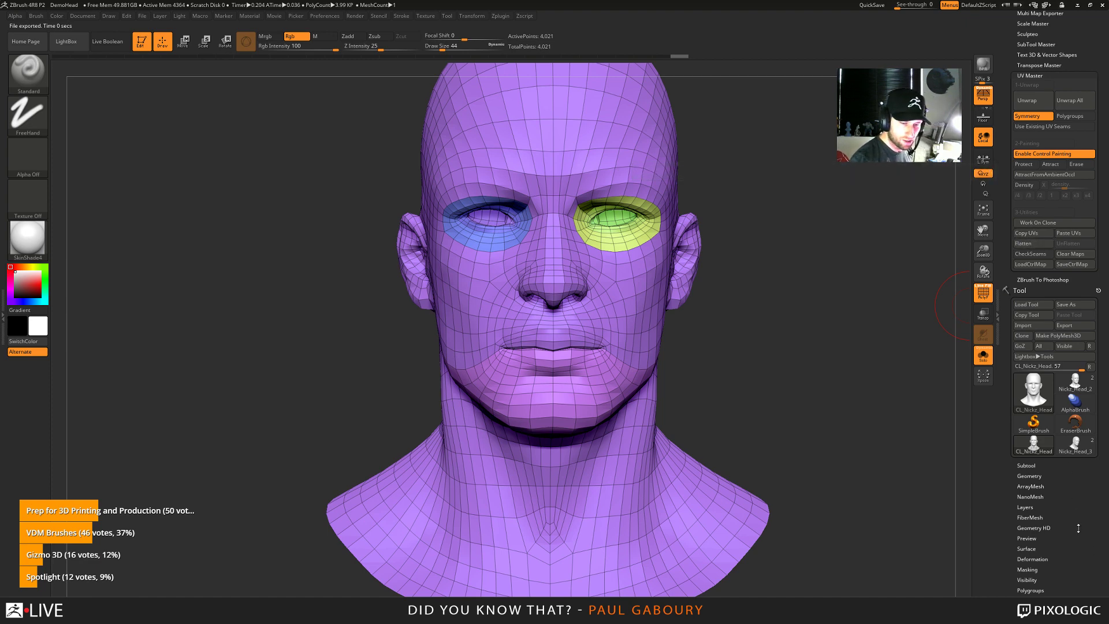
# Select the original head tool and toggle its morph target between the sculpted and stored shapes, finishing on the stored shape
pyautogui.click(1075, 443)
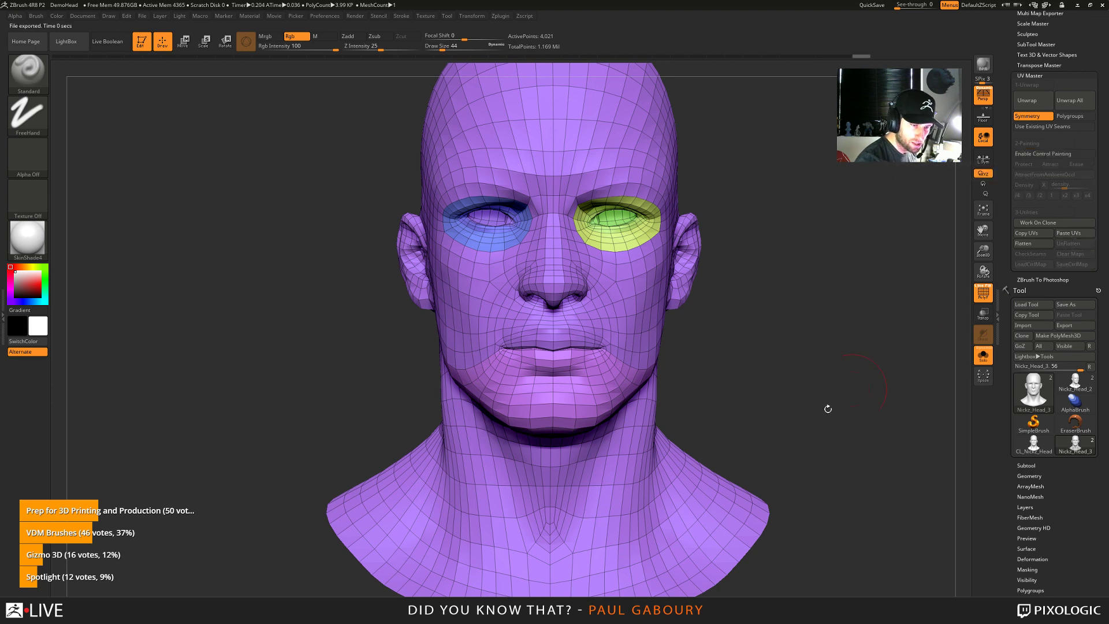
pyautogui.moveTo(770, 465); pyautogui.dragTo(787, 461)
pyautogui.scroll(-3, 1061, 504)
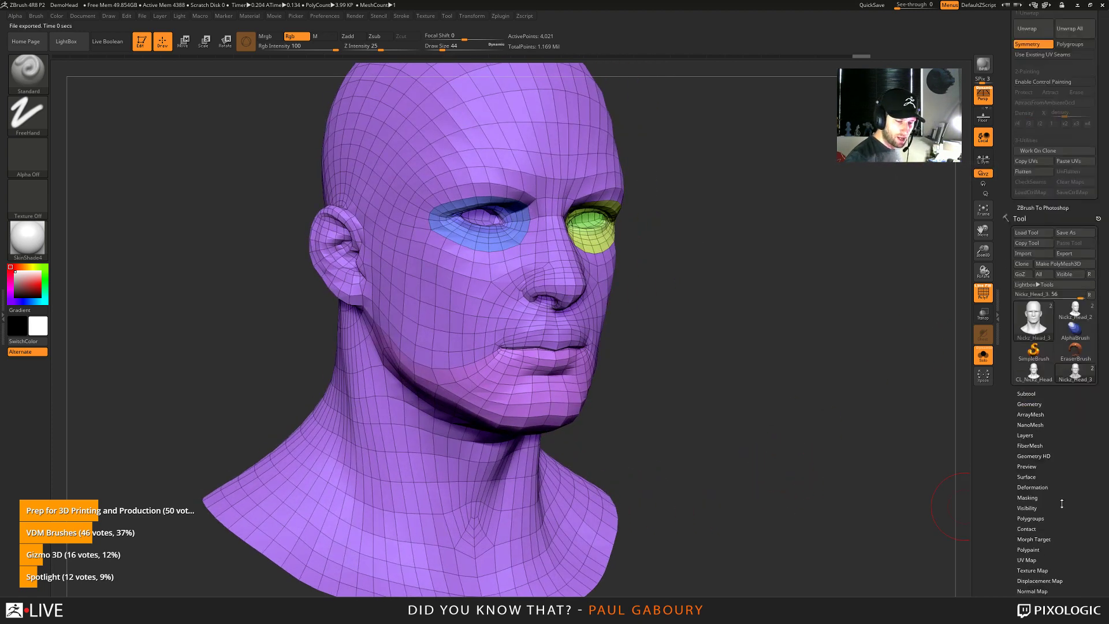
pyautogui.scroll(-7, 1062, 504)
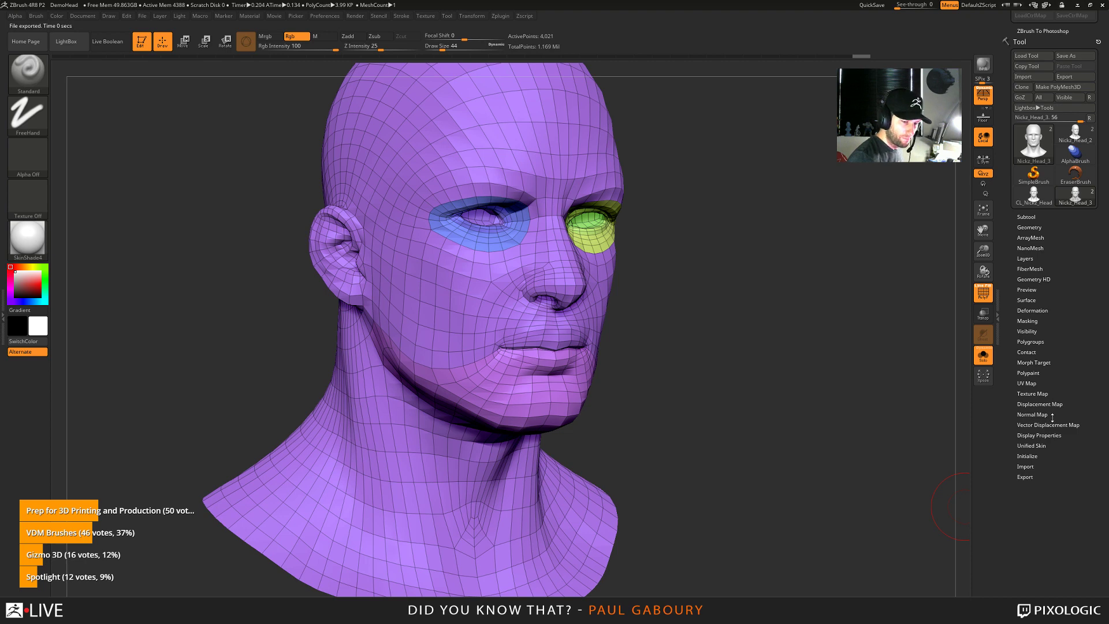
pyautogui.click(1034, 362)
pyautogui.click(1070, 376)
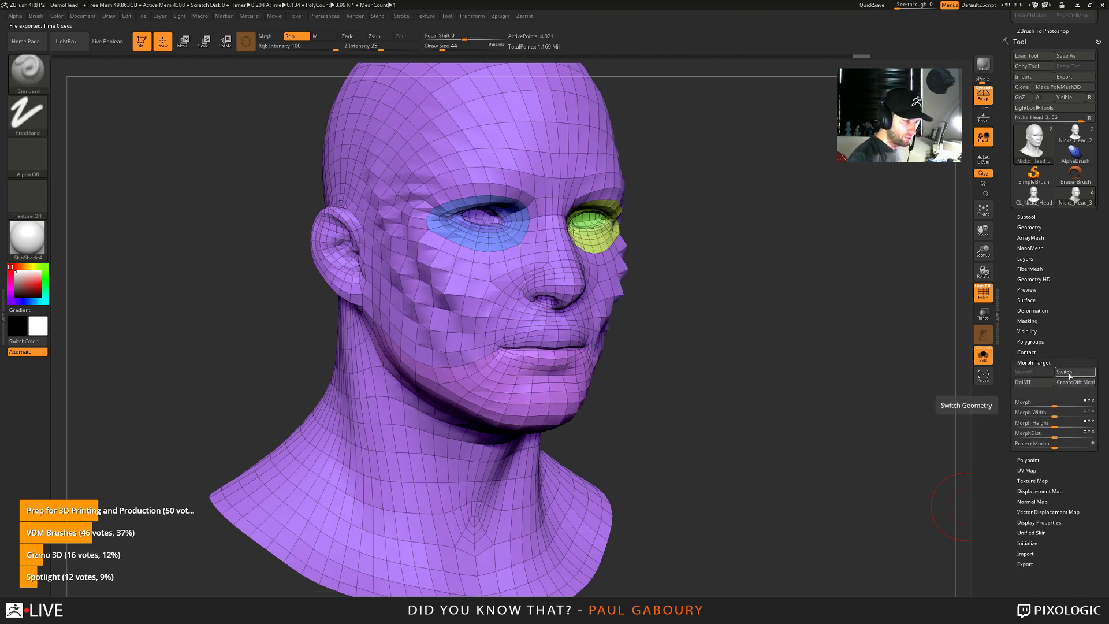
pyautogui.click(1070, 376)
pyautogui.click(1071, 375)
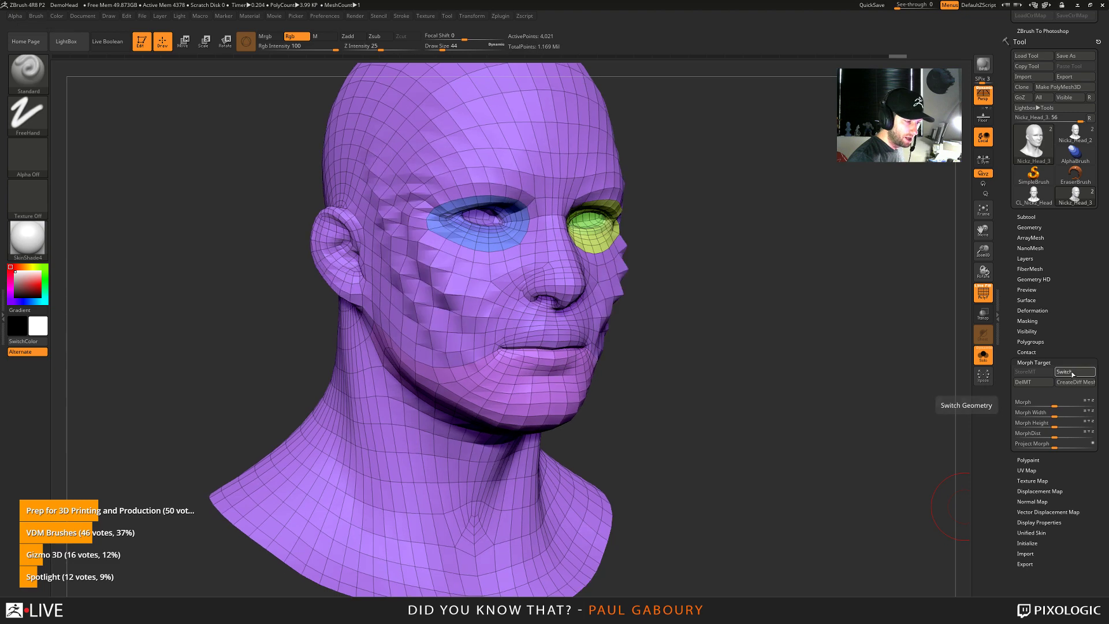
pyautogui.click(1072, 374)
pyautogui.click(1071, 375)
pyautogui.click(1070, 375)
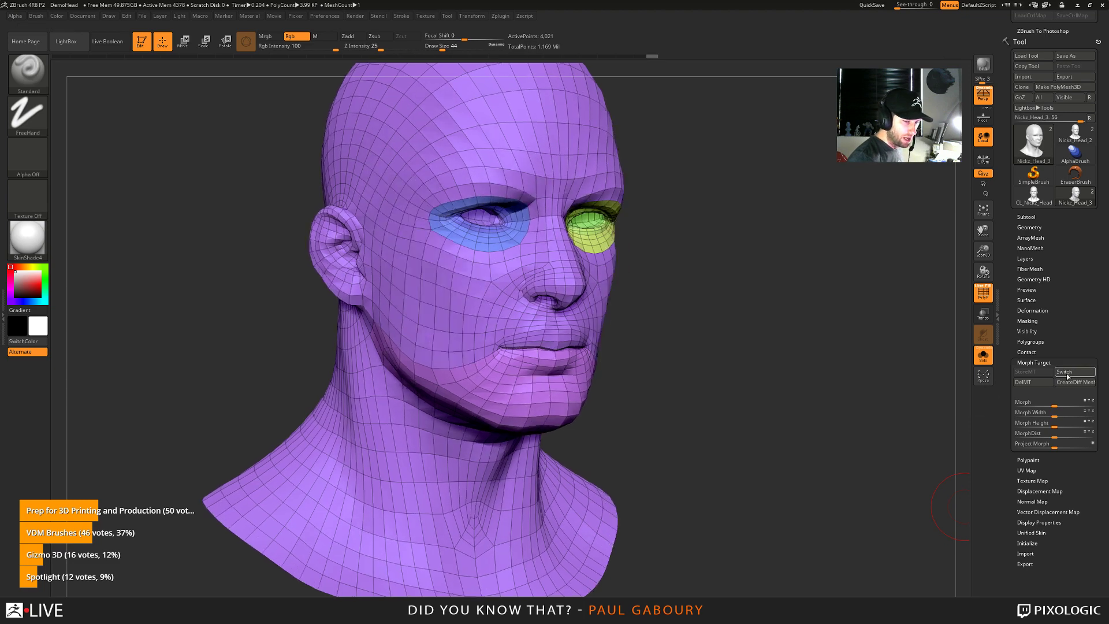
# Hide the head's polyframe, expose its Geometry and Geometry HD settings, and switch the morph target to the sculpted shape
pyautogui.keyDown('ctrl'); pyautogui.moveTo(750, 455); pyautogui.dragTo(726, 463, button='right'); pyautogui.keyUp('ctrl')
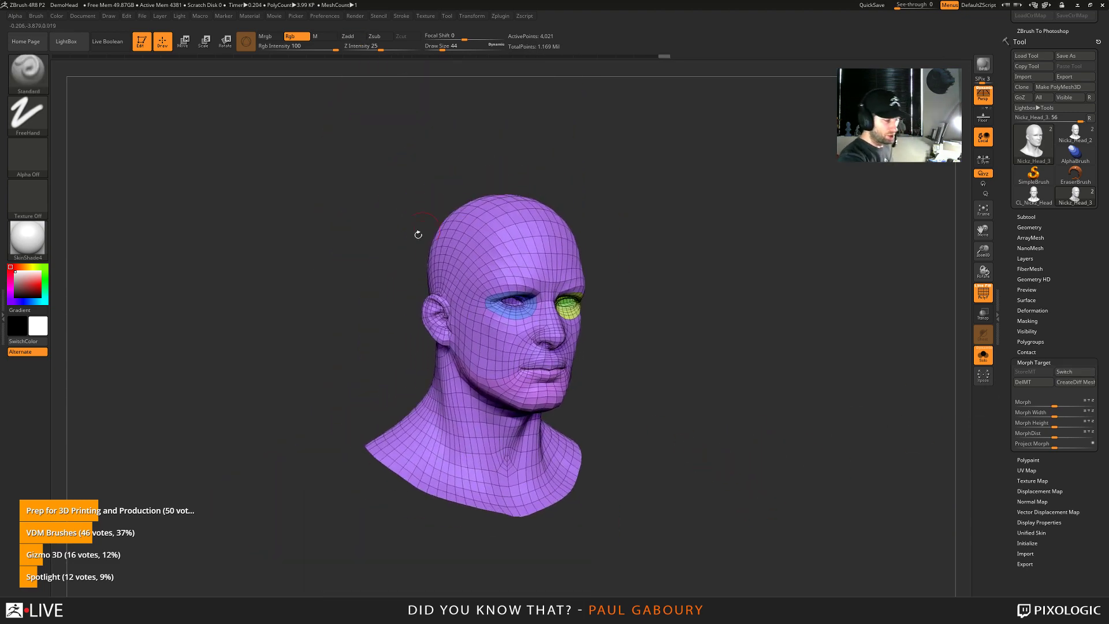
pyautogui.moveTo(666, 516); pyautogui.dragTo(660, 466)
pyautogui.hotkey('shift', 'f')
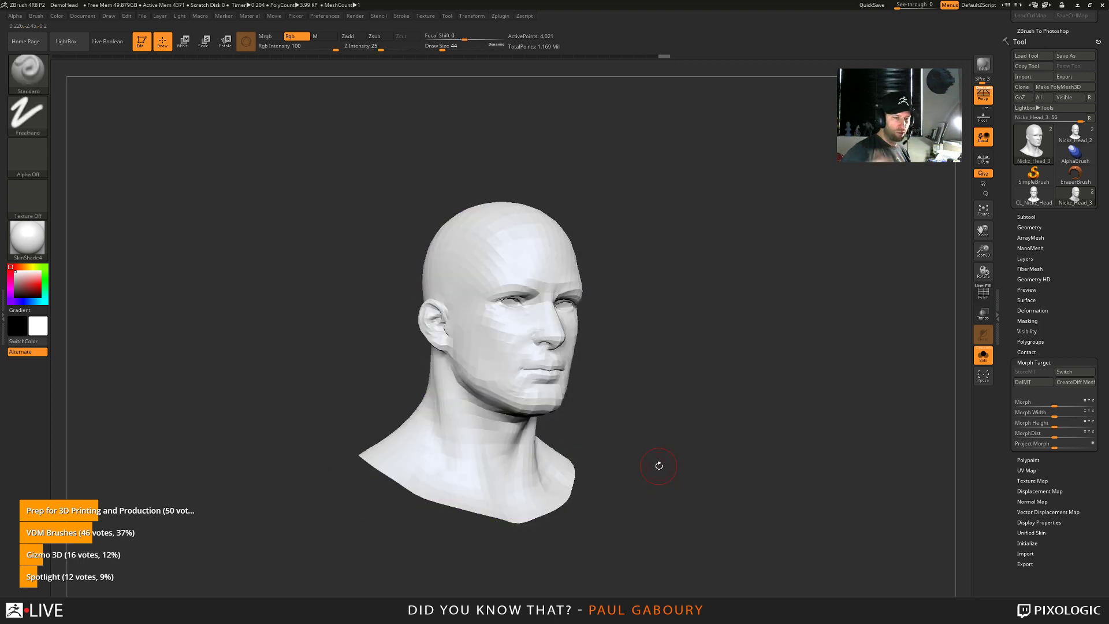
pyautogui.click(1034, 227)
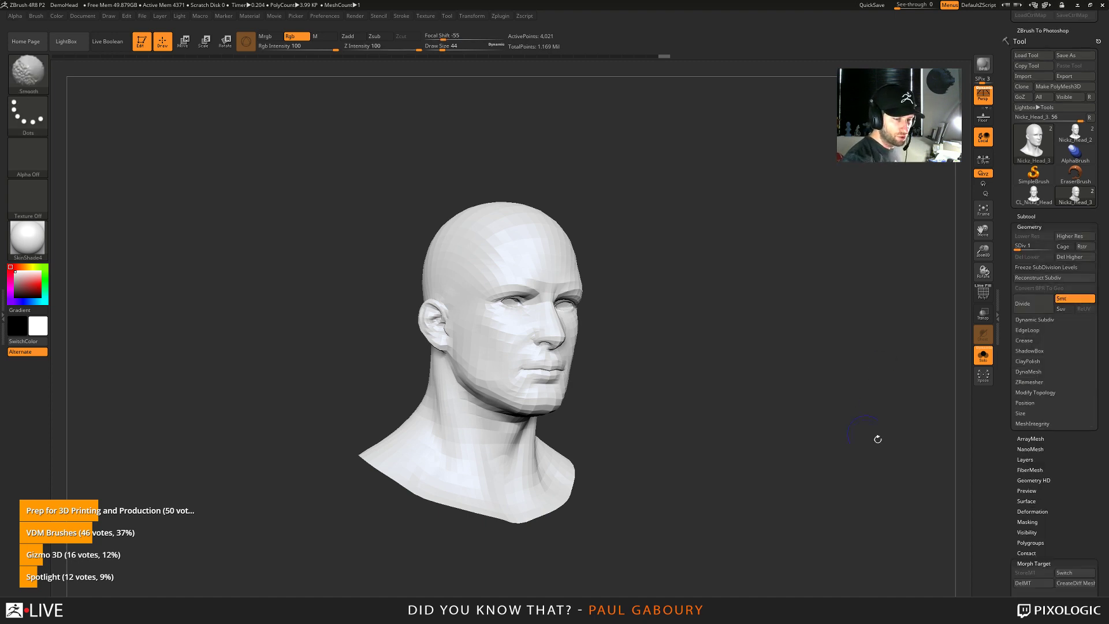
pyautogui.moveTo(1059, 440); pyautogui.dragTo(1083, 373)
pyautogui.click(1075, 429)
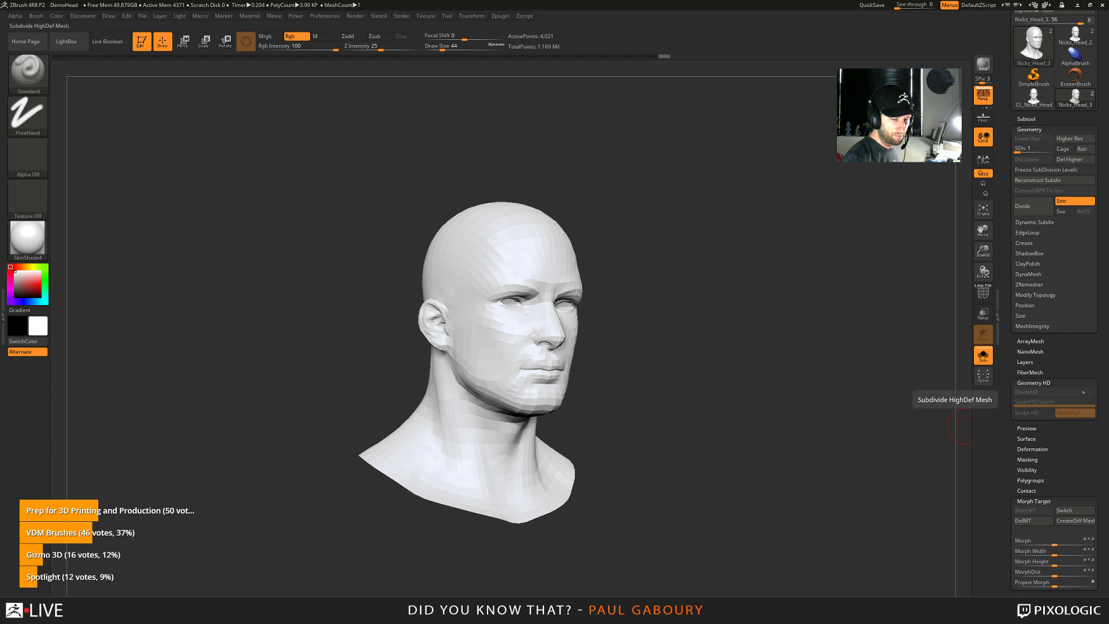
pyautogui.click(1068, 512)
# Raise the head to subdivision level 5 and divide it with DivideHD up to SculptHD Subdiv 3
pyautogui.press('d')
pyautogui.press('d')
pyautogui.press('d')
pyautogui.press('d')
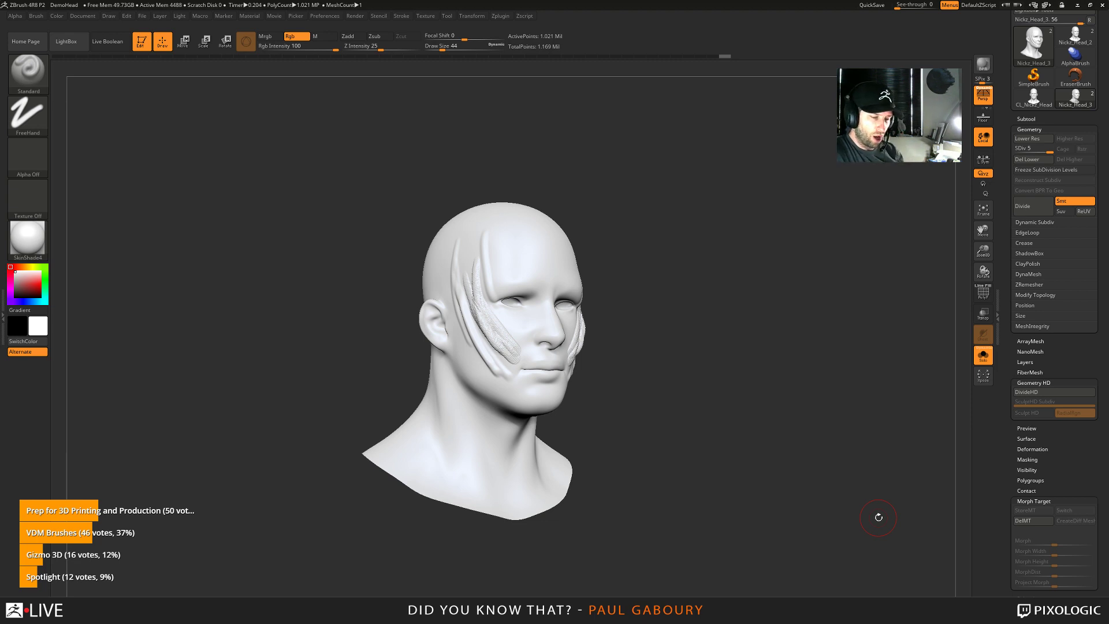
pyautogui.click(1049, 389)
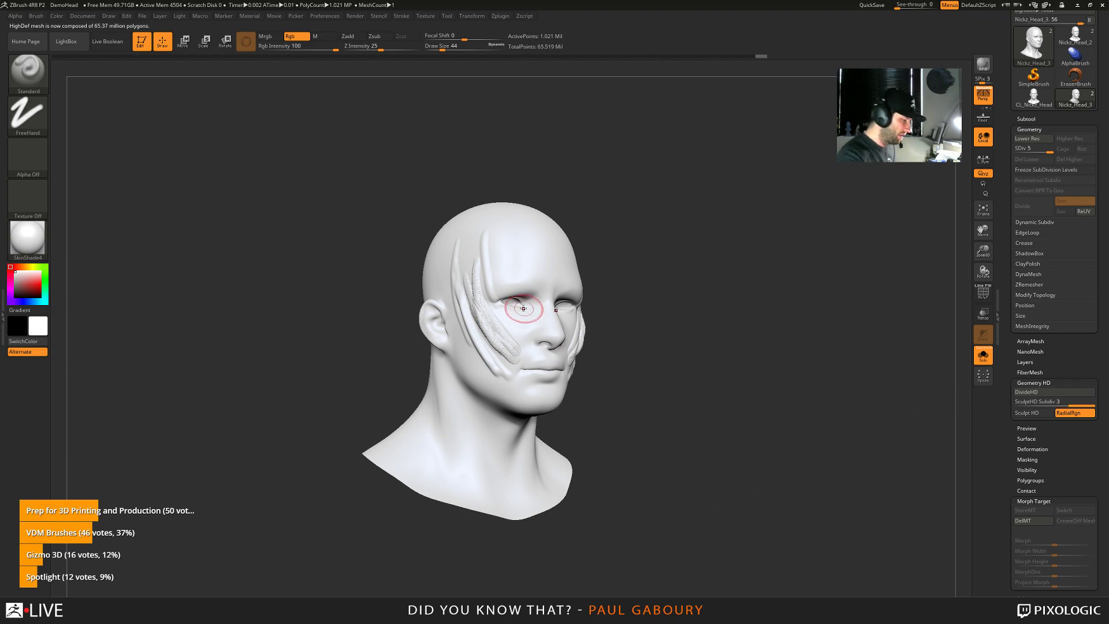
# Display the polyframe on the HD head in a close view around the eyes
pyautogui.scroll(3, 537, 338)
pyautogui.hotkey('shift', 'f')
pyautogui.keyDown('ctrl'); pyautogui.moveTo(526, 304); pyautogui.dragTo(537, 346, button='right'); pyautogui.keyUp('ctrl')
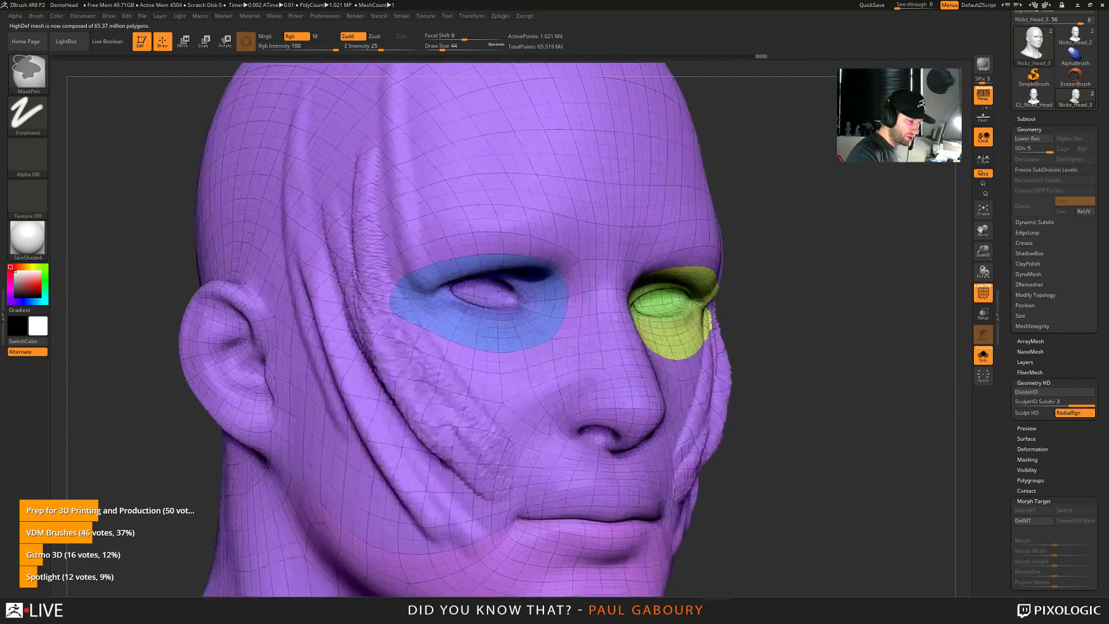
# Try to isolate the blue polygroup around the eye with the SelectLasso brush
pyautogui.keyDown('ctrl'); pyautogui.keyDown('shift'); pyautogui.moveTo(731, 437); pyautogui.dragTo(729, 381); pyautogui.keyUp('shift'); pyautogui.keyUp('ctrl')
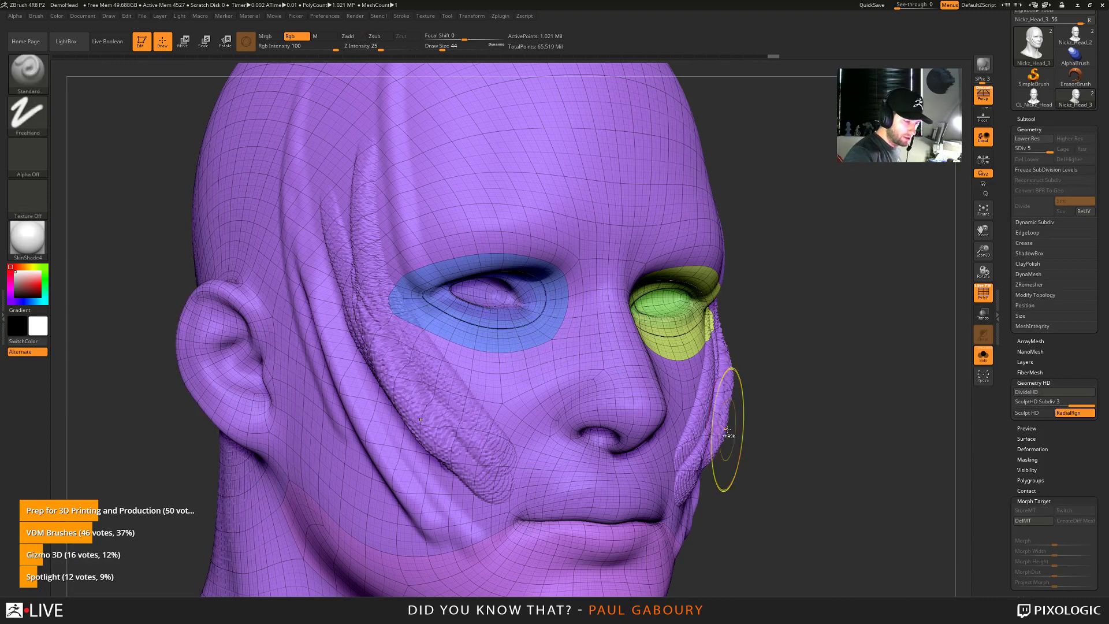
pyautogui.keyDown('ctrl'); pyautogui.keyDown('shift'); pyautogui.click(546, 300); pyautogui.keyUp('shift'); pyautogui.keyUp('ctrl')
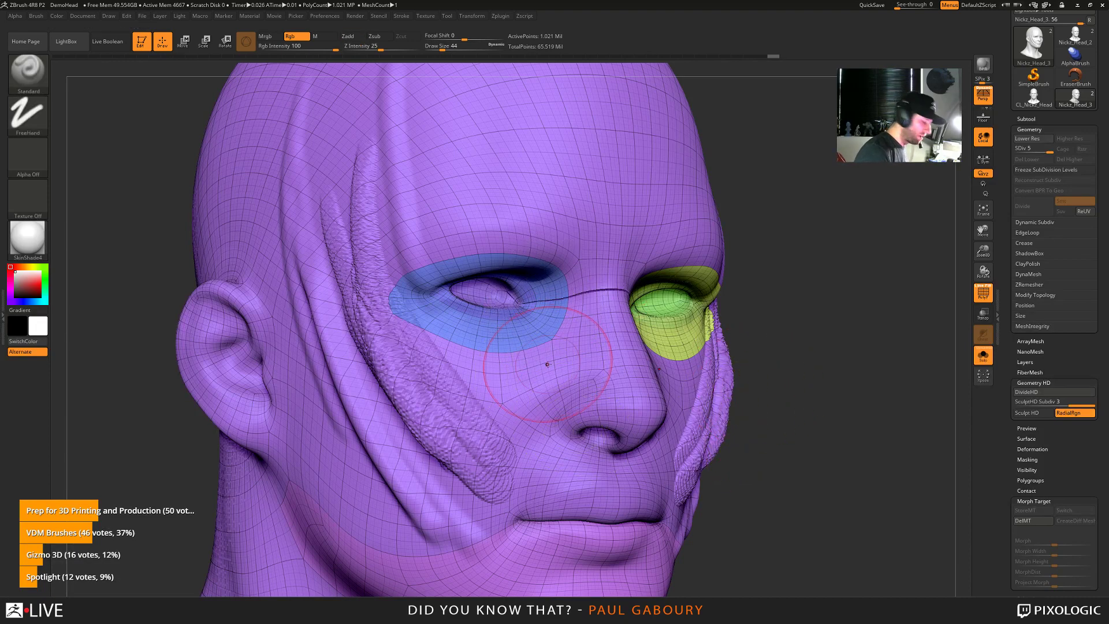
pyautogui.hotkey('ctrl', 'z')
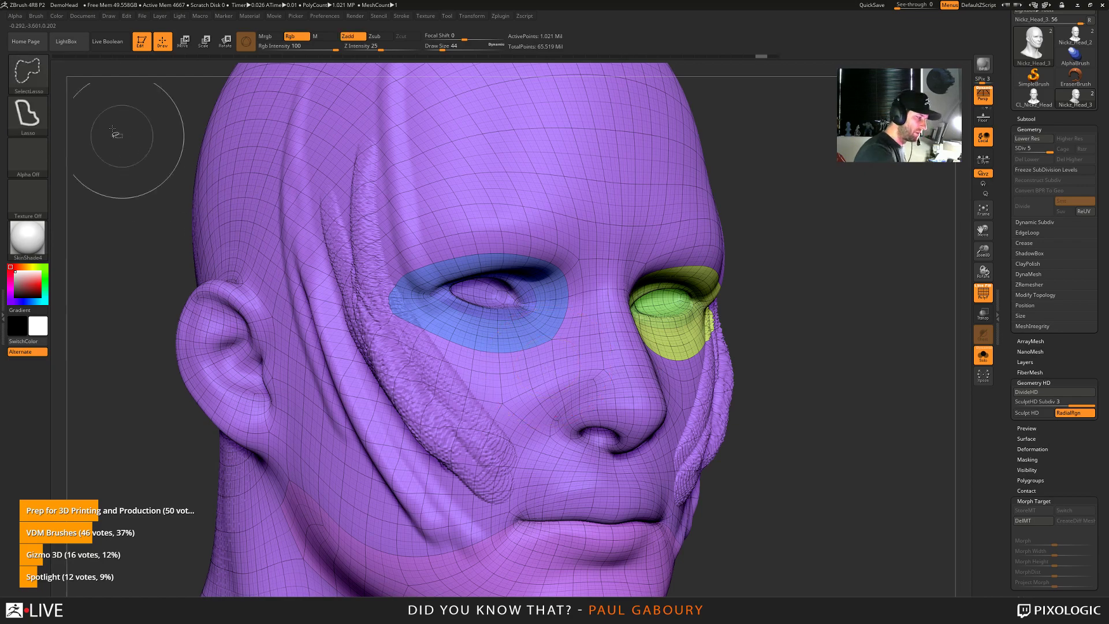
# Isolate the blue polygroup around the eye using the SelectRect brush
pyautogui.keyDown('ctrl'); pyautogui.keyDown('shift'); pyautogui.click(28, 72); pyautogui.keyUp('shift'); pyautogui.keyUp('ctrl')
pyautogui.keyDown('ctrl'); pyautogui.keyDown('shift'); pyautogui.click(330, 119); pyautogui.keyUp('shift'); pyautogui.keyUp('ctrl')
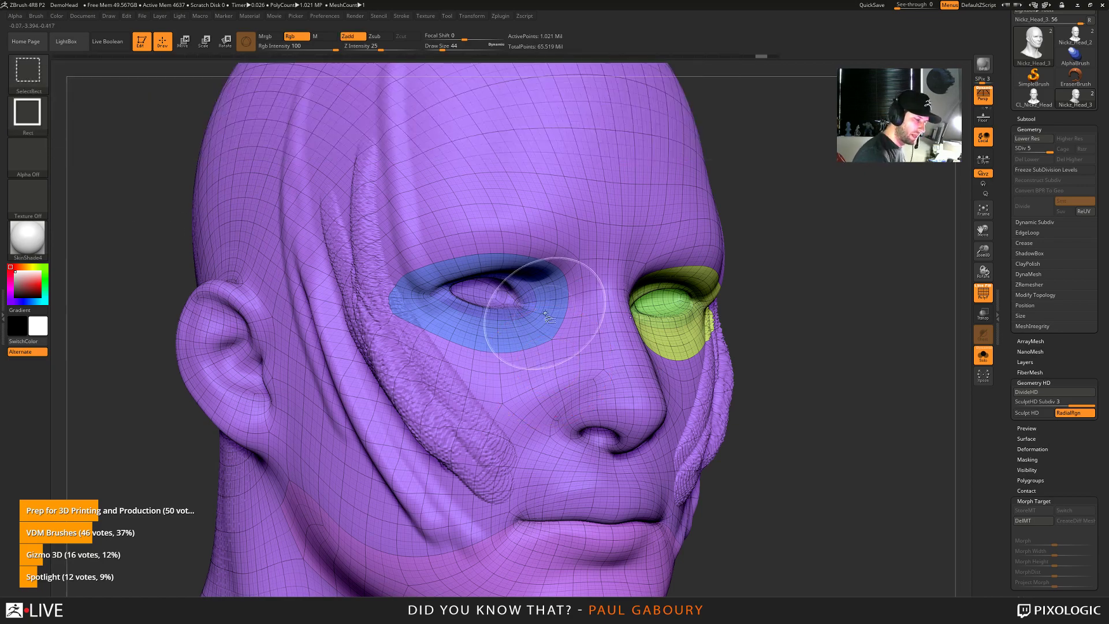
pyautogui.keyDown('ctrl'); pyautogui.keyDown('shift'); pyautogui.click(548, 315); pyautogui.keyUp('shift'); pyautogui.keyUp('ctrl')
pyautogui.press('f')
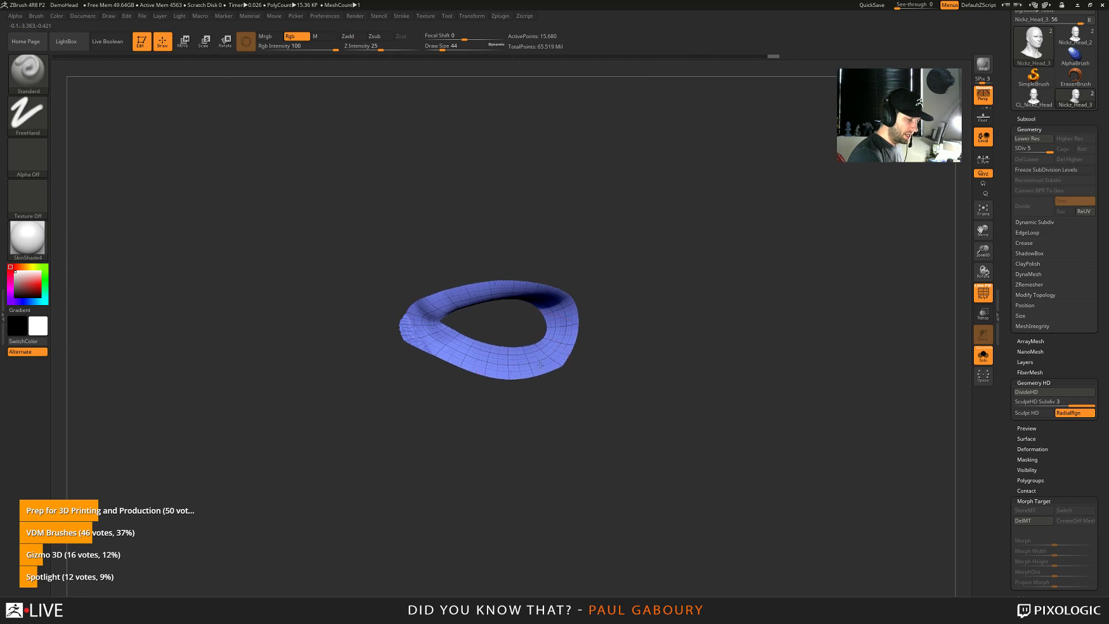
# Start HD sculpting on the isolated eye region with the polyframe hidden and a draw size of 6
pyautogui.press('a')
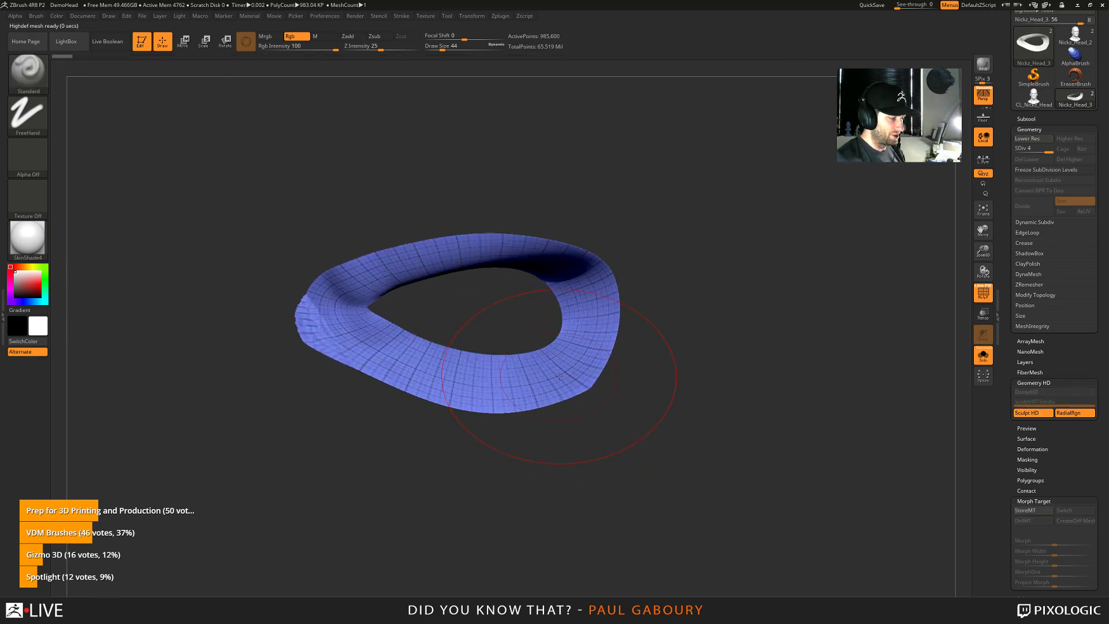
pyautogui.hotkey('shift', 'f')
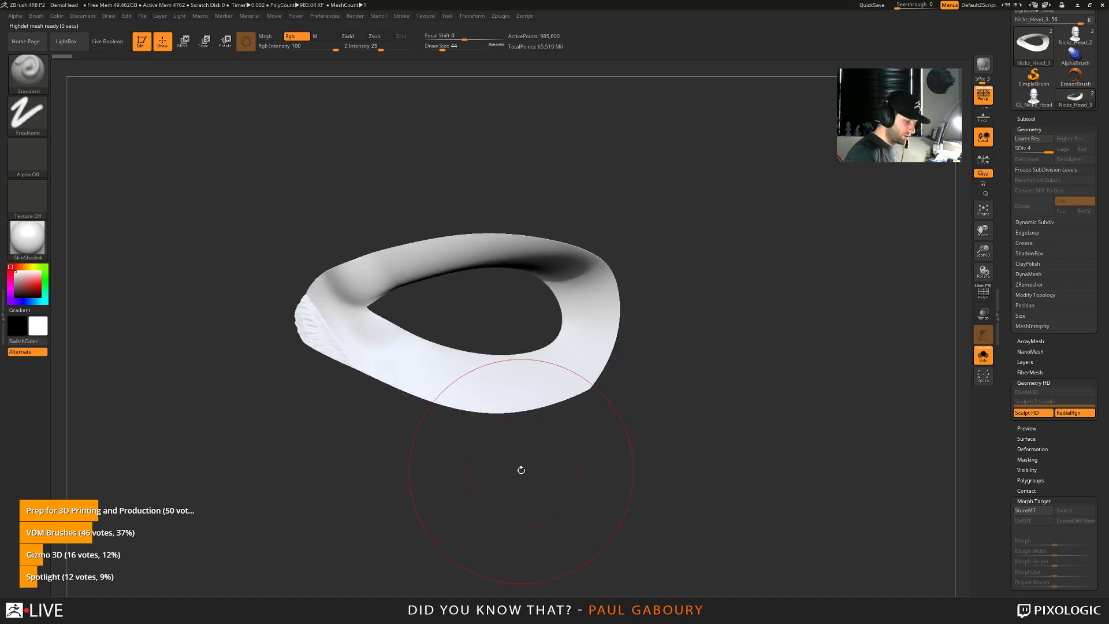
pyautogui.press('s')
pyautogui.moveTo(520, 469); pyautogui.dragTo(502, 465)
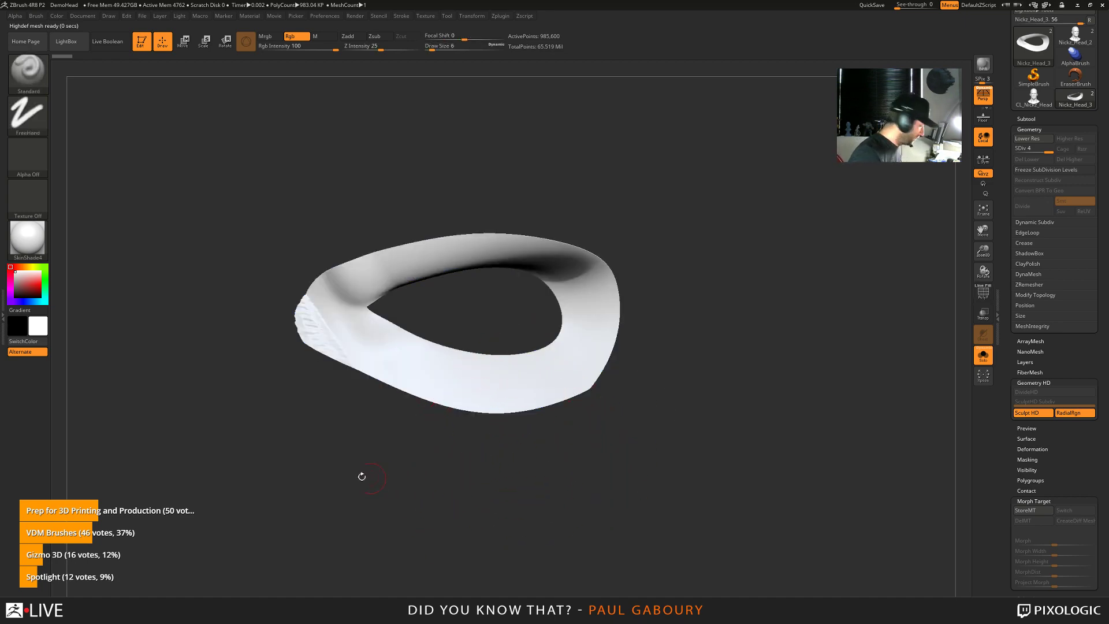
# Give the Standard brush the DragRect stroke and the star alpha, and stamp a star on the band below the eye opening
pyautogui.click(28, 70)
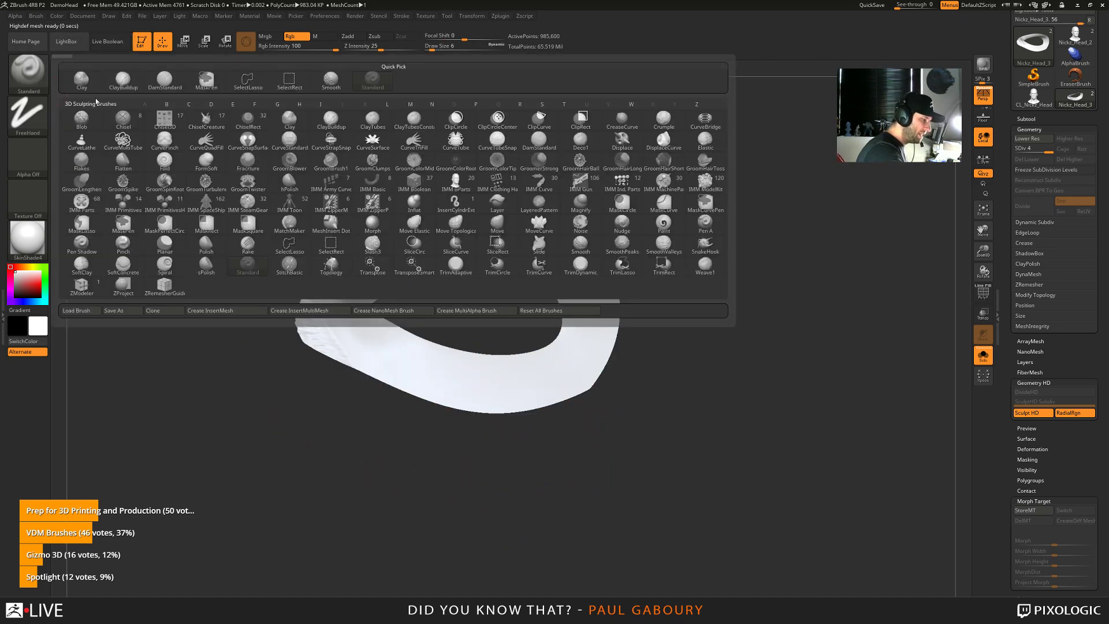
pyautogui.click(28, 115)
pyautogui.click(122, 121)
pyautogui.click(27, 156)
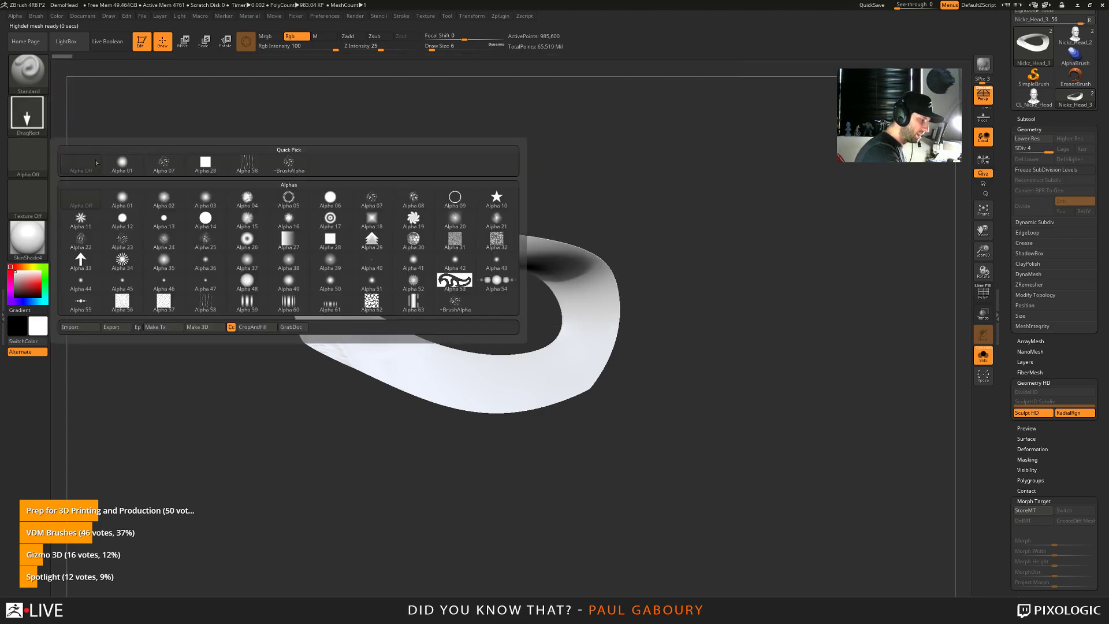
pyautogui.click(496, 202)
pyautogui.press('f')
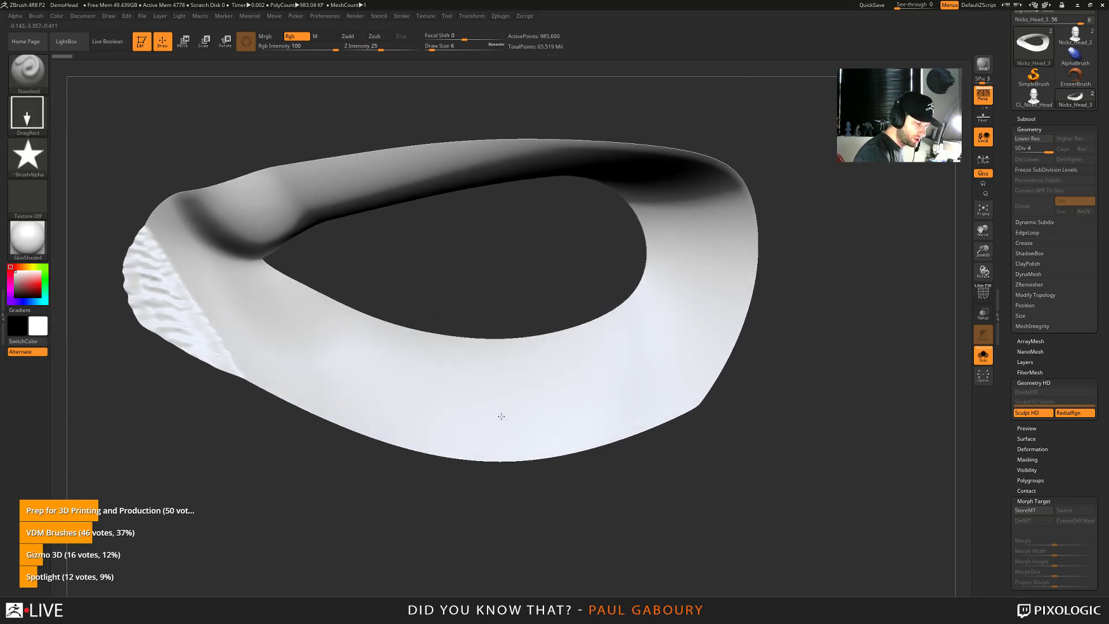
pyautogui.moveTo(513, 429)
pyautogui.mouseDown()
pyautogui.moveTo(508, 391)
pyautogui.moveTo(539, 430)
pyautogui.mouseUp()
# Set the brush to Zadd only with Focal Shift -100 and stamp four more stars along the lower and outer band
pyautogui.click(348, 36)
pyautogui.click(290, 35)
pyautogui.moveTo(455, 33); pyautogui.dragTo(425, 35)
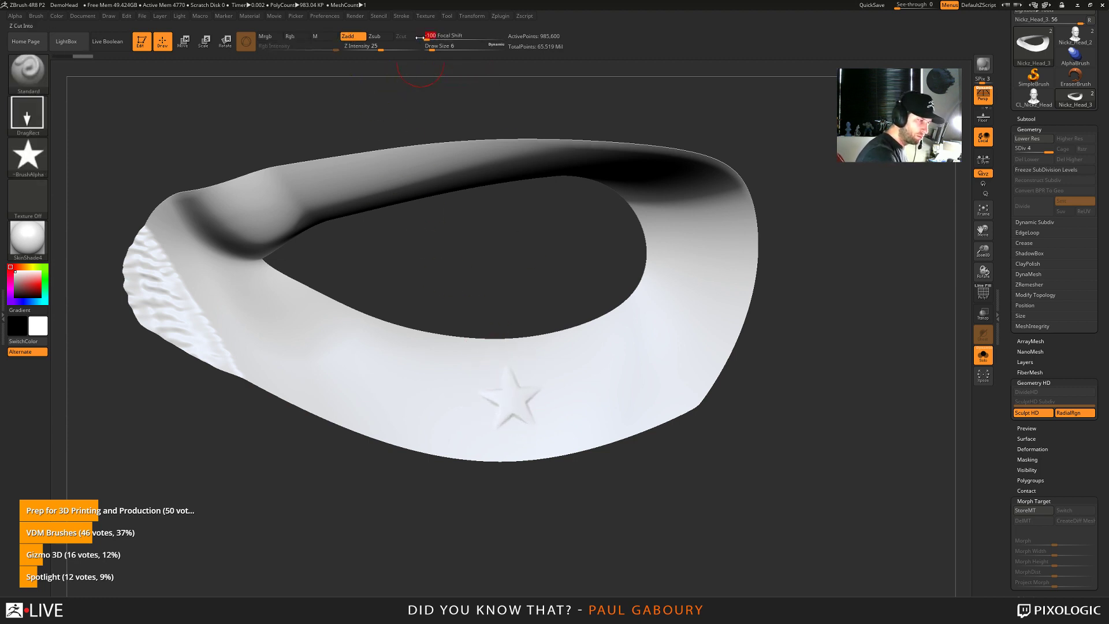
pyautogui.moveTo(603, 378); pyautogui.dragTo(635, 411)
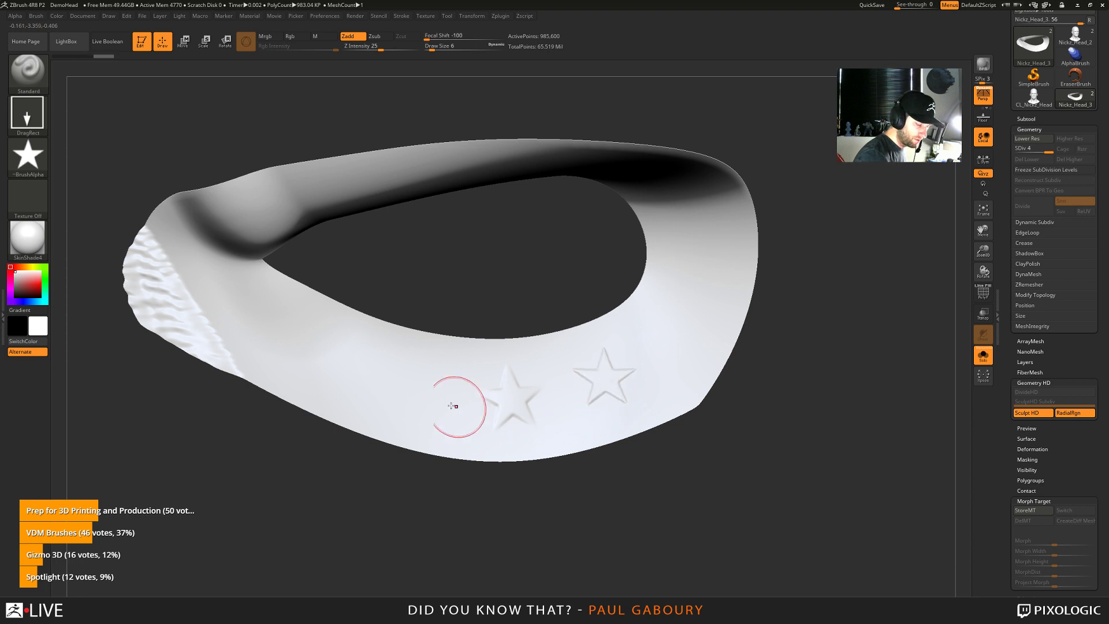
pyautogui.moveTo(386, 372); pyautogui.dragTo(421, 399)
pyautogui.moveTo(294, 337); pyautogui.dragTo(334, 374)
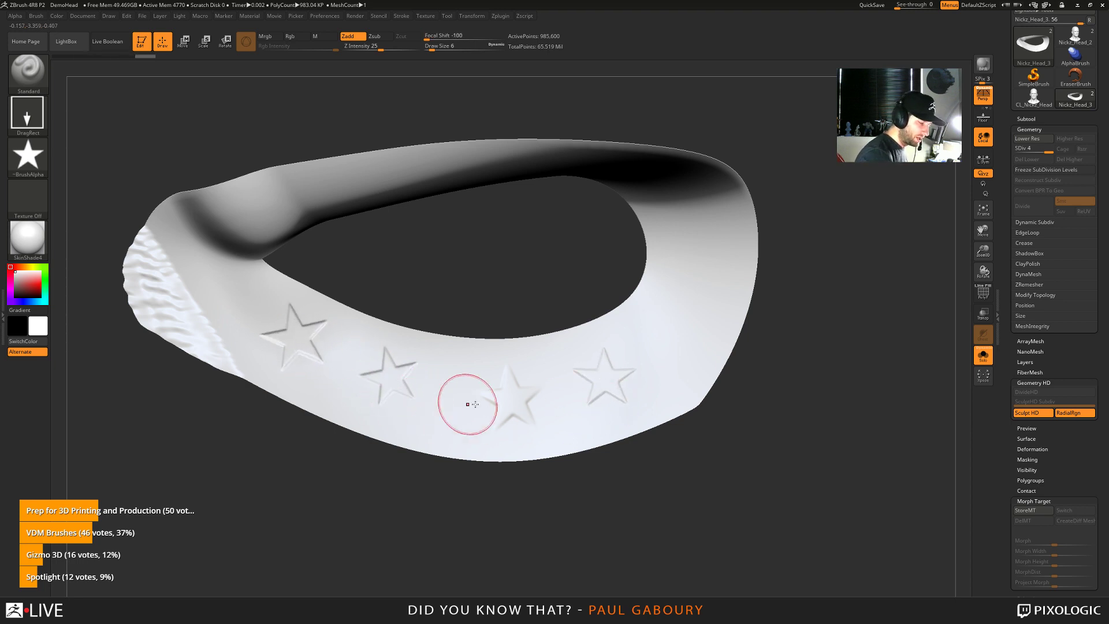
pyautogui.moveTo(677, 317); pyautogui.dragTo(697, 350)
# Use the Spray stroke at draw size 4 to scatter the star alpha over two patches of the eye region's upper band
pyautogui.moveTo(659, 384)
pyautogui.mouseDown()
pyautogui.moveTo(683, 364)
pyautogui.moveTo(485, 330)
pyautogui.mouseUp()
pyautogui.click(30, 120)
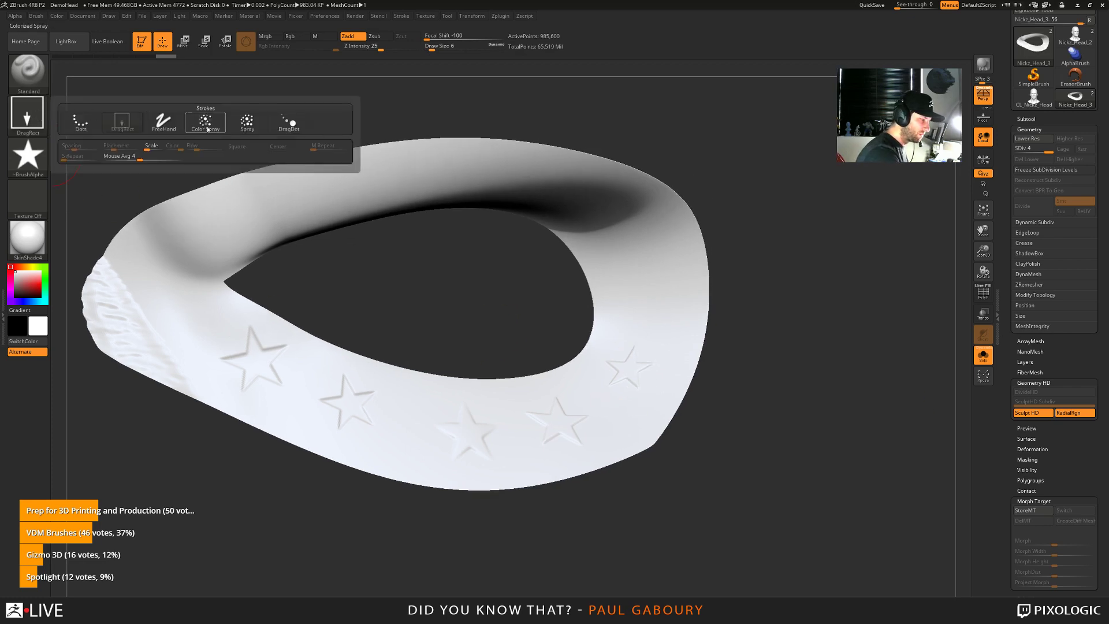
pyautogui.click(248, 123)
pyautogui.moveTo(634, 290); pyautogui.dragTo(644, 283)
pyautogui.keyDown('ctrl'); pyautogui.moveTo(644, 282); pyautogui.dragTo(664, 279, button='right'); pyautogui.keyUp('ctrl')
pyautogui.press('s')
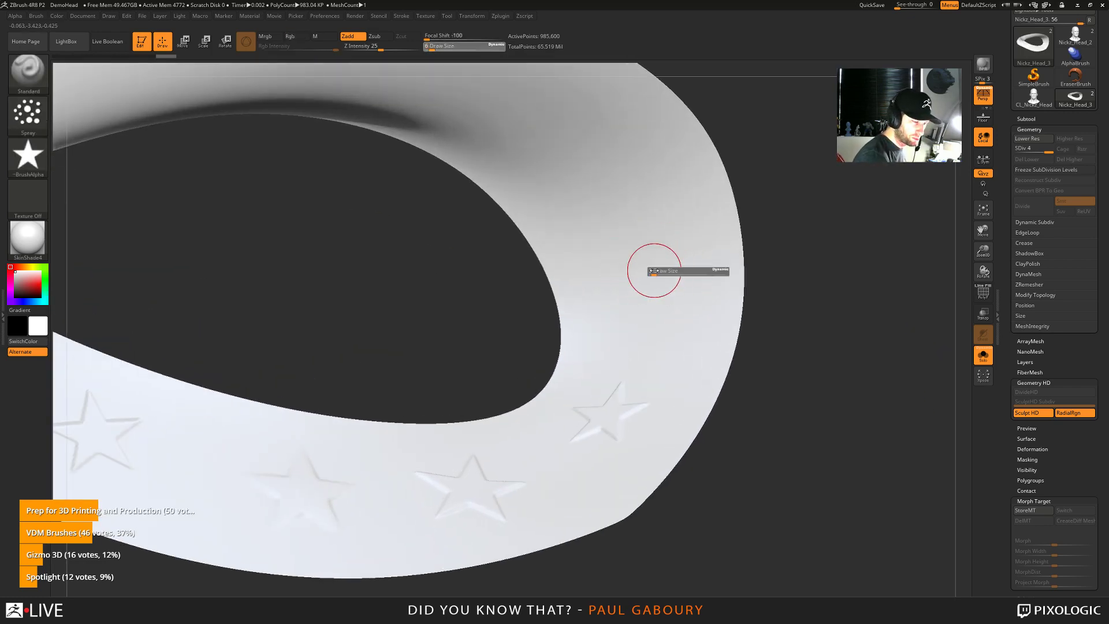
pyautogui.click(653, 270)
pyautogui.moveTo(657, 276); pyautogui.dragTo(587, 154)
pyautogui.moveTo(751, 190); pyautogui.dragTo(690, 372)
pyautogui.moveTo(404, 182); pyautogui.dragTo(598, 231)
# Leave HD sculpting and lower the whole head to subdivision level 1
pyautogui.keyDown('ctrl'); pyautogui.moveTo(681, 441); pyautogui.dragTo(666, 402, button='right'); pyautogui.keyUp('ctrl')
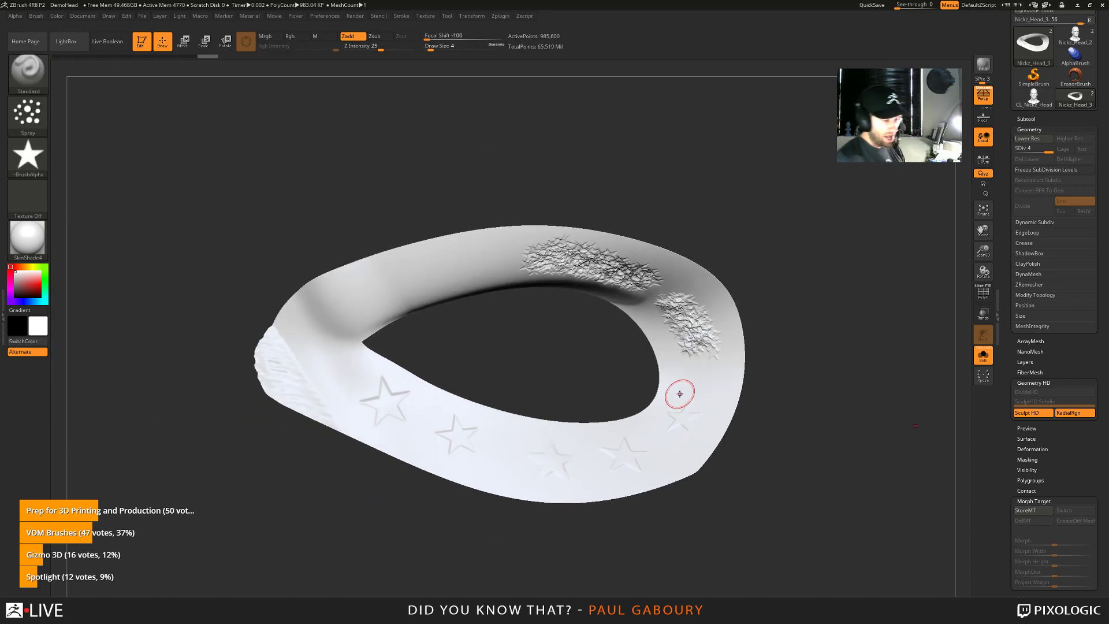
pyautogui.press('a')
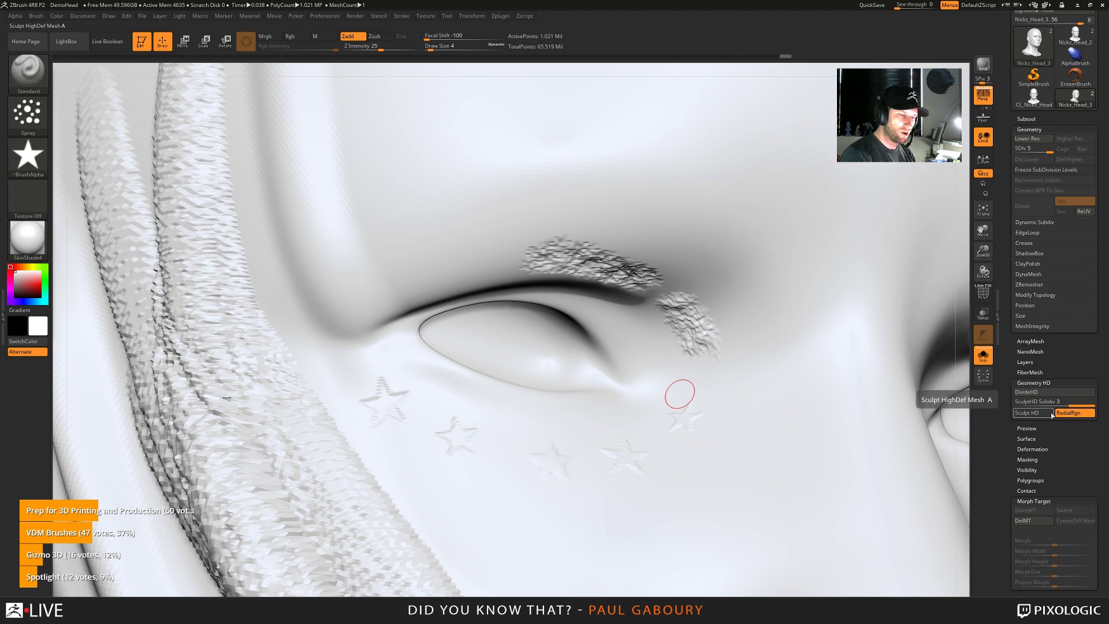
pyautogui.moveTo(1039, 144); pyautogui.dragTo(1031, 152)
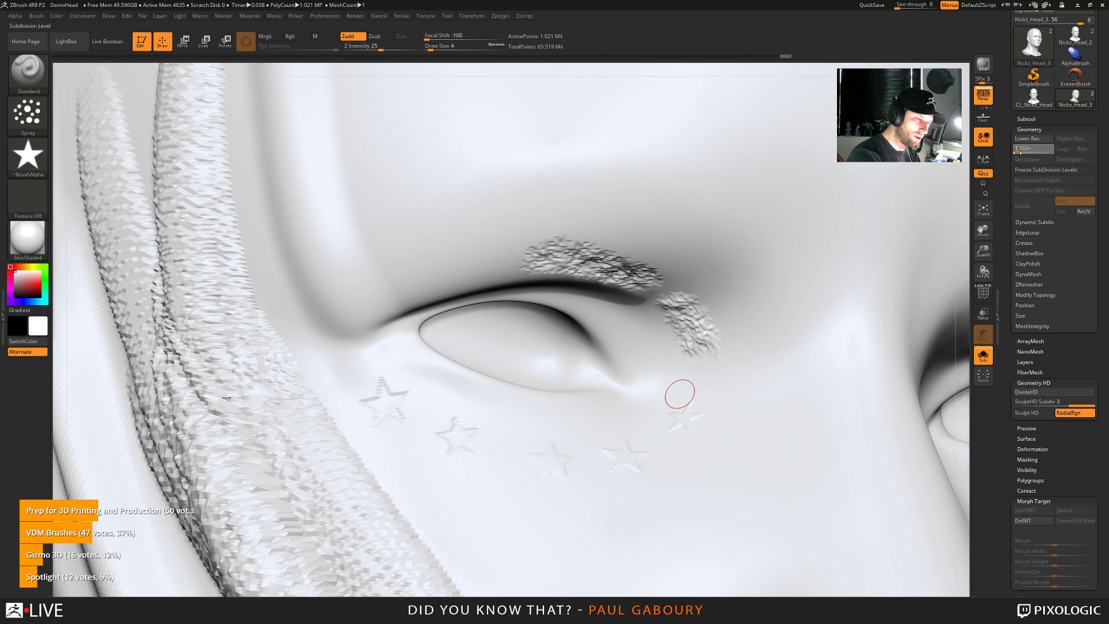
pyautogui.press('ctrl')
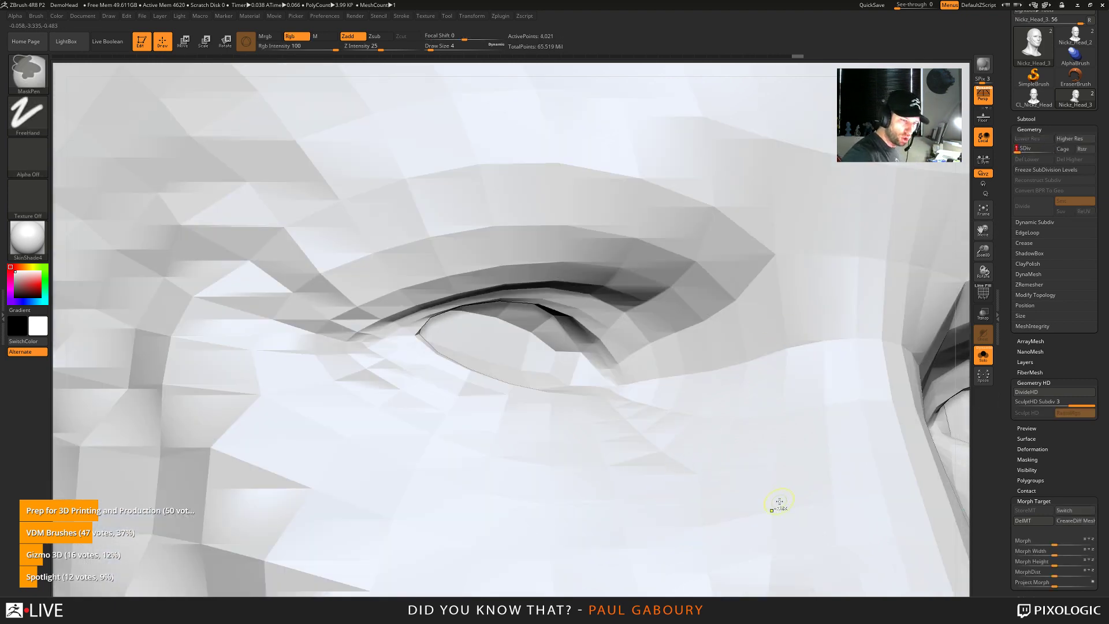
pyautogui.keyDown('ctrl'); pyautogui.moveTo(780, 502); pyautogui.dragTo(396, 191, button='right'); pyautogui.keyUp('ctrl')
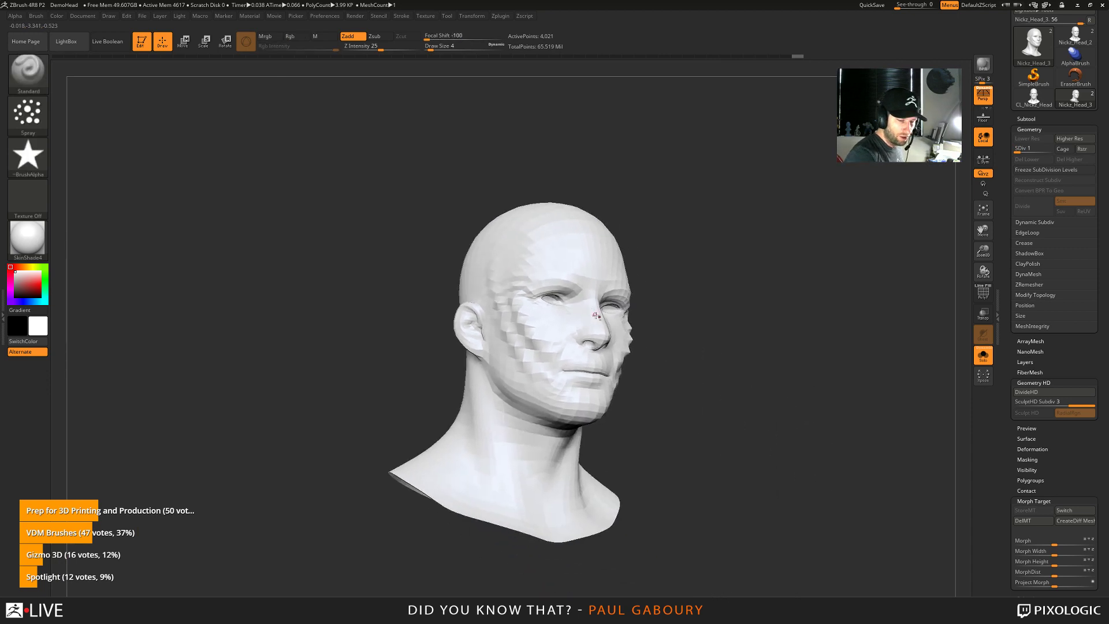
# Switch the head to its stored morph target and view it from the front
pyautogui.click(1070, 520)
pyautogui.keyDown('shift'); pyautogui.moveTo(715, 443); pyautogui.dragTo(678, 449); pyautogui.keyUp('shift')
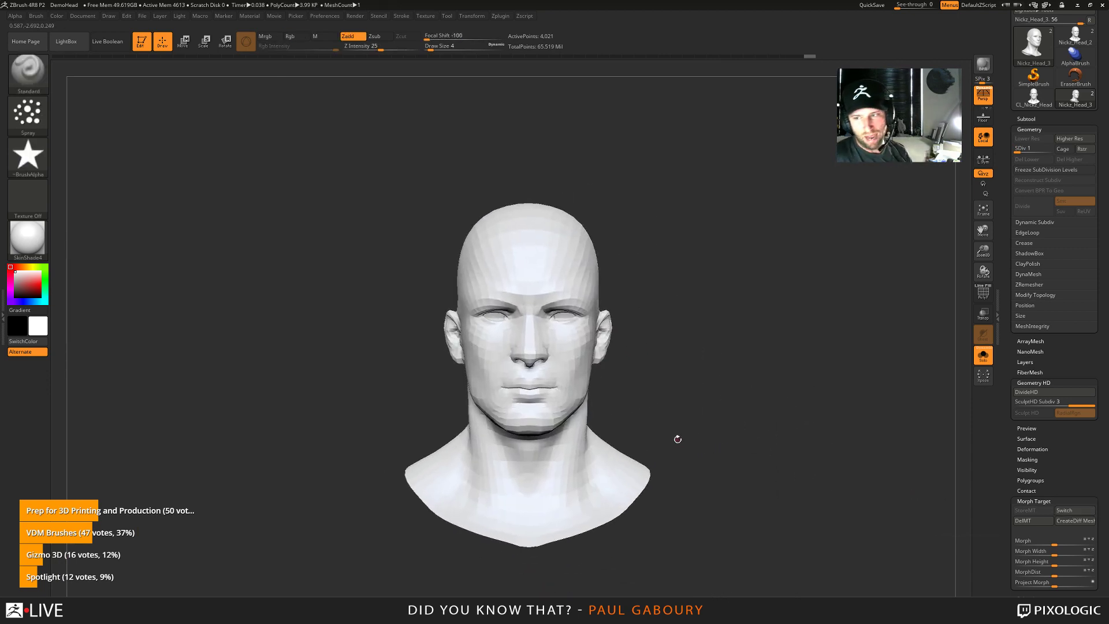
pyautogui.click(1044, 501)
# Create a displacement map for the head, and recreate it with Adaptive enabled
pyautogui.click(1047, 384)
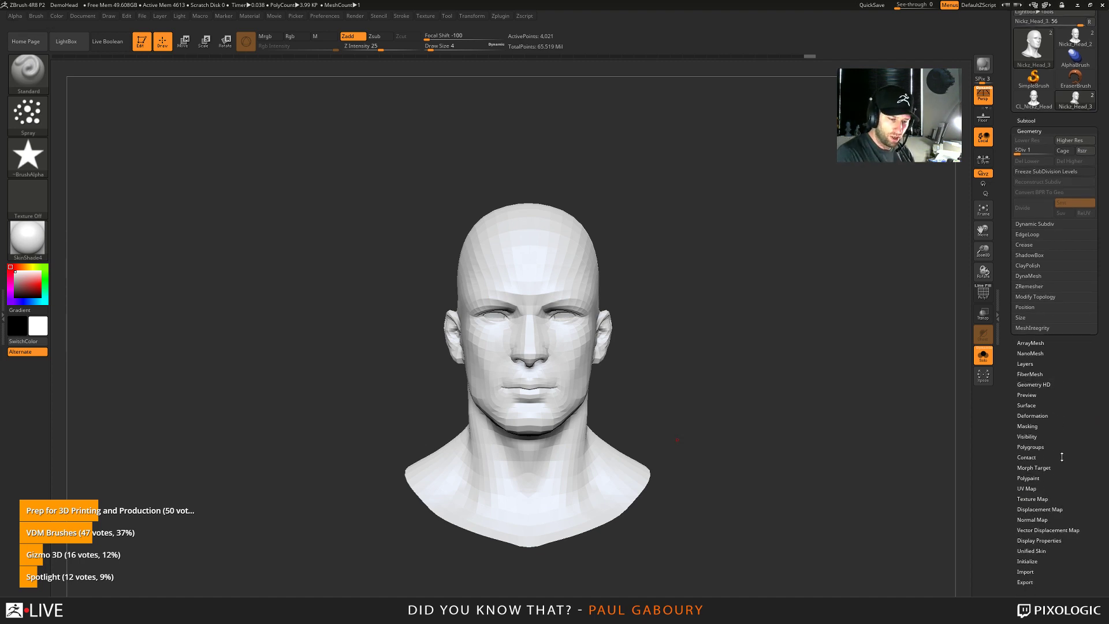
pyautogui.click(1049, 509)
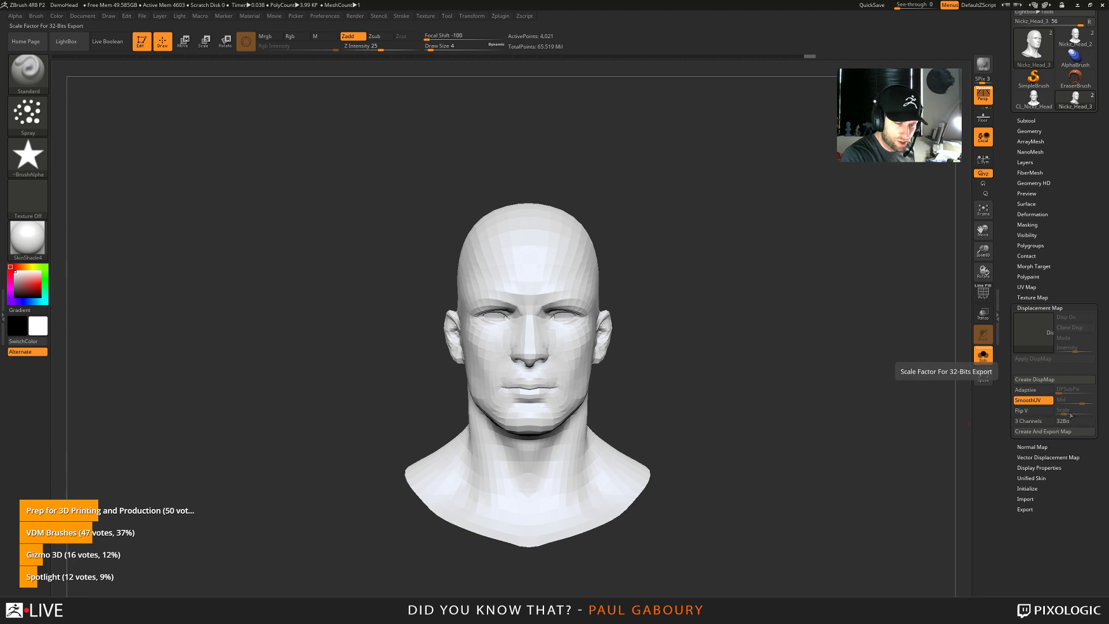
pyautogui.click(1046, 380)
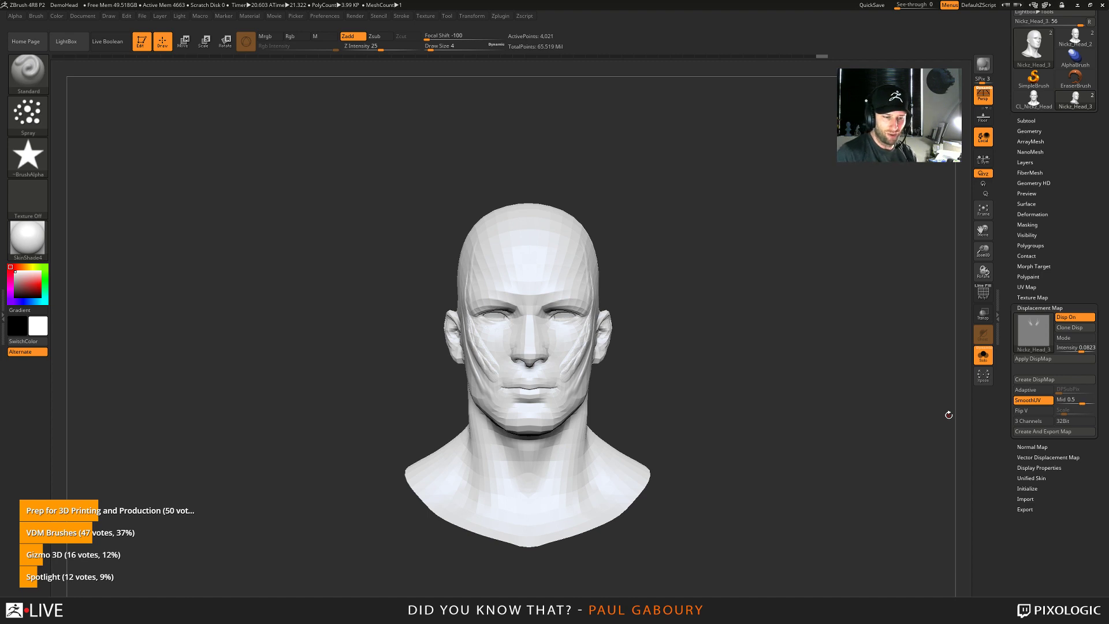
pyautogui.click(1028, 389)
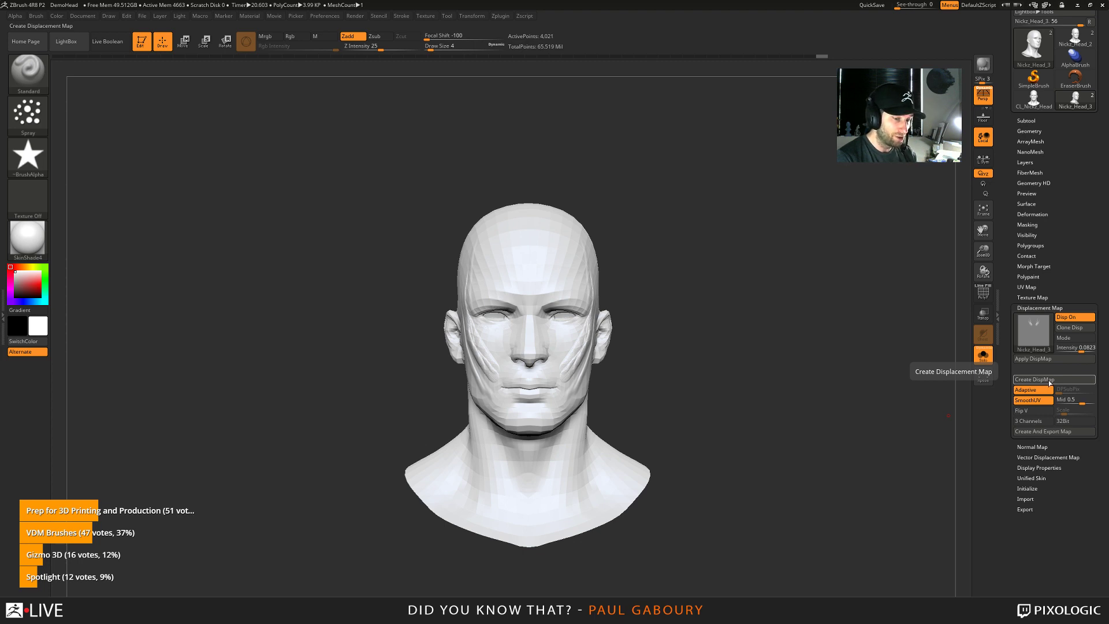
pyautogui.click(1051, 381)
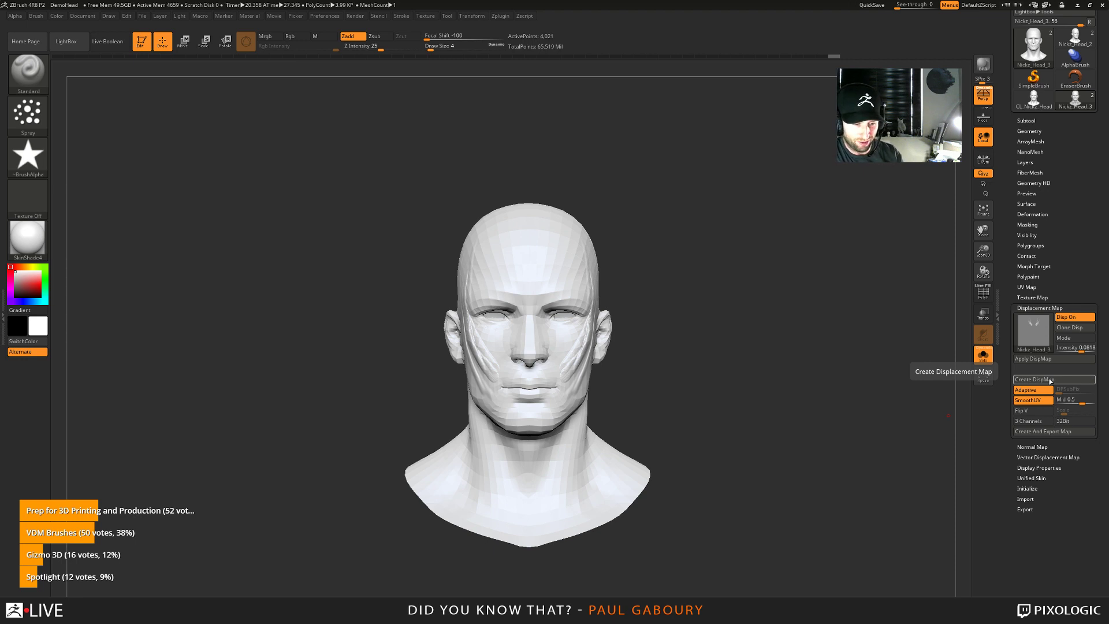
# Clear the displacement map and export a new one with 32Bit, 3 Channels and Flip V enabled, declining the base mesh export
pyautogui.click(1032, 335)
pyautogui.click(758, 369)
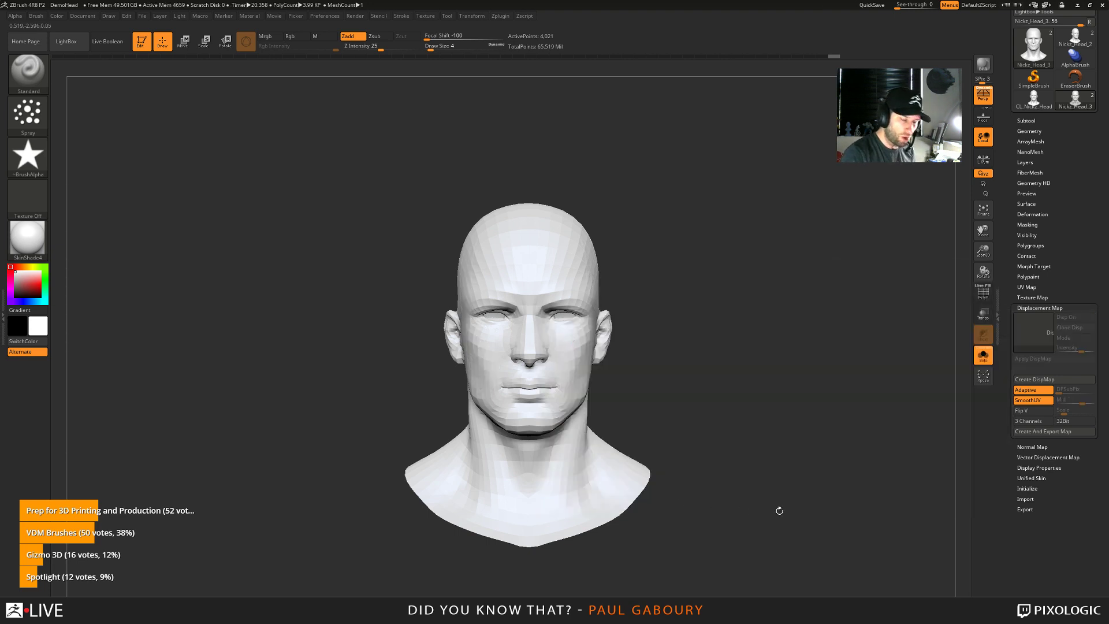
pyautogui.click(1068, 422)
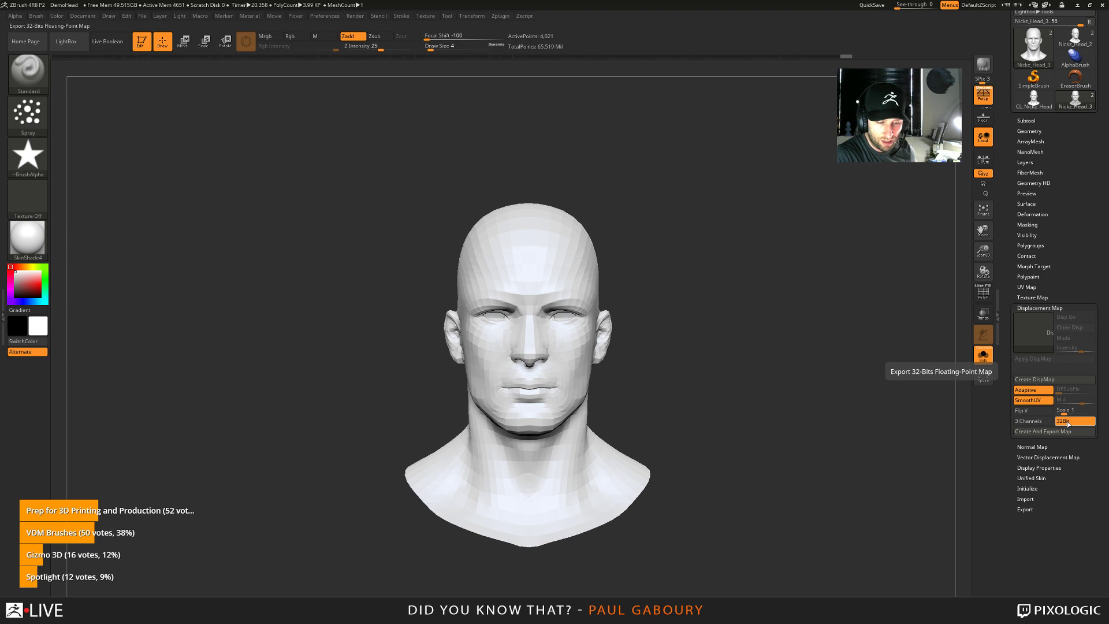
pyautogui.click(1030, 422)
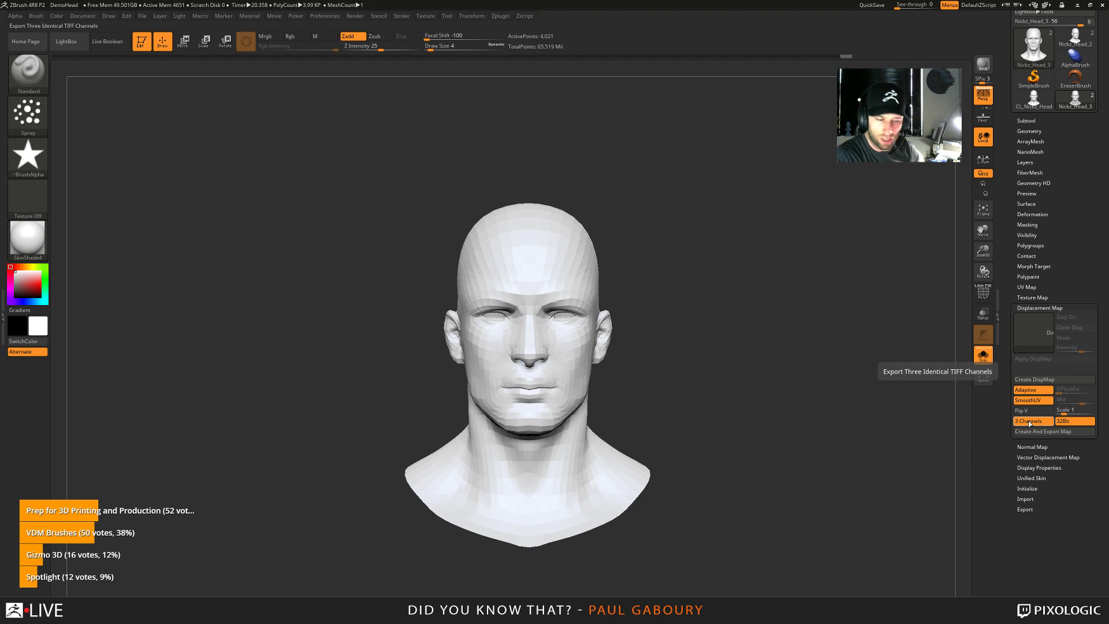
pyautogui.click(1033, 411)
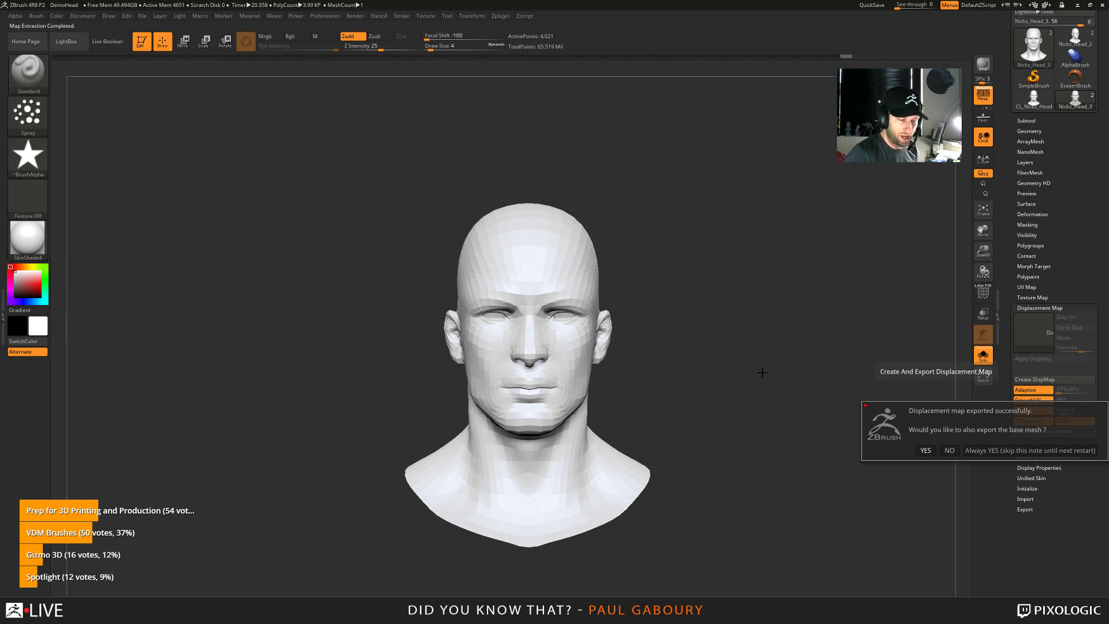
pyautogui.click(947, 451)
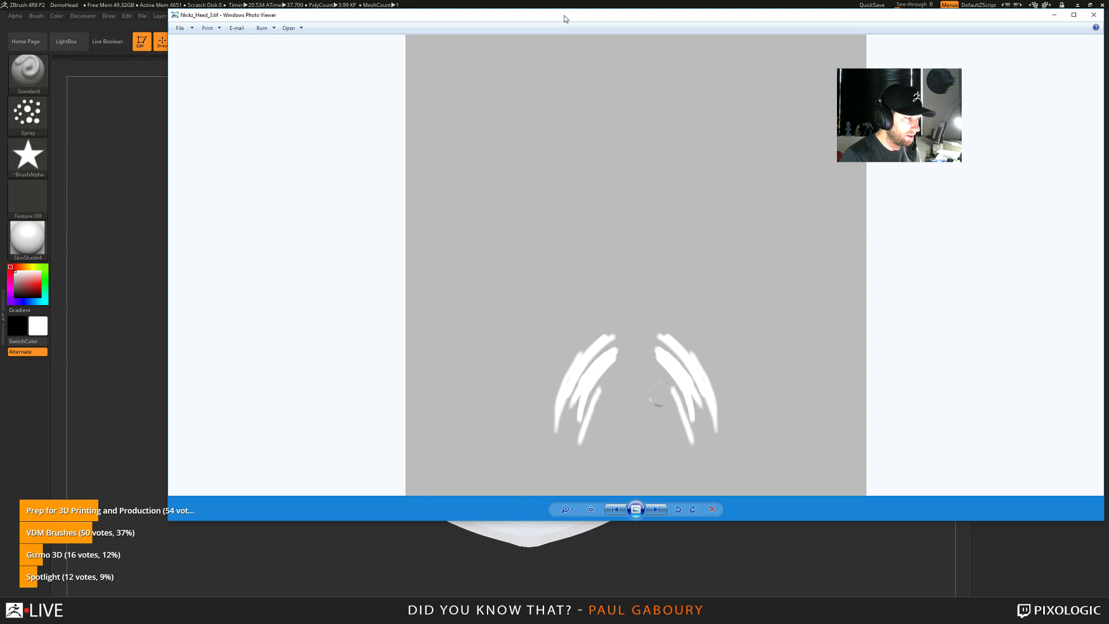
# Examine the HD eye details in the exported displacement map in Windows Photo Viewer, and close the image
pyautogui.moveTo(566, 18); pyautogui.dragTo(530, 24)
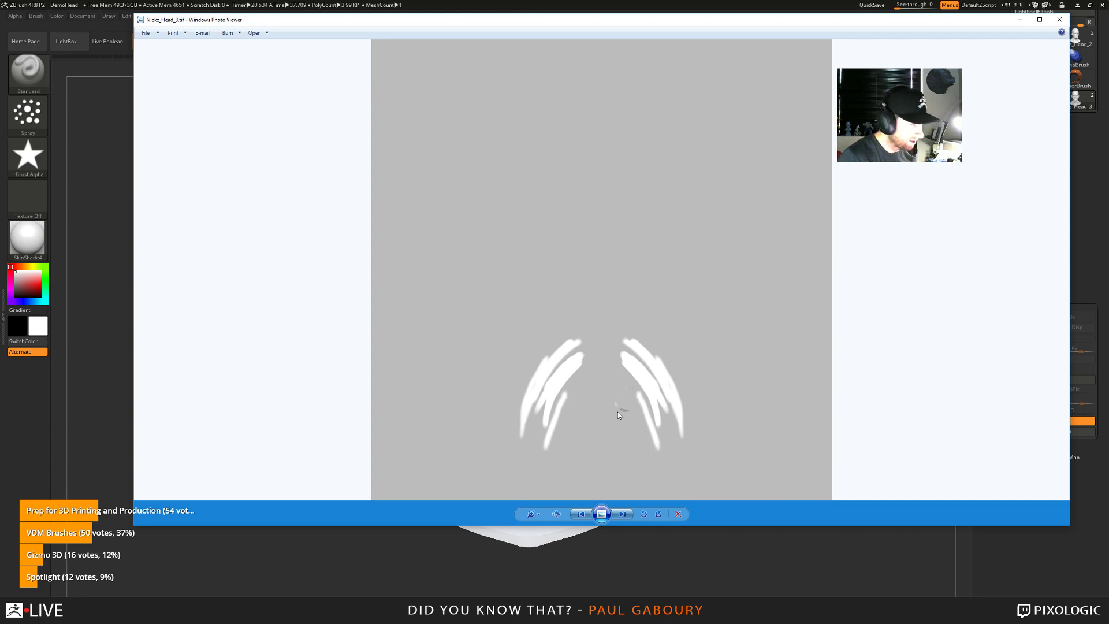
pyautogui.scroll(4, 625, 413)
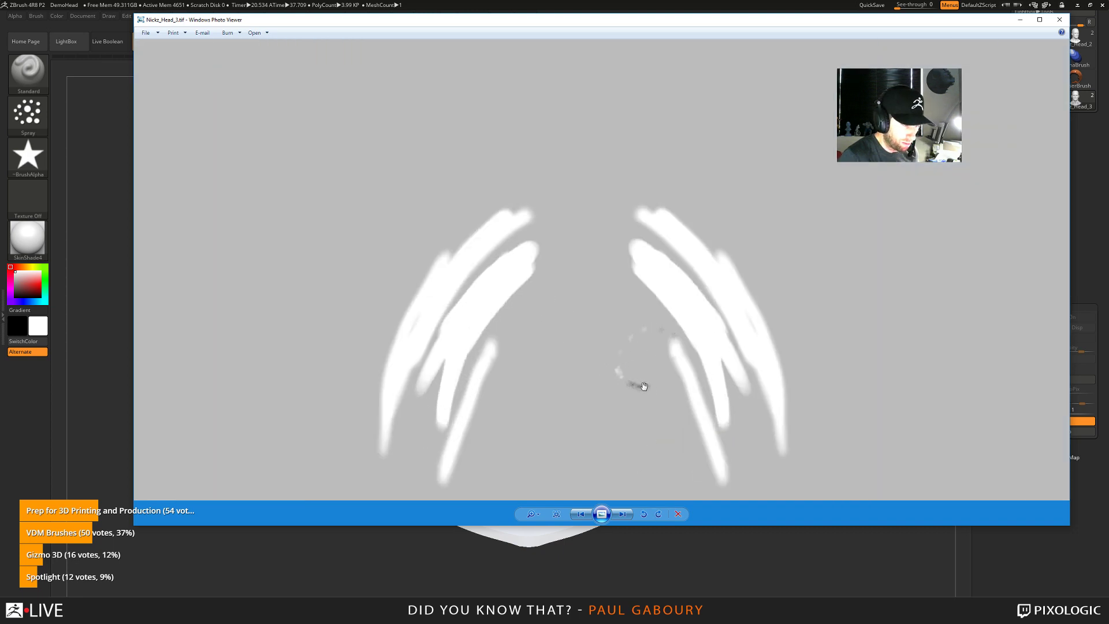
pyautogui.scroll(-1, 642, 384)
pyautogui.scroll(-1, 635, 384)
pyautogui.scroll(2, 651, 397)
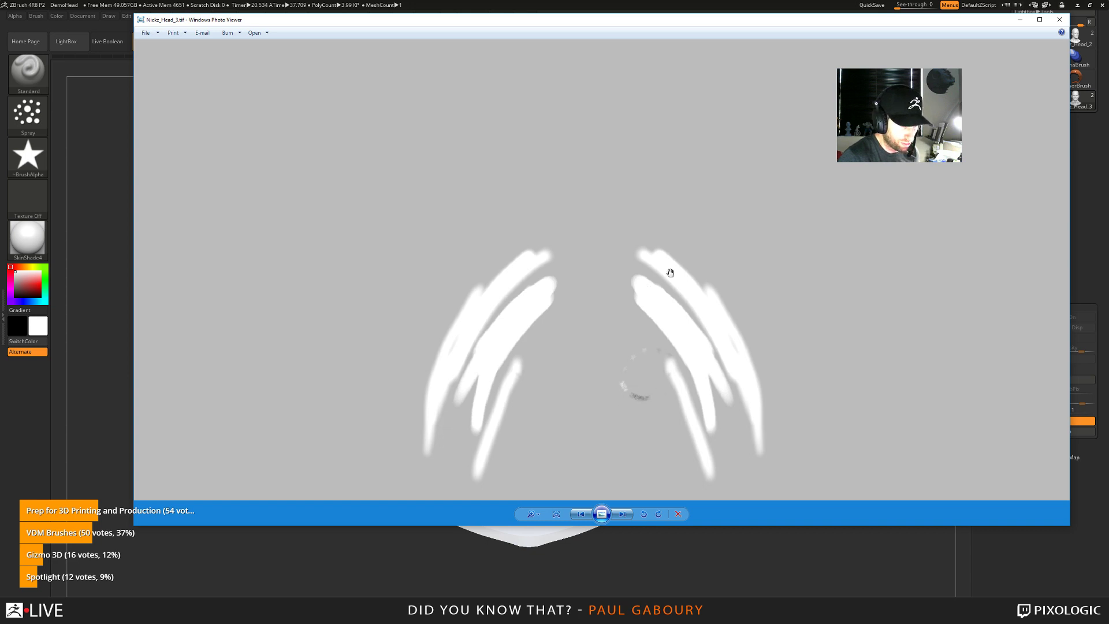
pyautogui.scroll(1, 649, 413)
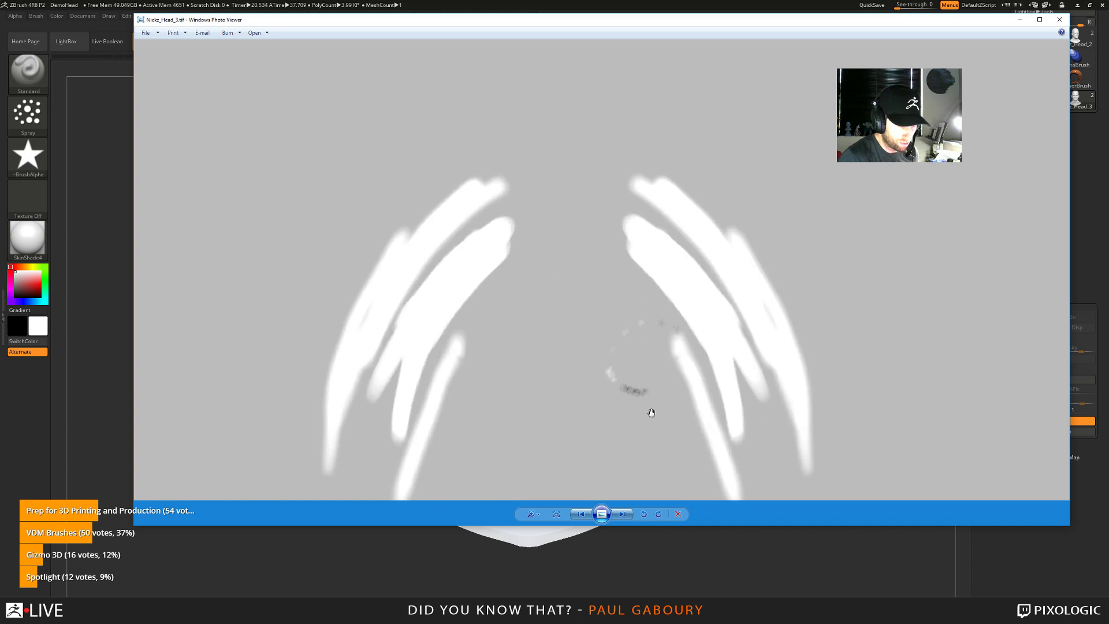
pyautogui.scroll(-3, 651, 412)
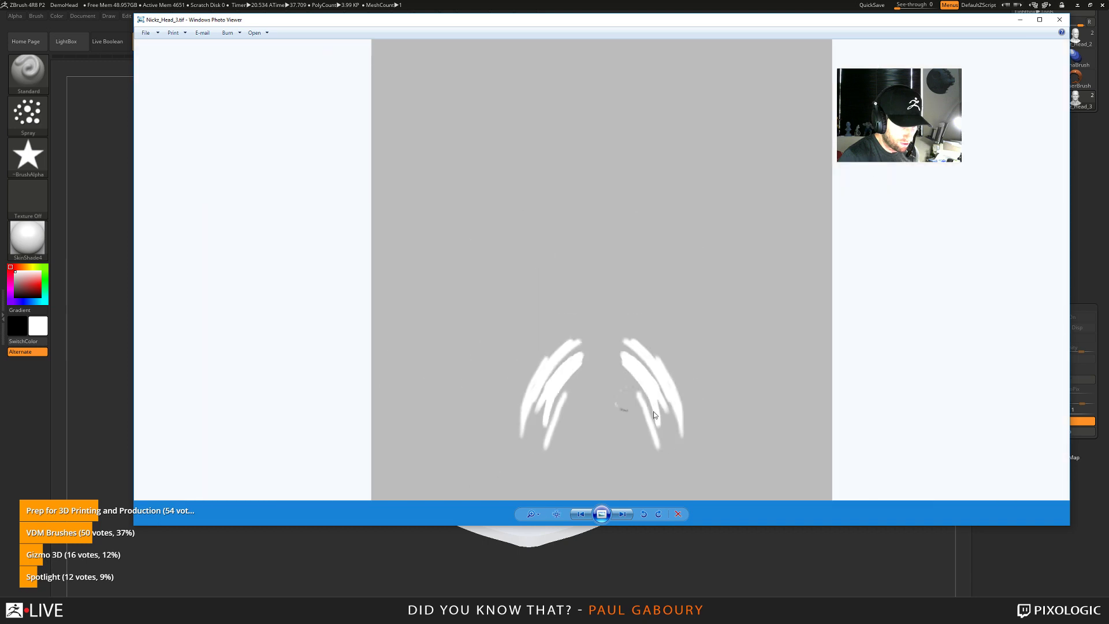
pyautogui.click(1060, 19)
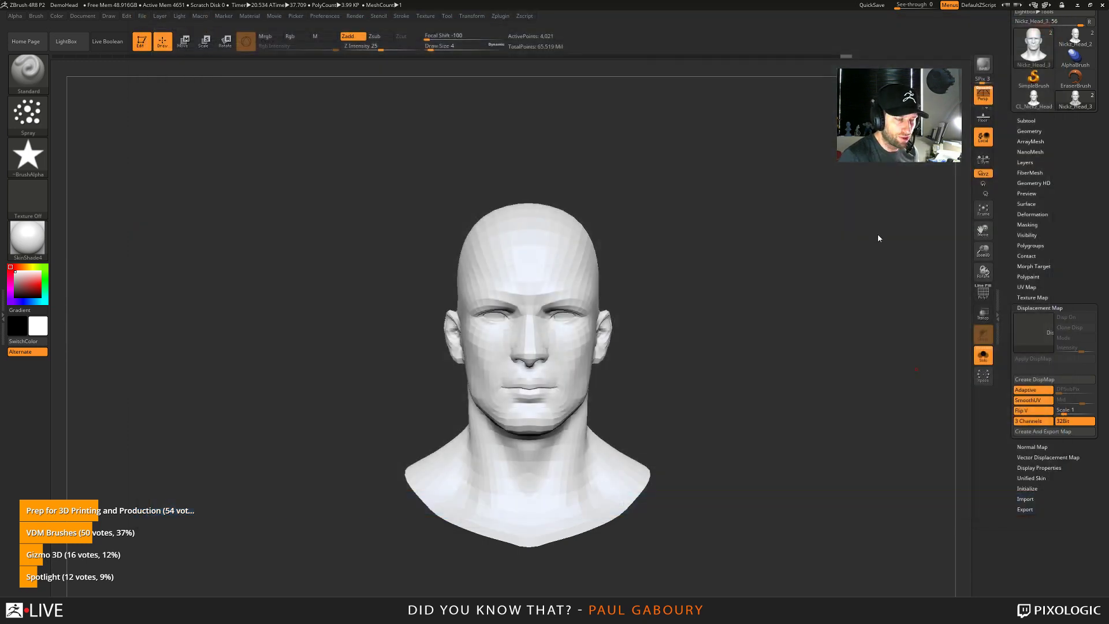
# Review the displacement export options in Multi Map Exporter, and close the plugin's settings
pyautogui.moveTo(791, 356)
pyautogui.mouseDown()
pyautogui.moveTo(777, 359)
pyautogui.moveTo(785, 363)
pyautogui.mouseUp()
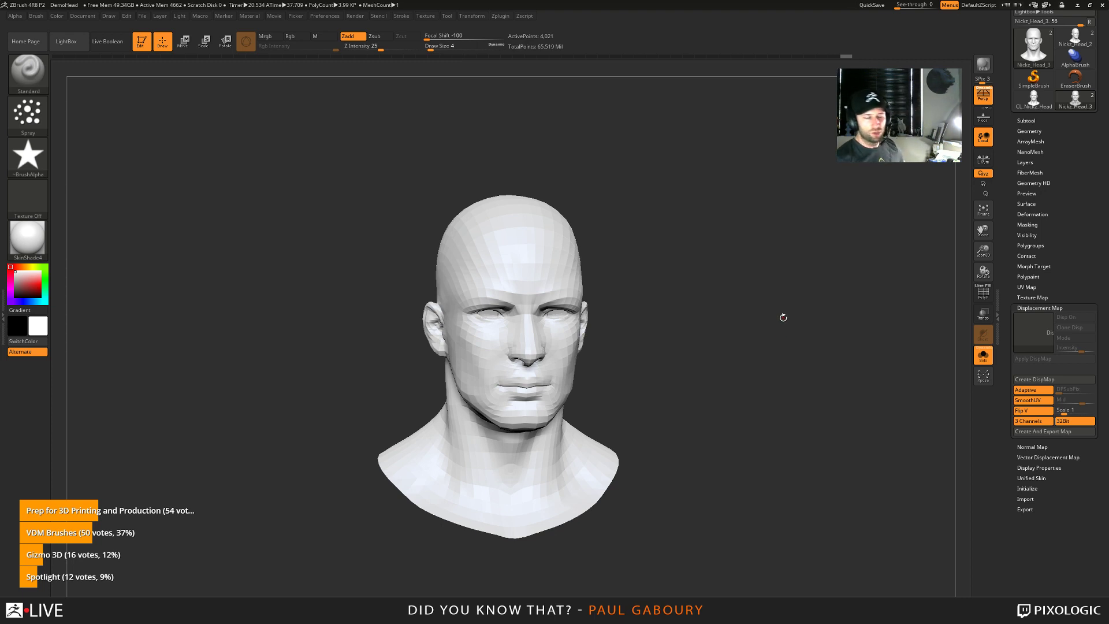
pyautogui.scroll(5, 1049, 196)
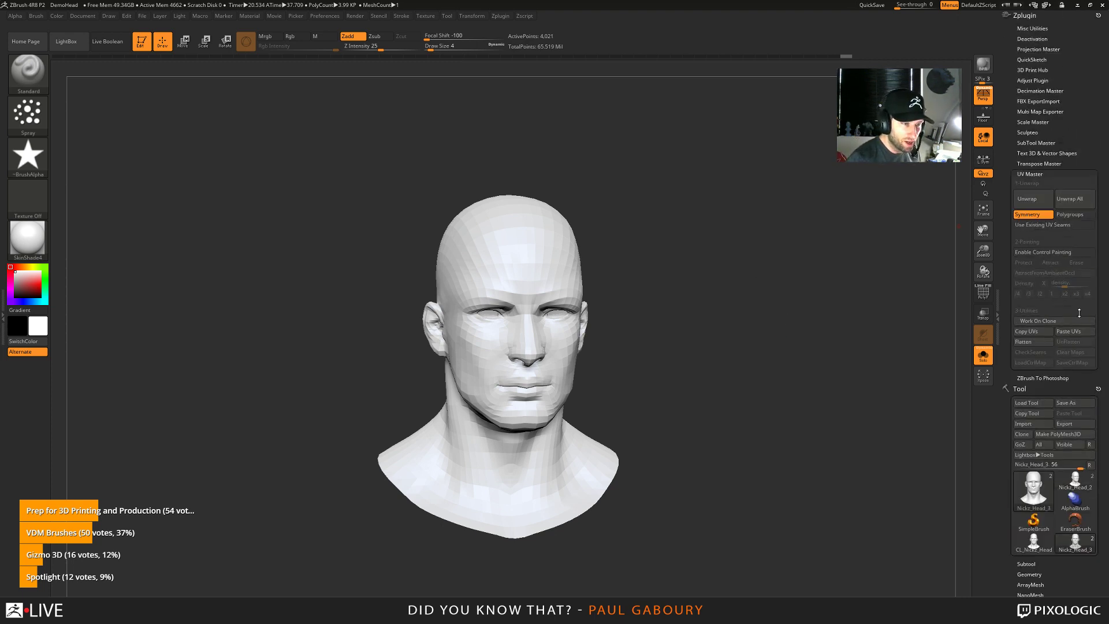
pyautogui.click(1033, 174)
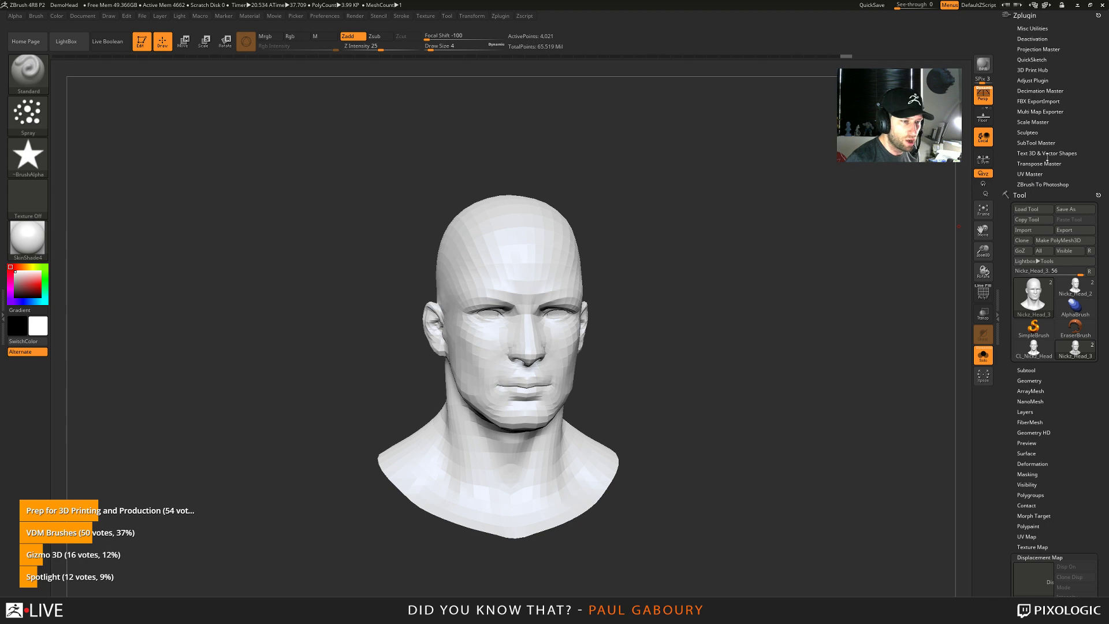
pyautogui.click(1047, 112)
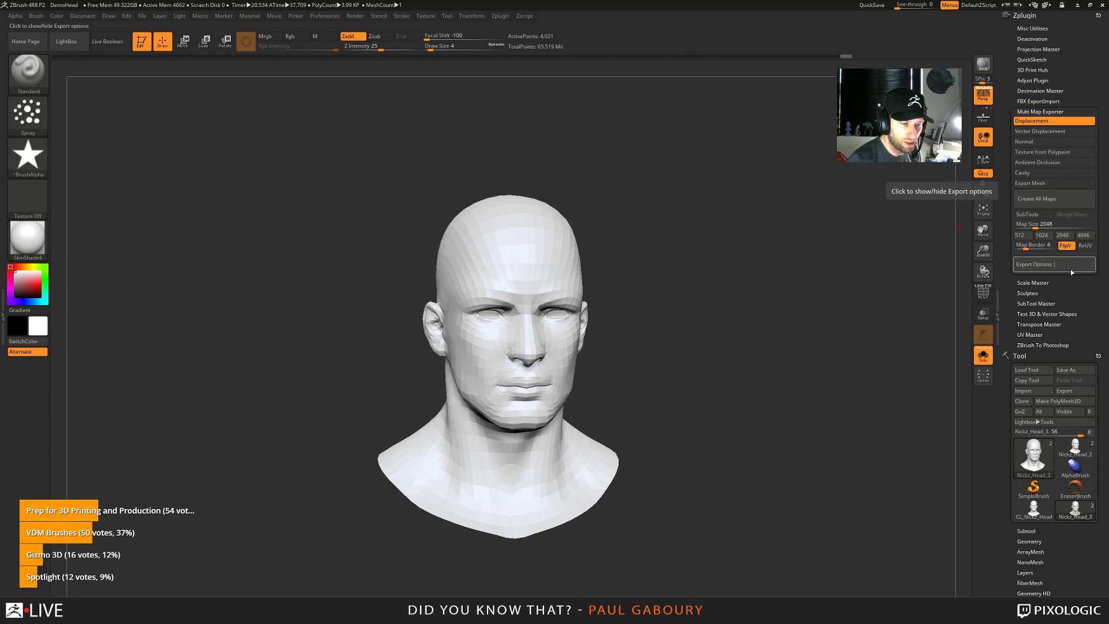
pyautogui.click(1049, 267)
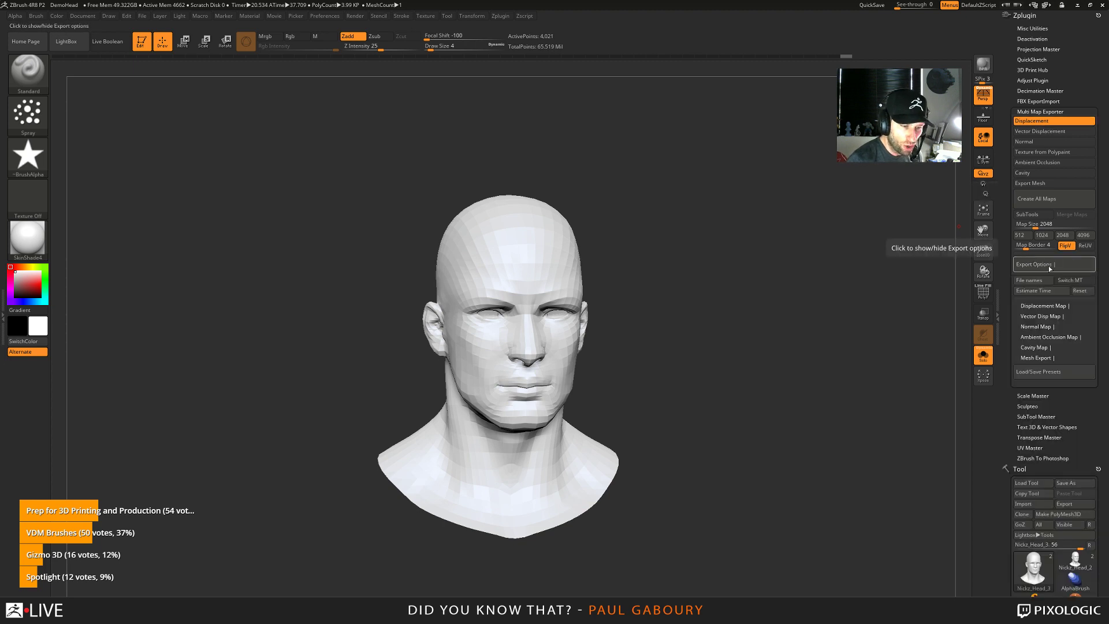
pyautogui.click(1046, 306)
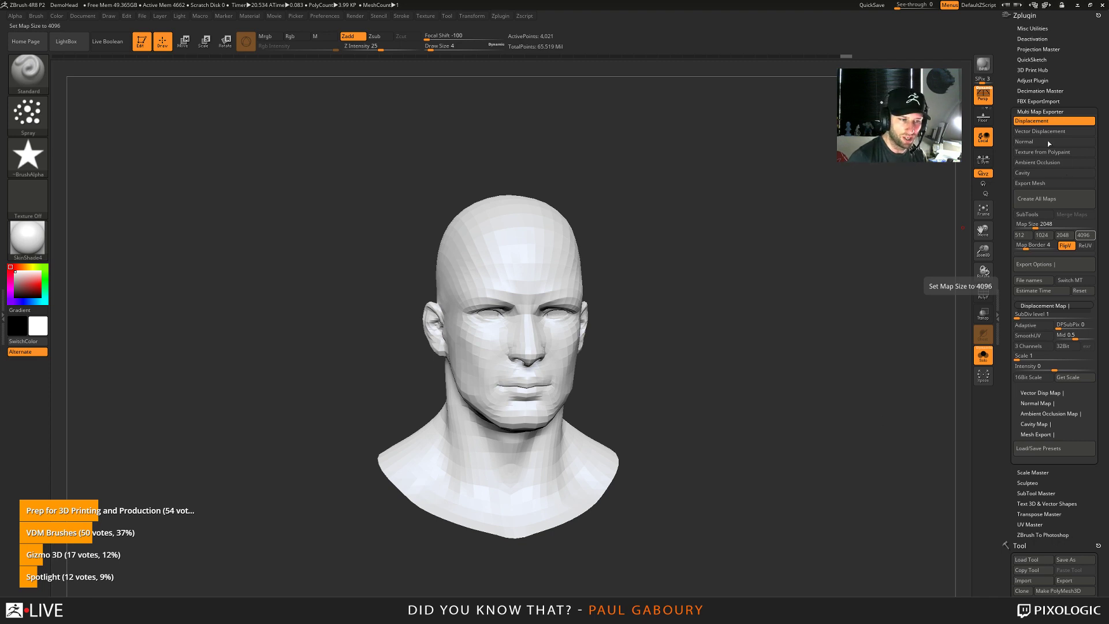
pyautogui.click(1046, 112)
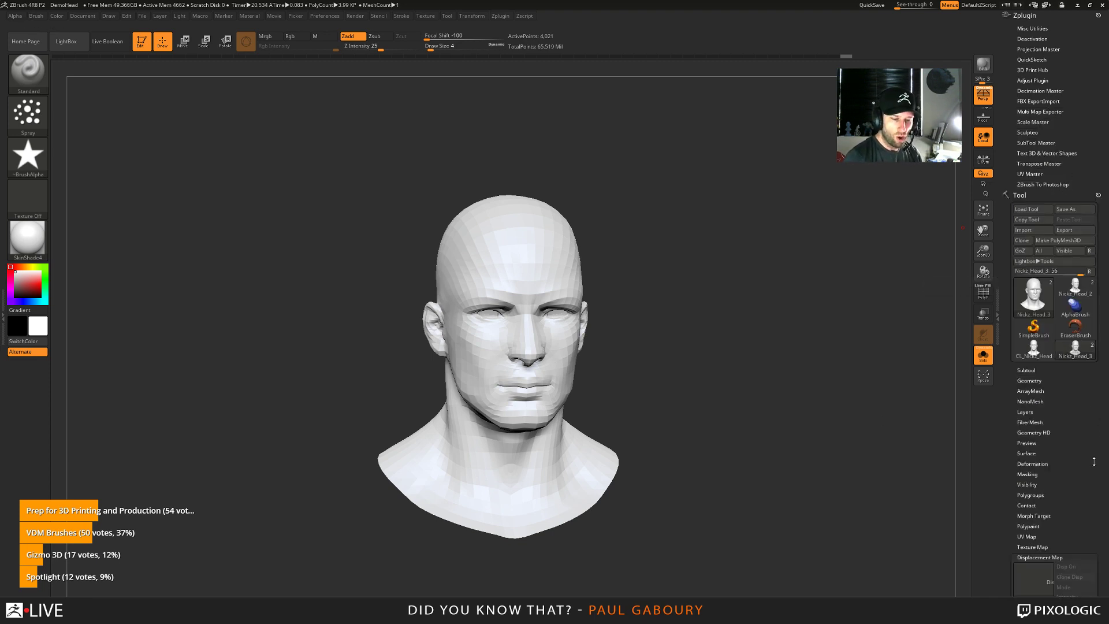
# Collapse the head's displacement map settings and display its normal map settings
pyautogui.moveTo(1093, 461); pyautogui.dragTo(1094, 281)
pyautogui.click(1057, 376)
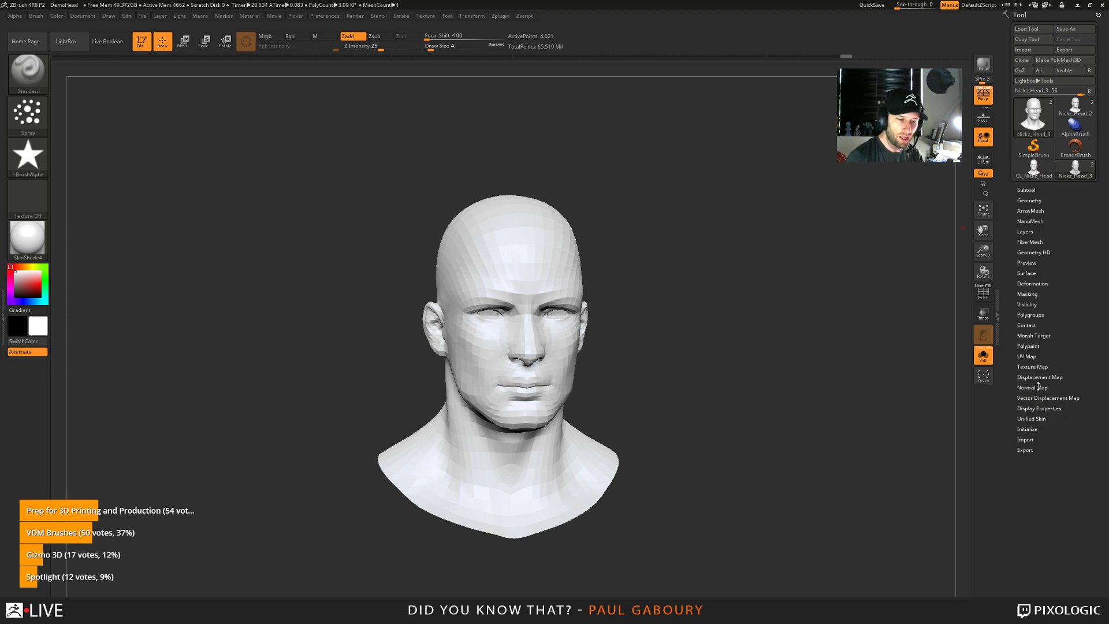
pyautogui.click(1038, 388)
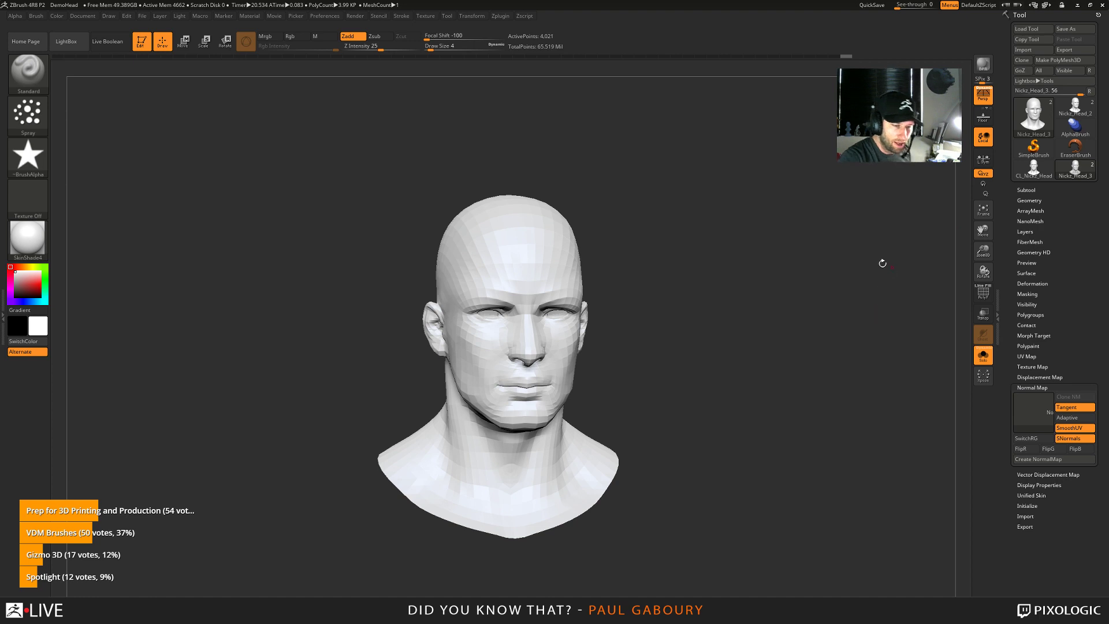
# Switch the head's morph target back to the sculpted shape and raise the head to subdivision level 5
pyautogui.click(1033, 336)
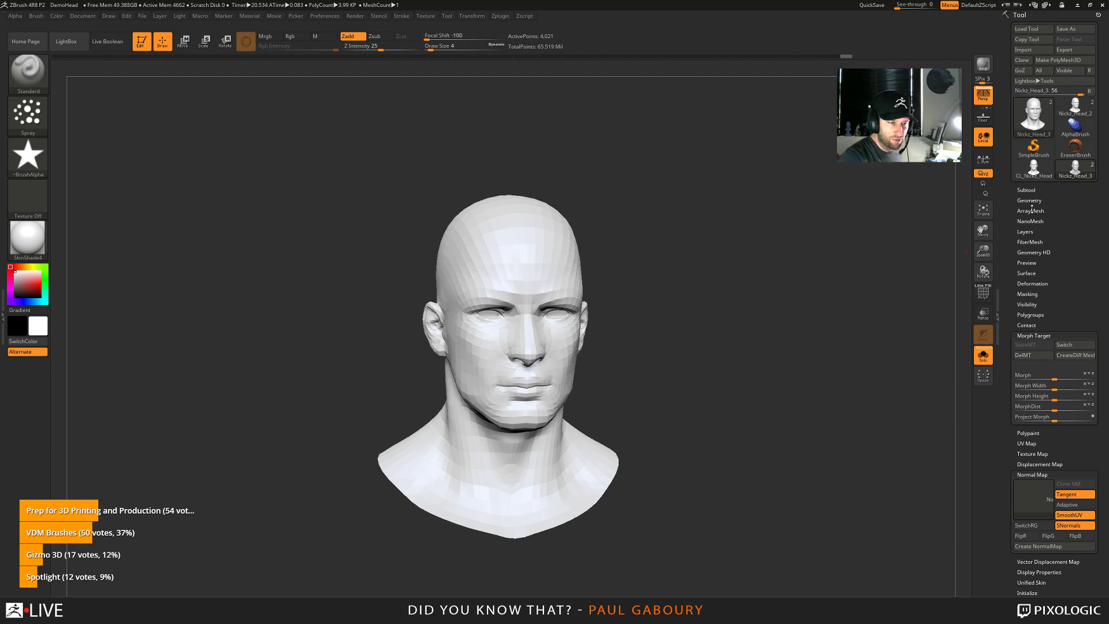
pyautogui.click(1064, 345)
pyautogui.press('d')
pyautogui.press('d')
pyautogui.press('d')
pyautogui.press('d')
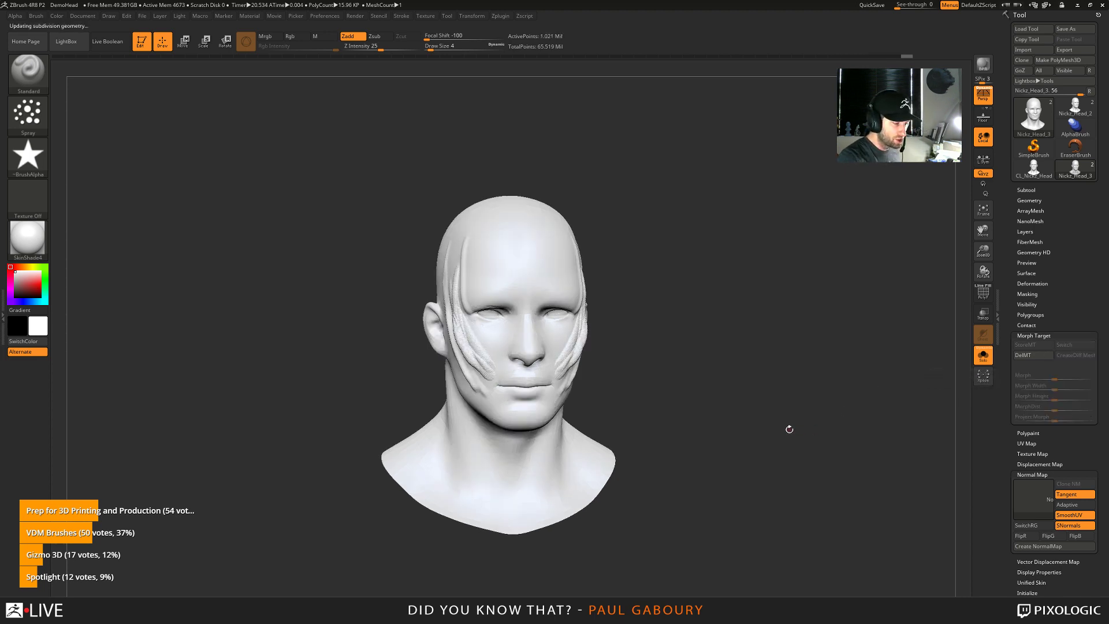
pyautogui.moveTo(788, 427); pyautogui.dragTo(749, 436)
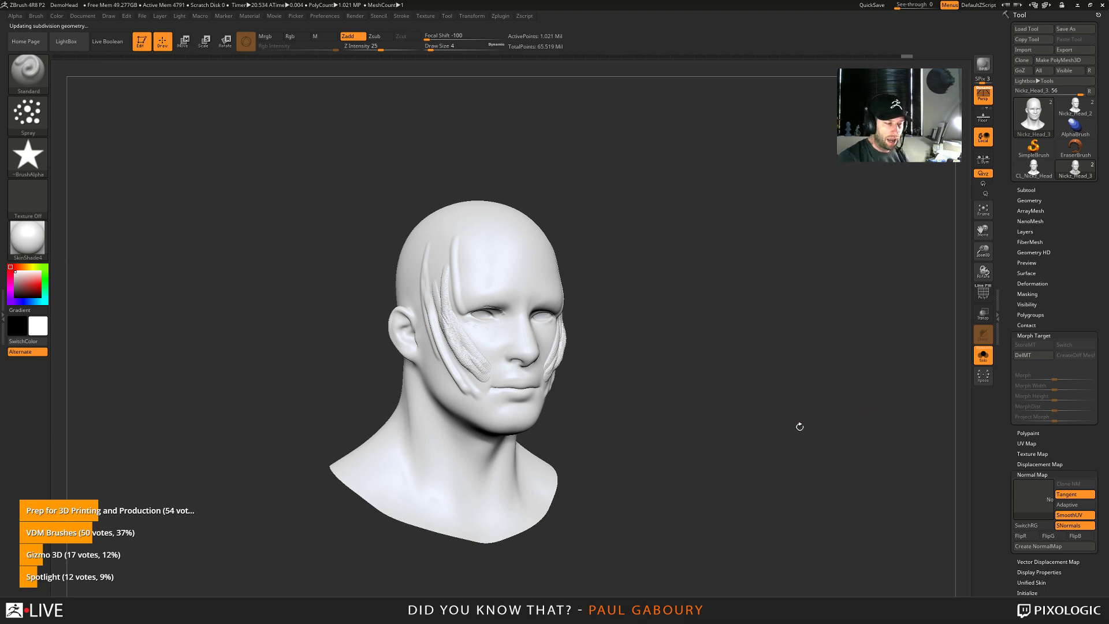
# Examine the head's subdivision and HD settings, comparing level 1 with level 5
pyautogui.keyDown('shift'); pyautogui.click(1030, 200); pyautogui.keyUp('shift')
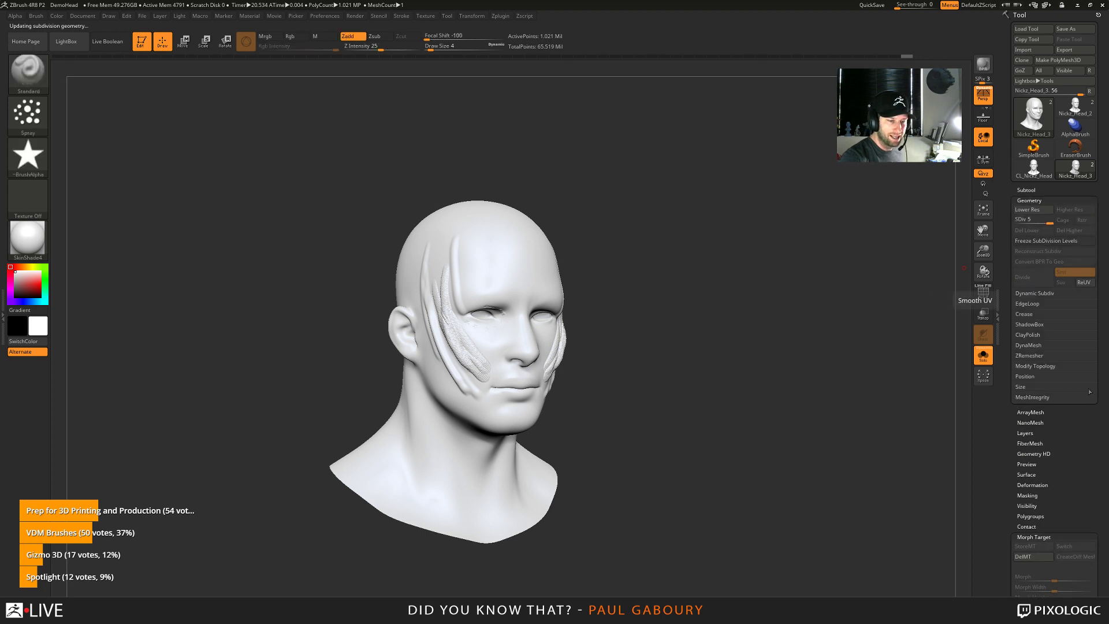
pyautogui.press('shift')
pyautogui.click(1046, 454)
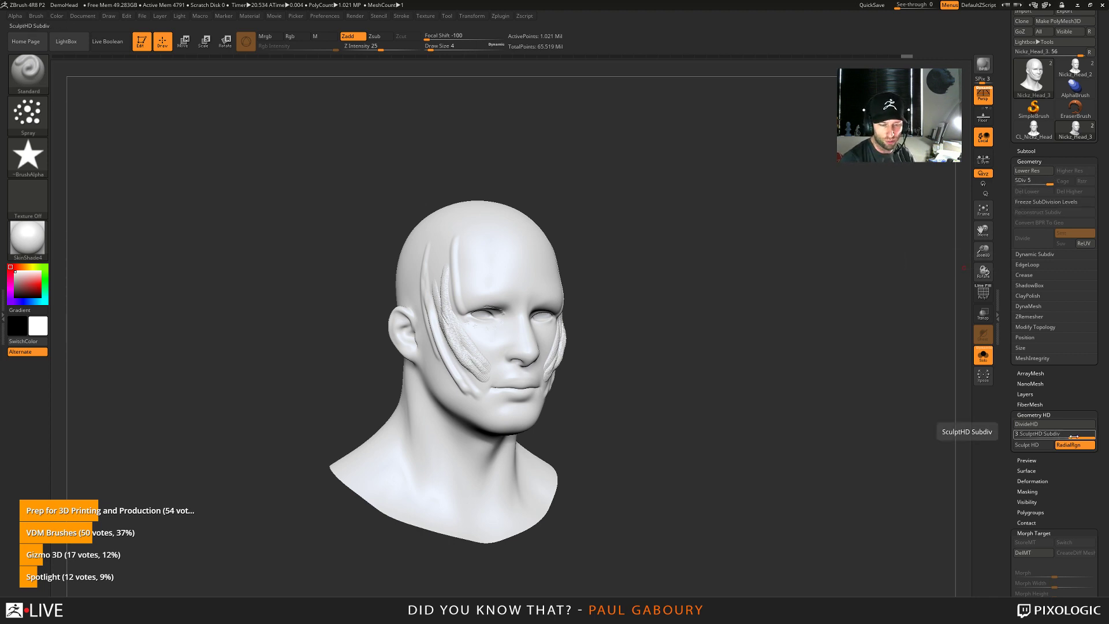
pyautogui.moveTo(1048, 181); pyautogui.dragTo(1017, 182)
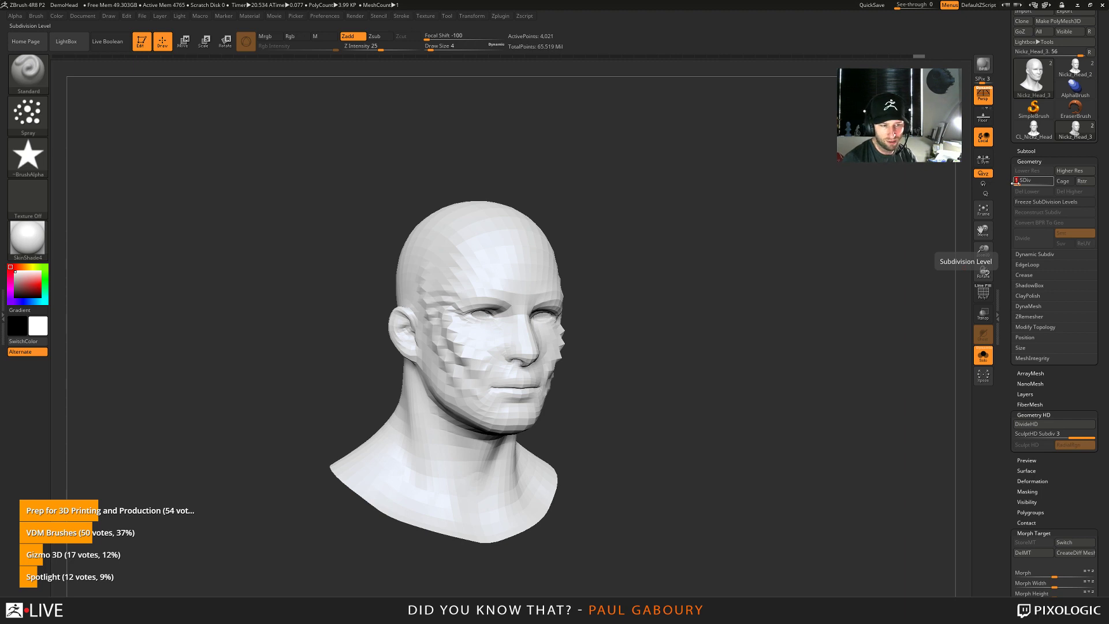
pyautogui.click(1050, 183)
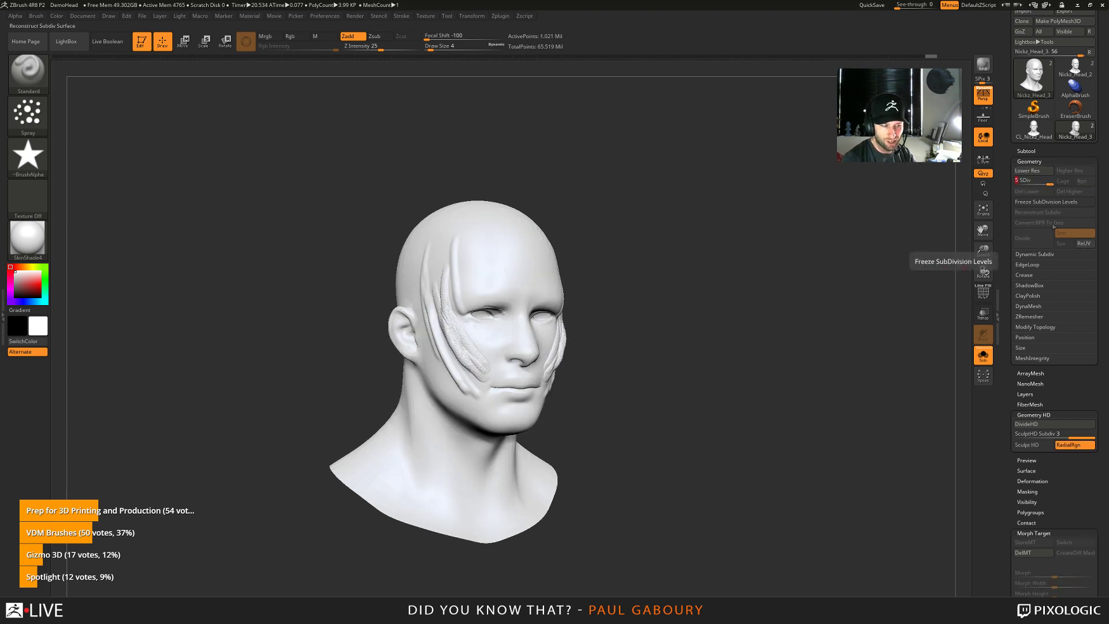
pyautogui.moveTo(610, 433); pyautogui.dragTo(605, 435)
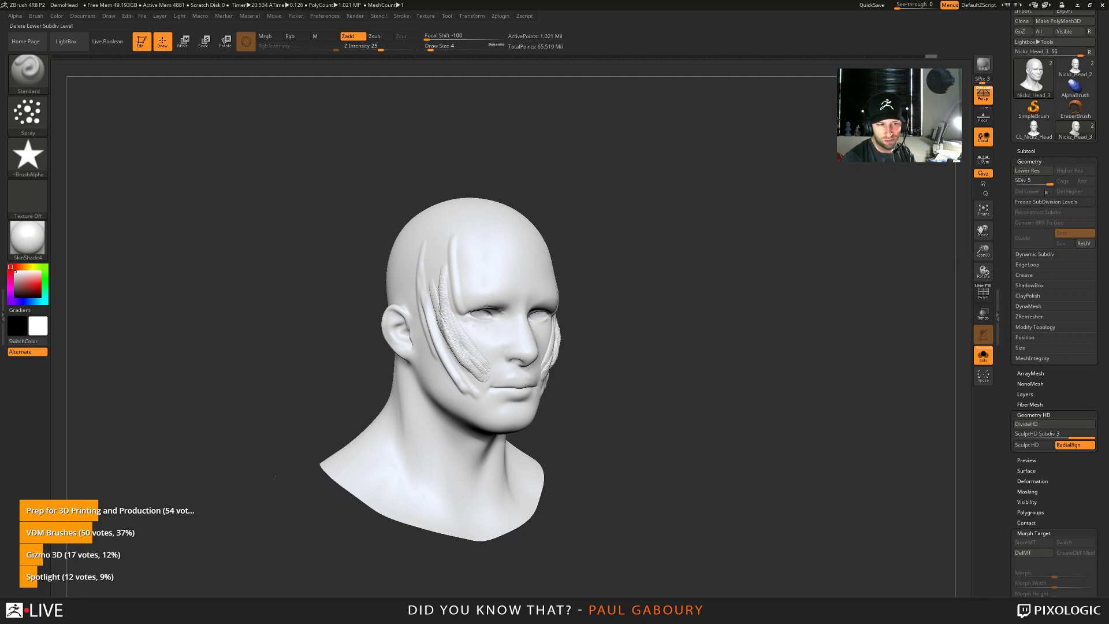
# Enable Adaptive for the normal map and try to create the map at the highest subdivision level
pyautogui.scroll(-3, 1074, 442)
pyautogui.scroll(-10, 1074, 442)
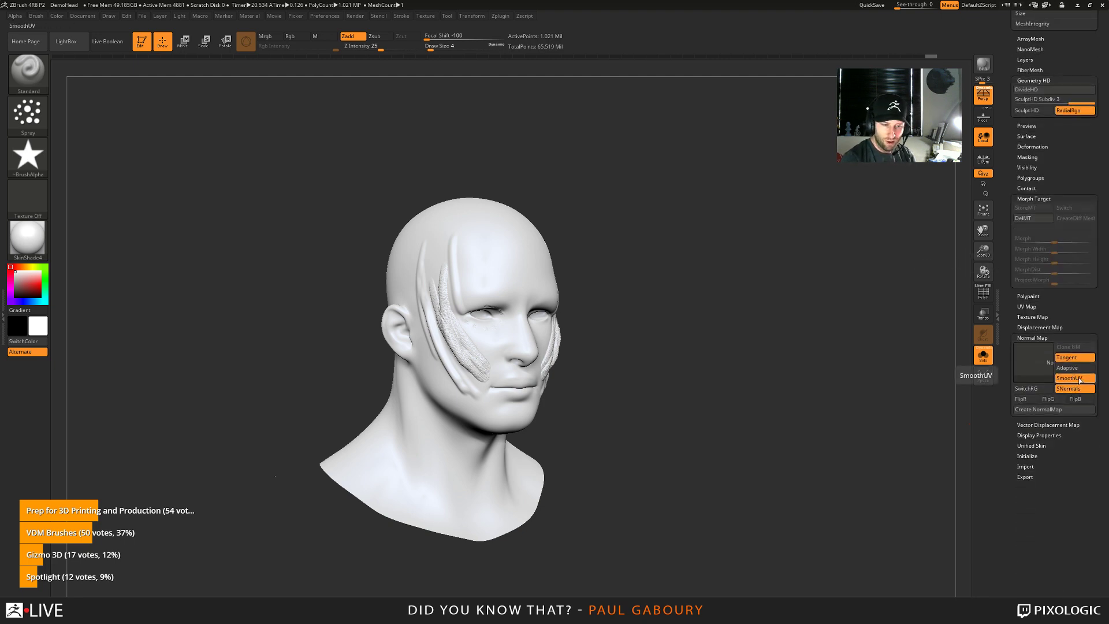
pyautogui.click(1075, 368)
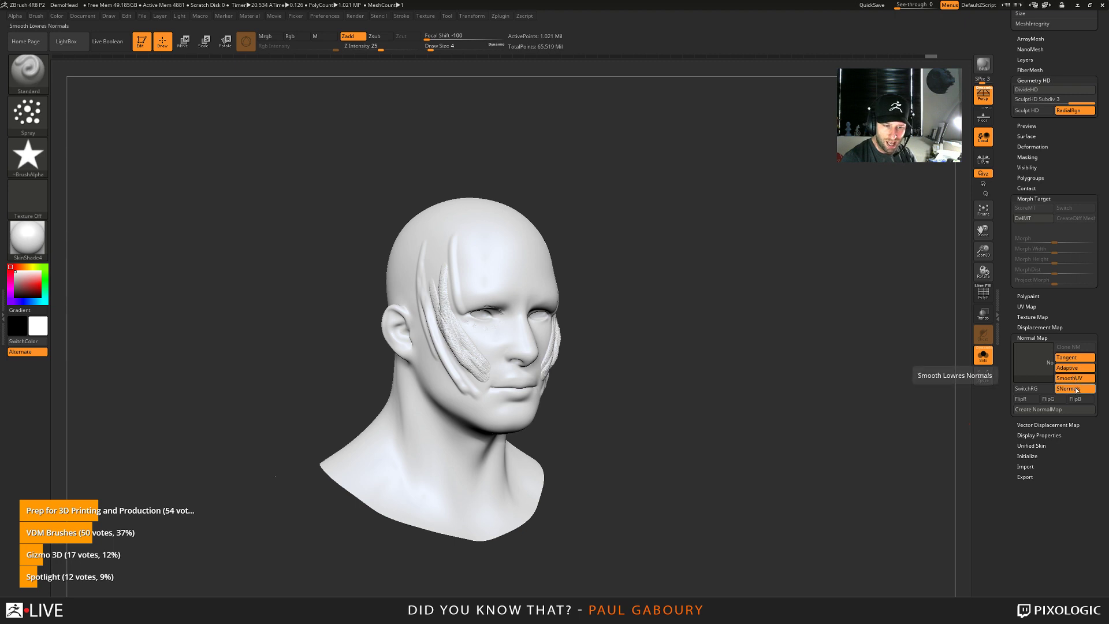
pyautogui.click(1061, 410)
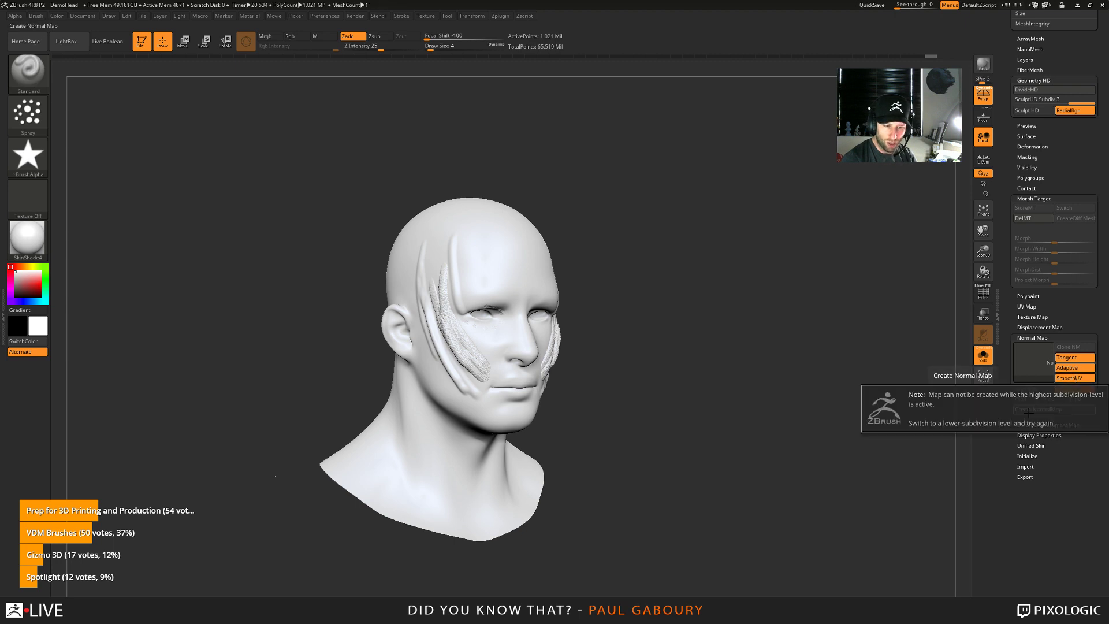
pyautogui.click(868, 479)
pyautogui.moveTo(867, 480); pyautogui.dragTo(867, 478)
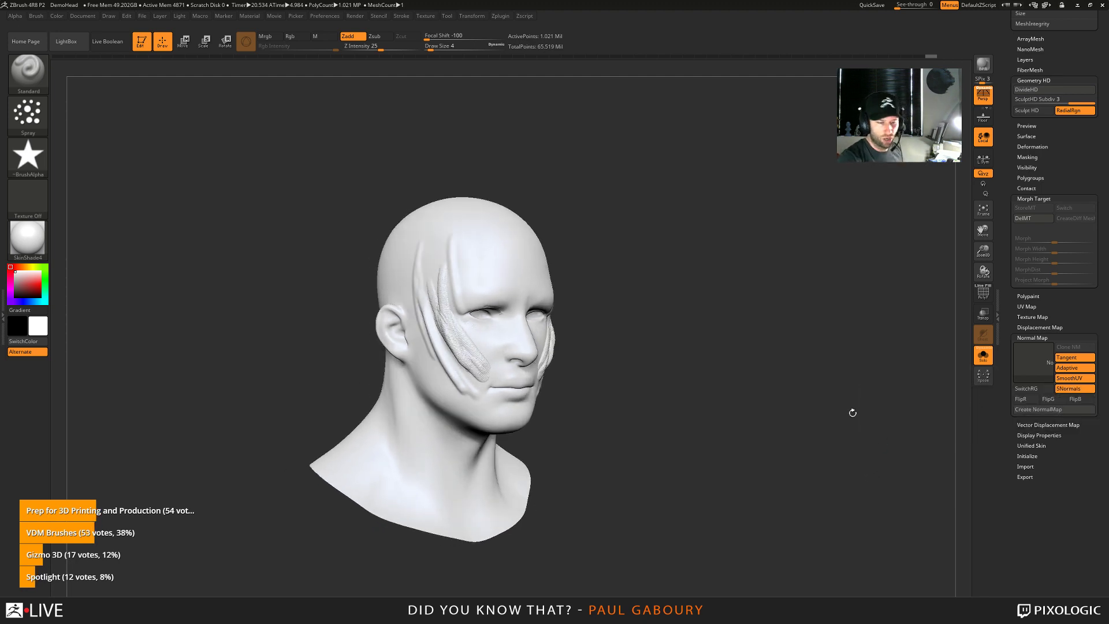
# Lower the head to subdivision level 1 and try to create its adaptive normal map
pyautogui.hotkey('shift', 'd')
pyautogui.hotkey('shift', 'd')
pyautogui.hotkey('shift', 'd')
pyautogui.hotkey('shift', 'd')
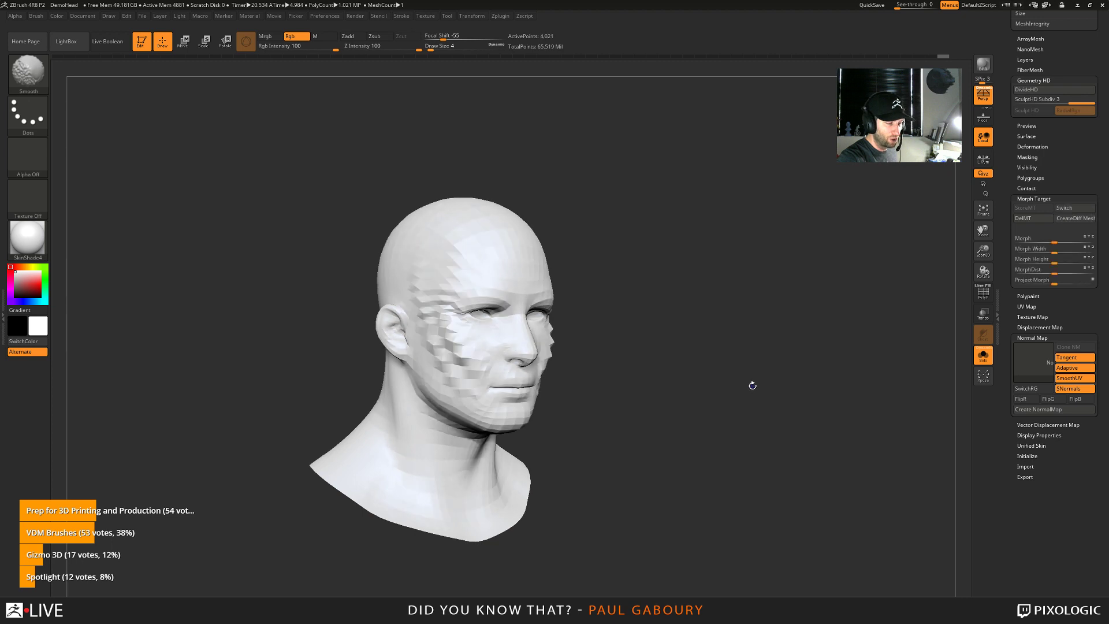
pyautogui.click(1035, 410)
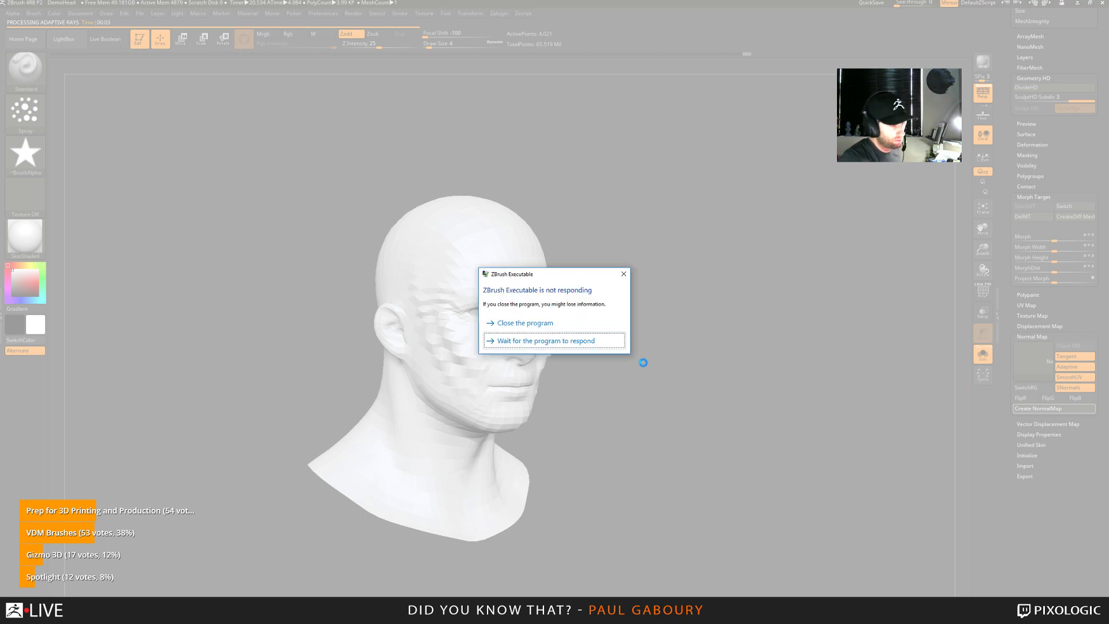
# Force the unresponsive program to close and cancel the check for a solution
pyautogui.click(543, 340)
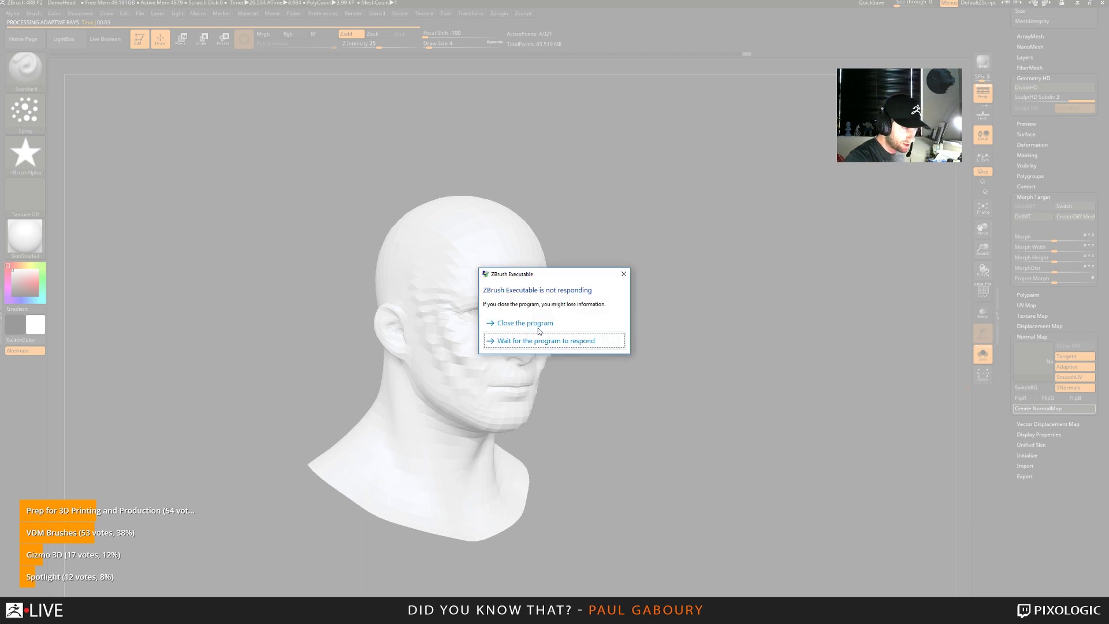
pyautogui.click(547, 325)
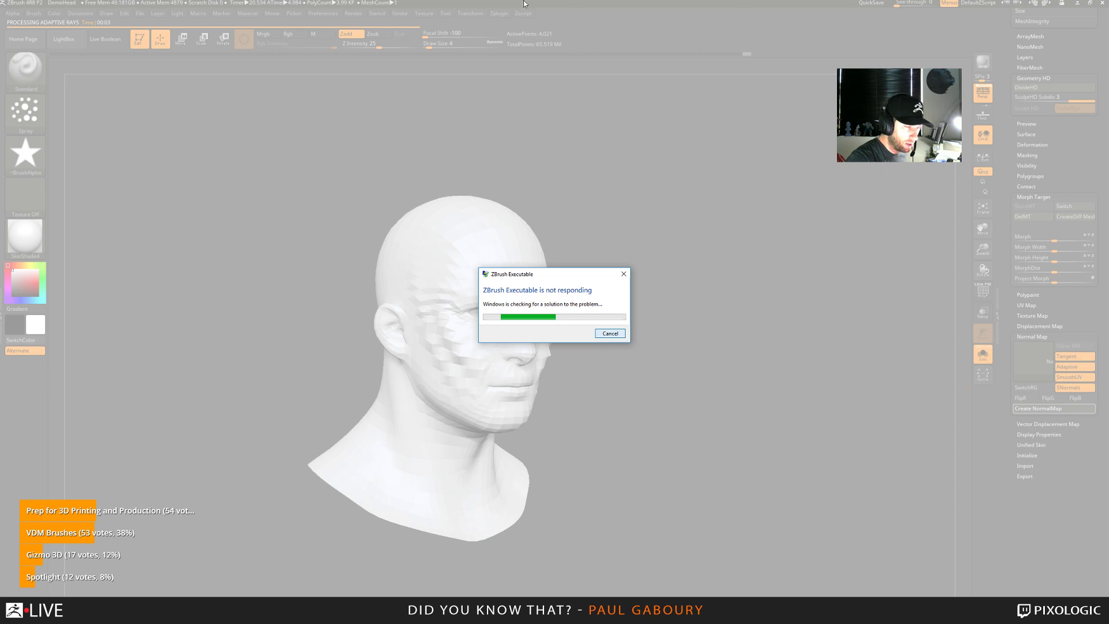
pyautogui.click(606, 334)
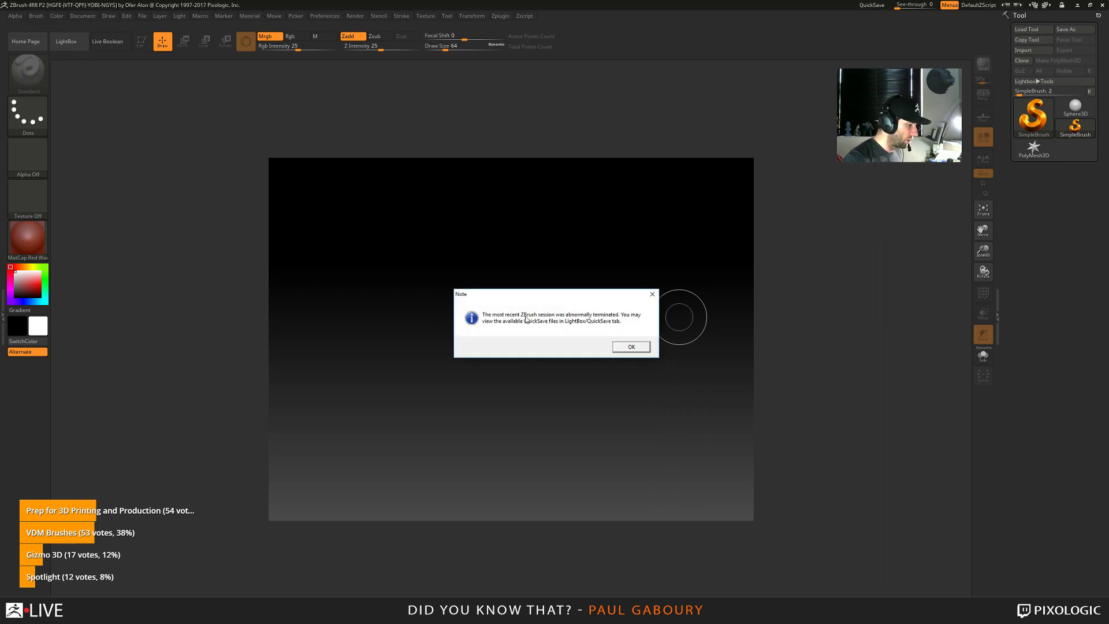
# Dismiss the startup note, load the DemoHeadFemale project from LightBox and display the QuickSave preferences
pyautogui.click(631, 347)
pyautogui.click(69, 42)
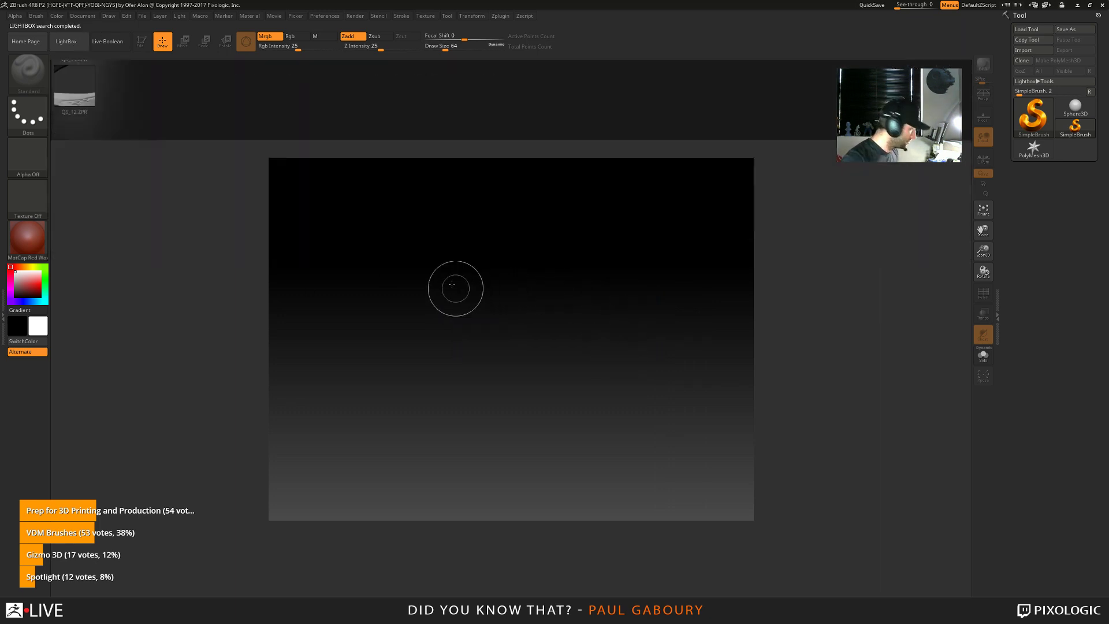
pyautogui.click(78, 46)
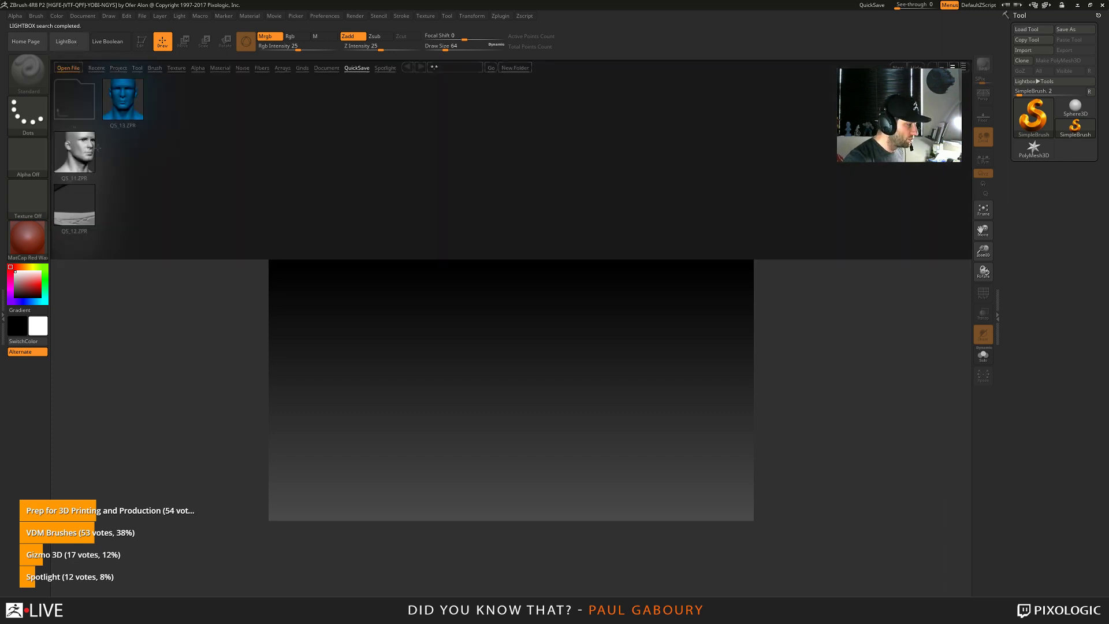
pyautogui.click(118, 69)
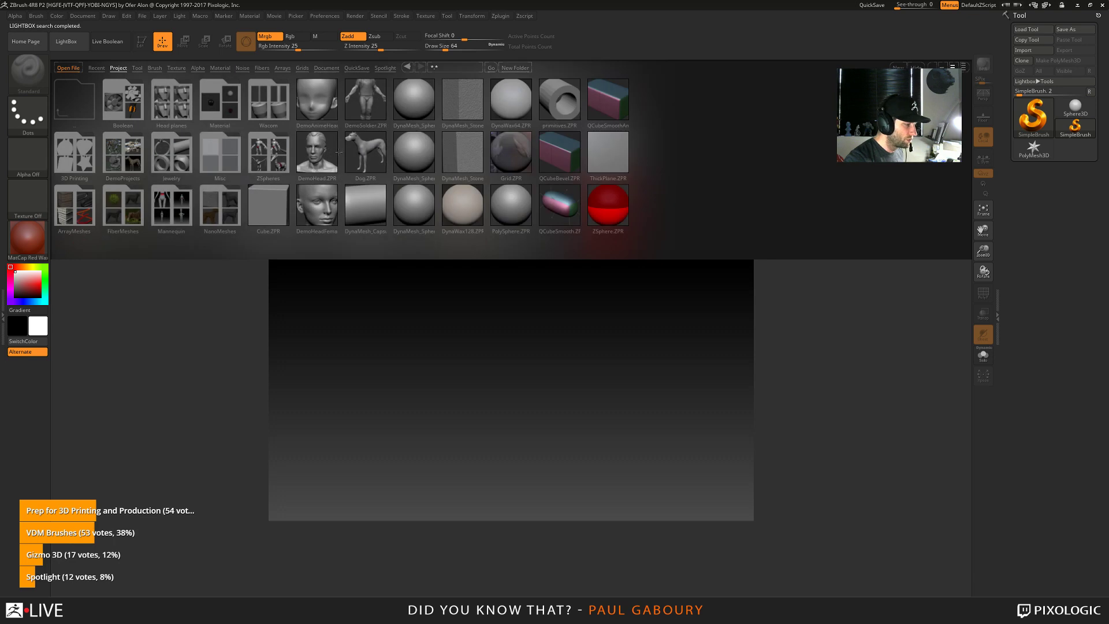
pyautogui.doubleClick(319, 203)
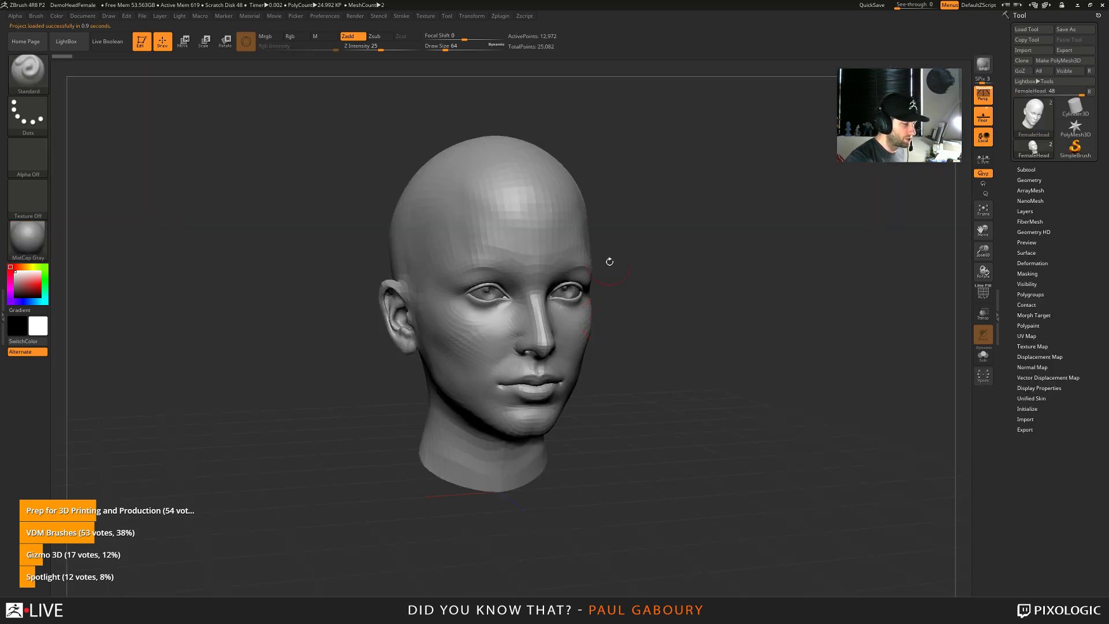
pyautogui.click(325, 17)
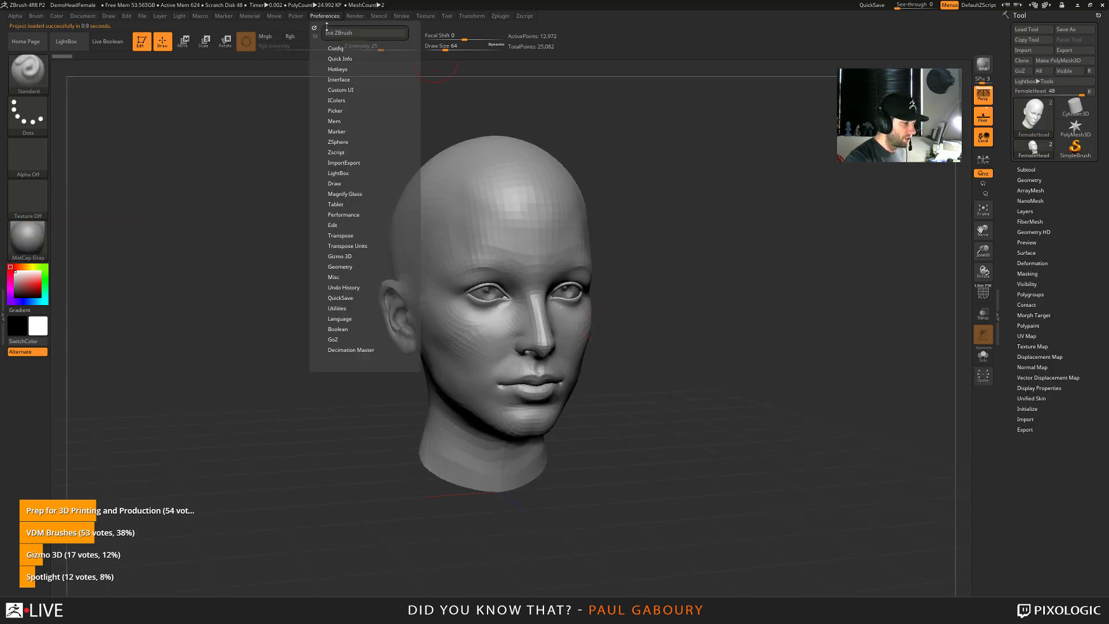
pyautogui.click(331, 297)
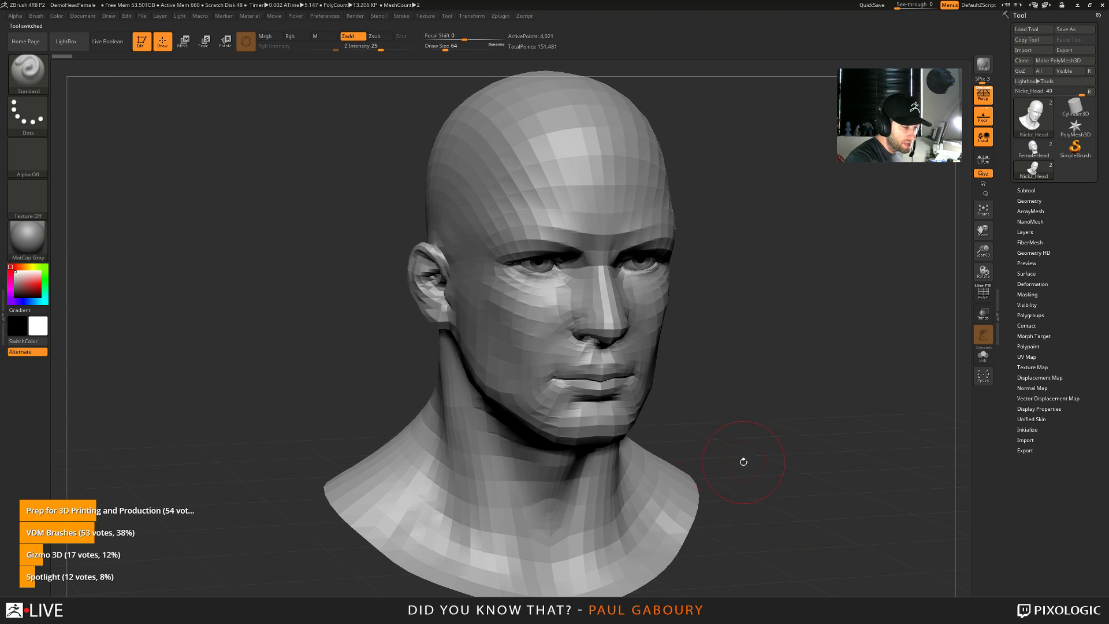
# Fit the whole male head in view, set the brush Draw Size to 25 and display the morph target options
pyautogui.keyDown('alt'); pyautogui.moveTo(743, 461); pyautogui.dragTo(708, 566, button='right'); pyautogui.keyUp('alt')
pyautogui.keyDown('ctrl'); pyautogui.moveTo(708, 566); pyautogui.dragTo(698, 461, button='right'); pyautogui.keyUp('ctrl')
pyautogui.moveTo(688, 506)
pyautogui.keyDown('alt'); pyautogui.mouseDown(button='right')
pyautogui.moveTo(600, 404)
pyautogui.moveTo(651, 416)
pyautogui.moveTo(651, 397)
pyautogui.mouseUp(button='right'); pyautogui.keyUp('alt')
pyautogui.press('s')
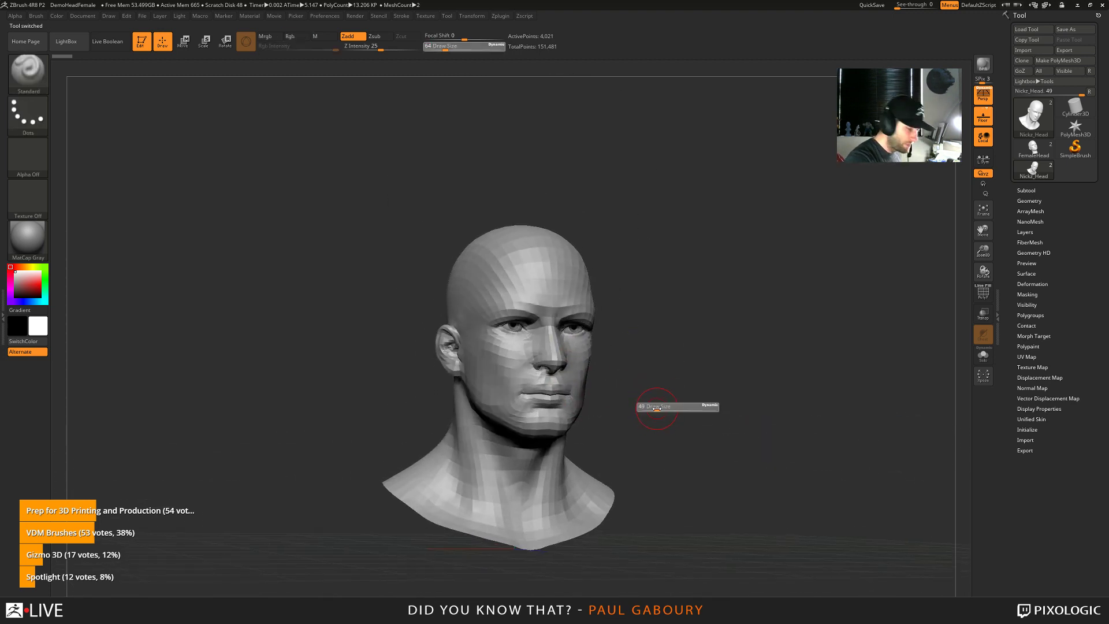
pyautogui.moveTo(658, 406); pyautogui.dragTo(652, 408)
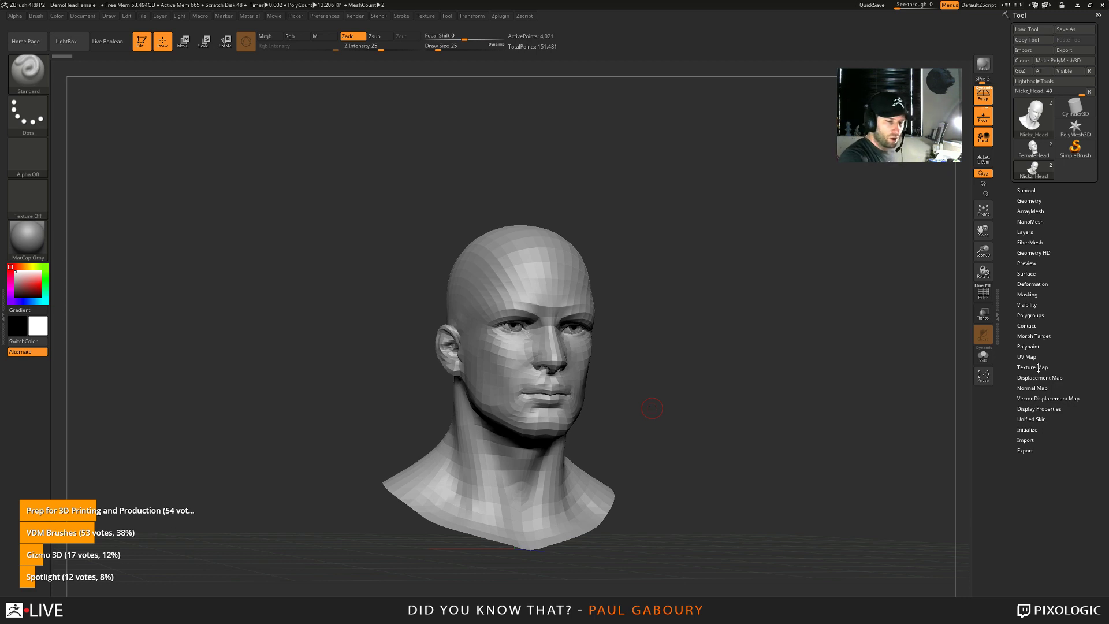
pyautogui.click(1034, 336)
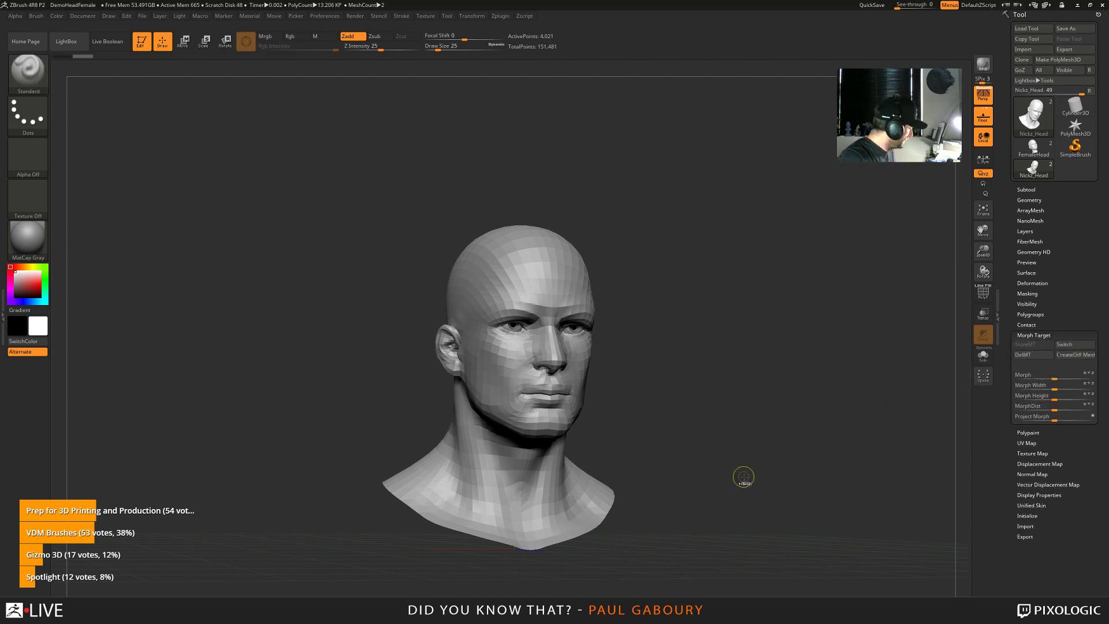
# Subdivide the male head four times
pyautogui.press('ctrl')
pyautogui.hotkey('ctrl', 'd')
pyautogui.hotkey('ctrl', 'd')
pyautogui.hotkey('ctrl', 'd')
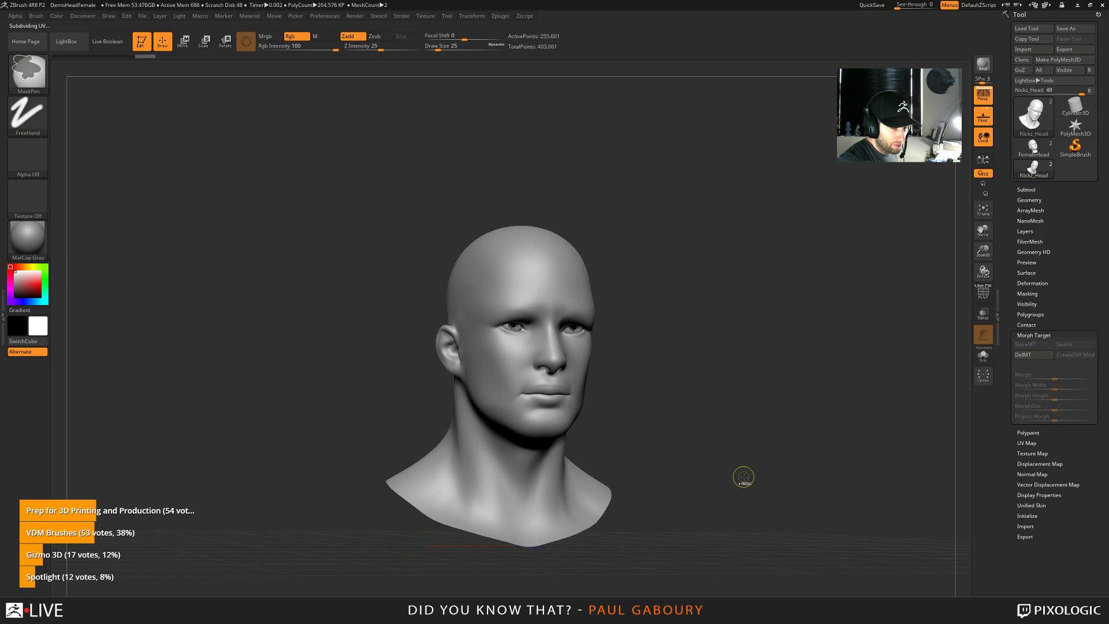
pyautogui.hotkey('ctrl', 'd')
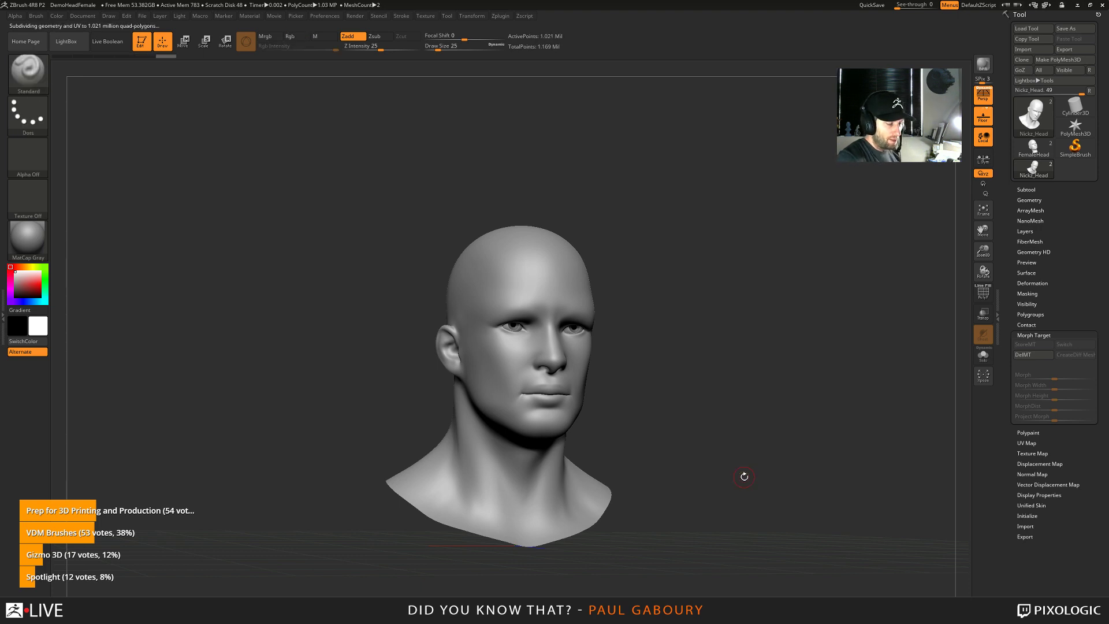
pyautogui.moveTo(711, 467)
pyautogui.mouseDown()
pyautogui.moveTo(725, 477)
pyautogui.moveTo(722, 460)
pyautogui.mouseUp()
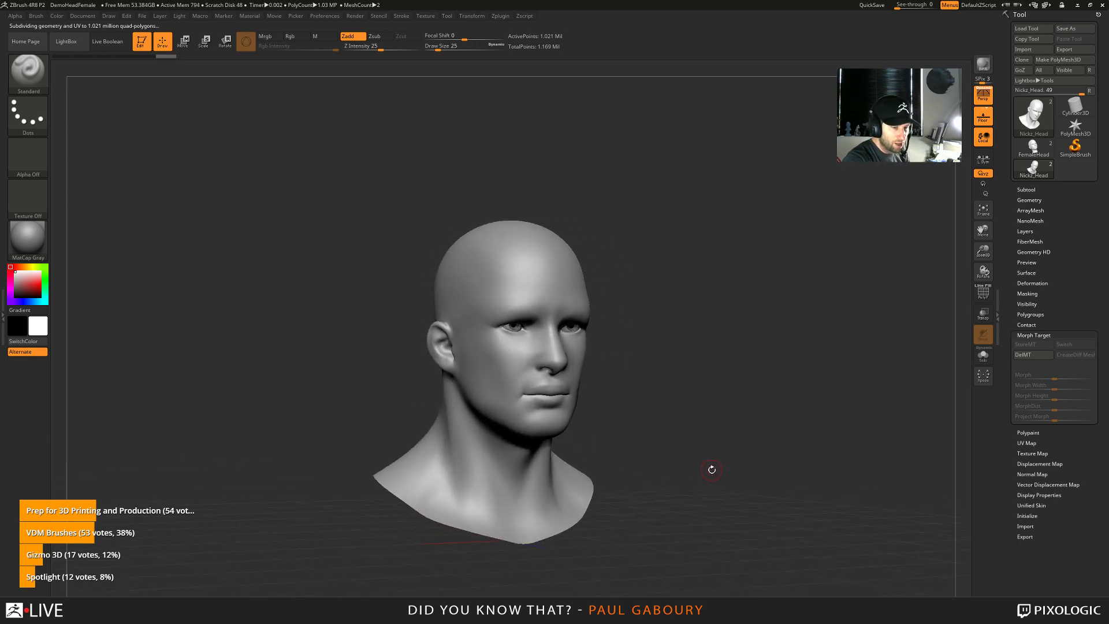
# Duplicate the male head subtool and hide the original
pyautogui.click(1028, 190)
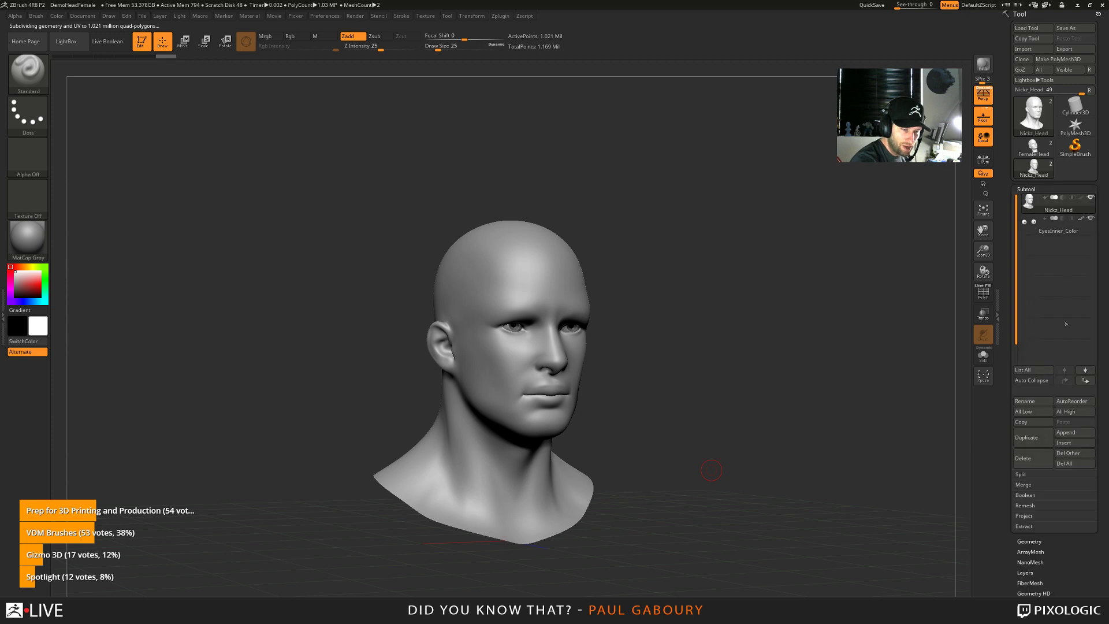
pyautogui.click(1039, 438)
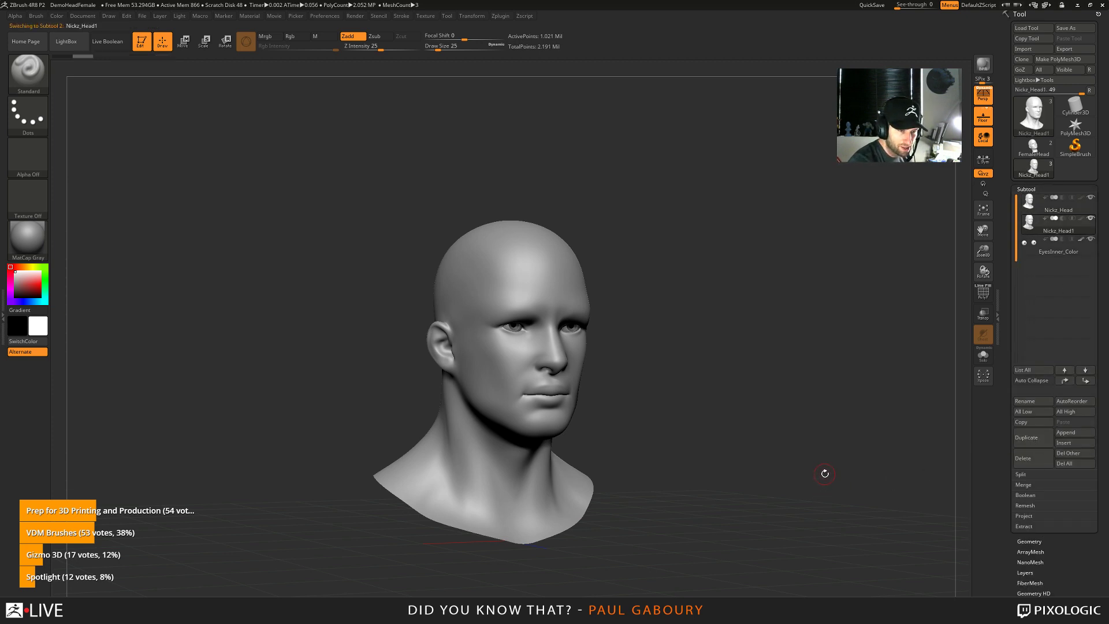
pyautogui.click(1091, 197)
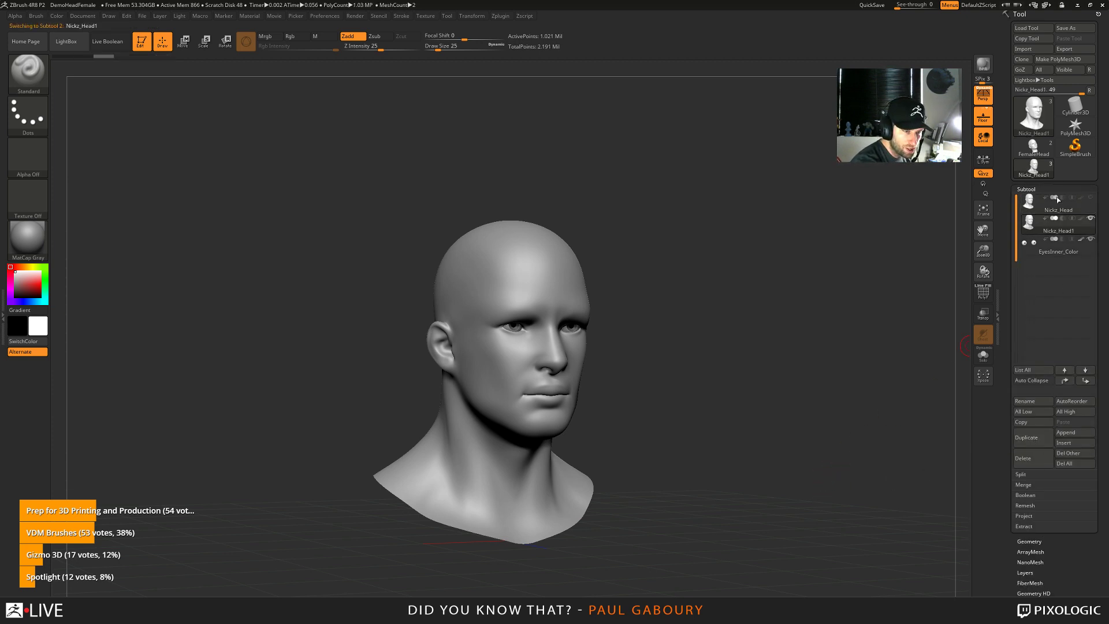
# Divide the duplicated head with two HD geometry subdivision levels
pyautogui.click(1027, 189)
pyautogui.click(1033, 251)
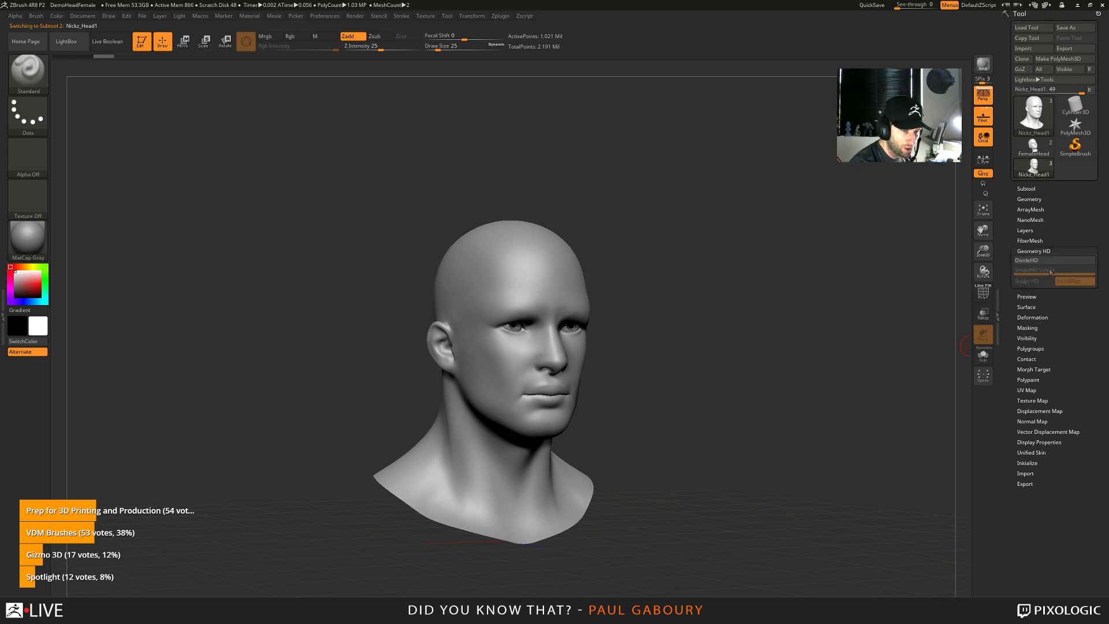
pyautogui.click(1046, 260)
pyautogui.click(1046, 260)
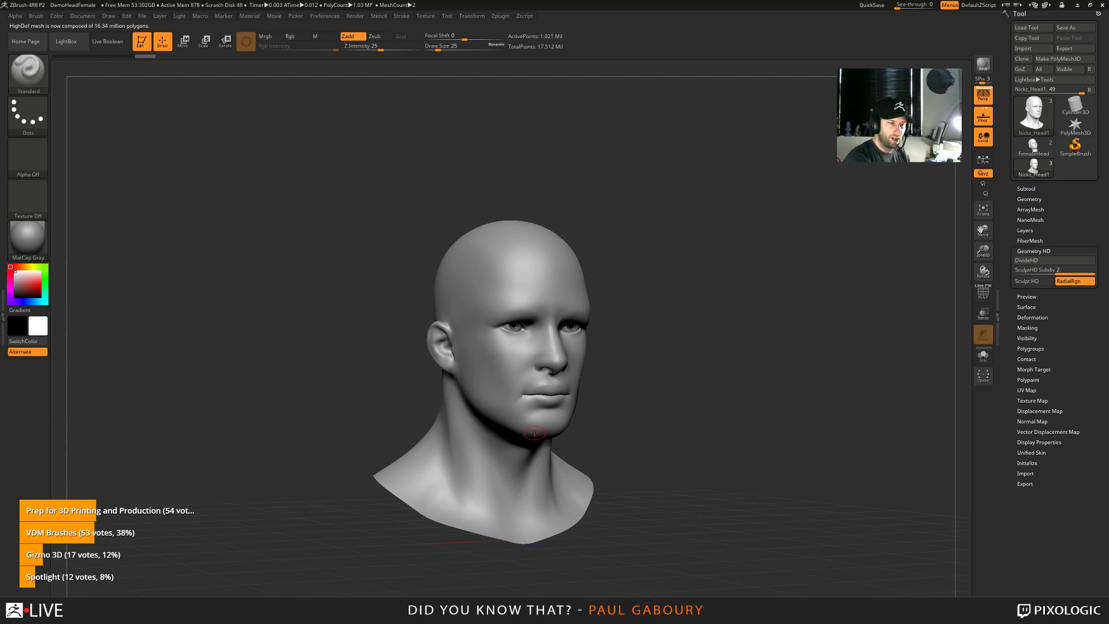
# Select the original head subtool to compare its point count, and return to the HD duplicate
pyautogui.click(1027, 189)
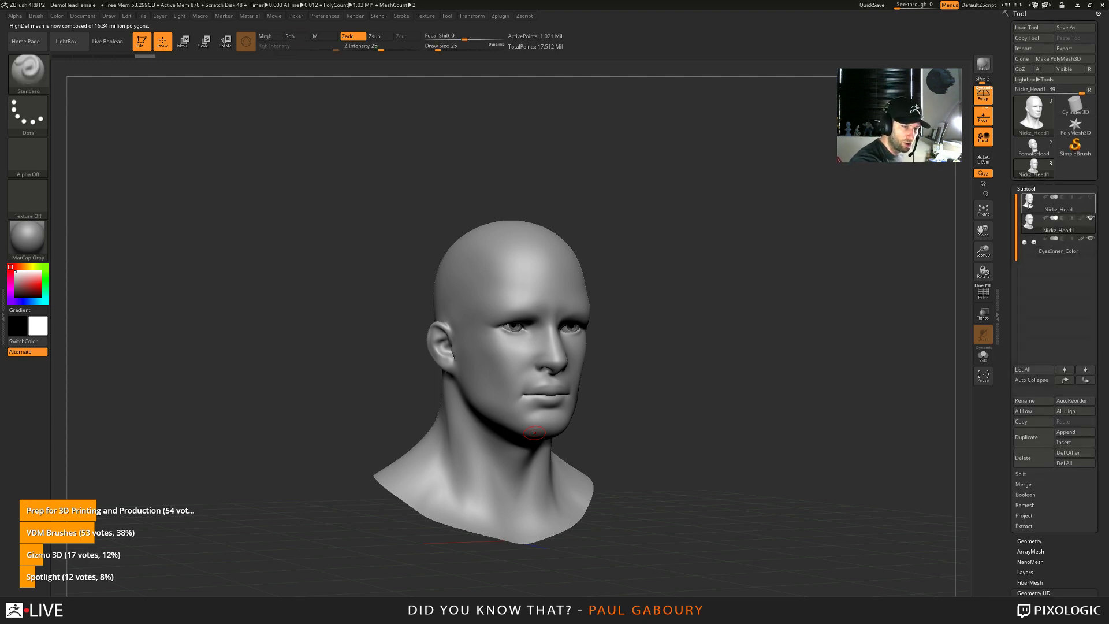
pyautogui.click(1057, 204)
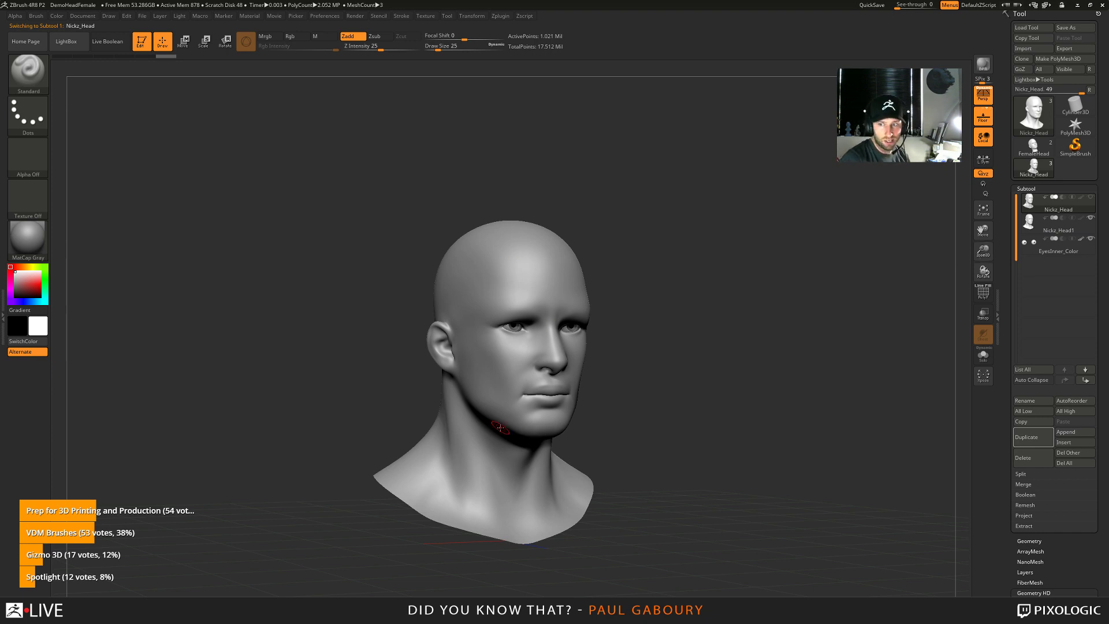
pyautogui.click(1033, 219)
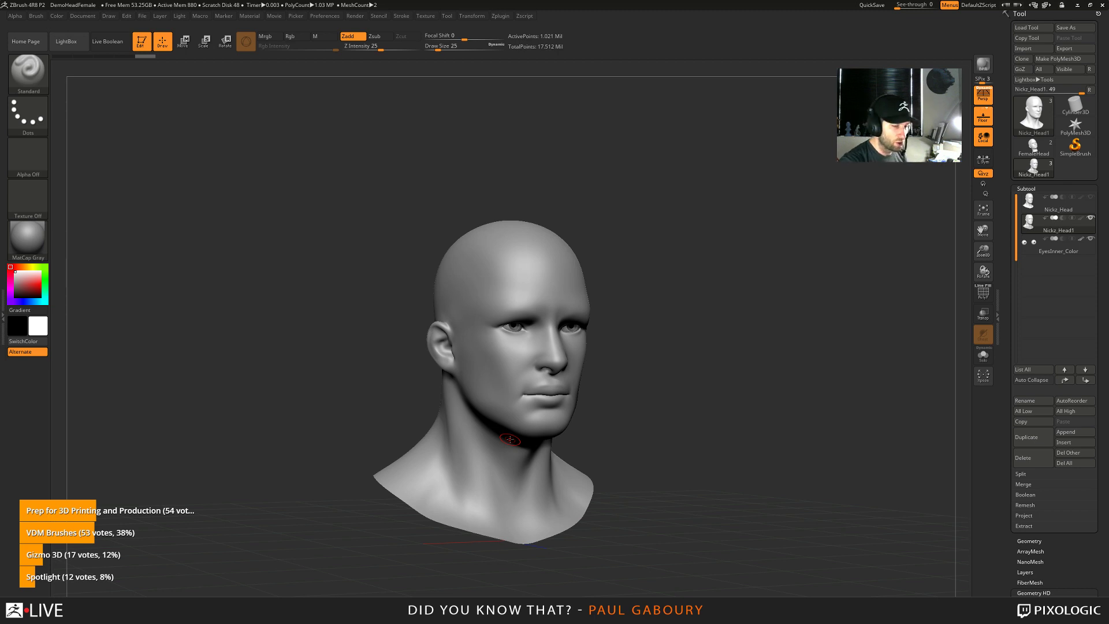
# Collapse the subtool list and examine the render properties
pyautogui.click(1027, 189)
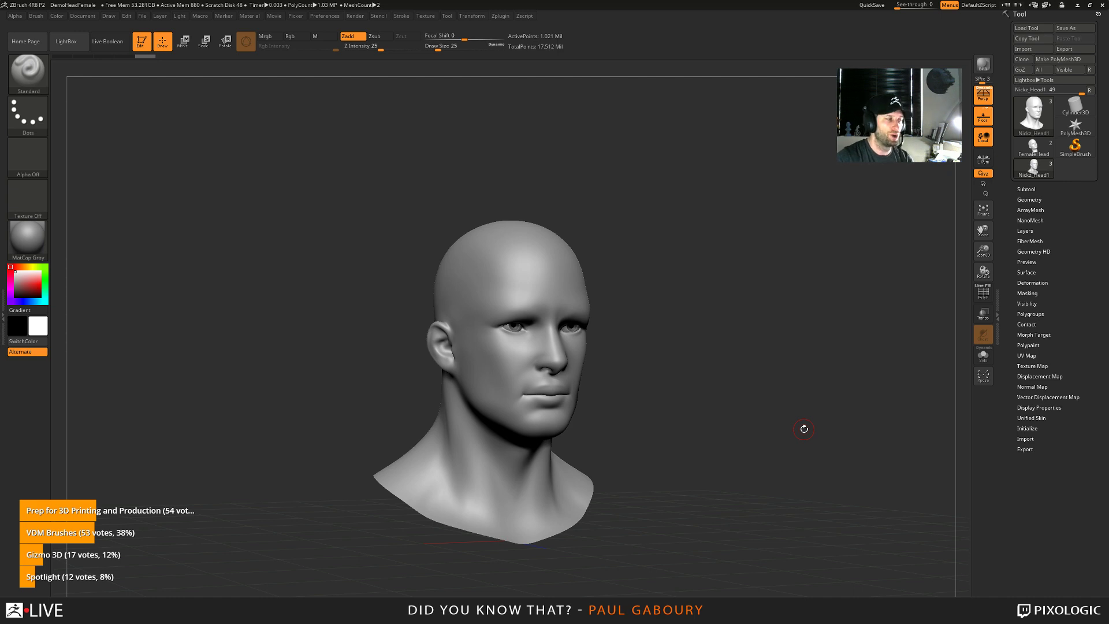
pyautogui.click(354, 16)
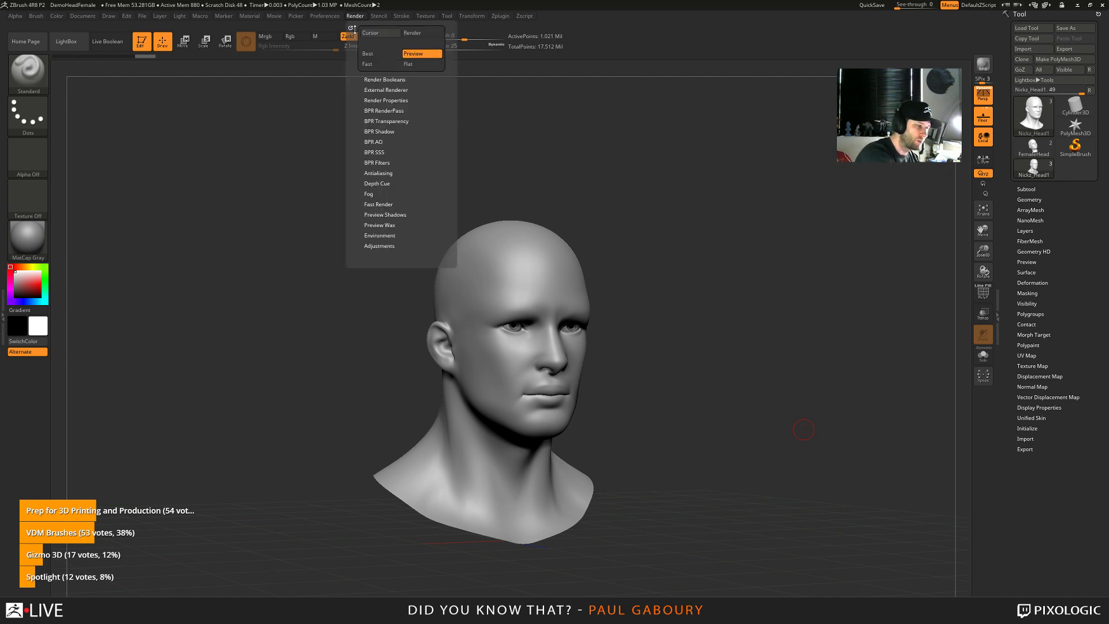
pyautogui.click(402, 100)
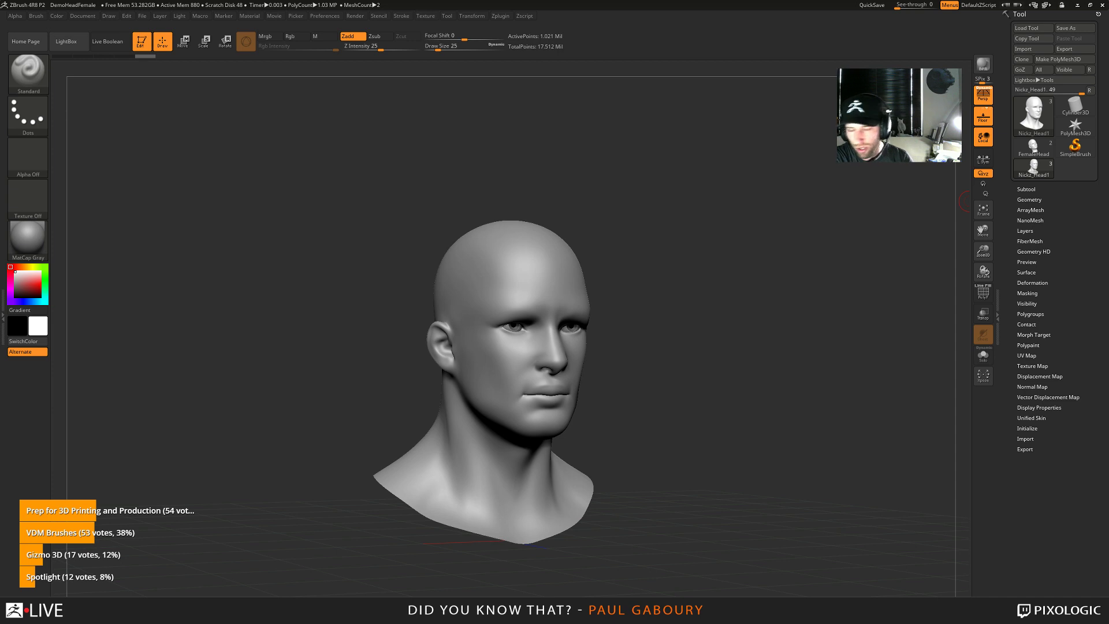
# Lower the duplicated head to subdivision level 3
pyautogui.moveTo(728, 474); pyautogui.dragTo(693, 475)
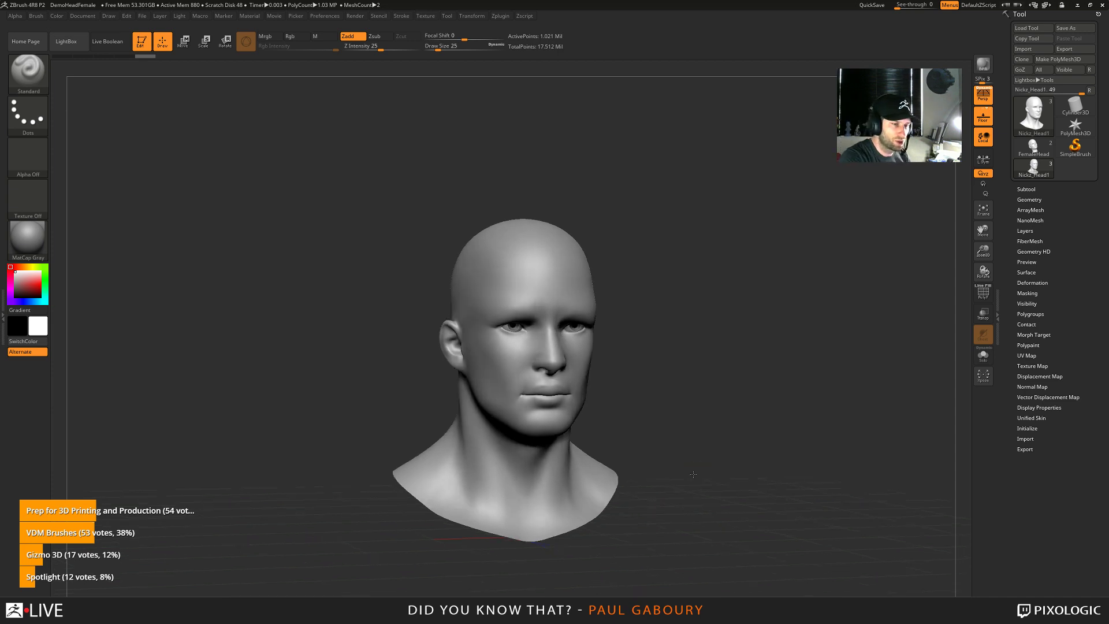
pyautogui.click(1029, 200)
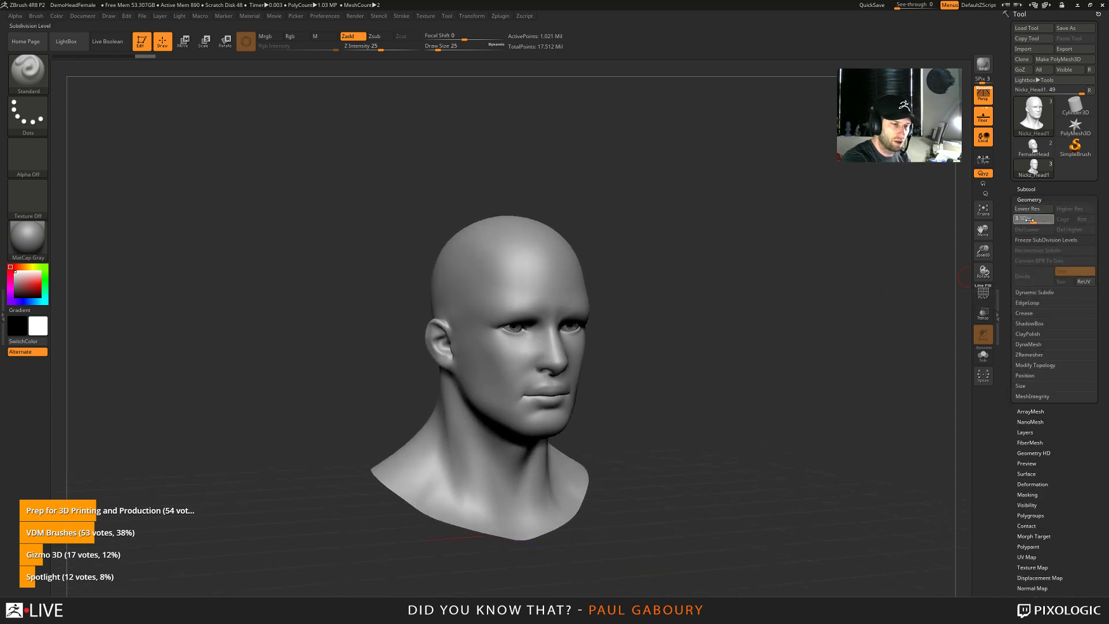
pyautogui.moveTo(1031, 220); pyautogui.dragTo(1032, 220)
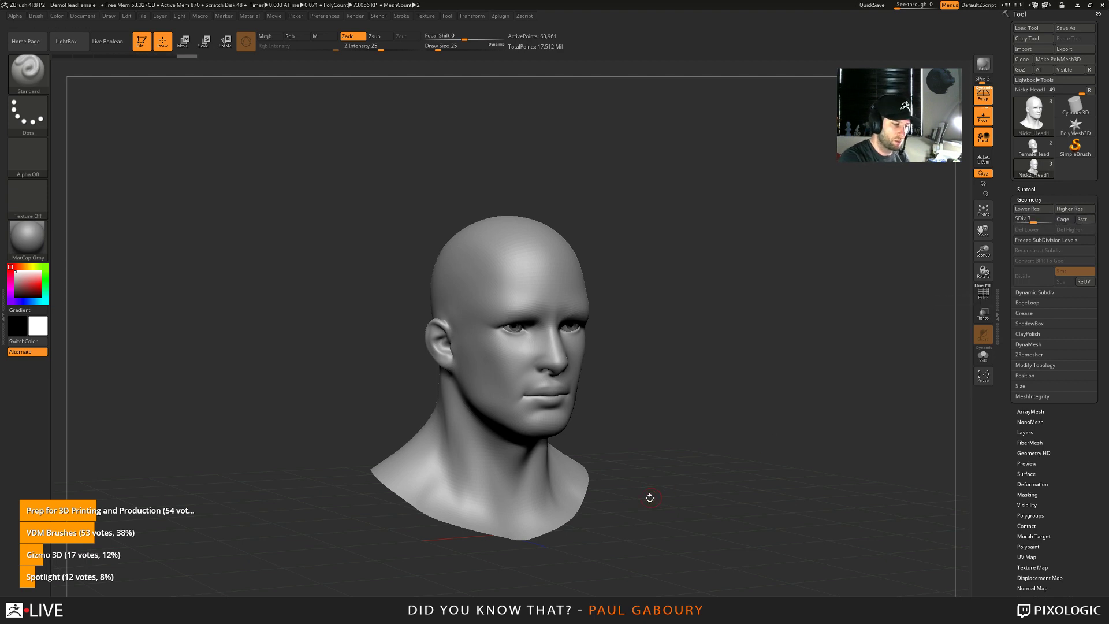
# Choose the CurveTube brush and try to draw an S-shaped tube outward from the forehead of the male head
pyautogui.press('b')
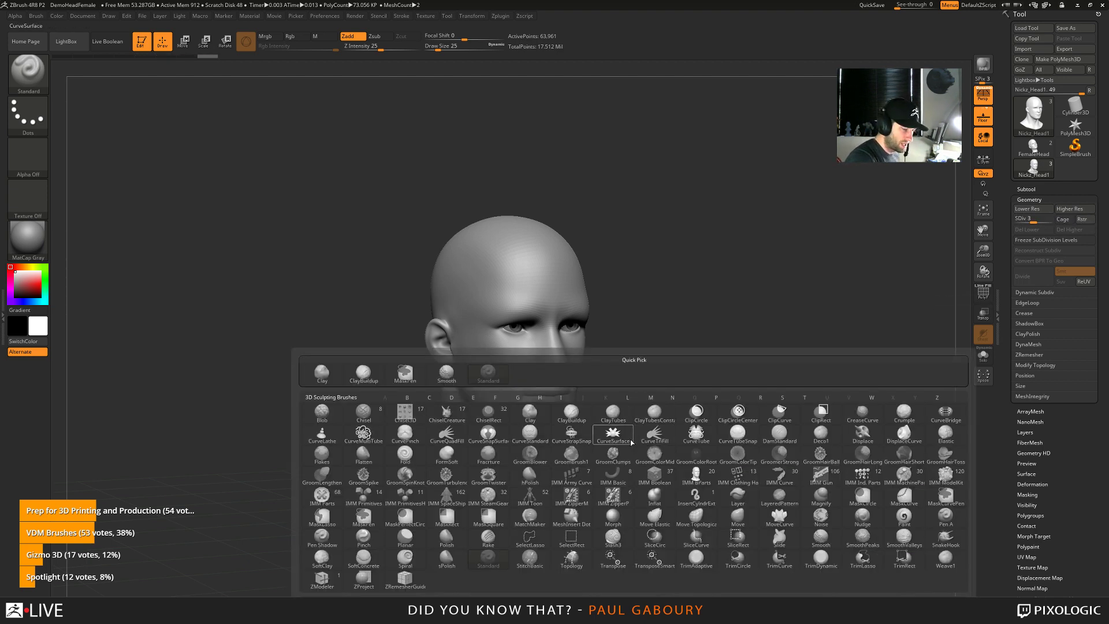
pyautogui.click(685, 434)
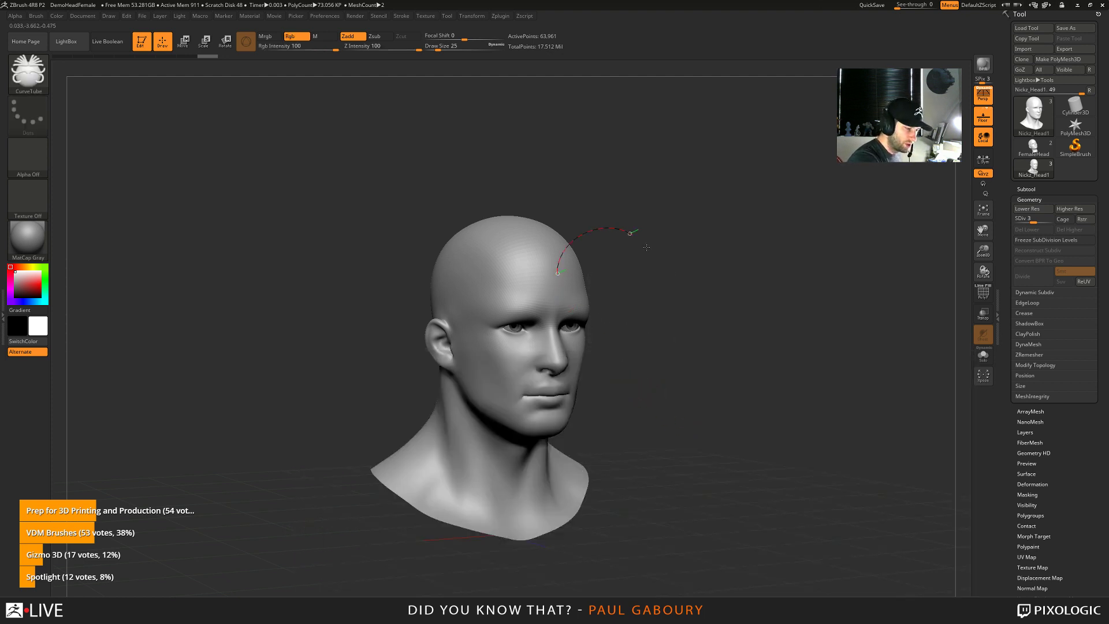
pyautogui.moveTo(725, 151); pyautogui.dragTo(725, 151)
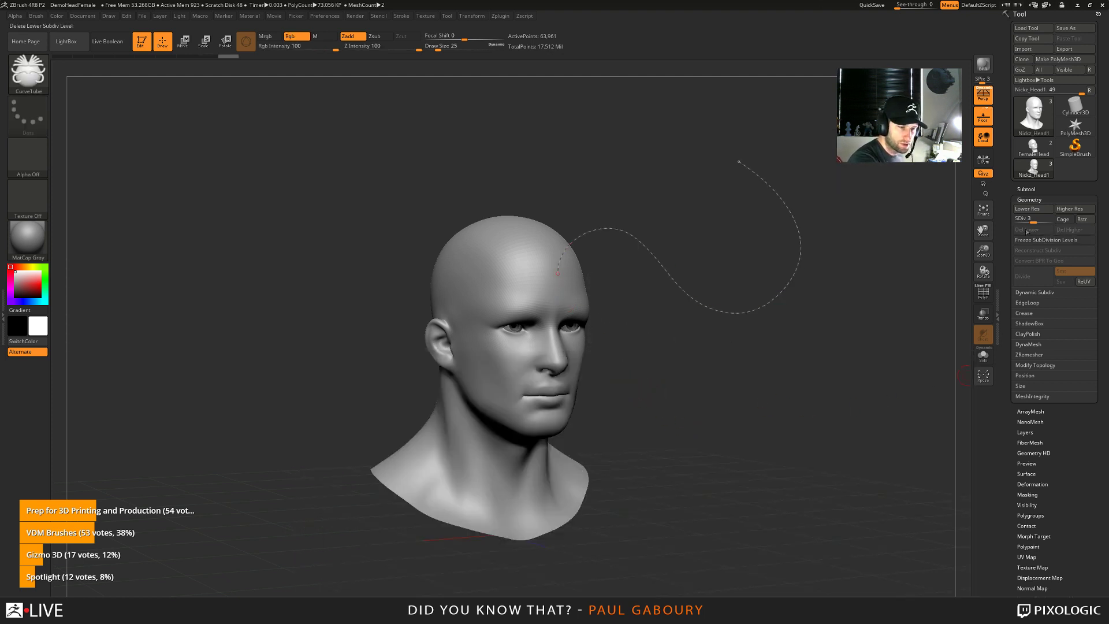
# Clone the male head, switch to the single-mesh copy and delete its subdivision levels, keeping the level 3 mesh
pyautogui.click(1036, 210)
pyautogui.click(1073, 211)
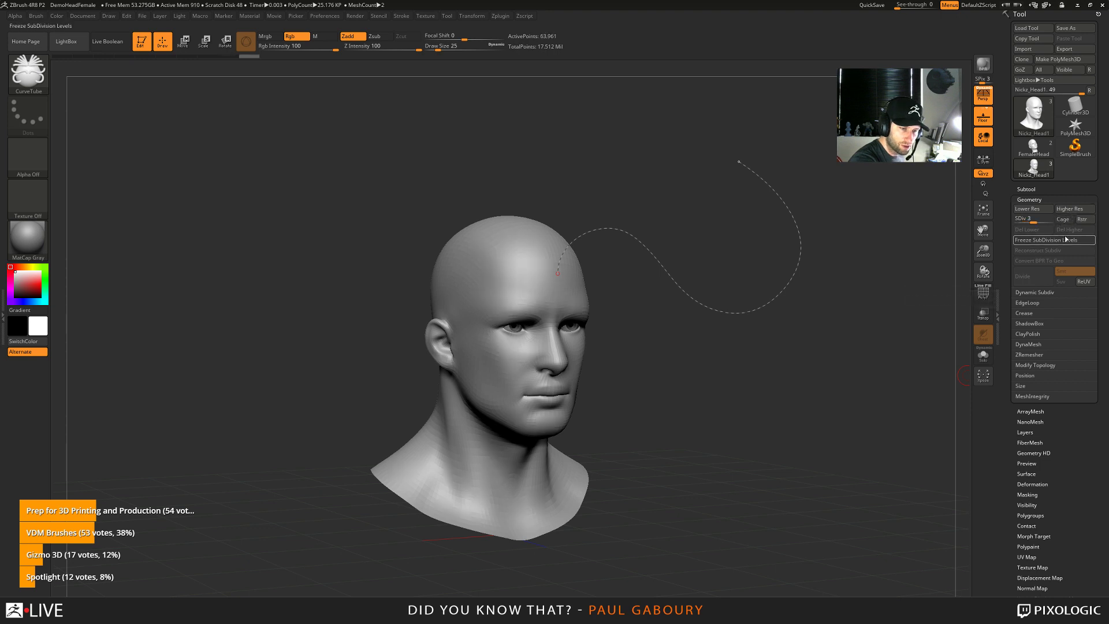
pyautogui.press('shift')
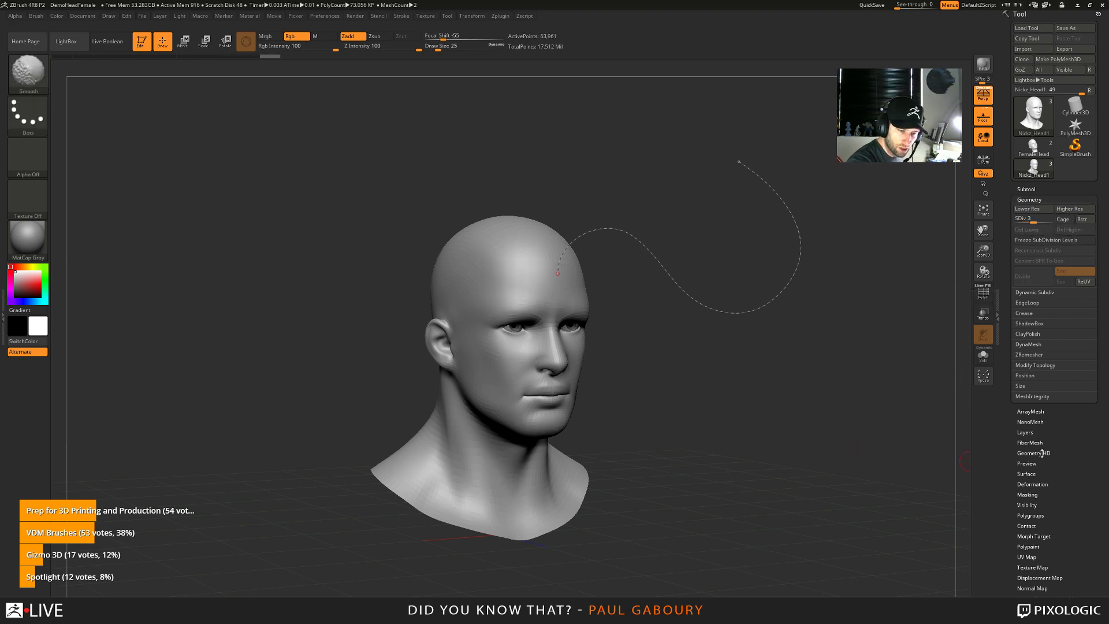
pyautogui.click(1034, 453)
pyautogui.click(1022, 59)
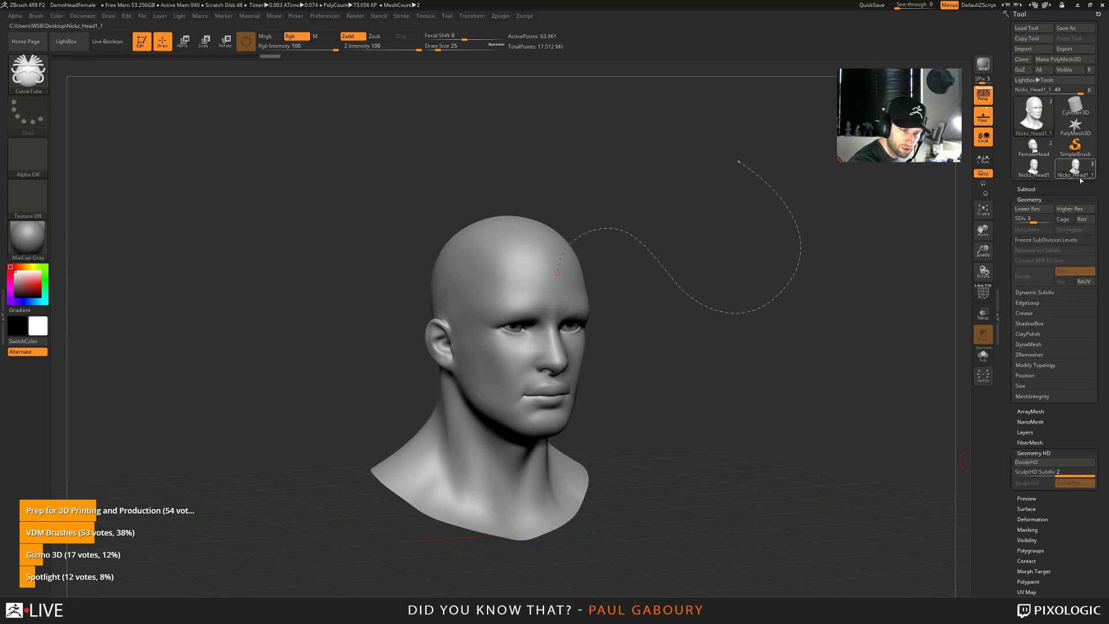
pyautogui.click(1034, 168)
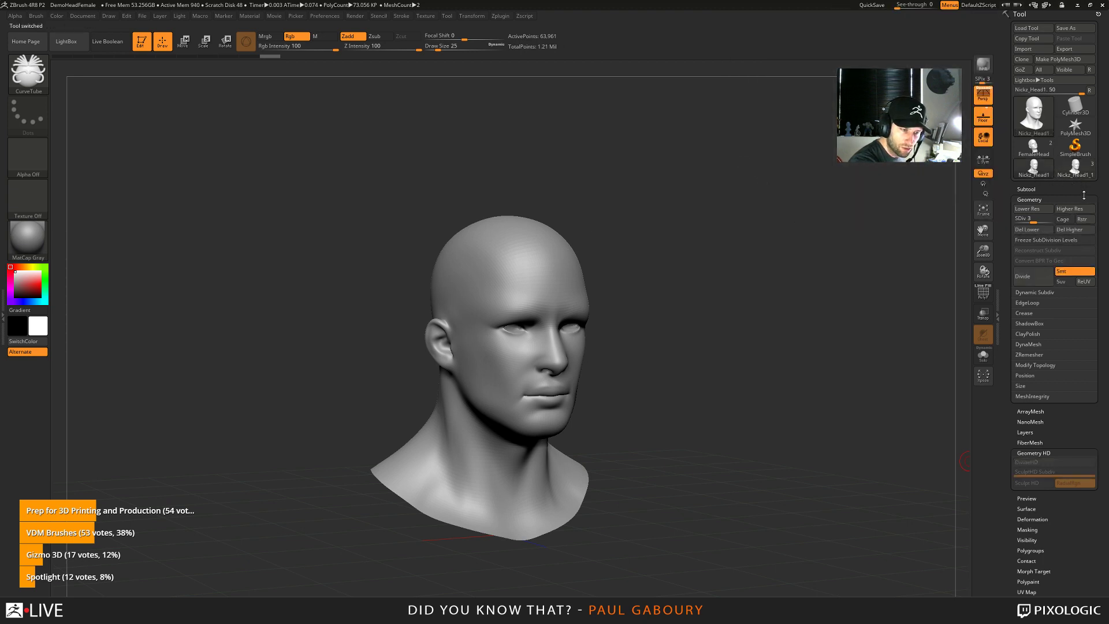
pyautogui.click(1075, 229)
# Draw a series of long, S-shaped tubes outward from the forehead and the top of the head, ending with a looping one
pyautogui.moveTo(690, 247); pyautogui.dragTo(668, 157)
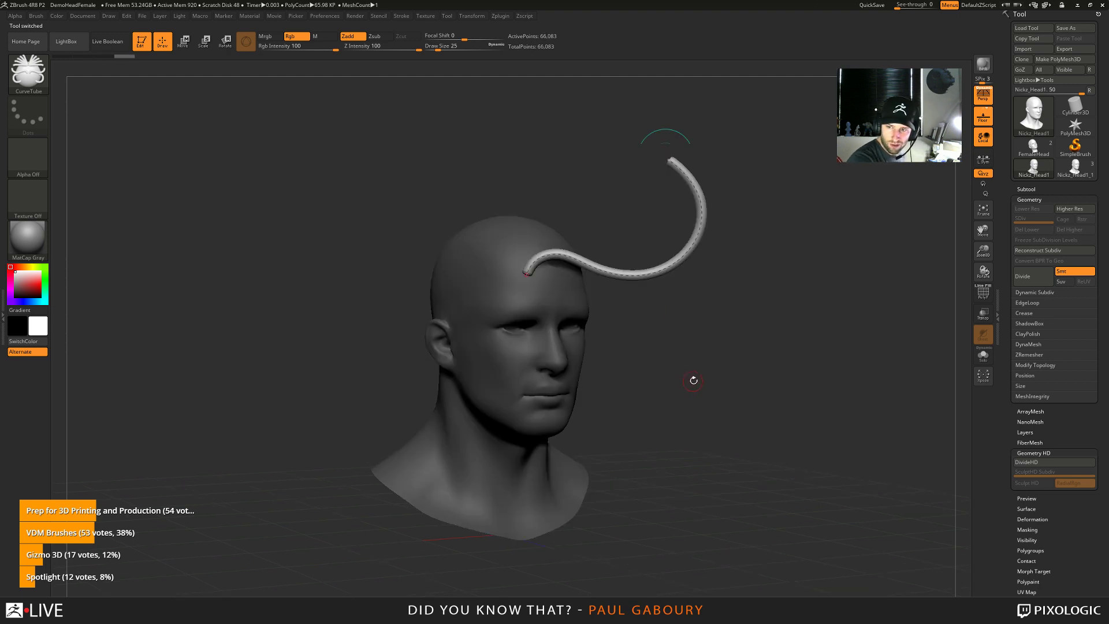
pyautogui.keyDown('alt'); pyautogui.moveTo(706, 369); pyautogui.dragTo(685, 411); pyautogui.keyUp('alt')
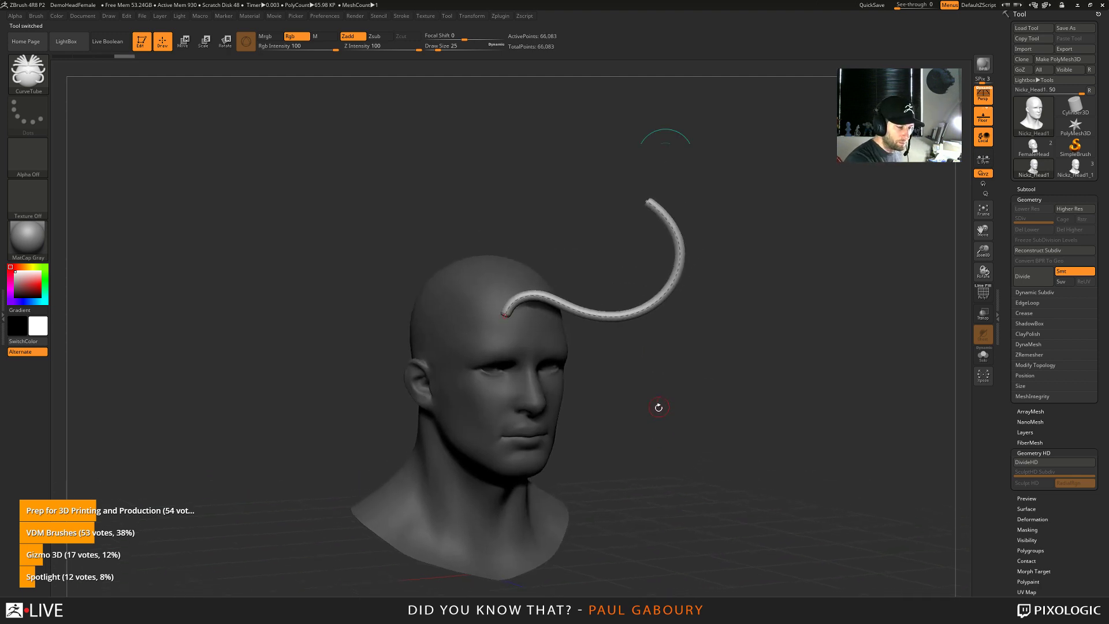
pyautogui.moveTo(631, 323); pyautogui.dragTo(632, 381)
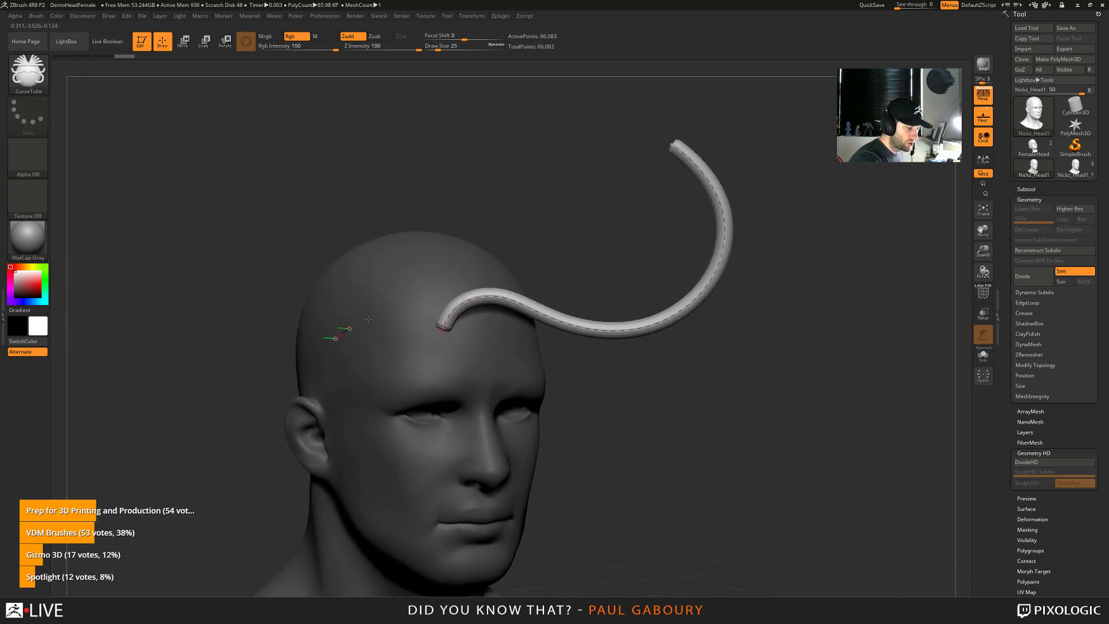
pyautogui.moveTo(192, 296); pyautogui.dragTo(302, 524)
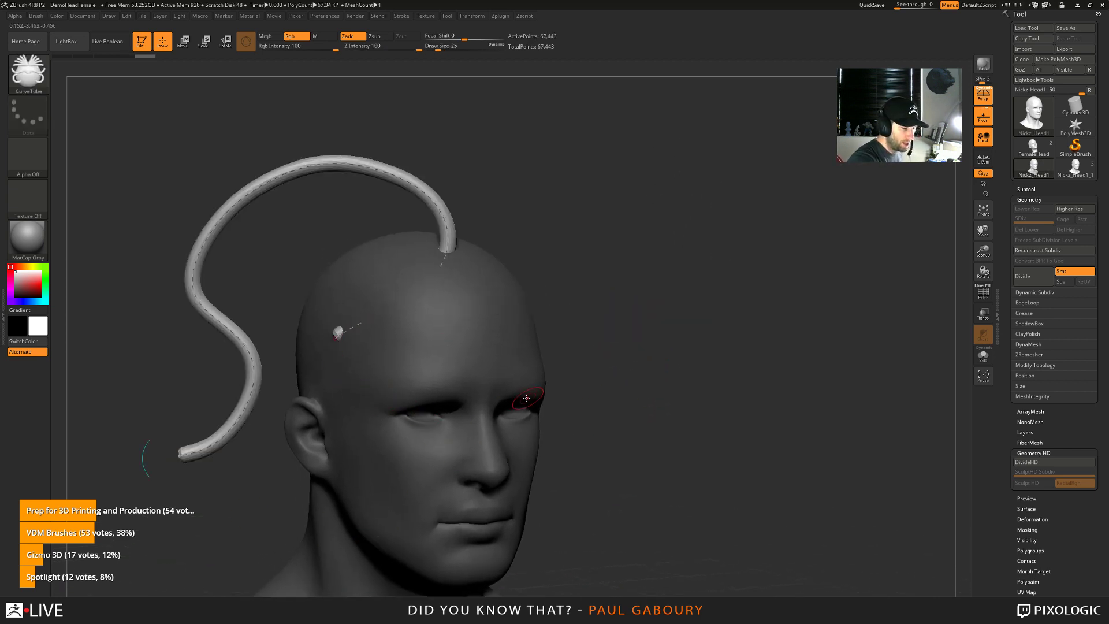
pyautogui.moveTo(752, 131); pyautogui.dragTo(848, 326)
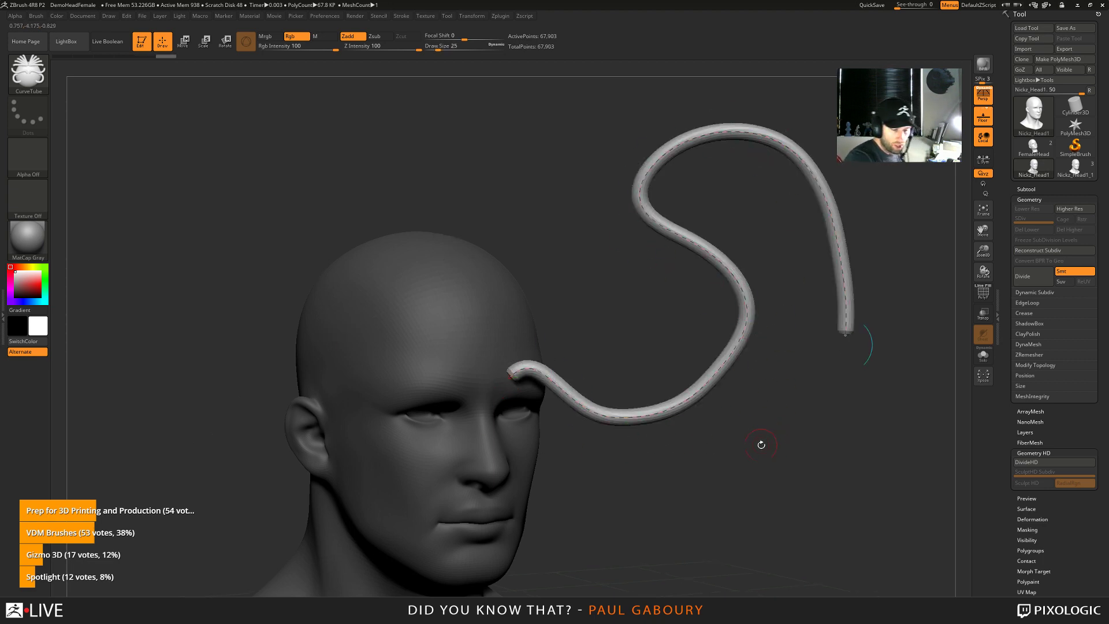
pyautogui.moveTo(798, 428); pyautogui.dragTo(795, 431)
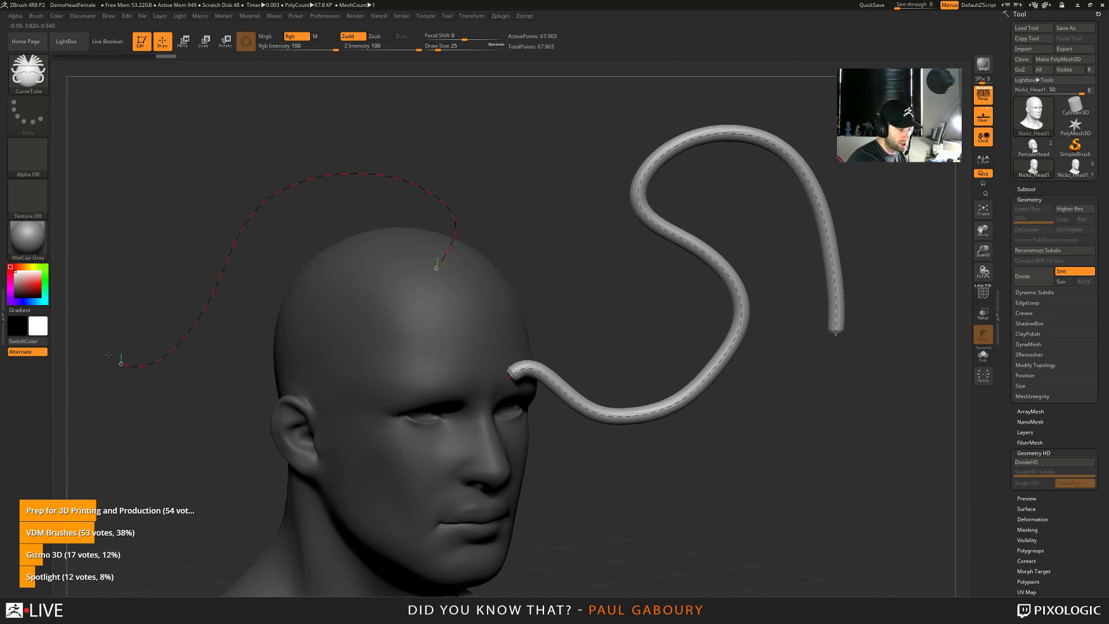
pyautogui.moveTo(485, 143); pyautogui.dragTo(525, 143)
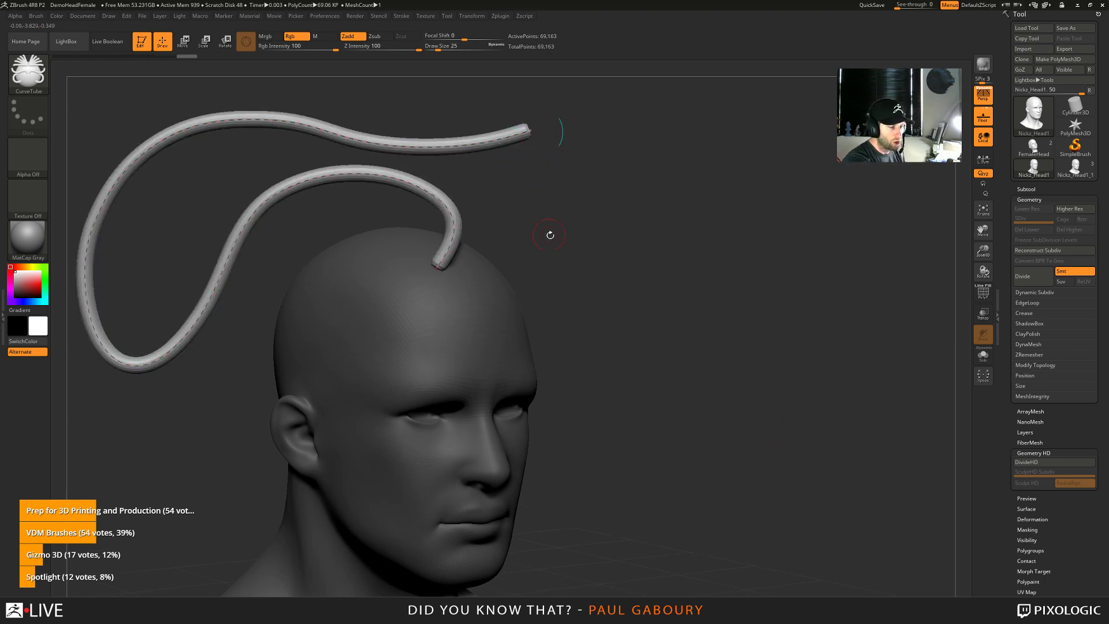
# Vary the looping tube's thickness by reapplying different draw sizes to its curve, including 56 and 16, and finish at 54
pyautogui.moveTo(550, 236); pyautogui.dragTo(649, 314)
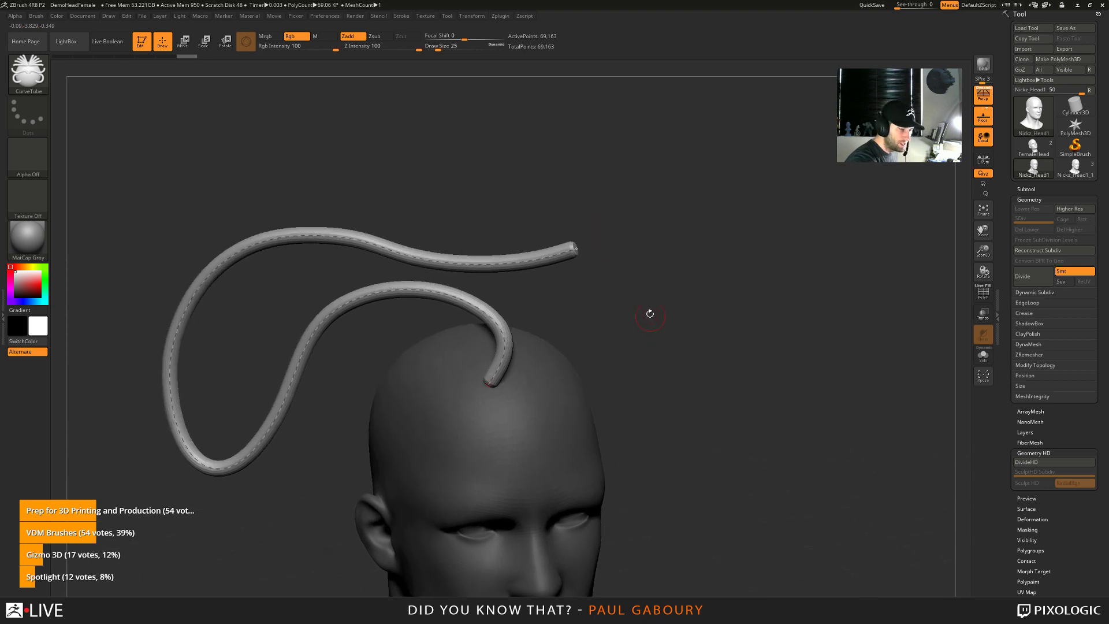
pyautogui.press('s')
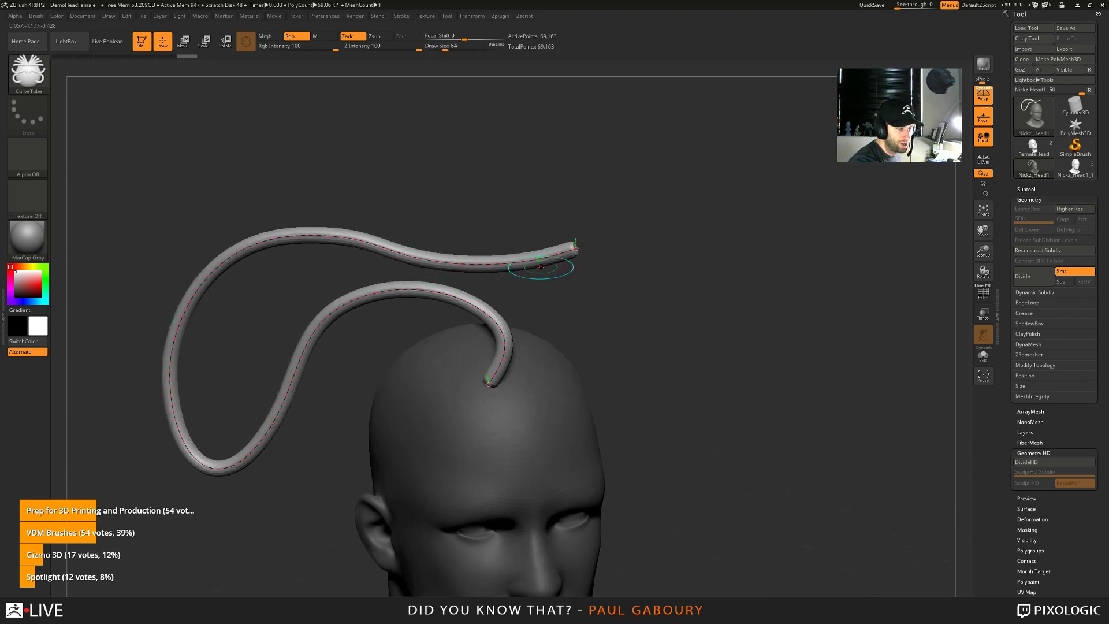
pyautogui.click(529, 255)
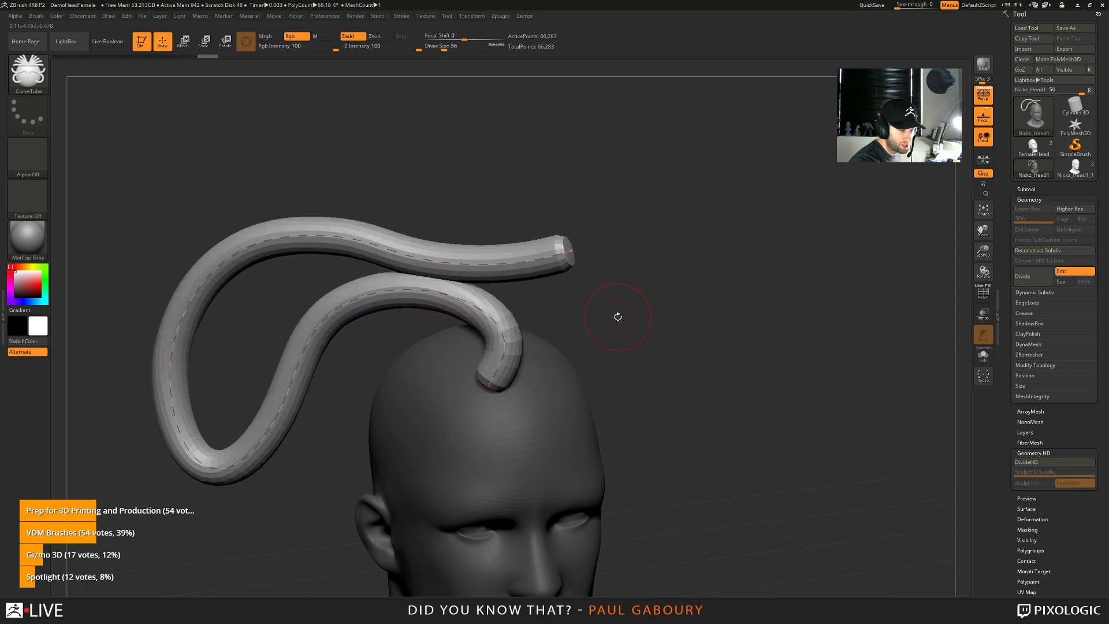
pyautogui.press('s')
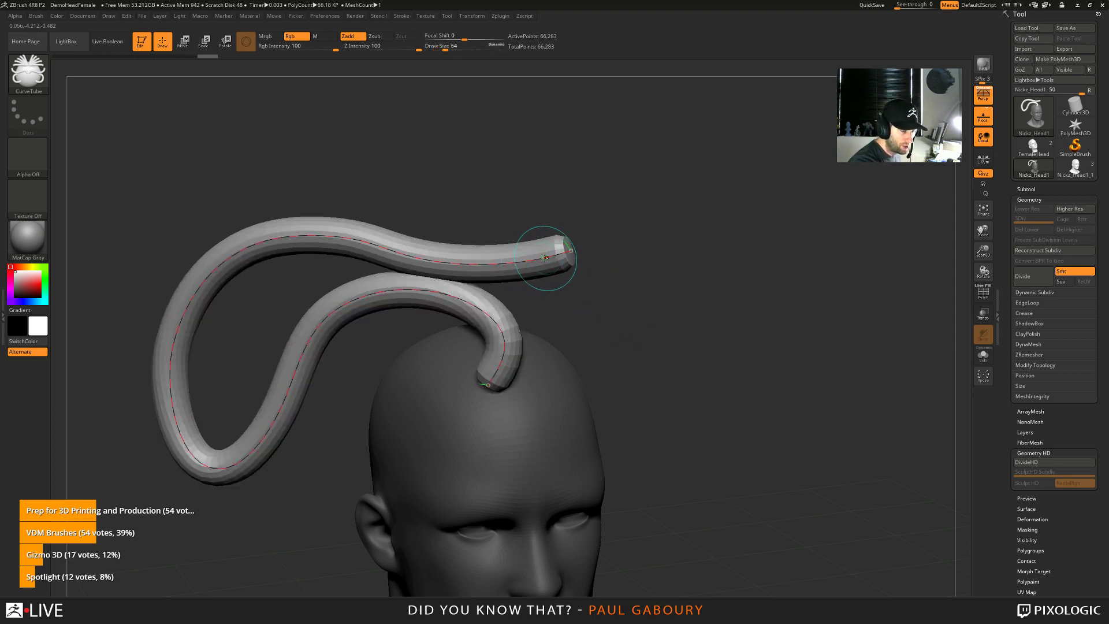
pyautogui.click(532, 249)
pyautogui.press('s')
pyautogui.click(542, 258)
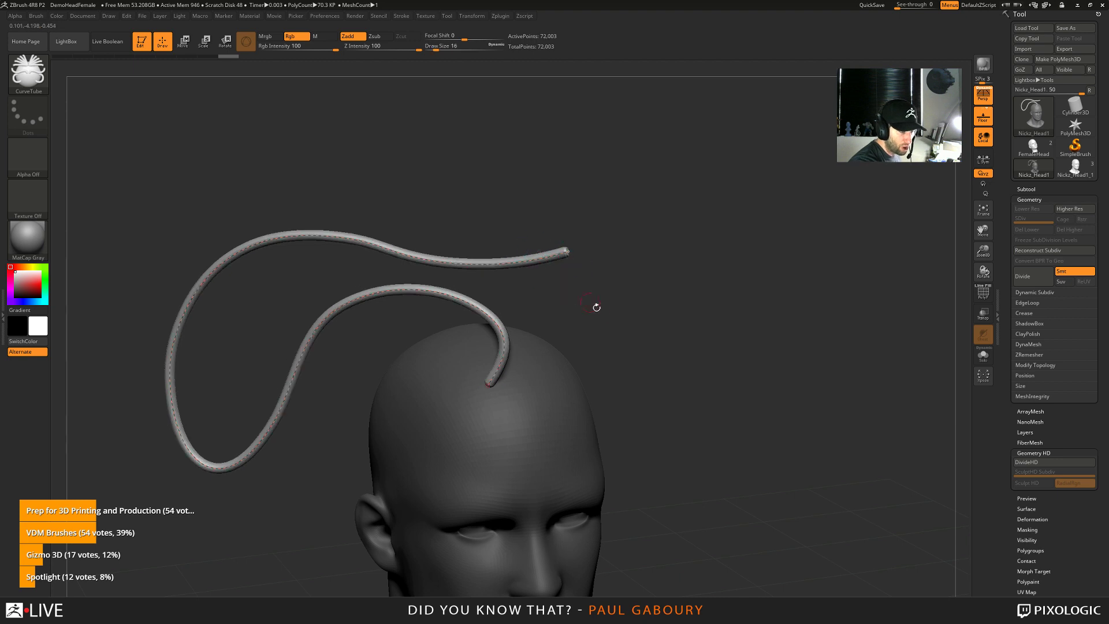
pyautogui.press('s')
pyautogui.moveTo(608, 323); pyautogui.dragTo(616, 322)
pyautogui.click(552, 255)
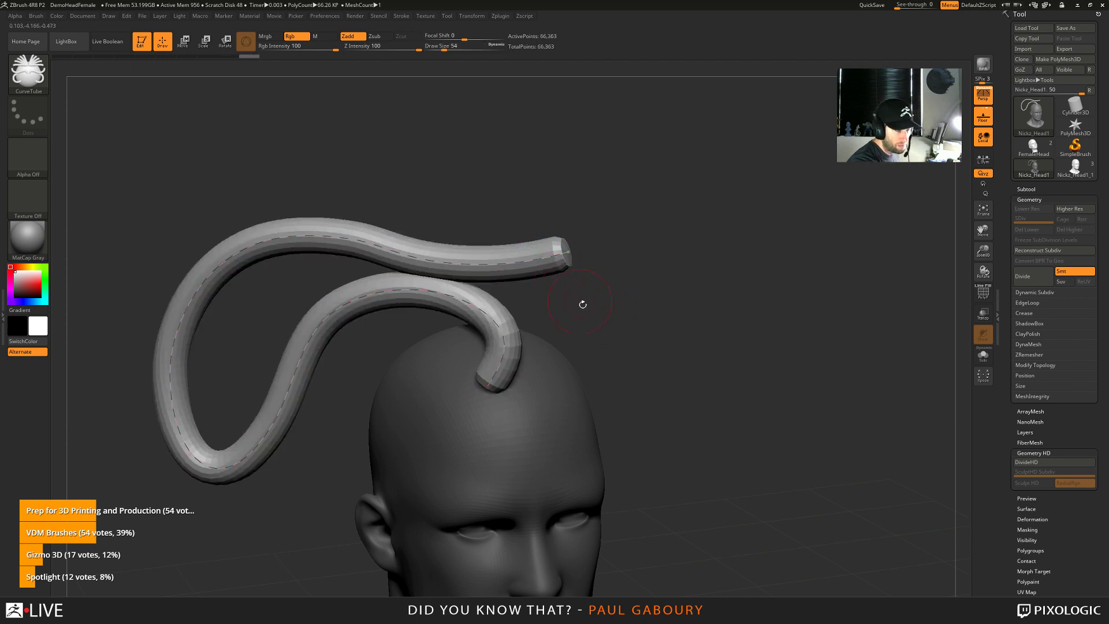
pyautogui.click(547, 256)
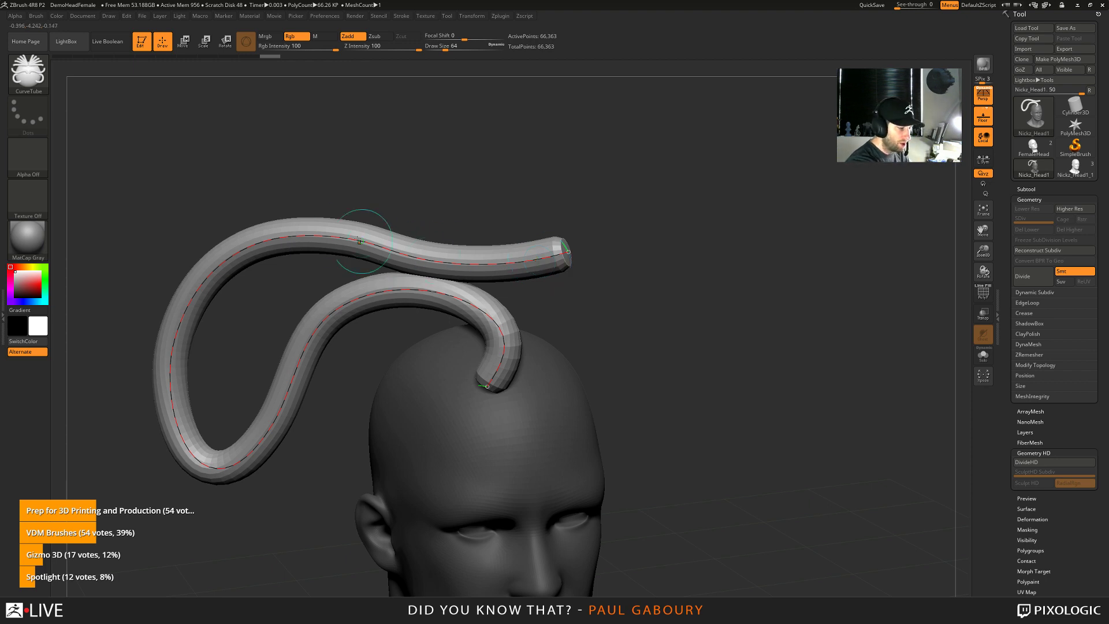
# Bend the tube by pulling its middle upward and repositioning both free ends into a wide wave over the head
pyautogui.moveTo(346, 226); pyautogui.dragTo(348, 155)
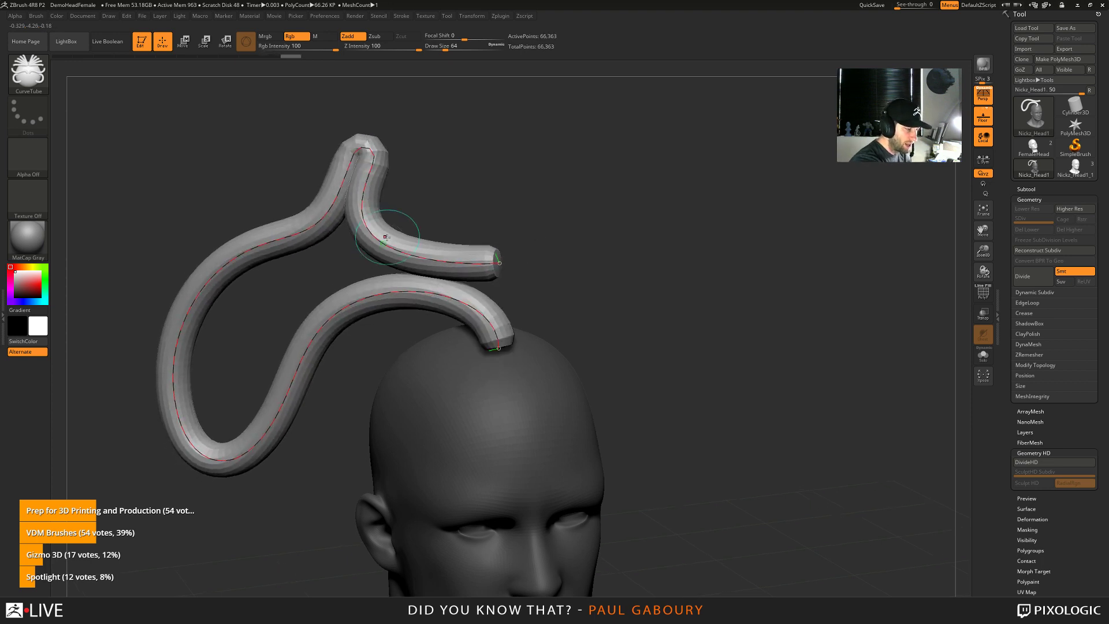
pyautogui.moveTo(536, 258)
pyautogui.mouseDown()
pyautogui.moveTo(483, 248)
pyautogui.moveTo(435, 214)
pyautogui.moveTo(425, 227)
pyautogui.moveTo(508, 208)
pyautogui.moveTo(745, 254)
pyautogui.moveTo(682, 384)
pyautogui.moveTo(721, 471)
pyautogui.moveTo(816, 410)
pyautogui.moveTo(693, 98)
pyautogui.moveTo(854, 214)
pyautogui.moveTo(612, 442)
pyautogui.moveTo(346, 462)
pyautogui.moveTo(325, 403)
pyautogui.mouseUp()
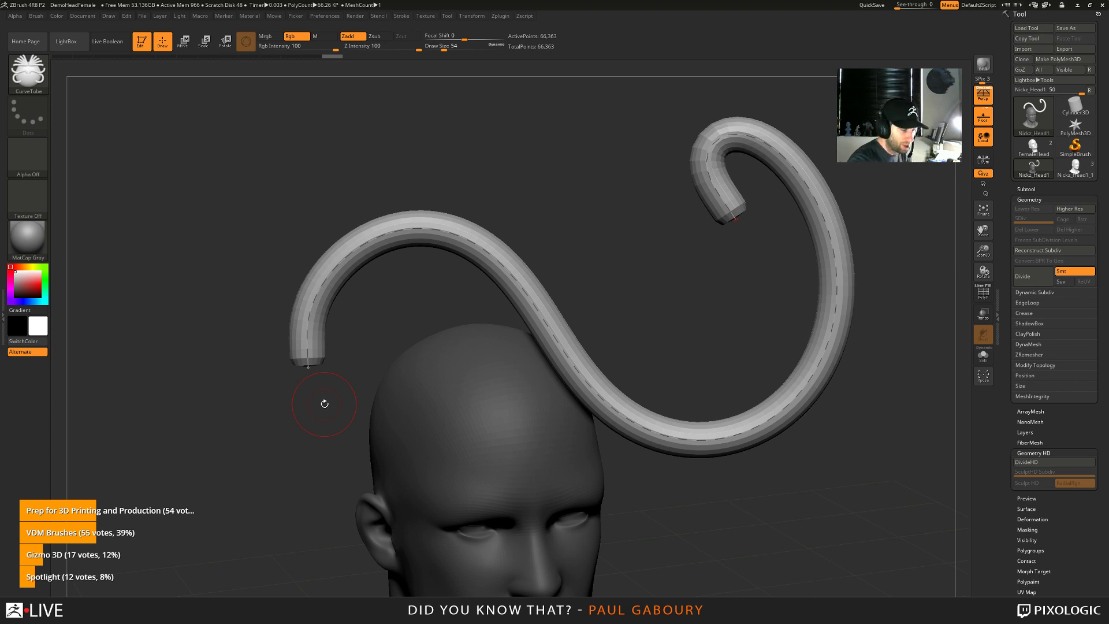
pyautogui.moveTo(307, 364)
pyautogui.mouseDown()
pyautogui.moveTo(292, 462)
pyautogui.moveTo(257, 234)
pyautogui.moveTo(310, 190)
pyautogui.mouseUp()
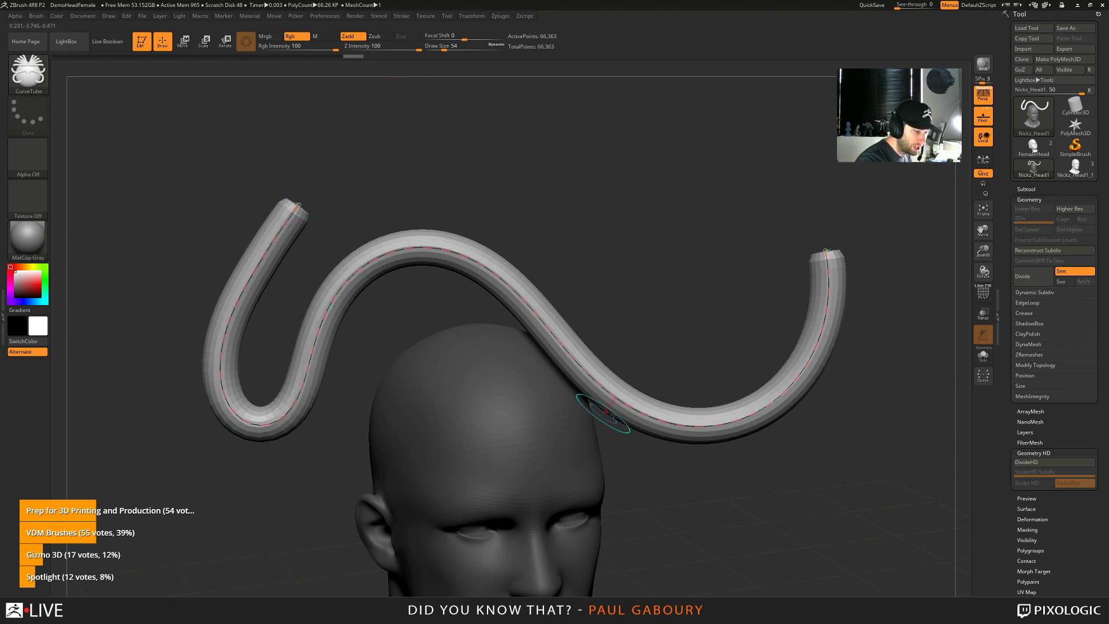
# Switch Curve Mode off and back on in the stroke's curve settings, and enable Lock Start and Lock End
pyautogui.click(402, 16)
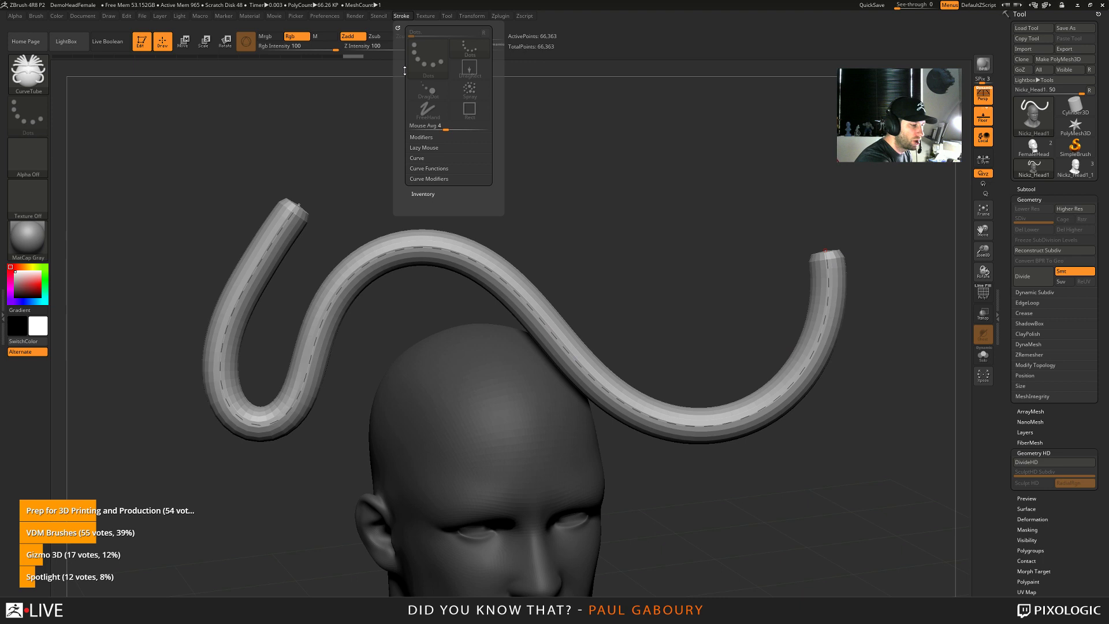
pyautogui.click(418, 158)
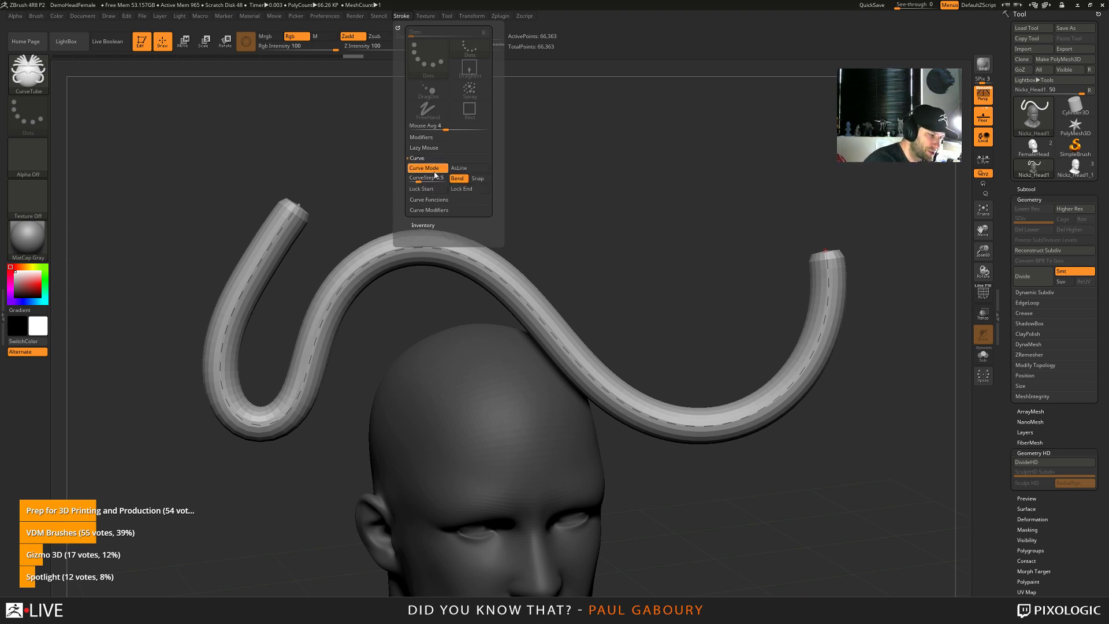
pyautogui.click(435, 171)
pyautogui.click(435, 170)
pyautogui.click(437, 170)
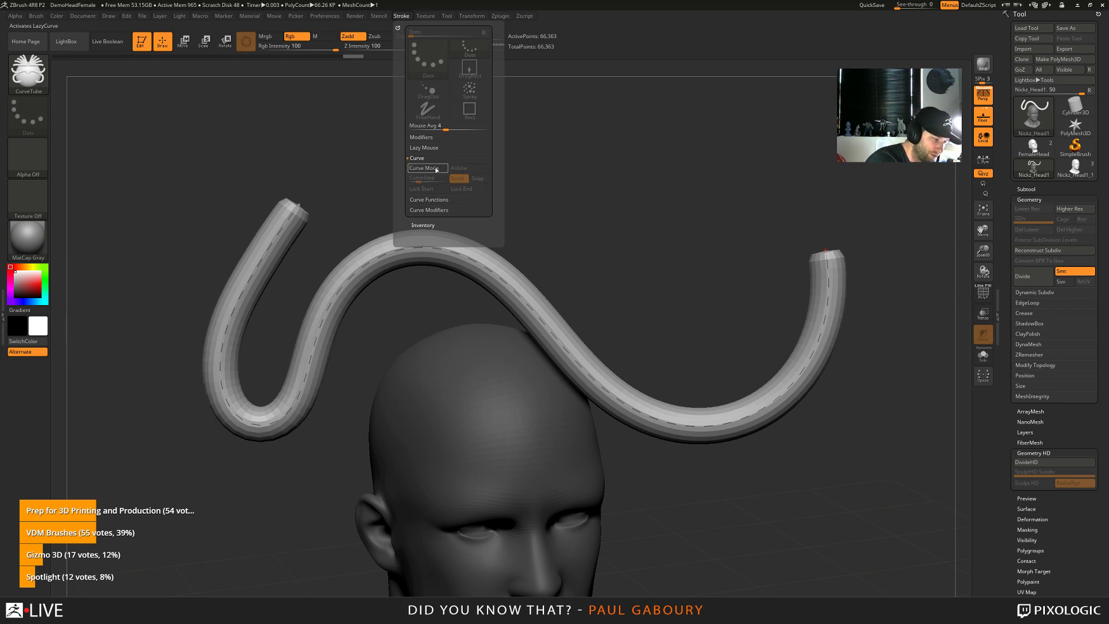
pyautogui.click(437, 169)
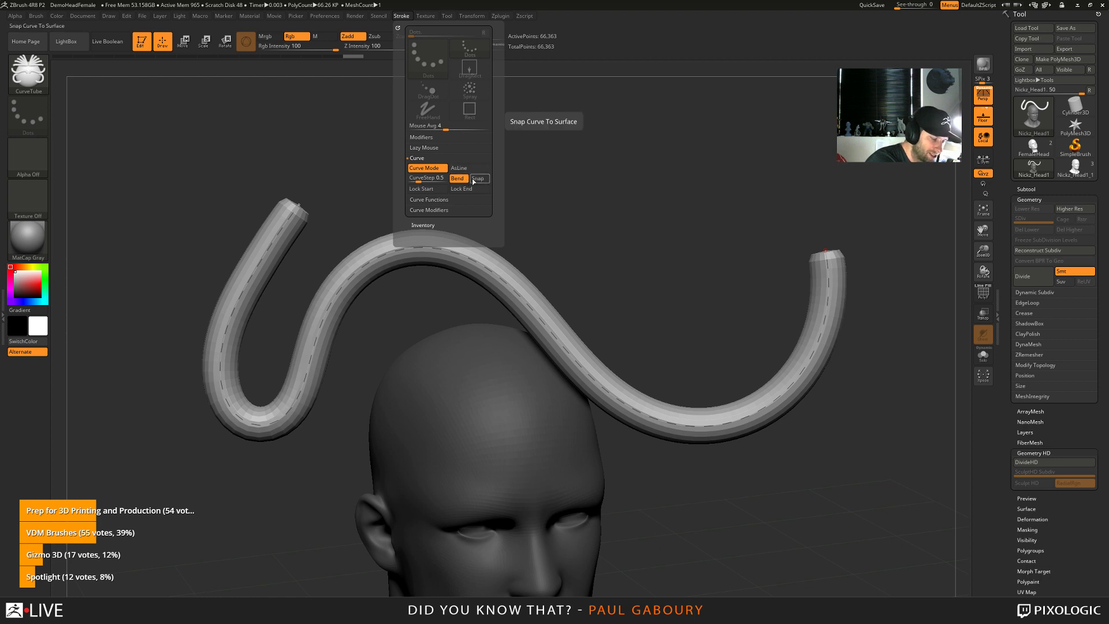
pyautogui.click(437, 191)
pyautogui.click(471, 190)
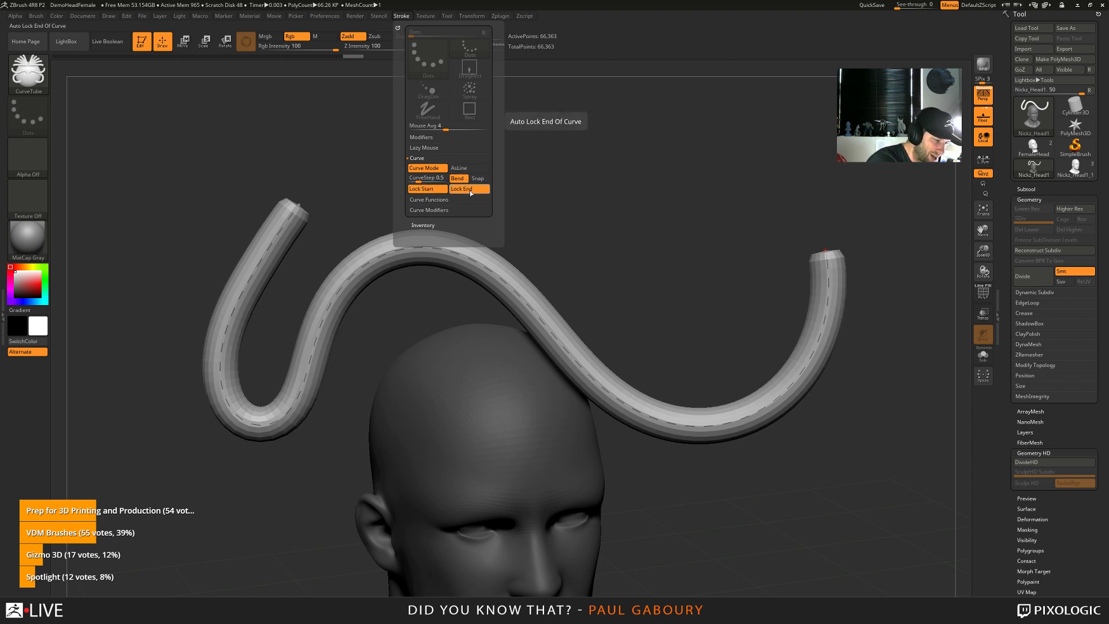
# Reshape the end-locked tube by raising its middle, moving one end down beside the face and pulling the opposite bend onto the head
pyautogui.moveTo(550, 329)
pyautogui.mouseDown()
pyautogui.moveTo(582, 334)
pyautogui.moveTo(606, 178)
pyautogui.moveTo(621, 167)
pyautogui.mouseUp()
pyautogui.moveTo(825, 251)
pyautogui.mouseDown()
pyautogui.moveTo(816, 456)
pyautogui.moveTo(908, 583)
pyautogui.mouseUp()
pyautogui.moveTo(272, 376); pyautogui.dragTo(447, 332)
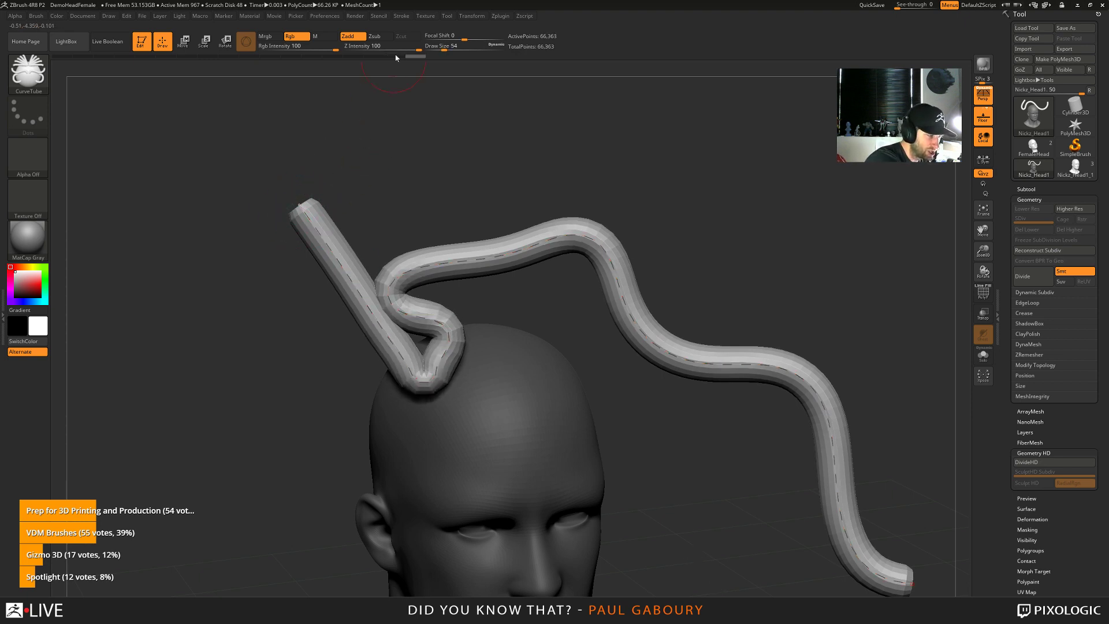
# With Lock Start and Lock End off, pull the tube down so that one end sits beside the ear
pyautogui.click(401, 19)
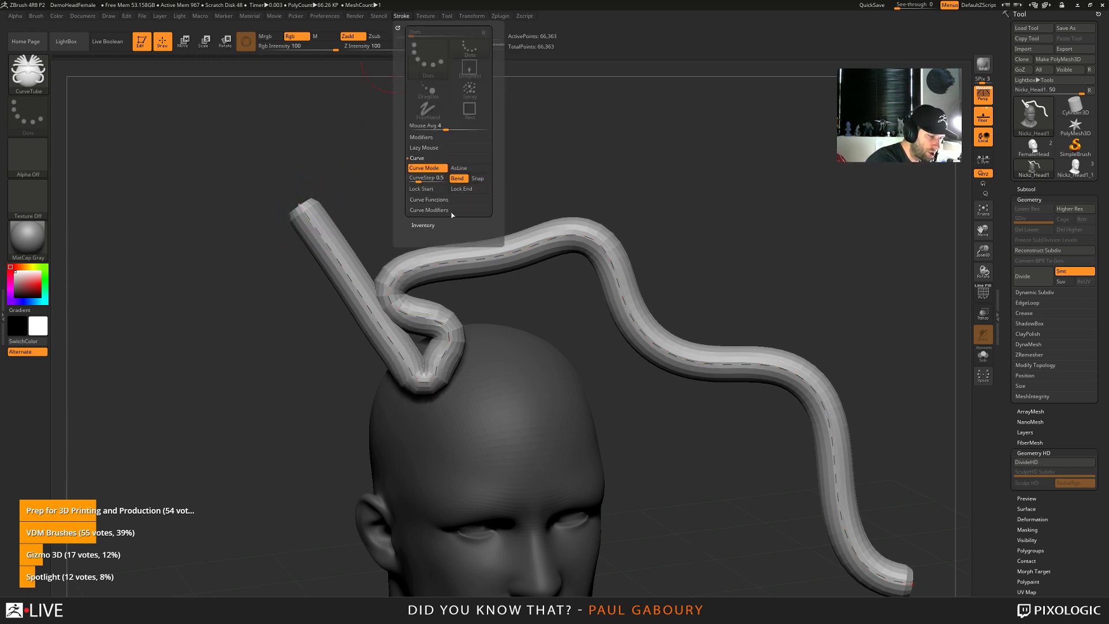
pyautogui.moveTo(384, 338)
pyautogui.mouseDown()
pyautogui.moveTo(358, 303)
pyautogui.moveTo(334, 310)
pyautogui.moveTo(255, 206)
pyautogui.moveTo(220, 453)
pyautogui.moveTo(382, 510)
pyautogui.mouseUp()
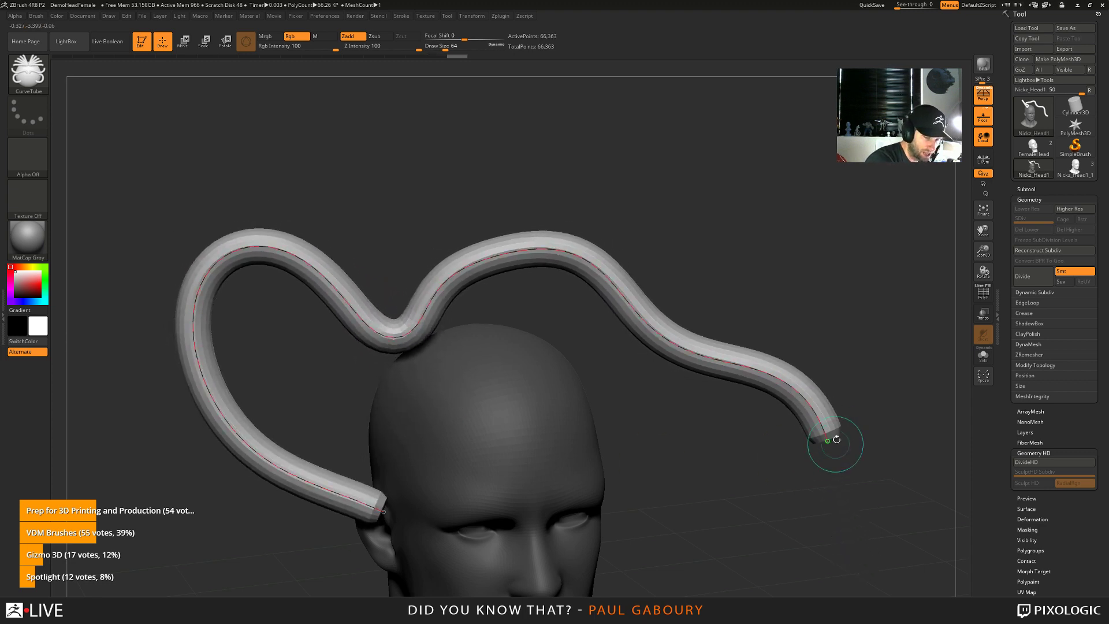
pyautogui.press('[')
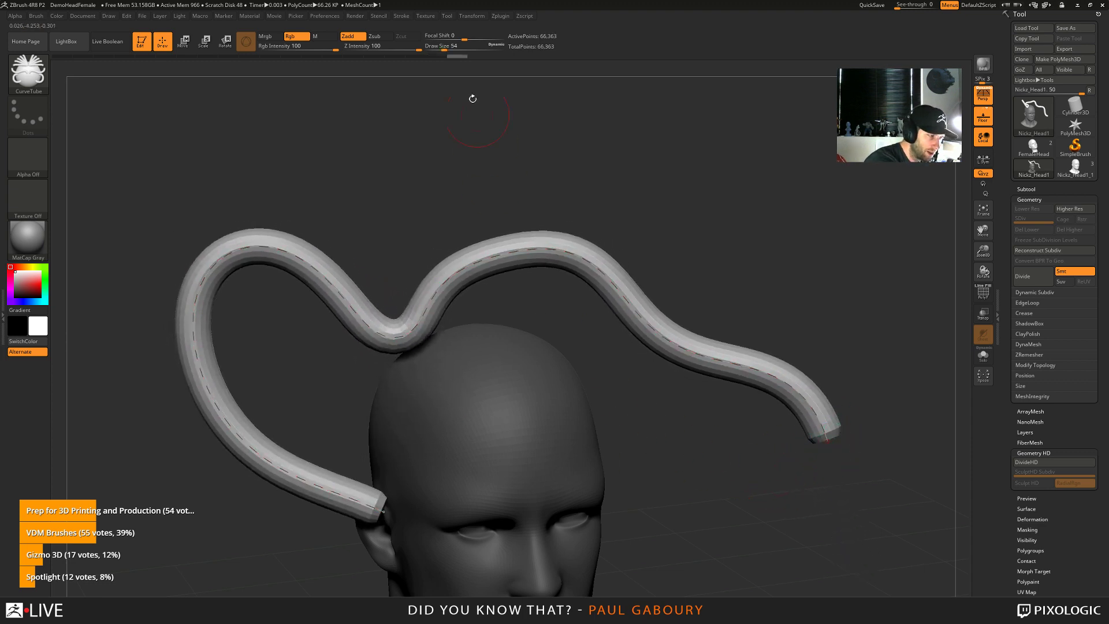
# Turn Lock Start and Lock End back on and move the tube's end from beside the ear to the temple
pyautogui.click(402, 15)
pyautogui.click(427, 188)
pyautogui.click(469, 189)
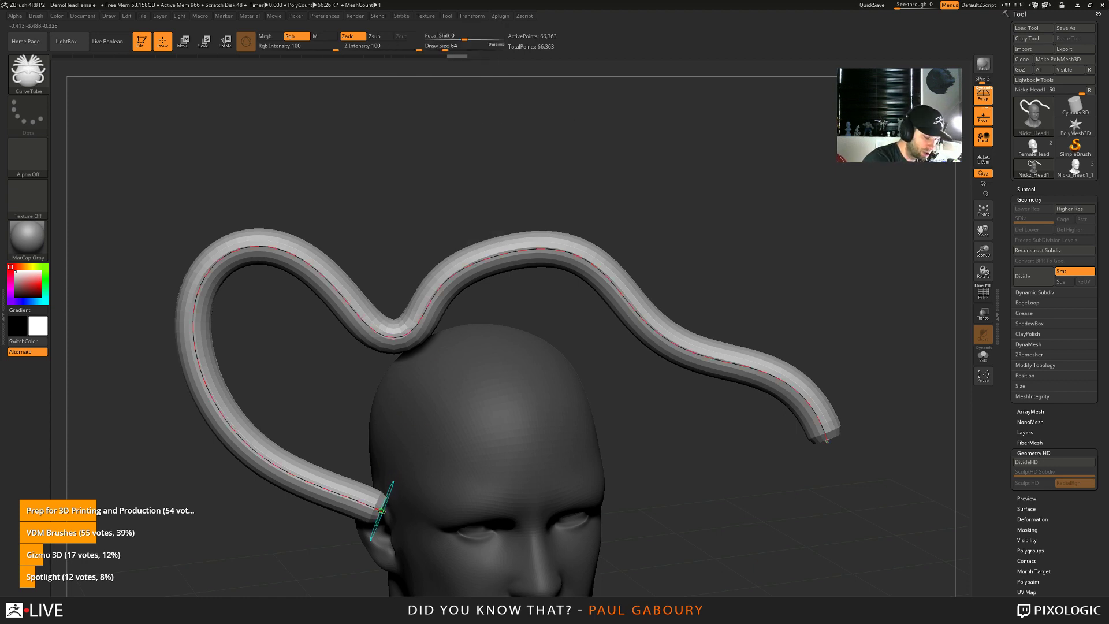
pyautogui.moveTo(383, 508)
pyautogui.mouseDown()
pyautogui.moveTo(370, 447)
pyautogui.moveTo(463, 482)
pyautogui.mouseUp()
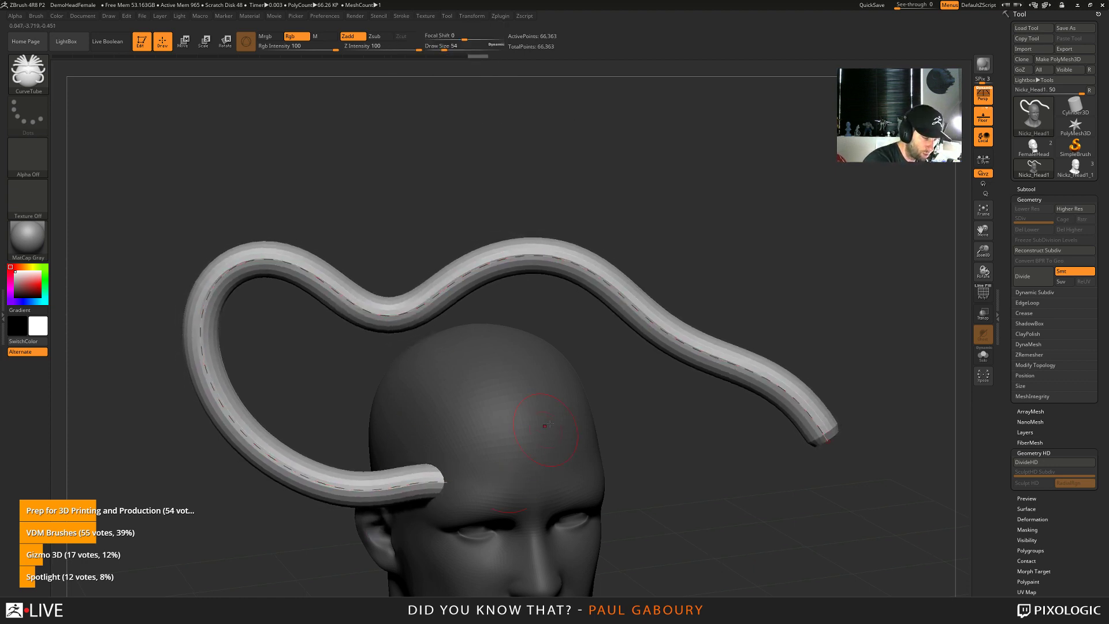
# Reshape the end-locked tube by pulling its middle up and out to both sides above the head
pyautogui.moveTo(572, 258)
pyautogui.mouseDown()
pyautogui.moveTo(581, 197)
pyautogui.moveTo(491, 300)
pyautogui.moveTo(693, 381)
pyautogui.moveTo(584, 242)
pyautogui.mouseUp()
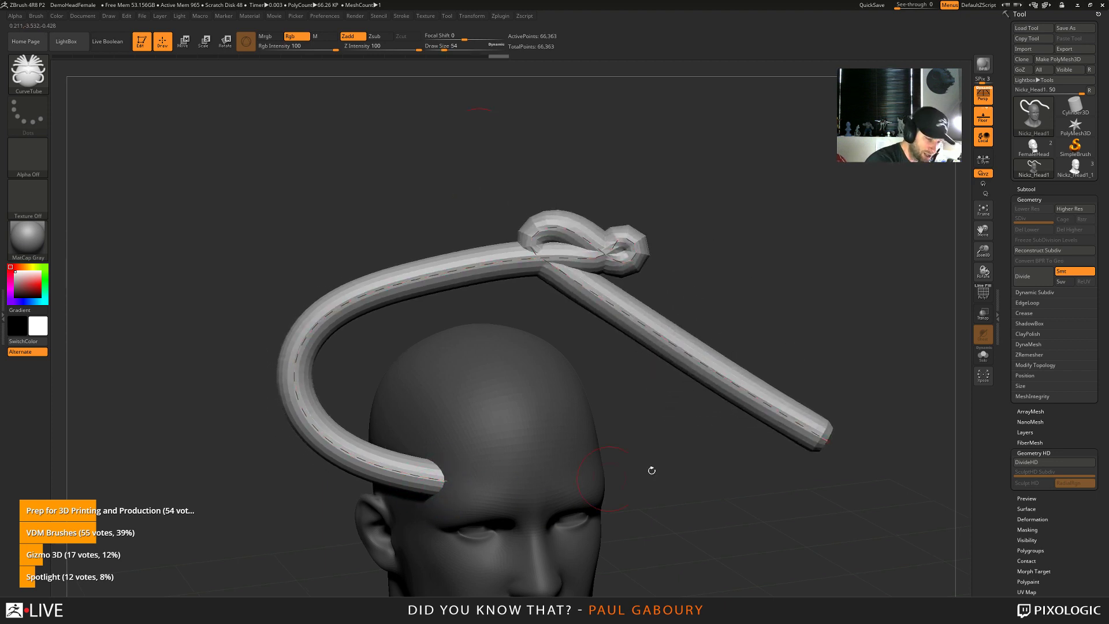
pyautogui.moveTo(471, 283)
pyautogui.mouseDown()
pyautogui.moveTo(314, 238)
pyautogui.moveTo(191, 248)
pyautogui.mouseUp()
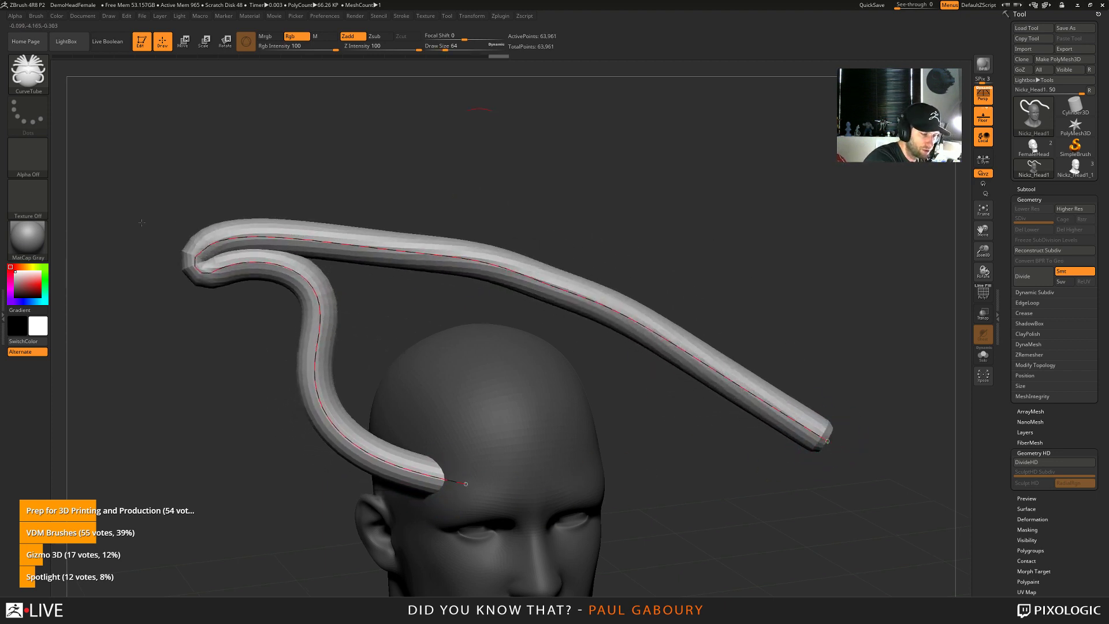
pyautogui.moveTo(439, 246)
pyautogui.mouseDown()
pyautogui.moveTo(491, 174)
pyautogui.moveTo(535, 231)
pyautogui.moveTo(575, 197)
pyautogui.moveTo(636, 205)
pyautogui.moveTo(716, 187)
pyautogui.mouseUp()
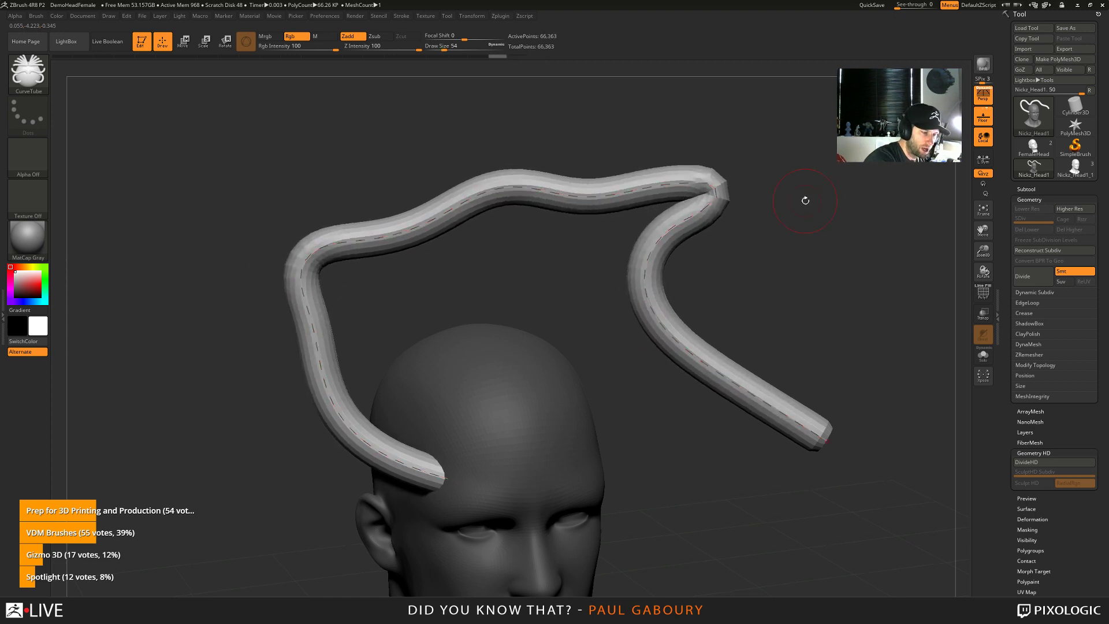
# Review the curve functions and modifiers, turn Bend off in the stroke's curve settings, and shift the whole tube slightly sideways
pyautogui.click(401, 17)
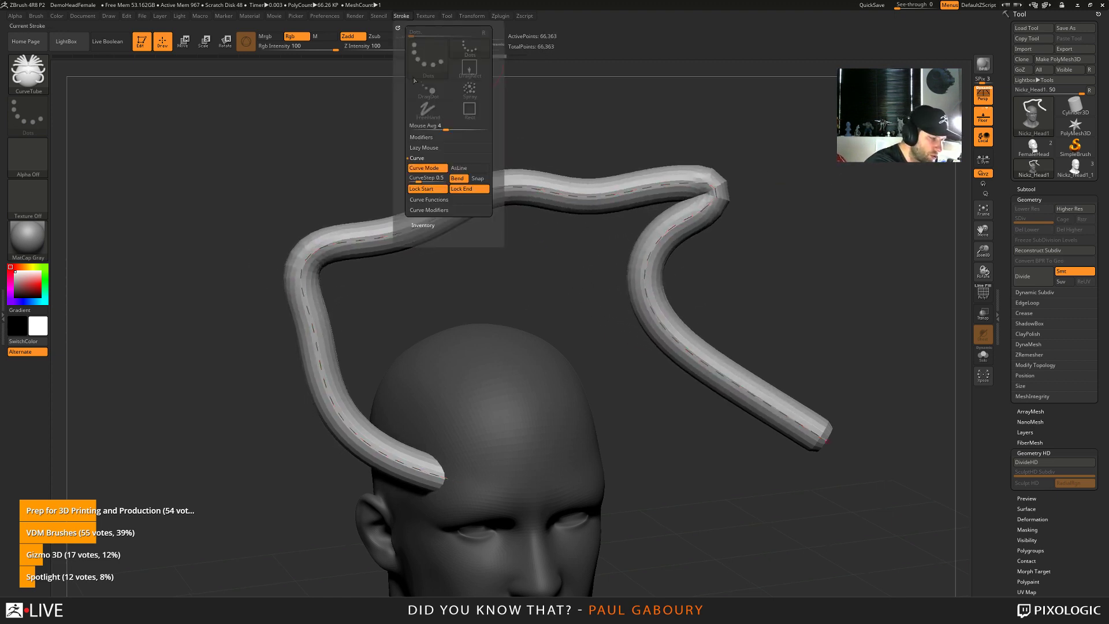
pyautogui.click(421, 157)
pyautogui.click(431, 168)
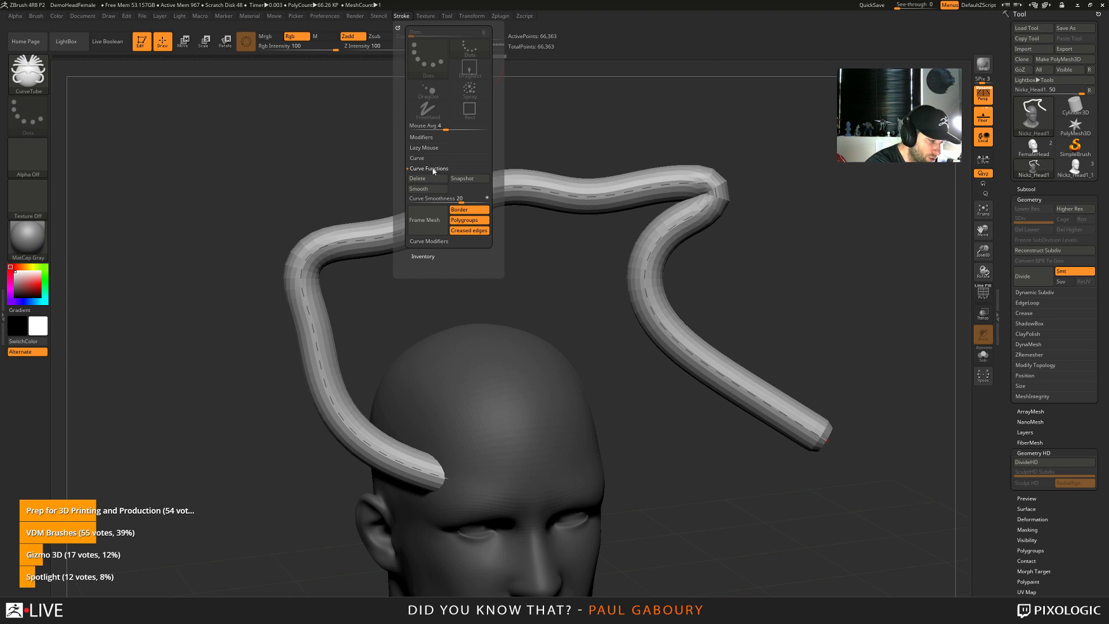
pyautogui.click(433, 169)
pyautogui.click(435, 179)
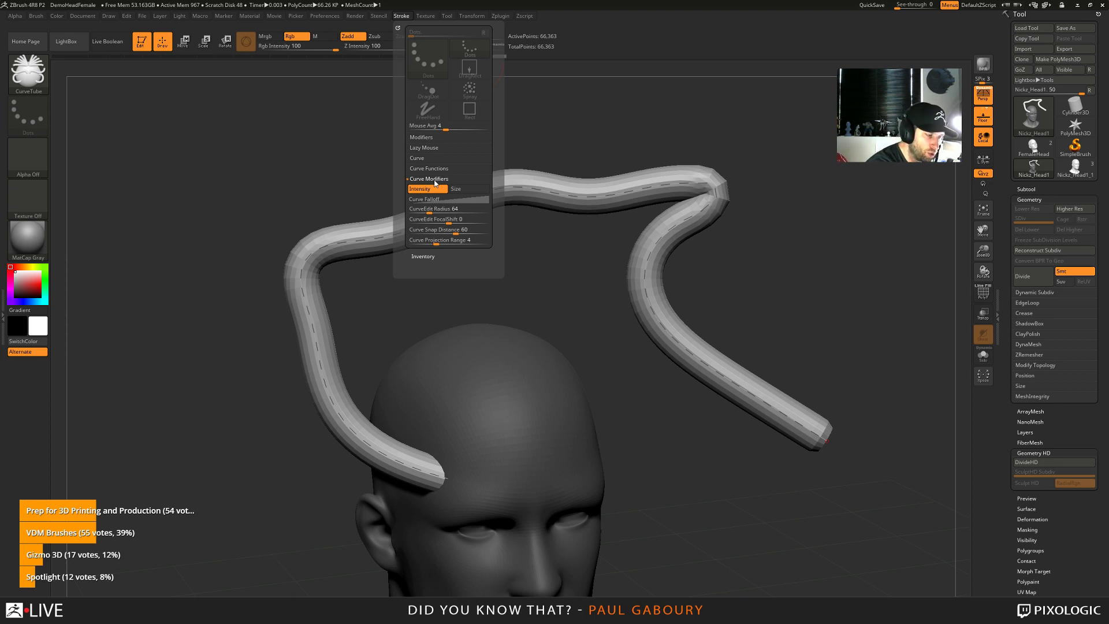
pyautogui.click(417, 157)
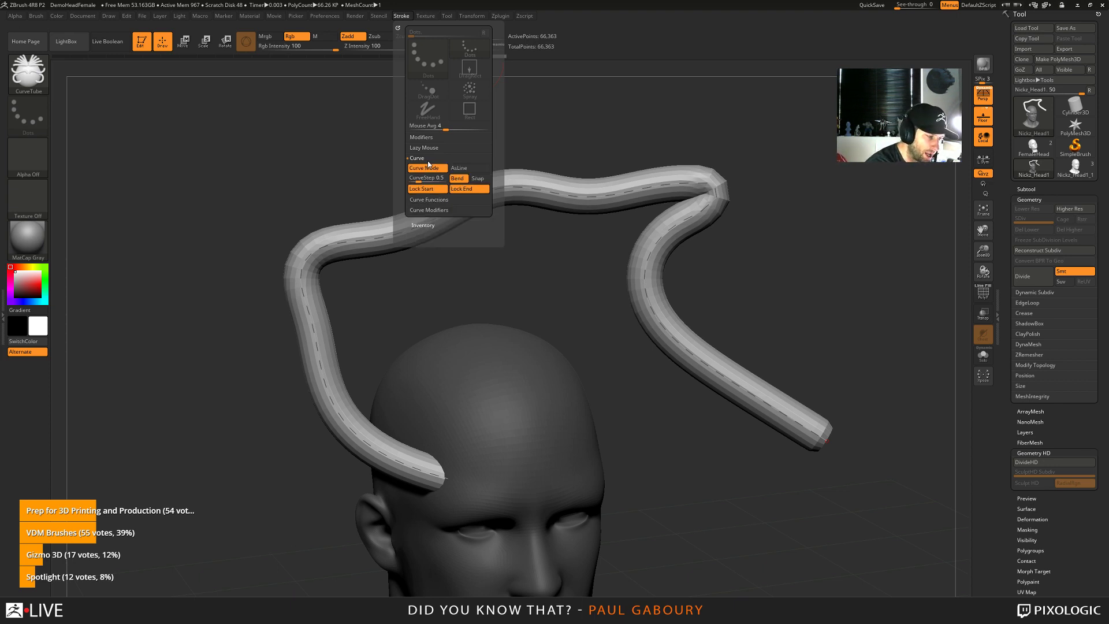
pyautogui.click(462, 180)
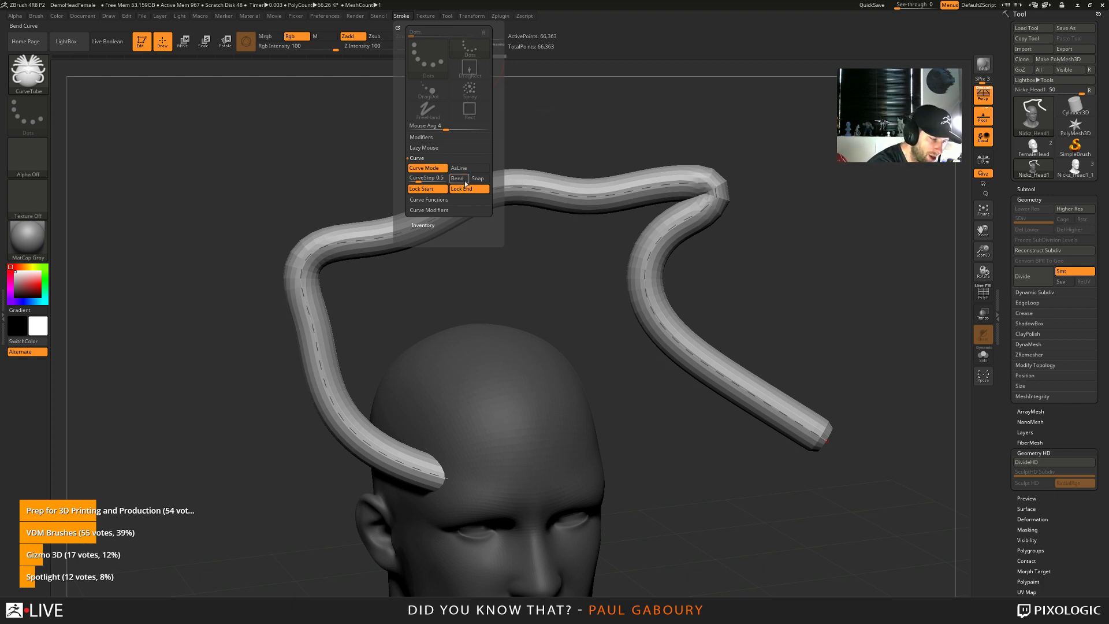
pyautogui.moveTo(583, 197)
pyautogui.mouseDown()
pyautogui.moveTo(681, 160)
pyautogui.moveTo(488, 230)
pyautogui.moveTo(414, 119)
pyautogui.moveTo(618, 313)
pyautogui.moveTo(345, 227)
pyautogui.moveTo(550, 216)
pyautogui.moveTo(546, 199)
pyautogui.mouseUp()
# Turn Bend back on and pull the tube at several points to form alternating peaks and dips above the head
pyautogui.click(405, 18)
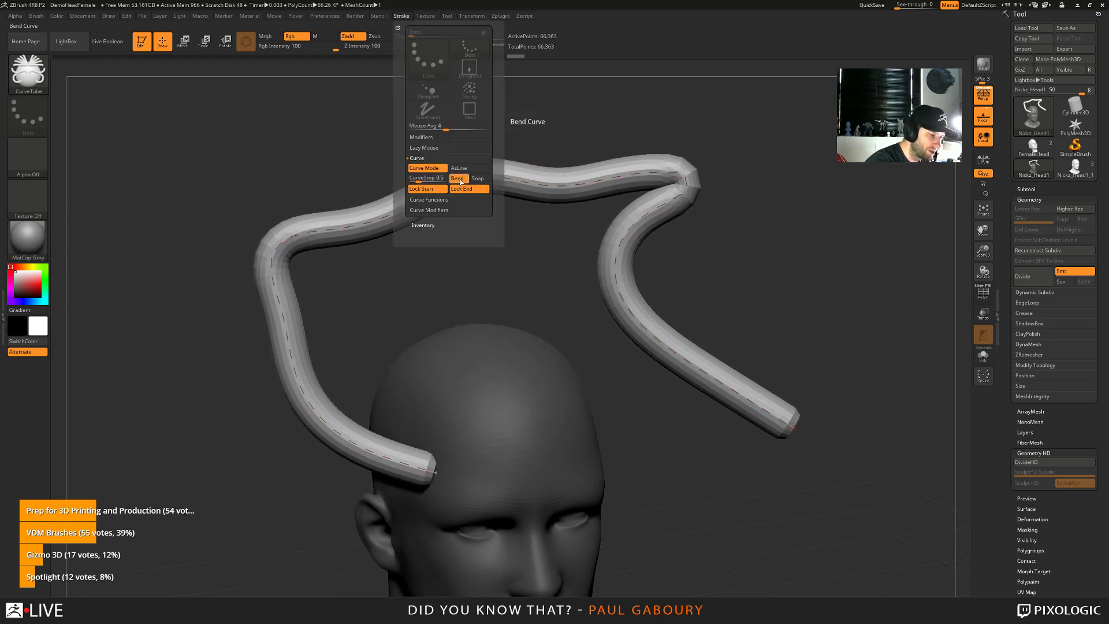
pyautogui.moveTo(285, 330); pyautogui.dragTo(282, 315)
pyautogui.moveTo(310, 231); pyautogui.dragTo(345, 148)
pyautogui.moveTo(434, 193); pyautogui.dragTo(454, 245)
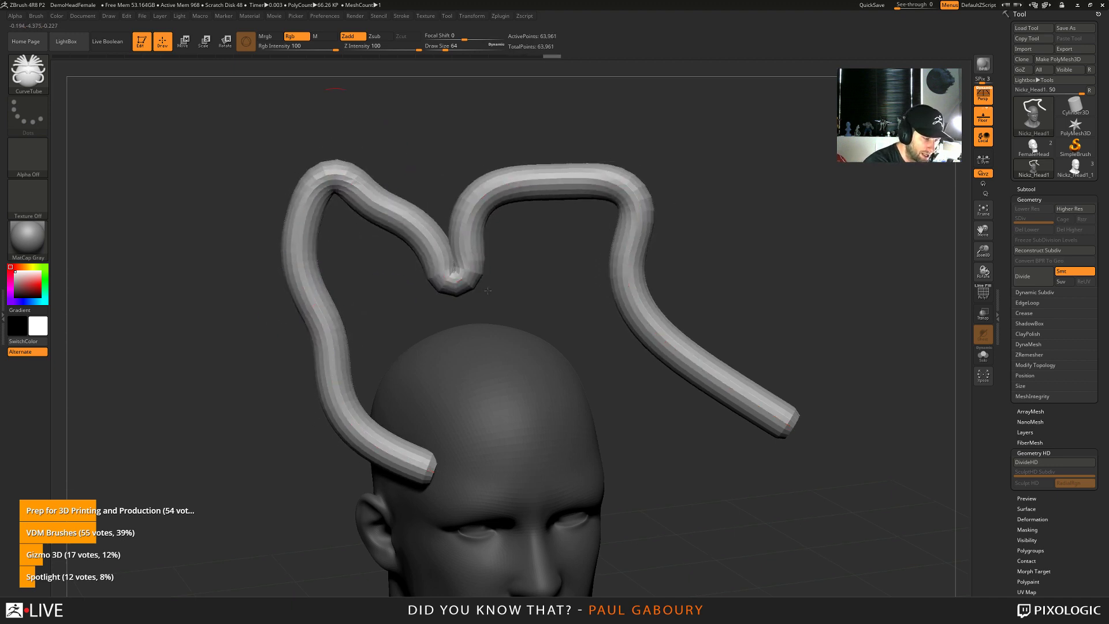
pyautogui.moveTo(532, 185); pyautogui.dragTo(621, 107)
pyautogui.moveTo(614, 203); pyautogui.dragTo(563, 259)
pyautogui.moveTo(641, 312); pyautogui.dragTo(768, 273)
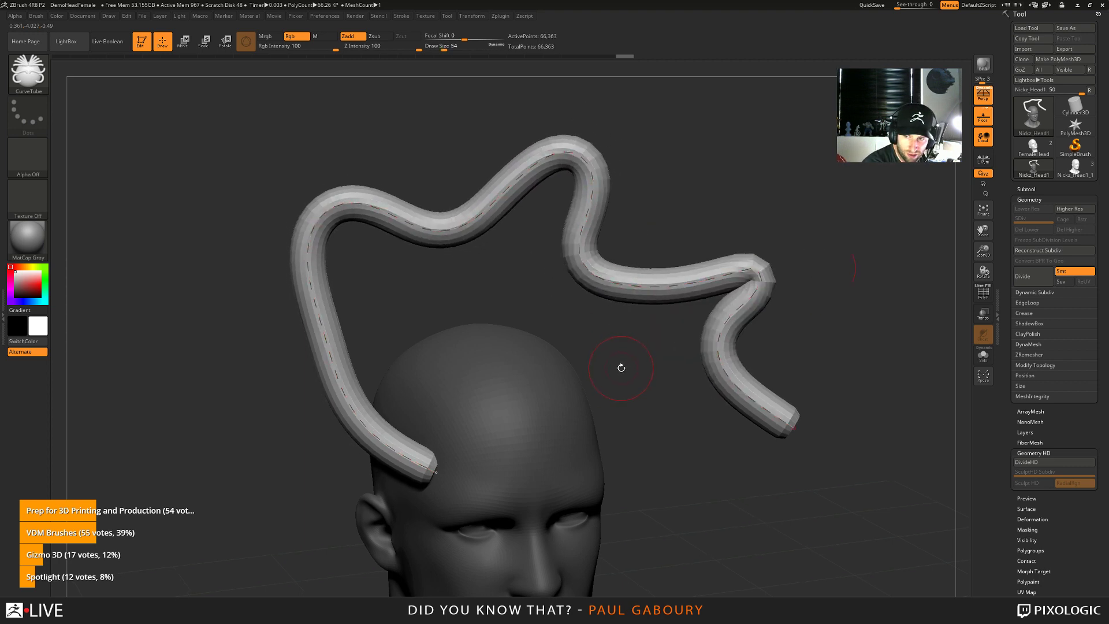
# Enable Size in the Curve Modifiers and update the tube so it tapers toward its free end
pyautogui.click(401, 16)
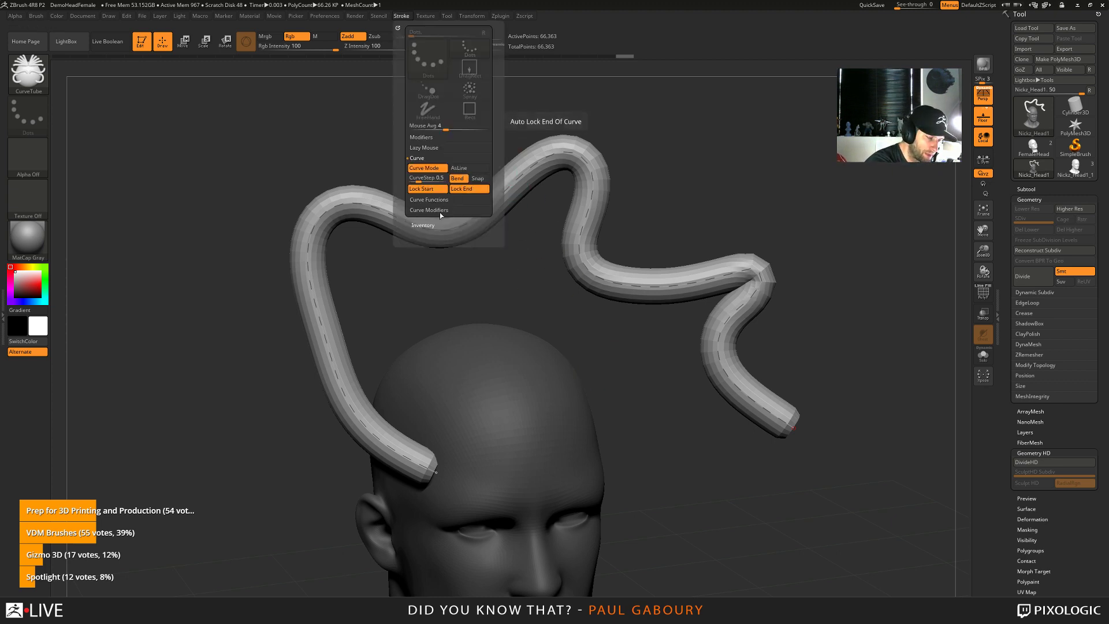
pyautogui.click(465, 210)
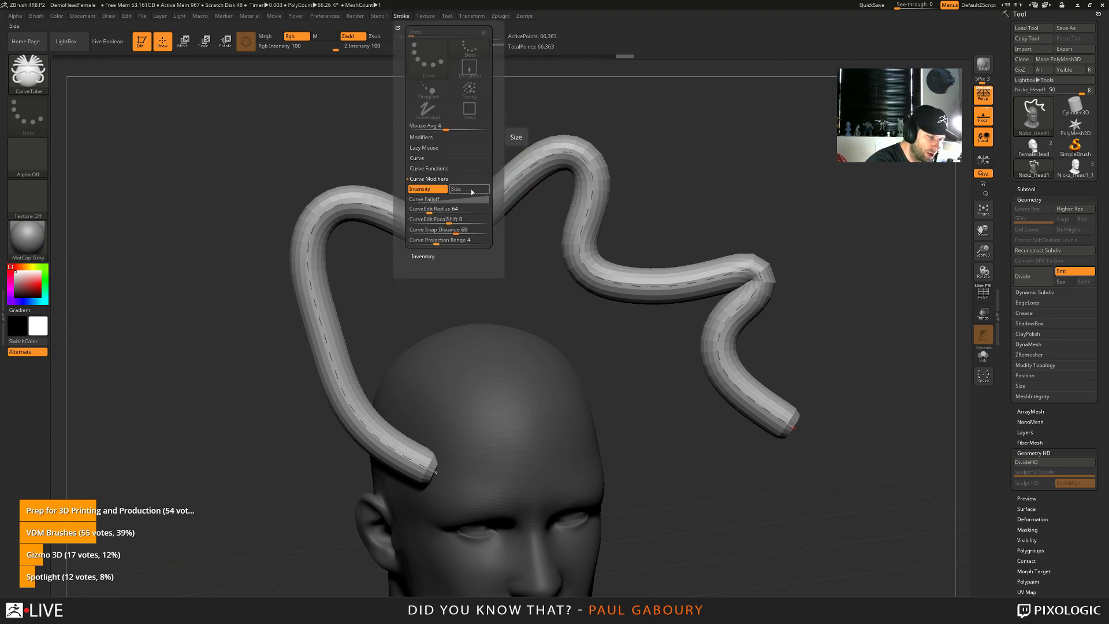
pyautogui.click(471, 192)
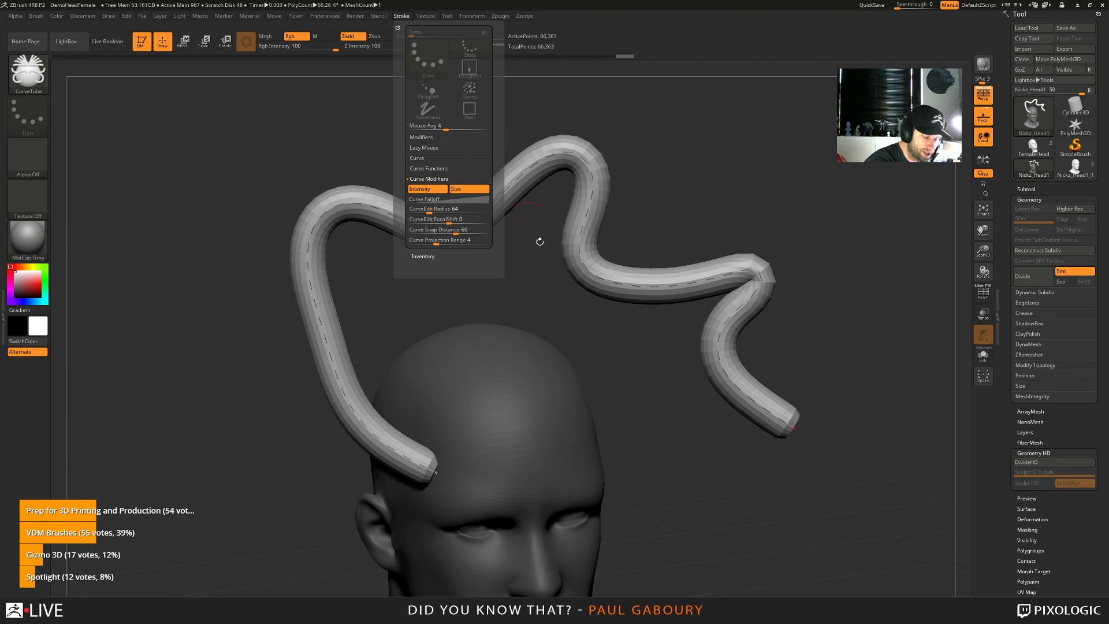
pyautogui.click(797, 432)
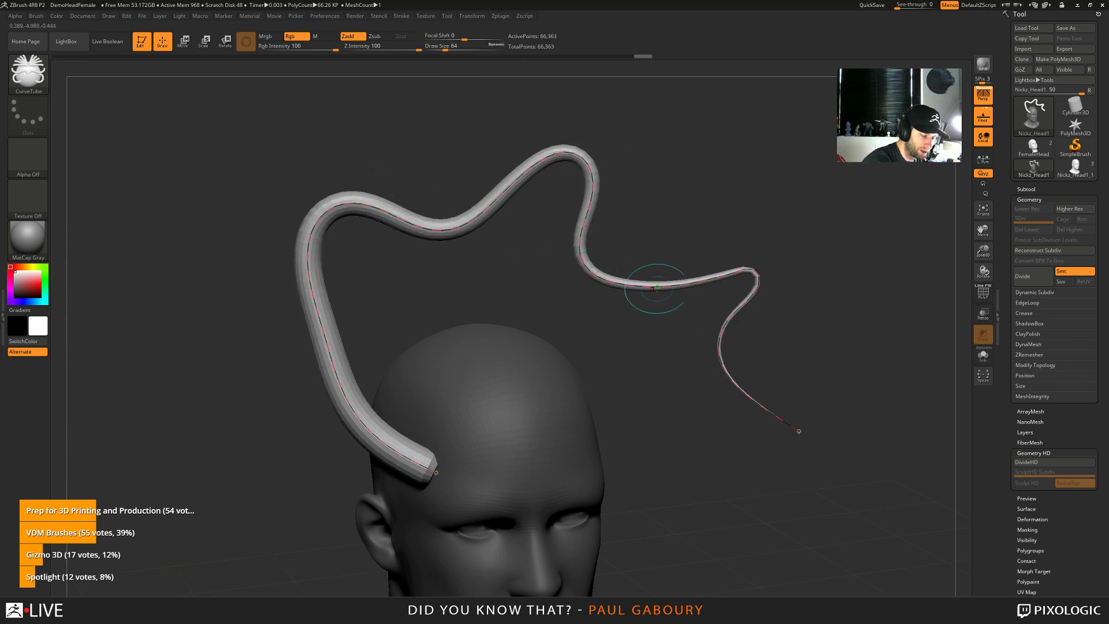
# Flip the Curve Falloff vertically and update the tube so it tapers toward the end on the head
pyautogui.click(402, 16)
pyautogui.moveTo(467, 199)
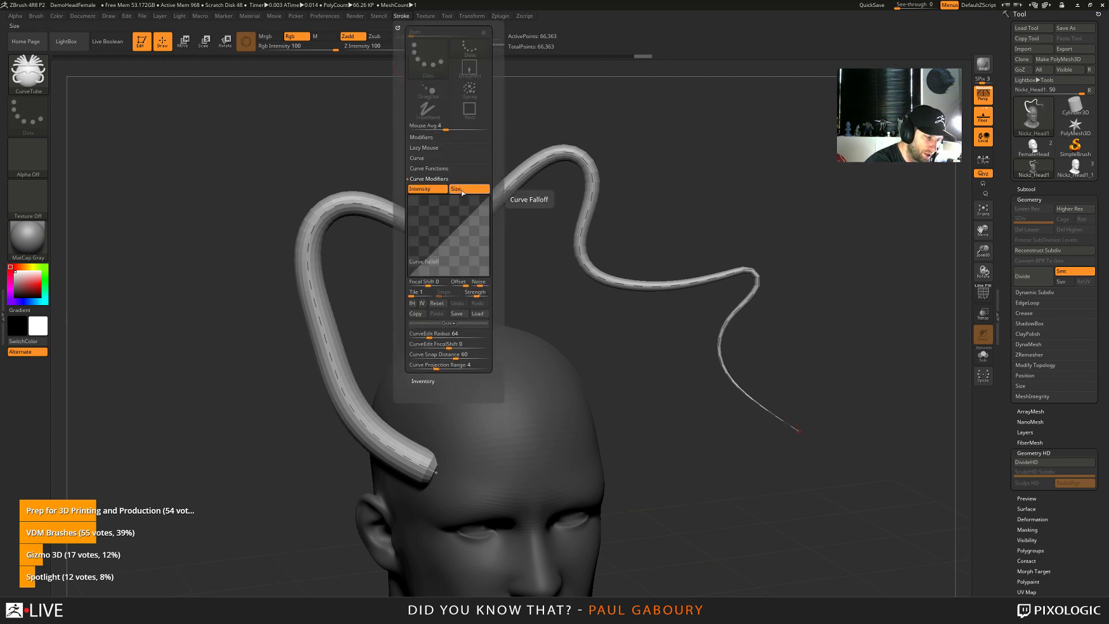
pyautogui.click(422, 303)
pyautogui.click(423, 303)
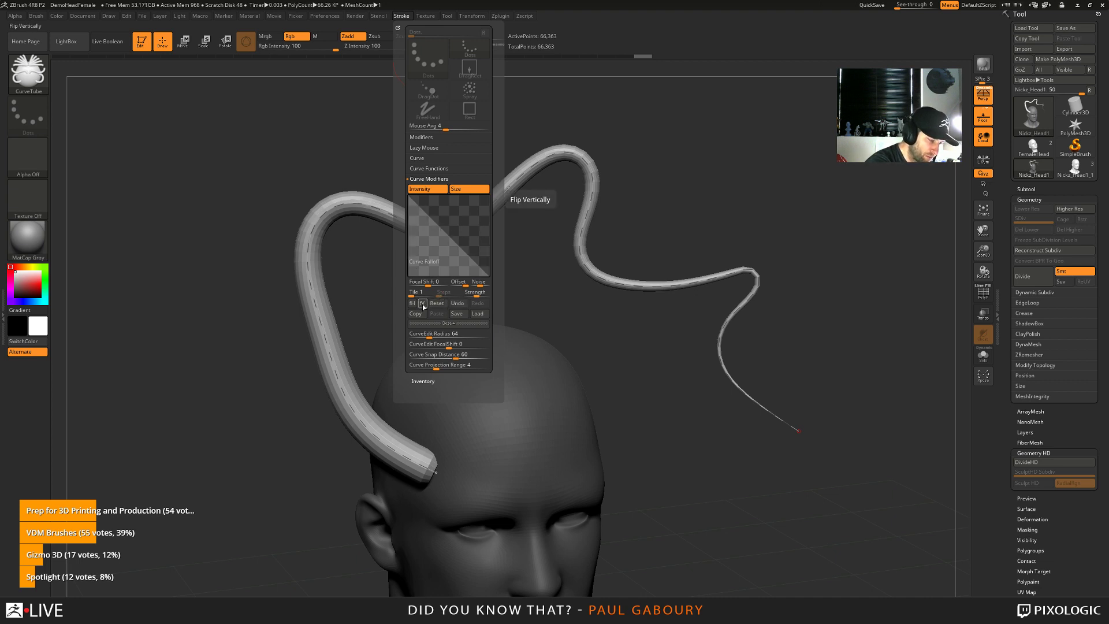
pyautogui.click(422, 304)
pyautogui.click(413, 304)
pyautogui.click(412, 304)
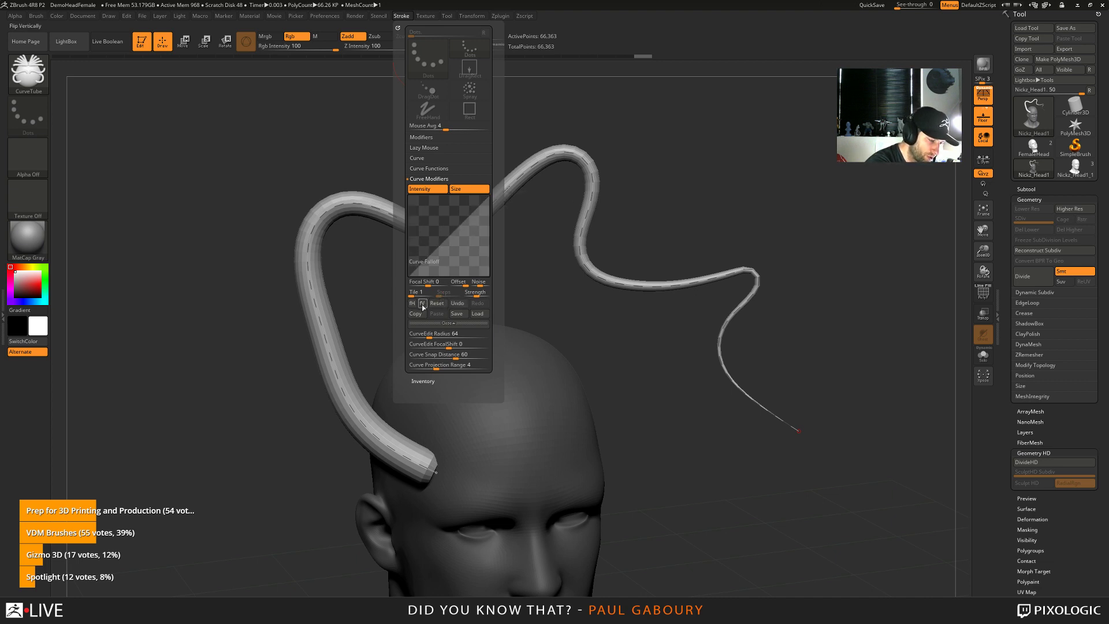
pyautogui.click(413, 303)
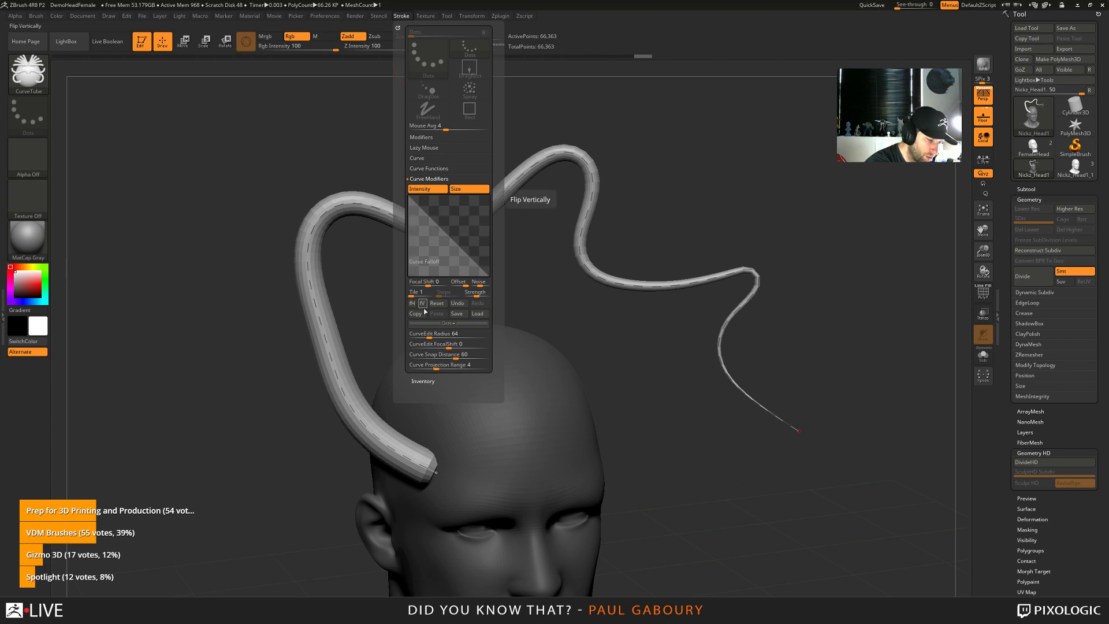
pyautogui.click(639, 283)
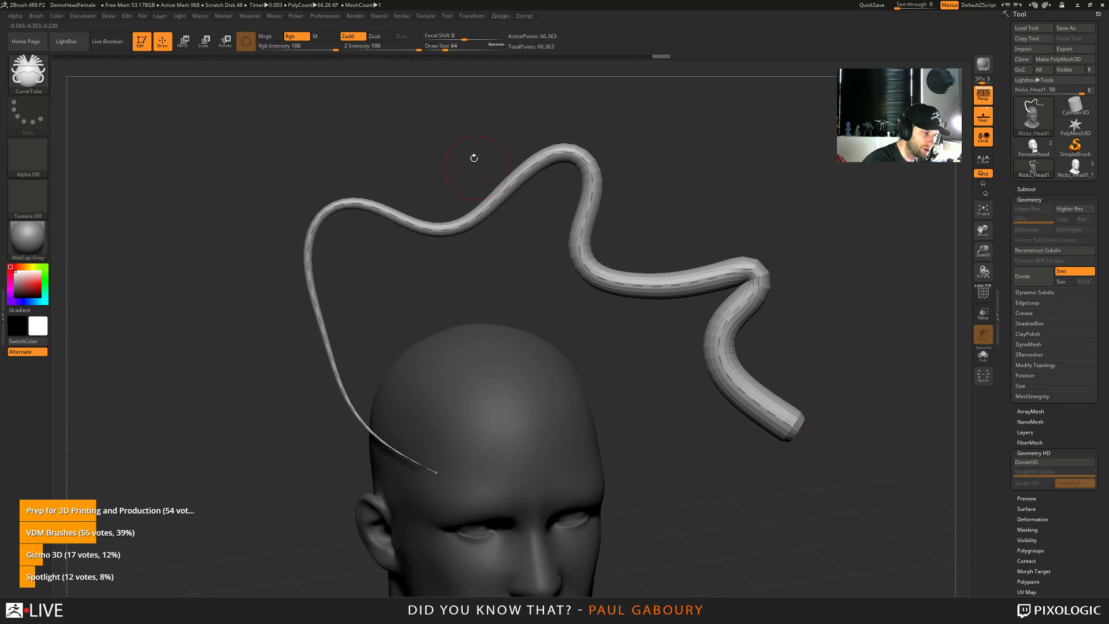
# Flip the Curve Falloff back vertically and adjust it so the updated tube narrows to a slightly thicker tip at its free end
pyautogui.click(401, 16)
pyautogui.click(423, 303)
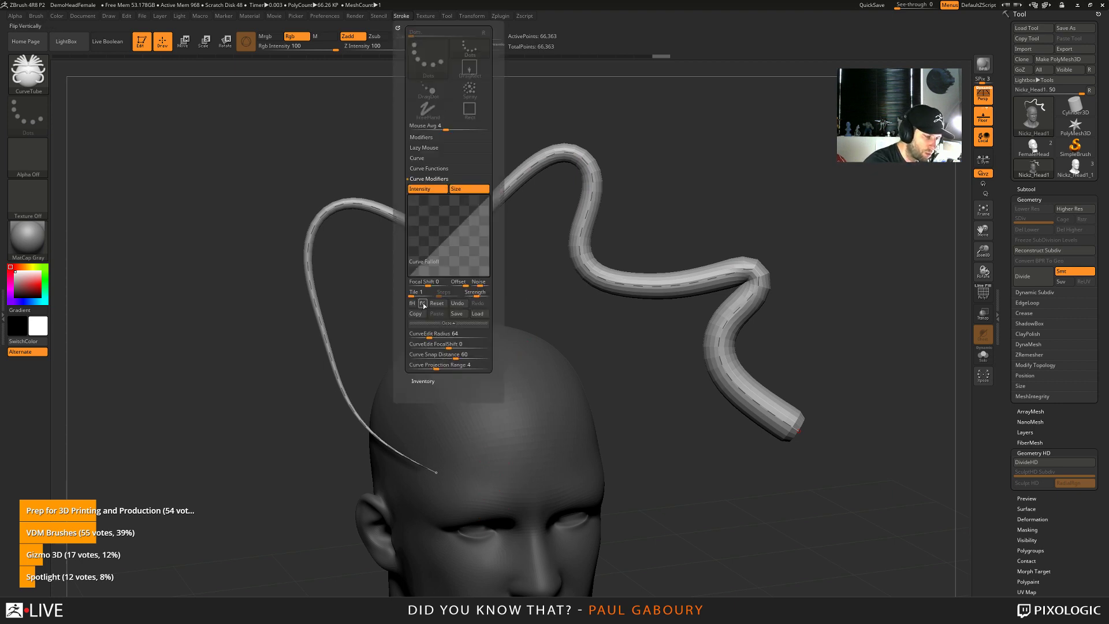
pyautogui.click(407, 452)
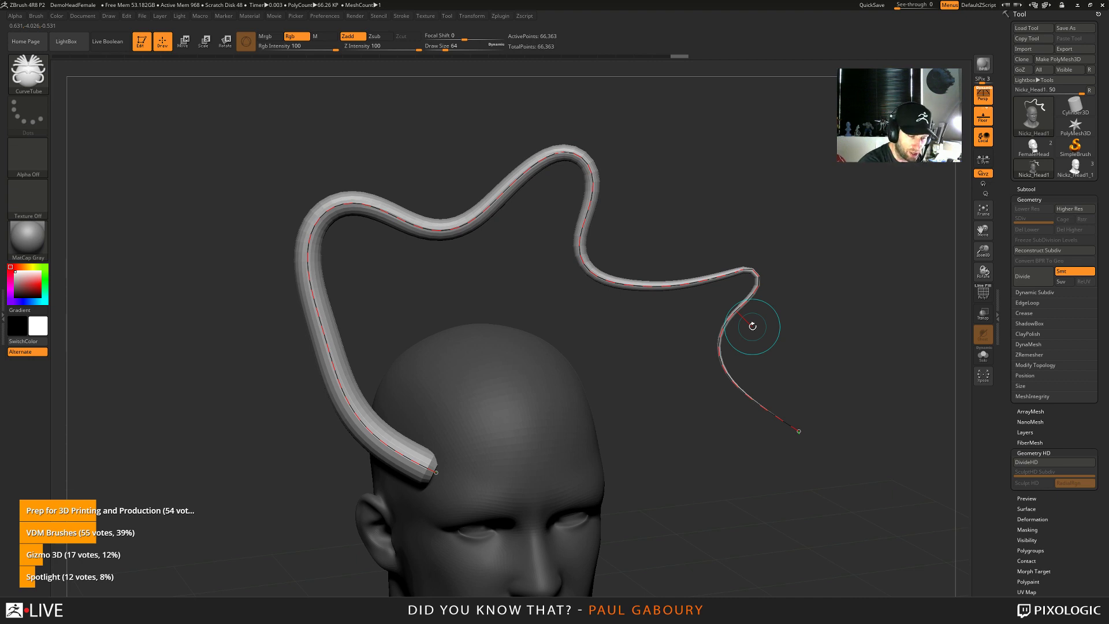
pyautogui.click(401, 15)
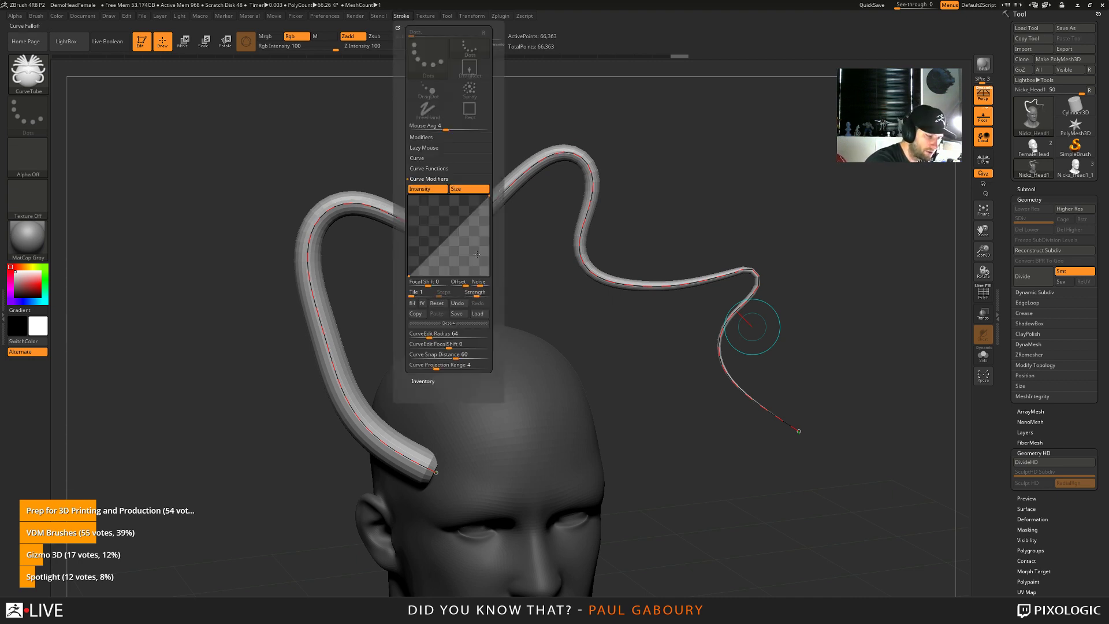
pyautogui.click(439, 466)
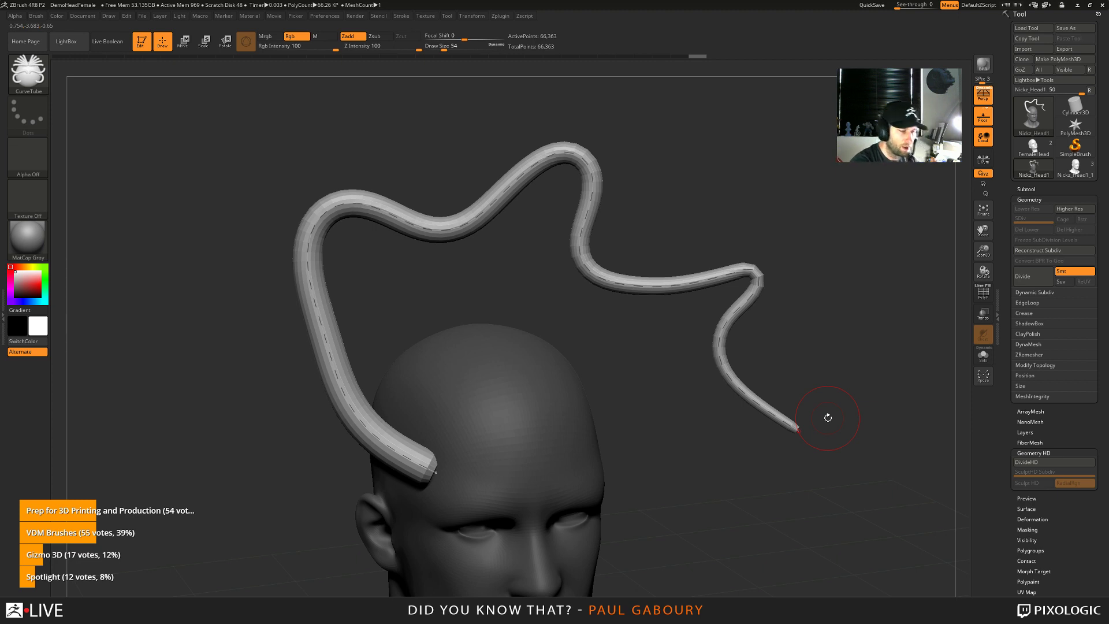
# Select the IMM Curve brush and choose its Tank track insert mesh
pyautogui.press('b')
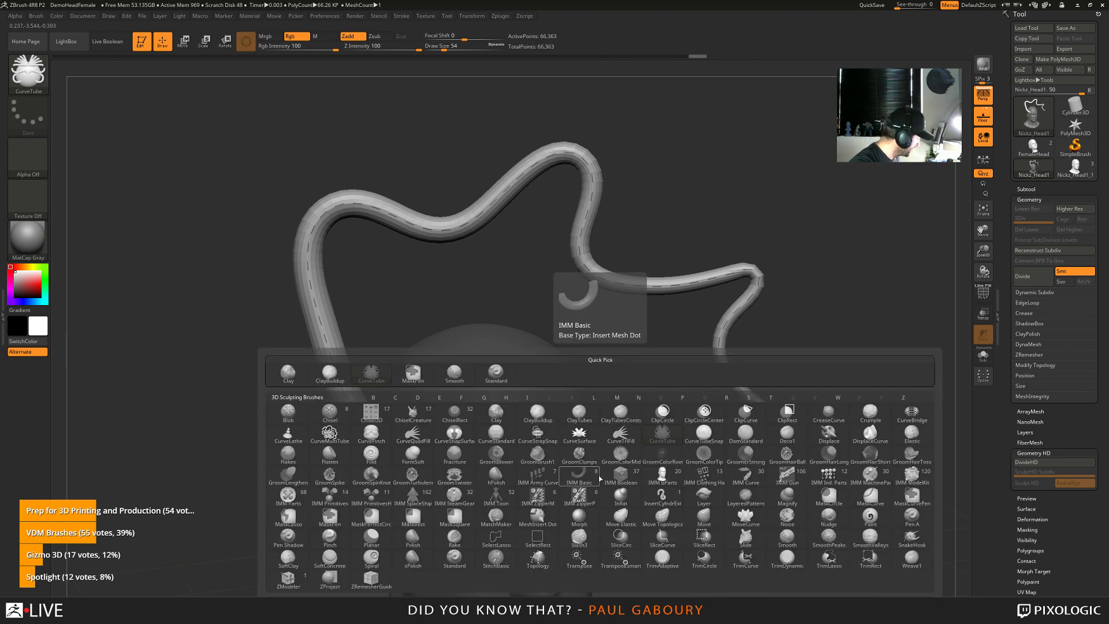
pyautogui.press('i')
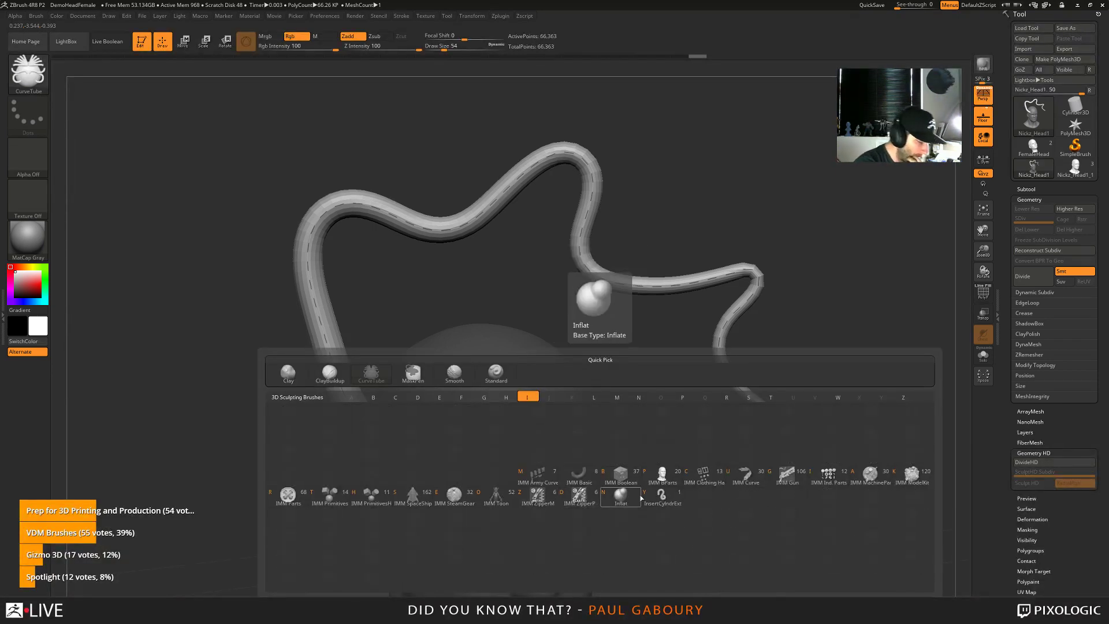
pyautogui.click(745, 476)
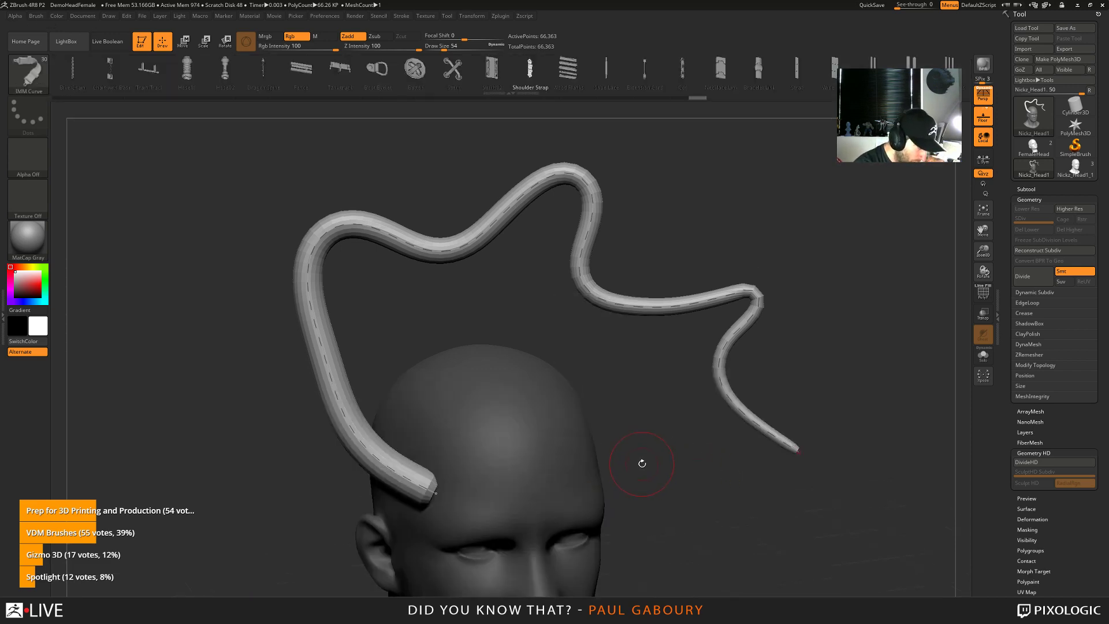
pyautogui.click(340, 70)
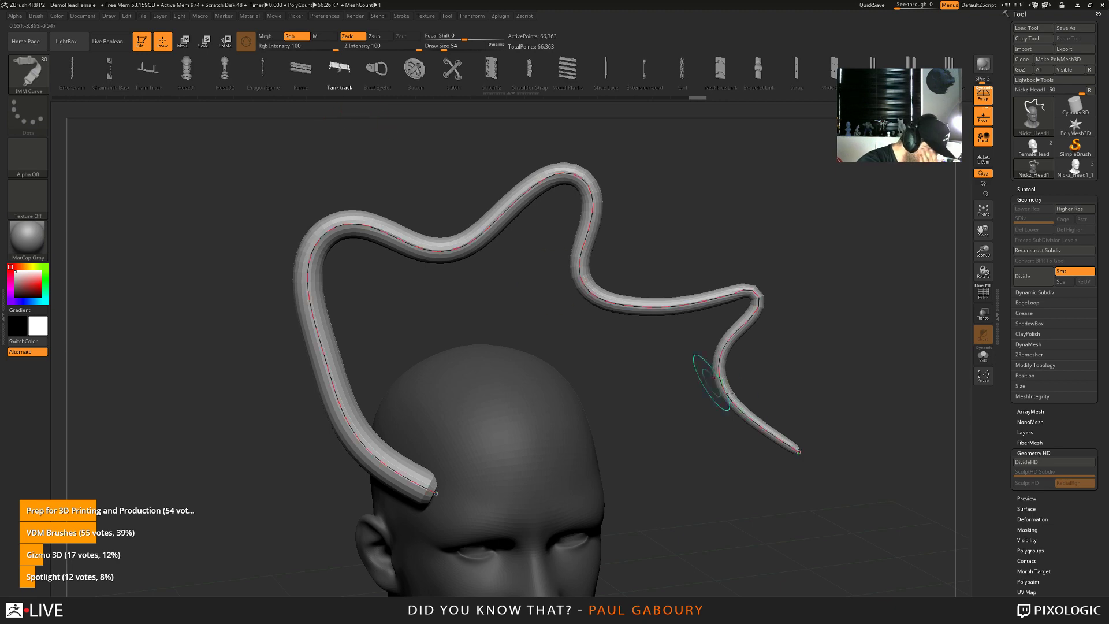
# Apply the tank track to the curve by extending its free end, and stretch the other end past the ear with a fold across the forehead
pyautogui.moveTo(799, 451); pyautogui.dragTo(911, 547)
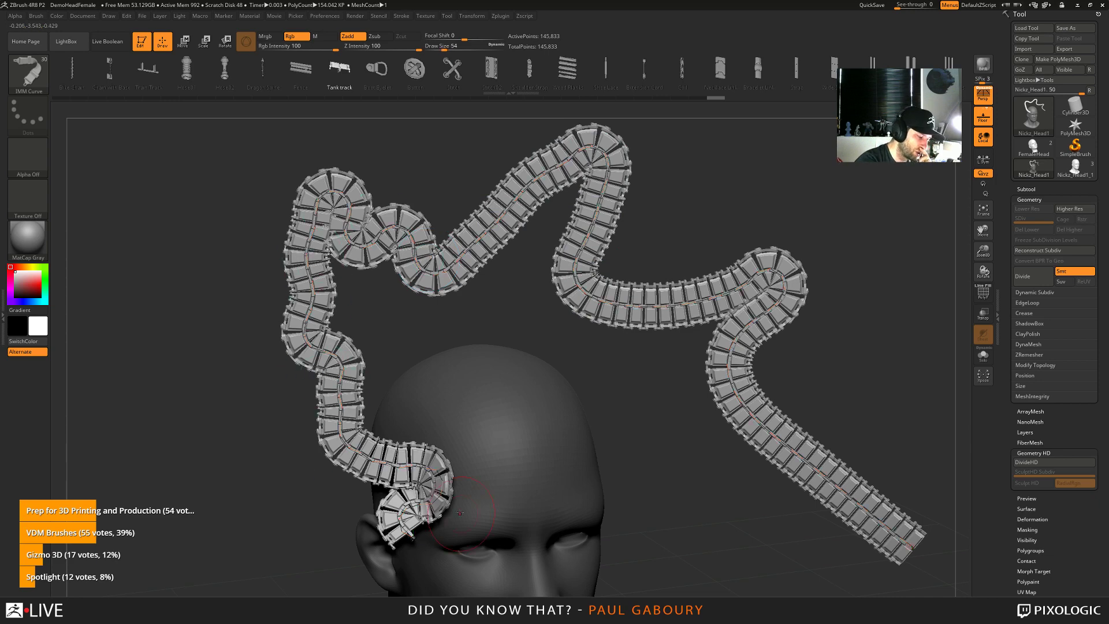
pyautogui.moveTo(408, 521)
pyautogui.mouseDown()
pyautogui.moveTo(243, 523)
pyautogui.moveTo(153, 213)
pyautogui.moveTo(156, 167)
pyautogui.mouseUp()
pyautogui.moveTo(242, 509)
pyautogui.mouseDown()
pyautogui.moveTo(206, 557)
pyautogui.moveTo(294, 457)
pyautogui.moveTo(372, 463)
pyautogui.moveTo(607, 439)
pyautogui.moveTo(646, 478)
pyautogui.mouseUp()
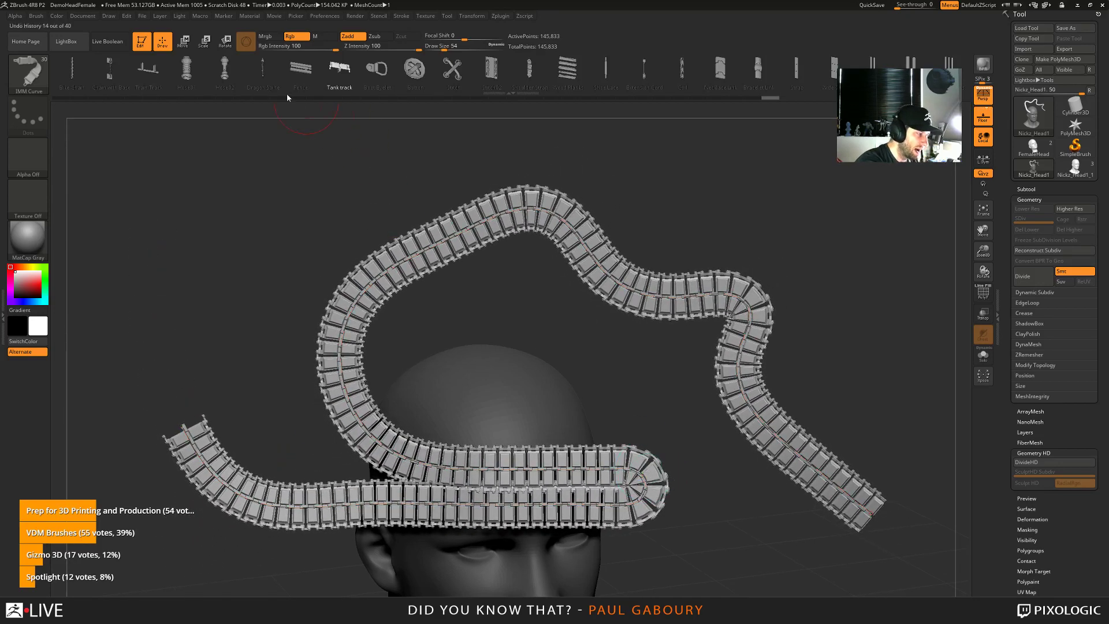
# Replace the tank track with the Train Track mesh along the curve and pull its bend outward beside the head
pyautogui.click(151, 72)
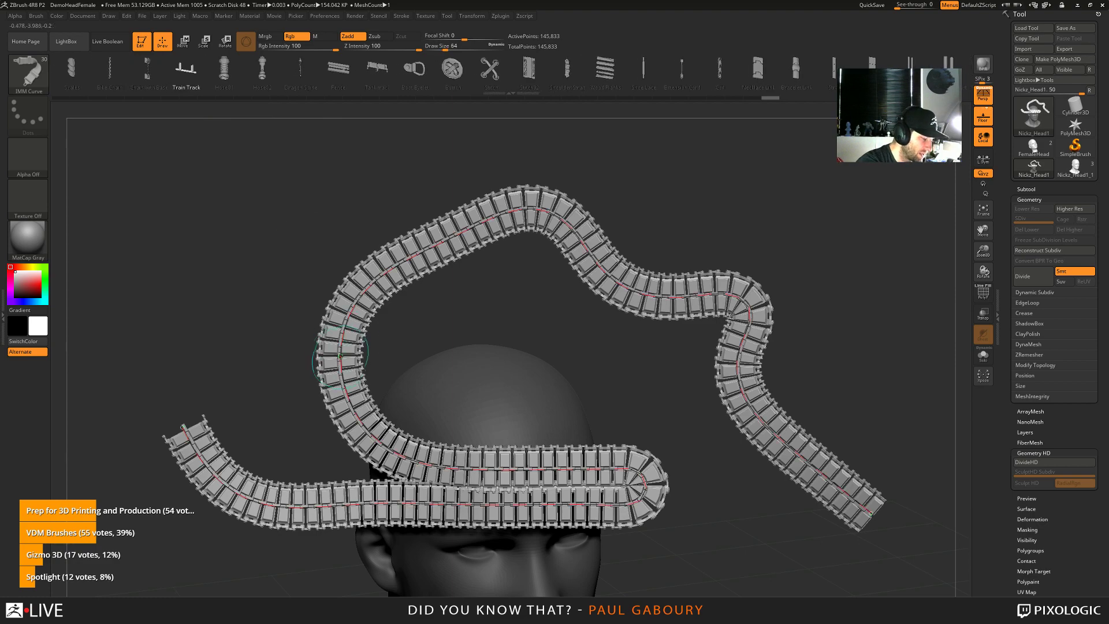
pyautogui.click(340, 355)
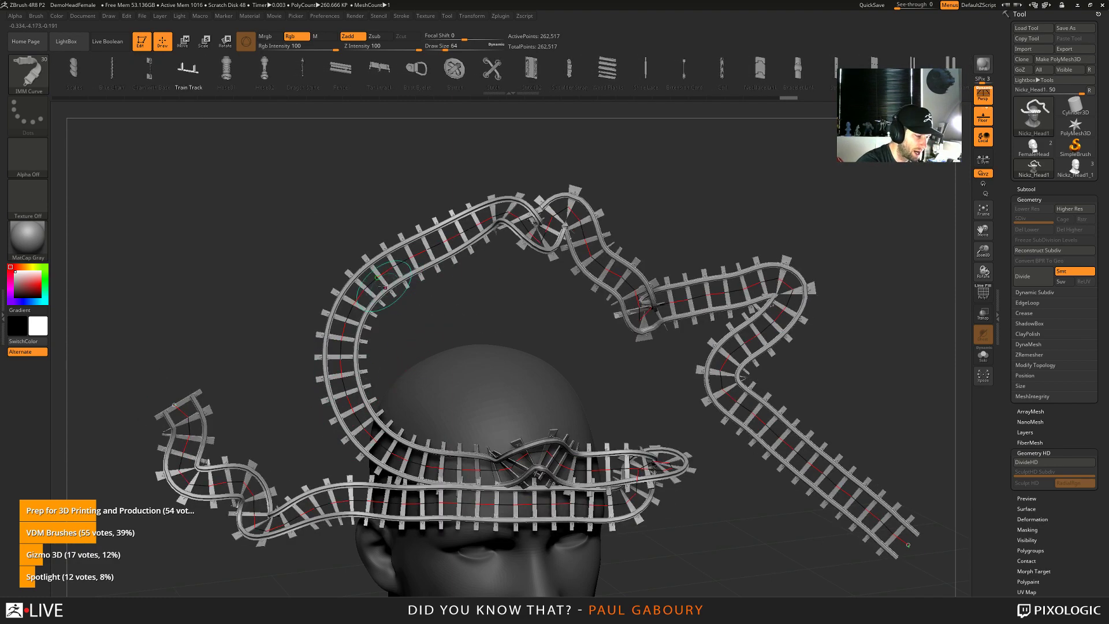
pyautogui.moveTo(383, 286); pyautogui.dragTo(283, 298)
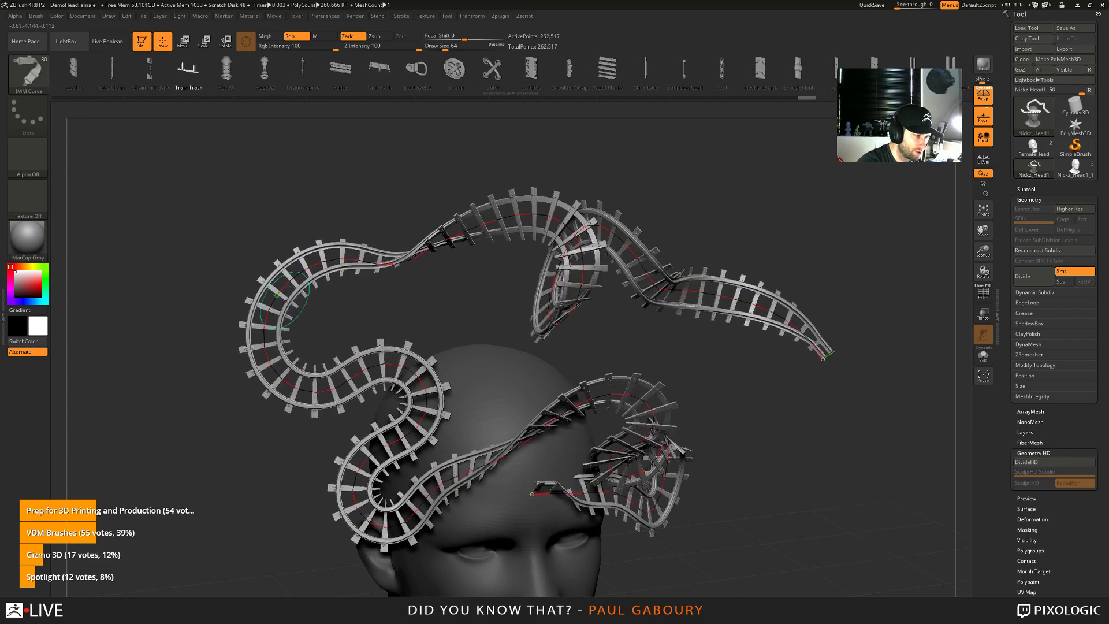
# Replace the train track with the Necklace Link mesh along the curve and pull up a bend near its free end
pyautogui.click(760, 69)
pyautogui.click(696, 269)
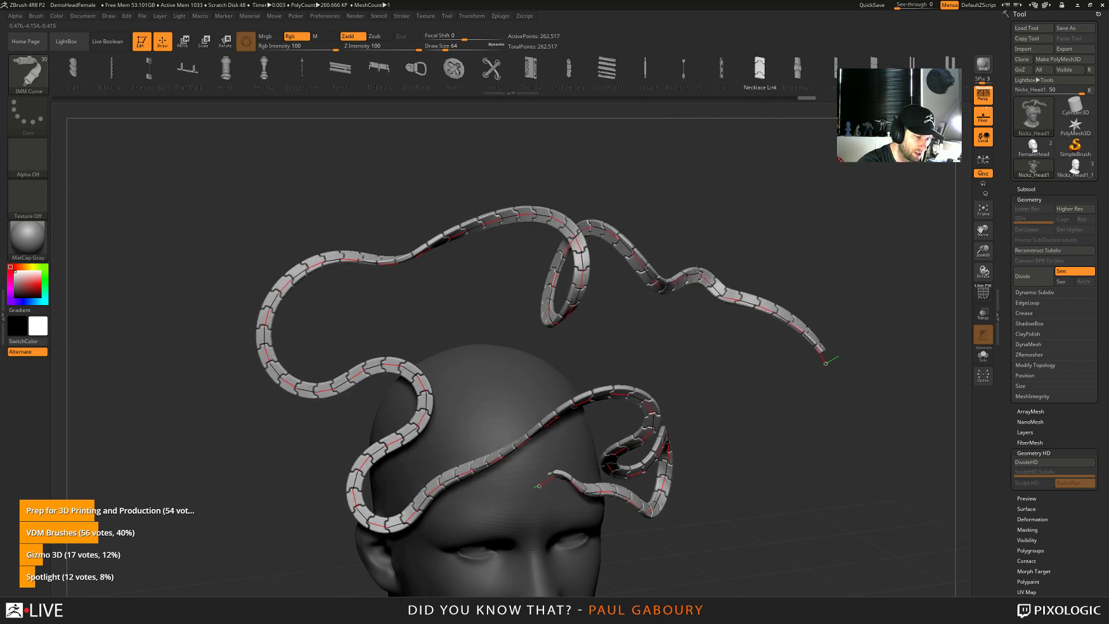
pyautogui.moveTo(696, 270); pyautogui.dragTo(780, 192)
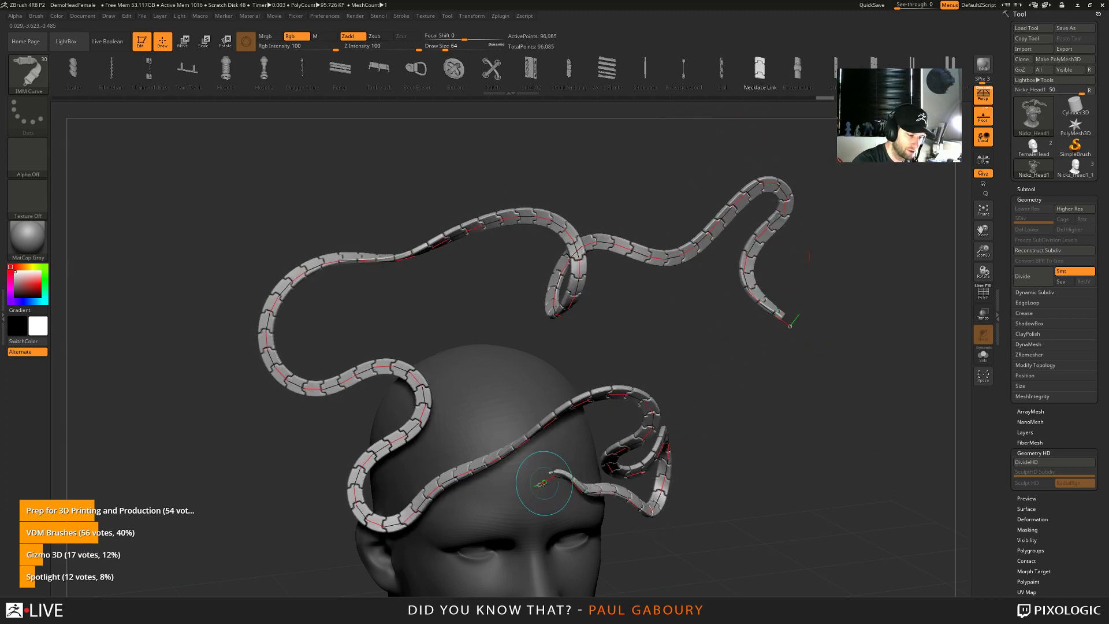
# Pull the necklace-link curve's end off the forehead to a point beside the head, and reduce the draw size to 54
pyautogui.moveTo(543, 483)
pyautogui.mouseDown()
pyautogui.moveTo(670, 551)
pyautogui.moveTo(809, 456)
pyautogui.moveTo(826, 389)
pyautogui.mouseUp()
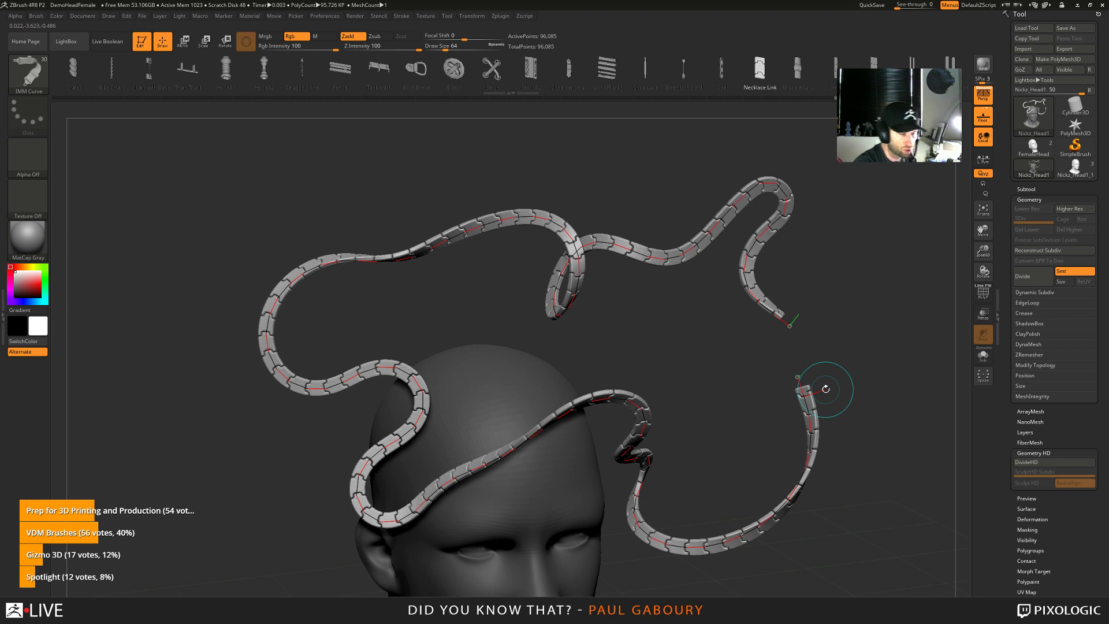
pyautogui.click(403, 16)
pyautogui.click(442, 179)
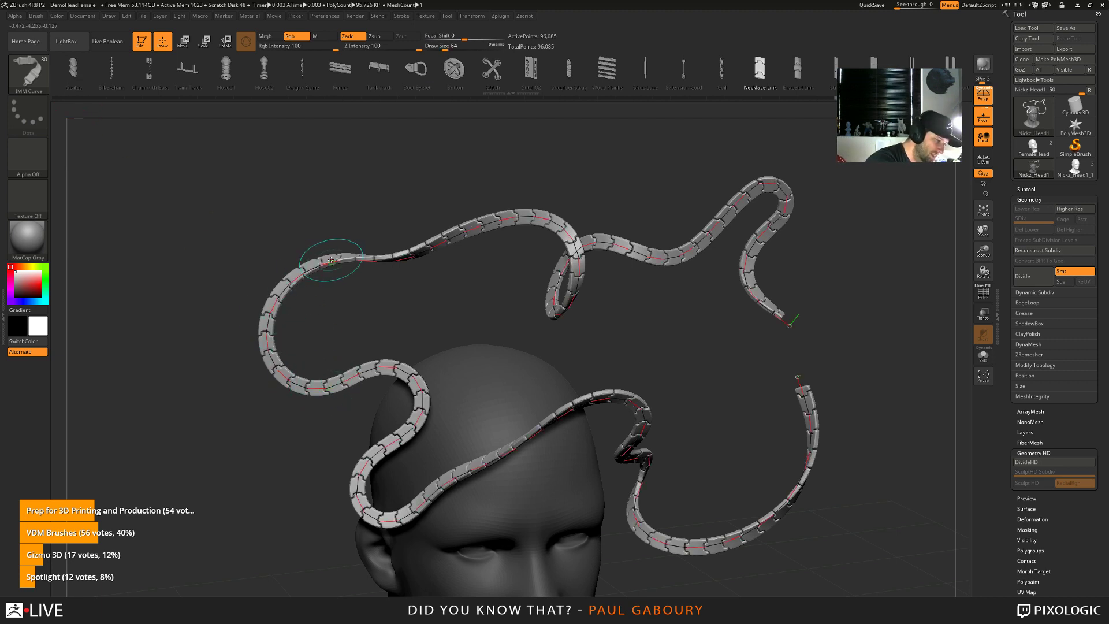
pyautogui.press('[')
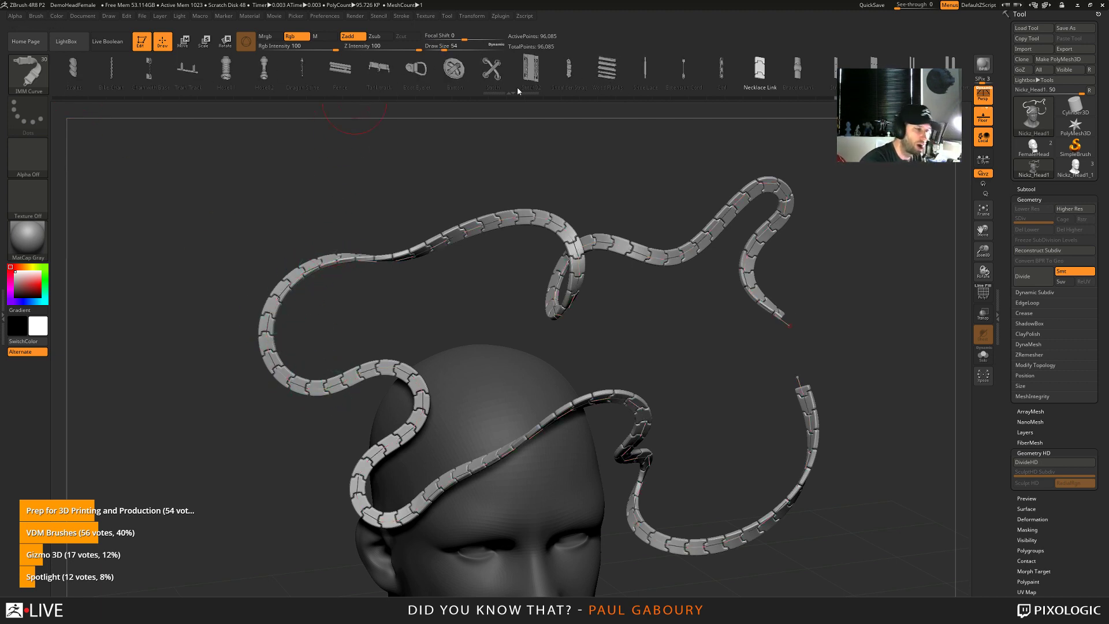
# Inspect the MeshInsert preview of the Necklace Link mesh in the brush modifiers
pyautogui.click(36, 15)
pyautogui.click(66, 288)
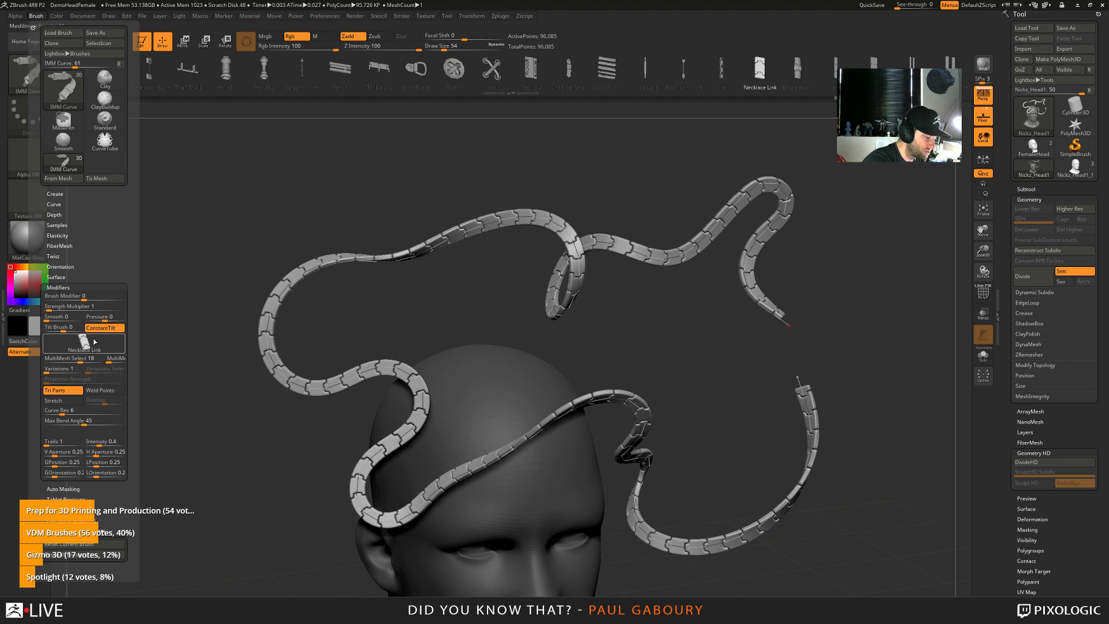
pyautogui.moveTo(89, 345)
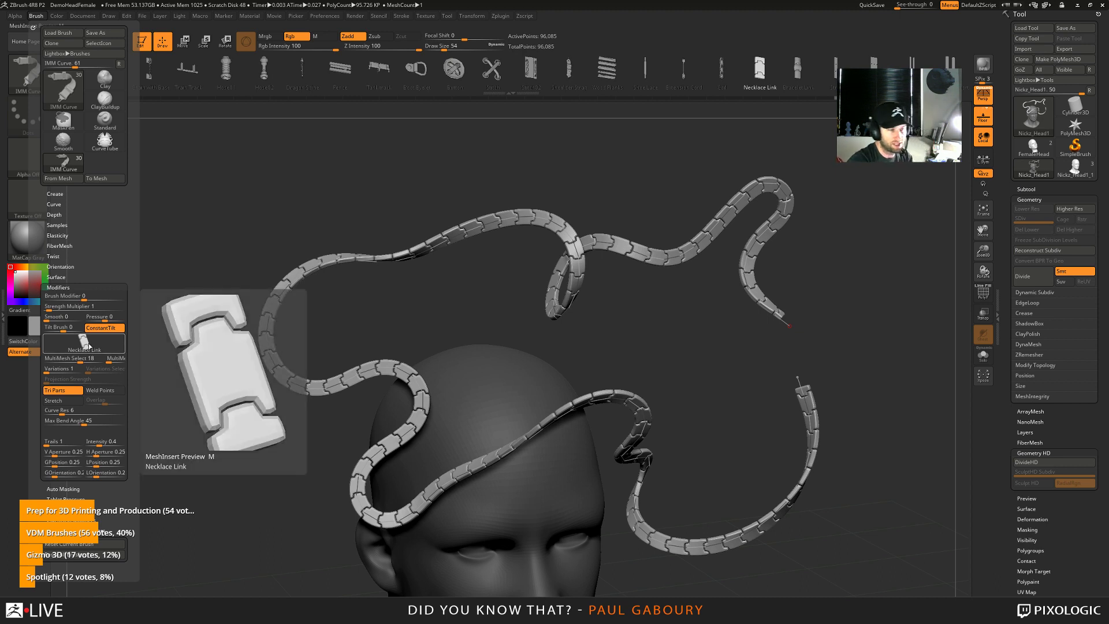
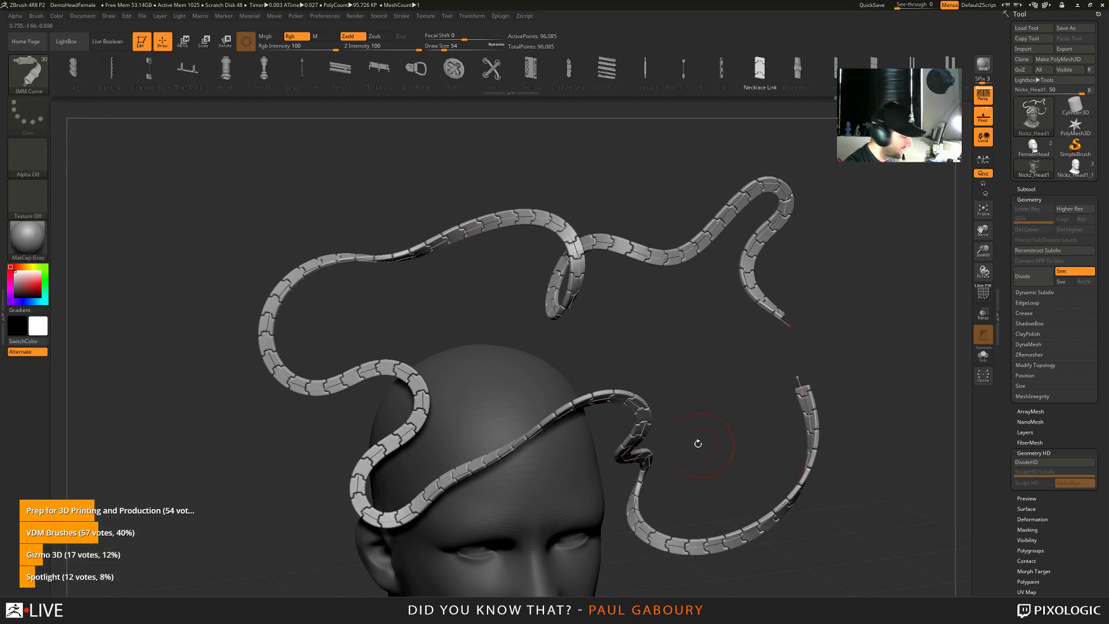
# Draw a large necklace-link loop around the head, then replace it with a strand running down the side of the head to the neck
pyautogui.keyDown('ctrl'); pyautogui.moveTo(691, 435); pyautogui.dragTo(738, 358, button='right'); pyautogui.keyUp('ctrl')
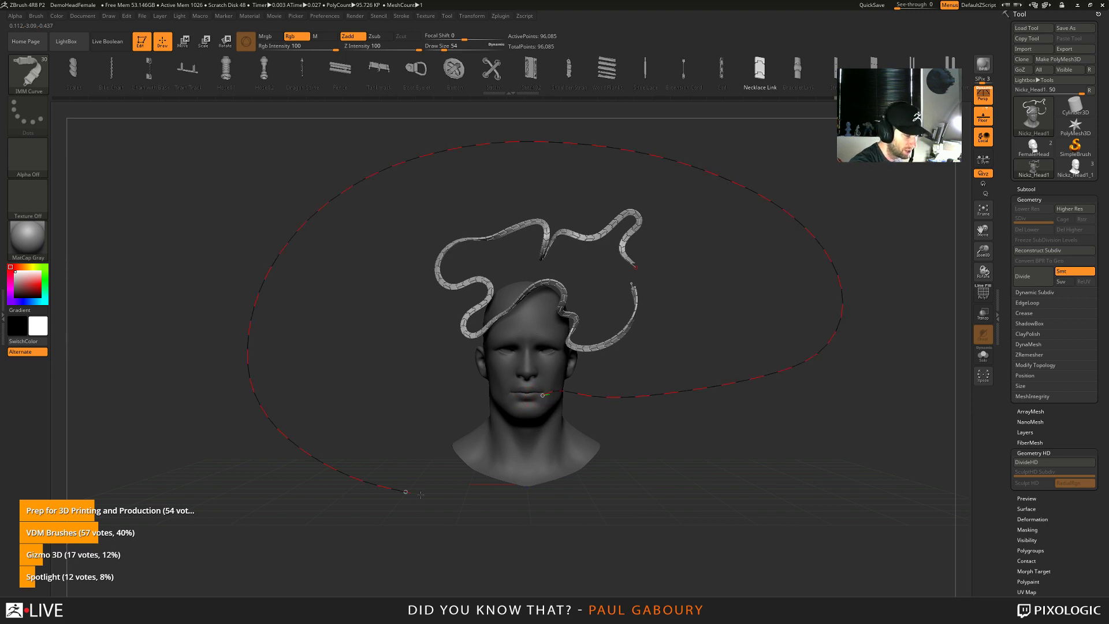
pyautogui.moveTo(420, 495); pyautogui.dragTo(420, 494)
pyautogui.moveTo(582, 452)
pyautogui.mouseDown(button='right')
pyautogui.moveTo(603, 490)
pyautogui.moveTo(578, 428)
pyautogui.moveTo(456, 289)
pyautogui.mouseUp(button='right')
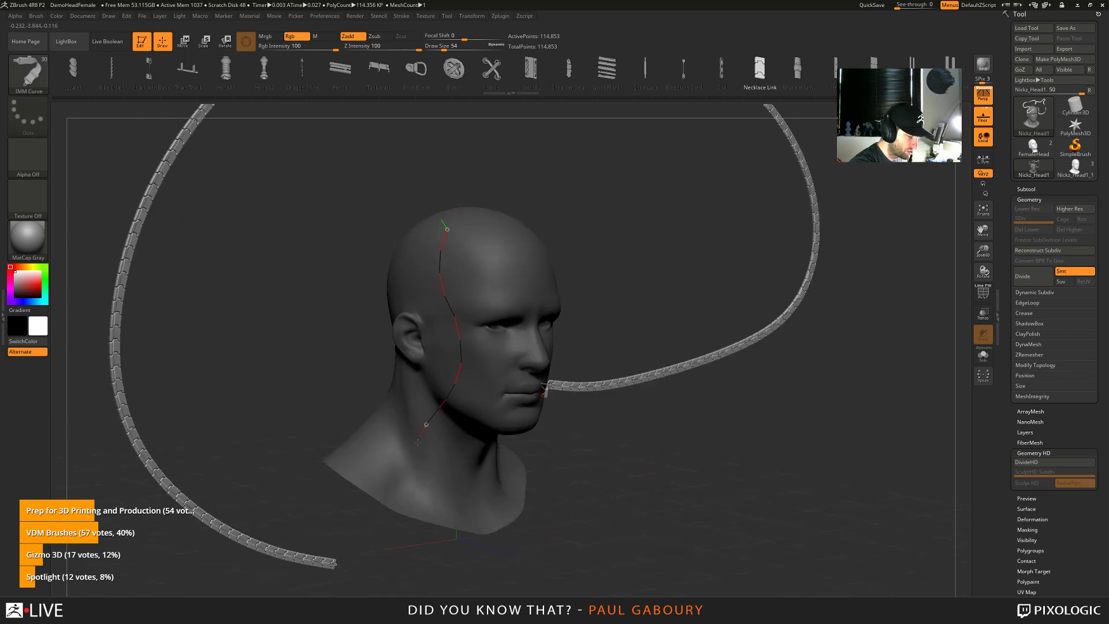
pyautogui.moveTo(597, 530)
pyautogui.mouseDown(button='right')
pyautogui.moveTo(592, 507)
pyautogui.moveTo(658, 513)
pyautogui.moveTo(578, 519)
pyautogui.moveTo(597, 522)
pyautogui.moveTo(599, 510)
pyautogui.mouseUp(button='right')
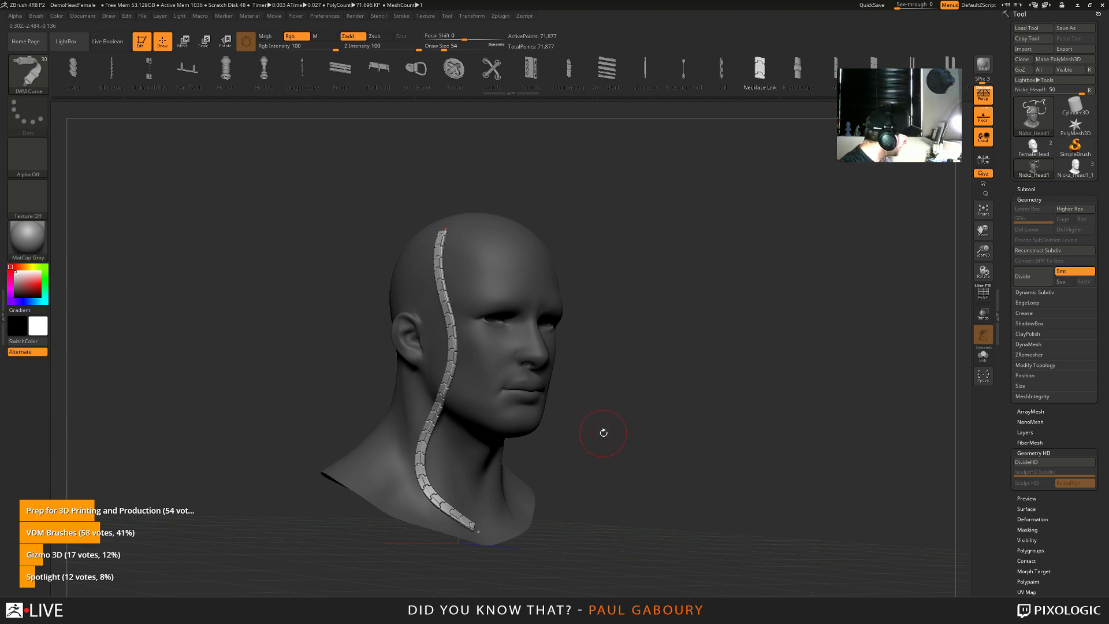
# Reduce the draw size to 29 and select the Topology brush
pyautogui.press('s')
pyautogui.moveTo(603, 434); pyautogui.dragTo(569, 426)
pyautogui.moveTo(599, 433)
pyautogui.keyDown('alt'); pyautogui.mouseDown()
pyautogui.moveTo(600, 447)
pyautogui.moveTo(515, 452)
pyautogui.moveTo(552, 403)
pyautogui.mouseUp(); pyautogui.keyUp('alt')
pyautogui.press('b')
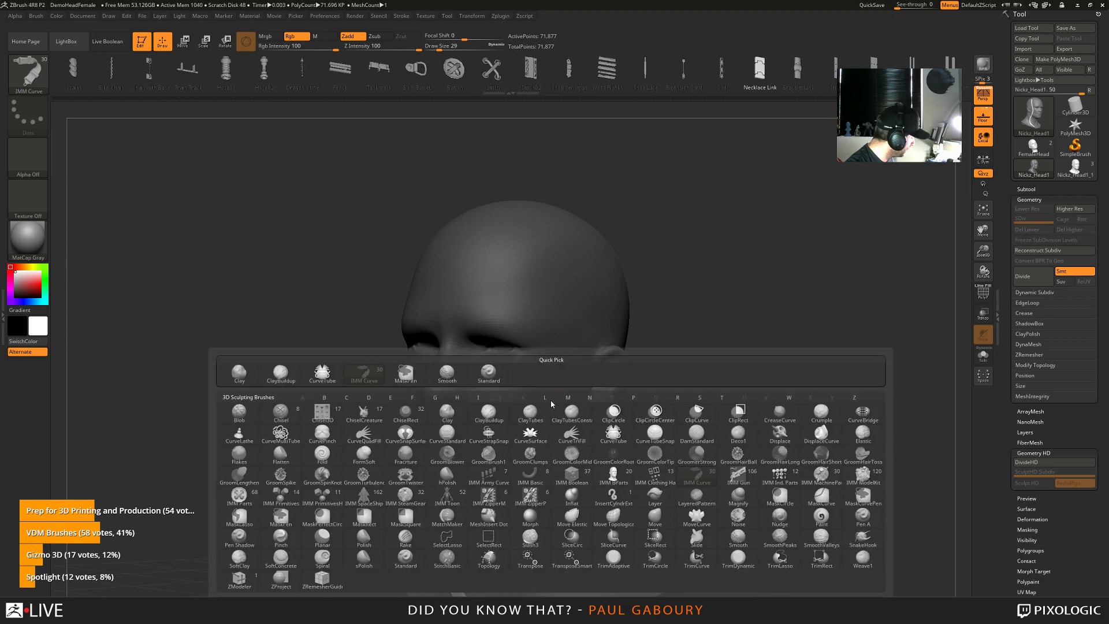
pyautogui.press('t')
pyautogui.click(489, 558)
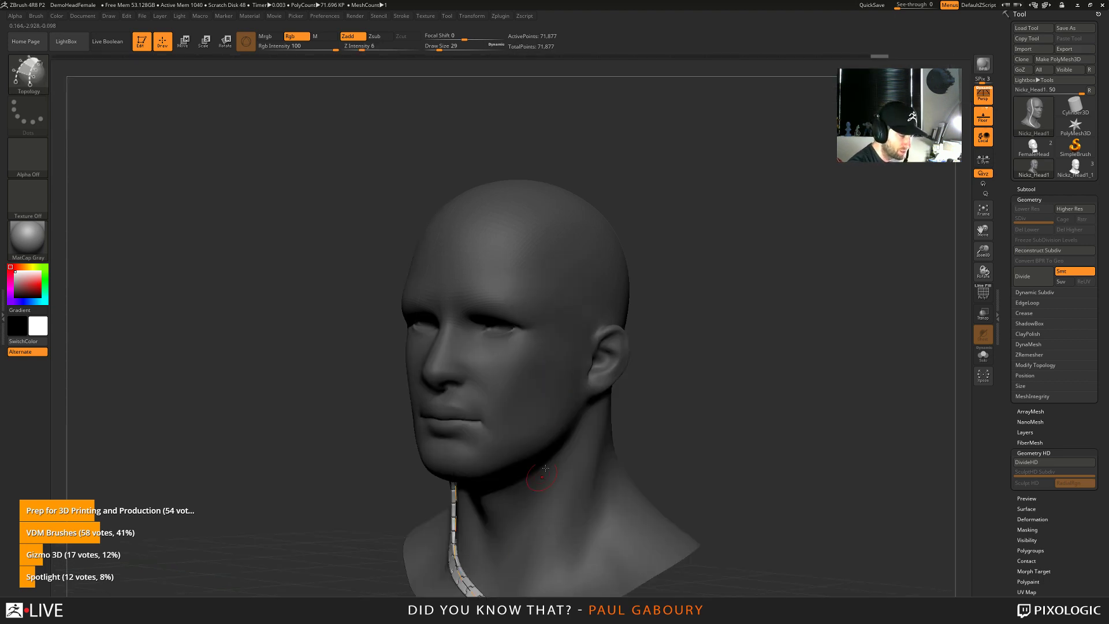
# Try to build a mesh patch above the ear from crossing topology curves with trimmed ends, and undo it
pyautogui.moveTo(533, 257)
pyautogui.mouseDown()
pyautogui.moveTo(559, 374)
pyautogui.moveTo(610, 315)
pyautogui.moveTo(609, 344)
pyautogui.mouseUp()
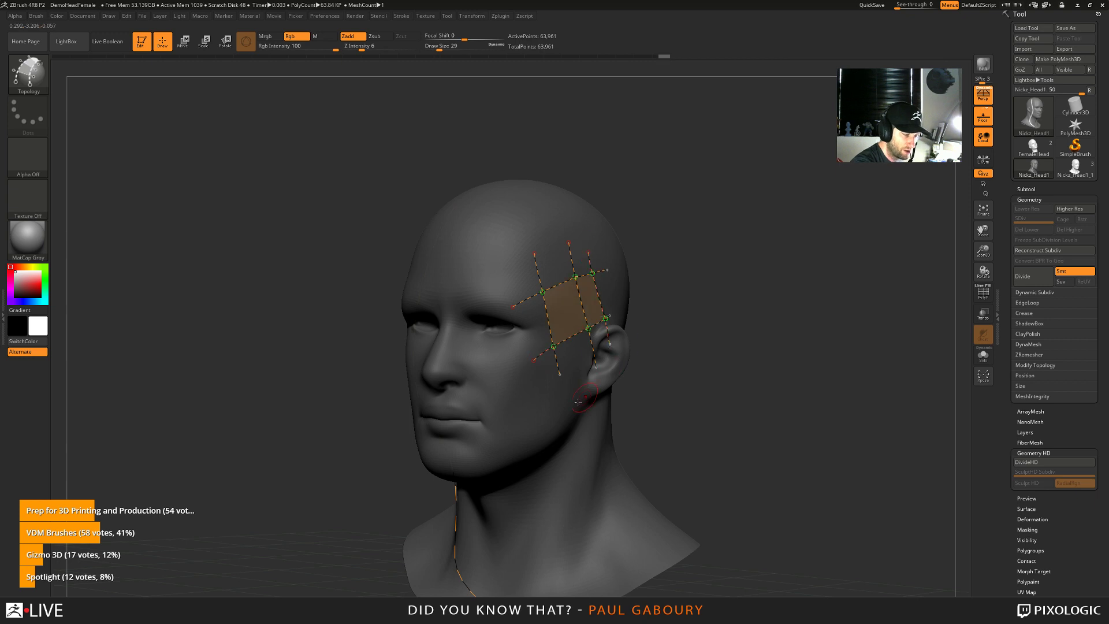
pyautogui.click(538, 421)
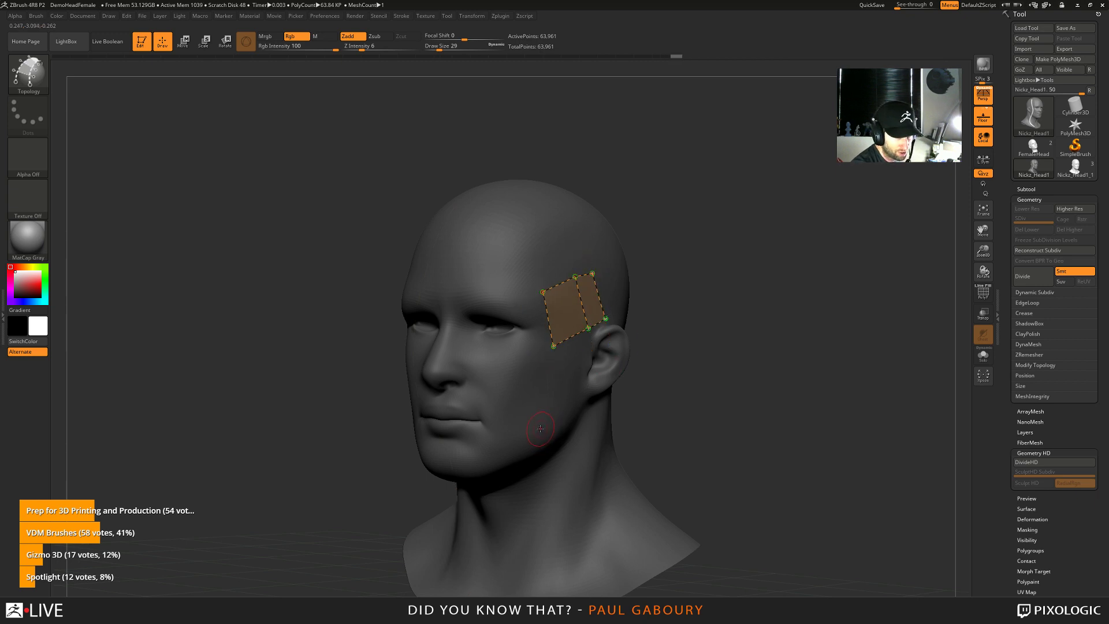
pyautogui.click(540, 428)
pyautogui.press('ctrl')
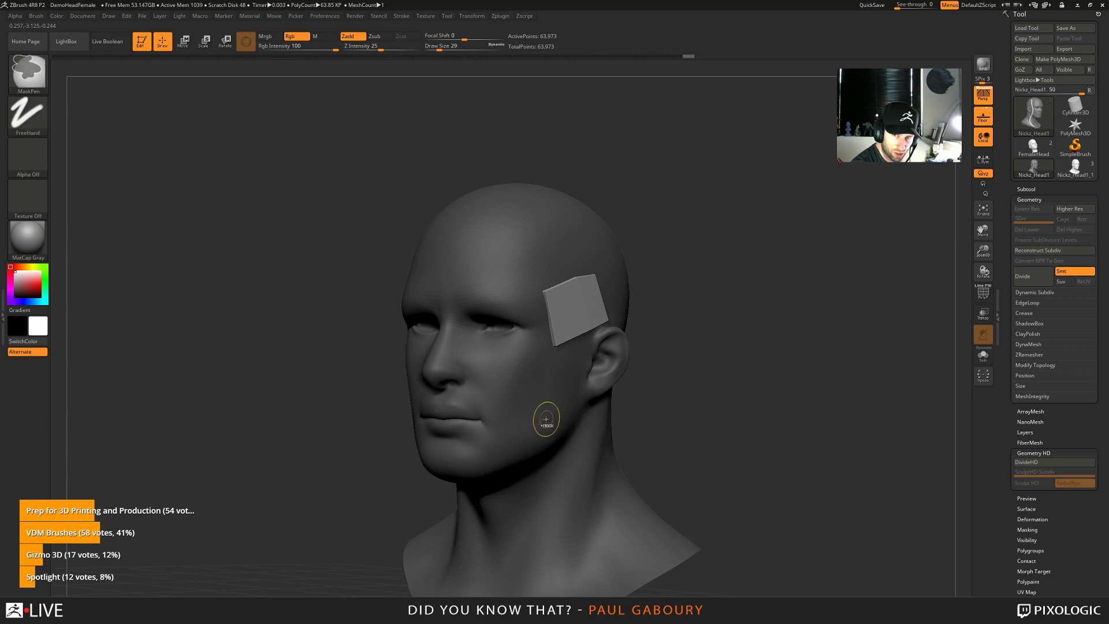
pyautogui.hotkey('ctrl', 'z')
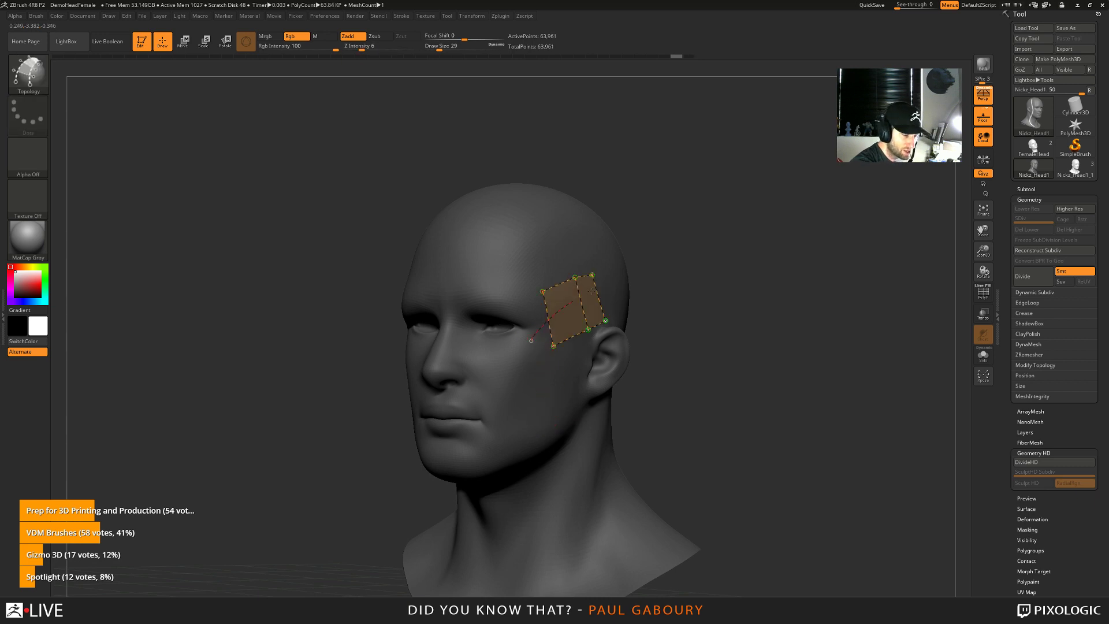
pyautogui.hotkey('ctrl', 'z')
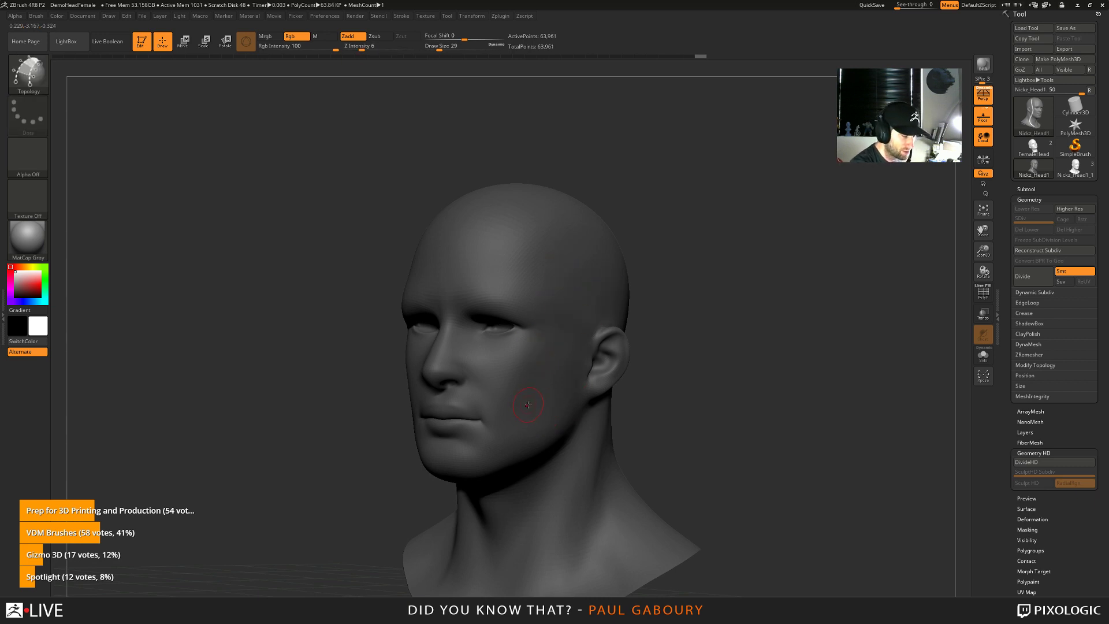
# Draw a grid of crossing topology curves on the cheek beside the ear, trim the loose ends, and generate the patch mesh
pyautogui.moveTo(510, 429)
pyautogui.mouseDown()
pyautogui.moveTo(570, 304)
pyautogui.moveTo(582, 315)
pyautogui.mouseUp()
pyautogui.moveTo(517, 346); pyautogui.dragTo(590, 368)
pyautogui.moveTo(498, 391); pyautogui.dragTo(588, 406)
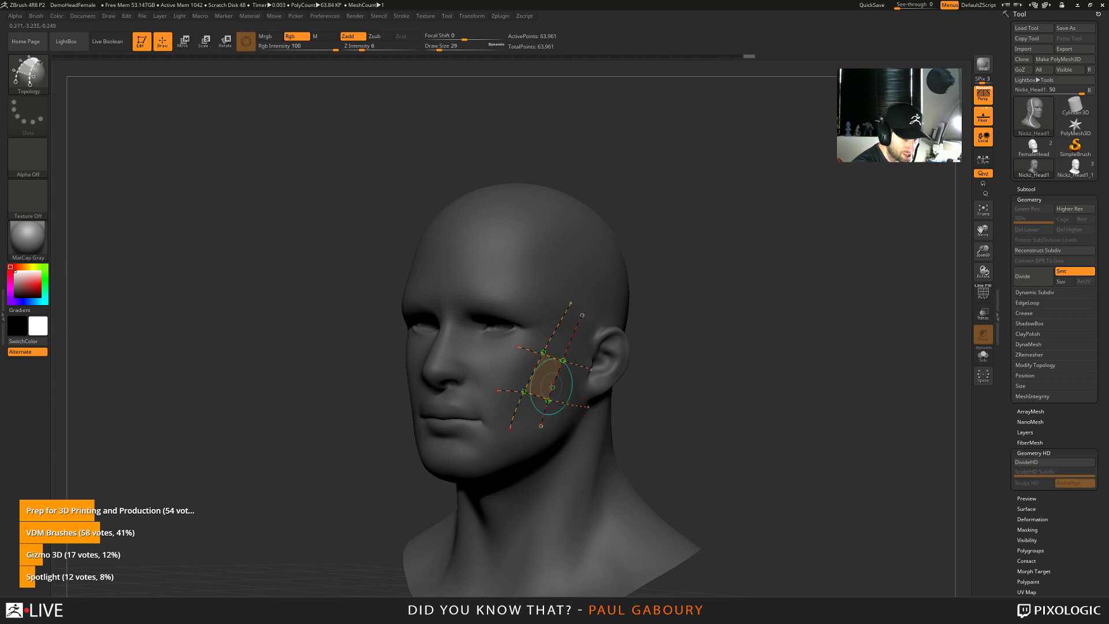
pyautogui.moveTo(586, 342); pyautogui.dragTo(558, 431)
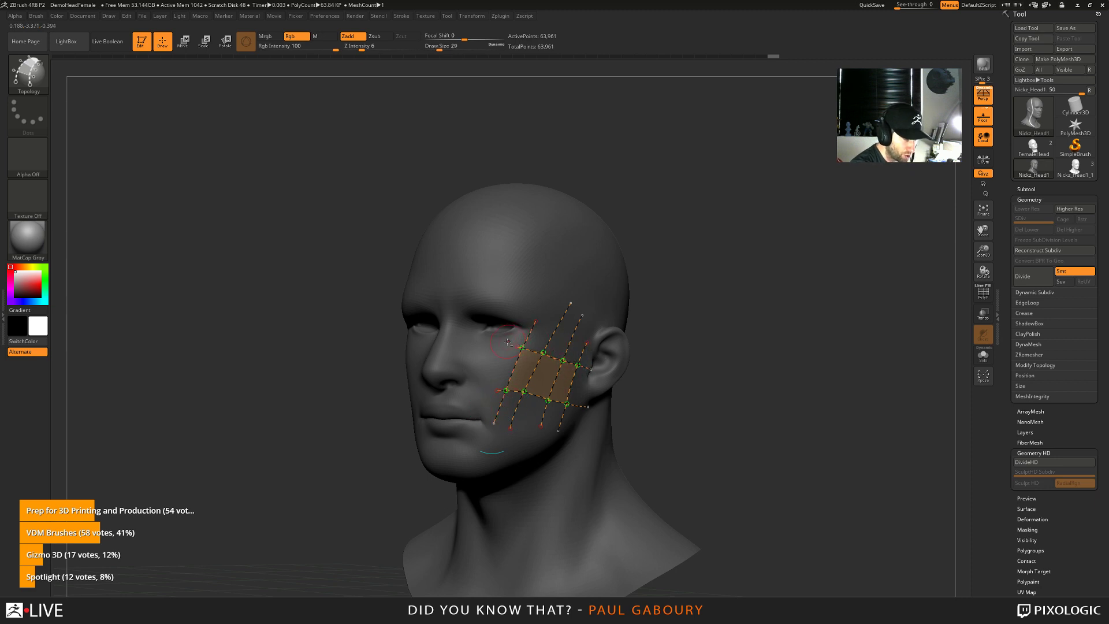
pyautogui.keyDown('alt'); pyautogui.click(596, 356); pyautogui.keyUp('alt')
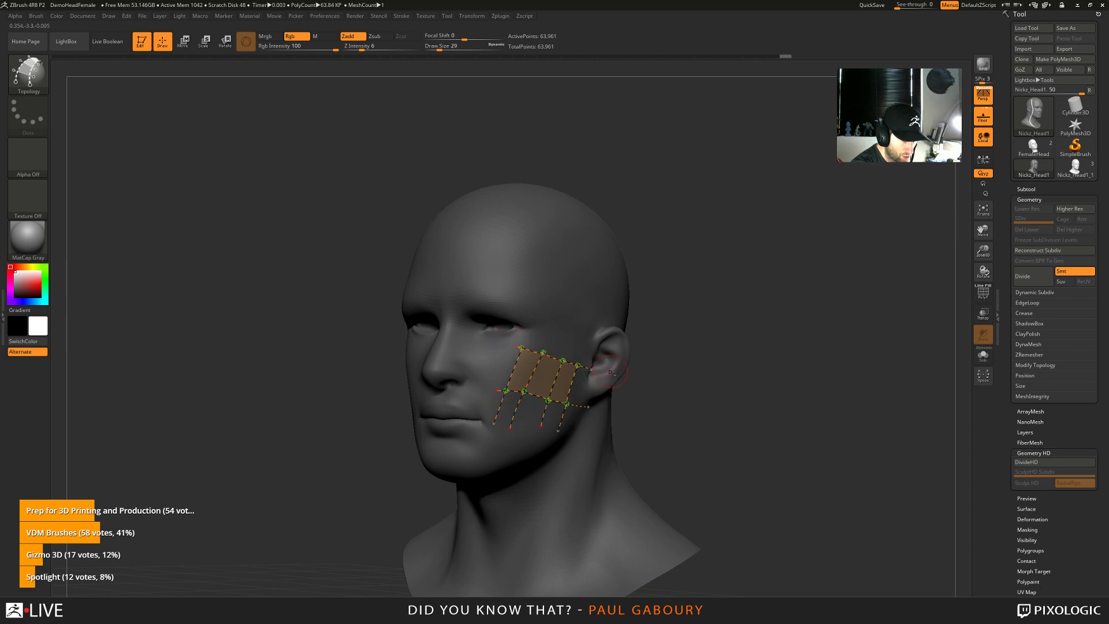
pyautogui.keyDown('alt'); pyautogui.click(485, 415); pyautogui.keyUp('alt')
pyautogui.click(534, 430)
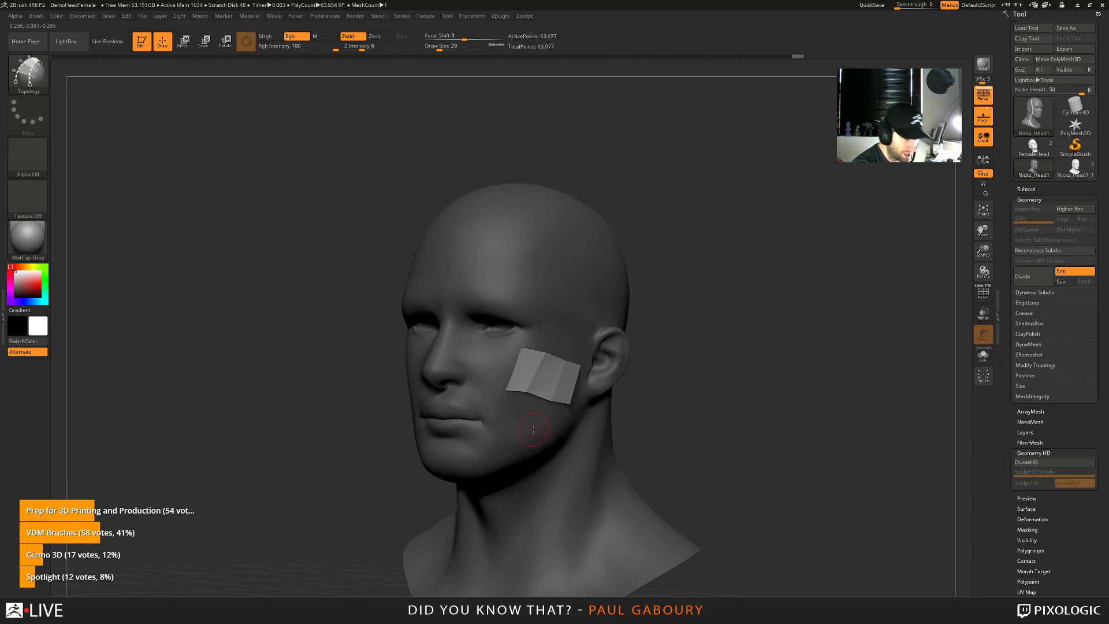
# Undo the cheek patch mesh, generate it again with the draw size at 59, and undo that thicker version
pyautogui.moveTo(540, 419)
pyautogui.mouseDown(button='right')
pyautogui.moveTo(525, 391)
pyautogui.moveTo(569, 398)
pyautogui.moveTo(529, 422)
pyautogui.mouseUp(button='right')
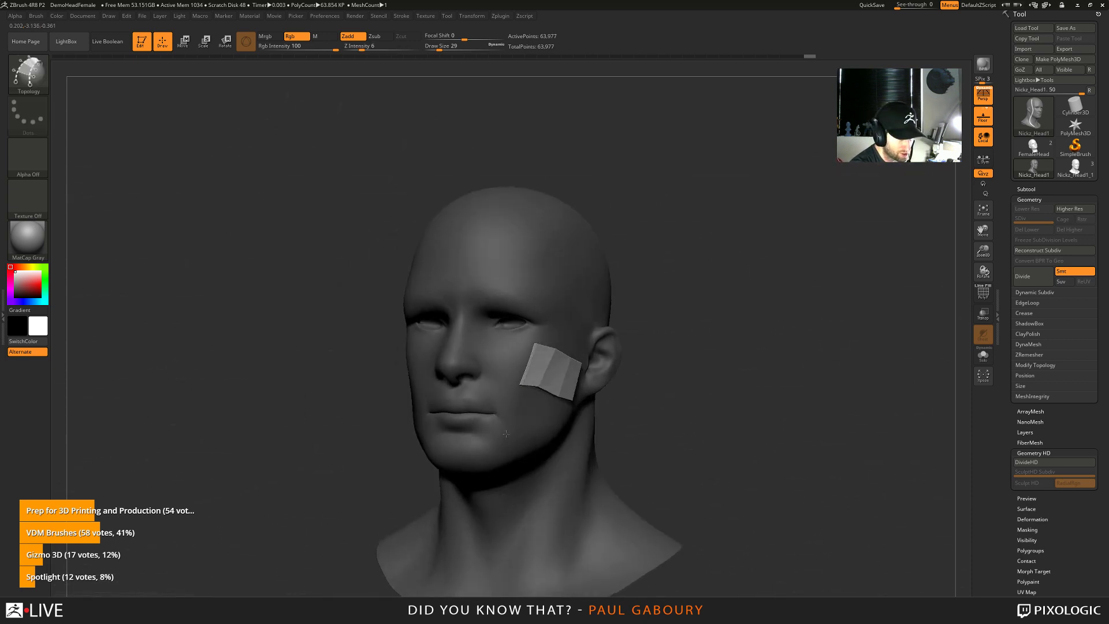
pyautogui.hotkey('ctrl', 'z')
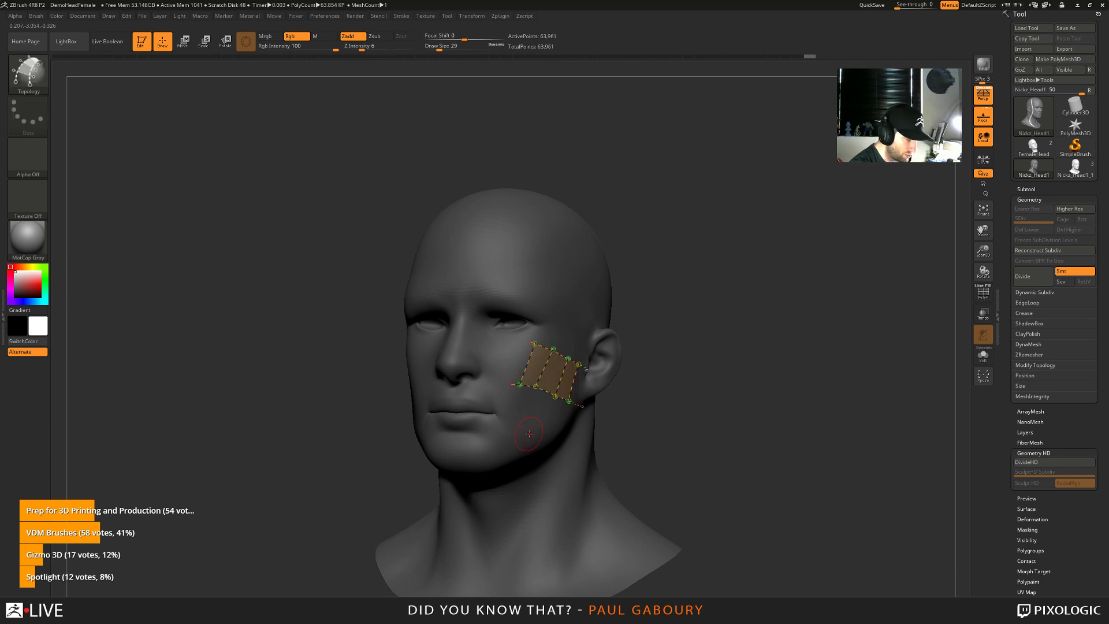
pyautogui.press('s')
pyautogui.moveTo(531, 434); pyautogui.dragTo(538, 434)
pyautogui.click(532, 433)
pyautogui.moveTo(532, 434)
pyautogui.mouseDown(button='right')
pyautogui.moveTo(552, 431)
pyautogui.moveTo(536, 430)
pyautogui.mouseUp(button='right')
pyautogui.hotkey('ctrl', 'z')
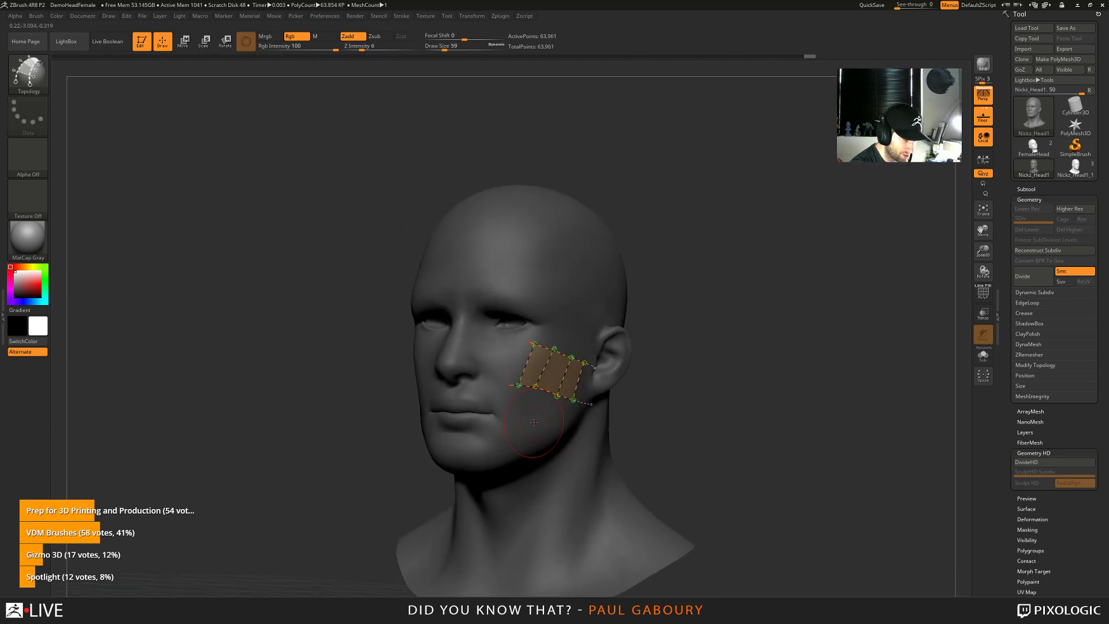
# Set the draw size to 37 and erase all topology curves from the cheek
pyautogui.press('s')
pyautogui.moveTo(531, 423); pyautogui.dragTo(534, 419)
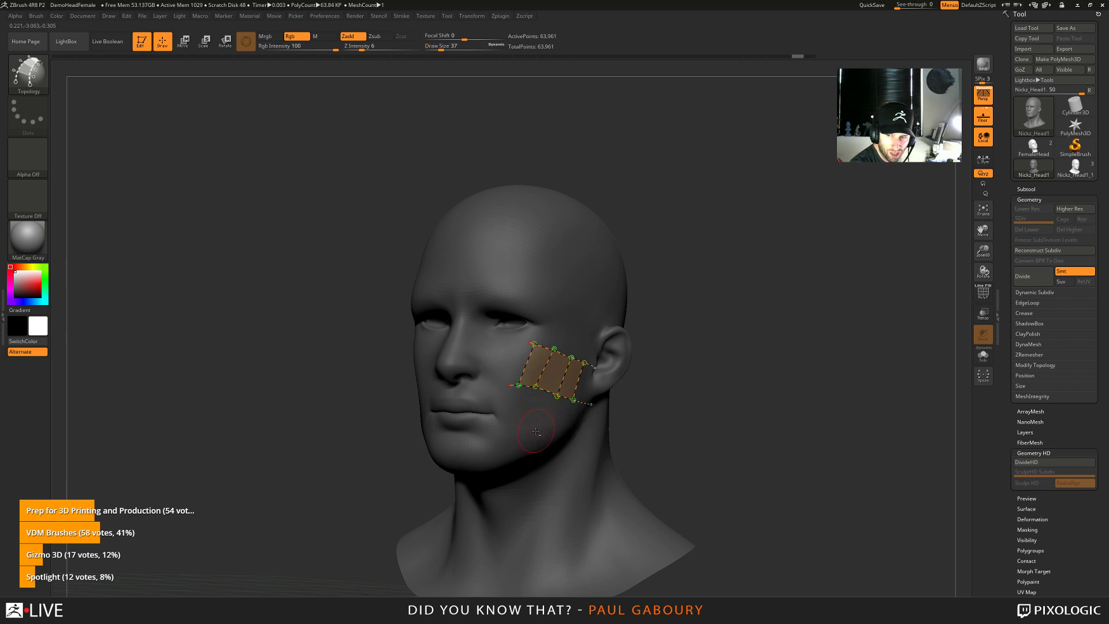
pyautogui.moveTo(536, 432)
pyautogui.keyDown('alt'); pyautogui.mouseDown(button='right')
pyautogui.moveTo(522, 402)
pyautogui.moveTo(540, 432)
pyautogui.moveTo(522, 422)
pyautogui.moveTo(567, 397)
pyautogui.moveTo(497, 417)
pyautogui.moveTo(459, 412)
pyautogui.mouseUp(button='right'); pyautogui.keyUp('alt')
pyautogui.moveTo(537, 342)
pyautogui.keyDown('alt'); pyautogui.mouseDown()
pyautogui.moveTo(504, 380)
pyautogui.moveTo(576, 388)
pyautogui.mouseUp(); pyautogui.keyUp('alt')
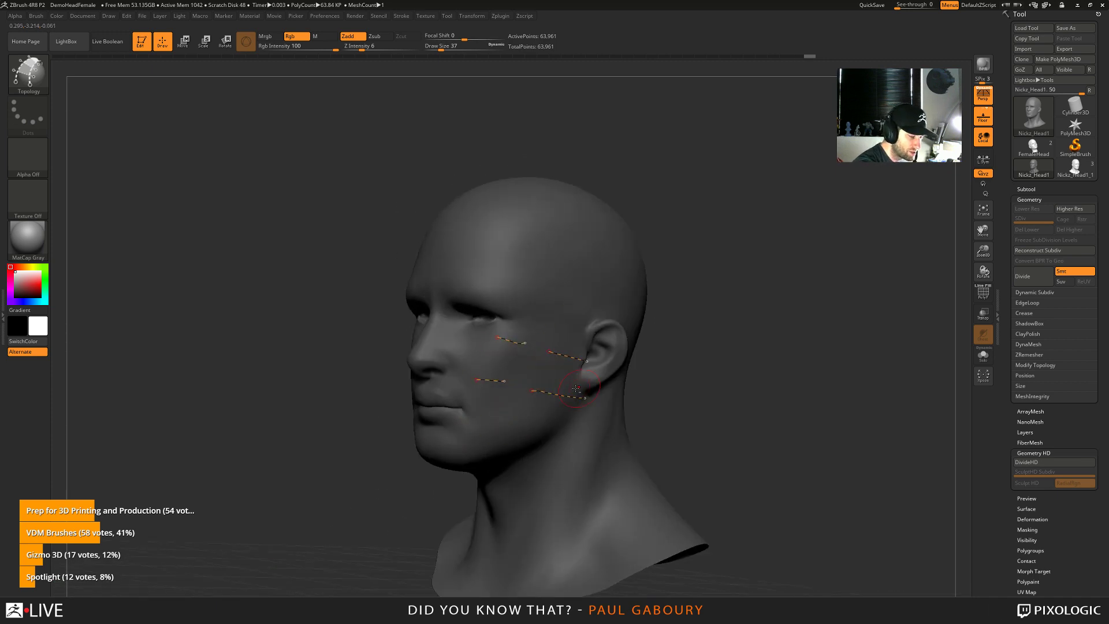
pyautogui.keyDown('alt'); pyautogui.moveTo(585, 312); pyautogui.dragTo(486, 406); pyautogui.keyUp('alt')
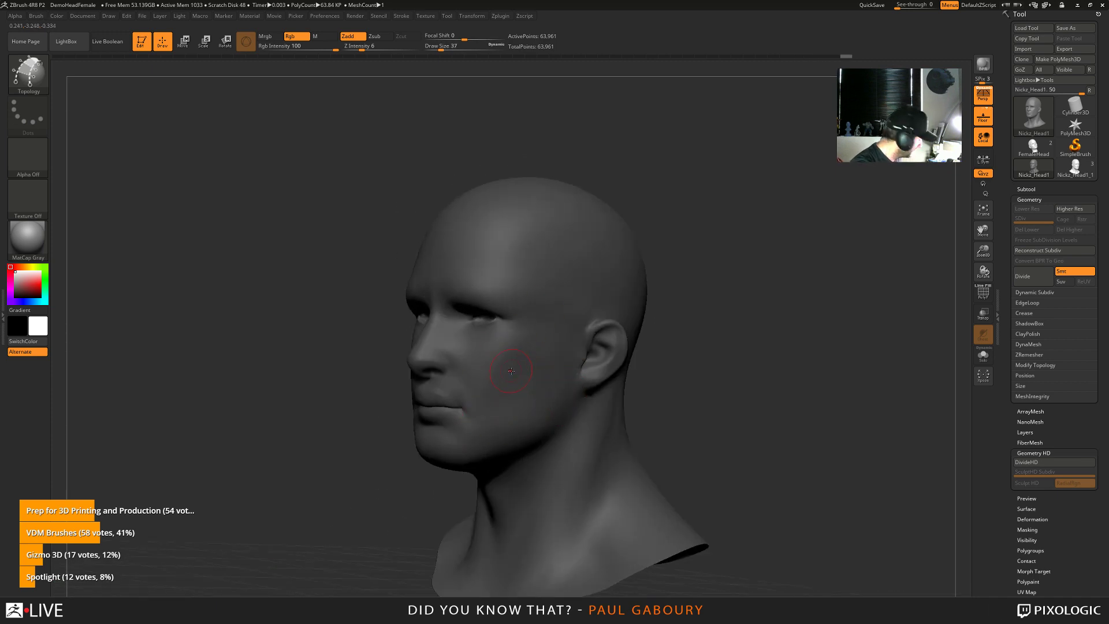
# Select the ZRemesherGuides brush and draw four roughly parallel guide curves across the cheek and jaw, sloping up toward the ear
pyautogui.press('b')
pyautogui.press('z')
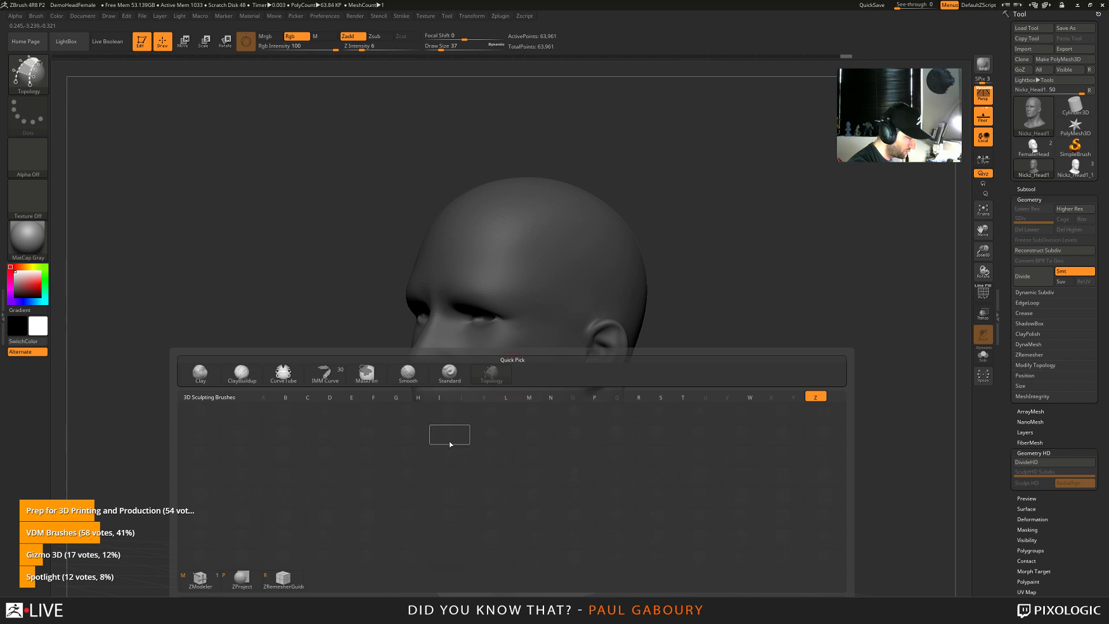
pyautogui.click(283, 578)
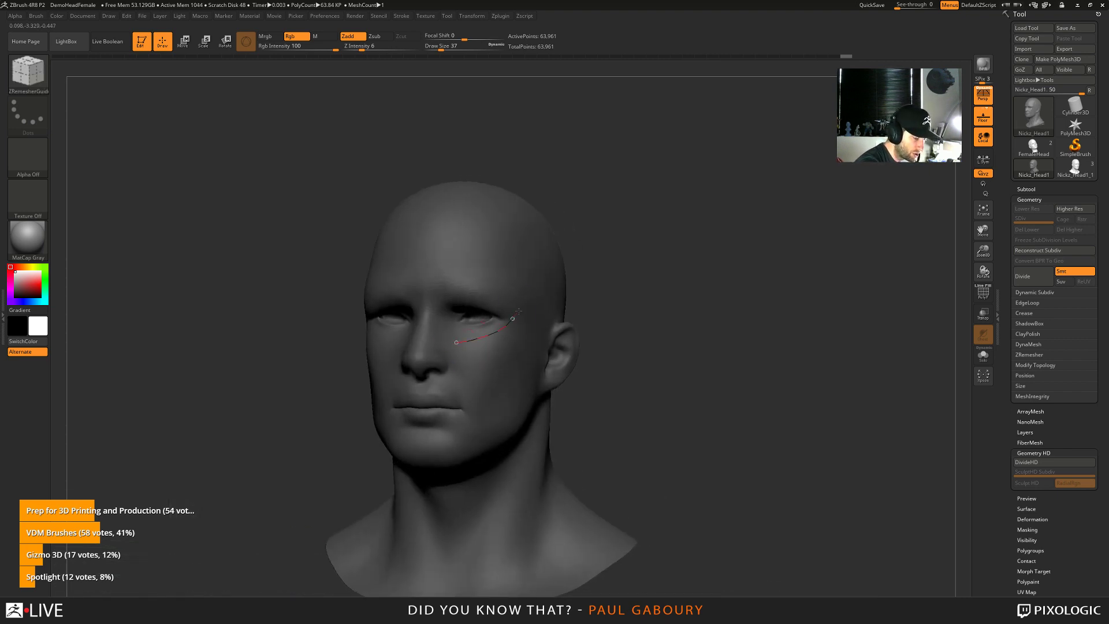
pyautogui.moveTo(456, 342); pyautogui.dragTo(519, 311)
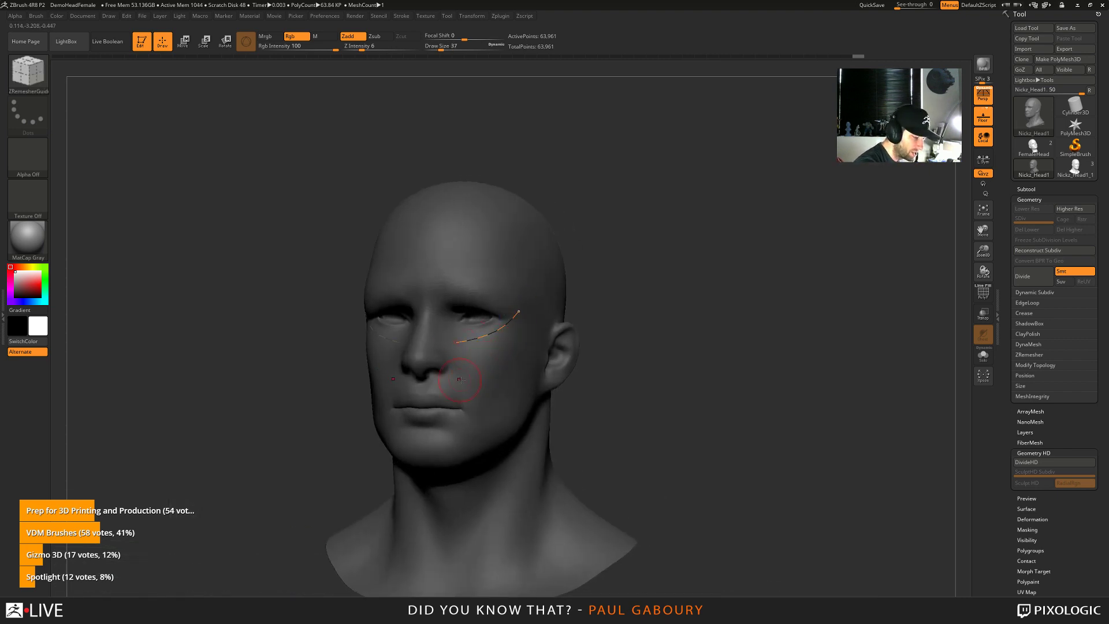
pyautogui.moveTo(460, 380); pyautogui.dragTo(542, 323)
pyautogui.moveTo(473, 421)
pyautogui.mouseDown()
pyautogui.moveTo(511, 401)
pyautogui.moveTo(541, 362)
pyautogui.mouseUp()
pyautogui.moveTo(539, 397); pyautogui.dragTo(491, 404, button='right')
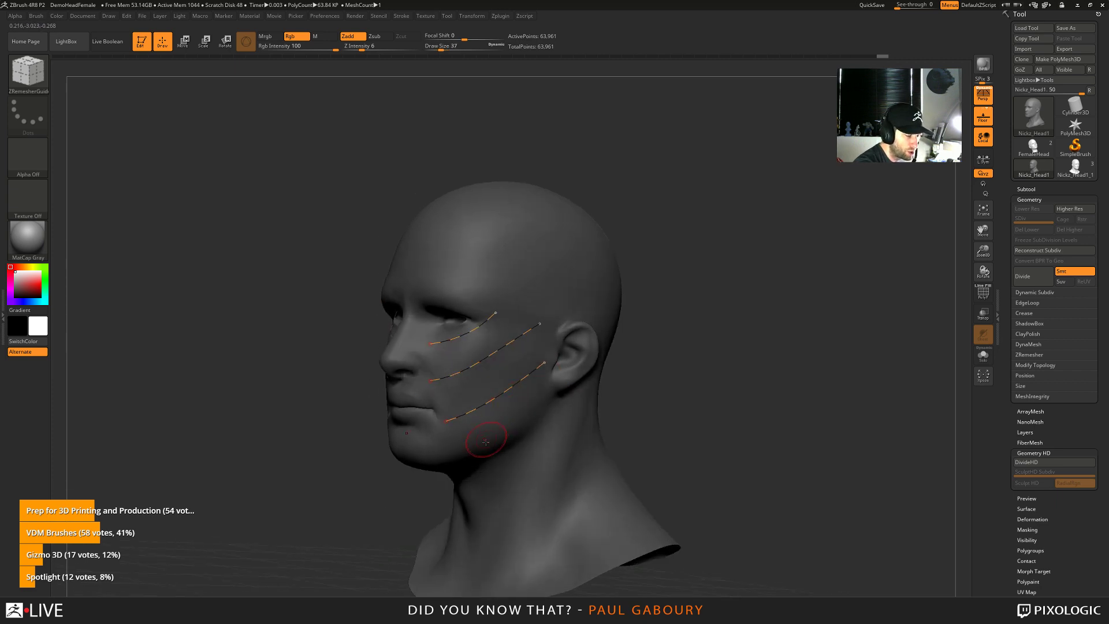
pyautogui.moveTo(445, 460); pyautogui.dragTo(557, 396)
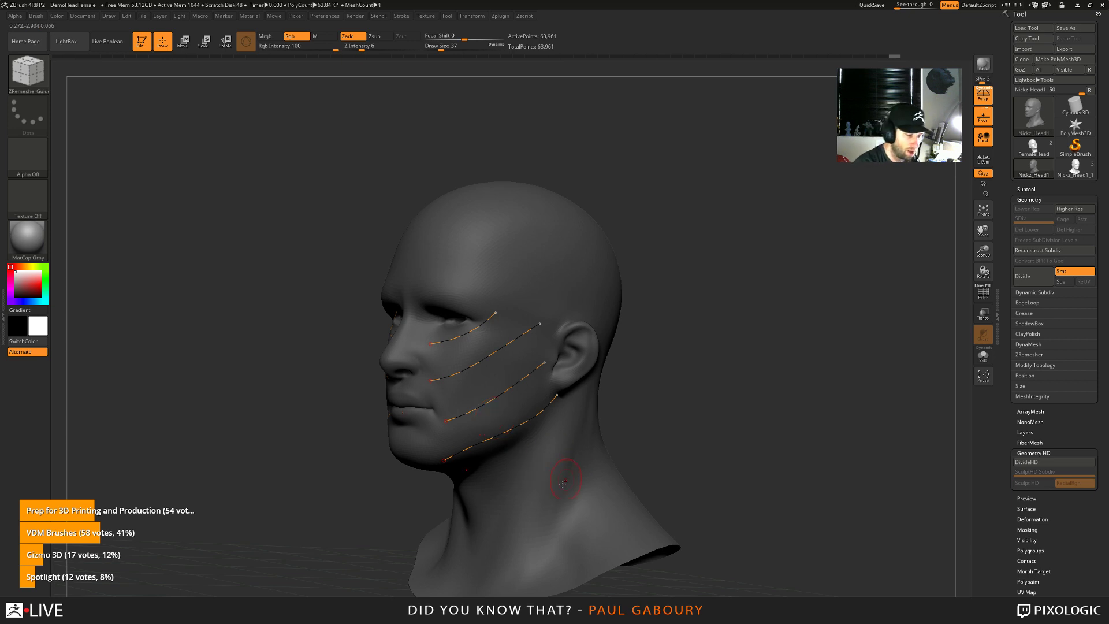
# Review the Curve Snap Distance setting in the stroke's curve modifiers and raise the draw size to 64
pyautogui.moveTo(664, 439)
pyautogui.mouseDown()
pyautogui.moveTo(624, 436)
pyautogui.moveTo(658, 439)
pyautogui.mouseUp()
pyautogui.click(401, 16)
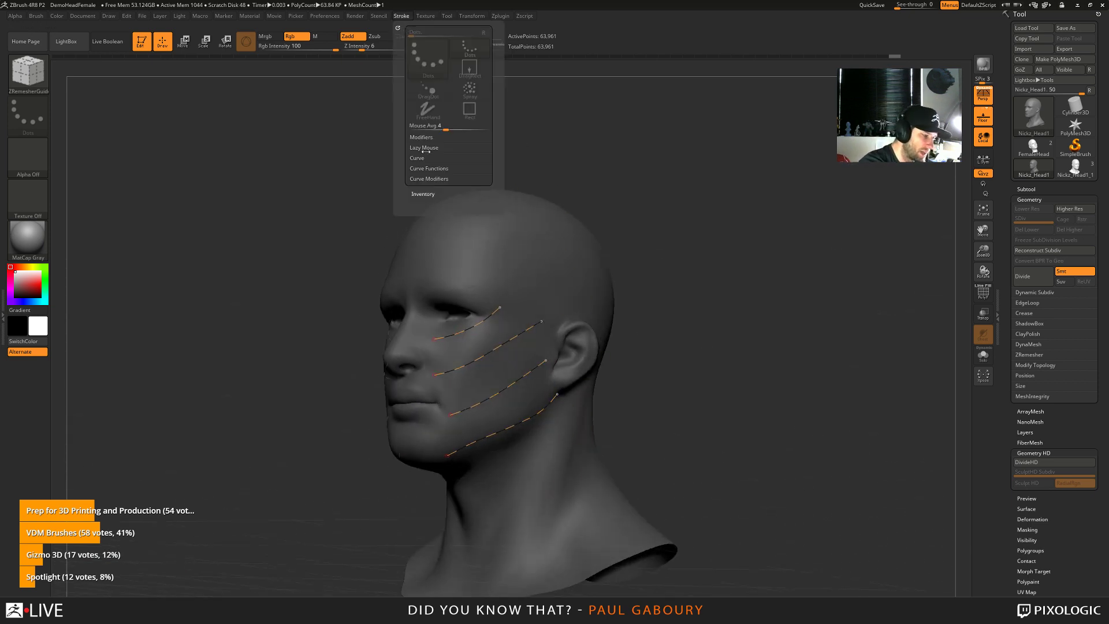
pyautogui.click(436, 179)
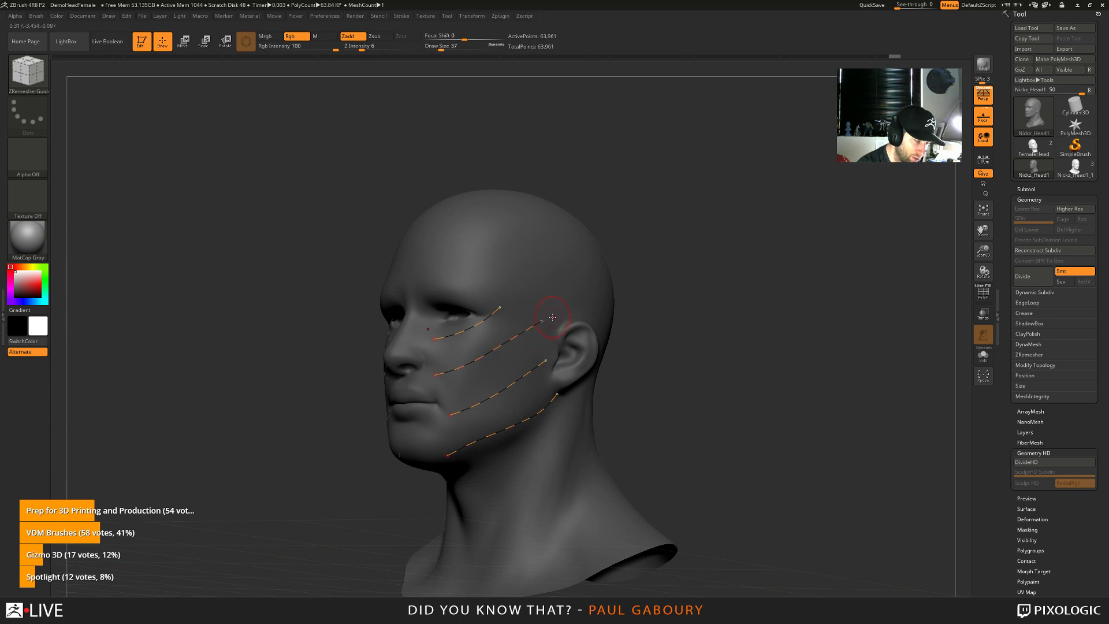
pyautogui.click(403, 16)
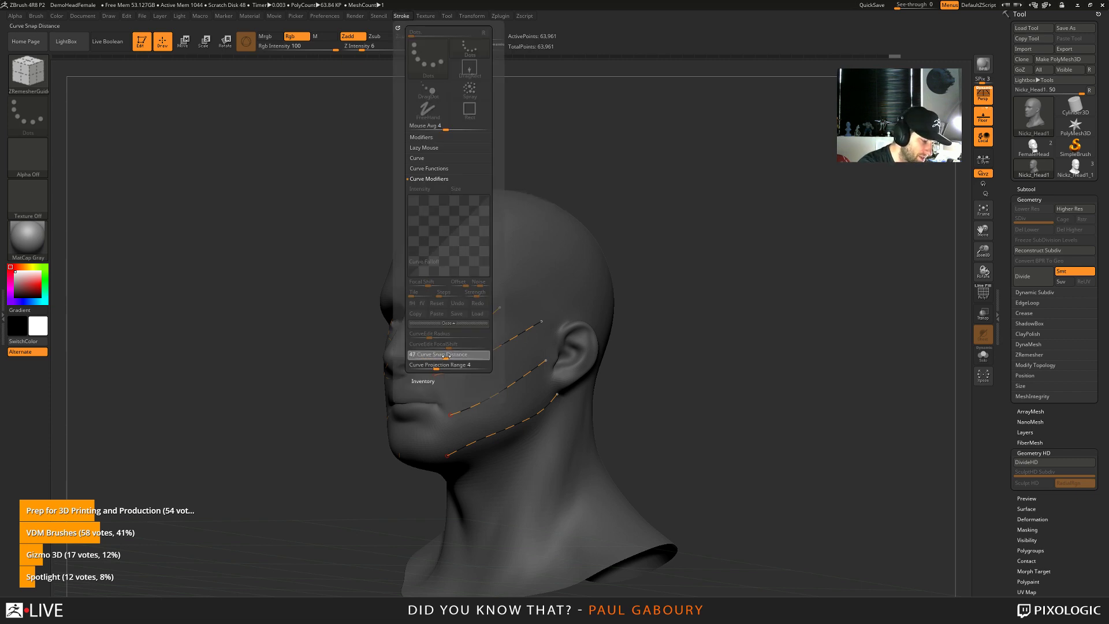
pyautogui.press(']')
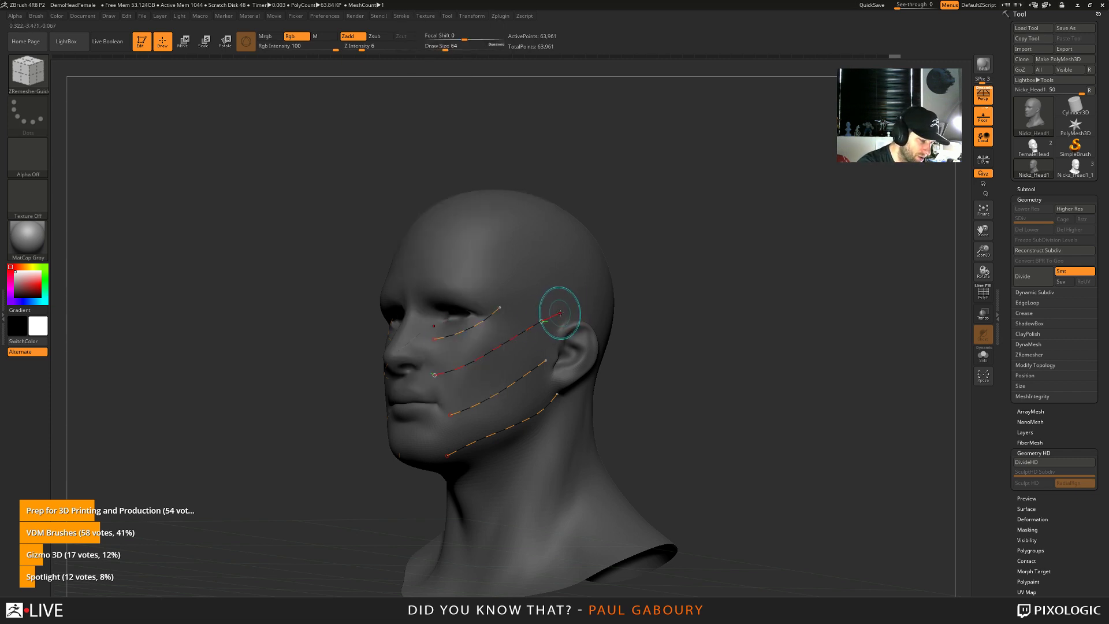
# Extend the second cheek guide curve from its upper end around the temple and back down, and review its Curve Snap Distance
pyautogui.moveTo(560, 312)
pyautogui.mouseDown()
pyautogui.moveTo(570, 282)
pyautogui.moveTo(515, 241)
pyautogui.mouseUp()
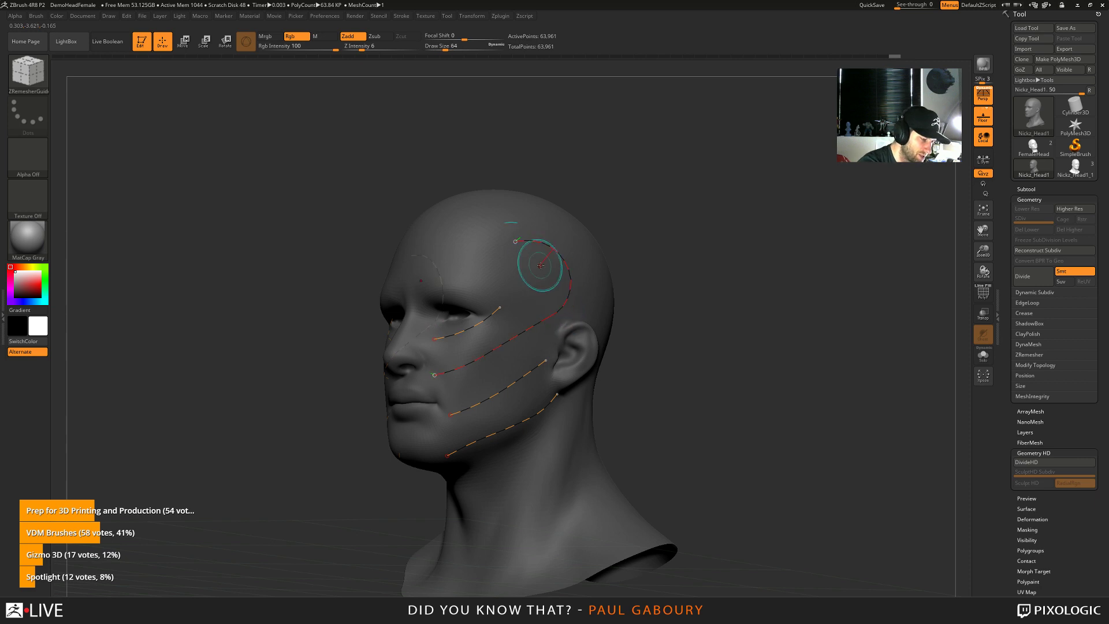
pyautogui.press('[')
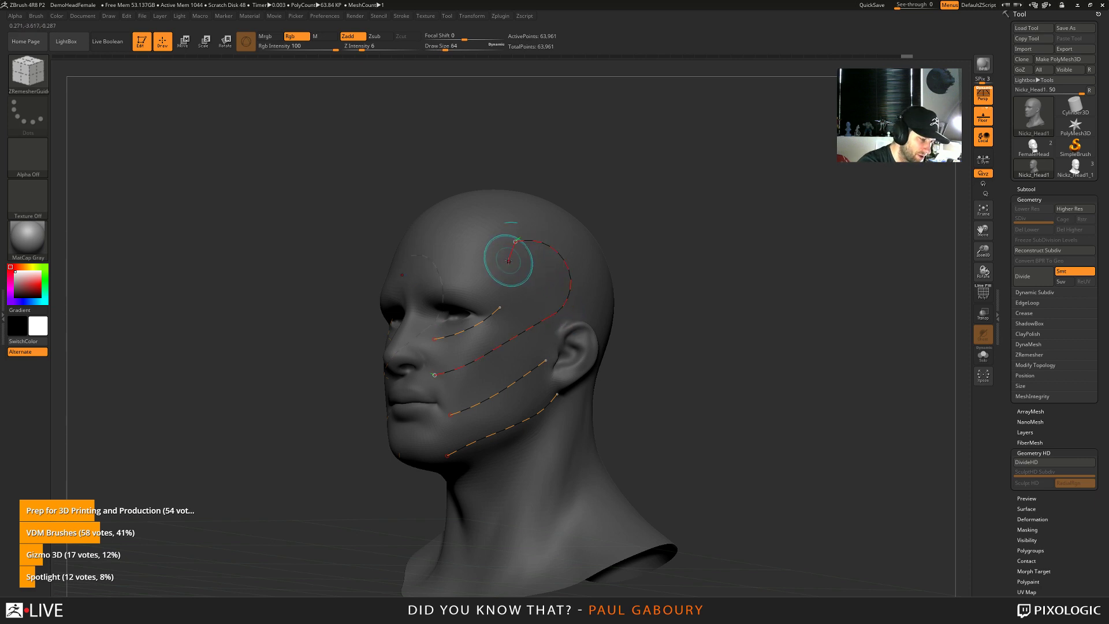
pyautogui.press(']')
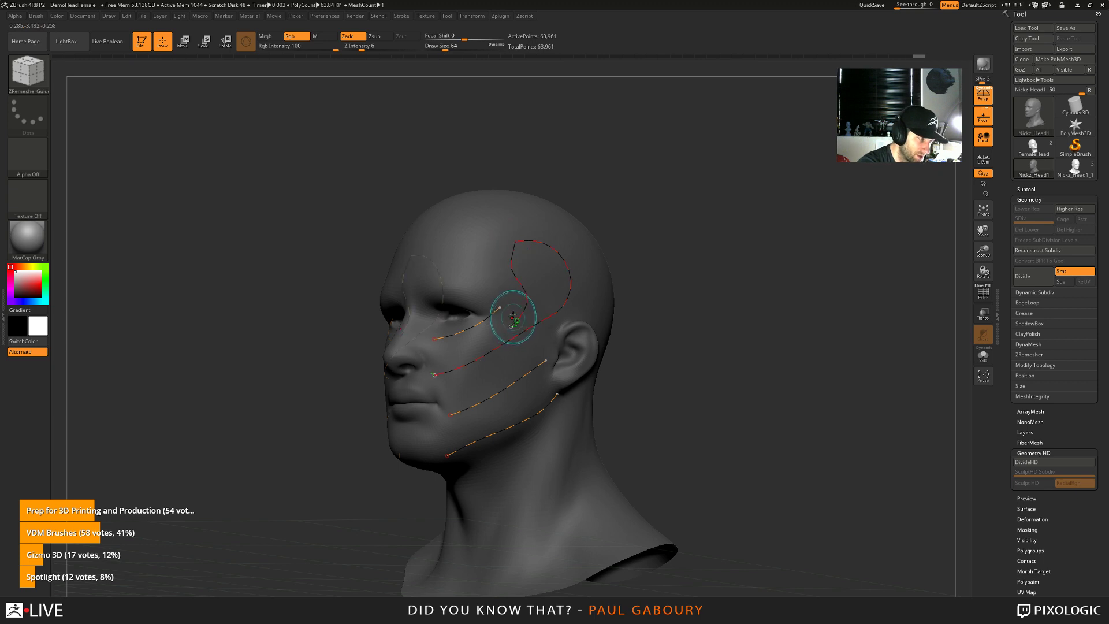
pyautogui.click(402, 16)
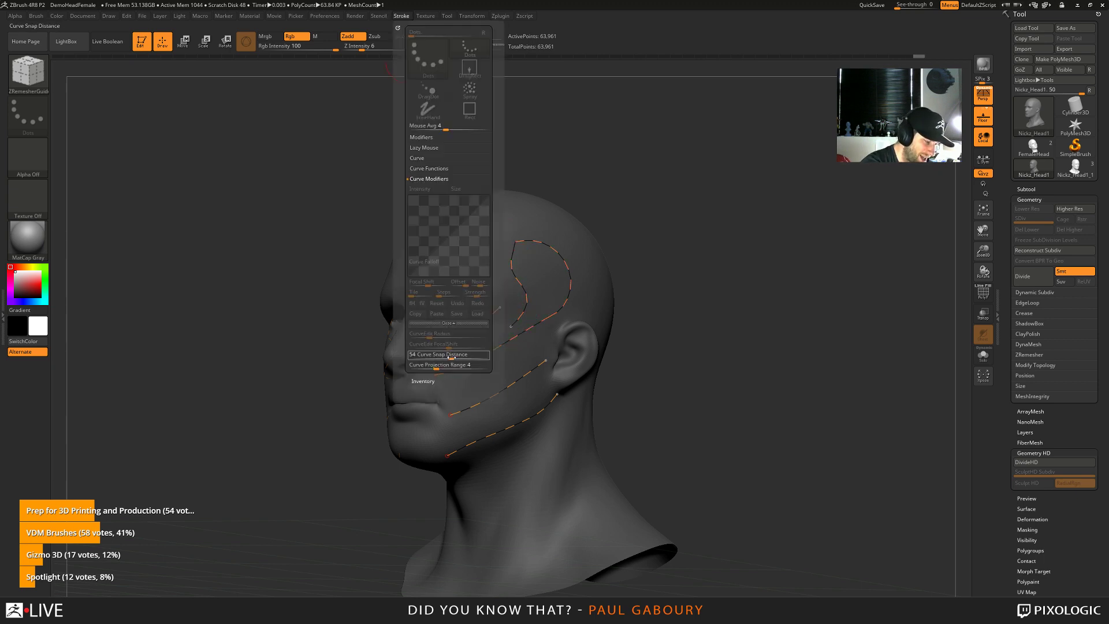
pyautogui.moveTo(452, 359); pyautogui.dragTo(422, 351)
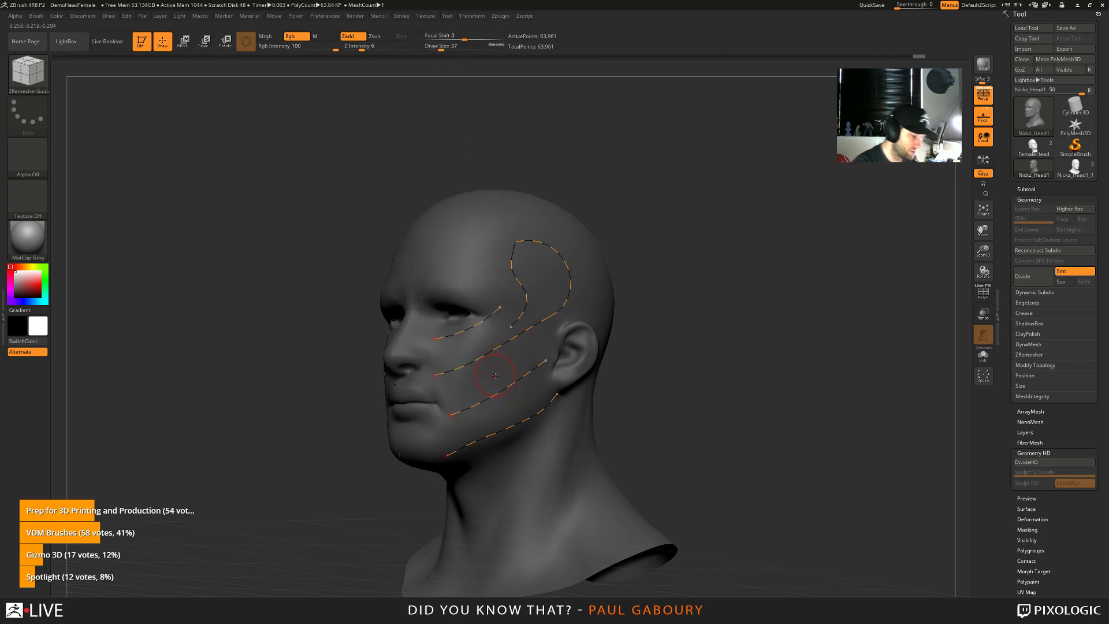
# Set the draw size to 12 and draw a short guide along the cheek plus two curves crossing it and the guide above
pyautogui.moveTo(501, 371)
pyautogui.keyDown('alt'); pyautogui.mouseDown(button='right')
pyautogui.moveTo(498, 424)
pyautogui.moveTo(525, 438)
pyautogui.mouseUp(button='right'); pyautogui.keyUp('alt')
pyautogui.press('s')
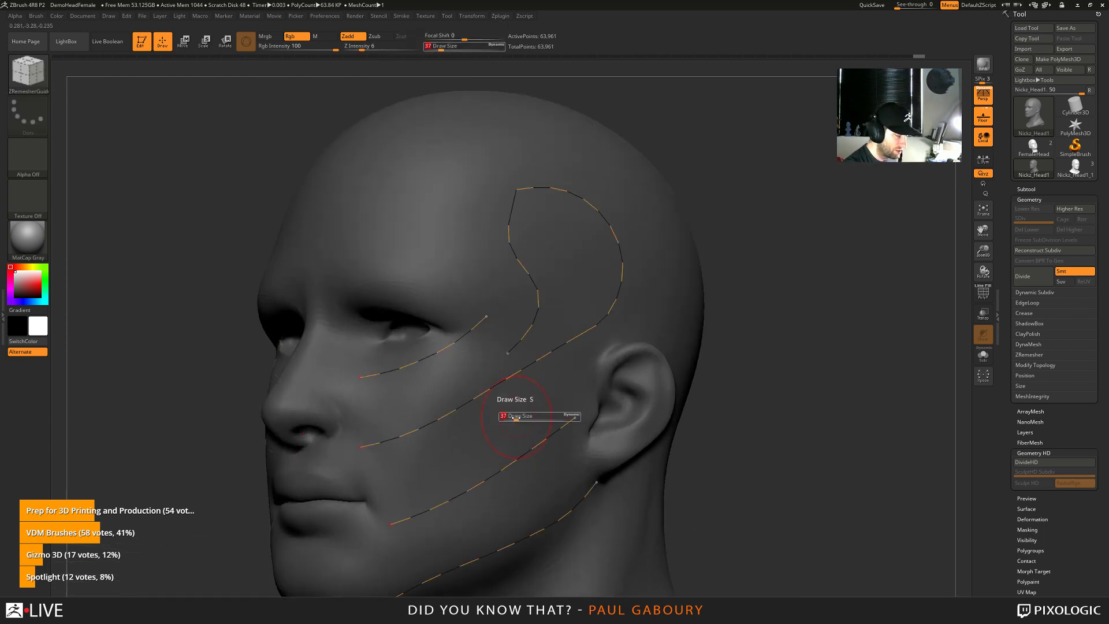
pyautogui.moveTo(516, 418); pyautogui.dragTo(509, 418)
pyautogui.keyDown('ctrl'); pyautogui.moveTo(509, 418); pyautogui.dragTo(405, 449, button='right'); pyautogui.keyUp('ctrl')
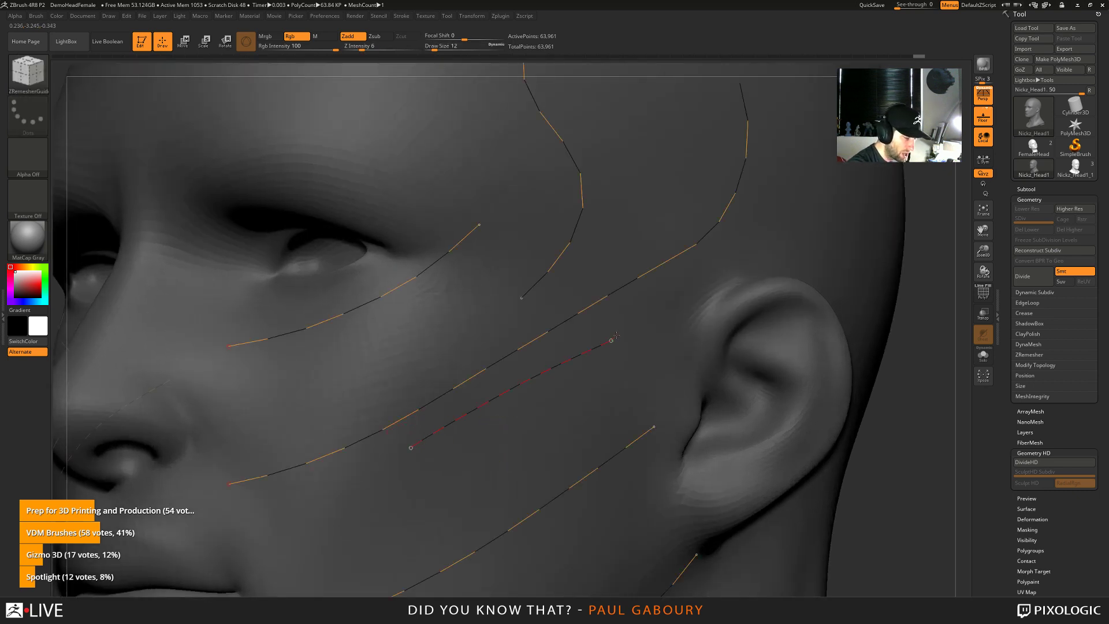
pyautogui.moveTo(411, 447); pyautogui.dragTo(611, 340)
pyautogui.moveTo(430, 363); pyautogui.dragTo(502, 488)
pyautogui.moveTo(483, 328); pyautogui.dragTo(544, 442)
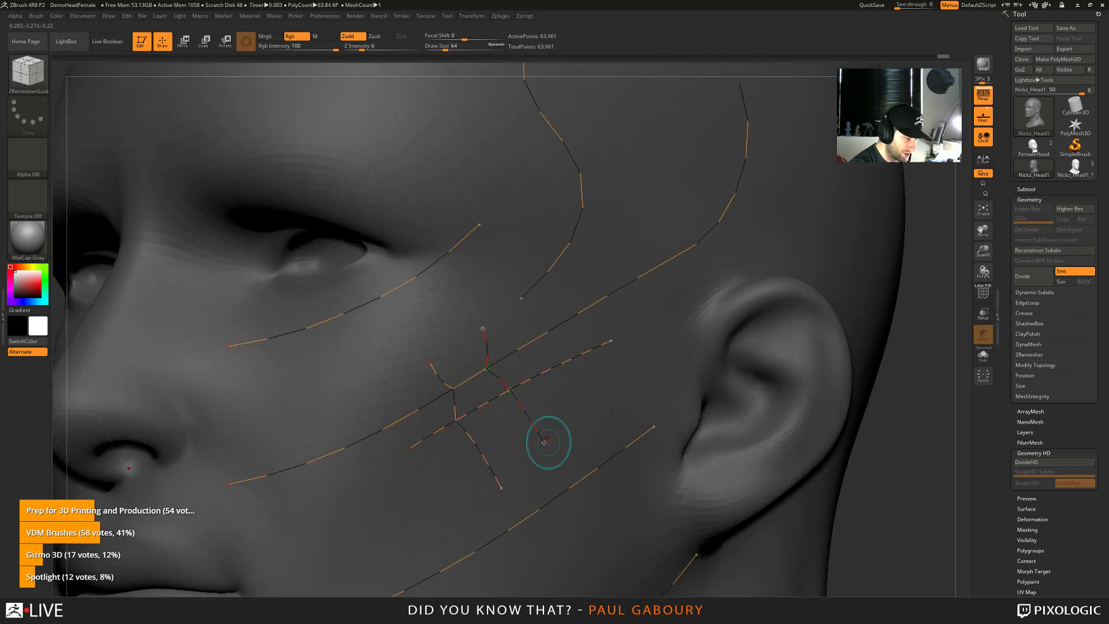
# Select the Topology brush and add one more crossing curve and one lengthwise curve to form a patch on the cheek
pyautogui.moveTo(510, 407)
pyautogui.mouseDown(button='right')
pyautogui.moveTo(557, 412)
pyautogui.moveTo(510, 425)
pyautogui.mouseUp(button='right')
pyautogui.press('b')
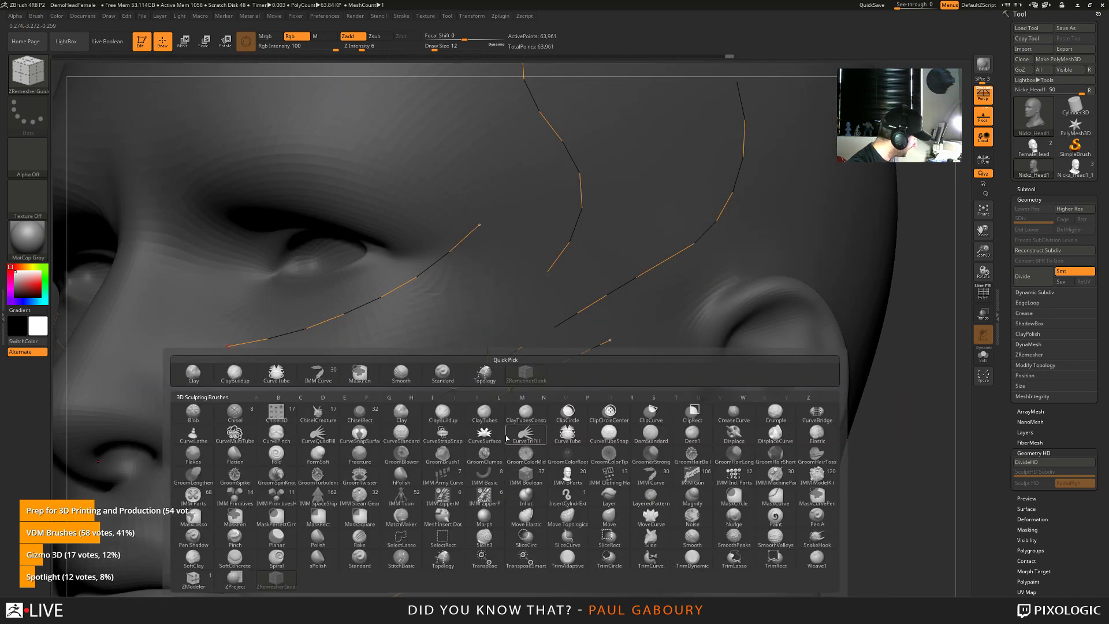
pyautogui.press('t')
pyautogui.press('o')
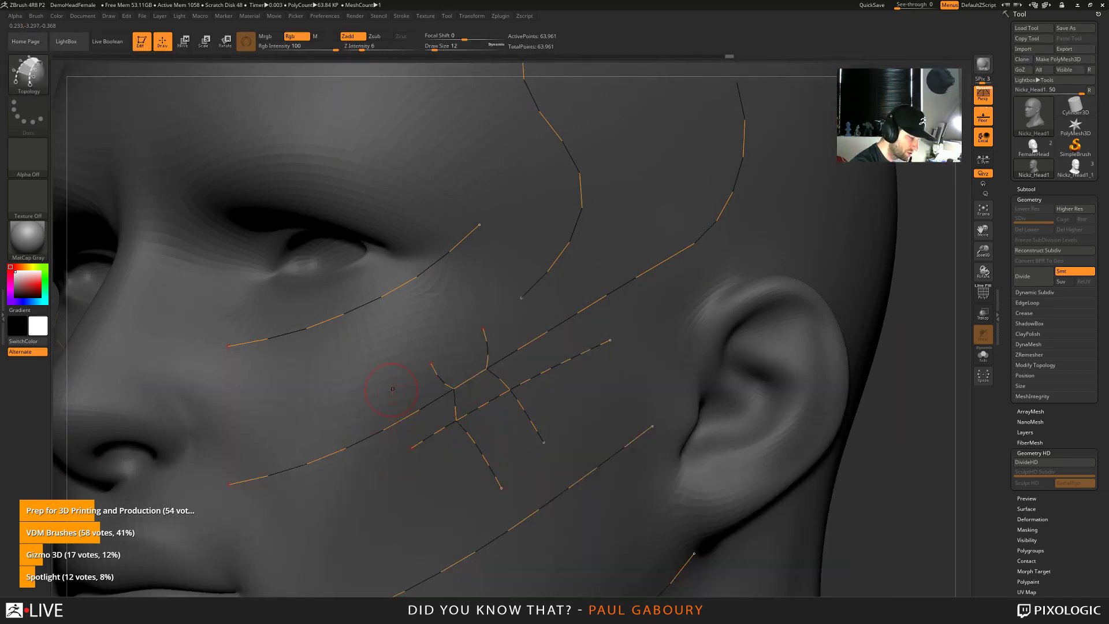
pyautogui.moveTo(393, 389); pyautogui.dragTo(438, 489)
pyautogui.moveTo(438, 488); pyautogui.dragTo(460, 467, button='right')
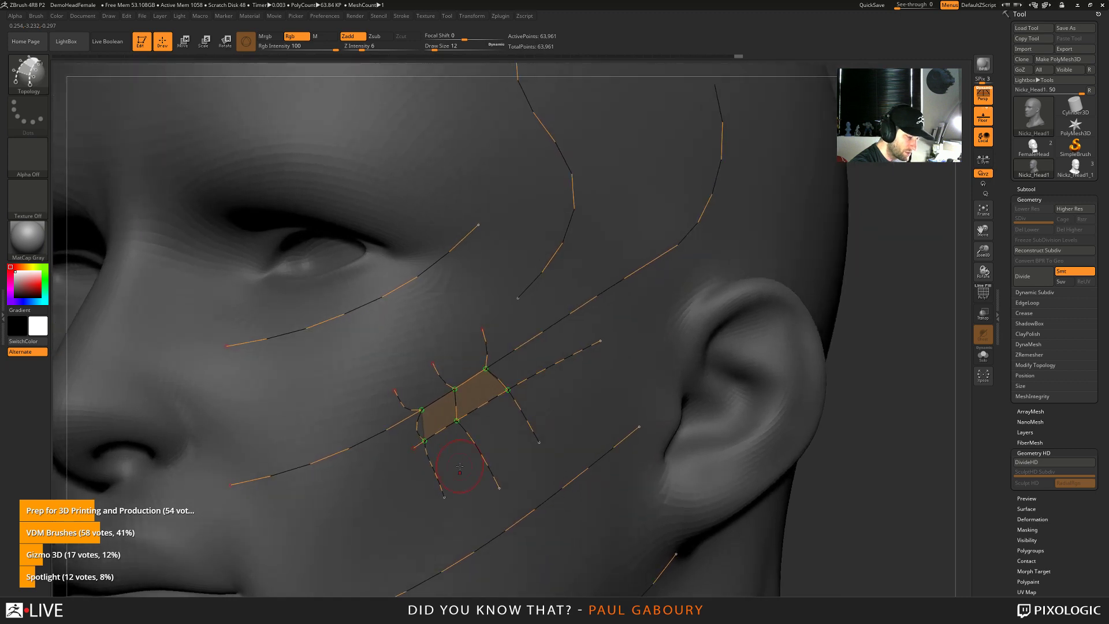
pyautogui.moveTo(534, 396); pyautogui.dragTo(616, 384)
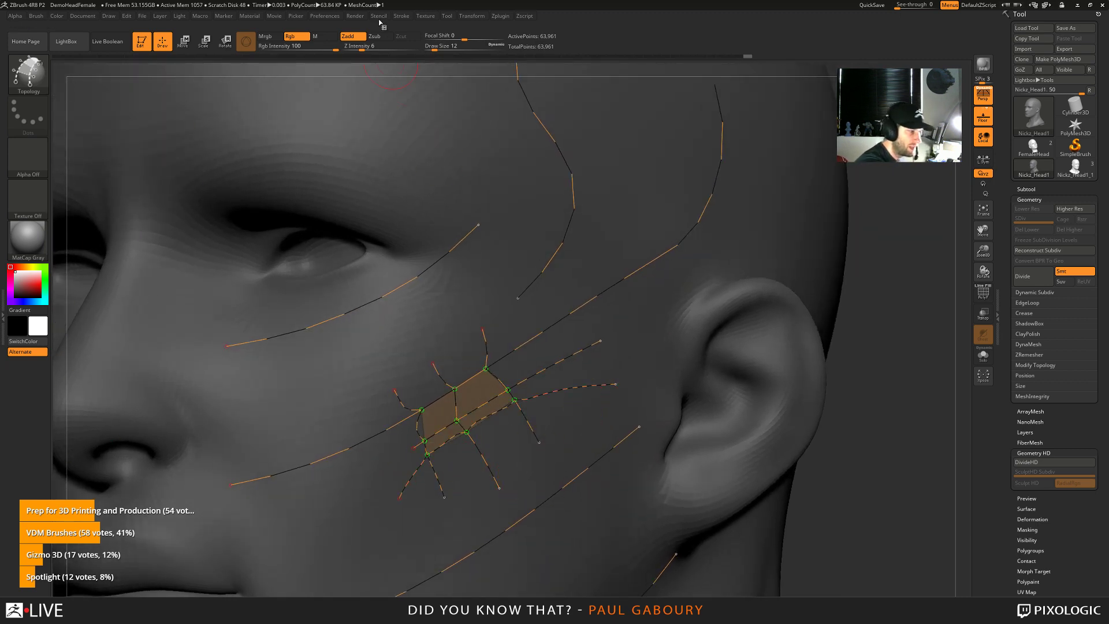
# Snap a new curve onto the front of the cheek guide, running down the cheek, and extend the under-eye guide in a U-shaped loop
pyautogui.click(402, 15)
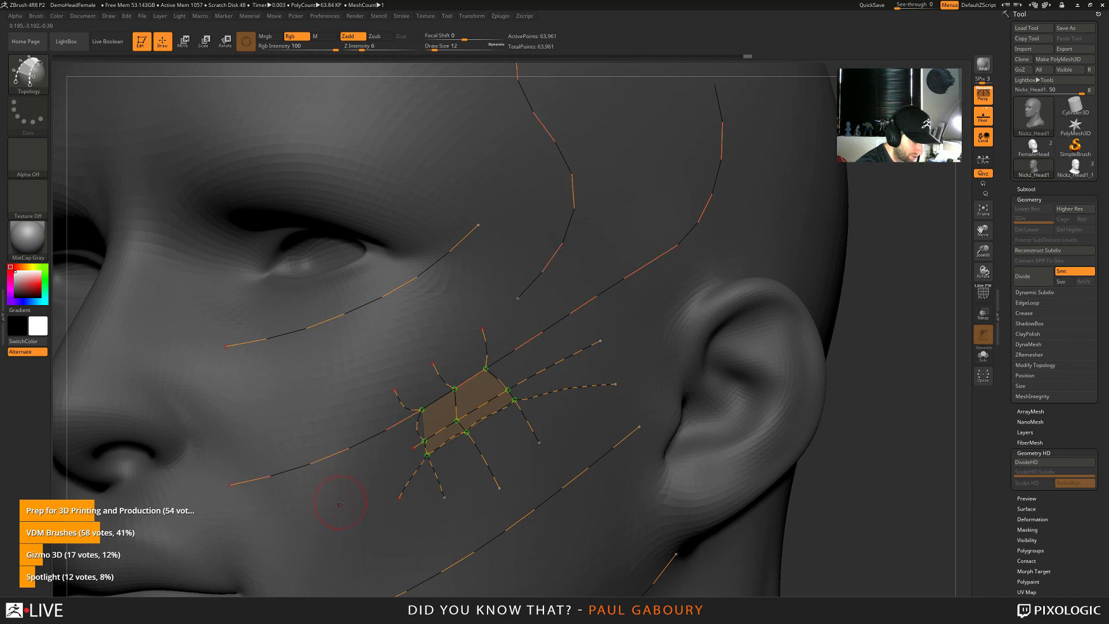
pyautogui.moveTo(322, 459)
pyautogui.mouseDown()
pyautogui.moveTo(335, 512)
pyautogui.moveTo(379, 556)
pyautogui.mouseUp()
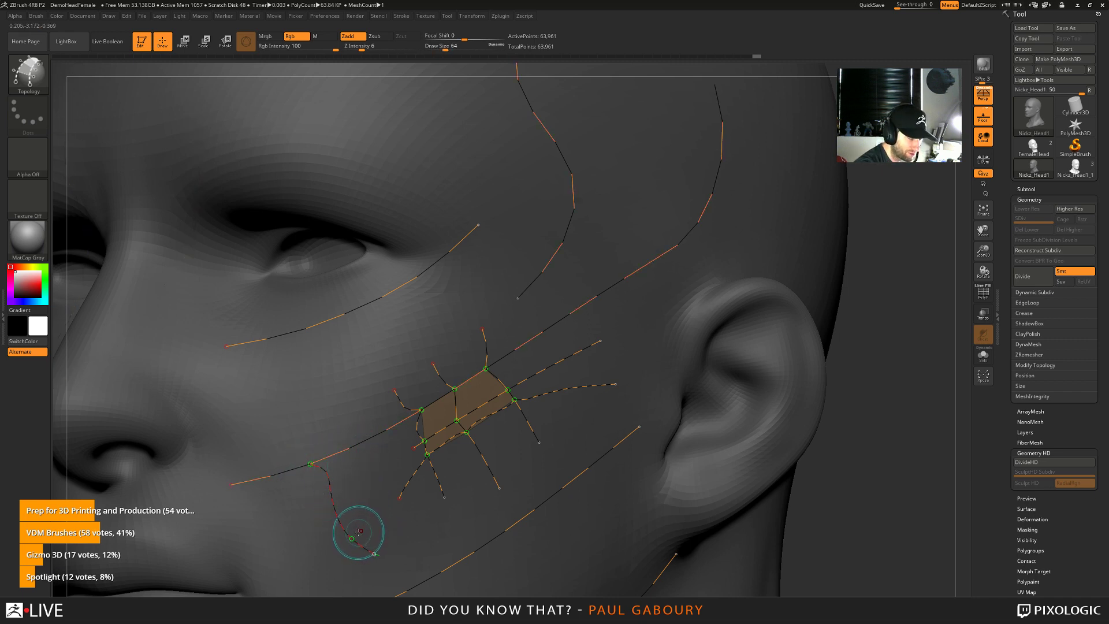
pyautogui.keyDown('alt'); pyautogui.moveTo(312, 507); pyautogui.dragTo(390, 509, button='right'); pyautogui.keyUp('alt')
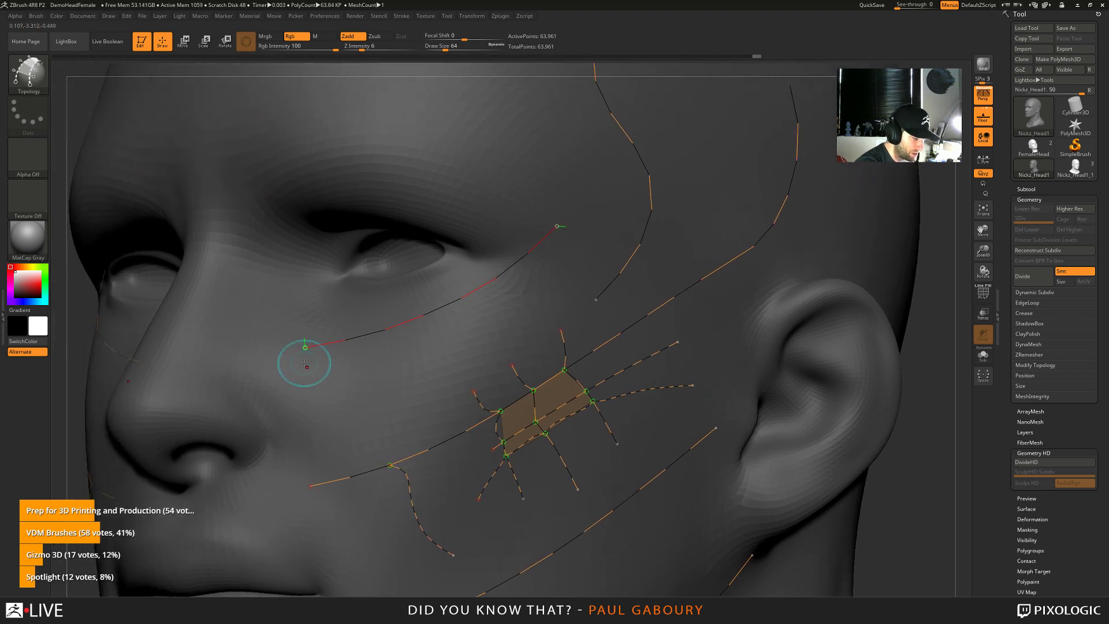
pyautogui.moveTo(304, 349); pyautogui.dragTo(434, 368)
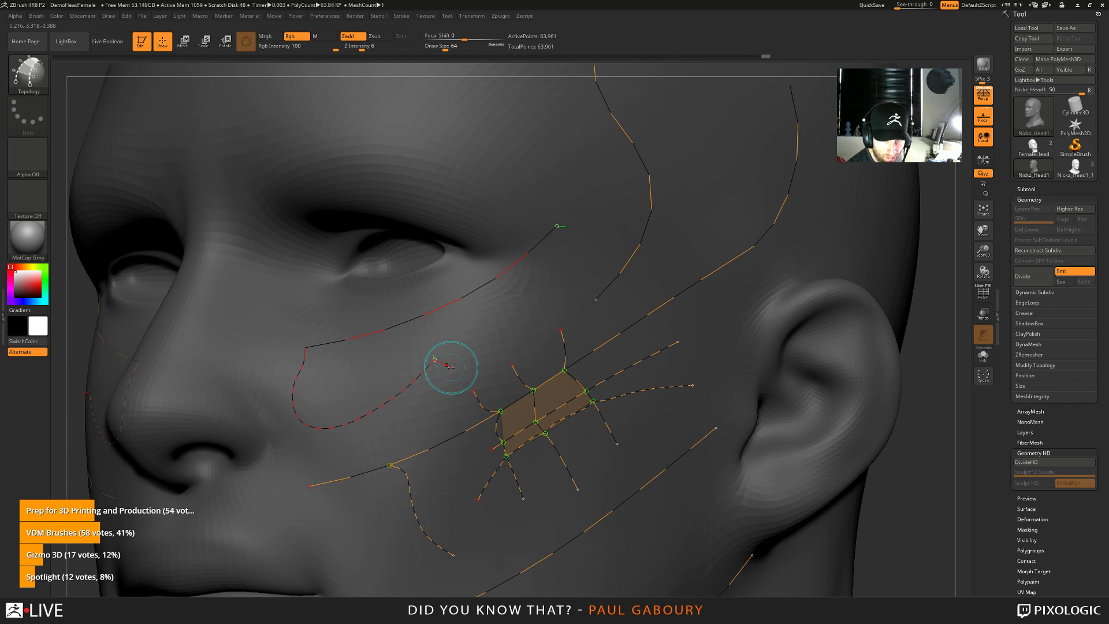
pyautogui.click(402, 15)
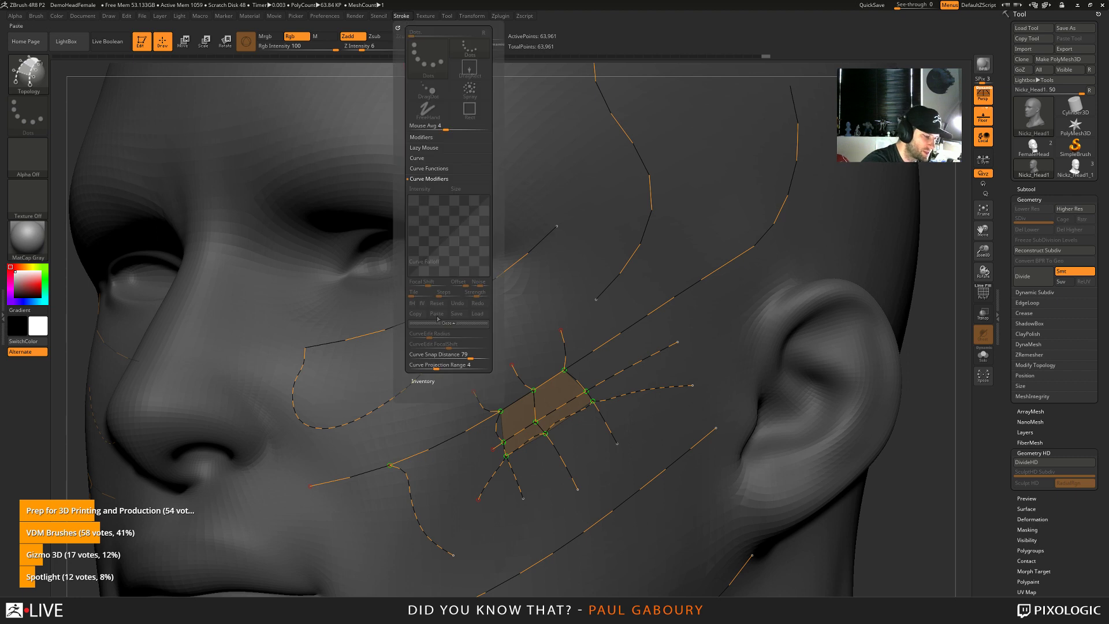
pyautogui.moveTo(477, 354); pyautogui.dragTo(441, 356)
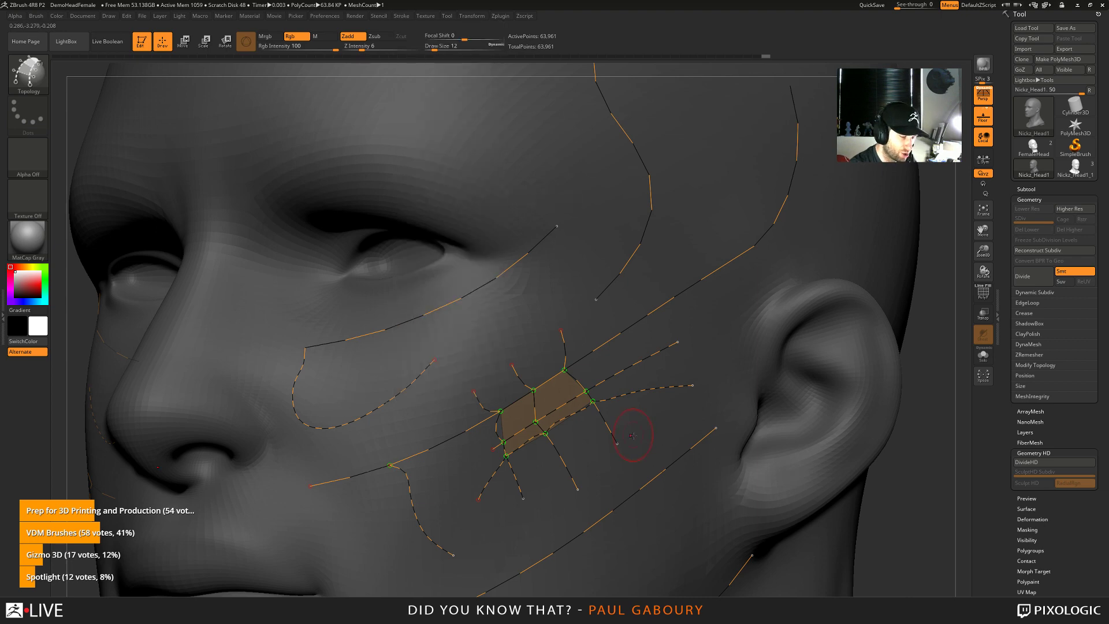
# Draw two vertical curves from the brow, one beside the nose and one across the eye to just below the lower lid
pyautogui.moveTo(638, 433); pyautogui.dragTo(665, 427, button='right')
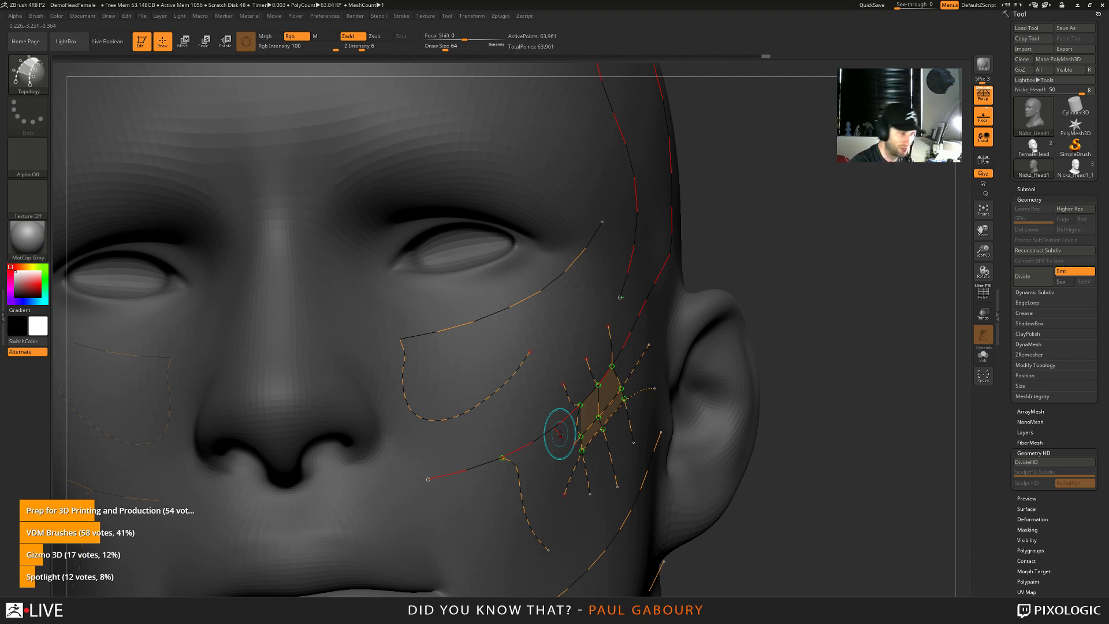
pyautogui.moveTo(388, 119); pyautogui.dragTo(377, 240)
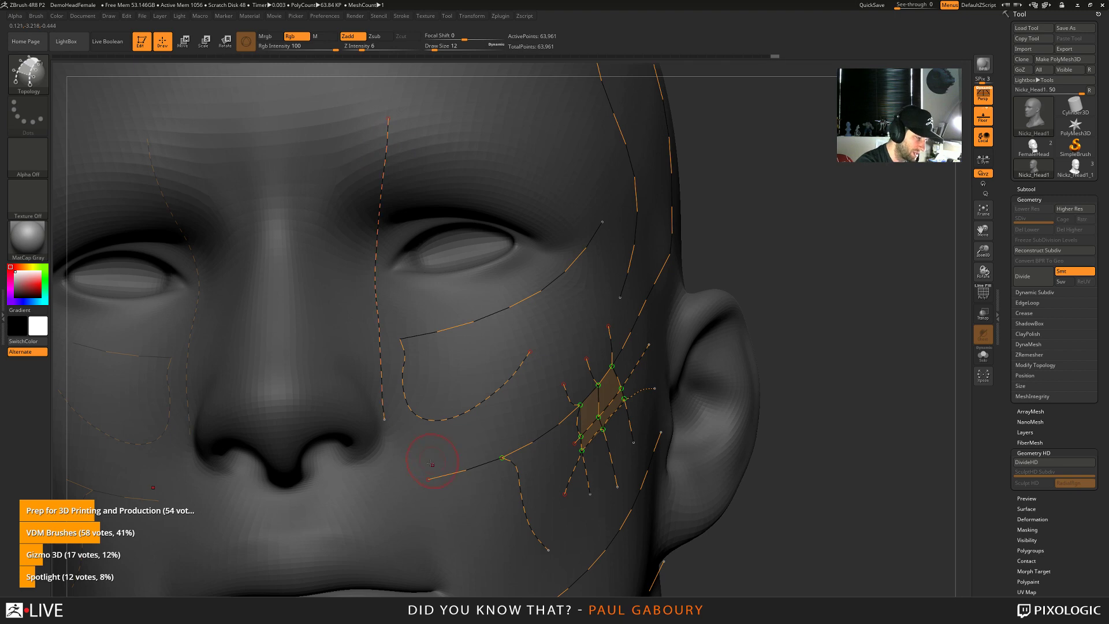
pyautogui.moveTo(382, 411); pyautogui.dragTo(444, 118, button='right')
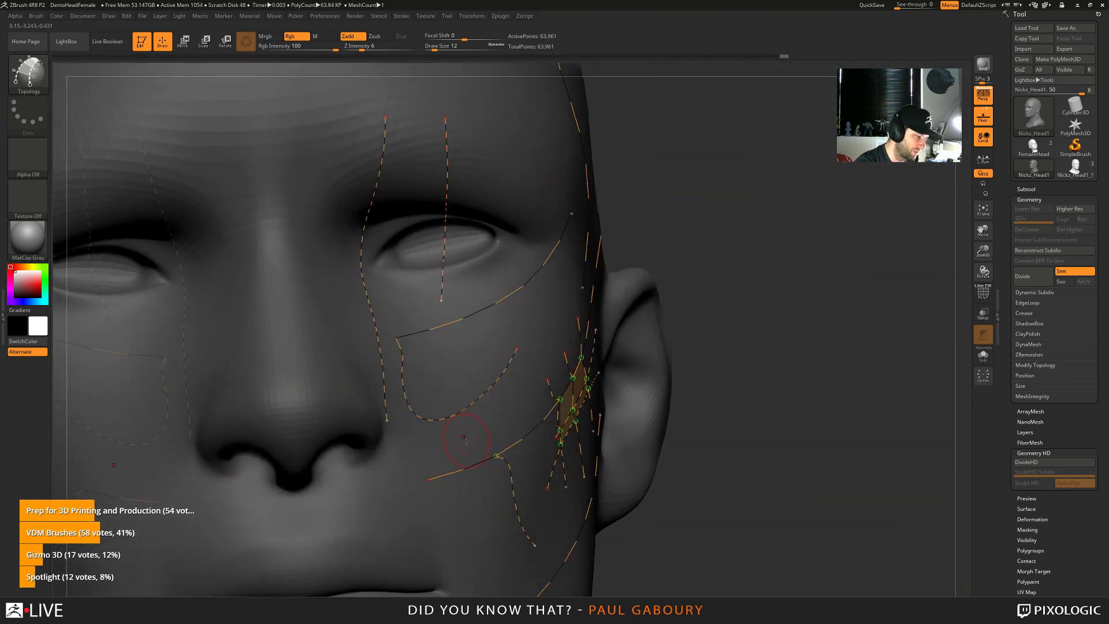
pyautogui.moveTo(441, 301); pyautogui.dragTo(475, 309, button='right')
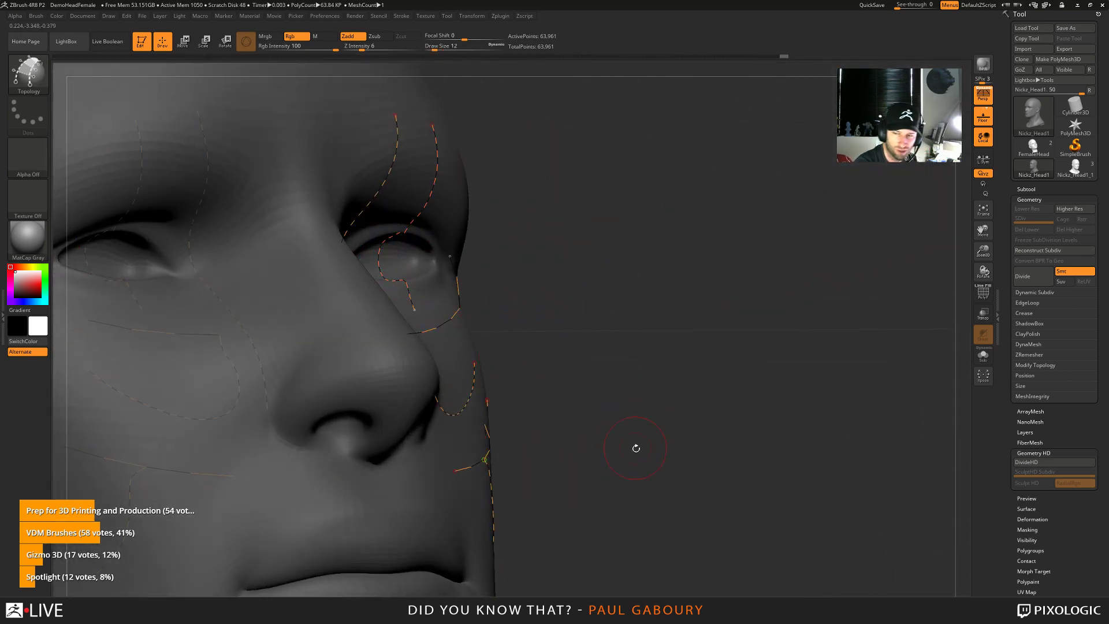
pyautogui.moveTo(637, 451); pyautogui.dragTo(427, 103, button='right')
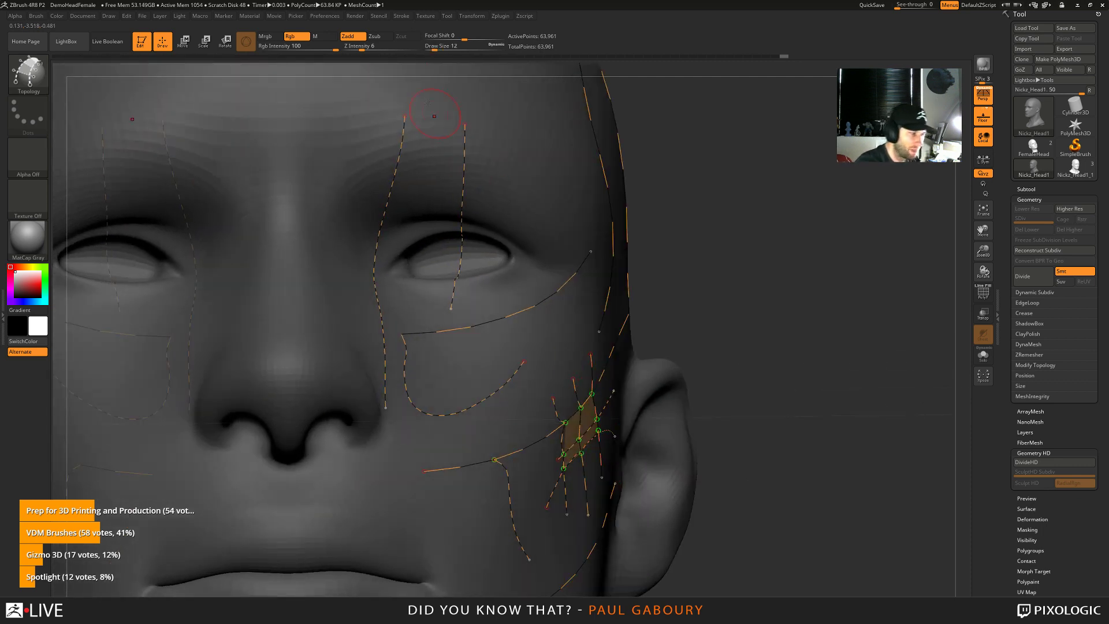
pyautogui.click(401, 16)
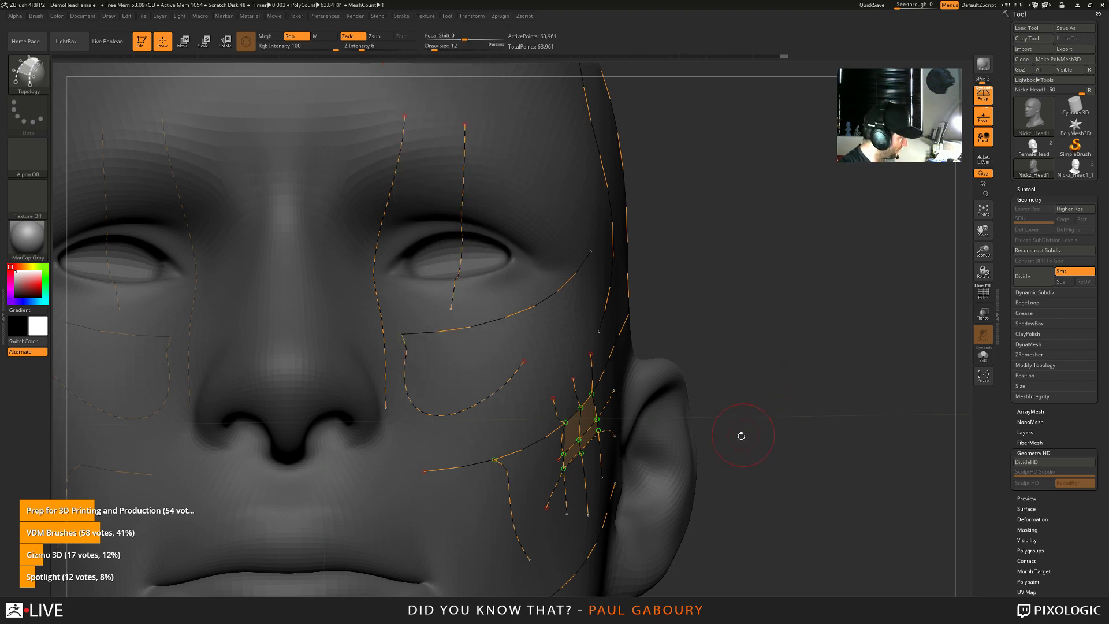
# Switch the active tool from the head to the Cube3D primitive and convert it to a PolyMesh3D
pyautogui.press('ctrl')
pyautogui.press('f')
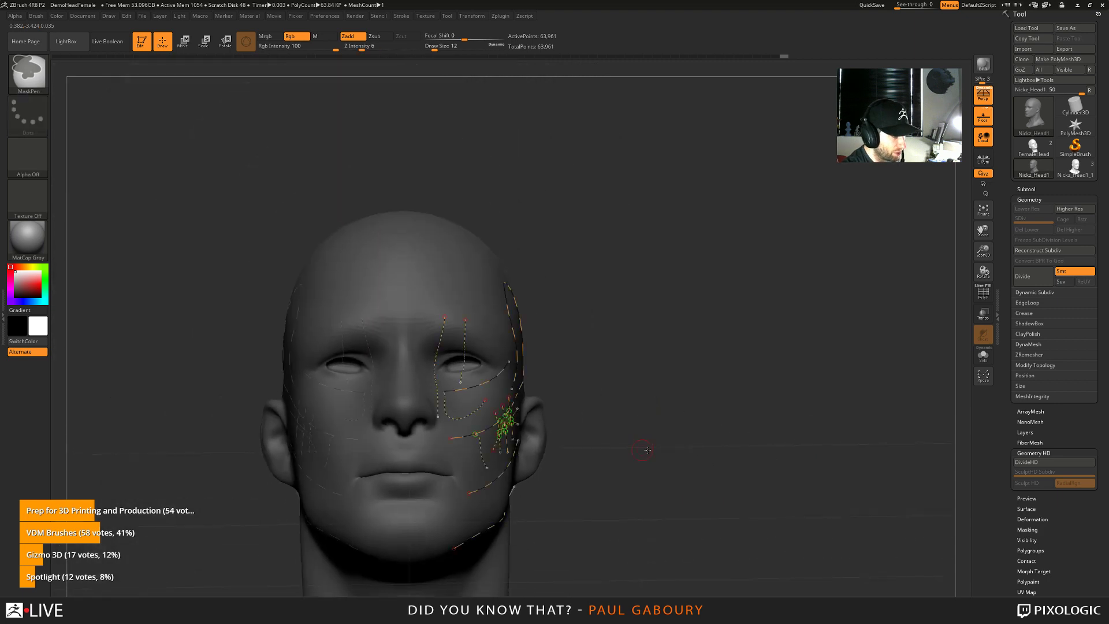
pyautogui.moveTo(820, 448); pyautogui.dragTo(718, 446)
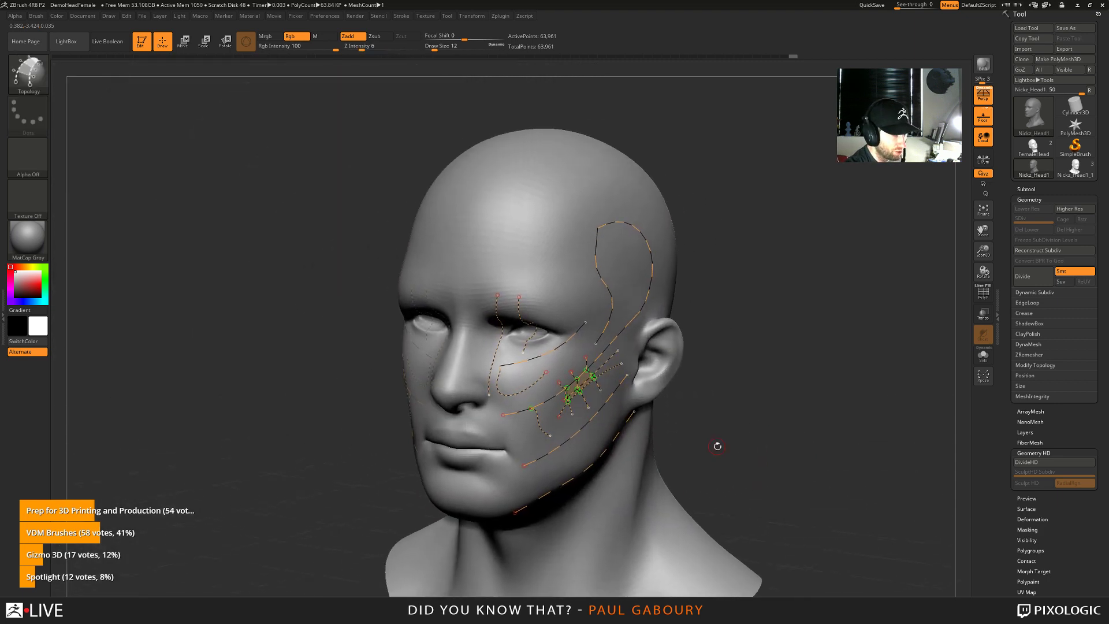
pyautogui.click(1033, 115)
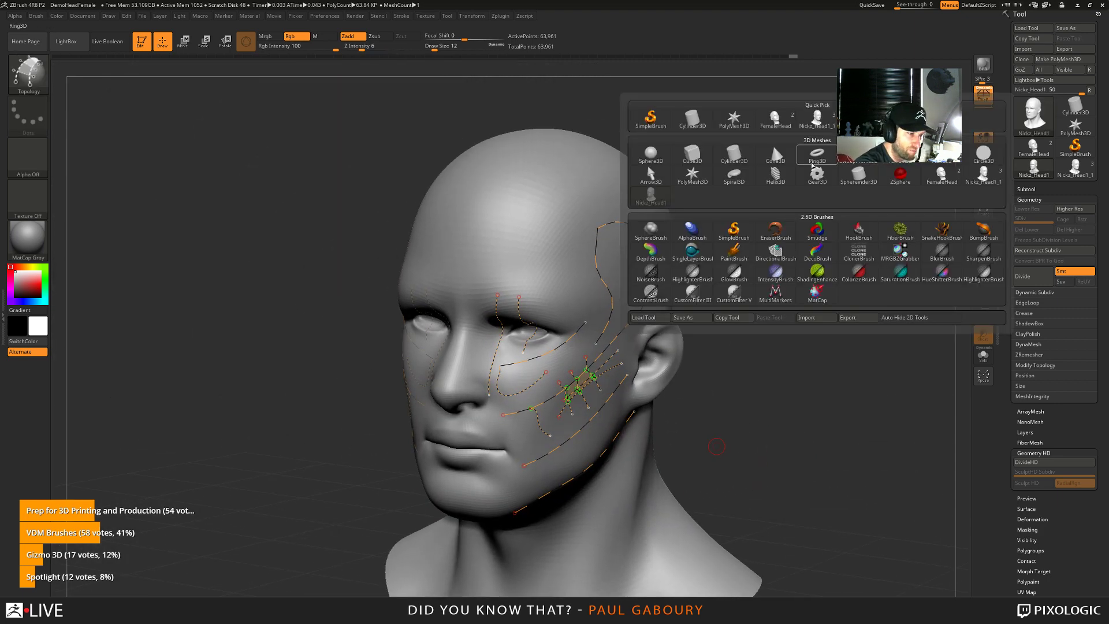
pyautogui.click(692, 154)
pyautogui.moveTo(671, 445); pyautogui.dragTo(673, 451)
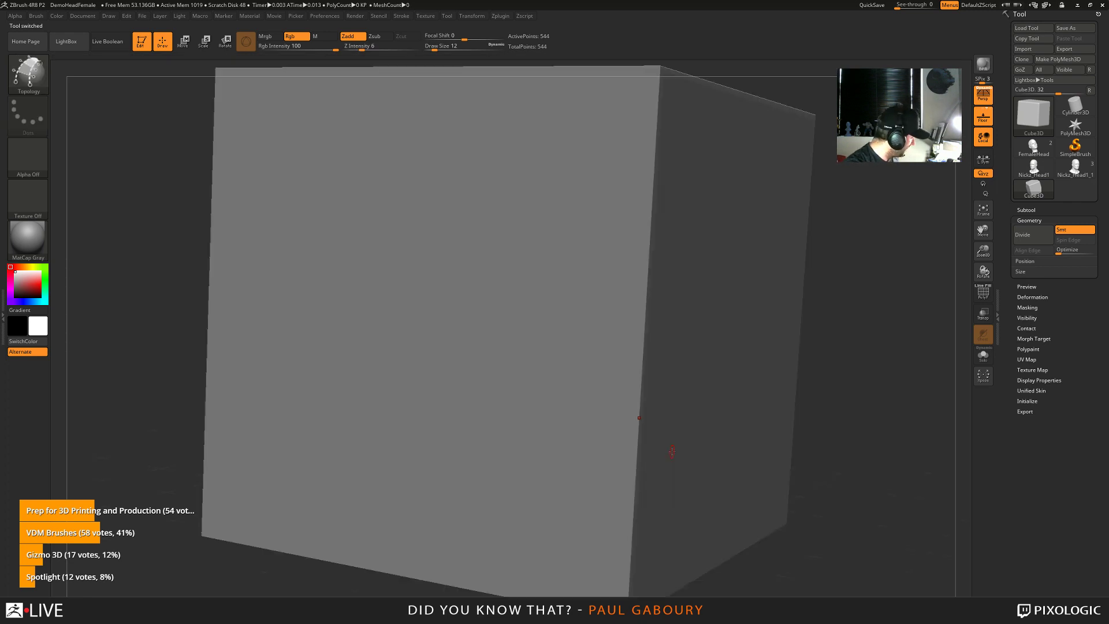
pyautogui.click(1058, 59)
# Clear the canvas and redraw the polymesh cube in edit mode
pyautogui.hotkey('ctrl', 'n')
pyautogui.moveTo(683, 378); pyautogui.dragTo(708, 463)
pyautogui.press('t')
# Select the Topology brush and turn on the polyframe display to show the cube's wireframe
pyautogui.press('b')
pyautogui.press('t')
pyautogui.press('o')
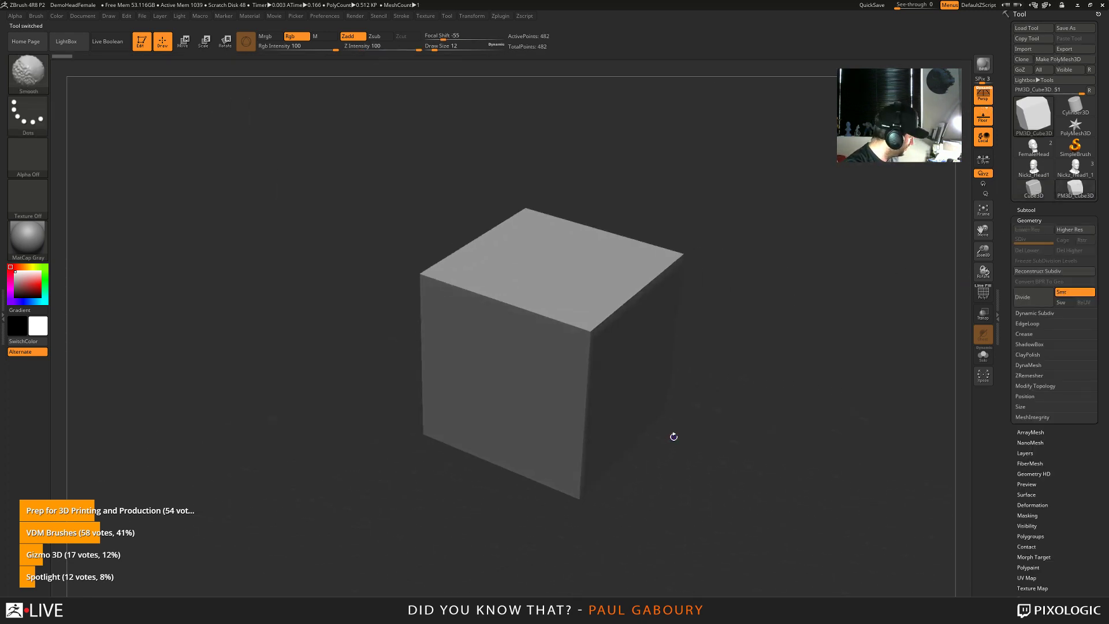
pyautogui.hotkey('shift', 'f')
pyautogui.moveTo(671, 499); pyautogui.dragTo(757, 480)
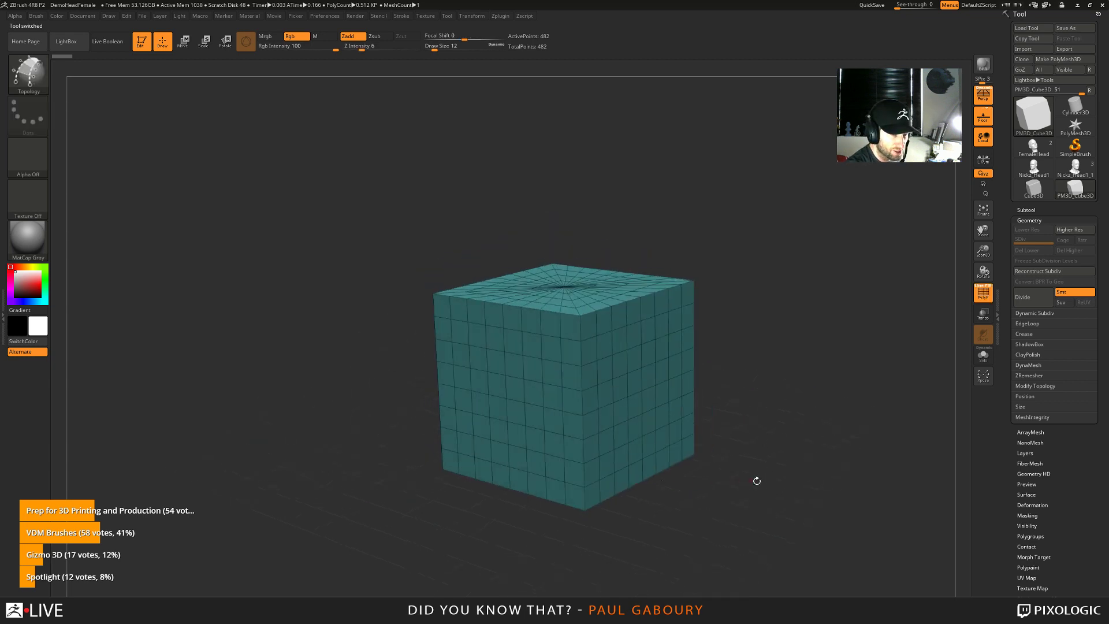
# Duplicate the cube subtool and scale the copy down uniformly so it sits inside the original
pyautogui.click(1026, 210)
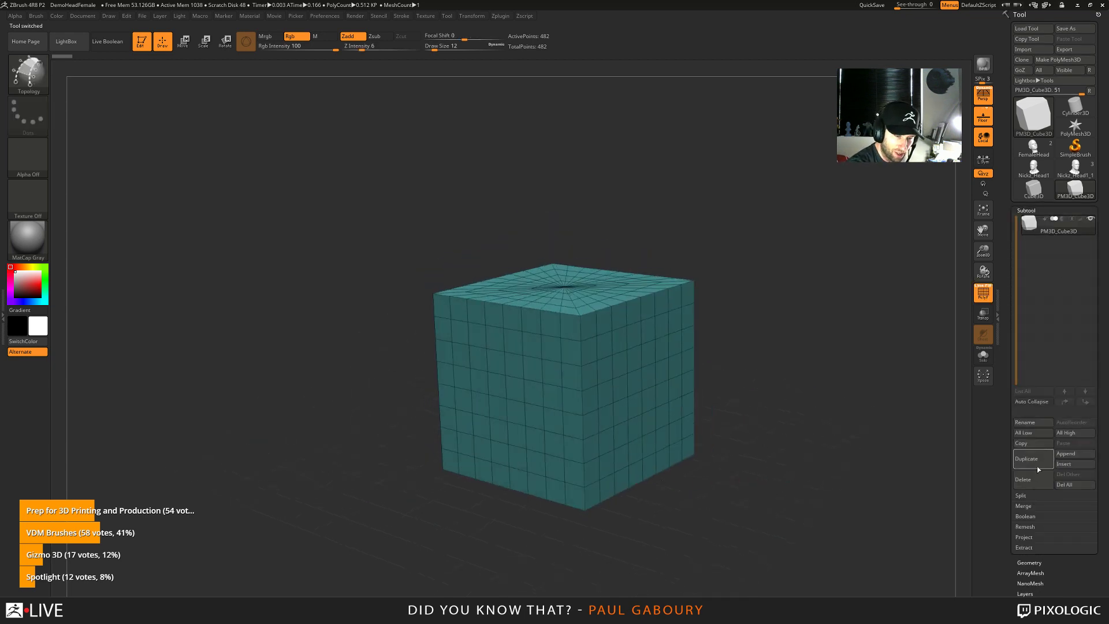
pyautogui.press('w')
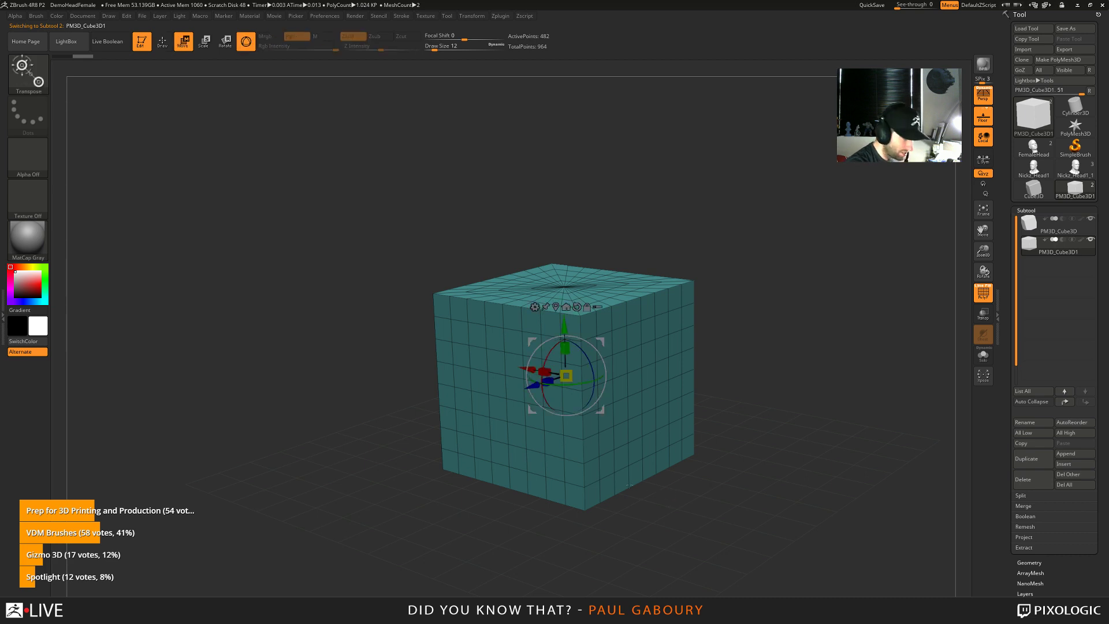
pyautogui.moveTo(569, 375); pyautogui.dragTo(541, 345)
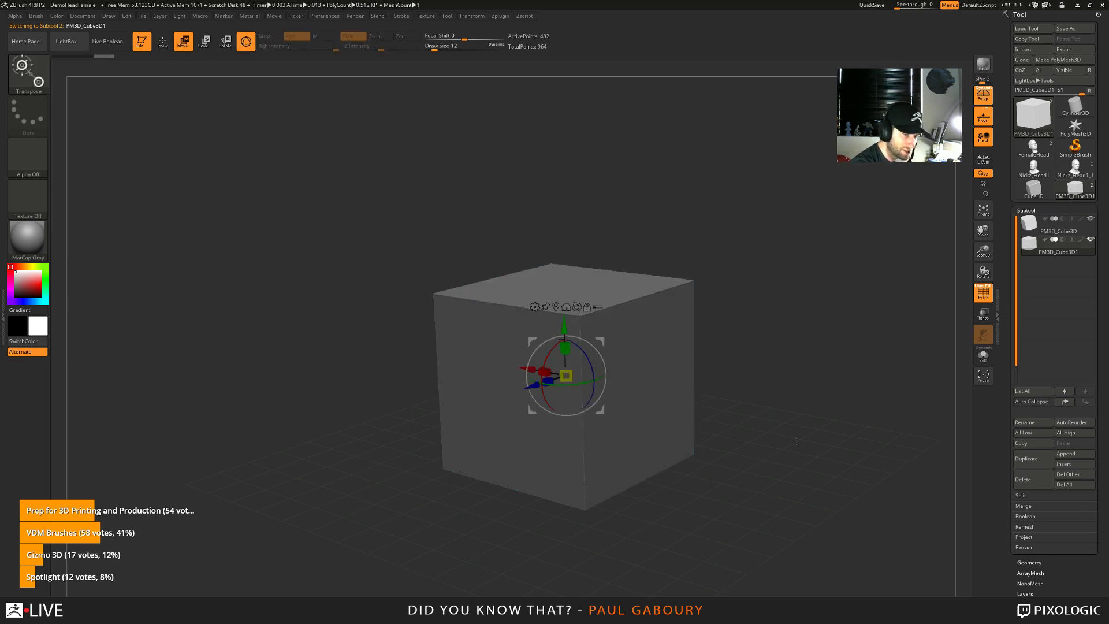
# Turn on Live Boolean with the inner cube set to subtract, and choose the IMM Boolean brush
pyautogui.press('q')
pyautogui.click(110, 42)
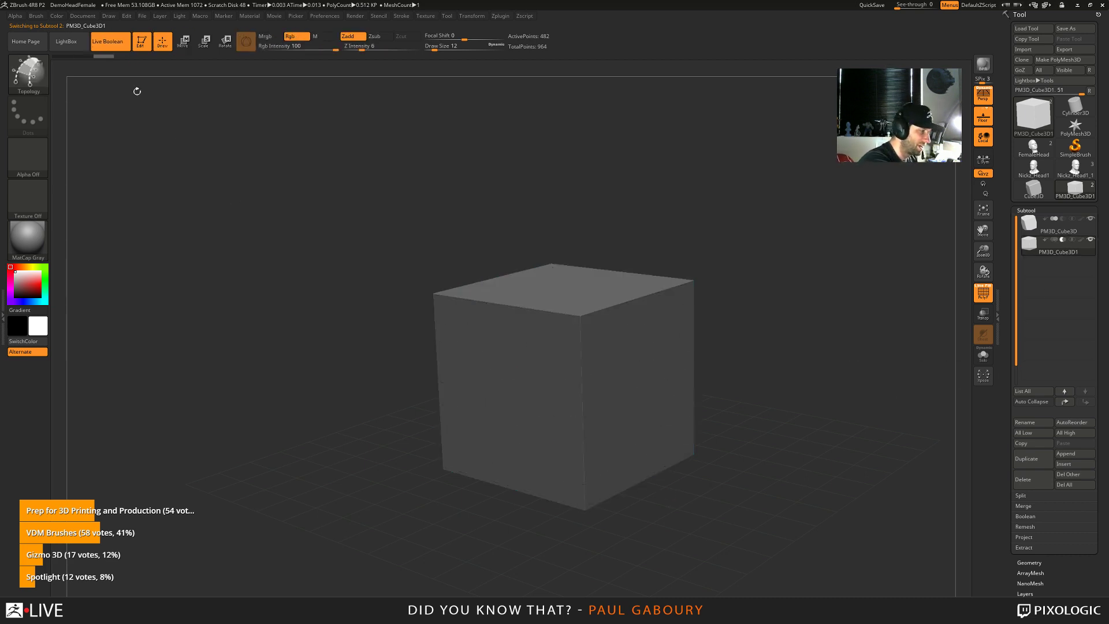
pyautogui.press('b')
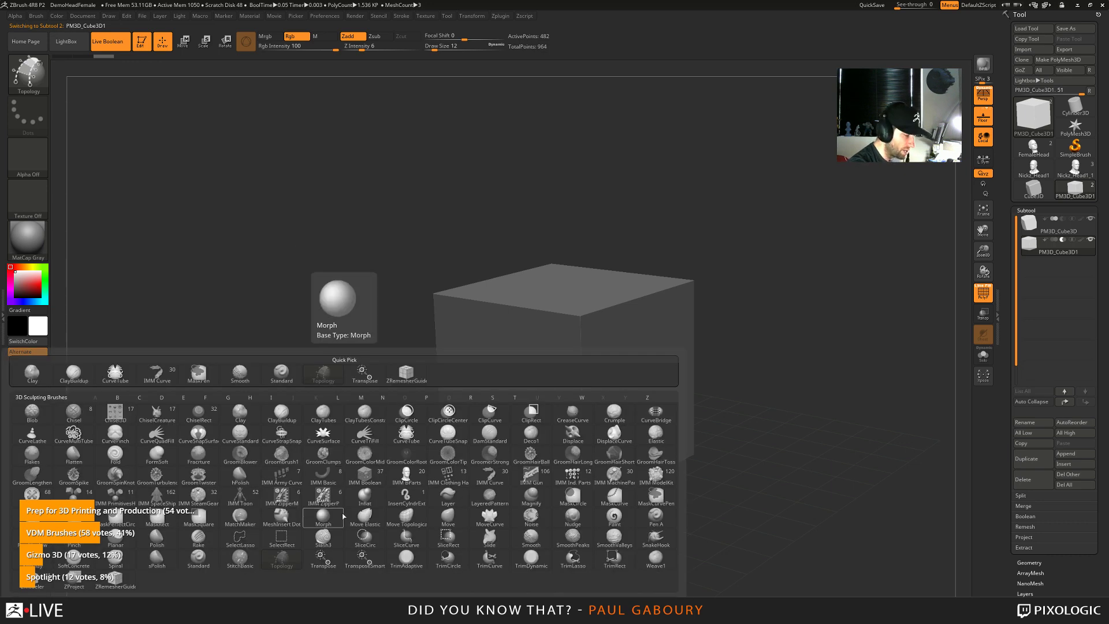
pyautogui.press('i')
pyautogui.click(364, 475)
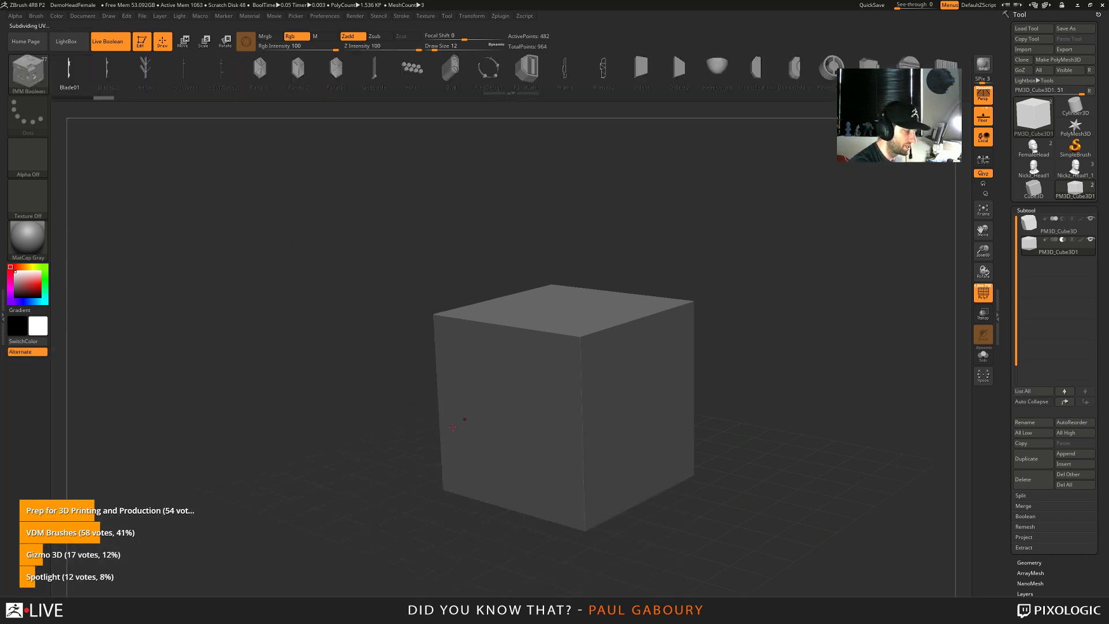
# Insert a hemisphere on the cube's side face, clear the mask, and add a ring-shaped boolean part below it
pyautogui.click(717, 67)
pyautogui.moveTo(638, 416); pyautogui.dragTo(676, 454)
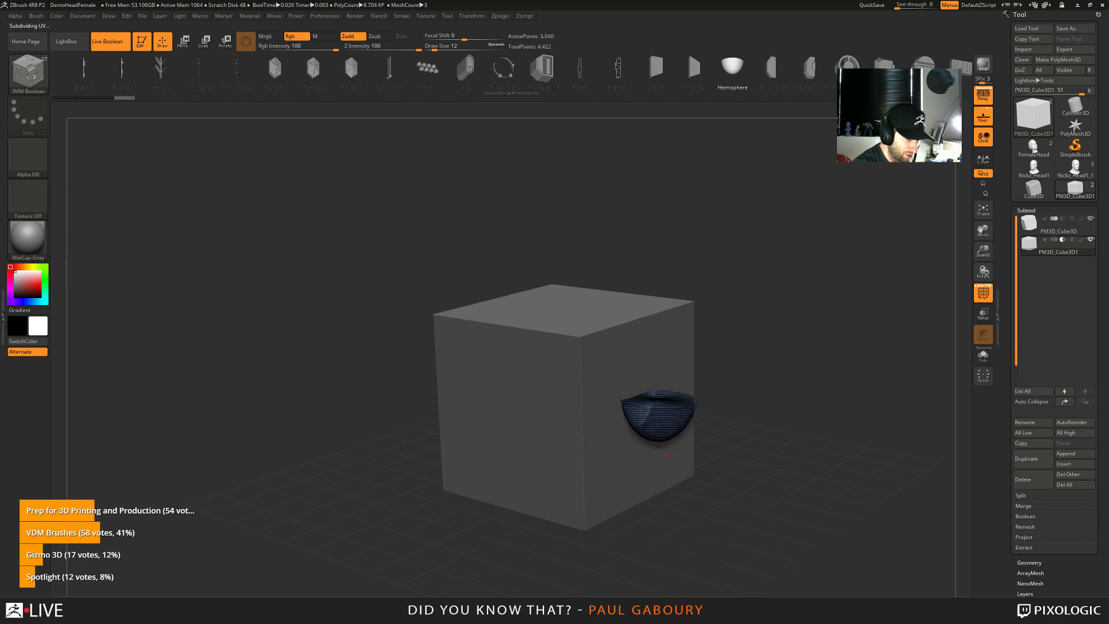
pyautogui.keyDown('ctrl'); pyautogui.click(751, 454); pyautogui.keyUp('ctrl')
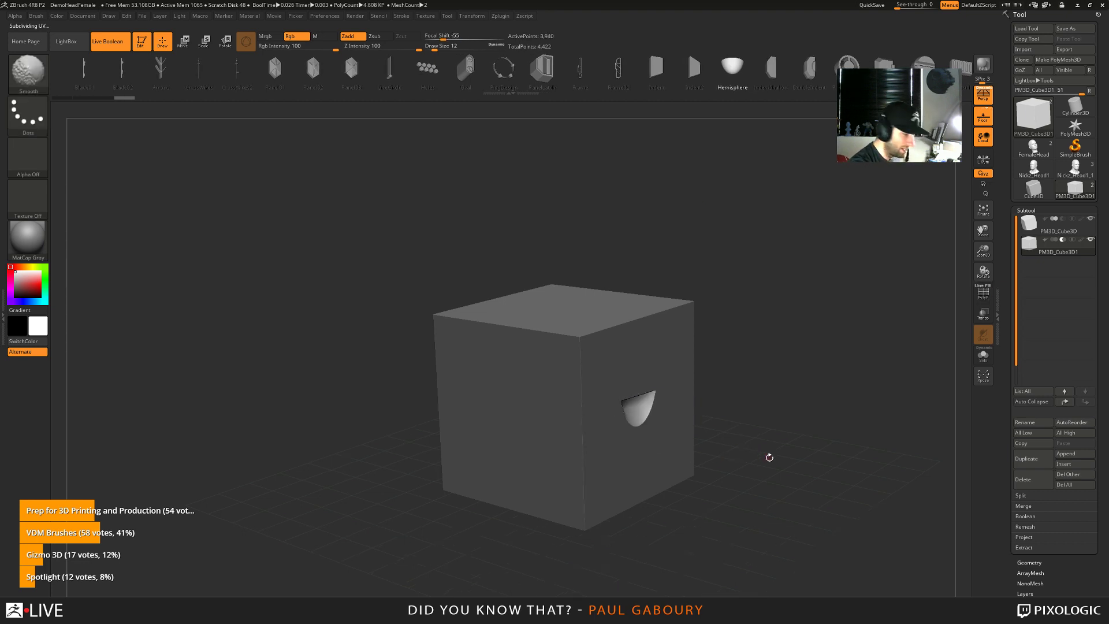
pyautogui.moveTo(768, 457); pyautogui.dragTo(751, 453)
pyautogui.click(847, 65)
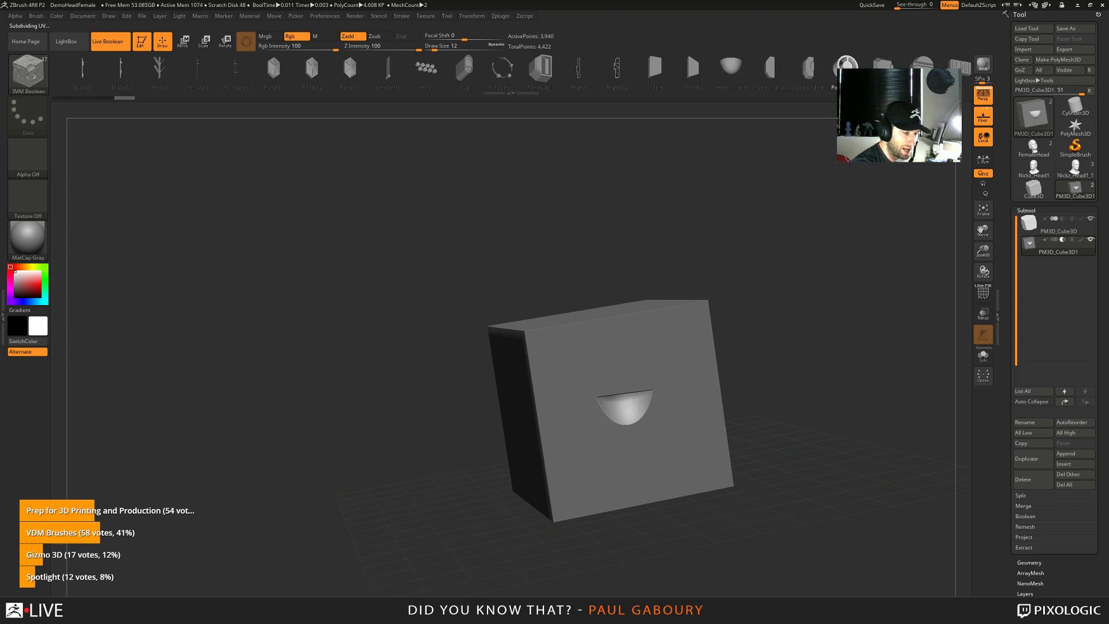
pyautogui.moveTo(673, 445); pyautogui.dragTo(690, 466)
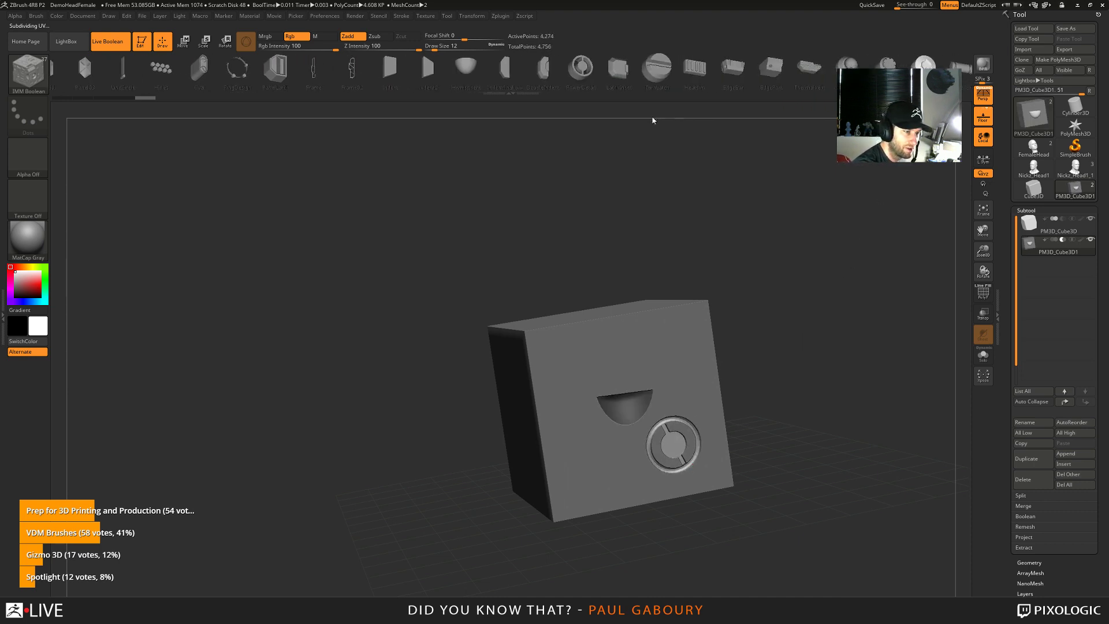
# Insert a BallRadar part on the cube's upper face and another on the adjacent side face
pyautogui.moveTo(750, 247); pyautogui.dragTo(745, 301)
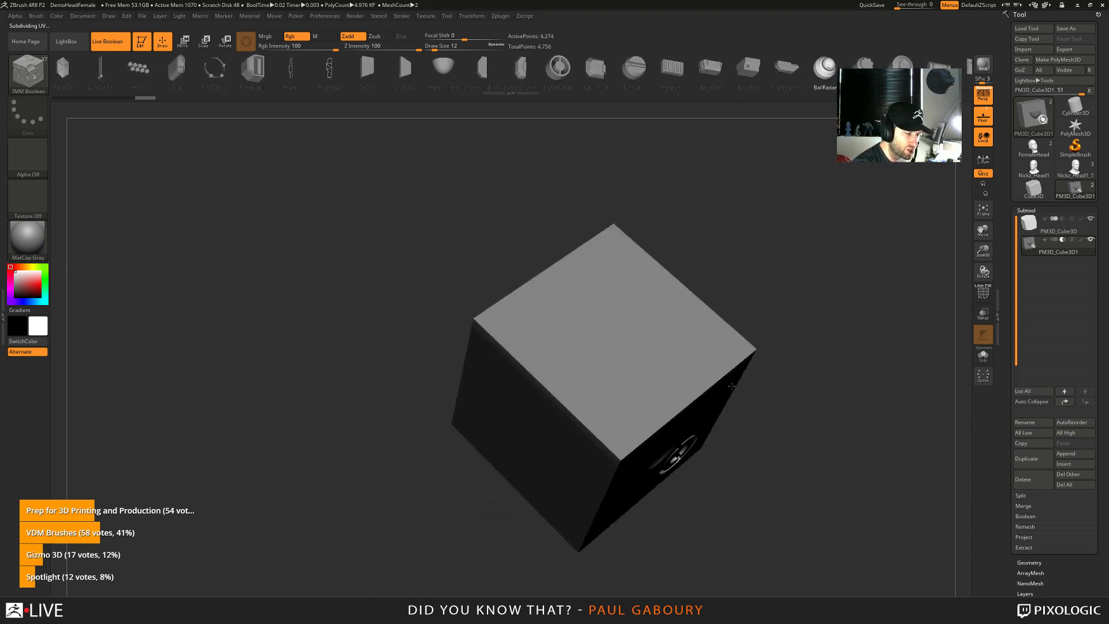
pyautogui.moveTo(603, 326); pyautogui.dragTo(676, 379)
pyautogui.hotkey('ctrl', 'z')
pyautogui.moveTo(676, 380); pyautogui.dragTo(608, 423, button='right')
pyautogui.moveTo(608, 423); pyautogui.dragTo(624, 437)
pyautogui.moveTo(726, 454); pyautogui.dragTo(710, 489, button='right')
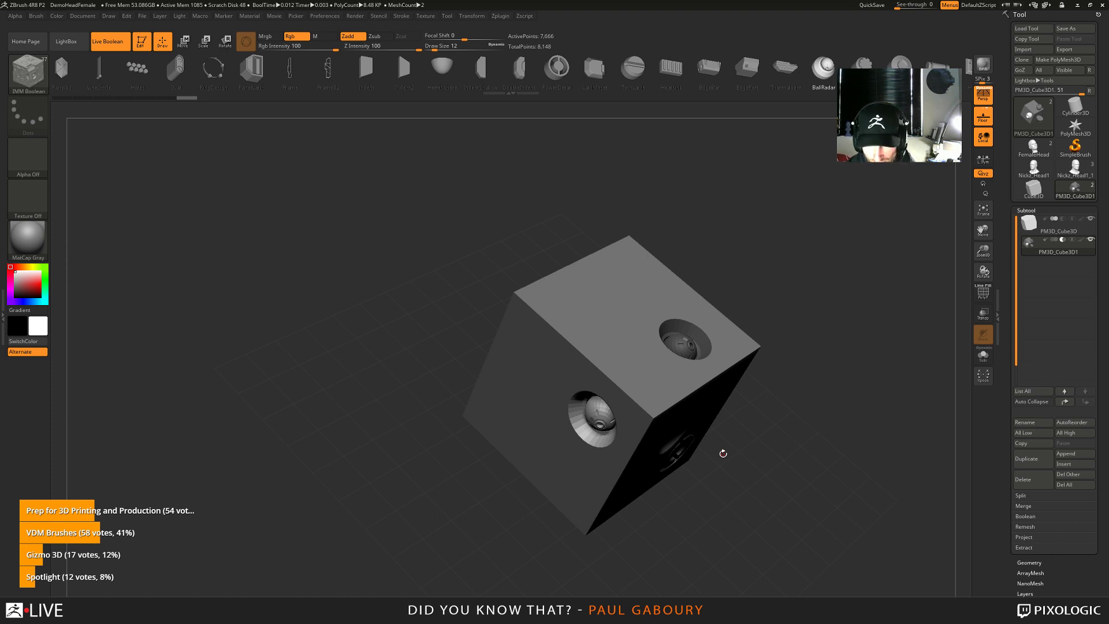
# Select the outer cube subtool, flip its normals and turn on the polyframe display
pyautogui.click(1027, 211)
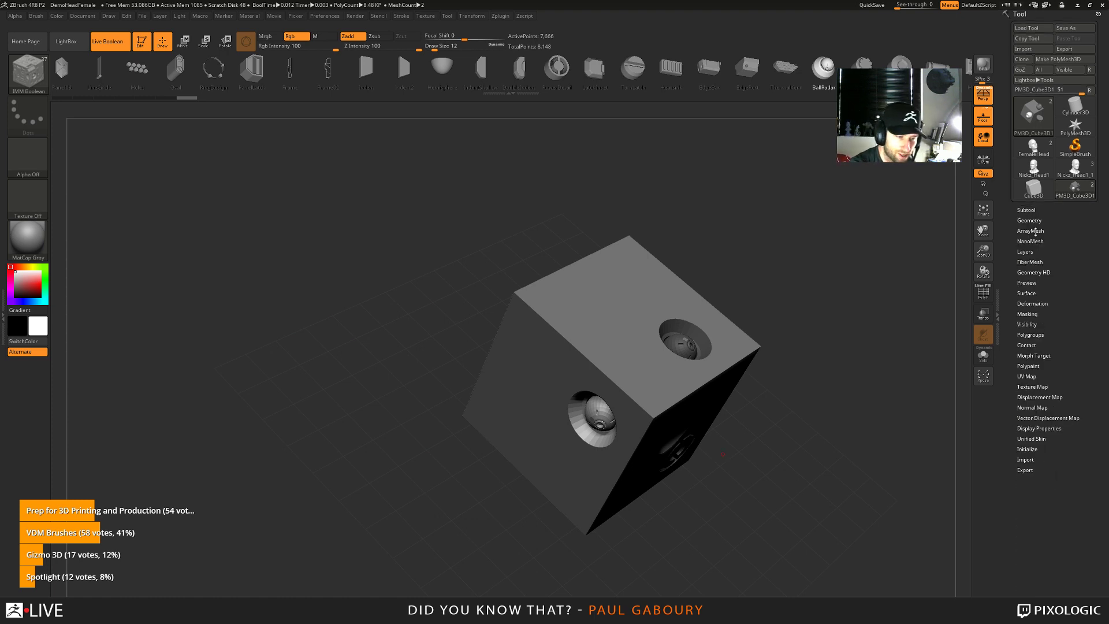
pyautogui.click(1046, 431)
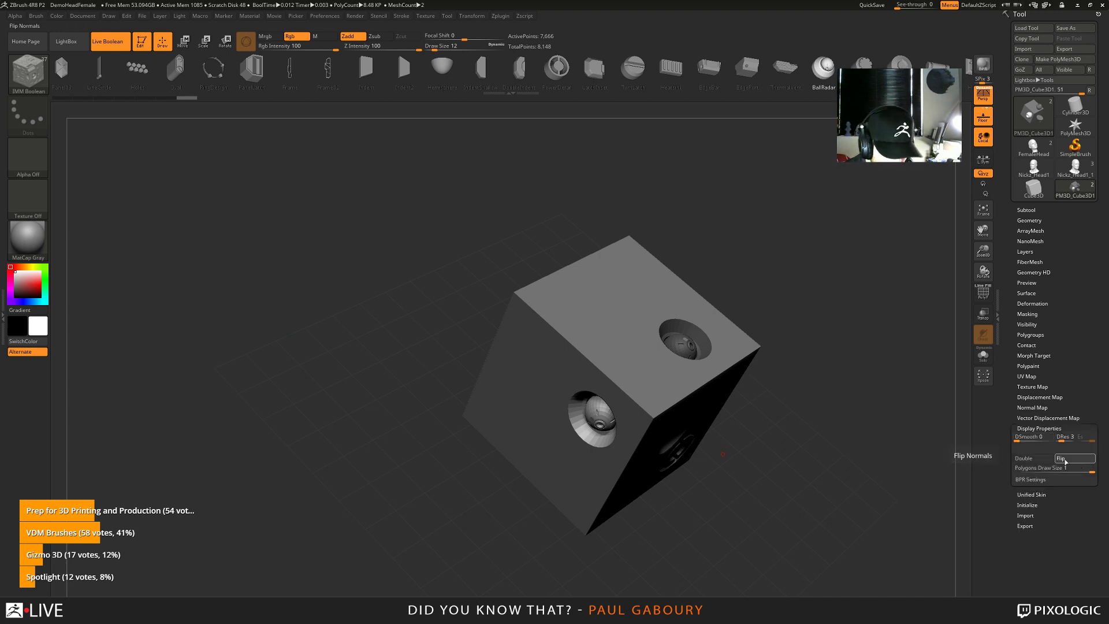
pyautogui.moveTo(791, 560)
pyautogui.mouseDown()
pyautogui.moveTo(774, 526)
pyautogui.moveTo(804, 546)
pyautogui.mouseUp()
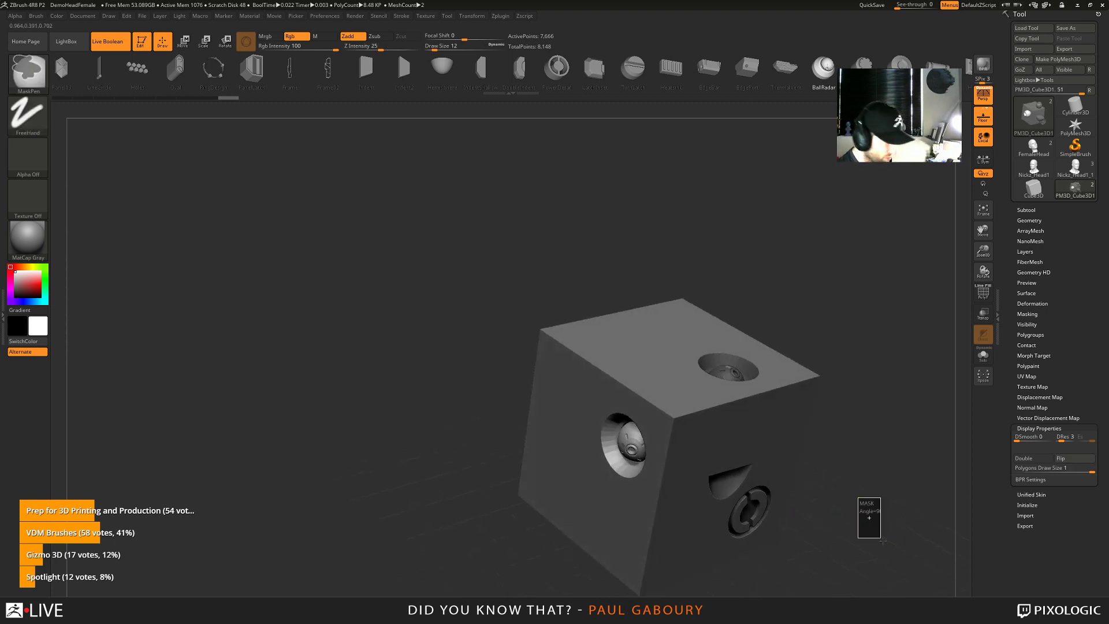
pyautogui.keyDown('alt'); pyautogui.click(850, 500); pyautogui.keyUp('alt')
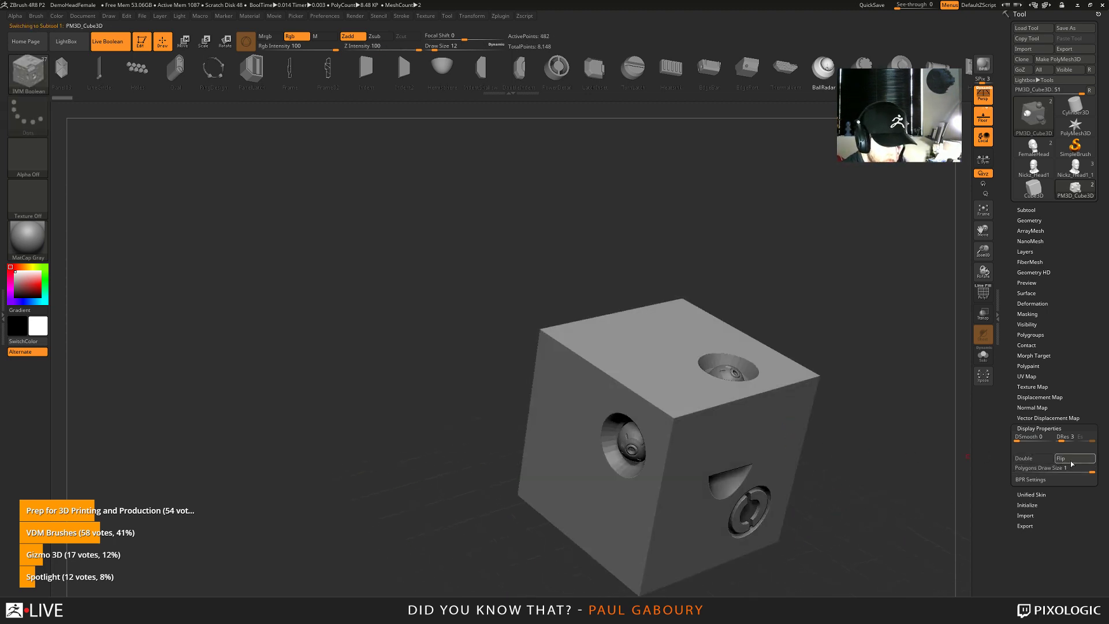
pyautogui.moveTo(927, 478); pyautogui.dragTo(870, 492)
pyautogui.hotkey('shift', 'f')
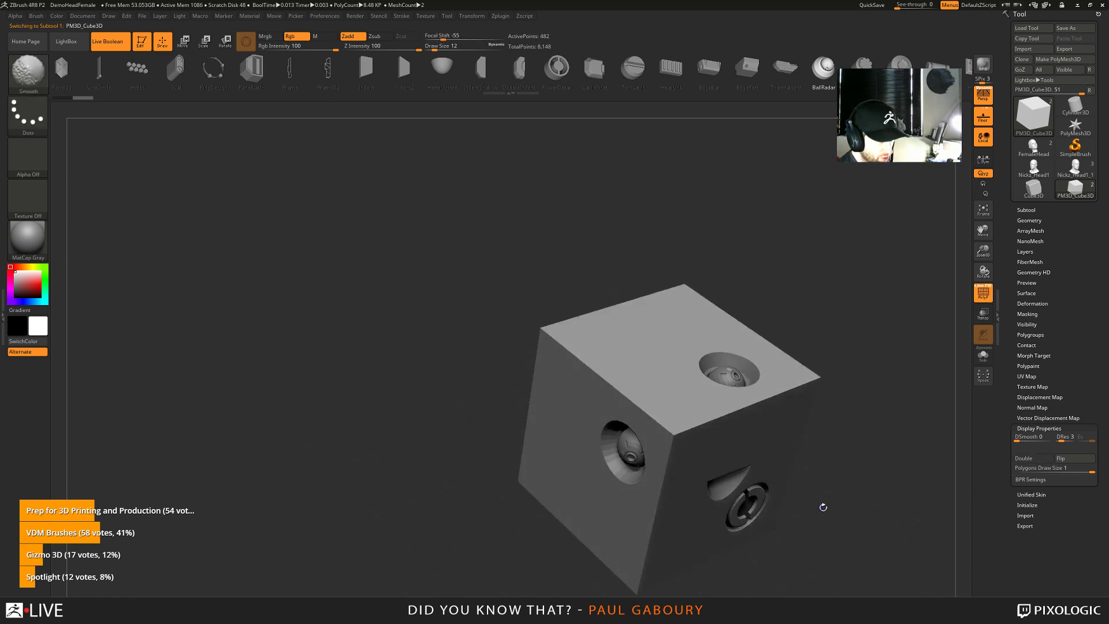
# Turn off Live Boolean to show the unprocessed inner cube with its inserted parts
pyautogui.click(1028, 210)
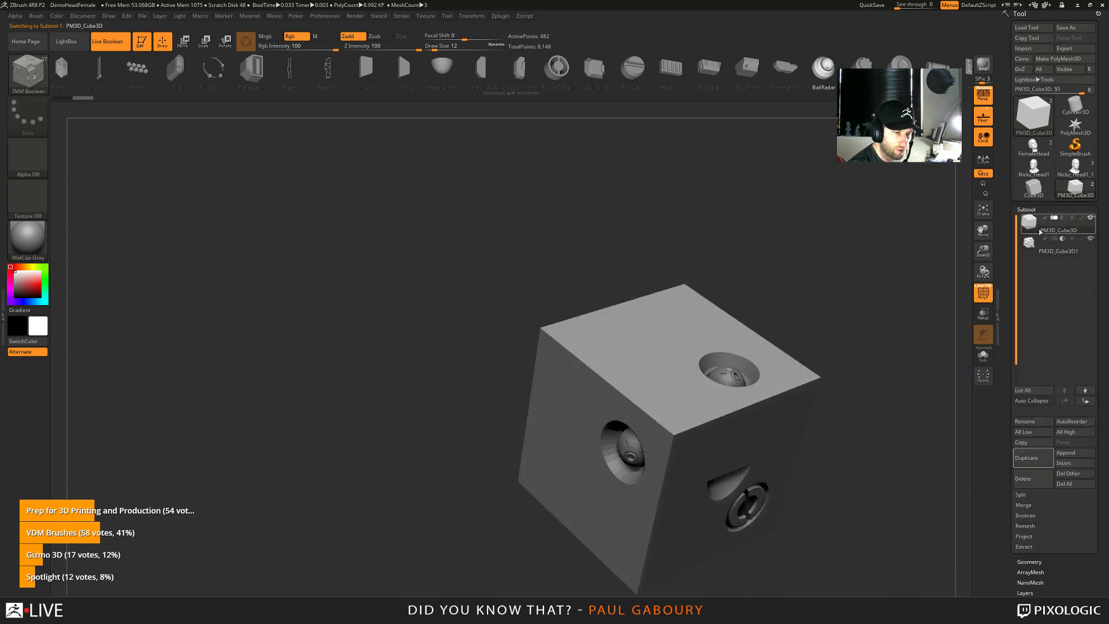
pyautogui.click(107, 42)
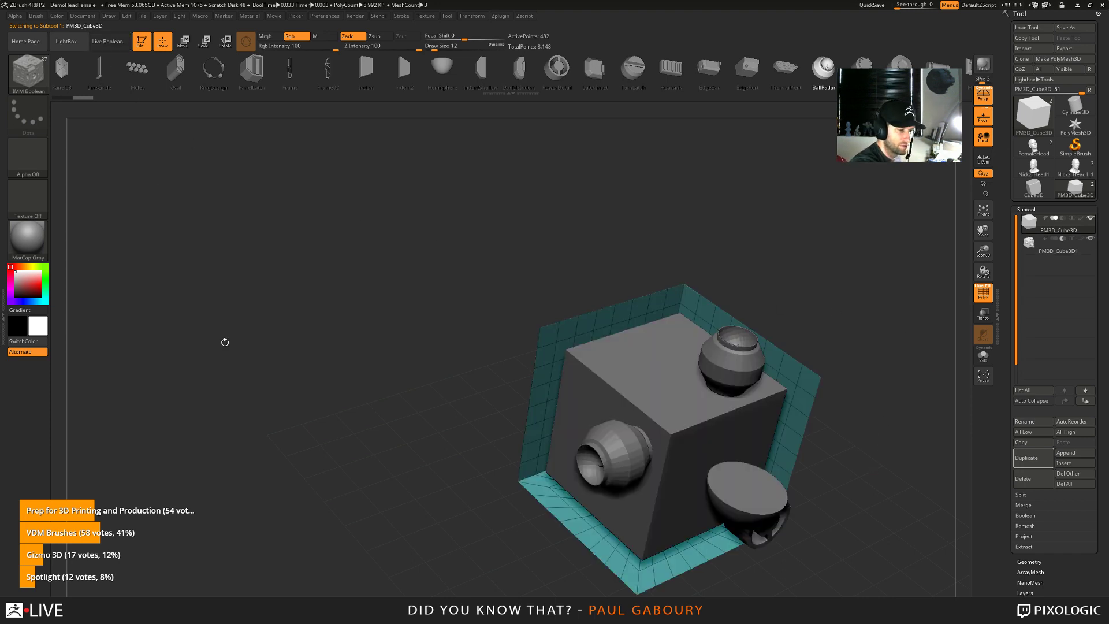
pyautogui.keyDown('alt'); pyautogui.moveTo(890, 430); pyautogui.dragTo(774, 406); pyautogui.keyUp('alt')
pyautogui.moveTo(766, 483); pyautogui.dragTo(775, 476)
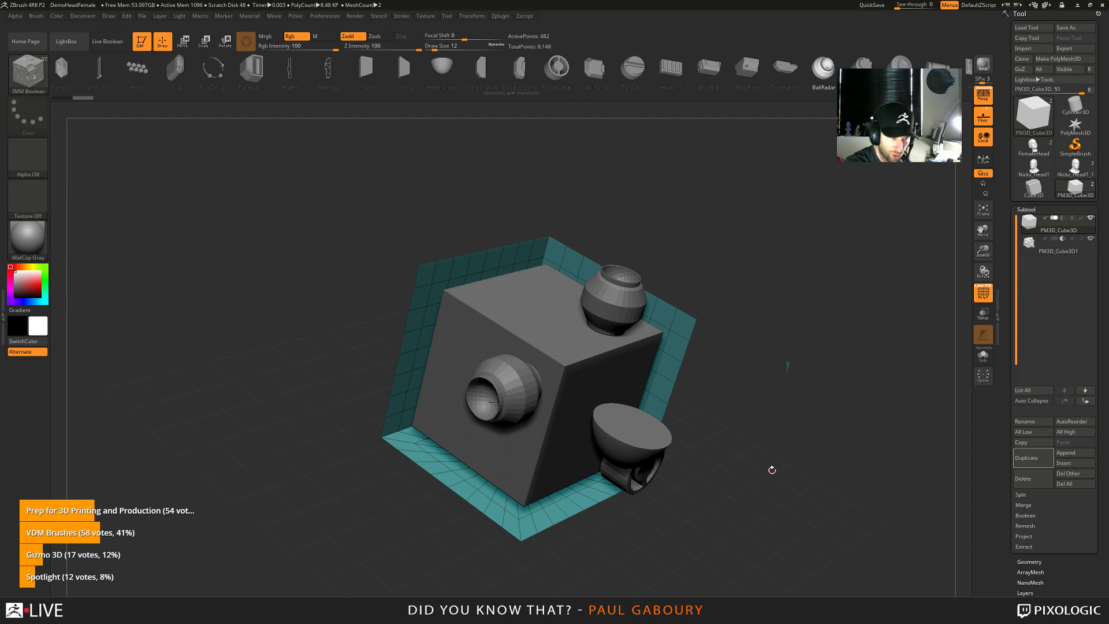
# Flip the outer cube's normals back so its faces point outward
pyautogui.click(1026, 209)
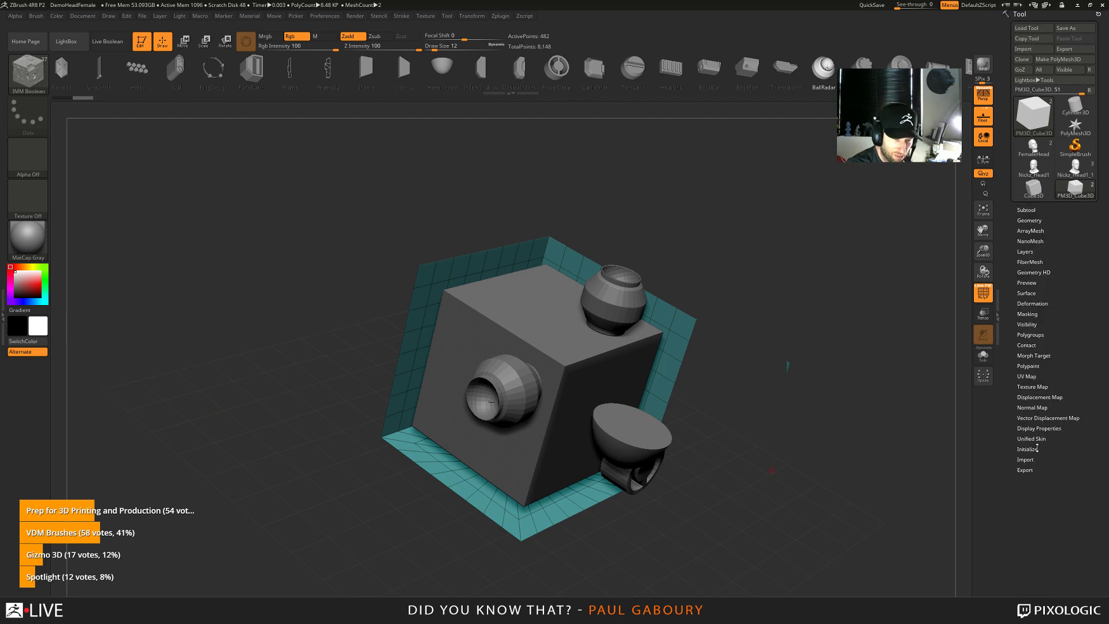
pyautogui.click(1039, 428)
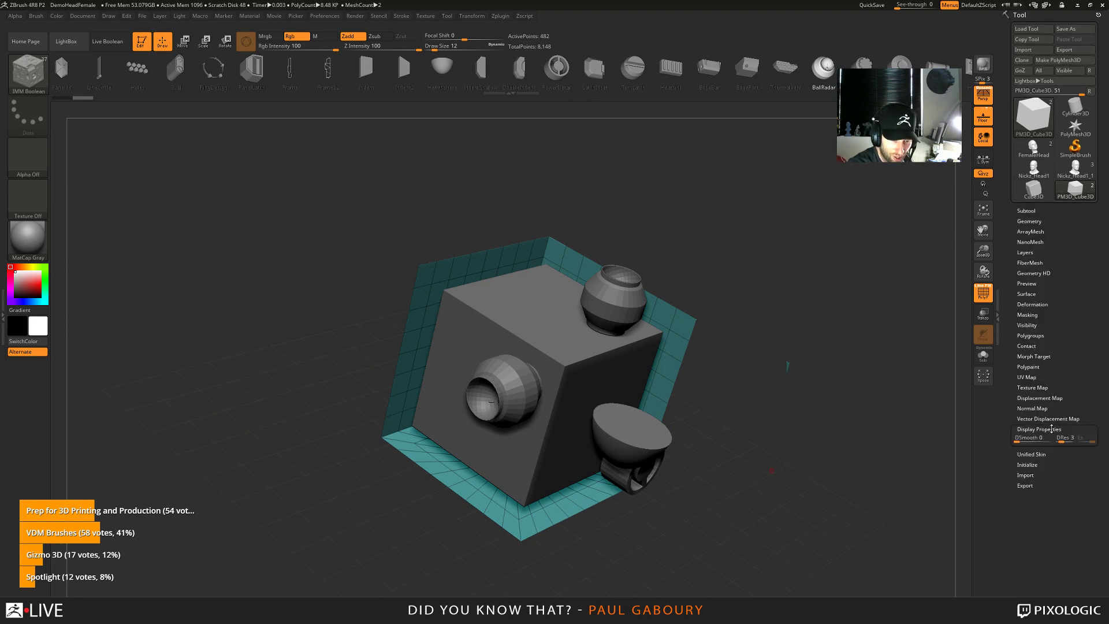
pyautogui.click(1073, 459)
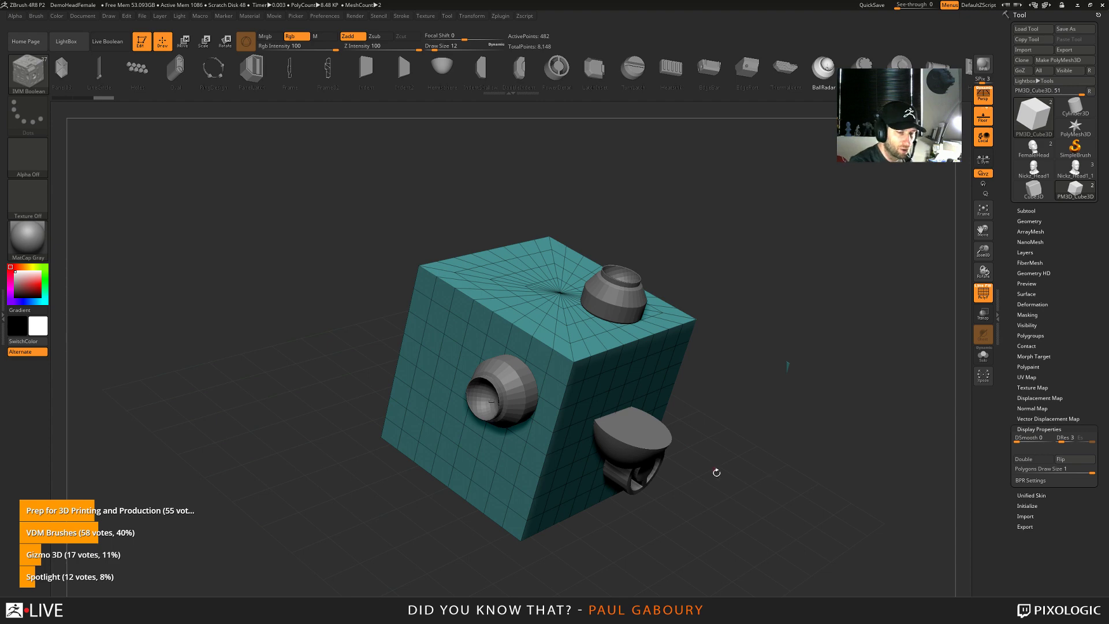
# Turn off perspective, isolate the central square of polygons on one cube face, and give it its own polygroup
pyautogui.moveTo(767, 496); pyautogui.dragTo(841, 458)
pyautogui.moveTo(728, 487)
pyautogui.mouseDown()
pyautogui.moveTo(757, 525)
pyautogui.moveTo(674, 507)
pyautogui.mouseUp()
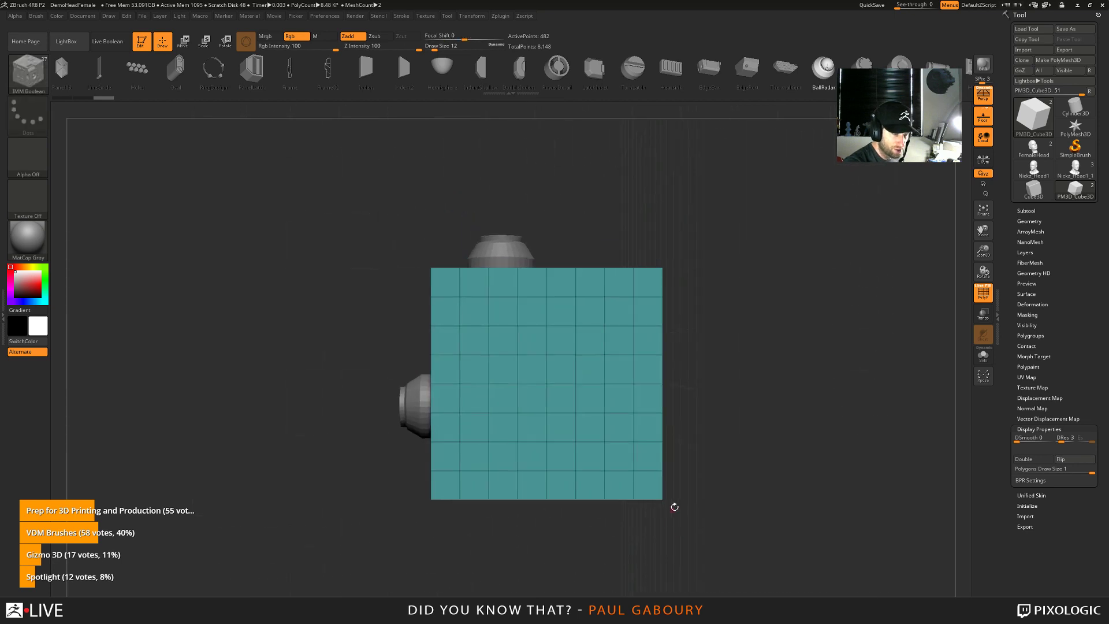
pyautogui.click(983, 96)
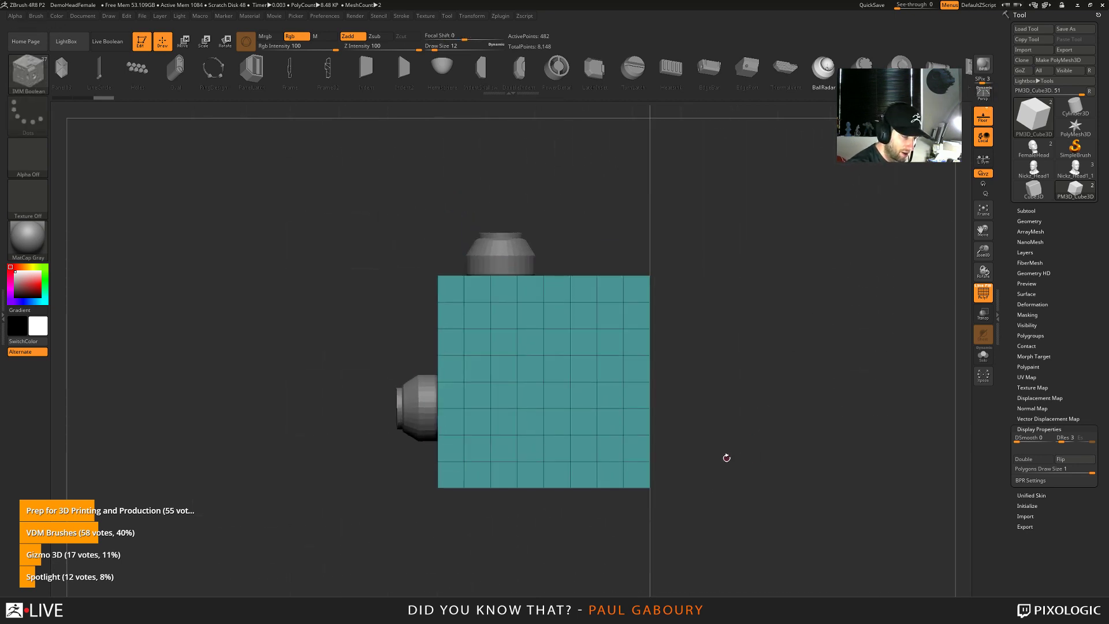
pyautogui.keyDown('ctrl'); pyautogui.keyDown('shift'); pyautogui.moveTo(726, 457); pyautogui.dragTo(460, 292); pyautogui.keyUp('shift'); pyautogui.keyUp('ctrl')
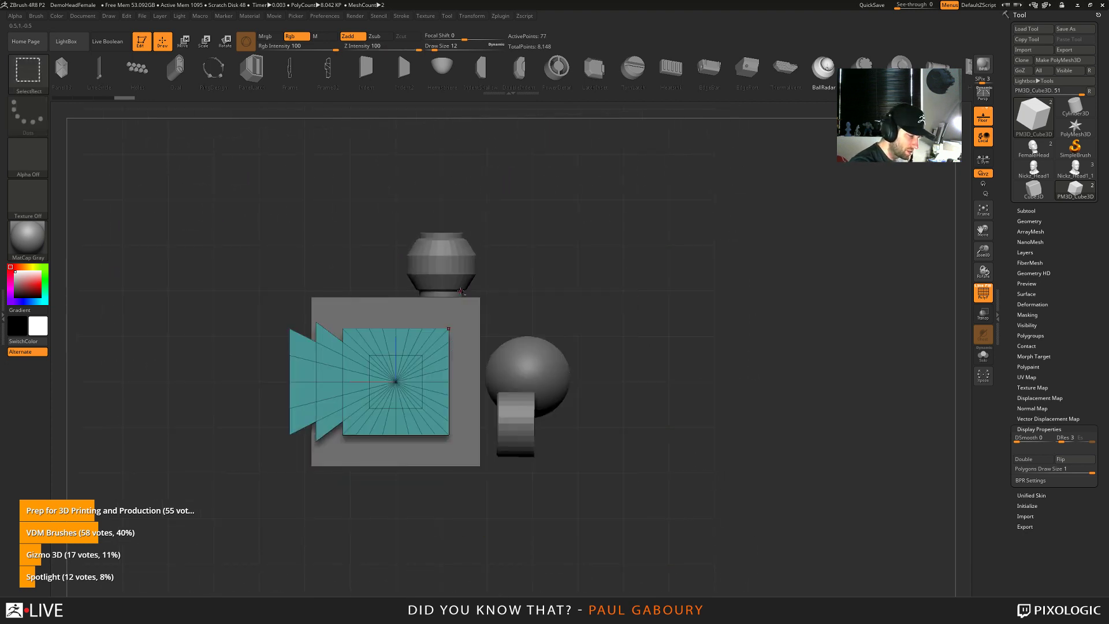
pyautogui.keyDown('ctrl'); pyautogui.keyDown('shift'); pyautogui.moveTo(231, 275); pyautogui.dragTo(342, 495); pyautogui.keyUp('shift'); pyautogui.keyUp('ctrl')
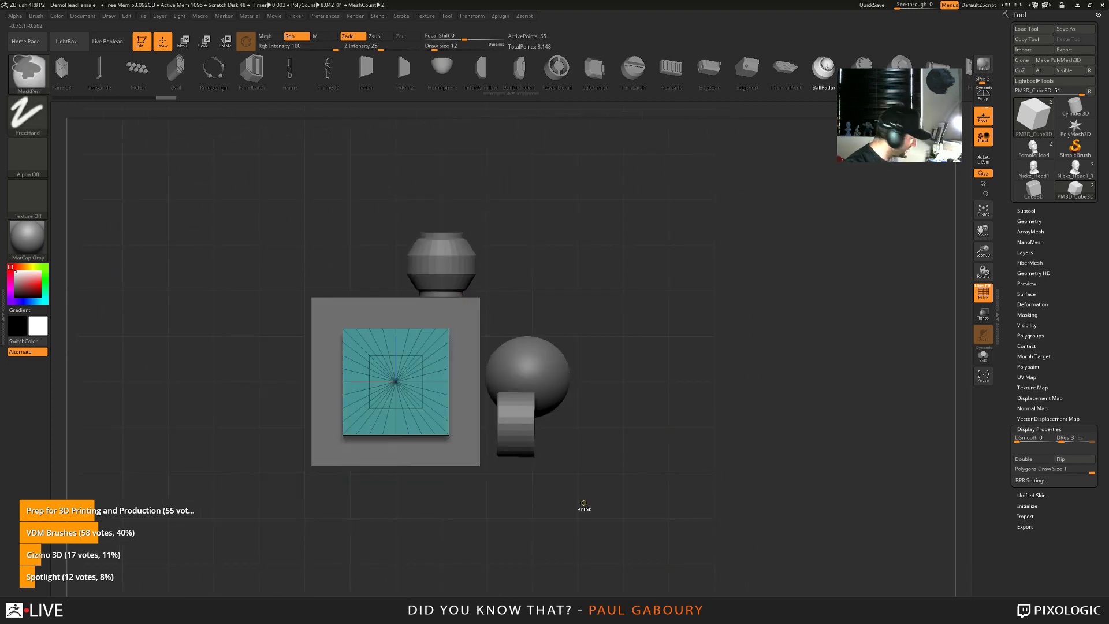
pyautogui.keyDown('ctrl'); pyautogui.keyDown('shift'); pyautogui.click(584, 505); pyautogui.keyUp('shift'); pyautogui.keyUp('ctrl')
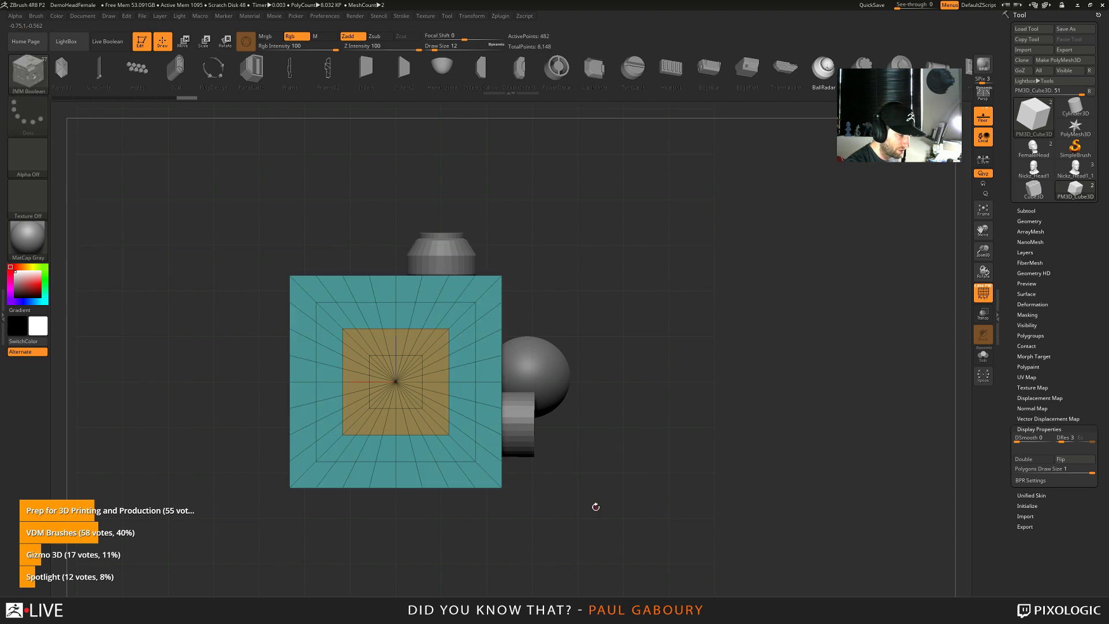
# Hide the subtracting inner cube subtool so only the outer cube is displayed
pyautogui.hotkey('alt', 's')
pyautogui.hotkey('alt', 's')
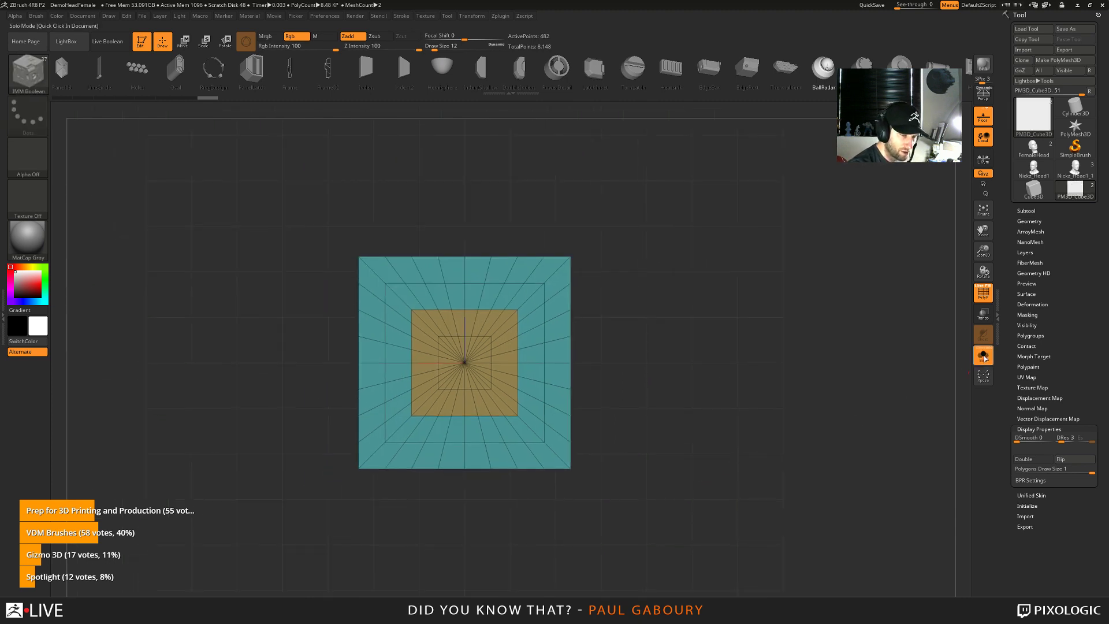
pyautogui.click(1026, 210)
pyautogui.click(1091, 238)
# Choose the IMM PrimitivesH brush with its sphere insert for the grouped cube face
pyautogui.moveTo(664, 381); pyautogui.dragTo(723, 414)
pyautogui.press('b')
pyautogui.press('i')
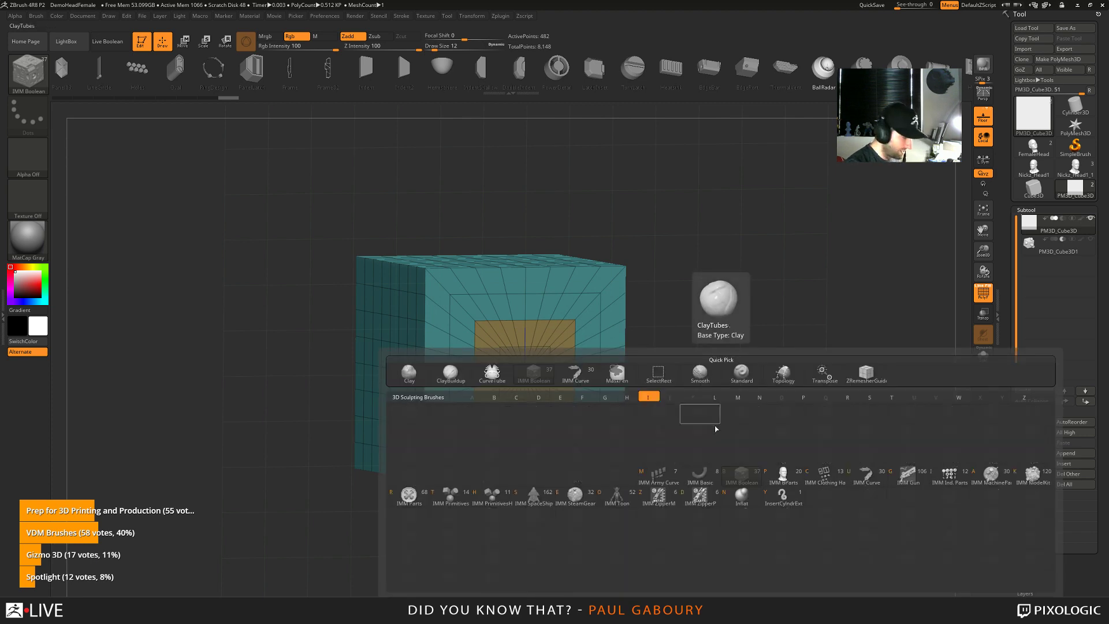
pyautogui.click(495, 498)
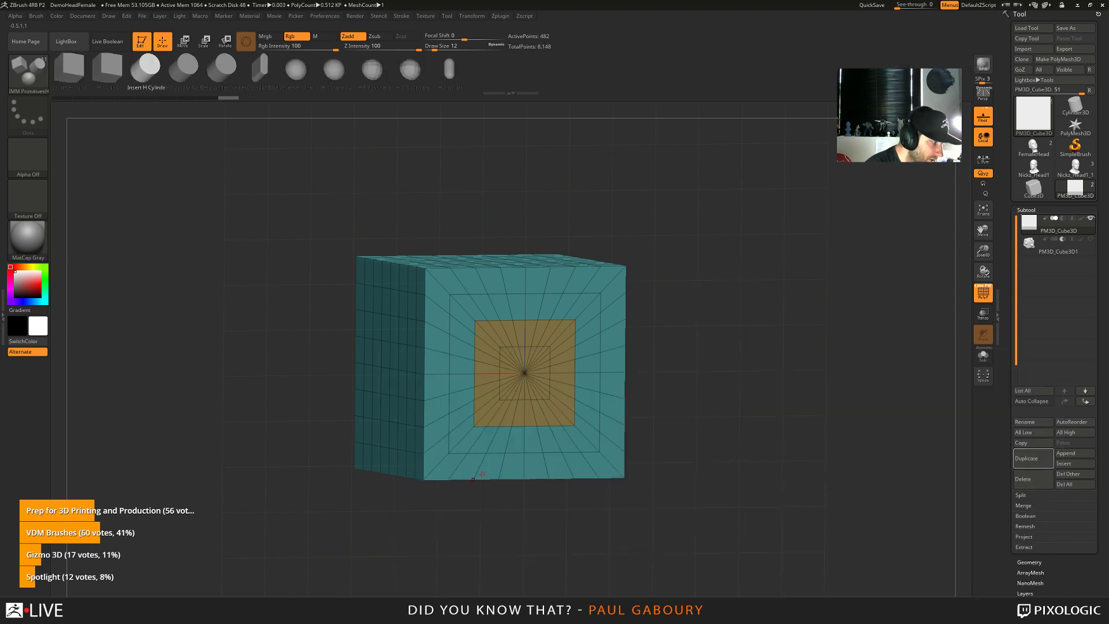
pyautogui.click(296, 69)
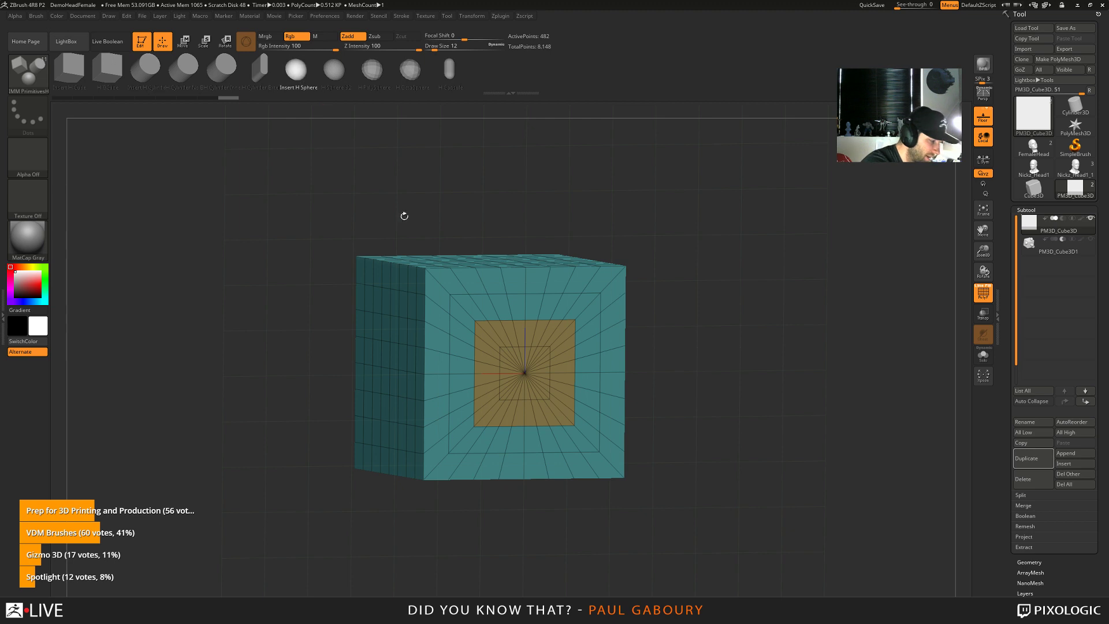
# Insert a sphere at the centre of the grouped square and fuse it into the cube face
pyautogui.moveTo(525, 376); pyautogui.dragTo(537, 421)
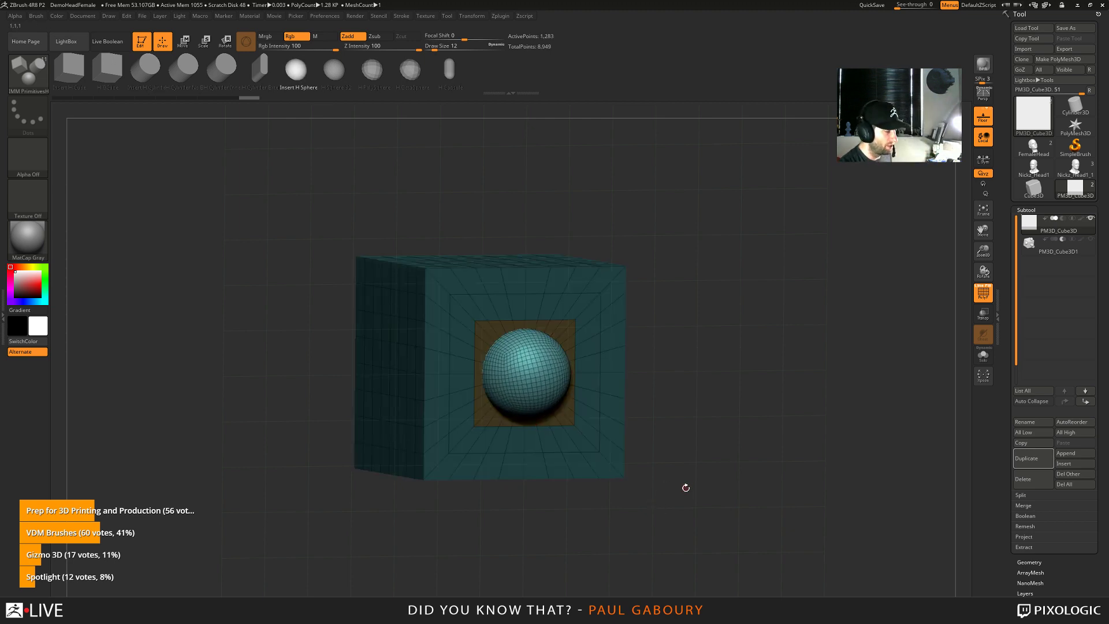
pyautogui.moveTo(698, 475)
pyautogui.mouseDown()
pyautogui.moveTo(701, 514)
pyautogui.moveTo(663, 530)
pyautogui.moveTo(652, 468)
pyautogui.moveTo(750, 440)
pyautogui.mouseUp()
# Try smoothing the area around the sphere with a draw size of 136, and undo both the smoothing and the sphere insertion
pyautogui.press('s')
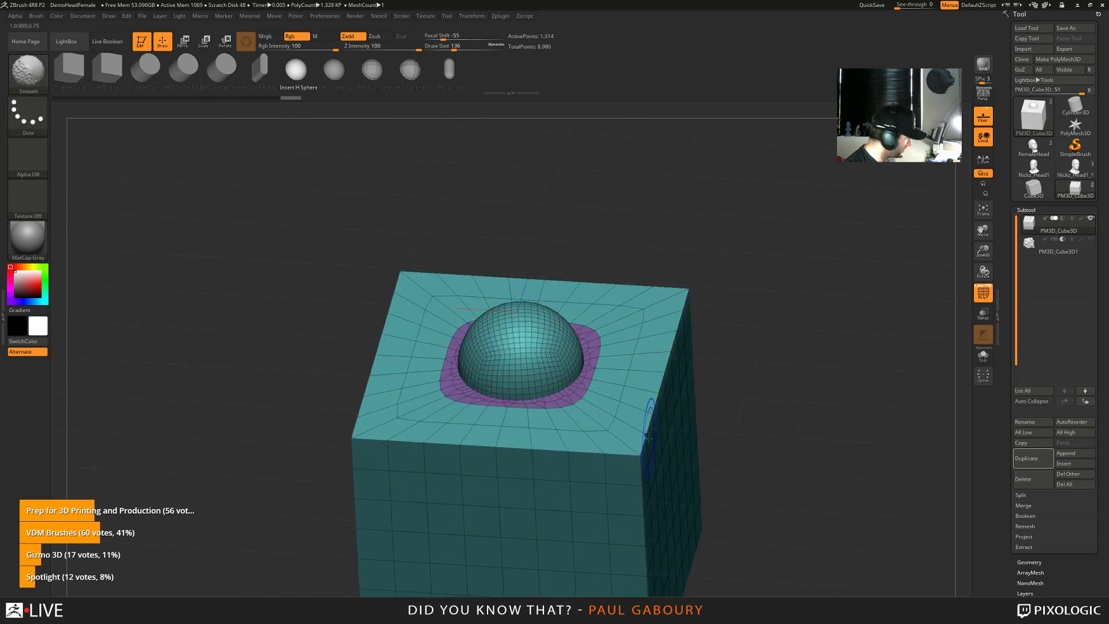
pyautogui.hotkey('shift', 'f')
pyautogui.moveTo(643, 478); pyautogui.dragTo(619, 458, button='right')
pyautogui.hotkey('shift', 'f')
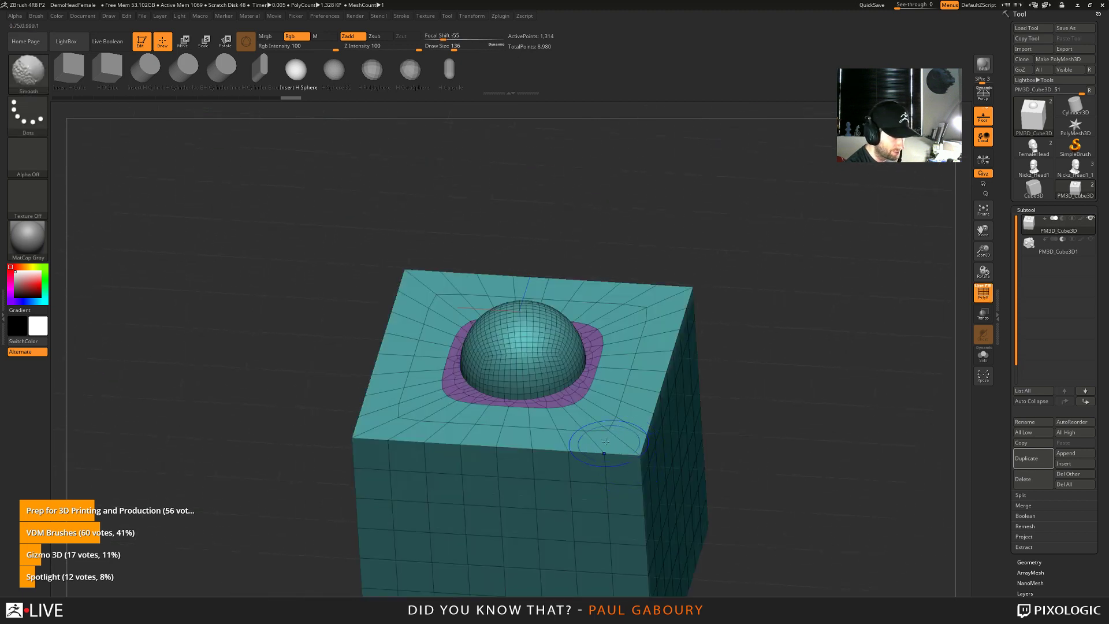
pyautogui.moveTo(563, 388)
pyautogui.keyDown('shift'); pyautogui.mouseDown()
pyautogui.moveTo(462, 353)
pyautogui.moveTo(578, 335)
pyautogui.moveTo(520, 315)
pyautogui.mouseUp(); pyautogui.keyUp('shift')
pyautogui.hotkey('ctrl', 'z')
pyautogui.hotkey('ctrl', 'z')
pyautogui.hotkey('ctrl', 'z')
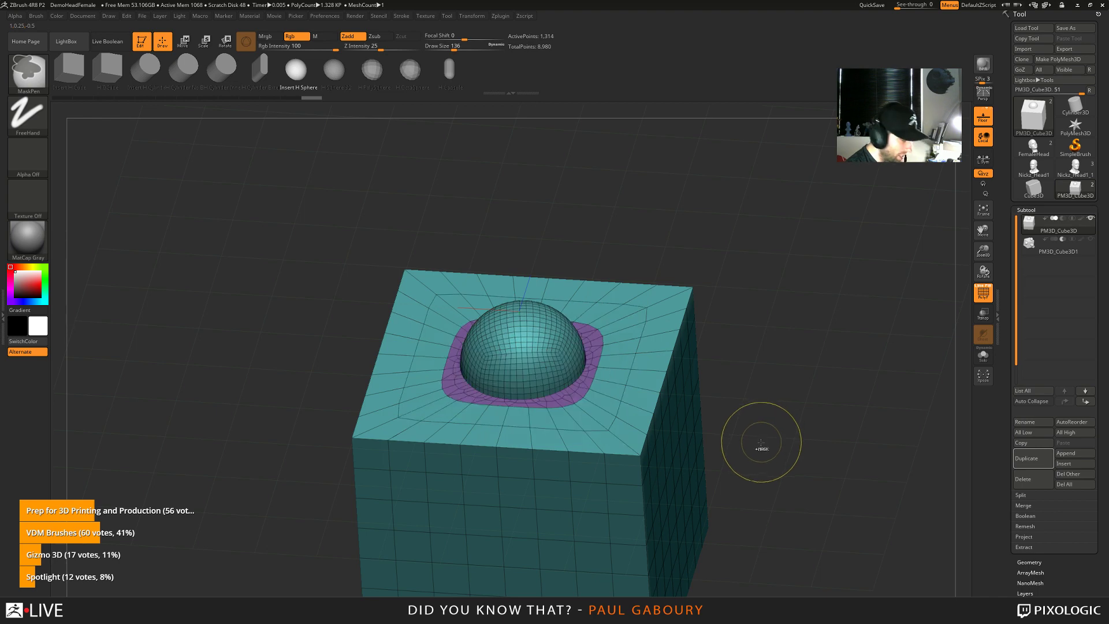
pyautogui.hotkey('ctrl', 'z')
# Insert a sphere as a negative at the centre of the grouped square and fuse it to form a round cavity
pyautogui.keyDown('shift'); pyautogui.moveTo(758, 449); pyautogui.dragTo(757, 398); pyautogui.keyUp('shift')
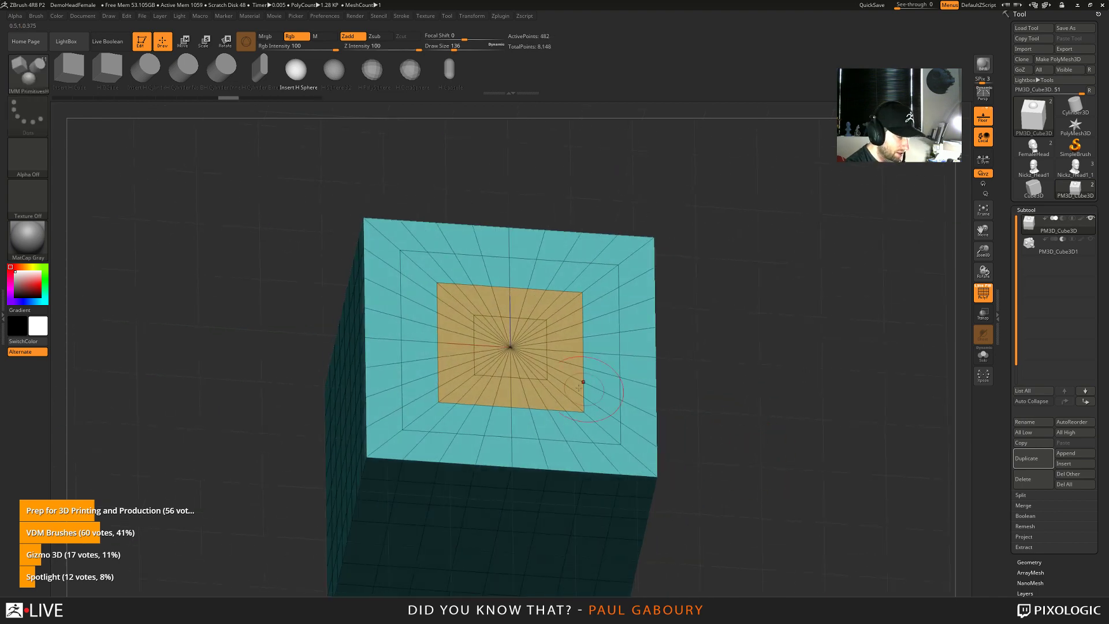
pyautogui.moveTo(510, 348); pyautogui.dragTo(536, 393)
pyautogui.moveTo(751, 446)
pyautogui.keyDown('ctrl'); pyautogui.mouseDown()
pyautogui.moveTo(758, 523)
pyautogui.moveTo(748, 508)
pyautogui.moveTo(734, 517)
pyautogui.moveTo(769, 497)
pyautogui.moveTo(767, 516)
pyautogui.moveTo(740, 495)
pyautogui.mouseUp(); pyautogui.keyUp('ctrl')
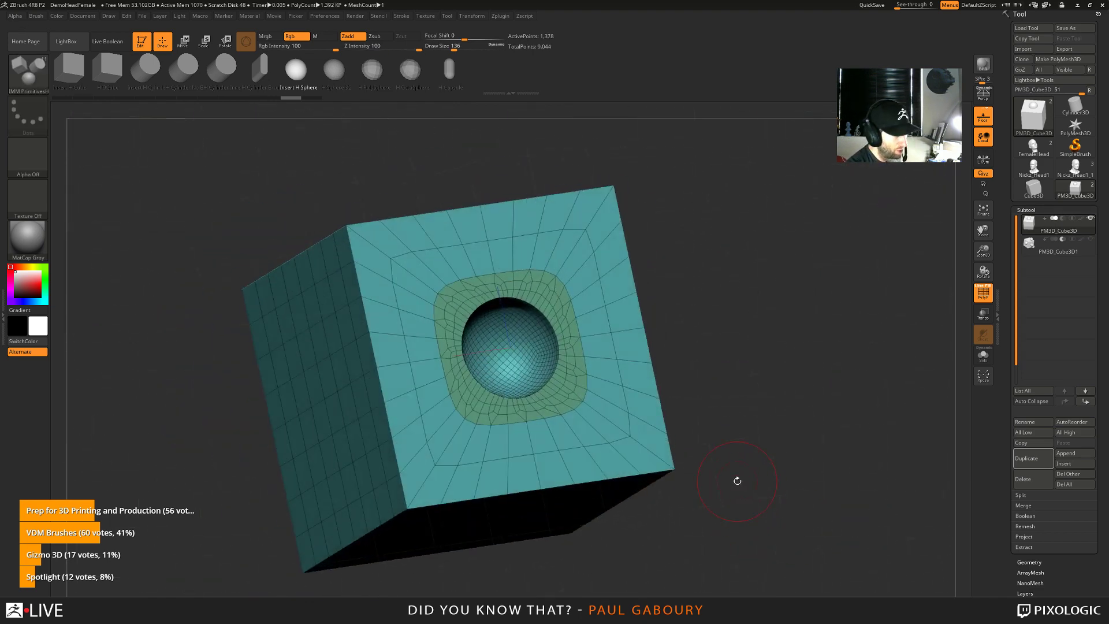
# Undo the fused round cavity and the negative sphere insertion on the cube face
pyautogui.hotkey('ctrl', 'z')
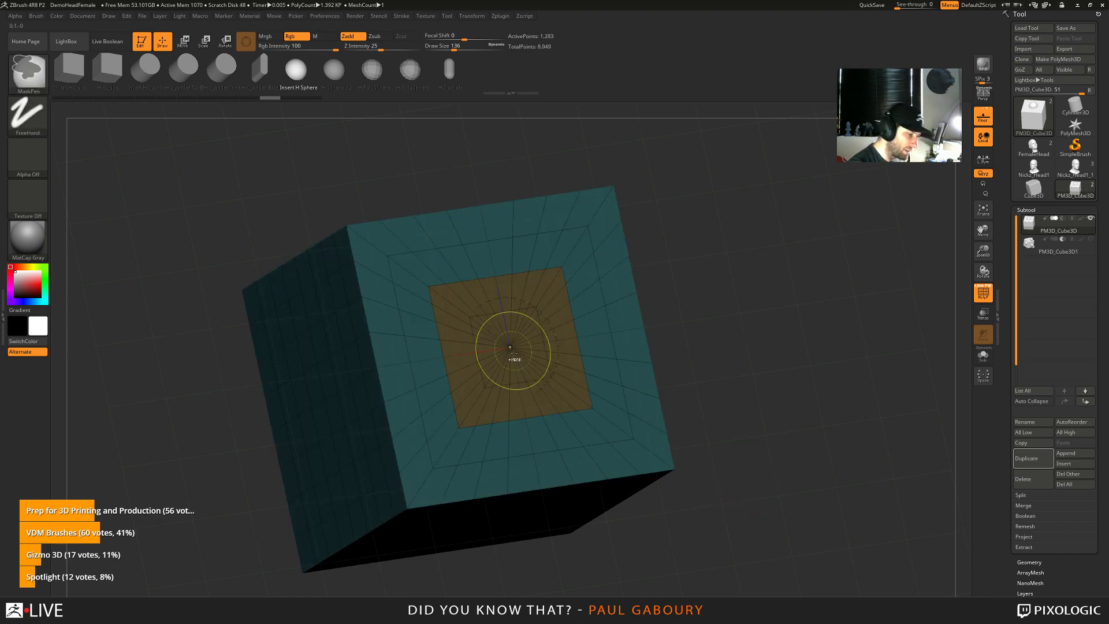
pyautogui.hotkey('ctrl', 'z')
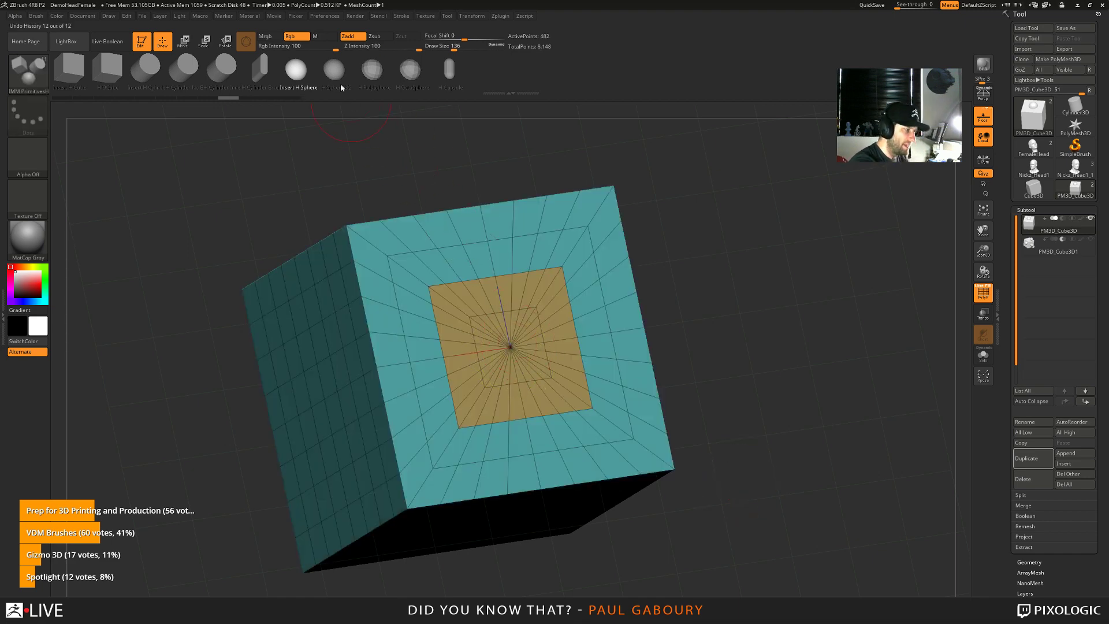
# Try inserting the extended H cylinder at the centre of the grouped square, fuse it into the cube face, and undo both
pyautogui.click(261, 71)
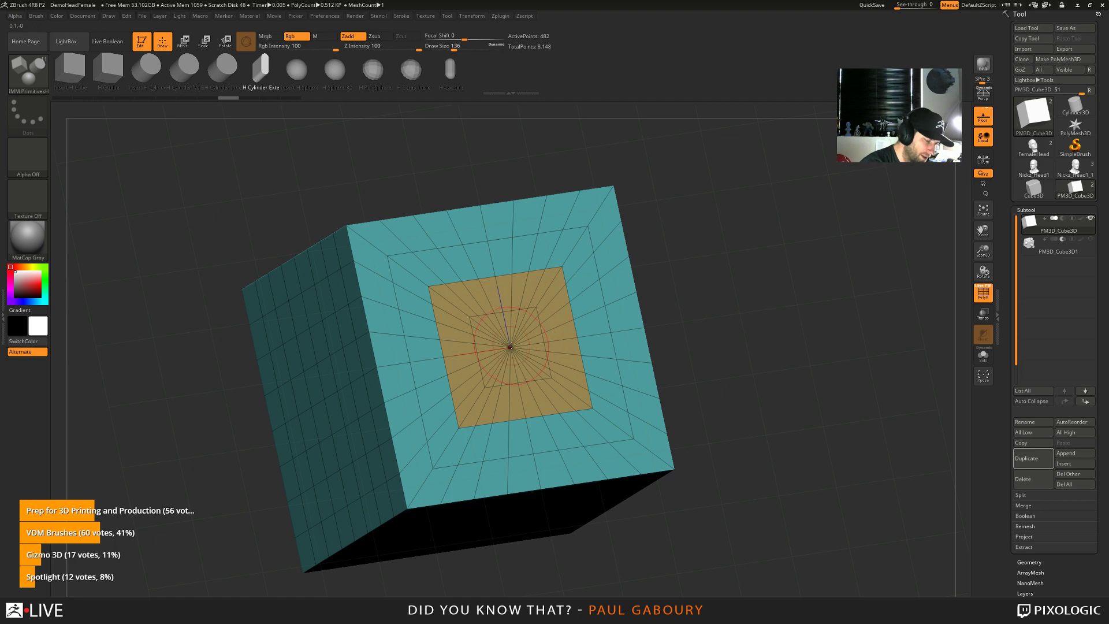
pyautogui.moveTo(511, 347); pyautogui.dragTo(524, 389)
pyautogui.moveTo(709, 428); pyautogui.dragTo(733, 500)
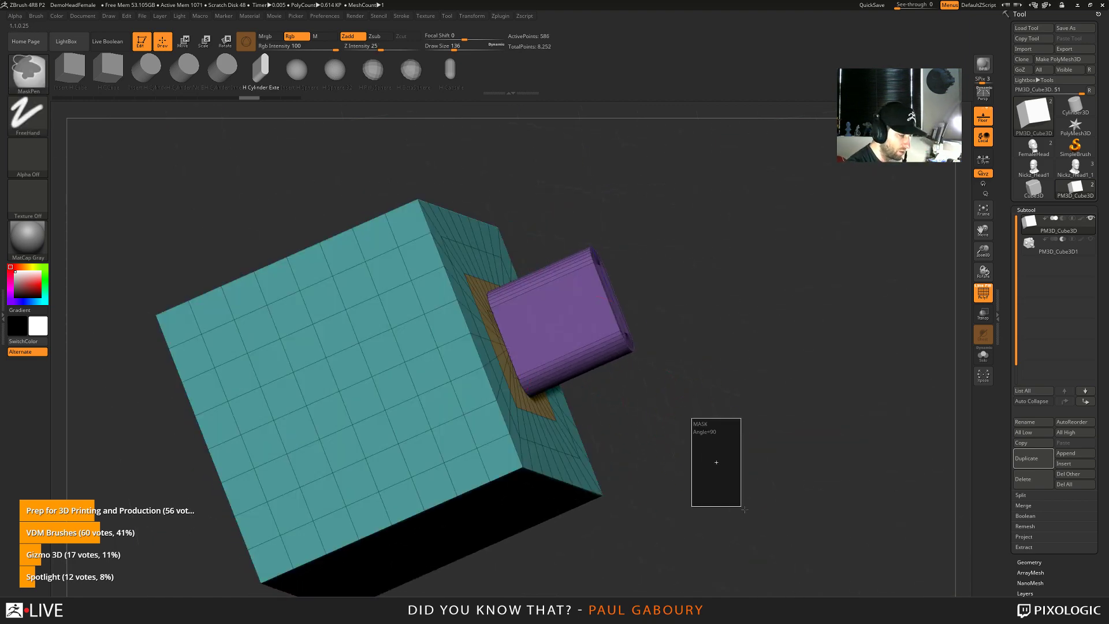
pyautogui.moveTo(753, 428)
pyautogui.mouseDown()
pyautogui.moveTo(723, 433)
pyautogui.moveTo(746, 434)
pyautogui.mouseUp()
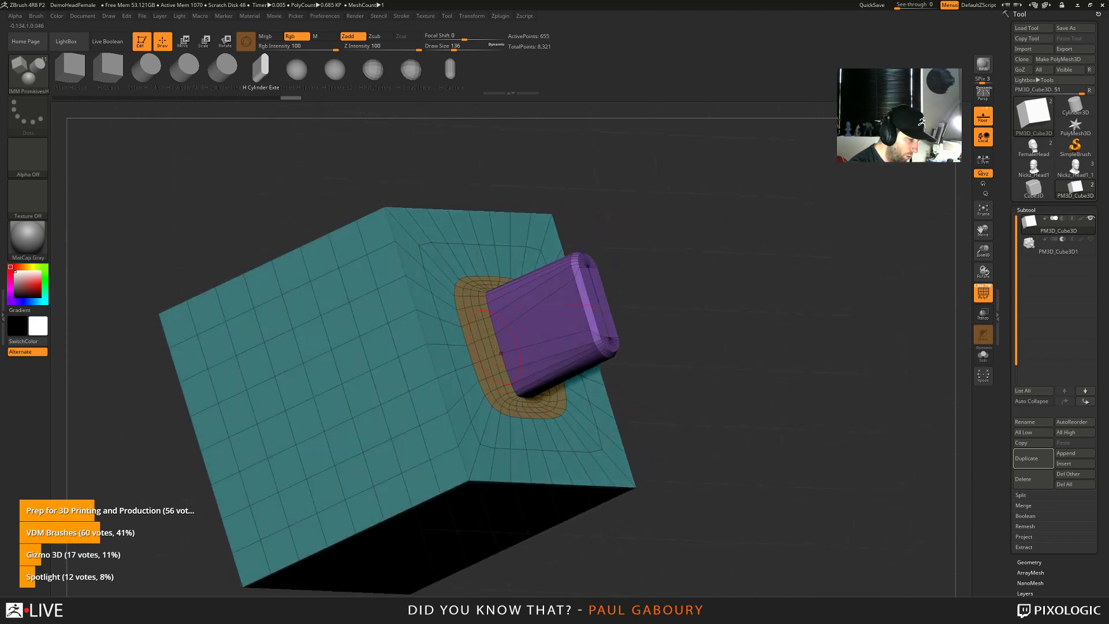
pyautogui.hotkey('ctrl', 'z')
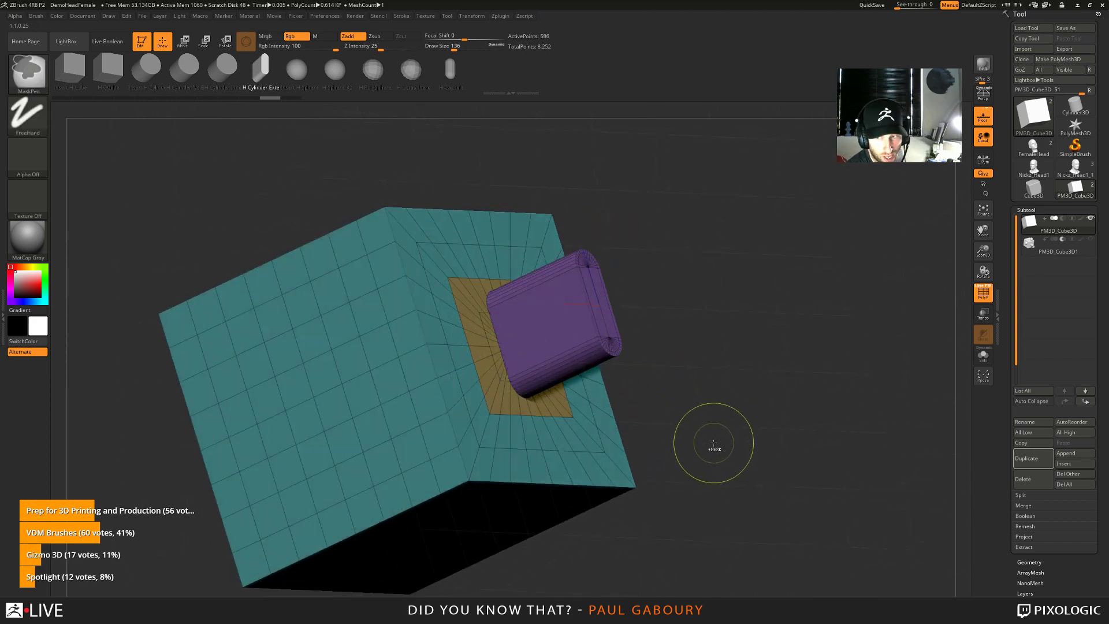
pyautogui.hotkey('ctrl', 'z')
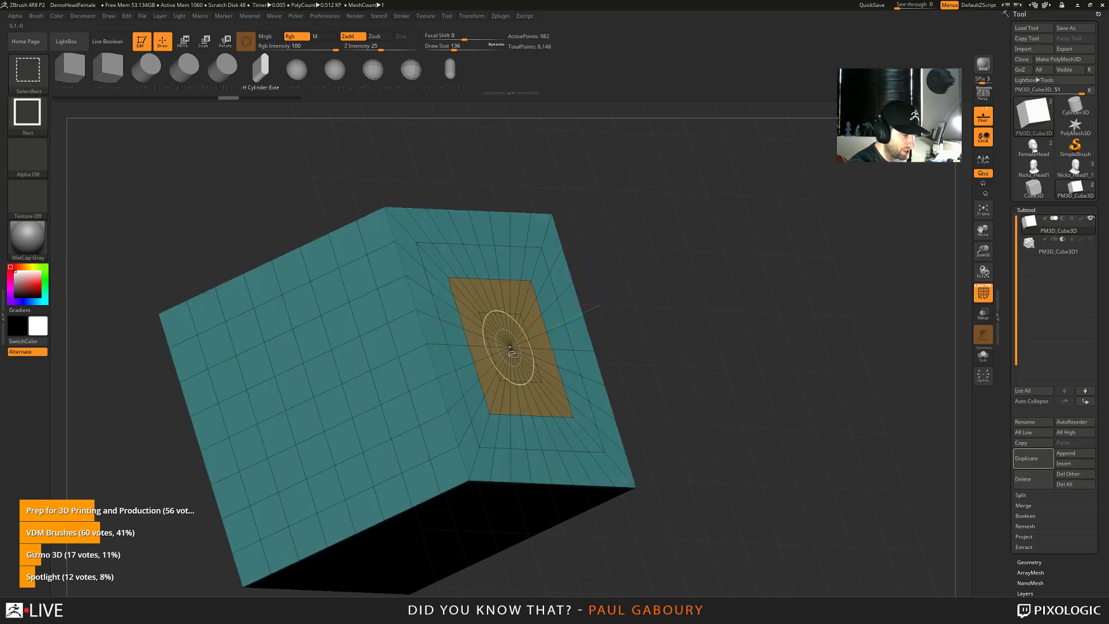
# Hide the grouped square on the cube face to inspect the opening it leaves
pyautogui.keyDown('ctrl'); pyautogui.keyDown('shift'); pyautogui.click(510, 350); pyautogui.keyUp('shift'); pyautogui.keyUp('ctrl')
pyautogui.keyDown('ctrl'); pyautogui.keyDown('shift'); pyautogui.click(757, 470); pyautogui.keyUp('shift'); pyautogui.keyUp('ctrl')
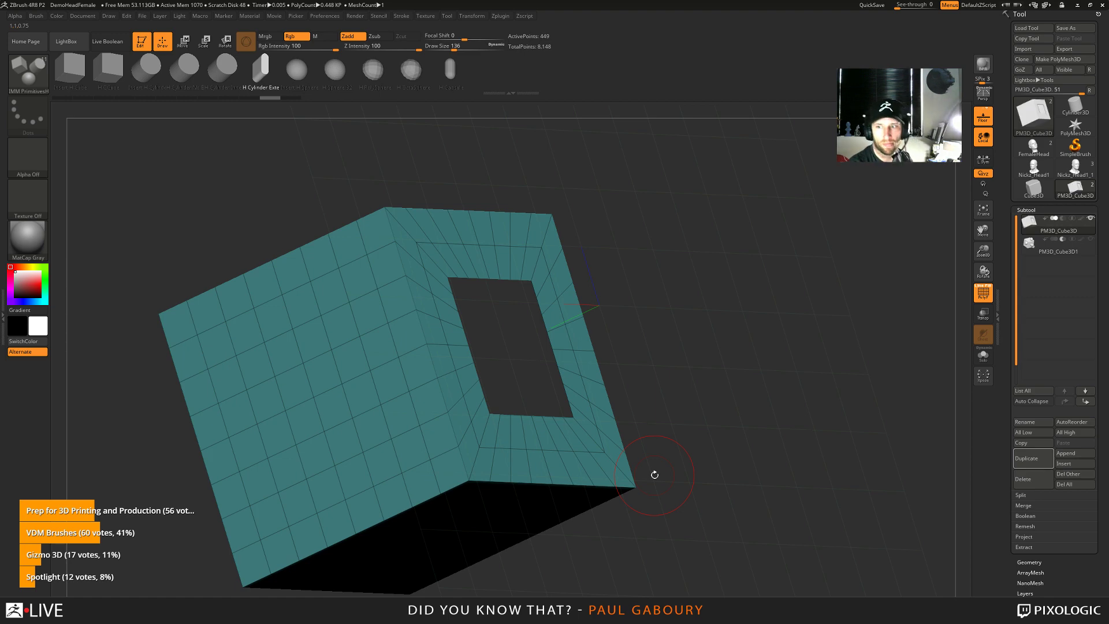
pyautogui.moveTo(716, 432); pyautogui.dragTo(663, 471)
pyautogui.press('space')
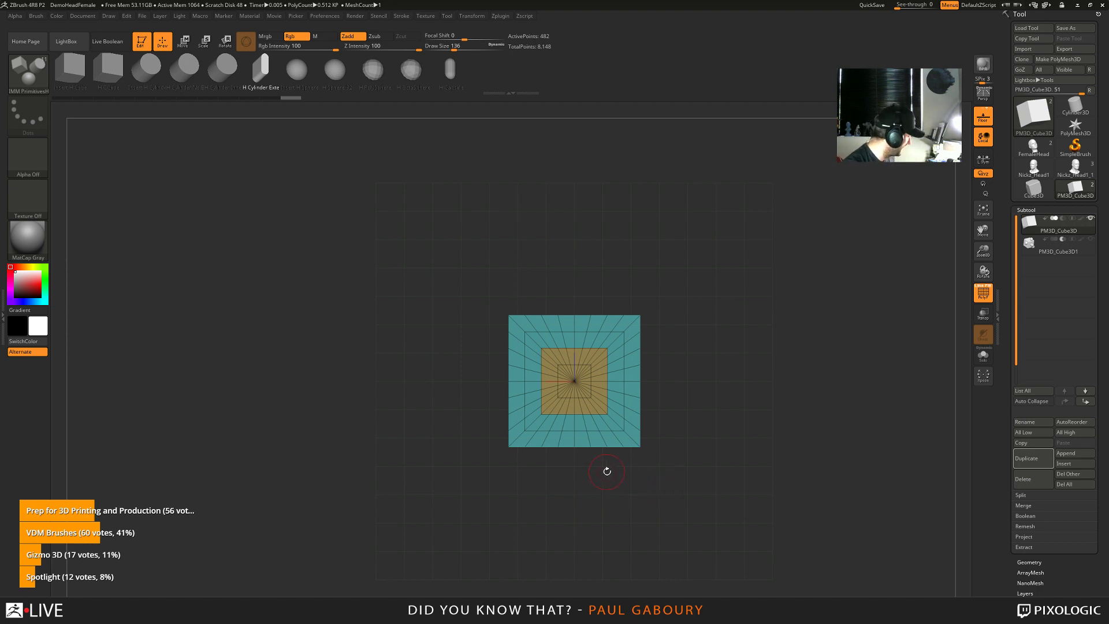
# With the Topology brush, draw four separate curves on the cube face: three roughly vertical and one horizontal near its upper edge
pyautogui.press('b')
pyautogui.press('t')
pyautogui.press('o')
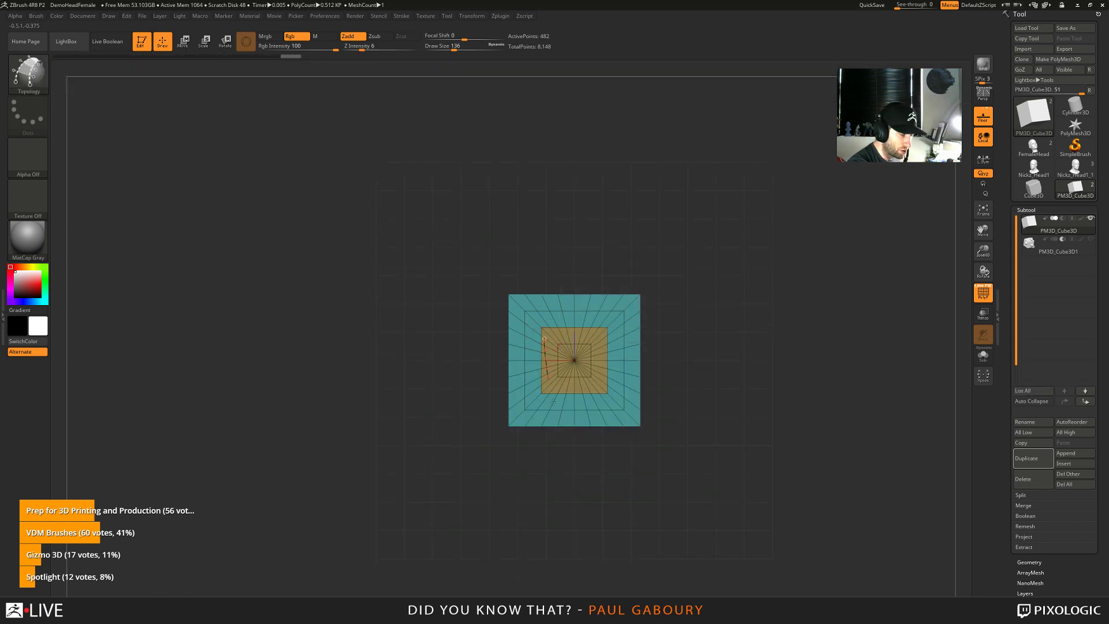
pyautogui.moveTo(544, 338); pyautogui.dragTo(556, 417)
pyautogui.moveTo(598, 332); pyautogui.dragTo(615, 410)
pyautogui.moveTo(543, 311); pyautogui.dragTo(632, 306)
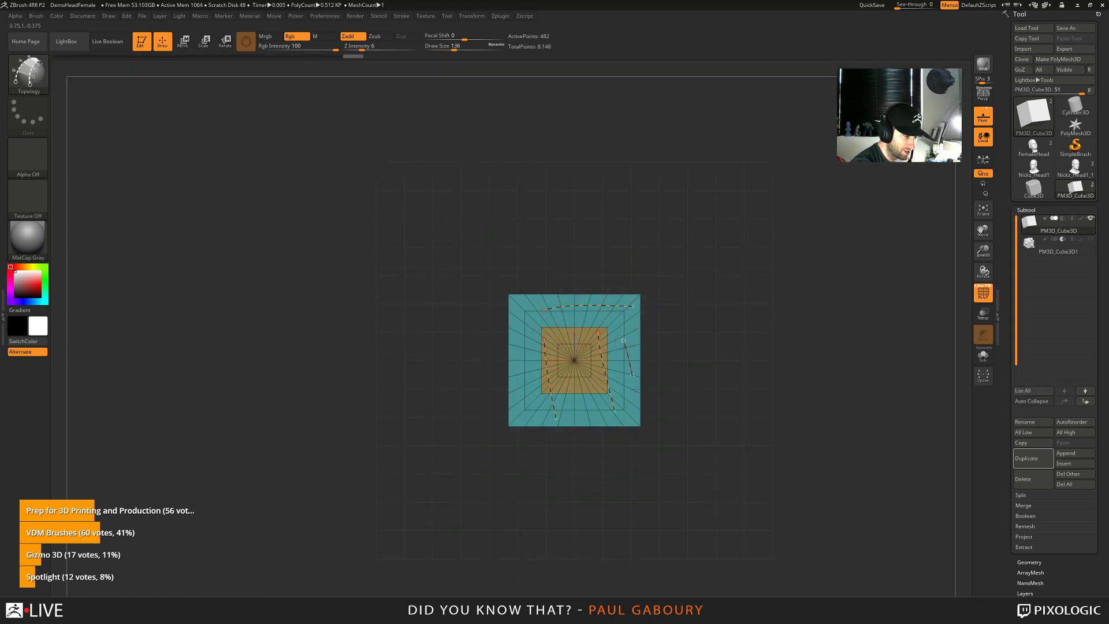
pyautogui.moveTo(636, 390); pyautogui.dragTo(643, 435)
pyautogui.moveTo(644, 438); pyautogui.dragTo(607, 436, button='right')
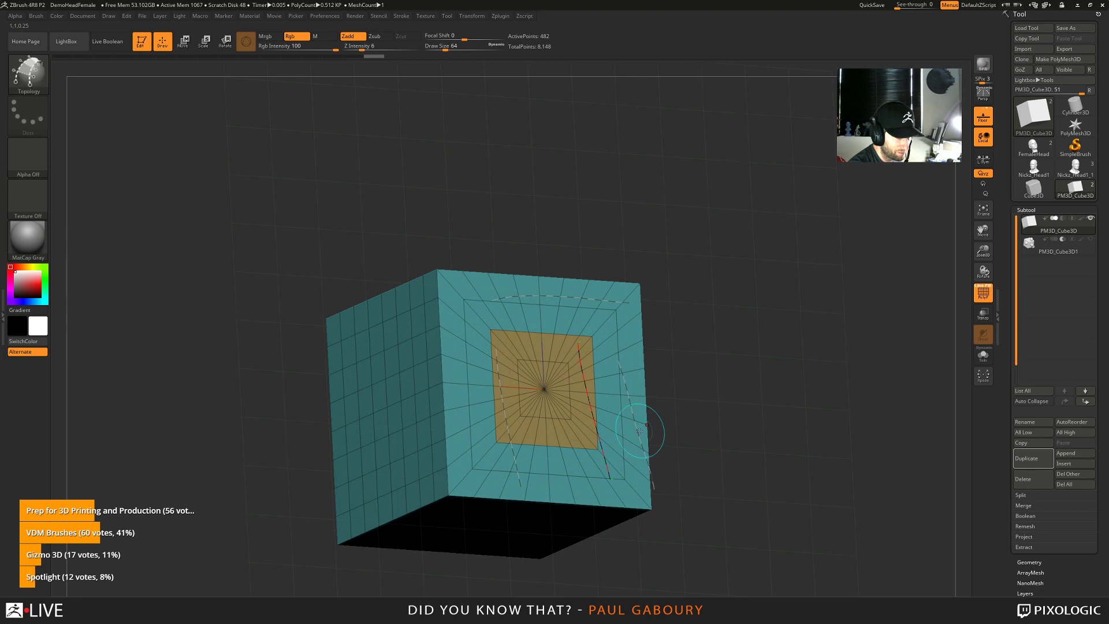
pyautogui.moveTo(749, 458)
pyautogui.mouseDown(button='right')
pyautogui.moveTo(748, 449)
pyautogui.moveTo(733, 461)
pyautogui.mouseUp(button='right')
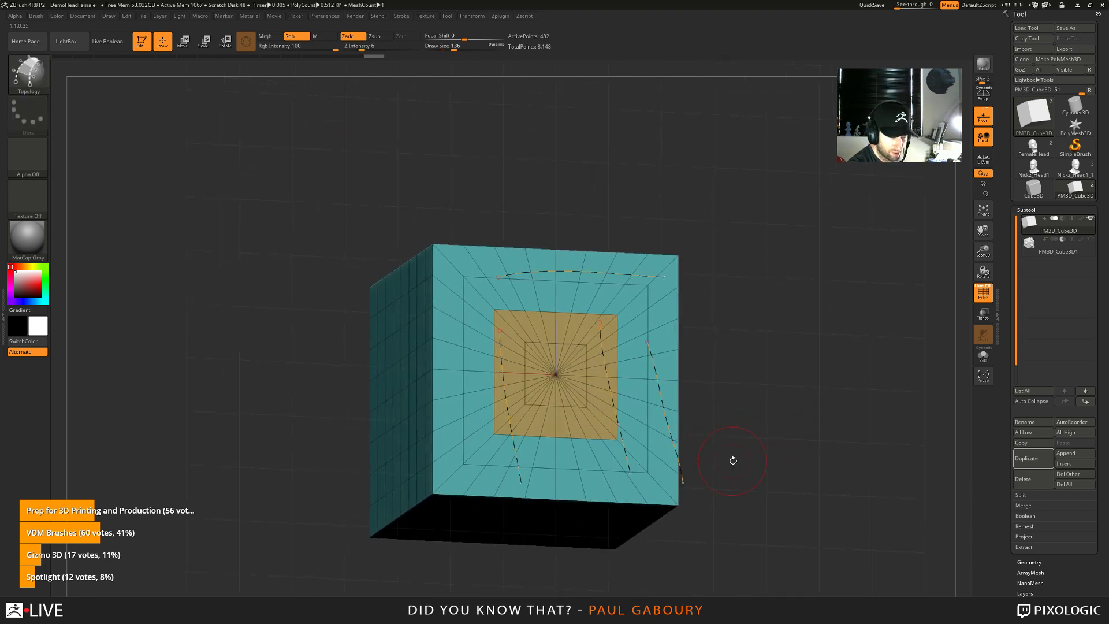
# Generate tubes along the four drawn curves with the CurveMultiTube brush, and pull the curves into new shapes
pyautogui.press('b')
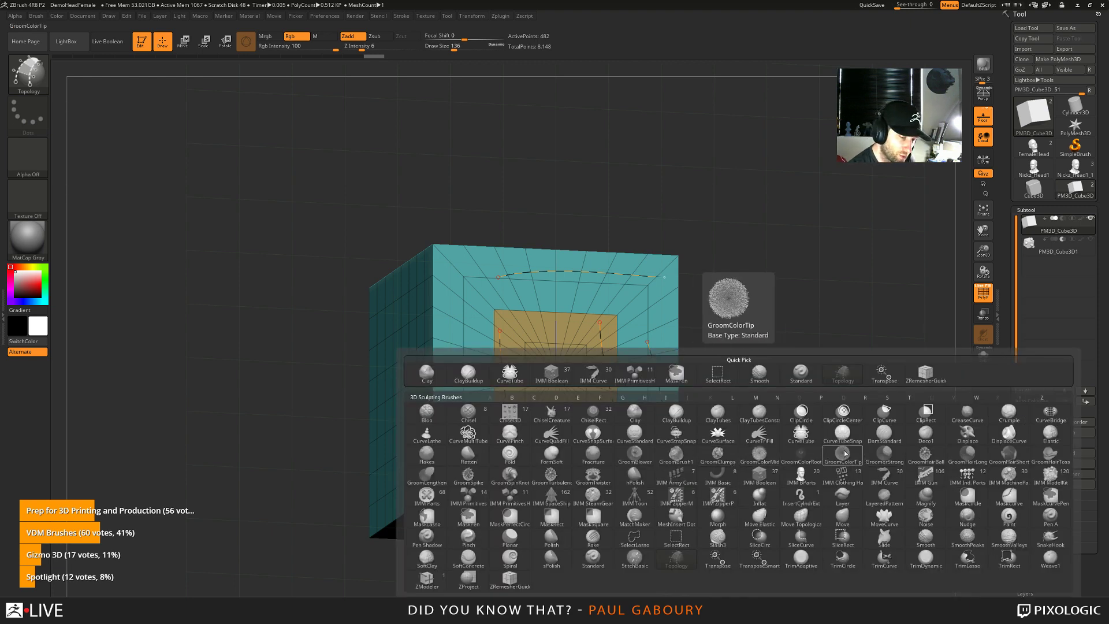
pyautogui.click(472, 435)
pyautogui.click(628, 475)
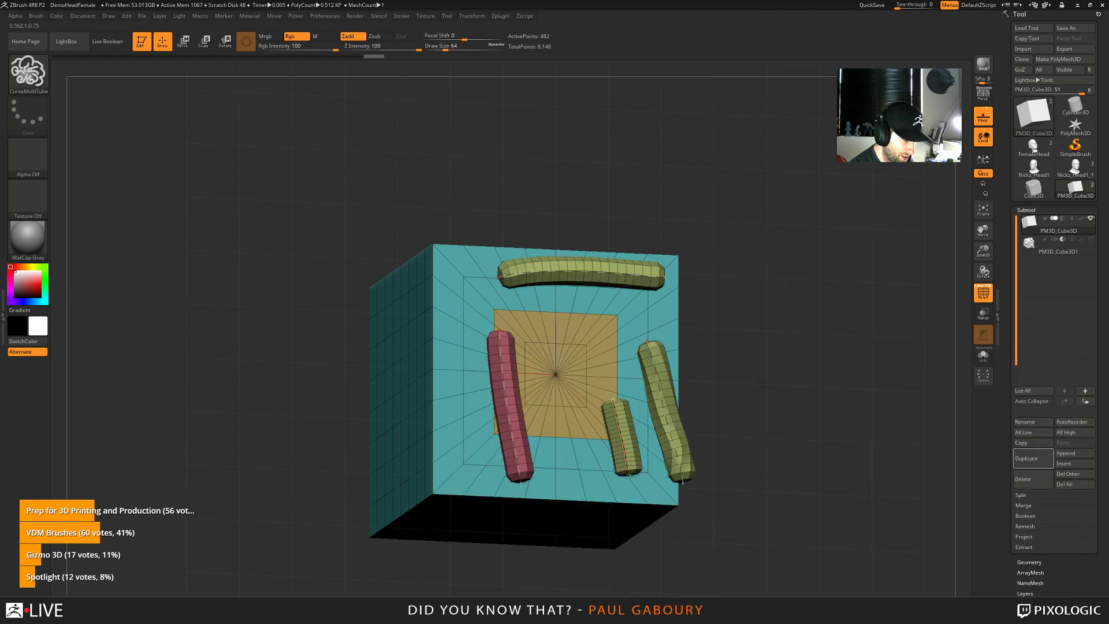
pyautogui.moveTo(621, 446)
pyautogui.mouseDown()
pyautogui.moveTo(607, 410)
pyautogui.moveTo(573, 392)
pyautogui.mouseUp()
pyautogui.moveTo(609, 453)
pyautogui.mouseDown()
pyautogui.moveTo(579, 464)
pyautogui.moveTo(509, 444)
pyautogui.moveTo(518, 469)
pyautogui.mouseUp()
pyautogui.moveTo(488, 272); pyautogui.dragTo(470, 292)
# Switch back to the Topology brush and draw two long diagonal curves crossing the bent curves on the lower cube face
pyautogui.press('b')
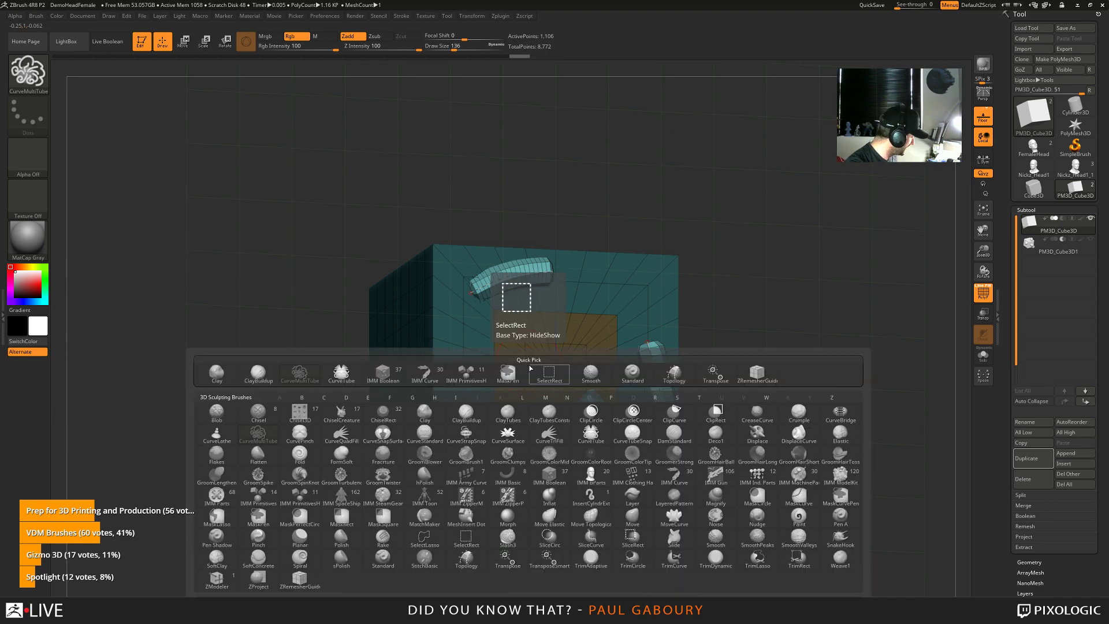
pyautogui.press('t')
pyautogui.press('o')
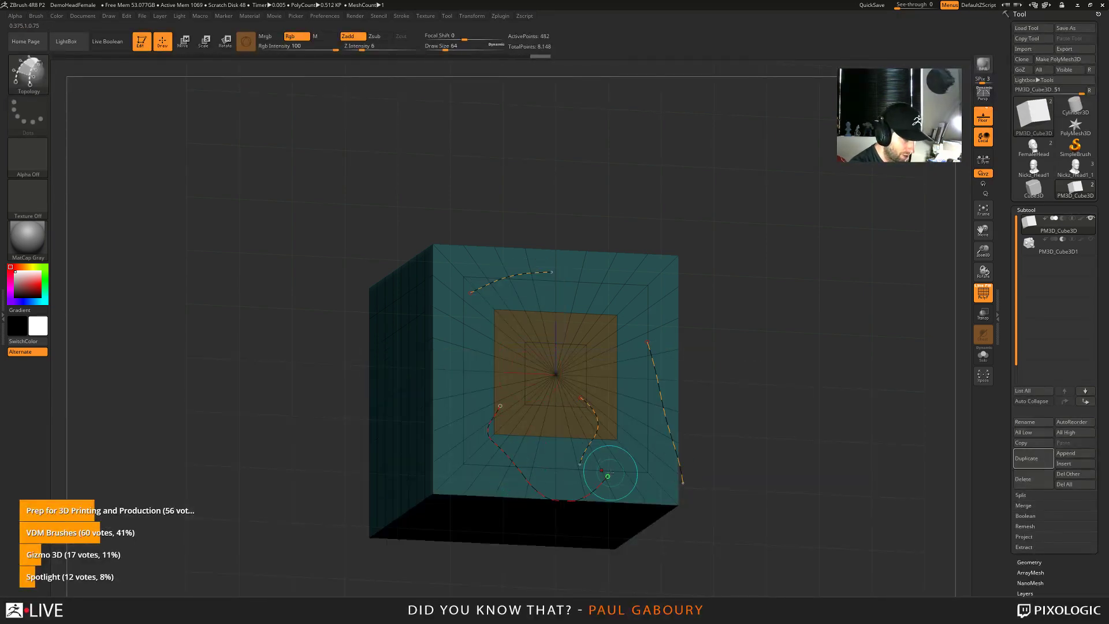
pyautogui.moveTo(581, 464); pyautogui.dragTo(580, 397)
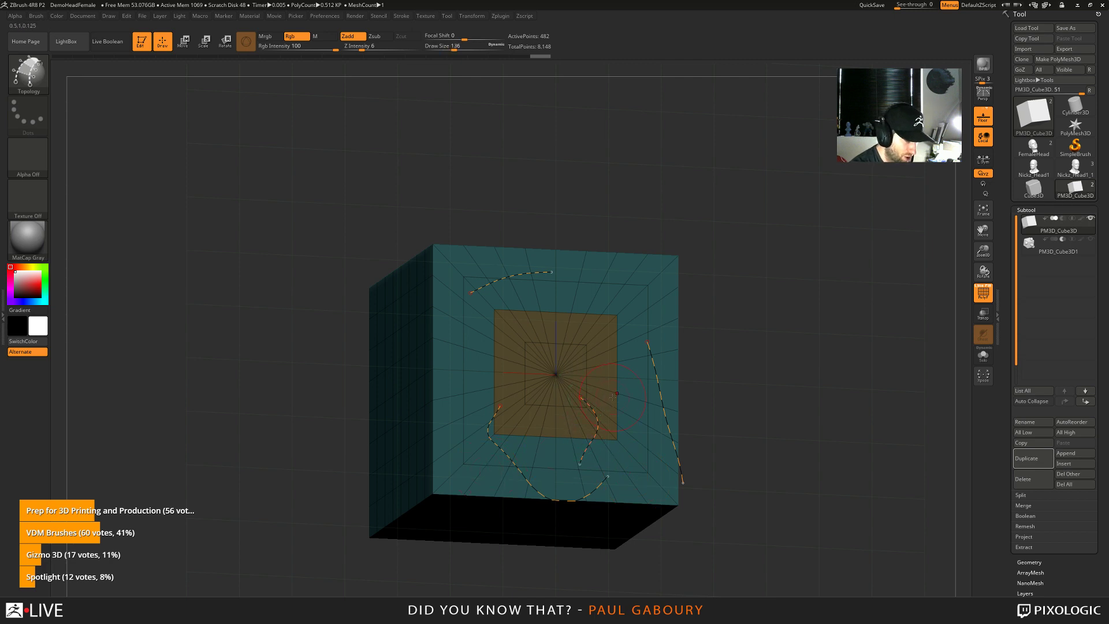
pyautogui.moveTo(461, 478); pyautogui.dragTo(614, 397)
pyautogui.moveTo(505, 490); pyautogui.dragTo(630, 428)
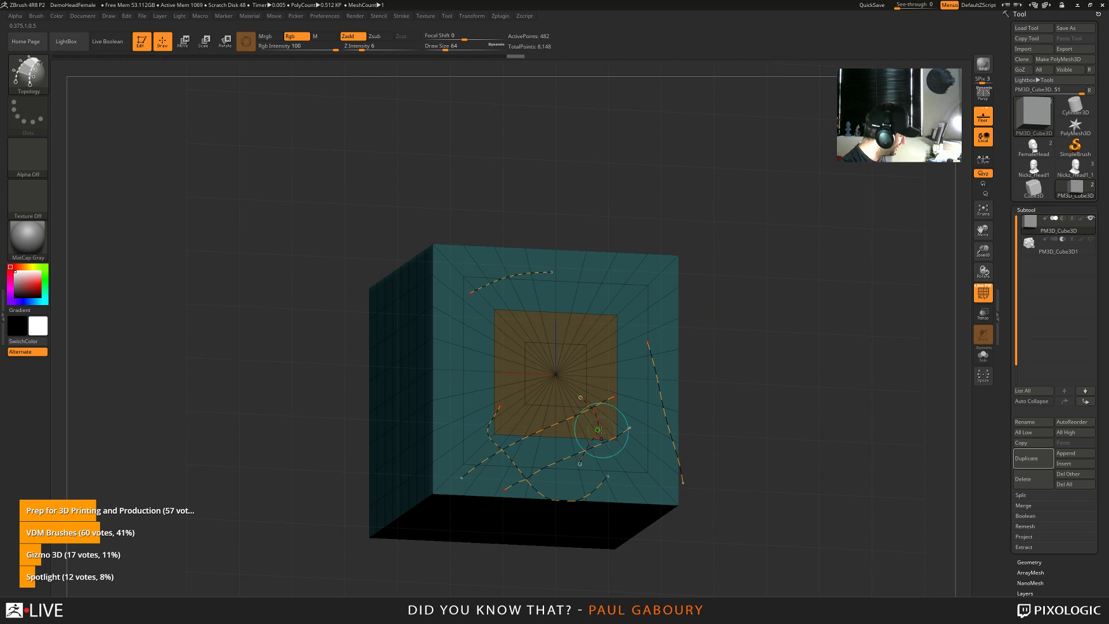
# Erase the short bent curve crossing the diagonals, draw a replacement between them, and erase that one too
pyautogui.scroll(3, 598, 430)
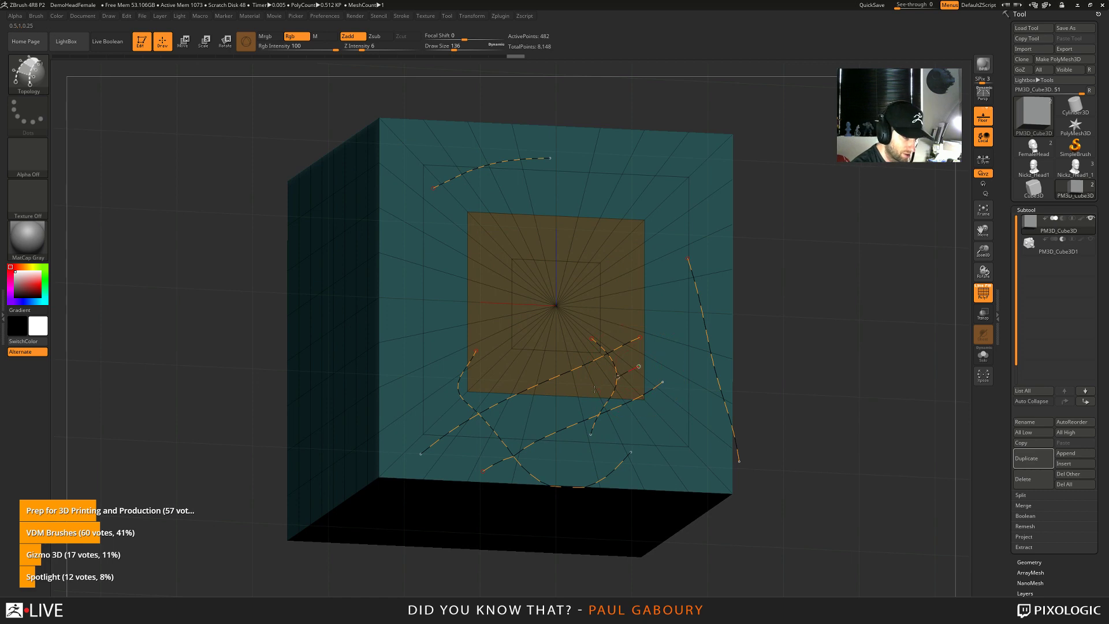
pyautogui.keyDown('alt'); pyautogui.click(602, 433); pyautogui.keyUp('alt')
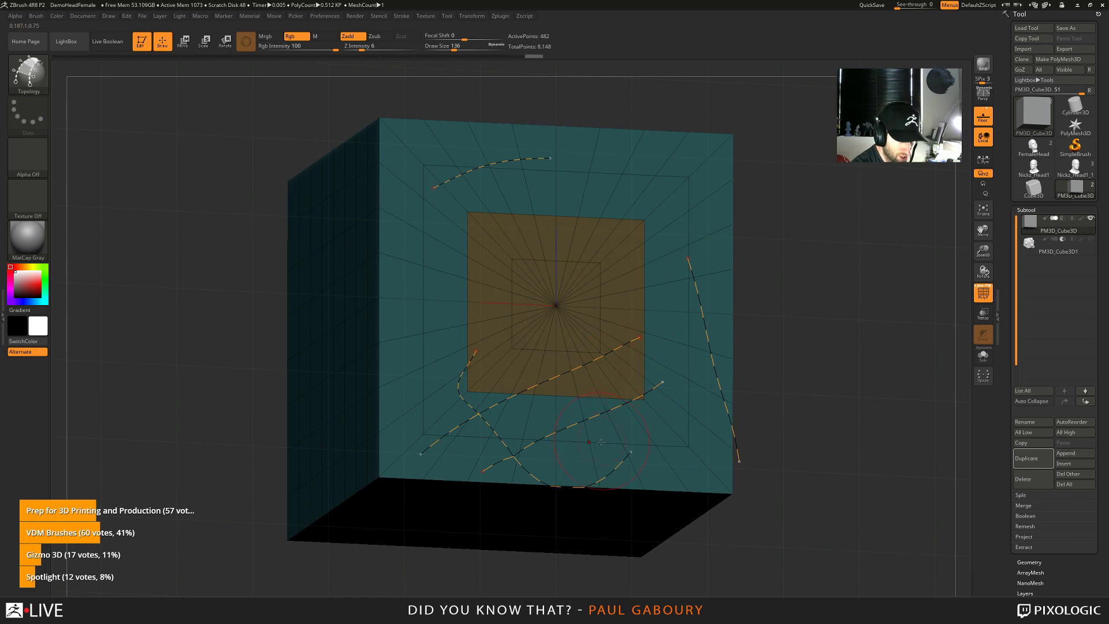
pyautogui.moveTo(564, 346); pyautogui.dragTo(574, 316)
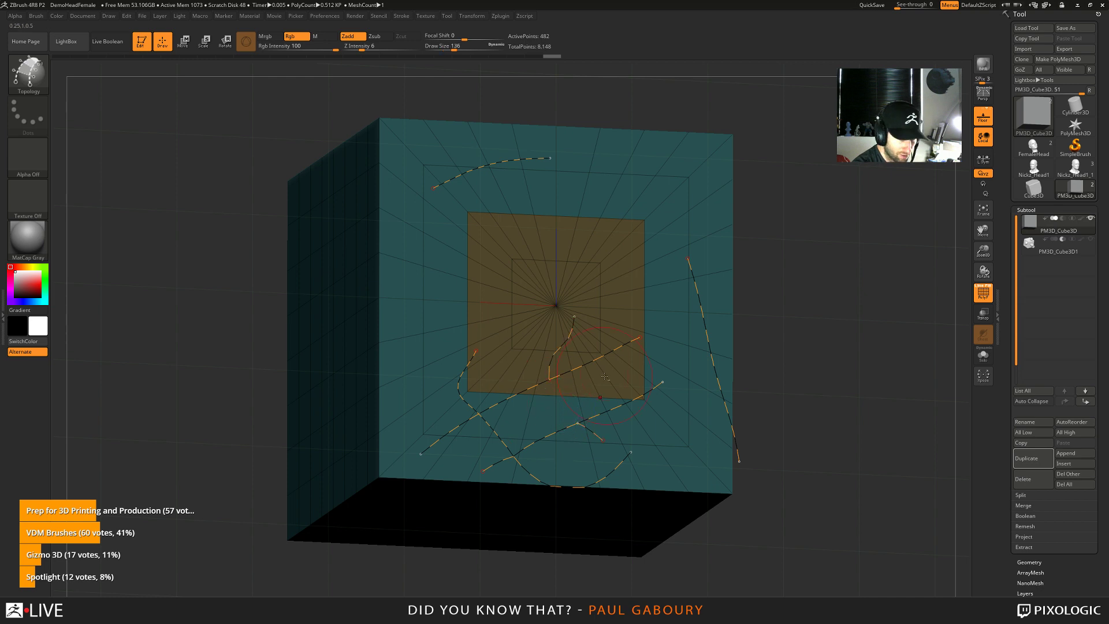
pyautogui.keyDown('alt'); pyautogui.click(606, 341); pyautogui.keyUp('alt')
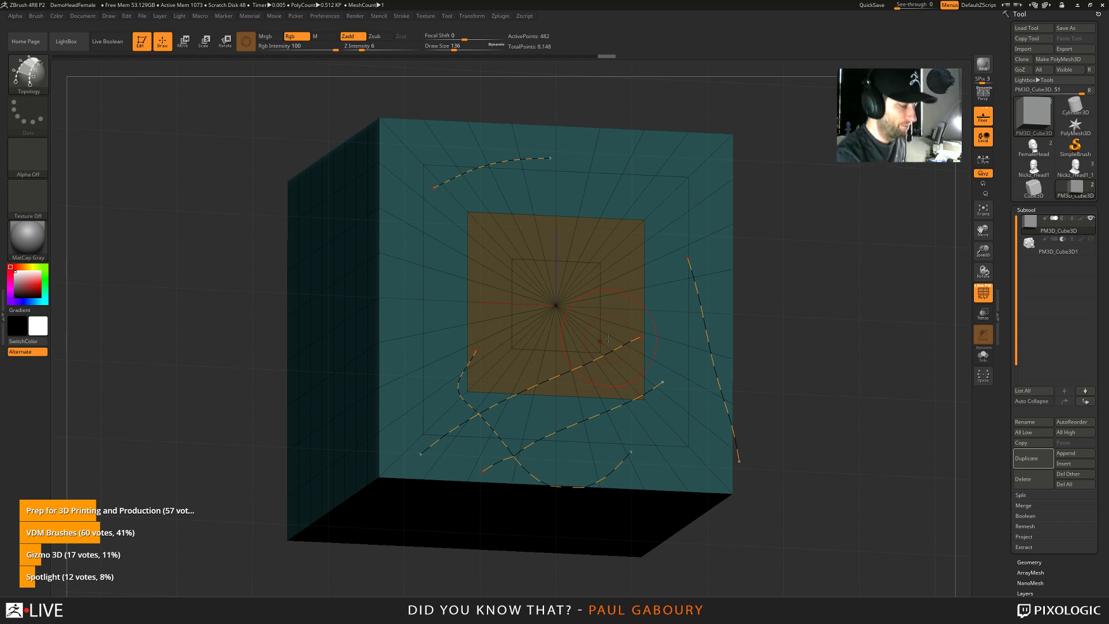
# Erase all the remaining topology curves from the cube face
pyautogui.keyDown('ctrl'); pyautogui.moveTo(675, 450); pyautogui.dragTo(697, 404, button='right'); pyautogui.keyUp('ctrl')
pyautogui.moveTo(648, 392)
pyautogui.keyDown('alt'); pyautogui.mouseDown()
pyautogui.moveTo(615, 457)
pyautogui.moveTo(575, 469)
pyautogui.mouseUp(); pyautogui.keyUp('alt')
pyautogui.keyDown('alt'); pyautogui.moveTo(682, 400); pyautogui.dragTo(708, 405); pyautogui.keyUp('alt')
pyautogui.keyDown('alt'); pyautogui.moveTo(577, 272); pyautogui.dragTo(577, 315); pyautogui.keyUp('alt')
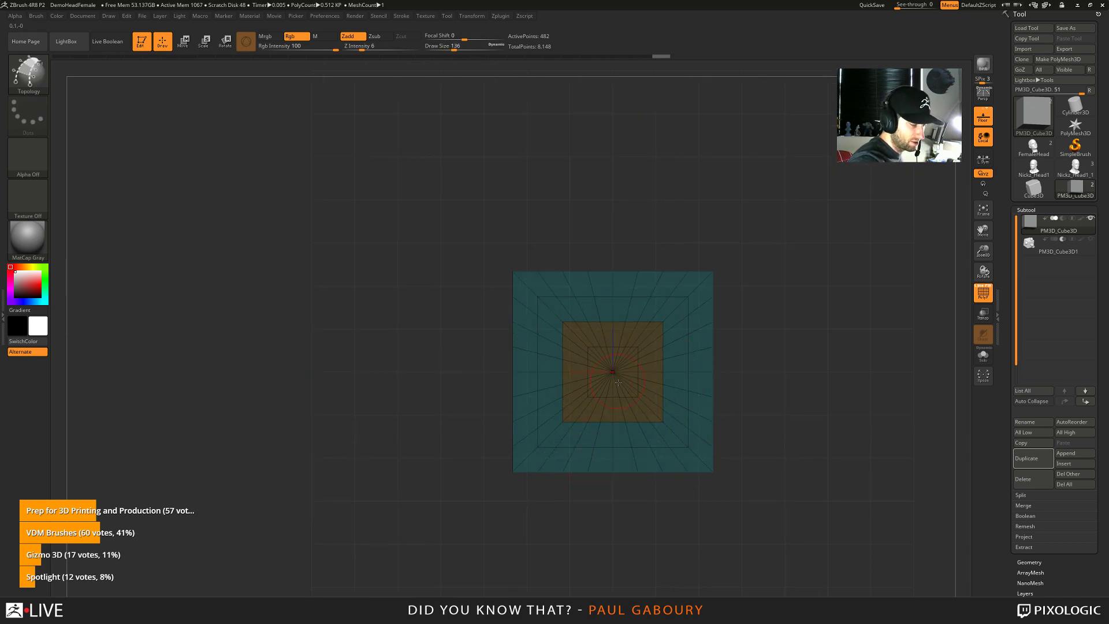
# Isolate the three-row horizontal band around the cube's sides and assign it its own polygroup
pyautogui.moveTo(775, 412)
pyautogui.mouseDown()
pyautogui.moveTo(775, 477)
pyautogui.moveTo(770, 424)
pyautogui.moveTo(740, 459)
pyautogui.moveTo(795, 428)
pyautogui.moveTo(767, 455)
pyautogui.moveTo(560, 349)
pyautogui.moveTo(428, 319)
pyautogui.mouseUp()
pyautogui.press('s')
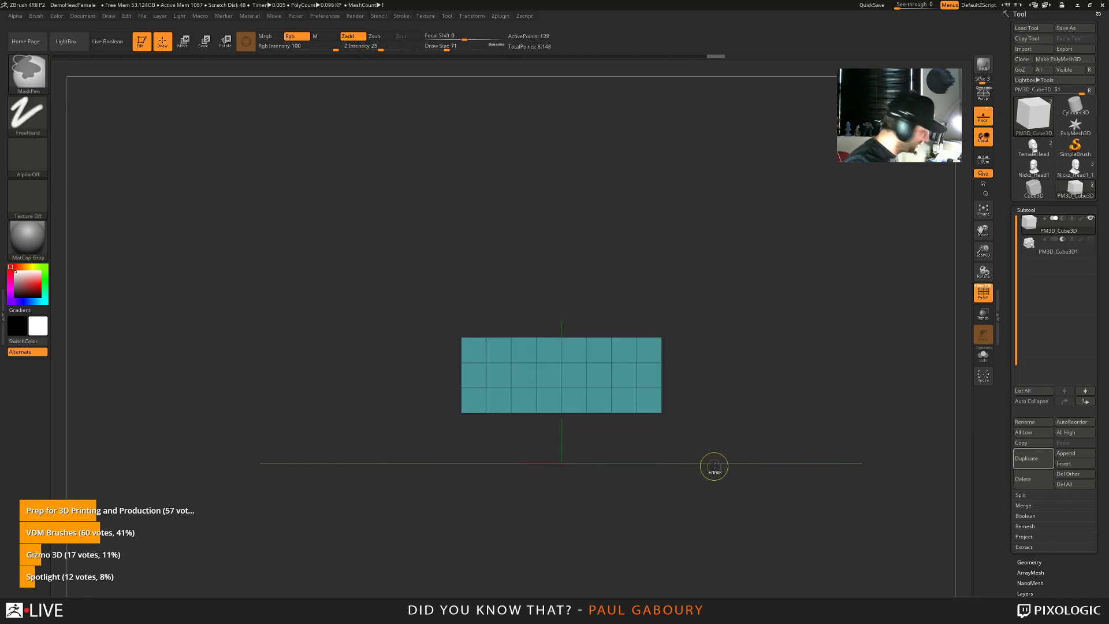
pyautogui.hotkey('ctrl', 'w')
pyautogui.keyDown('ctrl'); pyautogui.keyDown('shift'); pyautogui.click(723, 456); pyautogui.keyUp('shift'); pyautogui.keyUp('ctrl')
pyautogui.moveTo(723, 456)
pyautogui.mouseDown()
pyautogui.moveTo(732, 465)
pyautogui.moveTo(735, 454)
pyautogui.mouseUp()
# Isolate a 3 by 3 square of polygons in the band, assign it its own polygroup, and show the whole cube
pyautogui.keyDown('ctrl'); pyautogui.keyDown('shift'); pyautogui.click(595, 366); pyautogui.keyUp('shift'); pyautogui.keyUp('ctrl')
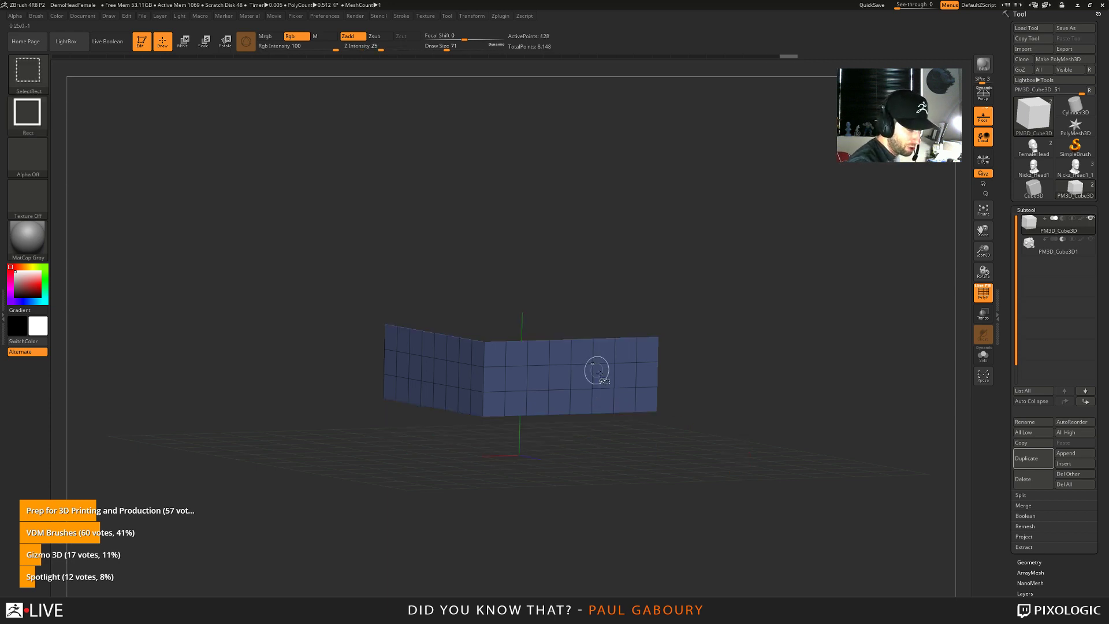
pyautogui.moveTo(594, 366); pyautogui.dragTo(664, 431)
pyautogui.hotkey('ctrl', 'w')
pyautogui.hotkey('ctrl', 'w')
pyautogui.hotkey('ctrl', 'w')
pyautogui.hotkey('ctrl', 'w')
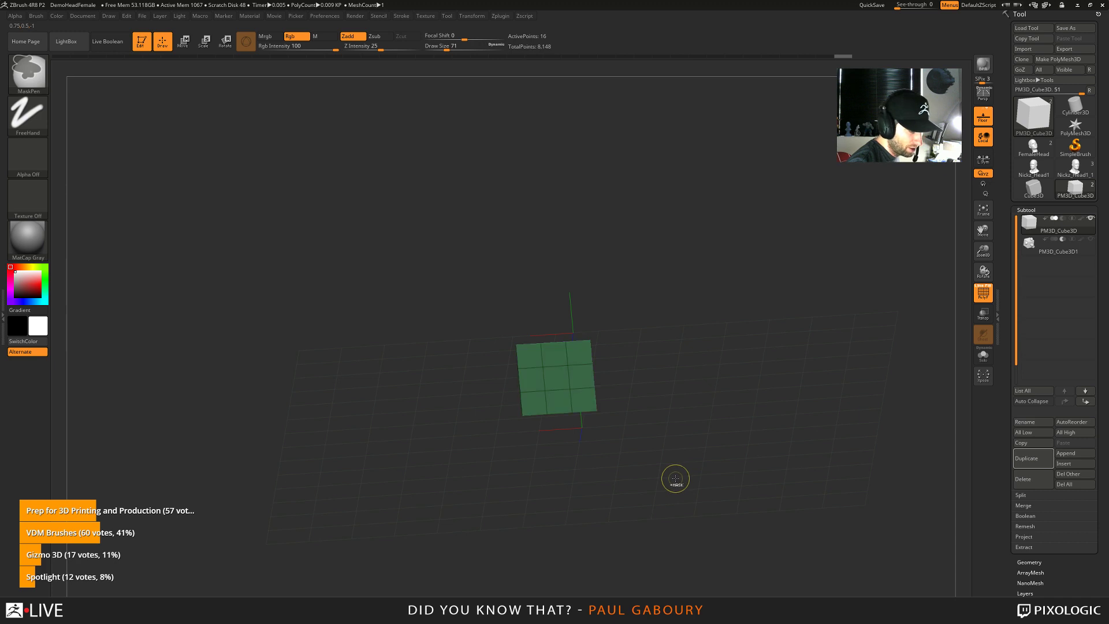
pyautogui.keyDown('ctrl'); pyautogui.keyDown('shift'); pyautogui.click(674, 484); pyautogui.keyUp('shift'); pyautogui.keyUp('ctrl')
pyautogui.moveTo(668, 503); pyautogui.dragTo(687, 489)
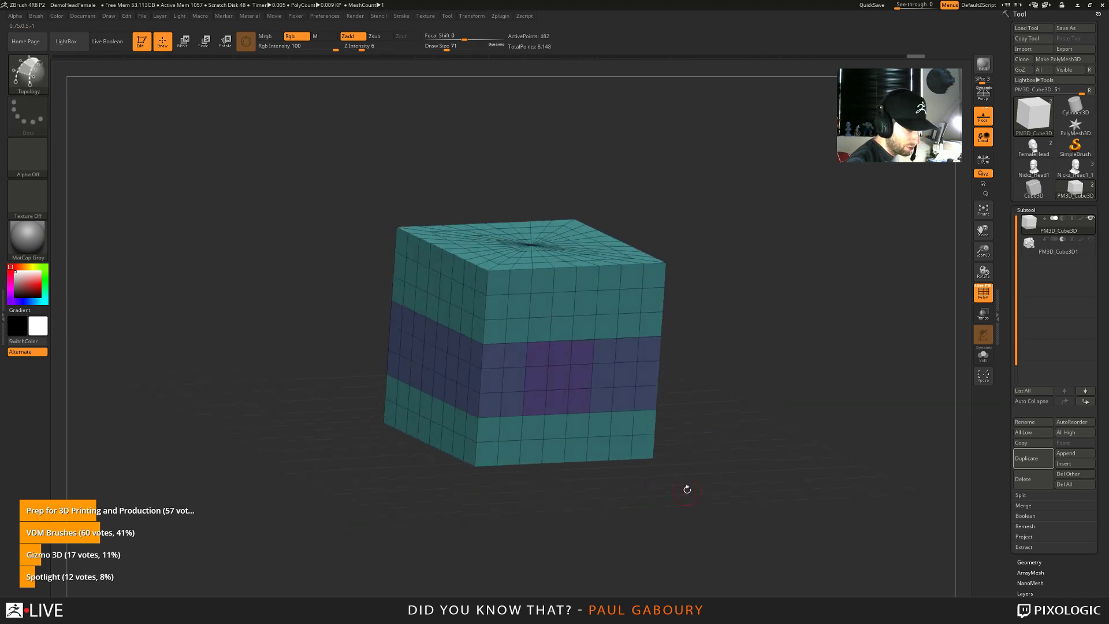
# Subdivide the grouped cube four times
pyautogui.hotkey('ctrl', 'd')
pyautogui.hotkey('ctrl', 'd')
pyautogui.hotkey('ctrl', 'd')
pyautogui.hotkey('ctrl', 'd')
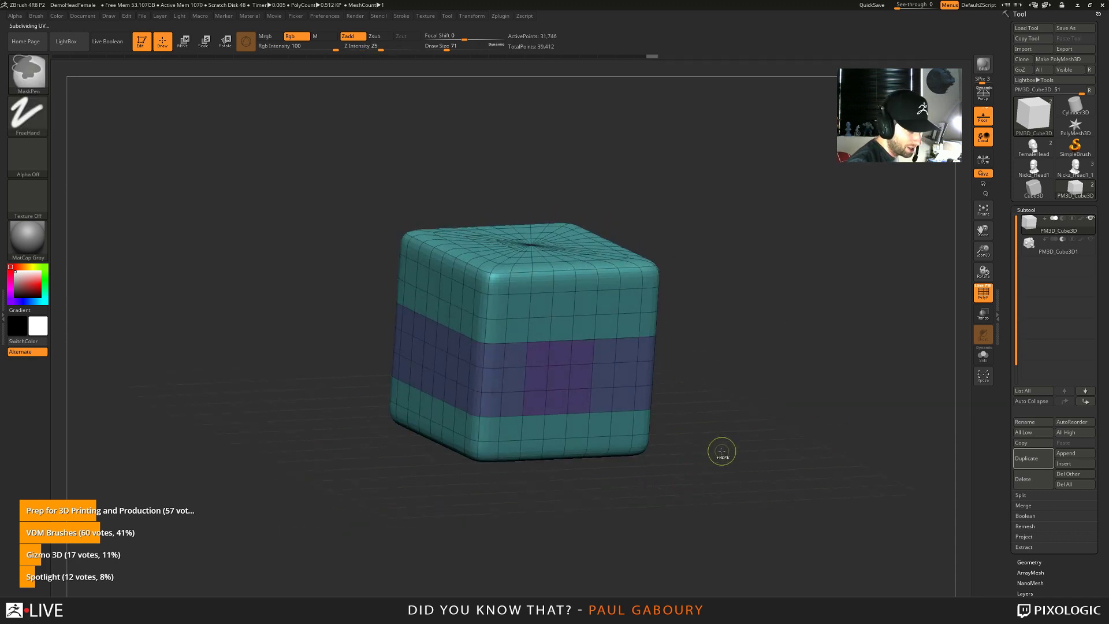
pyautogui.moveTo(720, 455); pyautogui.dragTo(723, 432)
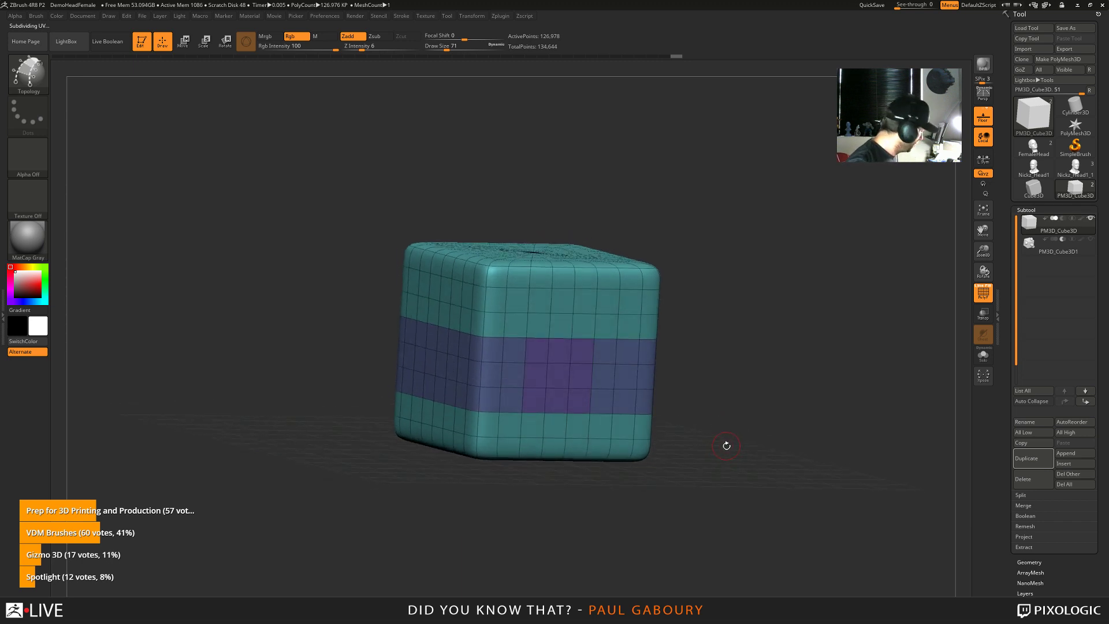
# Choose the IMM Curve brush's Bracelet Link insert and try drawing a short vertical curve on the cube's side at draw size 59
pyautogui.press('b')
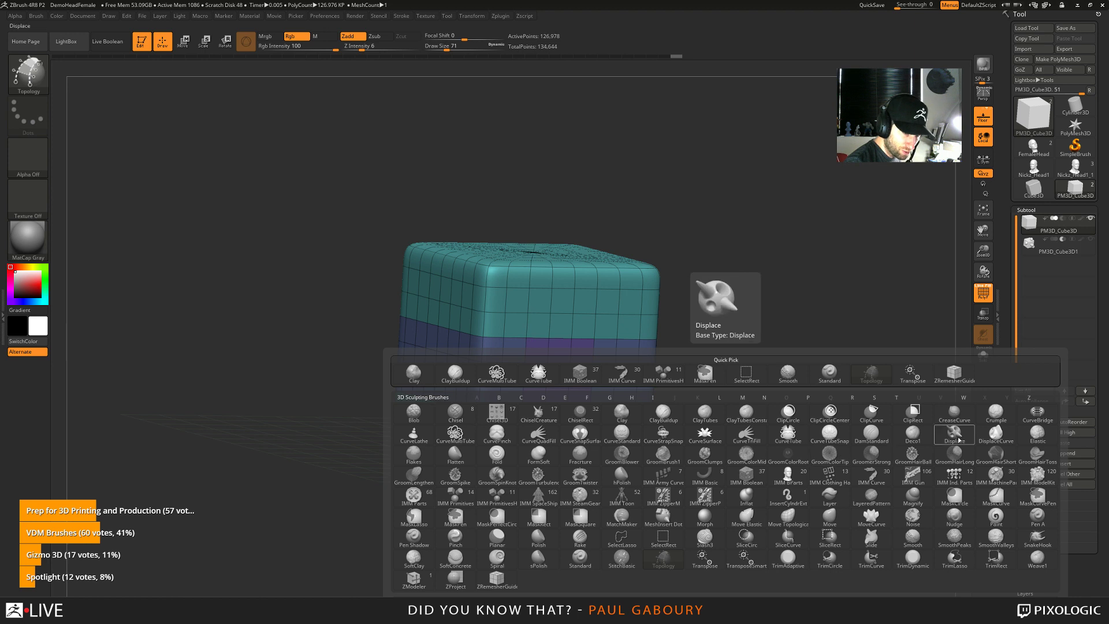
pyautogui.click(873, 472)
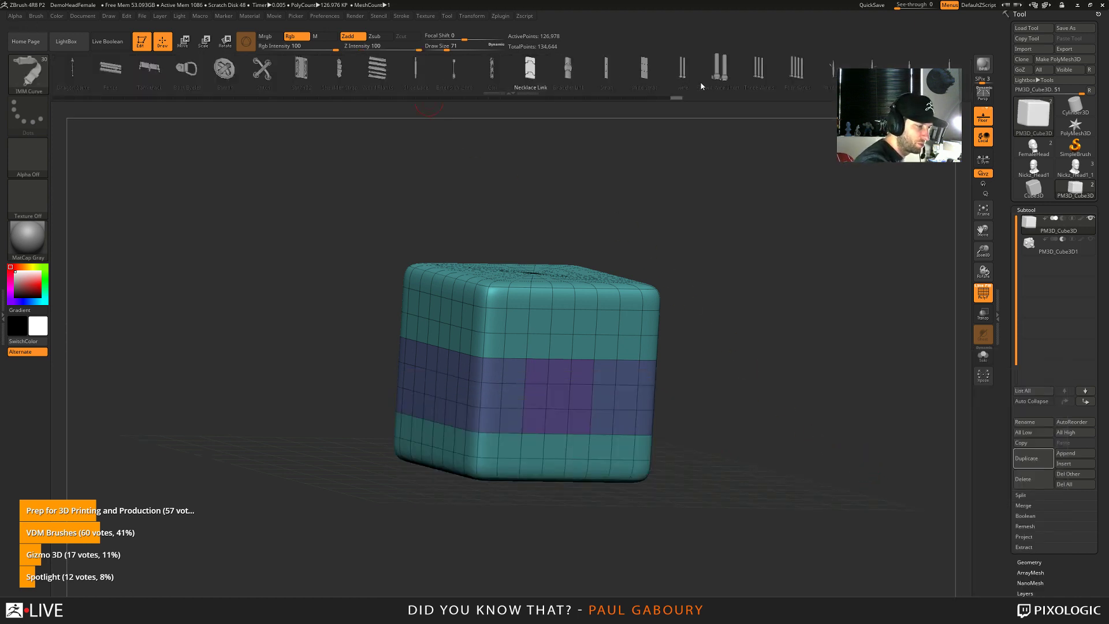
pyautogui.click(565, 67)
pyautogui.press('s')
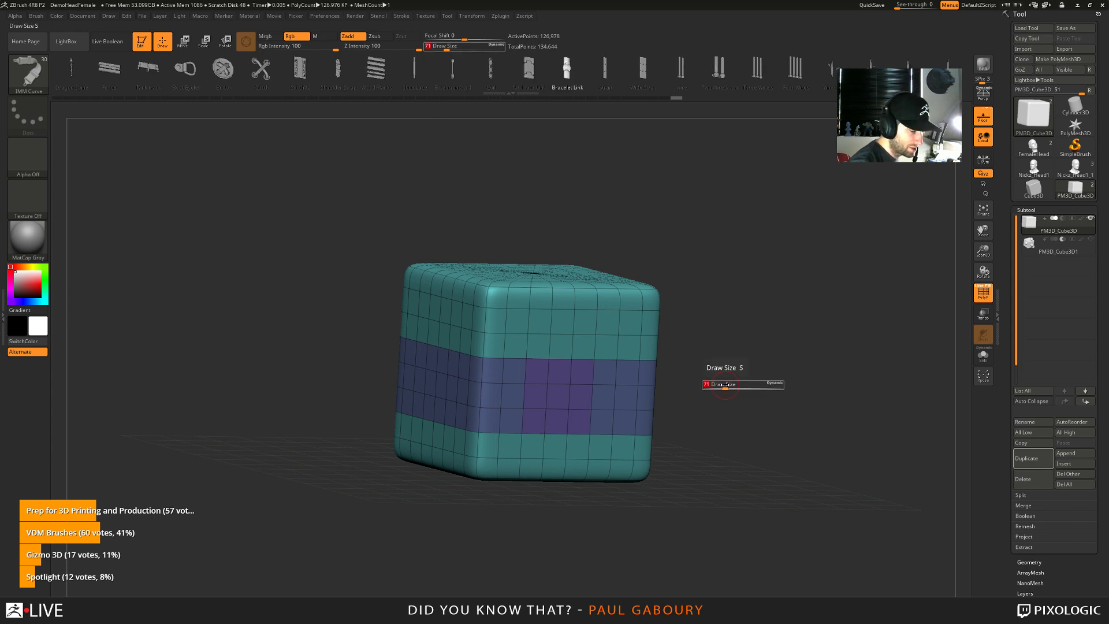
pyautogui.keyDown('ctrl'); pyautogui.moveTo(706, 378); pyautogui.dragTo(650, 393, button='right'); pyautogui.keyUp('ctrl')
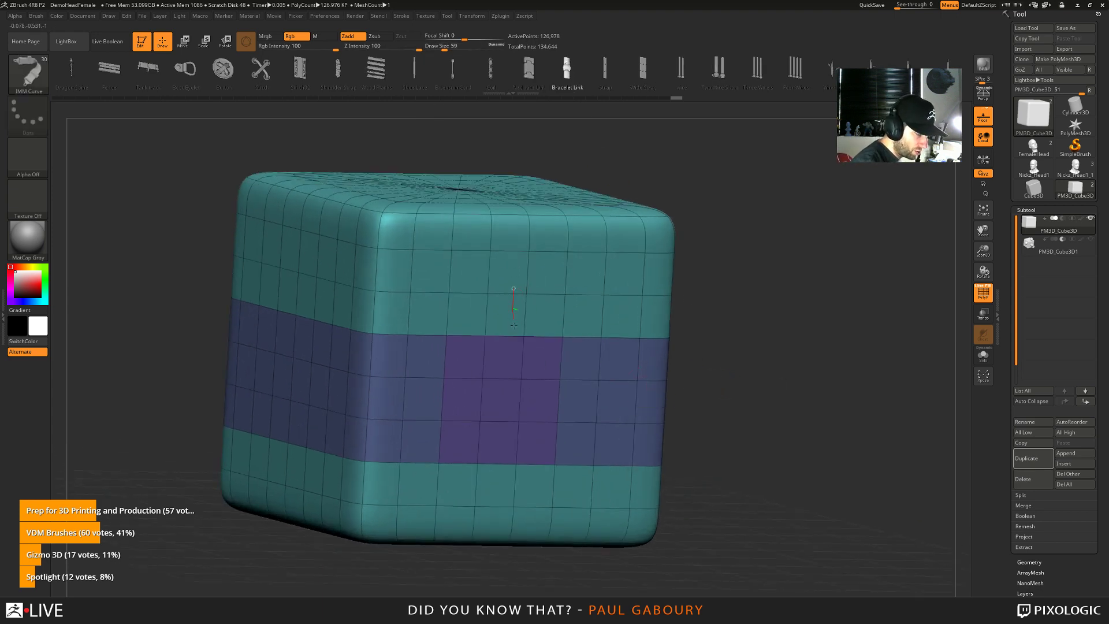
pyautogui.moveTo(514, 351); pyautogui.dragTo(517, 358)
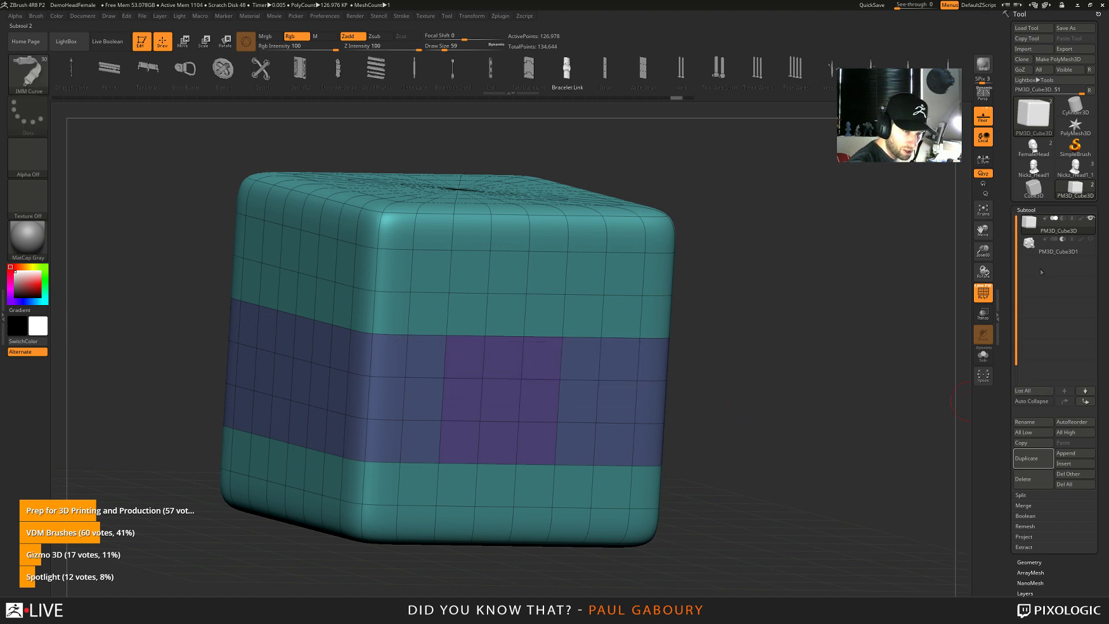
# Delete the cube's lower subdivision levels
pyautogui.click(1030, 562)
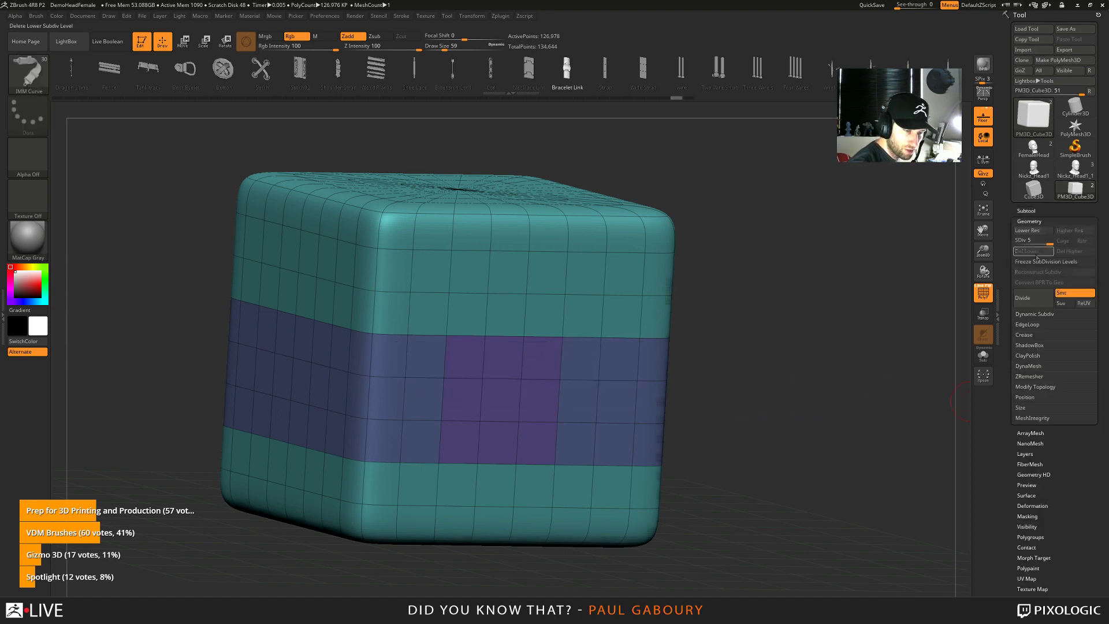
pyautogui.click(1021, 254)
# Try drawing short Bracelet Link curves on the cube's side and undo them
pyautogui.moveTo(519, 357); pyautogui.dragTo(530, 387)
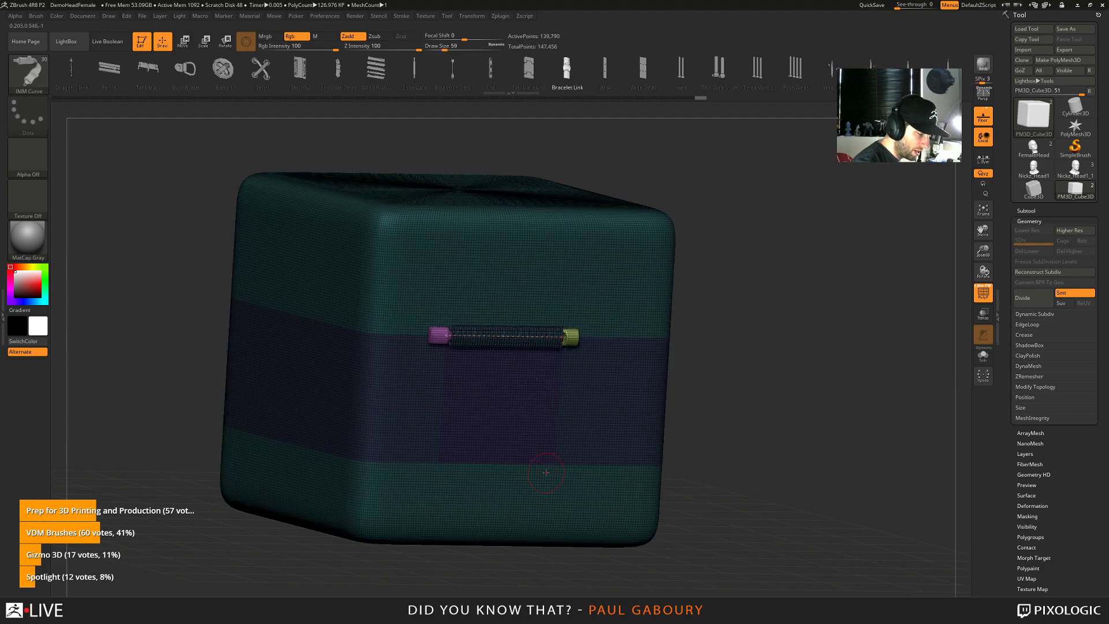
pyautogui.keyDown('ctrl'); pyautogui.moveTo(449, 343); pyautogui.dragTo(708, 367, button='right'); pyautogui.keyUp('ctrl')
pyautogui.keyDown('ctrl'); pyautogui.moveTo(751, 439); pyautogui.dragTo(672, 424, button='right'); pyautogui.keyUp('ctrl')
pyautogui.hotkey('ctrl', 'z')
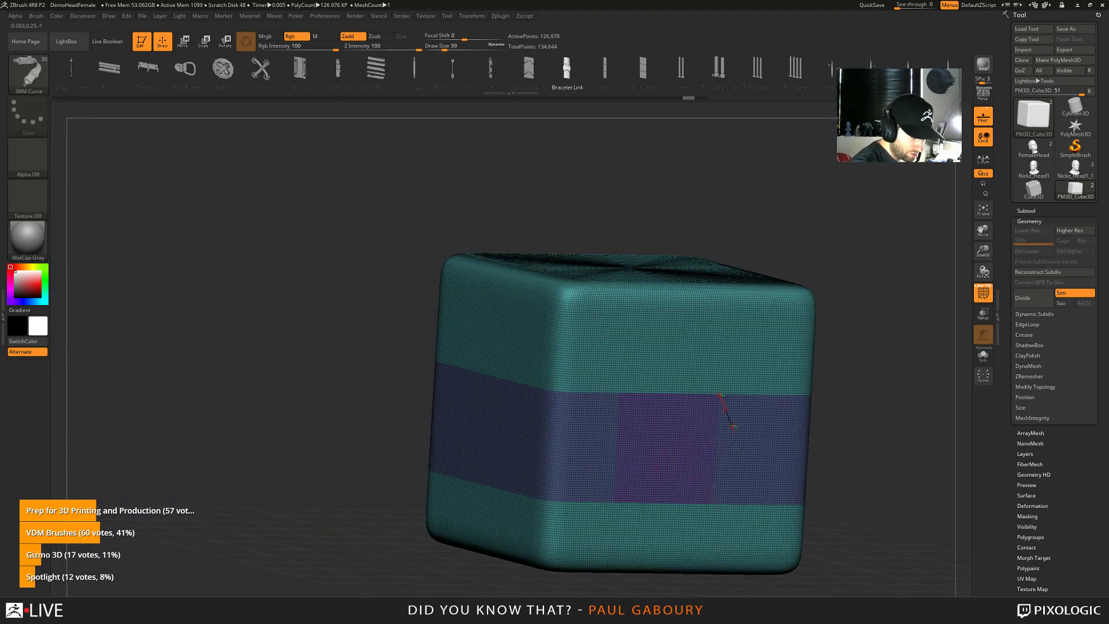
pyautogui.moveTo(735, 447); pyautogui.dragTo(736, 479)
pyautogui.hotkey('ctrl', 'z')
# Isolate the purple square polygroup and frame its border with curves
pyautogui.keyDown('alt'); pyautogui.moveTo(901, 449); pyautogui.dragTo(786, 398, button='right'); pyautogui.keyUp('alt')
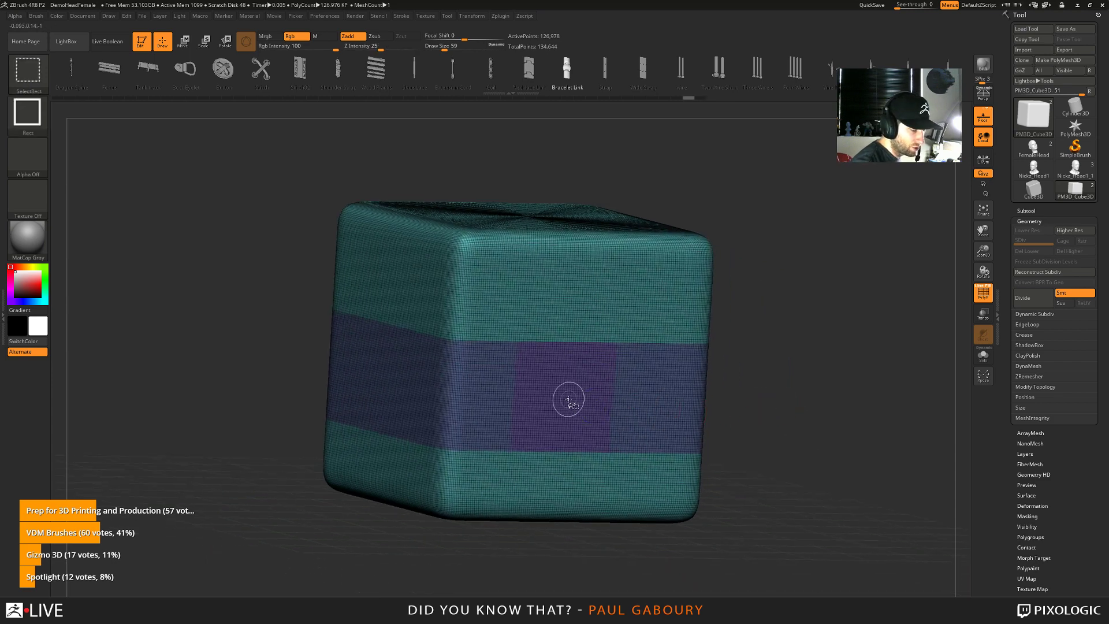
pyautogui.keyDown('ctrl'); pyautogui.keyDown('shift'); pyautogui.click(568, 399); pyautogui.keyUp('shift'); pyautogui.keyUp('ctrl')
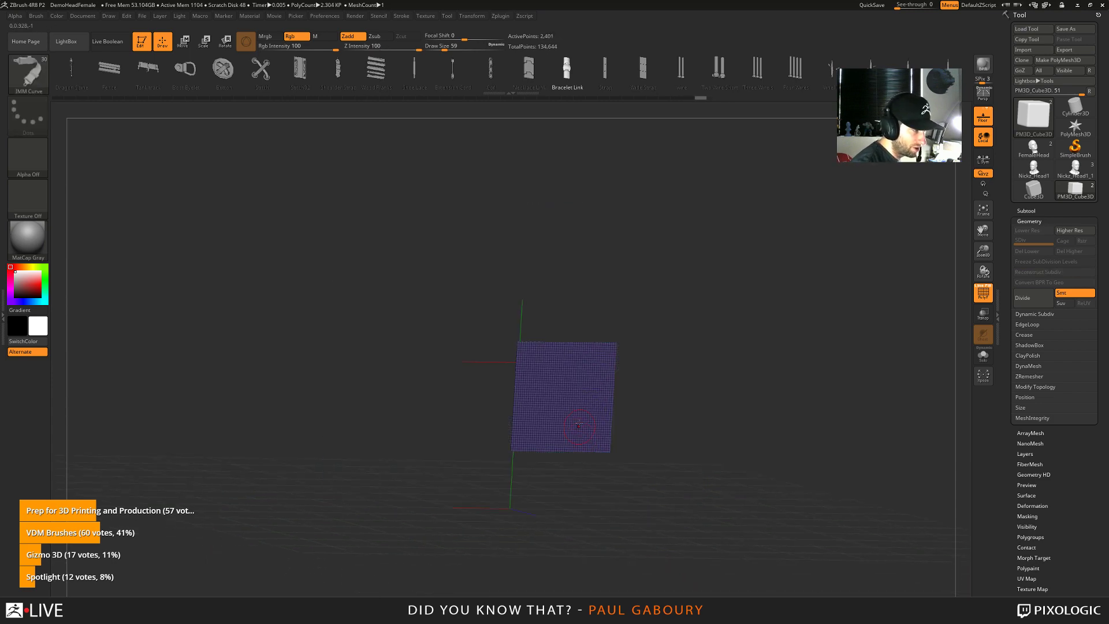
pyautogui.click(404, 17)
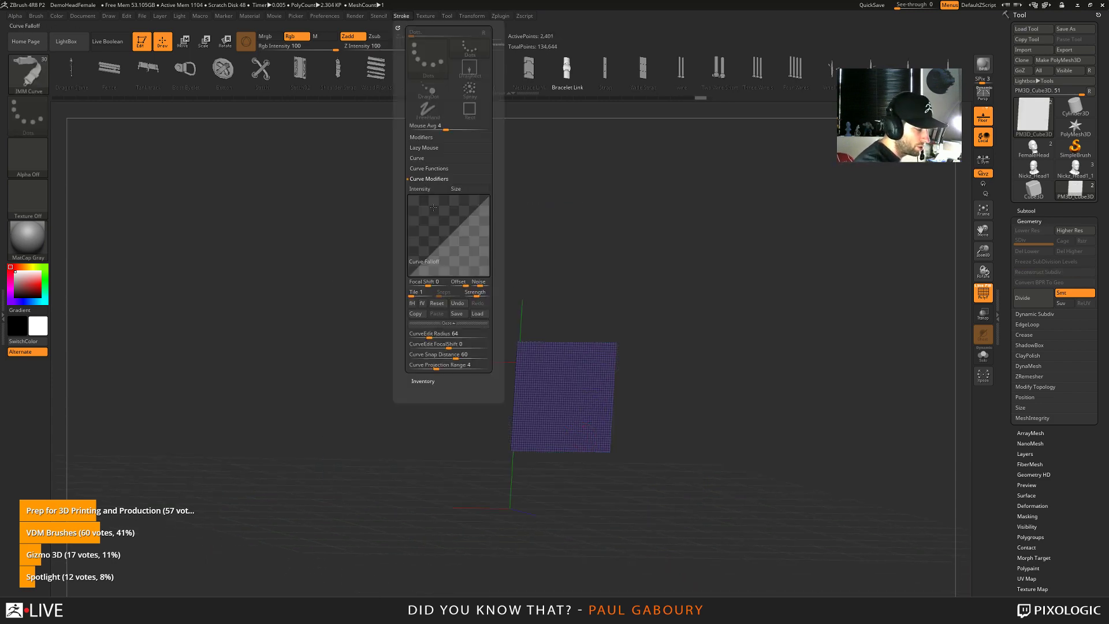
pyautogui.click(432, 169)
pyautogui.click(435, 227)
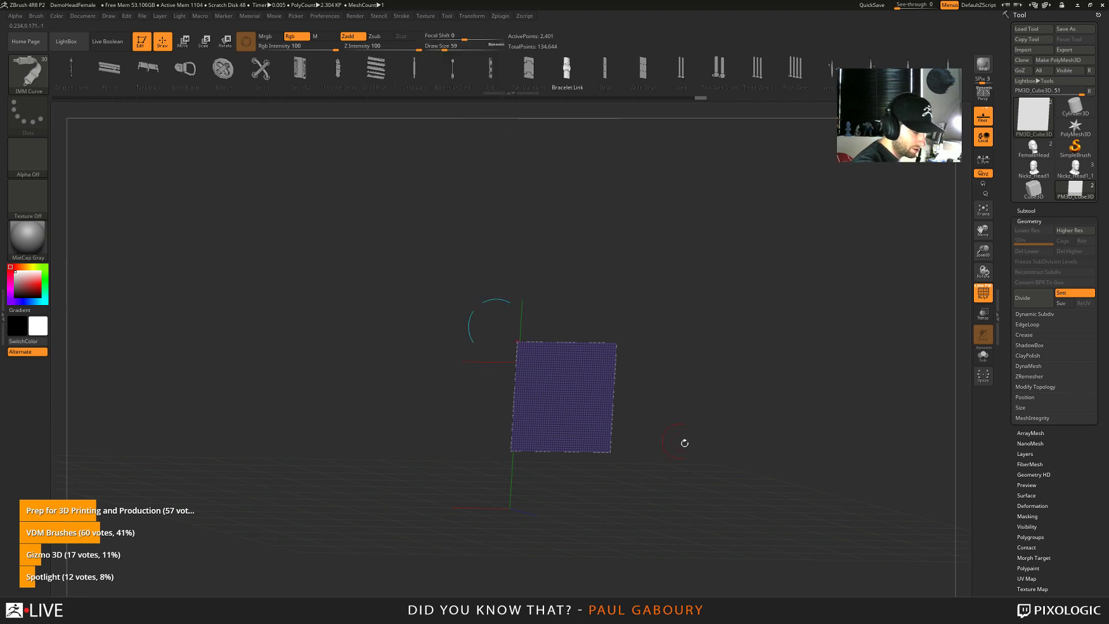
# Show the whole cube, apply the Bracelet Link insert along the framed square, and undo the insert
pyautogui.keyDown('ctrl'); pyautogui.keyDown('shift'); pyautogui.click(716, 473); pyautogui.keyUp('shift'); pyautogui.keyUp('ctrl')
pyautogui.keyDown('ctrl'); pyautogui.moveTo(713, 470); pyautogui.dragTo(716, 529, button='right'); pyautogui.keyUp('ctrl')
pyautogui.click(613, 408)
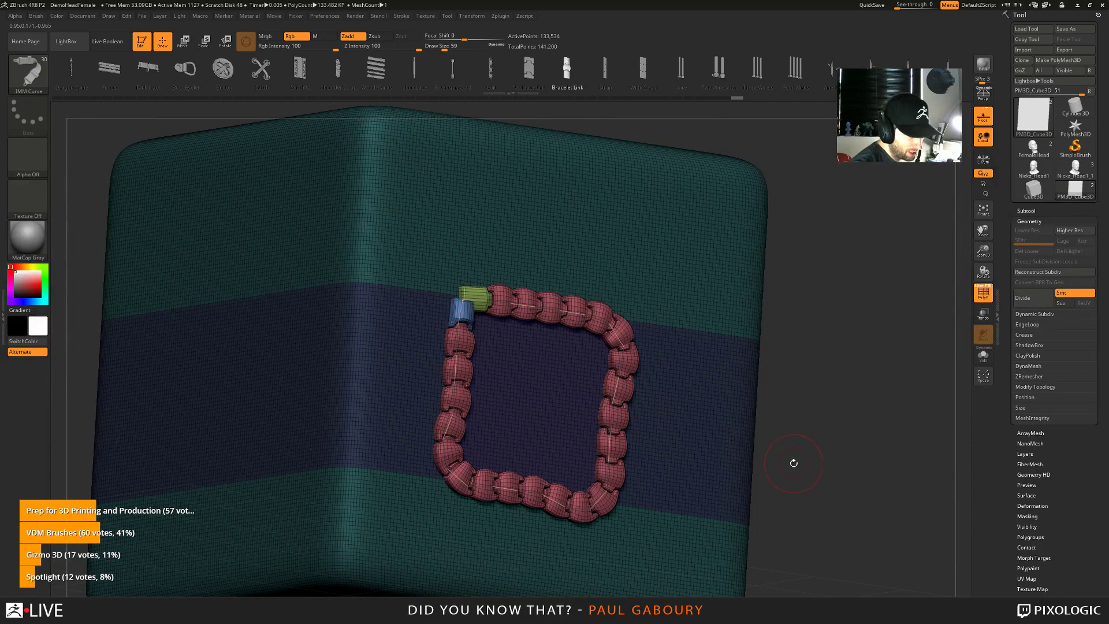
pyautogui.press('ctrl')
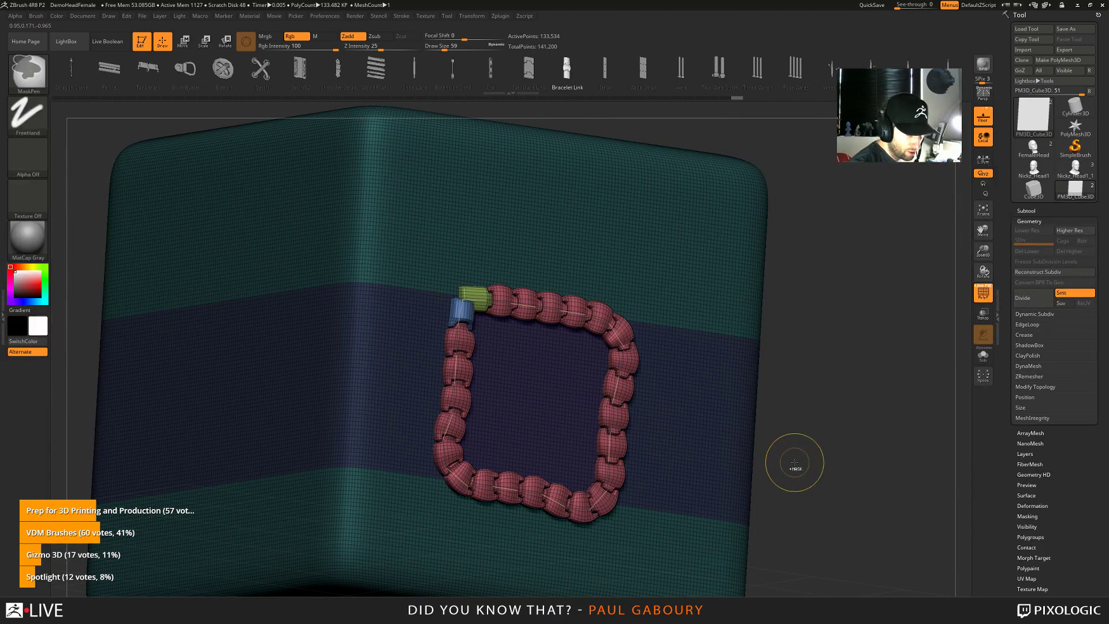
pyautogui.hotkey('ctrl', 'z')
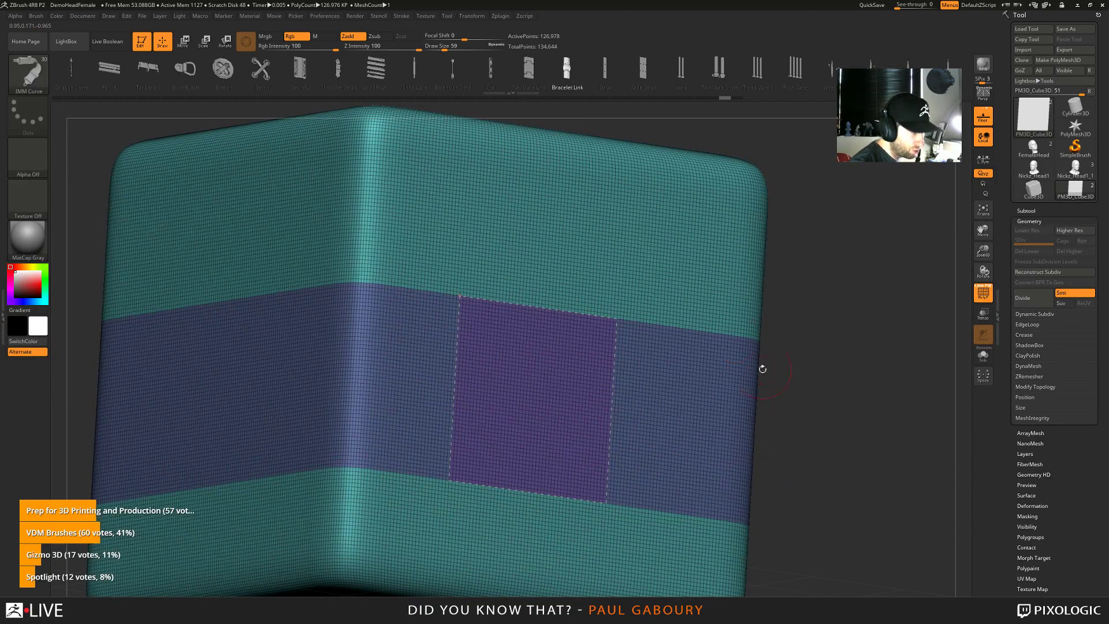
# Frame the whole cube by Polygroups only and apply the Bracelet Link insert along the curves at draw size 64
pyautogui.click(402, 17)
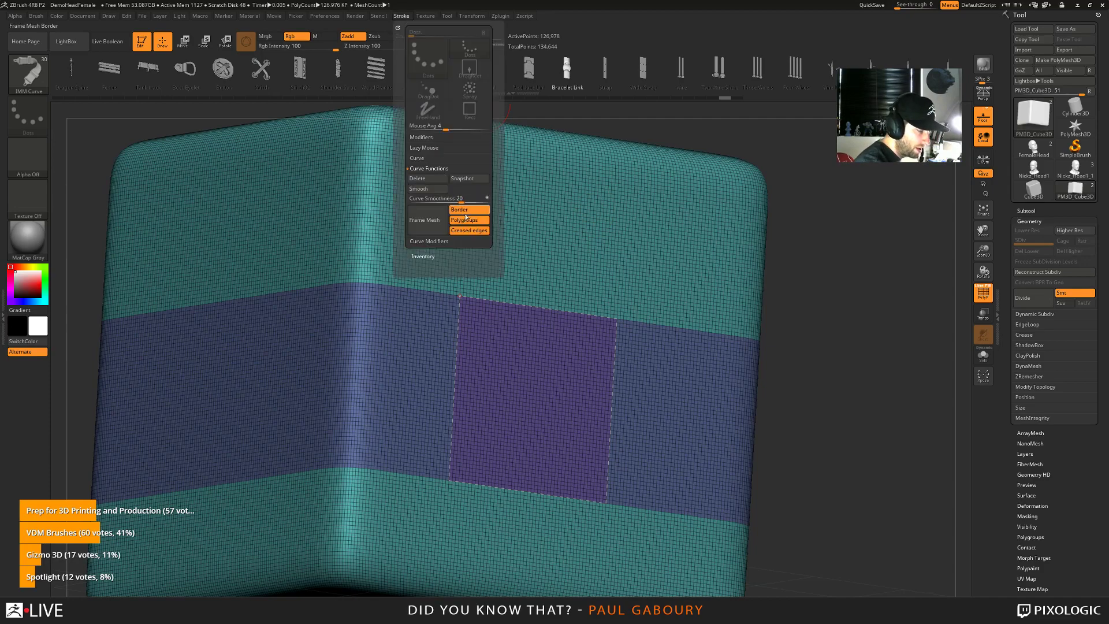
pyautogui.click(438, 218)
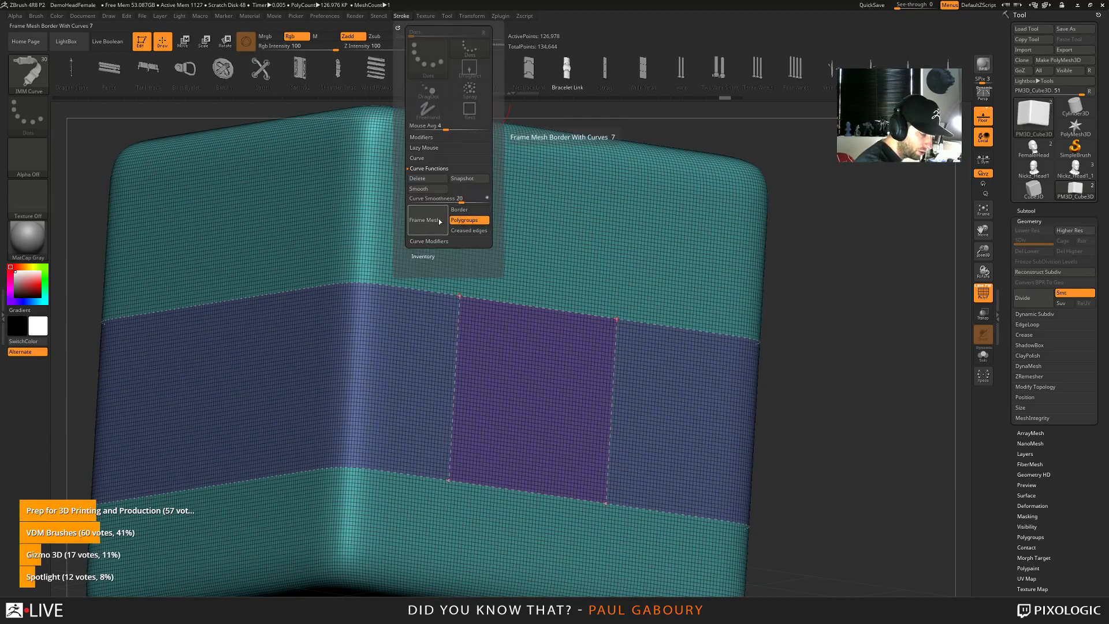
pyautogui.moveTo(820, 505)
pyautogui.keyDown('ctrl'); pyautogui.mouseDown(button='right')
pyautogui.moveTo(731, 505)
pyautogui.moveTo(732, 433)
pyautogui.moveTo(734, 539)
pyautogui.moveTo(716, 474)
pyautogui.moveTo(673, 408)
pyautogui.moveTo(769, 416)
pyautogui.mouseUp(button='right'); pyautogui.keyUp('ctrl')
pyautogui.press('s')
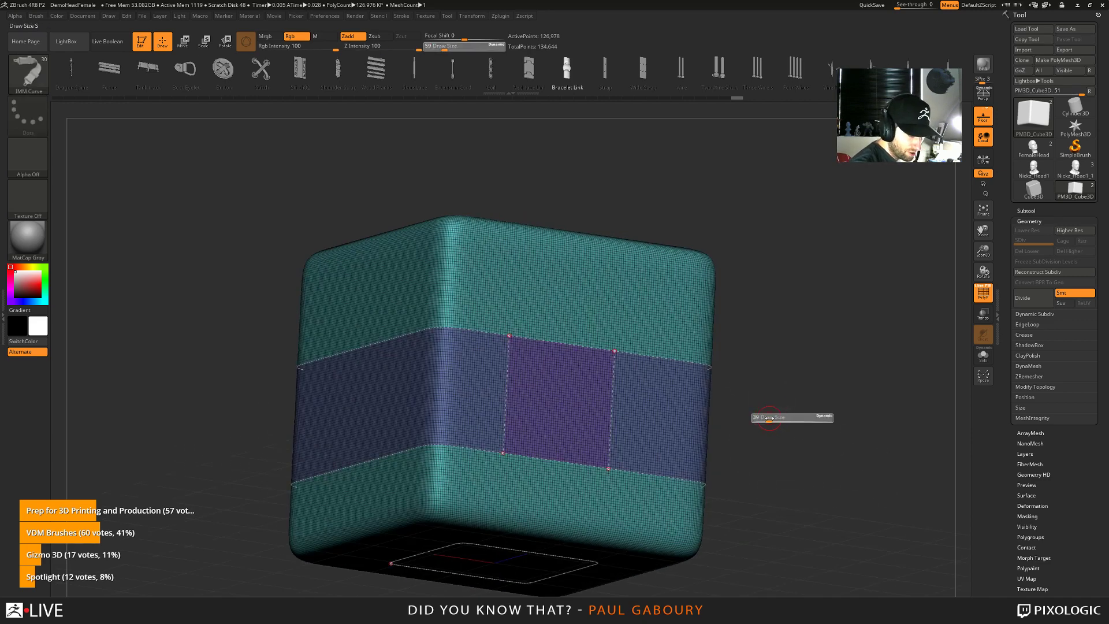
pyautogui.moveTo(768, 418); pyautogui.dragTo(773, 418)
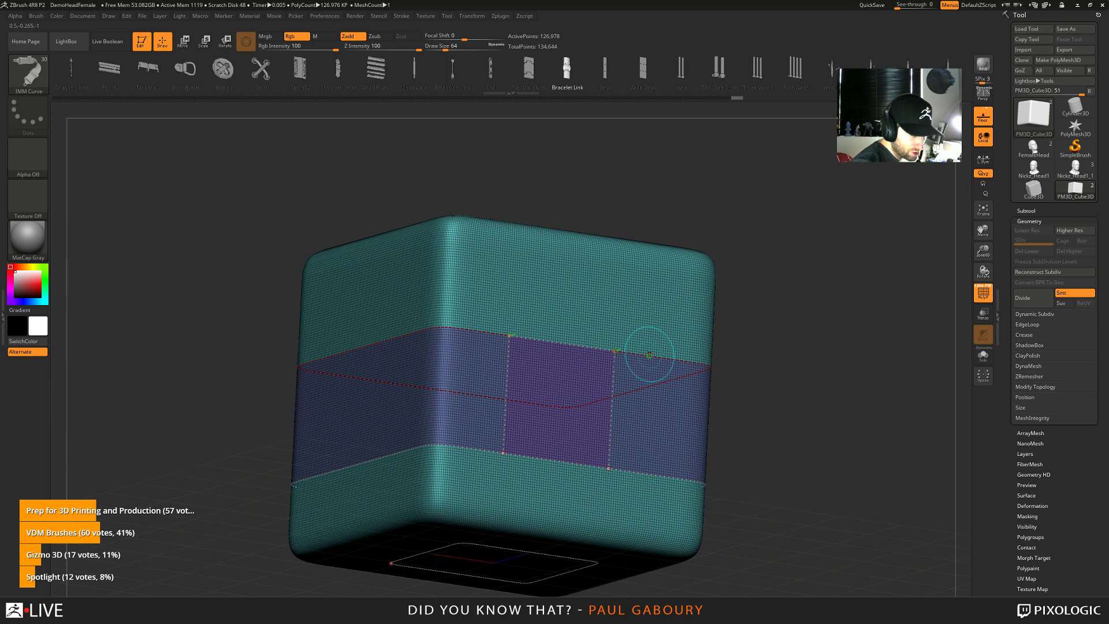
pyautogui.click(649, 355)
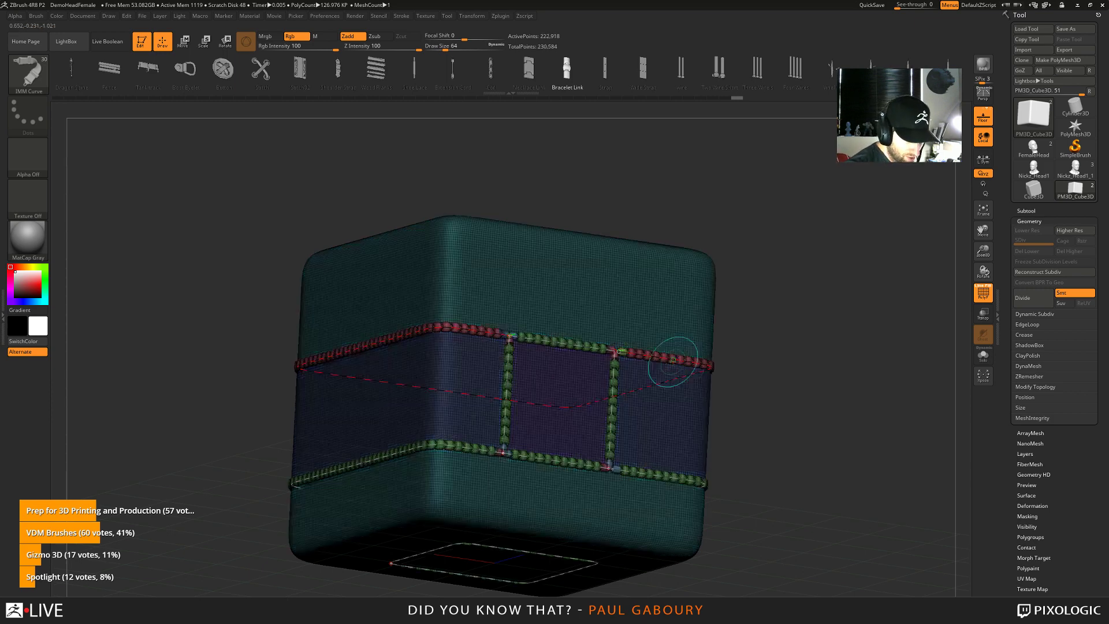
pyautogui.moveTo(839, 449)
pyautogui.mouseDown()
pyautogui.moveTo(832, 353)
pyautogui.moveTo(801, 324)
pyautogui.moveTo(836, 414)
pyautogui.mouseUp()
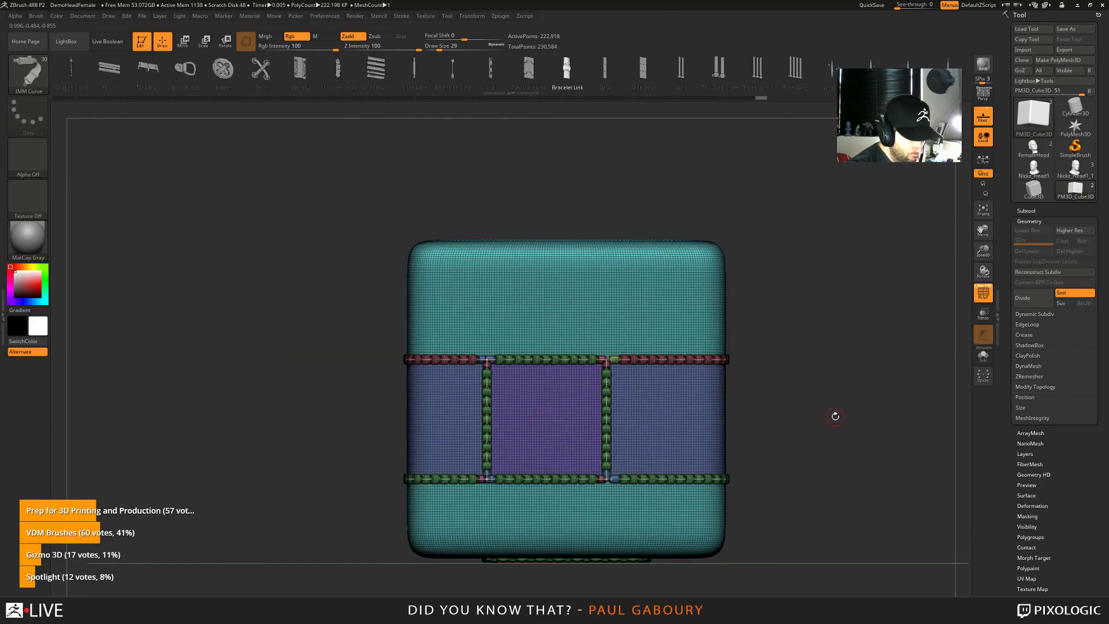
# Undo the Bracelet Link inserts and the curves framed along the cube's polygroups
pyautogui.hotkey('ctrl', 'z')
pyautogui.hotkey('ctrl', 'z')
pyautogui.hotkey('ctrl', 'z')
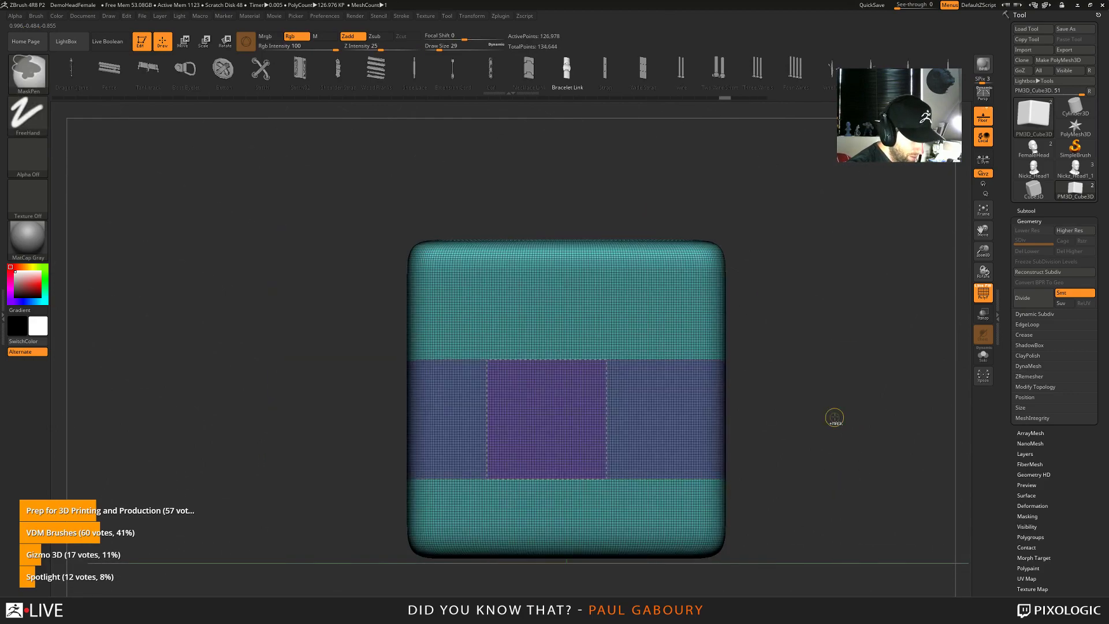
# Slice the cube with SliceCurve along a wavy line across its upper part and vertically through the middle of the top section
pyautogui.keyDown('ctrl'); pyautogui.keyDown('shift'); pyautogui.click(831, 410); pyautogui.keyUp('shift'); pyautogui.keyUp('ctrl')
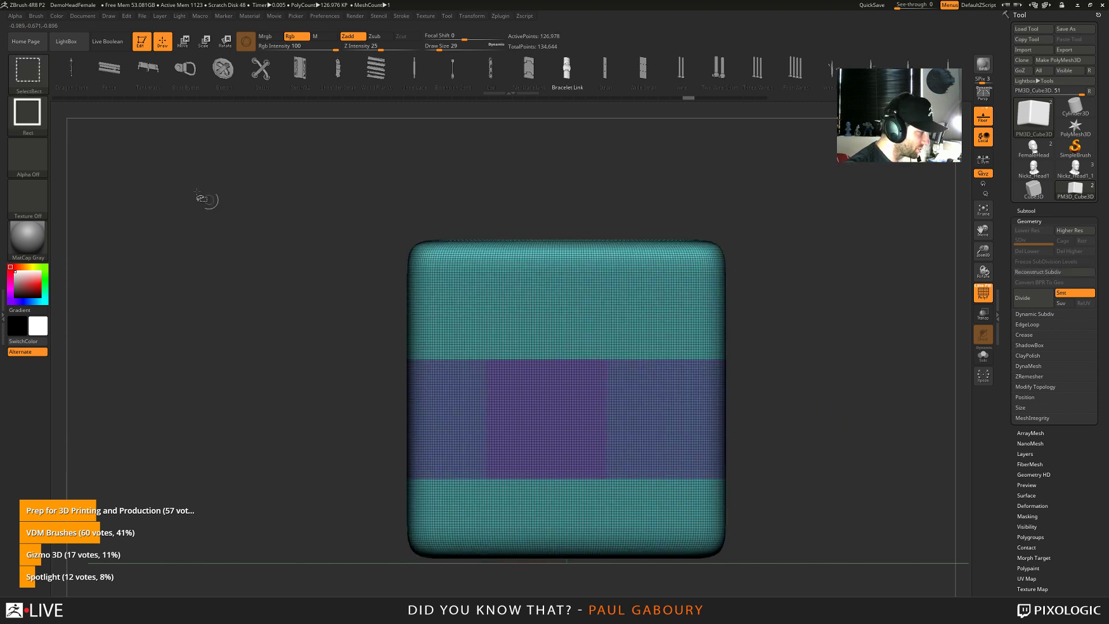
pyautogui.click(27, 72)
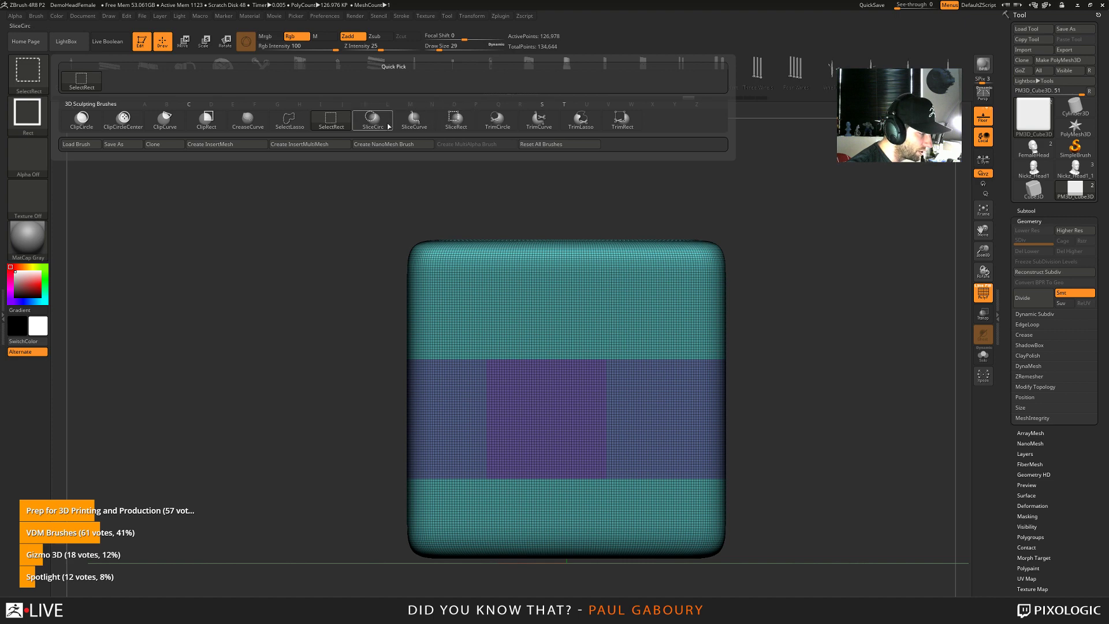
pyautogui.click(421, 122)
pyautogui.moveTo(300, 330)
pyautogui.mouseDown()
pyautogui.moveTo(525, 275)
pyautogui.moveTo(652, 315)
pyautogui.moveTo(955, 254)
pyautogui.mouseUp()
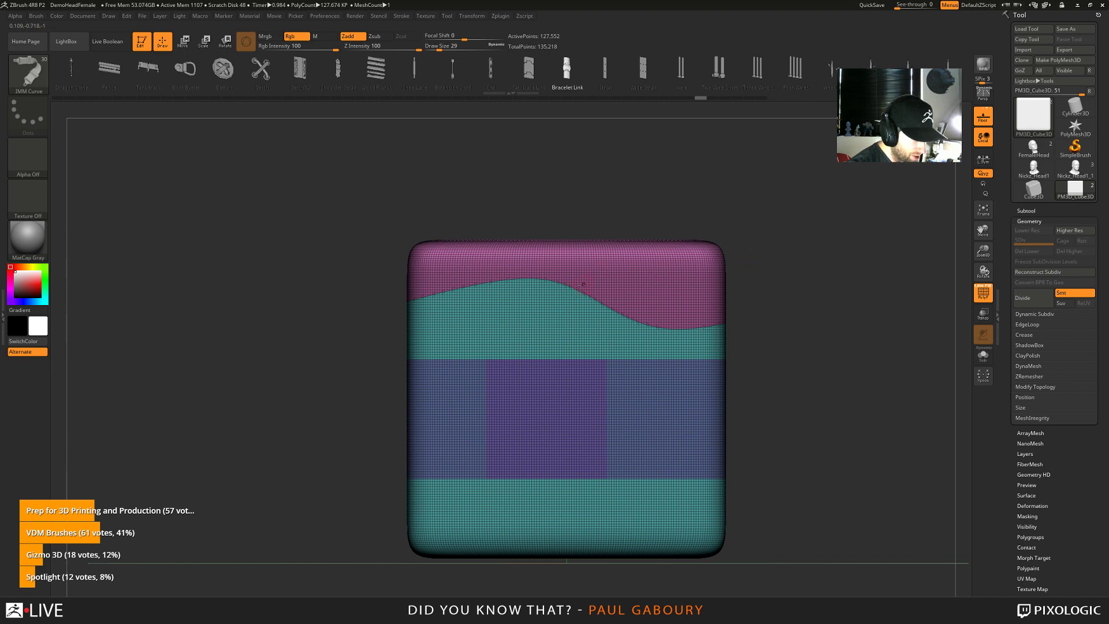
pyautogui.keyDown('ctrl'); pyautogui.keyDown('shift'); pyautogui.moveTo(560, 306); pyautogui.dragTo(559, 154); pyautogui.keyUp('shift'); pyautogui.keyUp('ctrl')
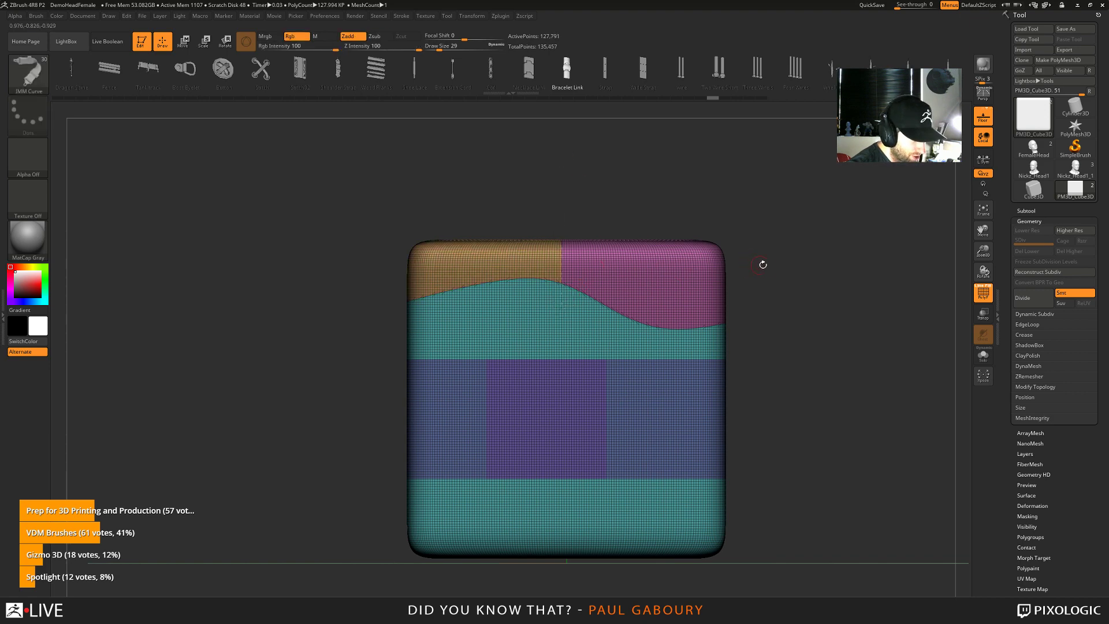
# Isolate the two sliced polygroups at the top of the cube
pyautogui.moveTo(763, 265)
pyautogui.mouseDown()
pyautogui.moveTo(716, 226)
pyautogui.moveTo(625, 194)
pyautogui.mouseUp()
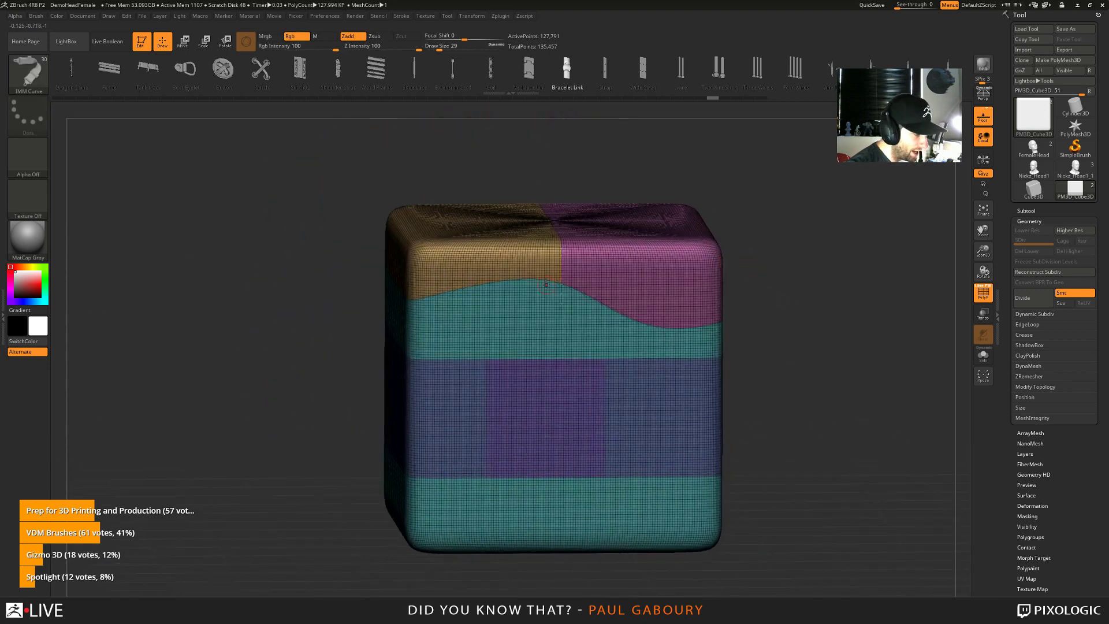
pyautogui.hotkey('ctrl', 'shift')
pyautogui.keyDown('ctrl'); pyautogui.keyDown('shift'); pyautogui.click(562, 256); pyautogui.keyUp('shift'); pyautogui.keyUp('ctrl')
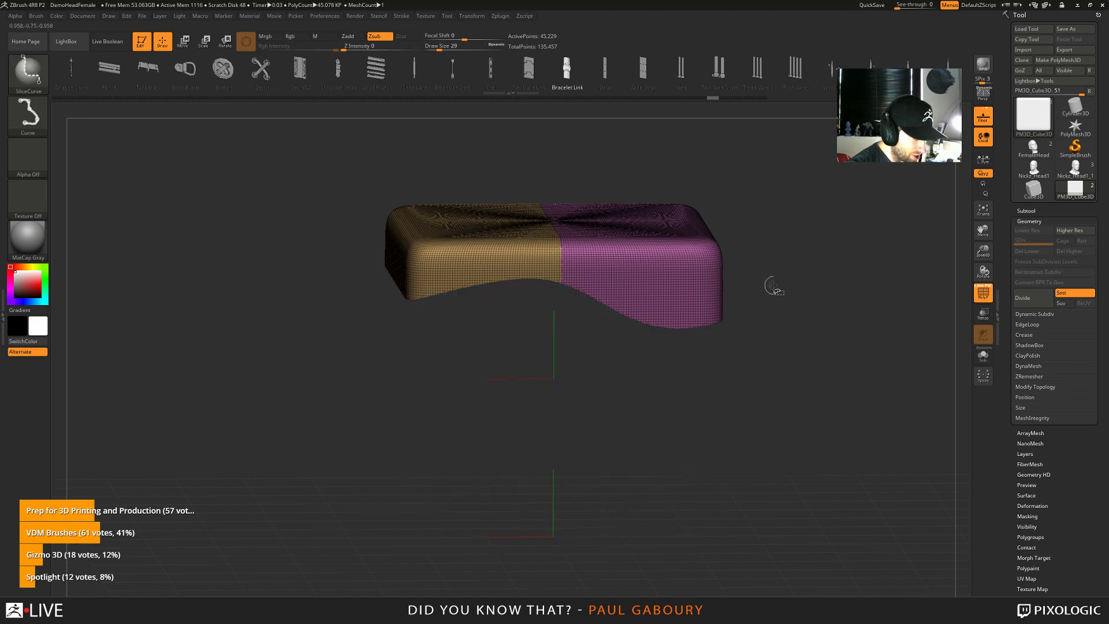
# Frame the isolated top sections with curves along their open border and the polygroup boundary between them
pyautogui.click(400, 16)
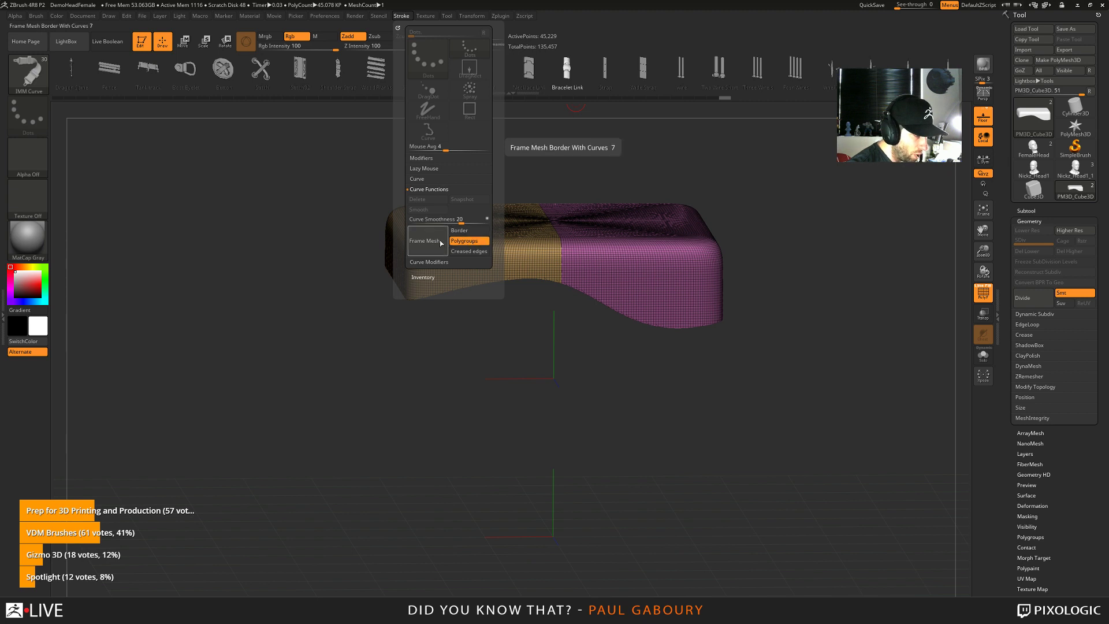
pyautogui.click(473, 234)
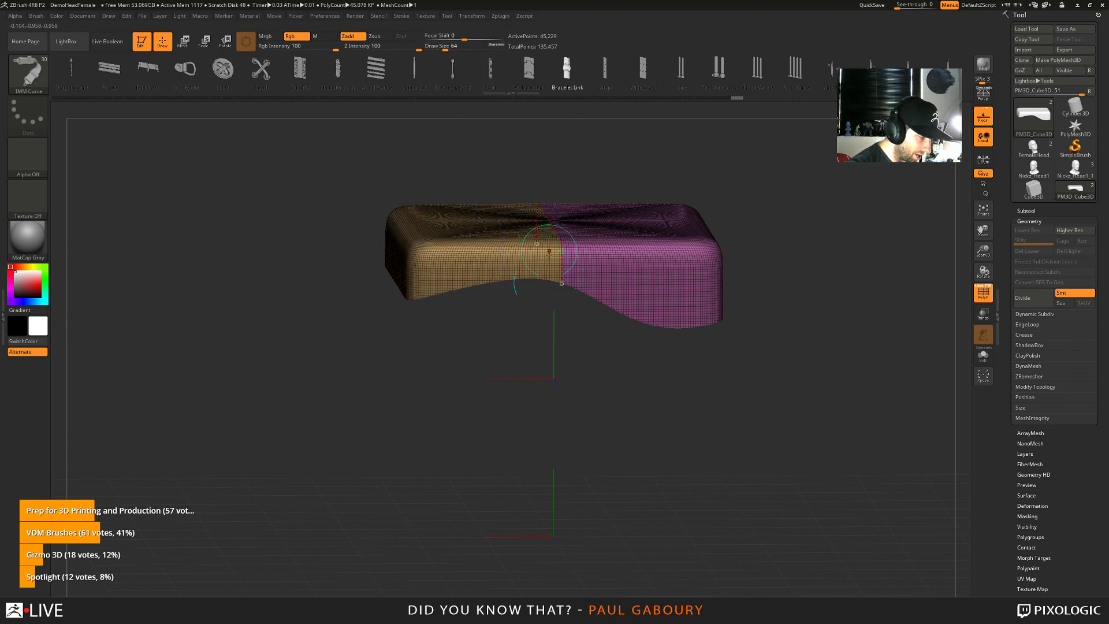
pyautogui.click(440, 48)
pyautogui.click(410, 17)
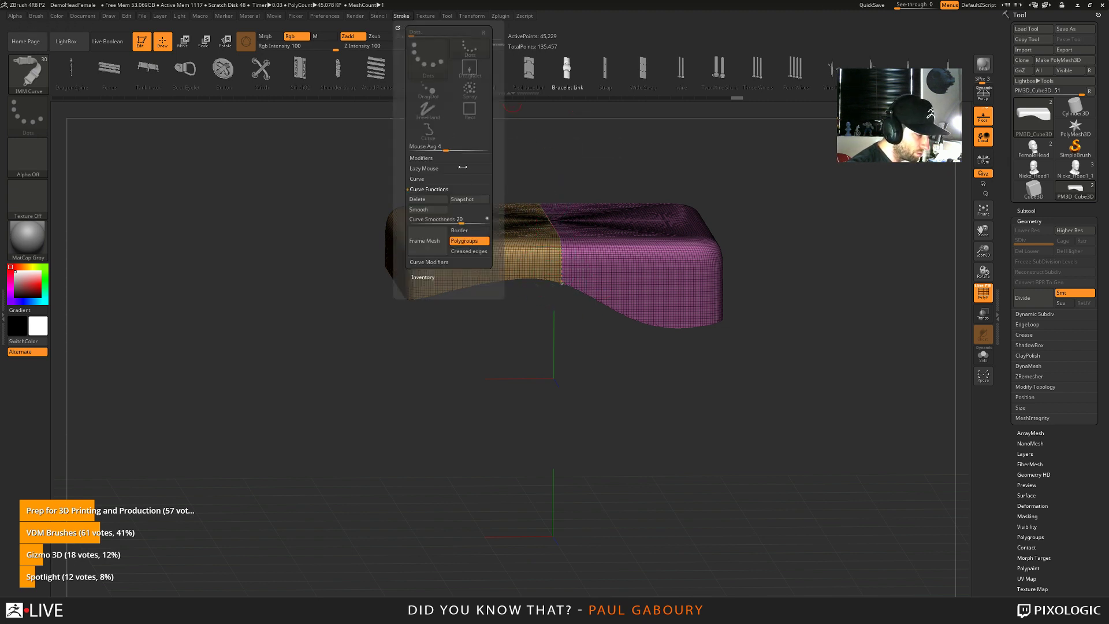
pyautogui.click(437, 242)
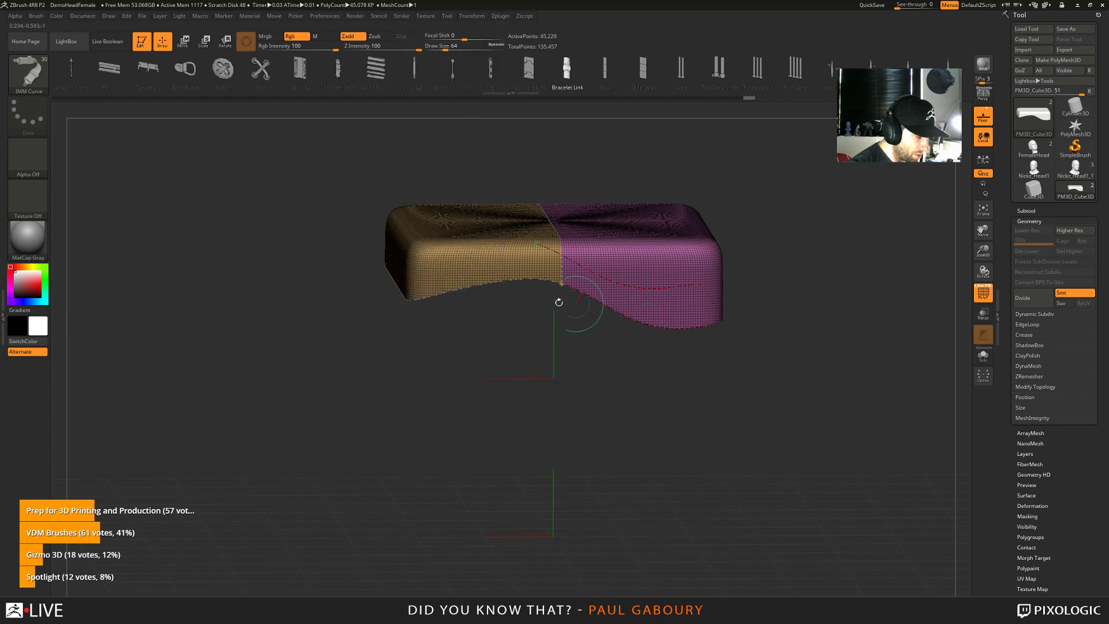
# Show the whole cube, apply the Bracelet Link insert along the framed curves at draw size 29, and turn off the polyframe
pyautogui.hotkey('ctrl', 'shift')
pyautogui.moveTo(817, 357); pyautogui.dragTo(784, 327)
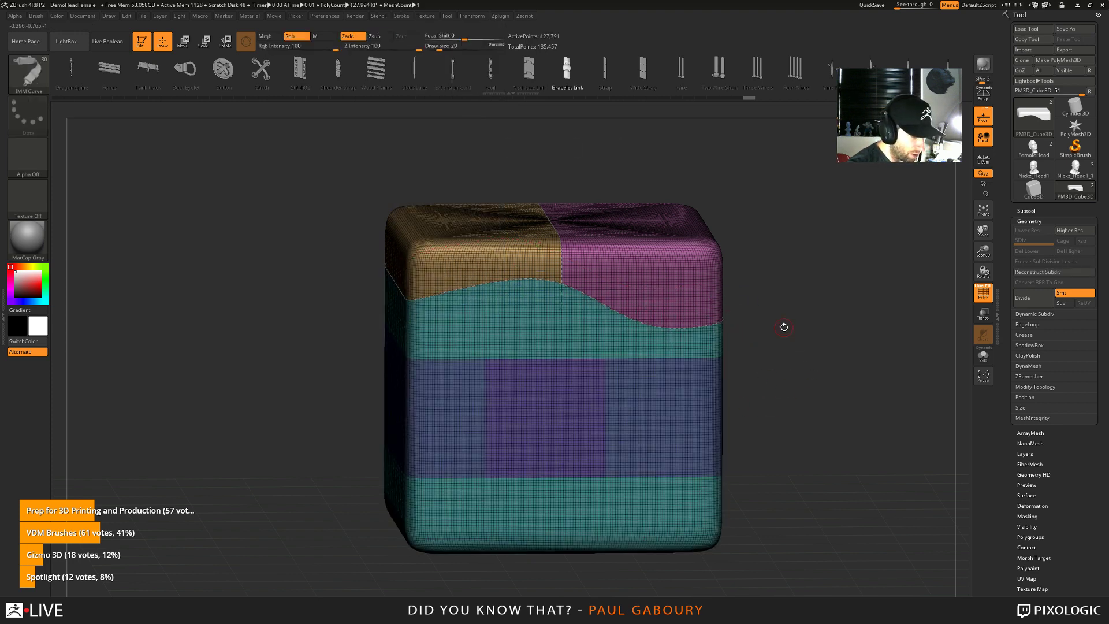
pyautogui.click(657, 319)
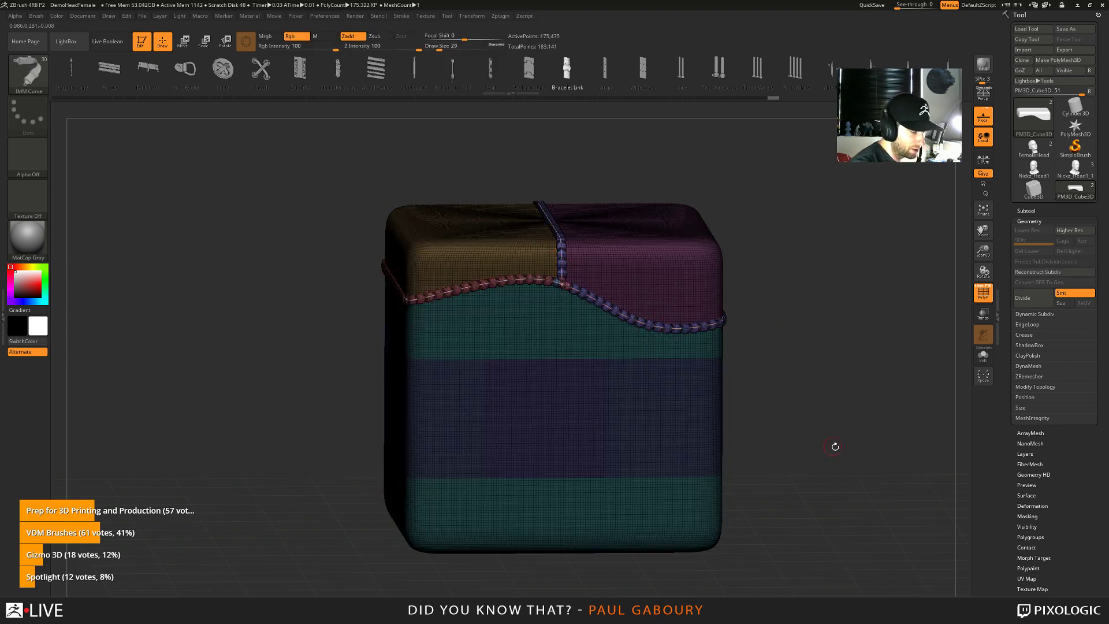
pyautogui.moveTo(835, 445)
pyautogui.mouseDown()
pyautogui.moveTo(809, 465)
pyautogui.moveTo(851, 454)
pyautogui.moveTo(837, 438)
pyautogui.moveTo(807, 451)
pyautogui.moveTo(827, 436)
pyautogui.mouseUp()
pyautogui.hotkey('shift', 'f')
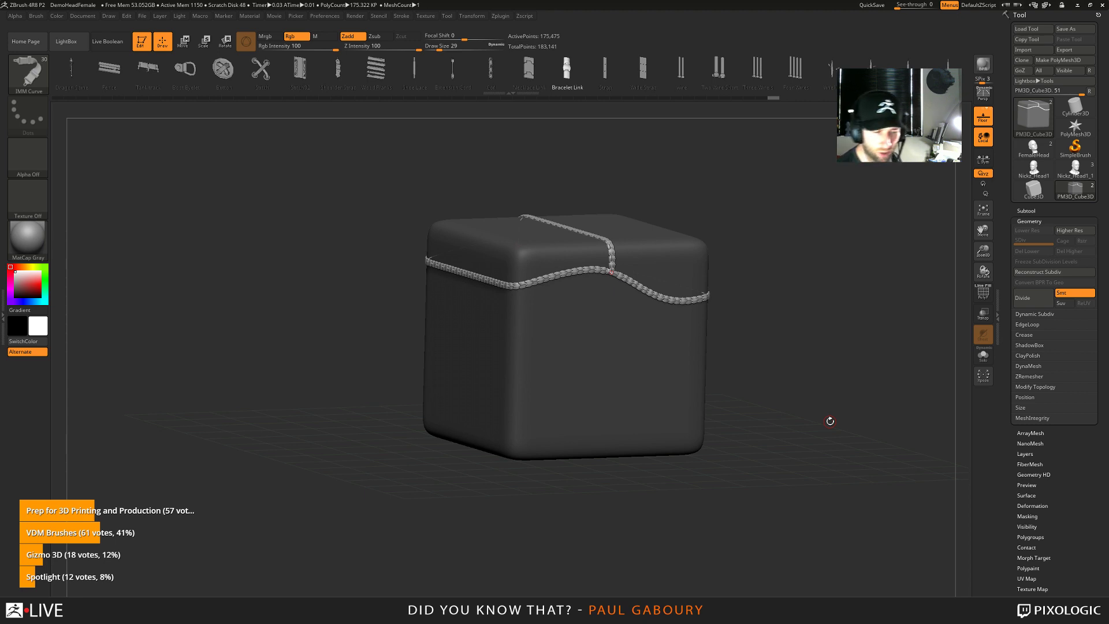
# Load the DemoSoldier.ZPR project from LightBox without saving the changes to the current project
pyautogui.click(1030, 221)
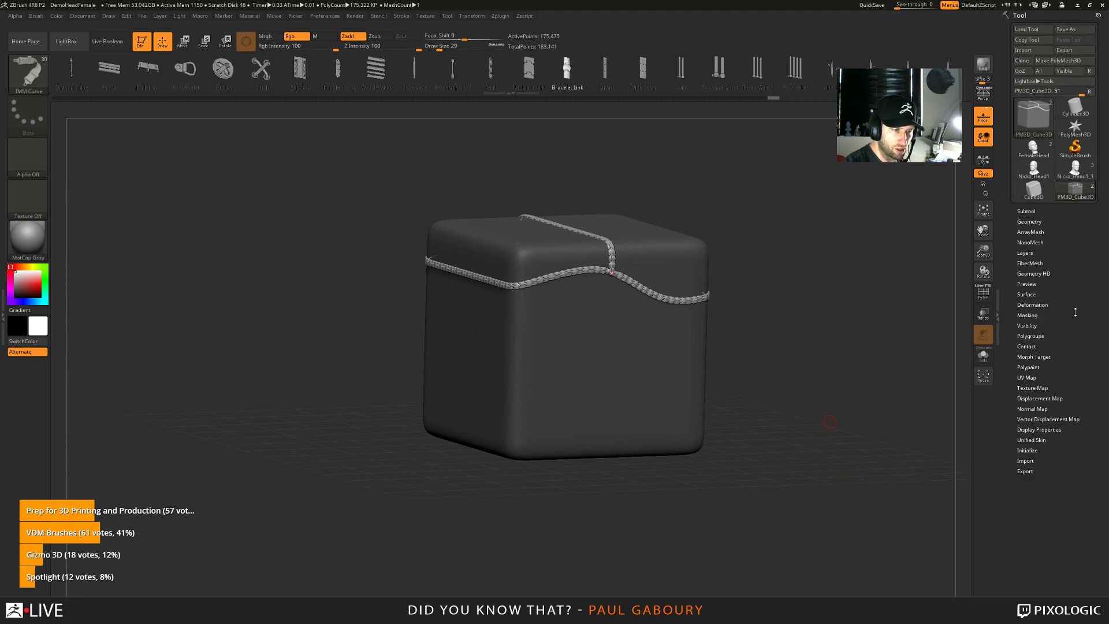
pyautogui.click(1090, 93)
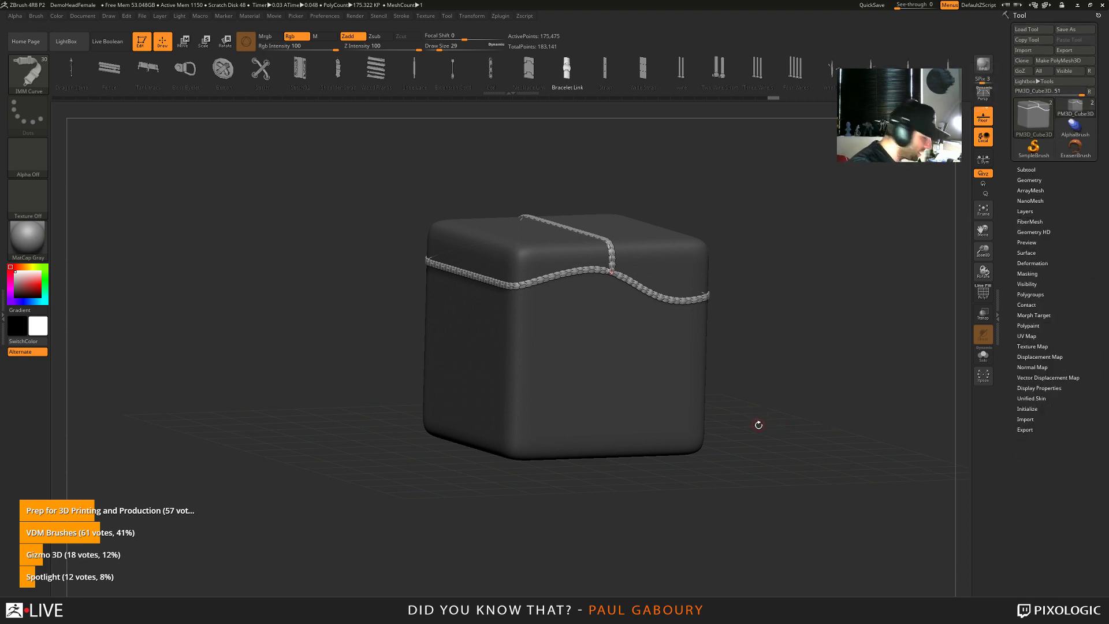
pyautogui.press(',')
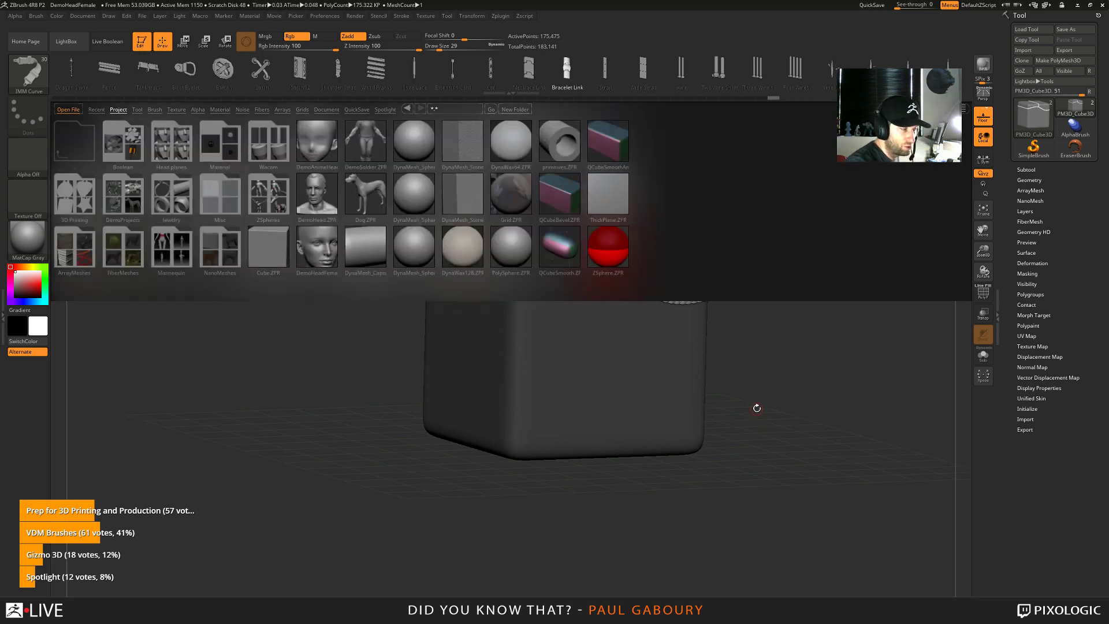
pyautogui.doubleClick(367, 140)
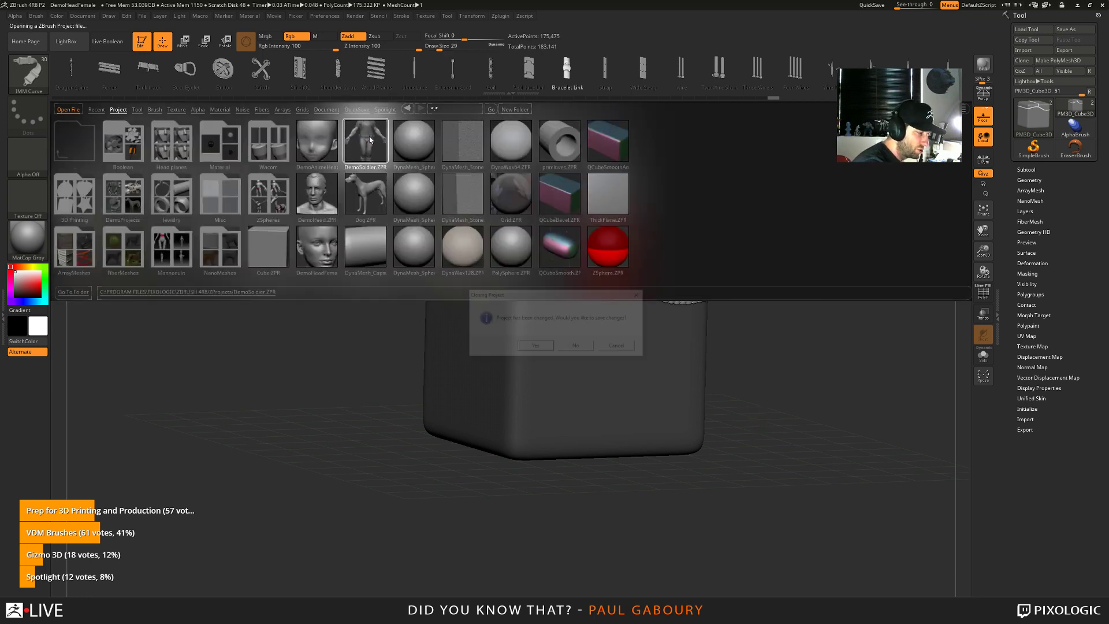
pyautogui.click(577, 347)
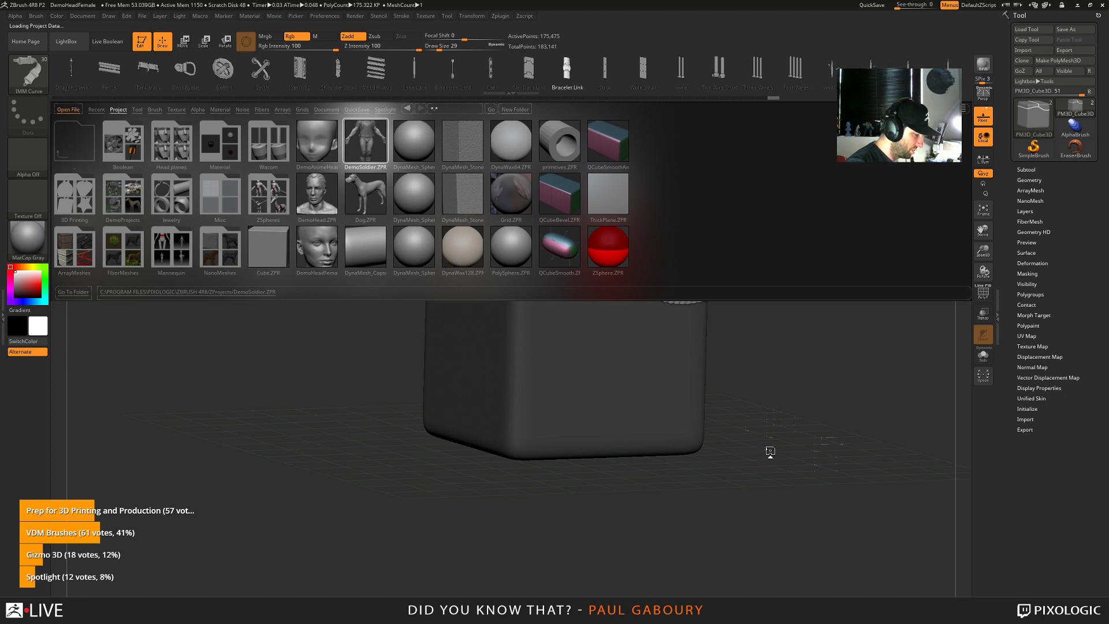
# Activate the Gizmo on the soldier and limit the multi-subtool selection to the body and wristbands, excluding the clothing and gear
pyautogui.hotkey('shift', 'p')
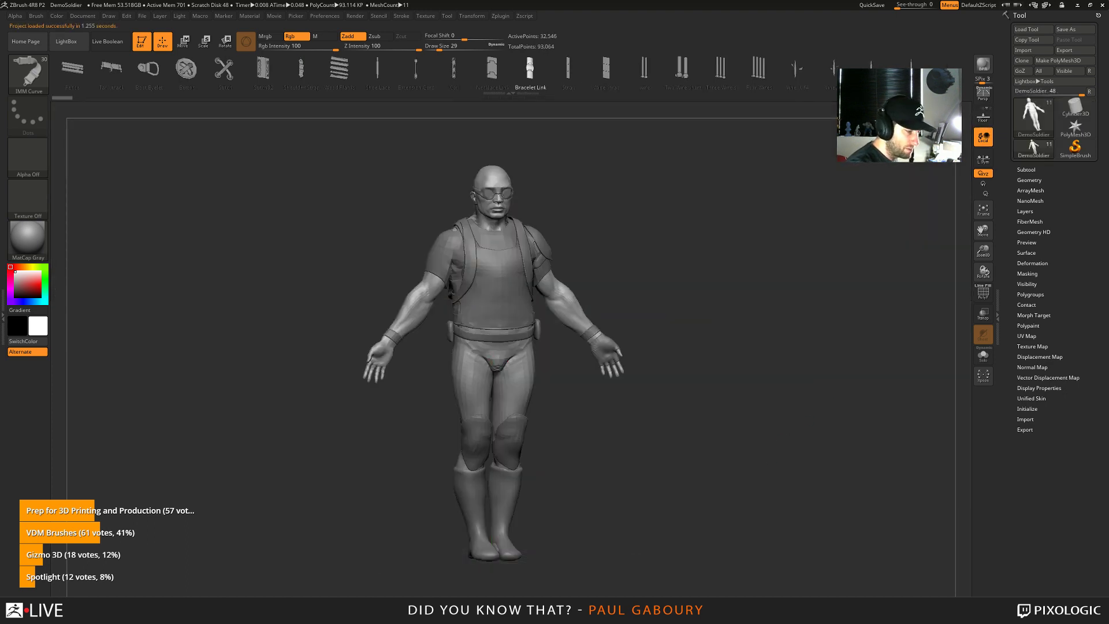
pyautogui.press('w')
pyautogui.keyDown('shift'); pyautogui.moveTo(706, 434); pyautogui.dragTo(702, 484); pyautogui.keyUp('shift')
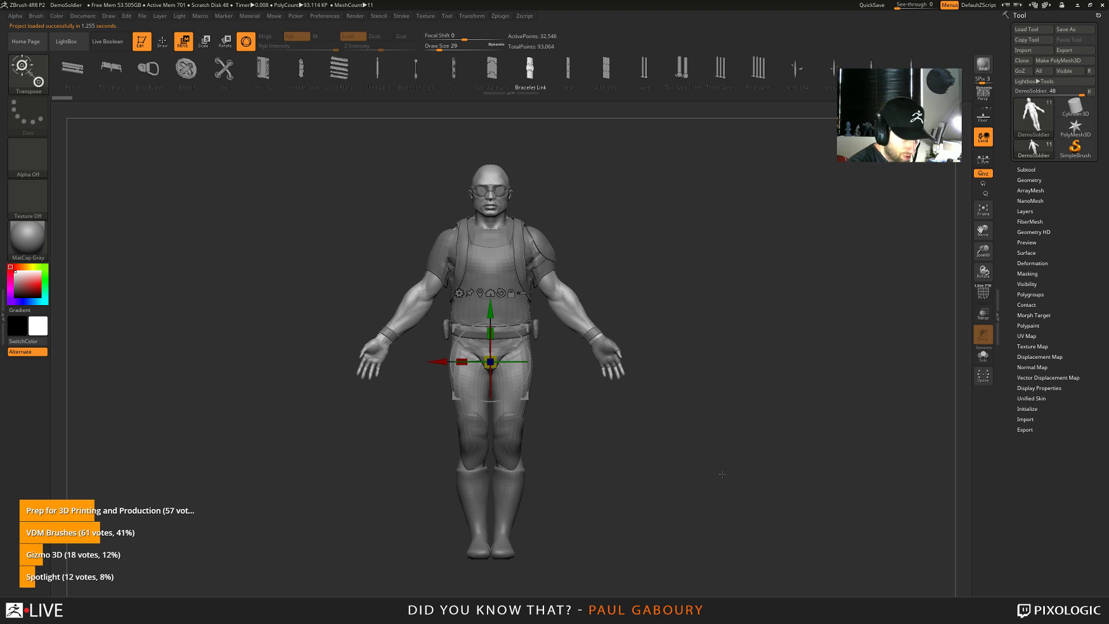
pyautogui.keyDown('alt'); pyautogui.moveTo(722, 474); pyautogui.dragTo(705, 495); pyautogui.keyUp('alt')
pyautogui.keyDown('ctrl'); pyautogui.moveTo(706, 468); pyautogui.dragTo(703, 520, button='right'); pyautogui.keyUp('ctrl')
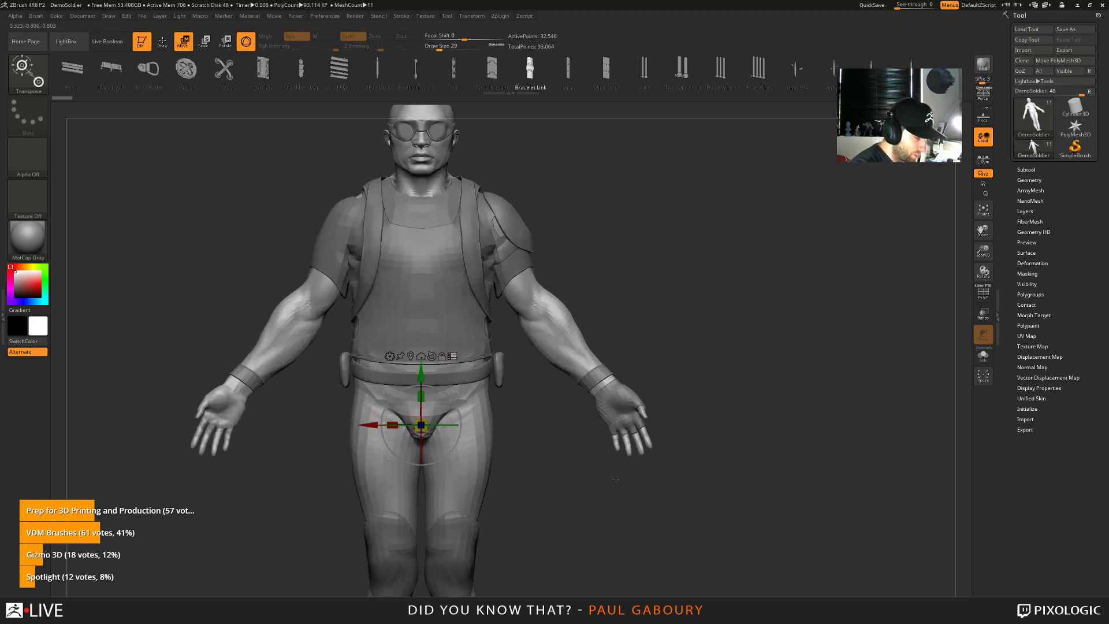
pyautogui.hotkey('ctrl', 'shift')
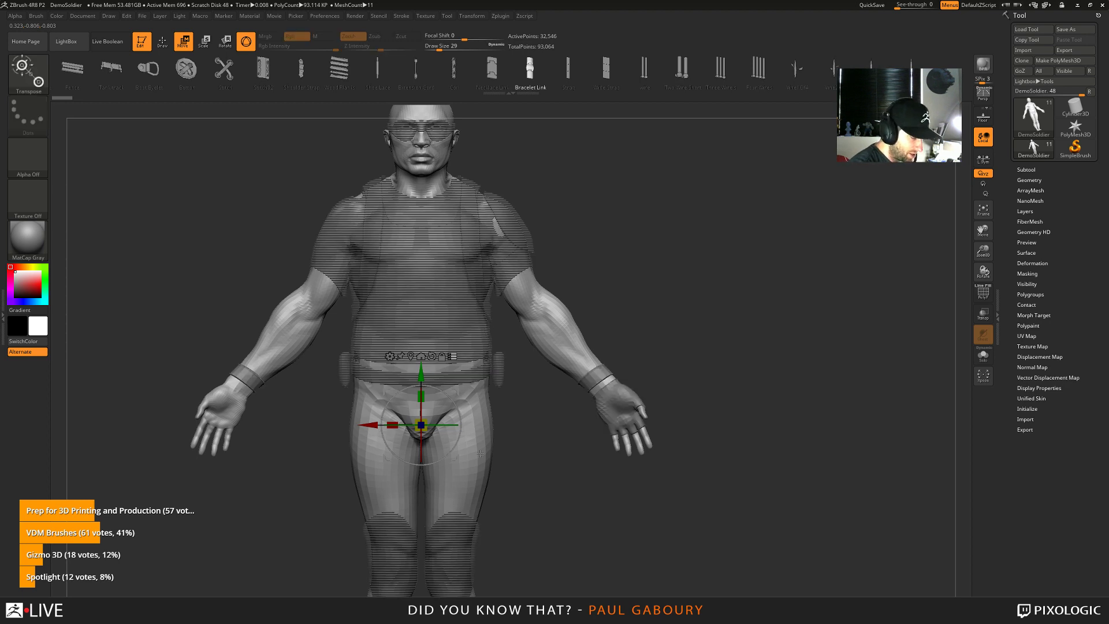
# Move the Gizmo to the left elbow, try rotating the selected body and wristbands together, and undo the rotation
pyautogui.keyDown('alt'); pyautogui.moveTo(368, 425); pyautogui.dragTo(487, 321); pyautogui.keyUp('alt')
pyautogui.keyDown('alt'); pyautogui.moveTo(542, 267); pyautogui.dragTo(542, 255); pyautogui.keyUp('alt')
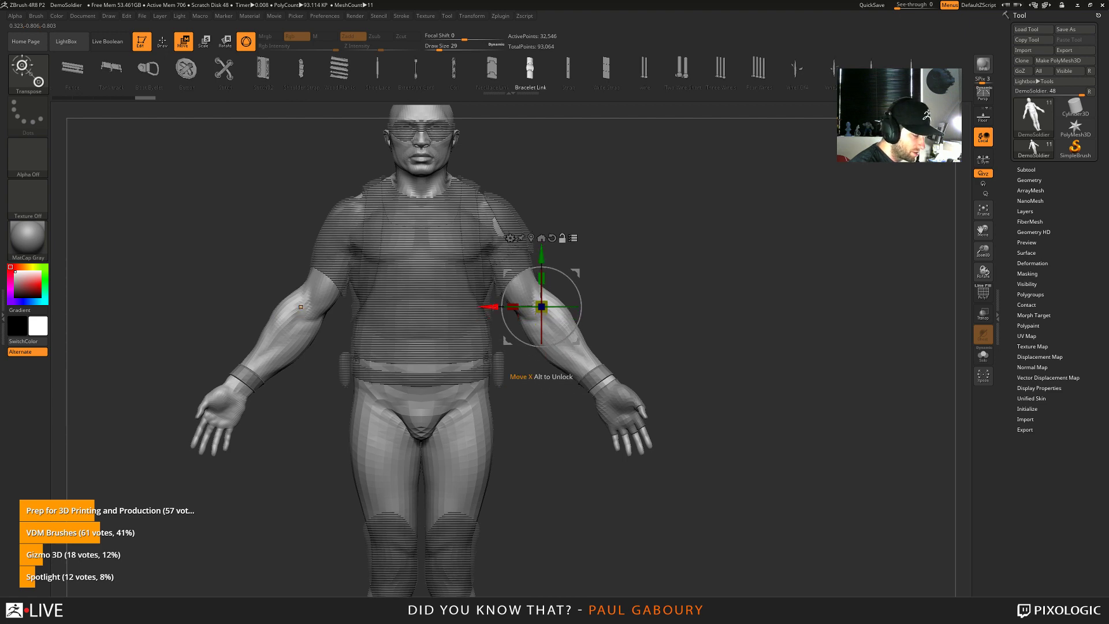
pyautogui.keyDown('alt'); pyautogui.moveTo(492, 308); pyautogui.dragTo(481, 307); pyautogui.keyUp('alt')
pyautogui.moveTo(570, 305)
pyautogui.mouseDown()
pyautogui.moveTo(569, 290)
pyautogui.moveTo(569, 322)
pyautogui.moveTo(575, 296)
pyautogui.mouseUp()
pyautogui.hotkey('ctrl', 'z')
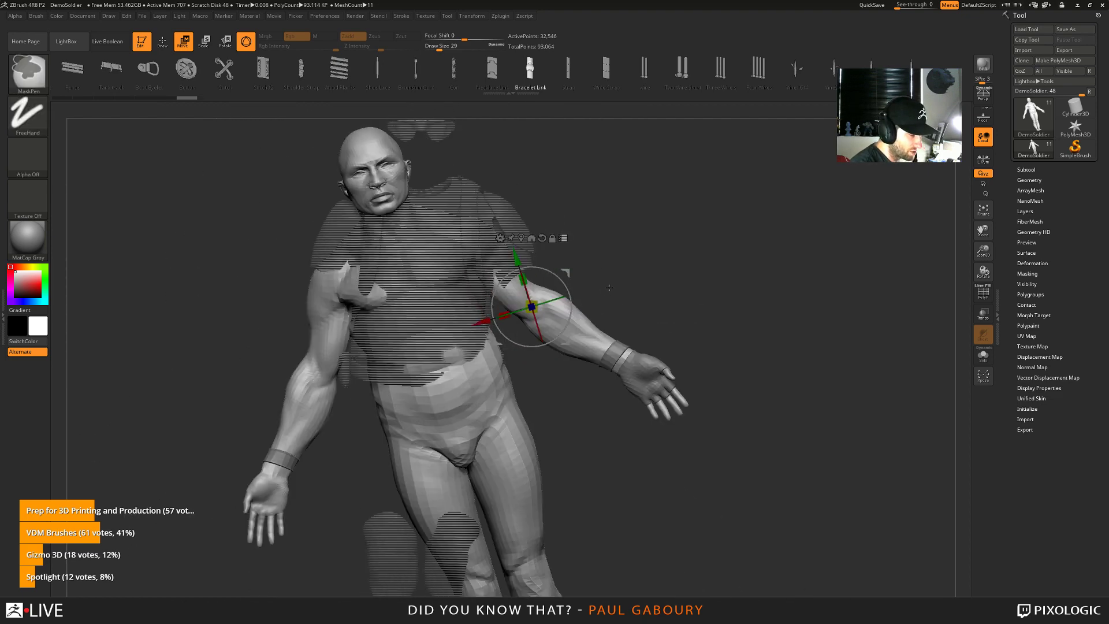
pyautogui.hotkey('ctrl', 'z')
pyautogui.hotkey('ctrl', 'z')
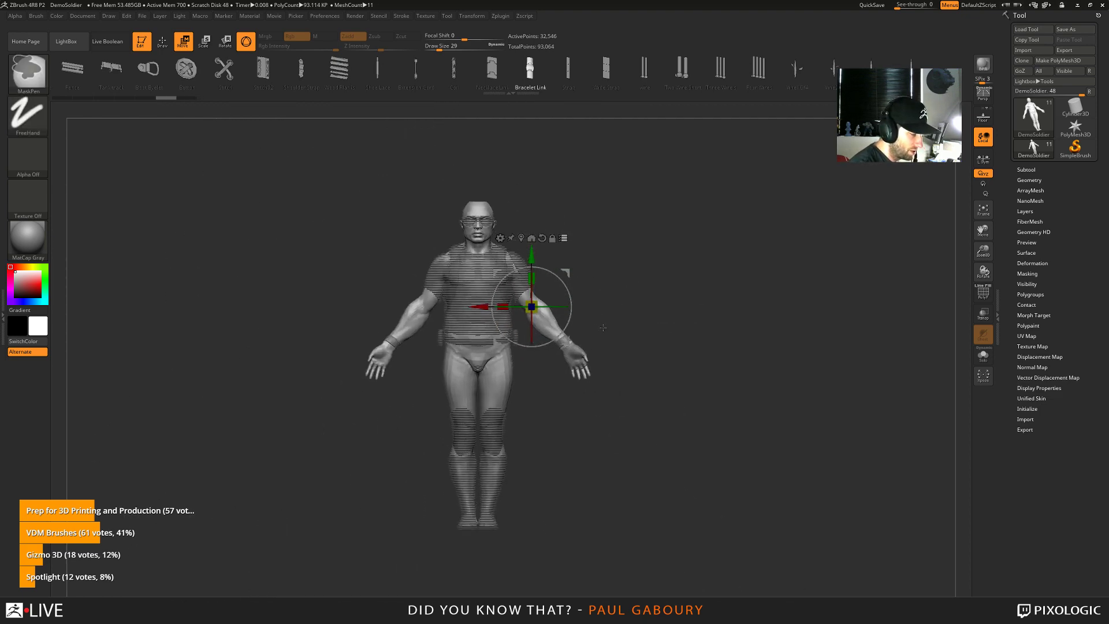
# Mask the body and wristbands except for the soldier's left forearm and hand
pyautogui.hotkey('ctrl', 'z')
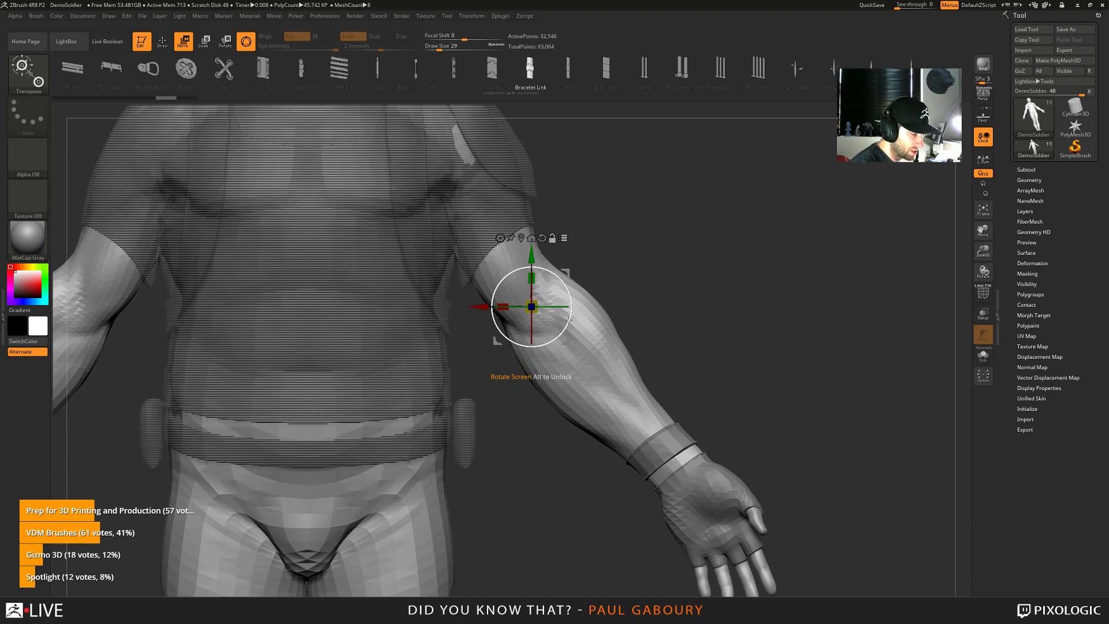
pyautogui.hotkey('ctrl', 'z')
pyautogui.hotkey('ctrl', 'z')
pyautogui.hotkey('ctrl', 'z')
pyautogui.hotkey('ctrl', 'z')
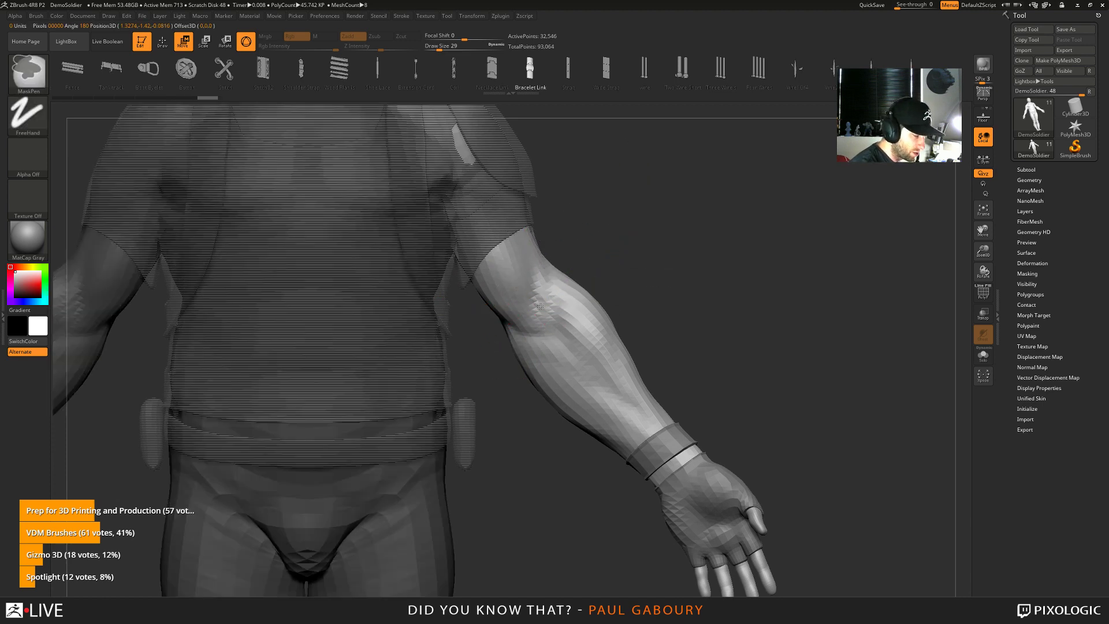
# Align the Gizmo along the left forearm at the elbow, and switch to the wristBands subtool and back to DemoSoldier
pyautogui.hotkey('ctrl', 'z')
pyautogui.hotkey('ctrl', 'z')
pyautogui.hotkey('ctrl', 'z')
pyautogui.hotkey('ctrl', 'z')
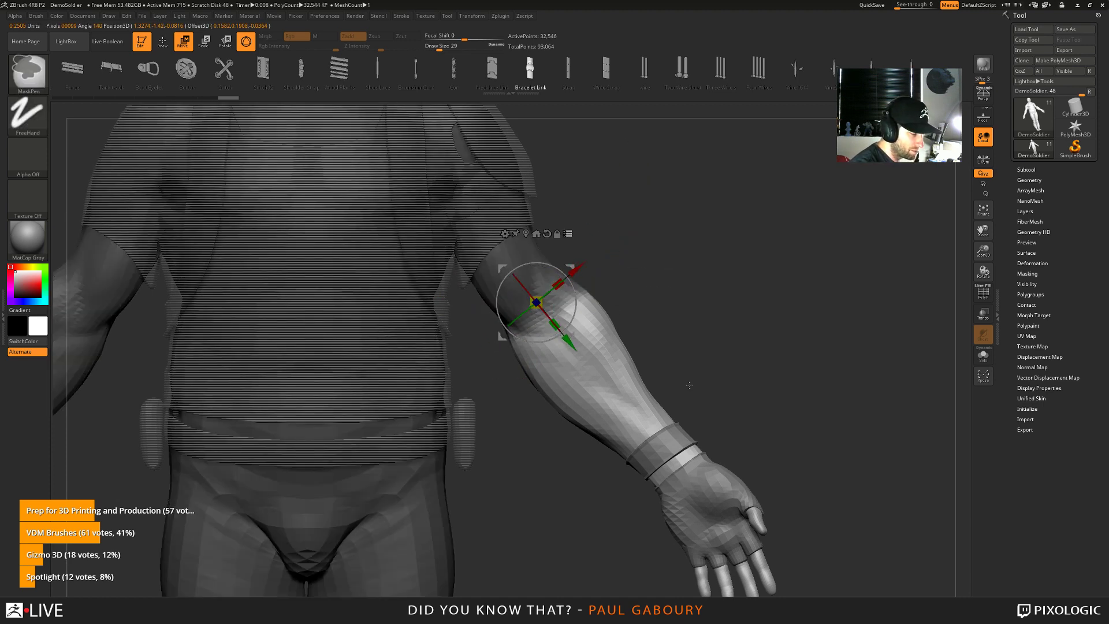
pyautogui.hotkey('ctrl', 'z')
pyautogui.hotkey('ctrl', 'z')
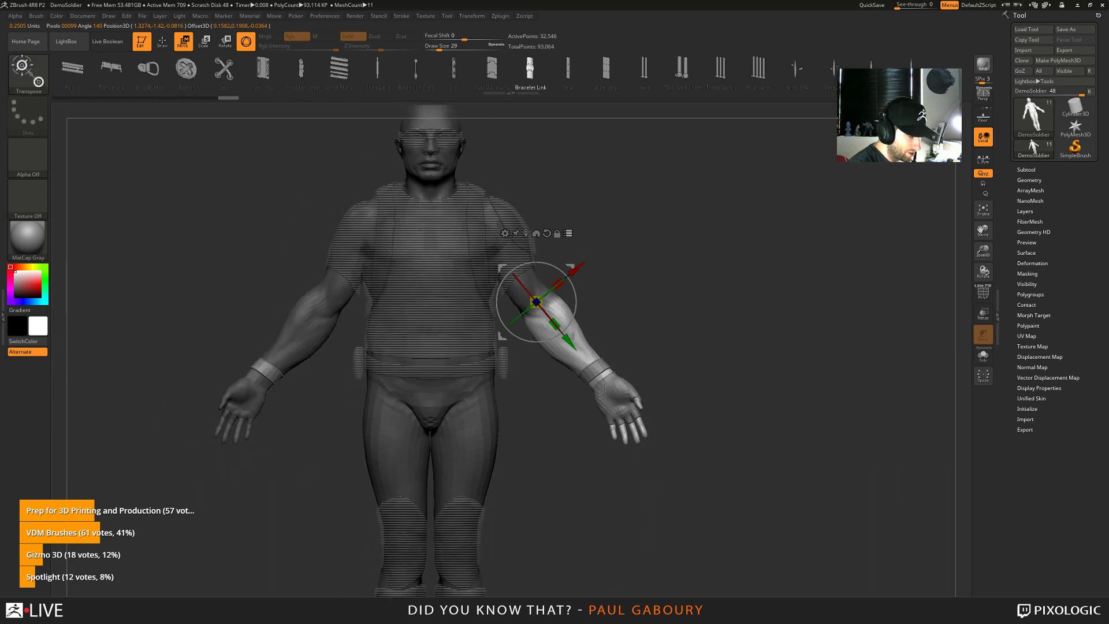
pyautogui.hotkey('ctrl', 'z')
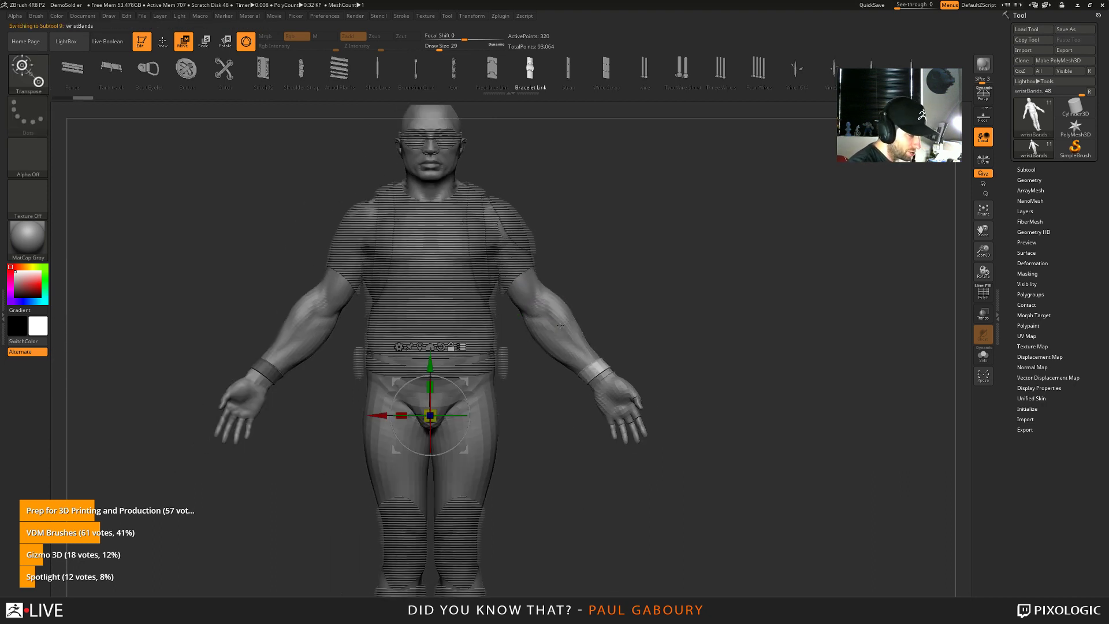
pyautogui.hotkey('ctrl', 'z')
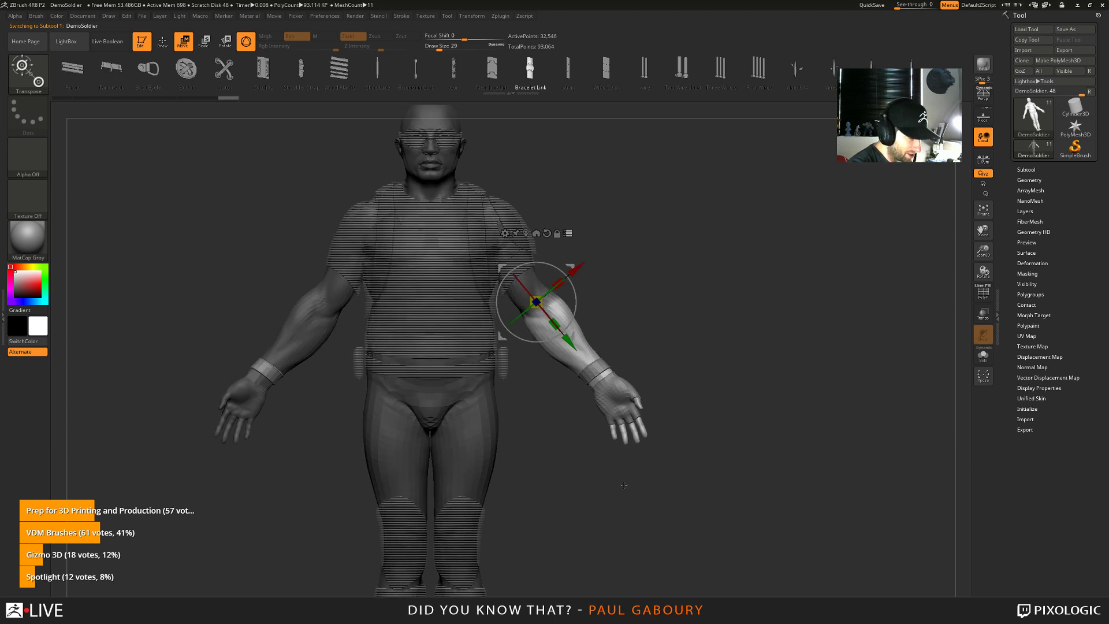
# Rotate the unmasked left forearm, hand and wristband upward about the elbow with the Gizmo
pyautogui.keyDown('ctrl'); pyautogui.moveTo(624, 485); pyautogui.dragTo(638, 514, button='right'); pyautogui.keyUp('ctrl')
pyautogui.moveTo(568, 342); pyautogui.dragTo(583, 357)
pyautogui.hotkey('ctrl', 'z')
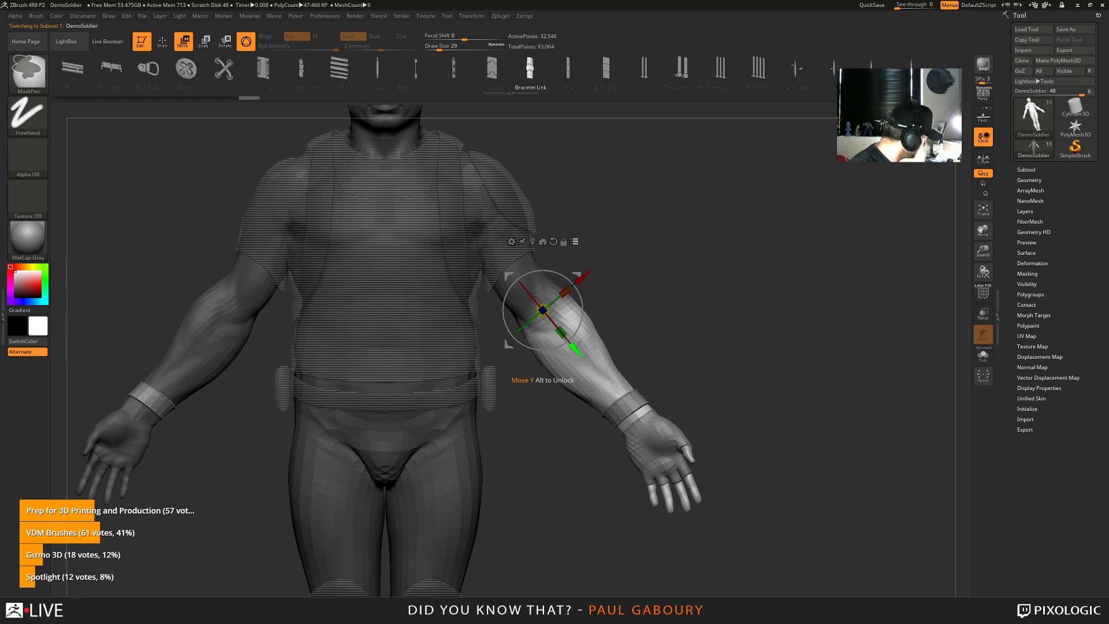
pyautogui.hotkey('ctrl', 'z')
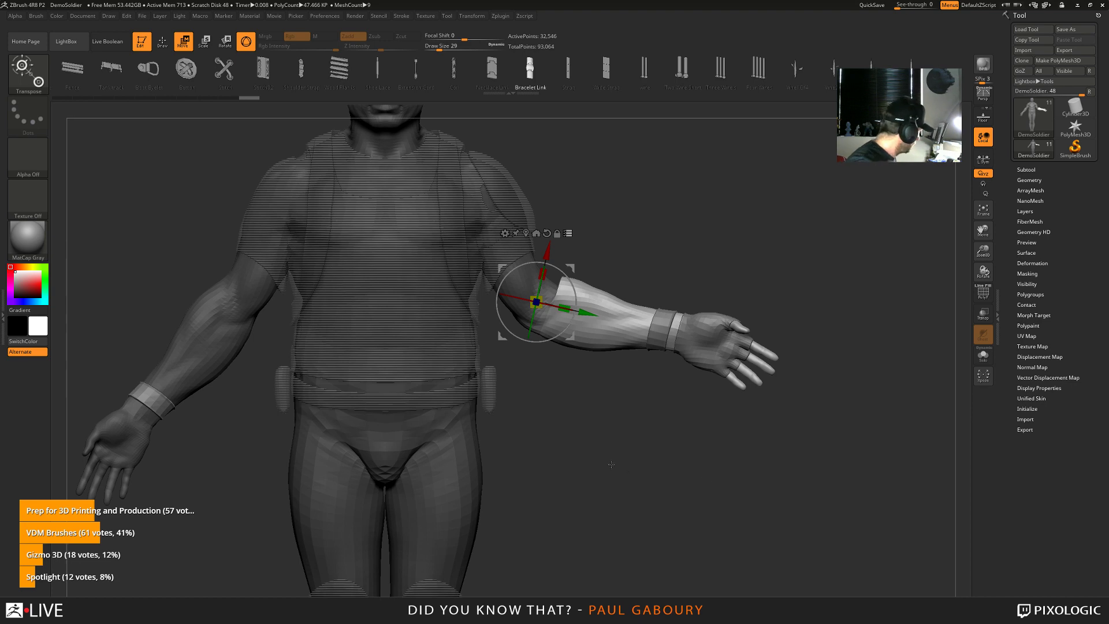
# Undo the forearm pose, clear the mask, include all subtools again, and return to draw mode
pyautogui.hotkey('ctrl', 'z')
pyautogui.hotkey('ctrl', 'z')
pyautogui.hotkey('ctrl', 'z')
pyautogui.keyDown('ctrl'); pyautogui.moveTo(686, 482); pyautogui.dragTo(707, 526); pyautogui.keyUp('ctrl')
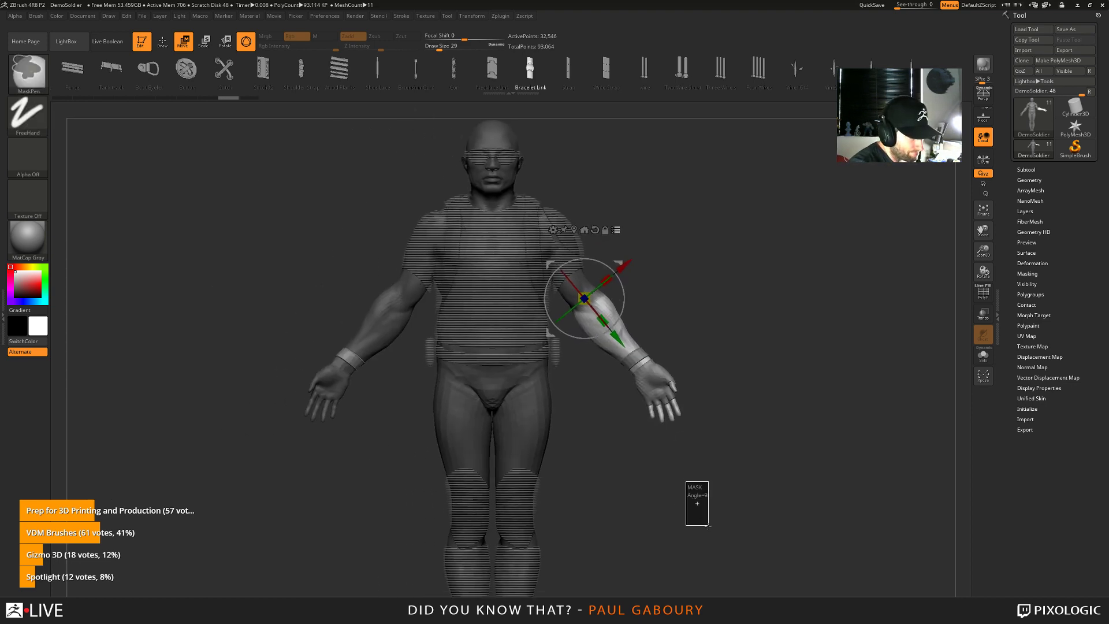
pyautogui.hotkey('ctrl', 'shift', 'z')
pyautogui.hotkey('ctrl', 'shift', 'z')
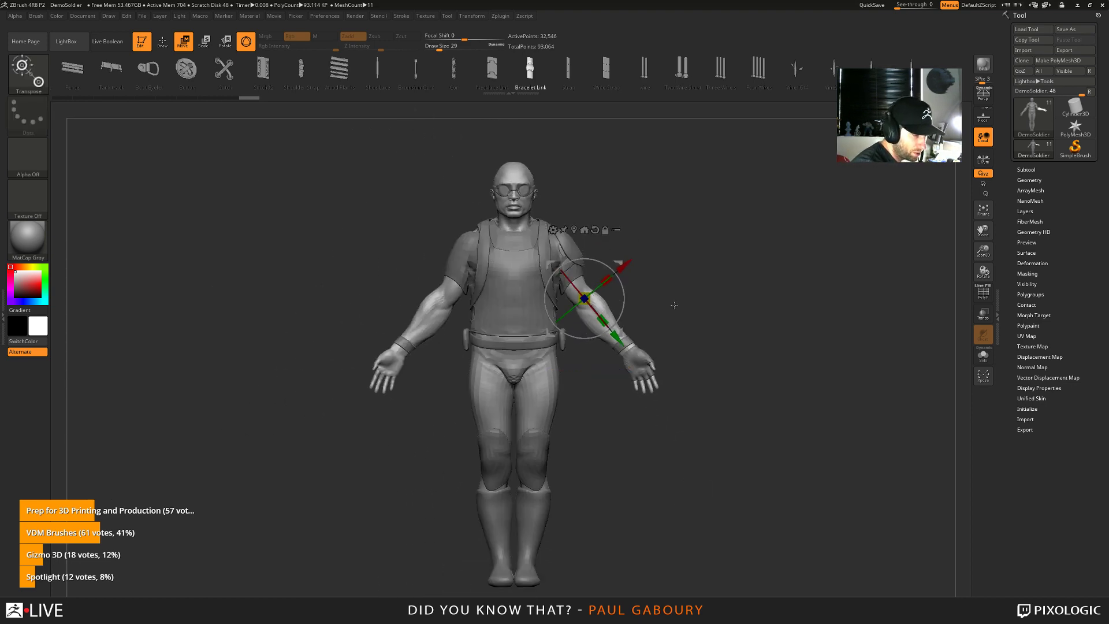
pyautogui.keyDown('alt'); pyautogui.moveTo(751, 404); pyautogui.dragTo(704, 420); pyautogui.keyUp('alt')
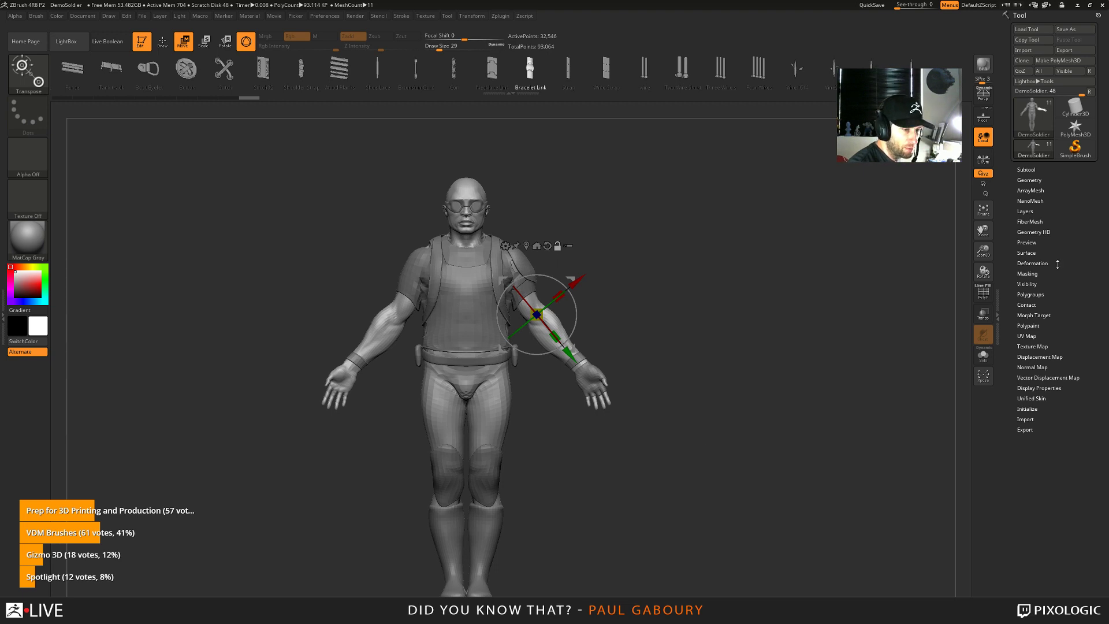
pyautogui.press('q')
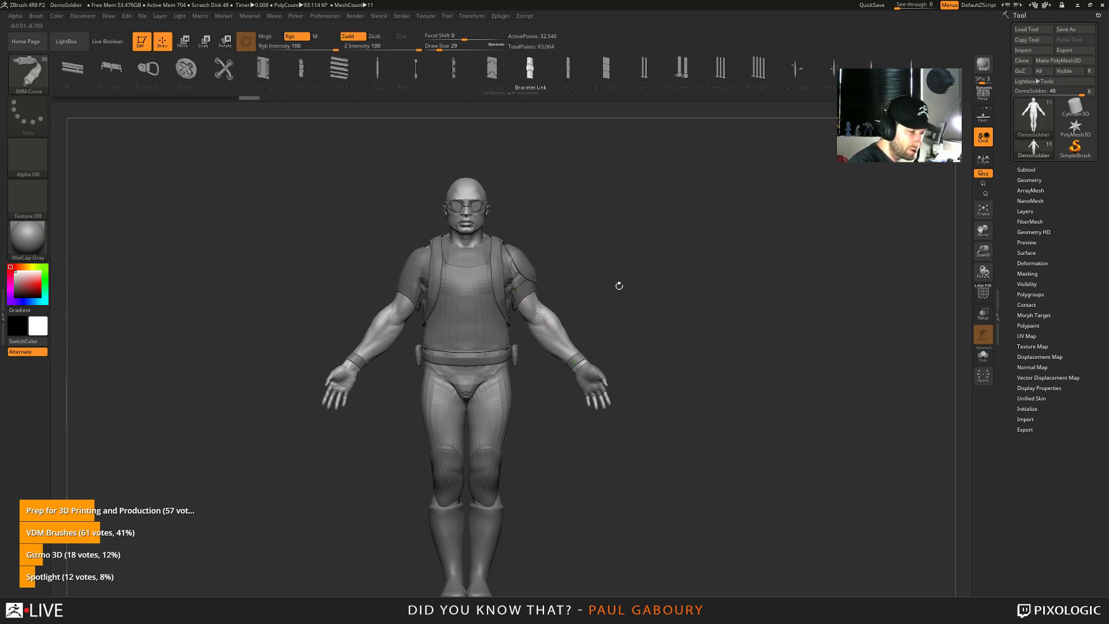
pyautogui.hotkey('ctrl', 'z')
pyautogui.hotkey('ctrl', 'z')
# Dock the Zplugin palette above the Tool palette and enable the Layer option in Transpose Master
pyautogui.click(501, 15)
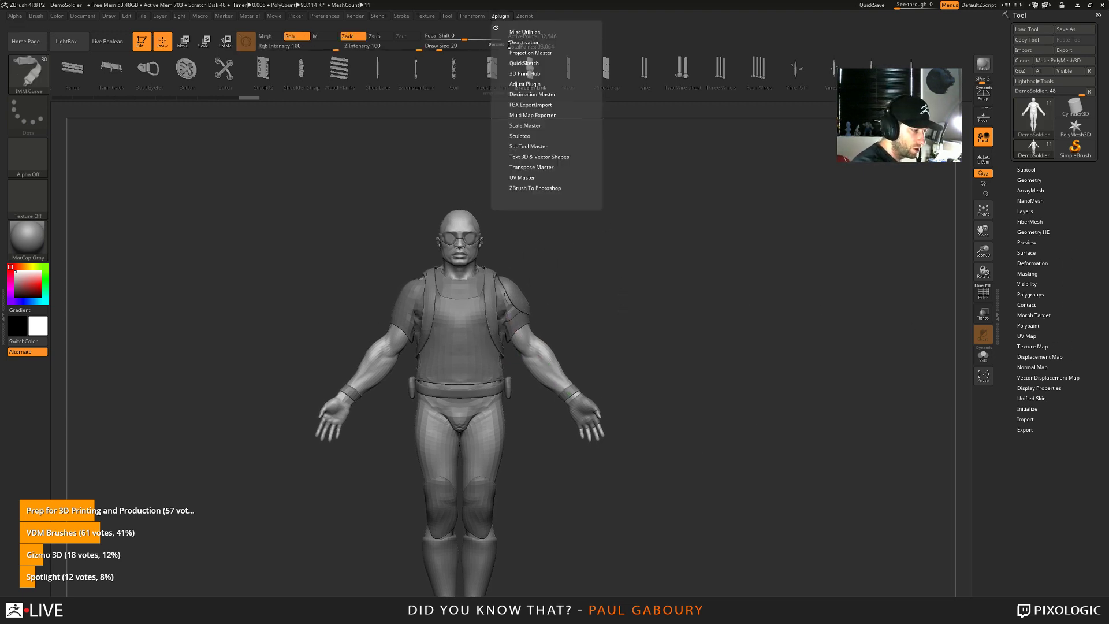
pyautogui.moveTo(496, 28); pyautogui.dragTo(1047, 137)
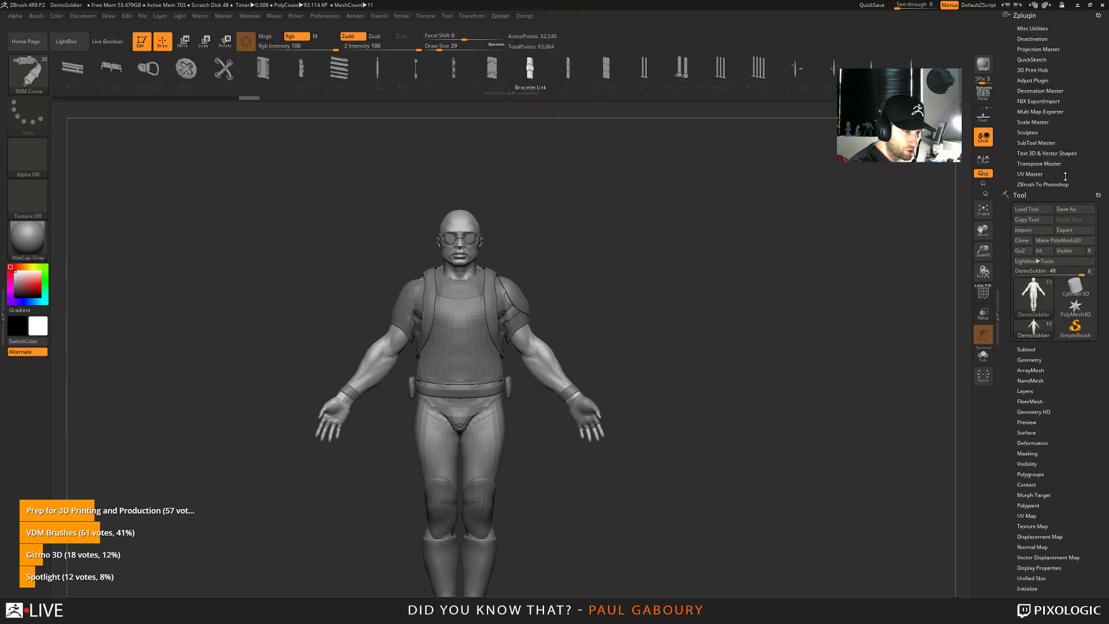
pyautogui.click(1052, 164)
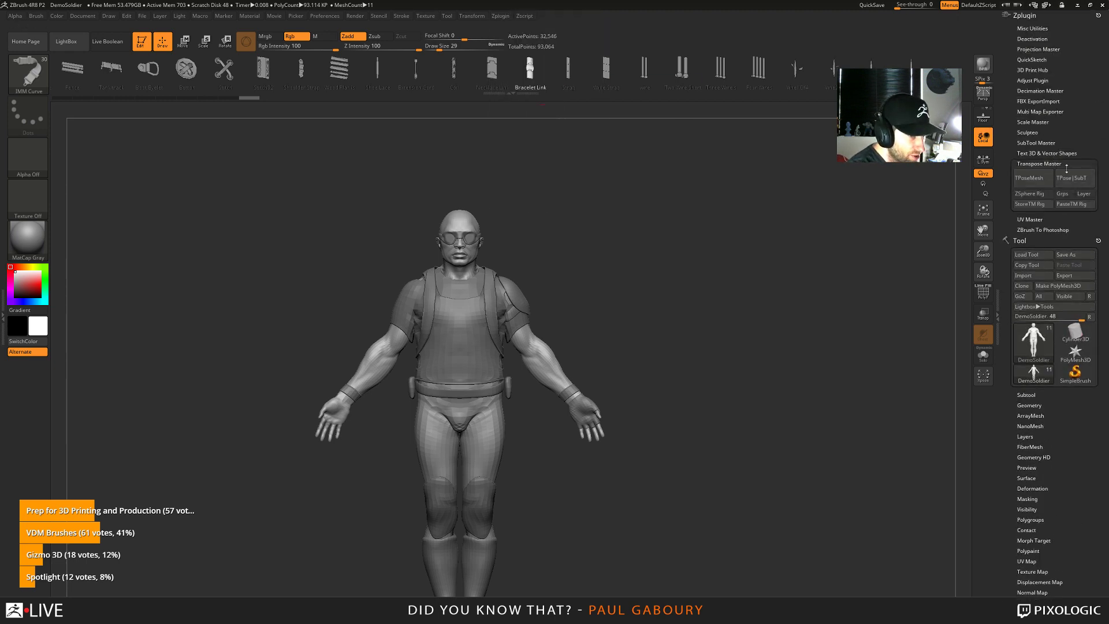
pyautogui.click(1089, 195)
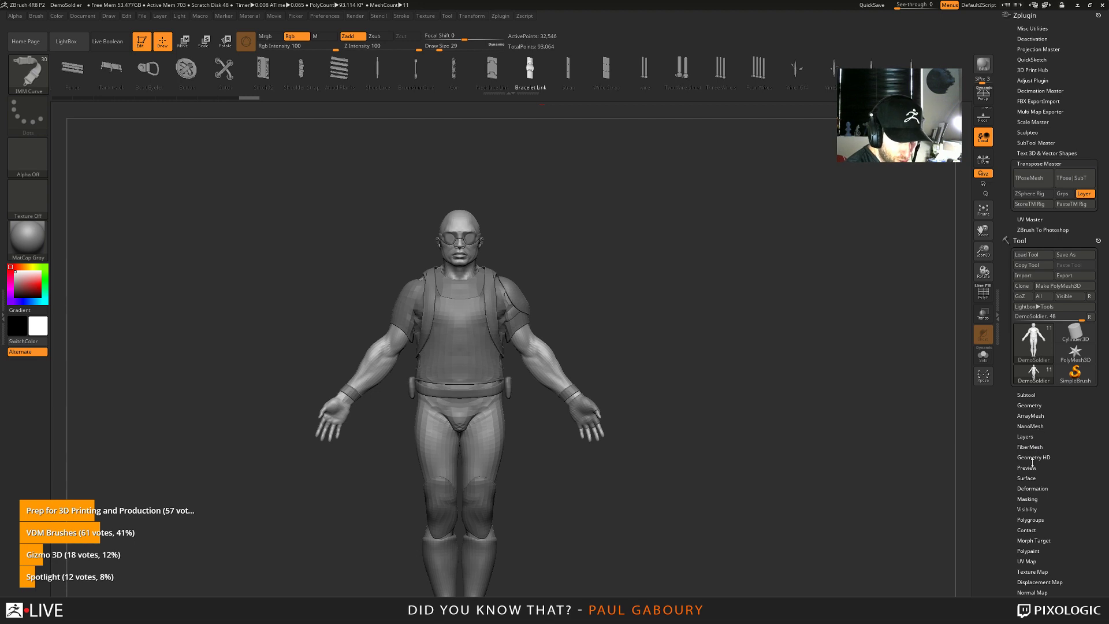
# Show the soldier's Layers settings and create a low-resolution TPoseMesh from all subtools
pyautogui.press('shift')
pyautogui.click(1027, 437)
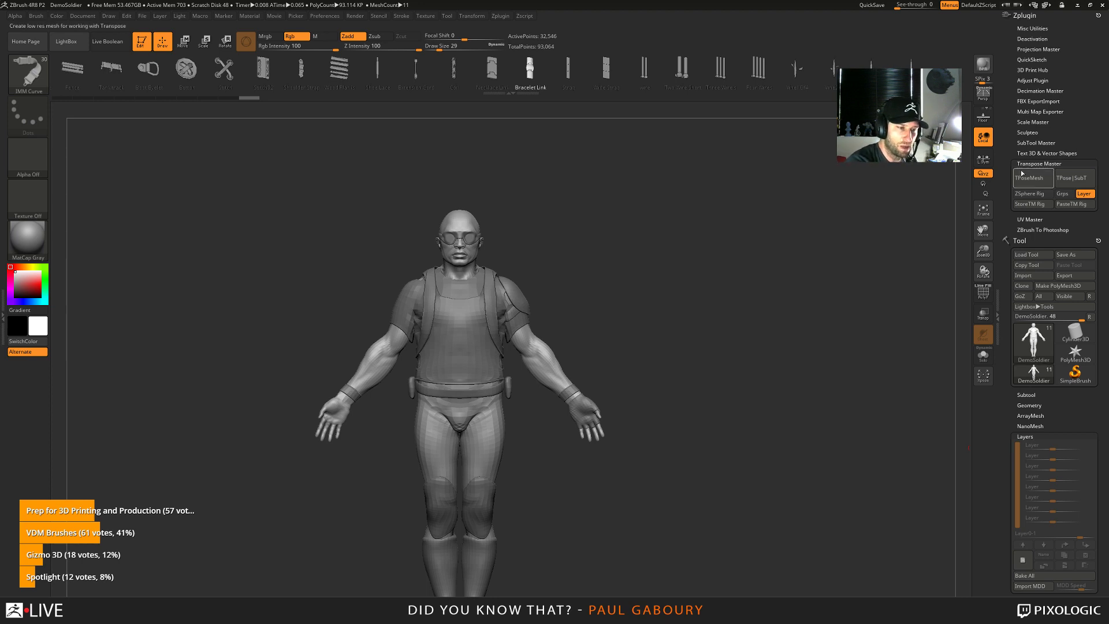
pyautogui.click(1020, 180)
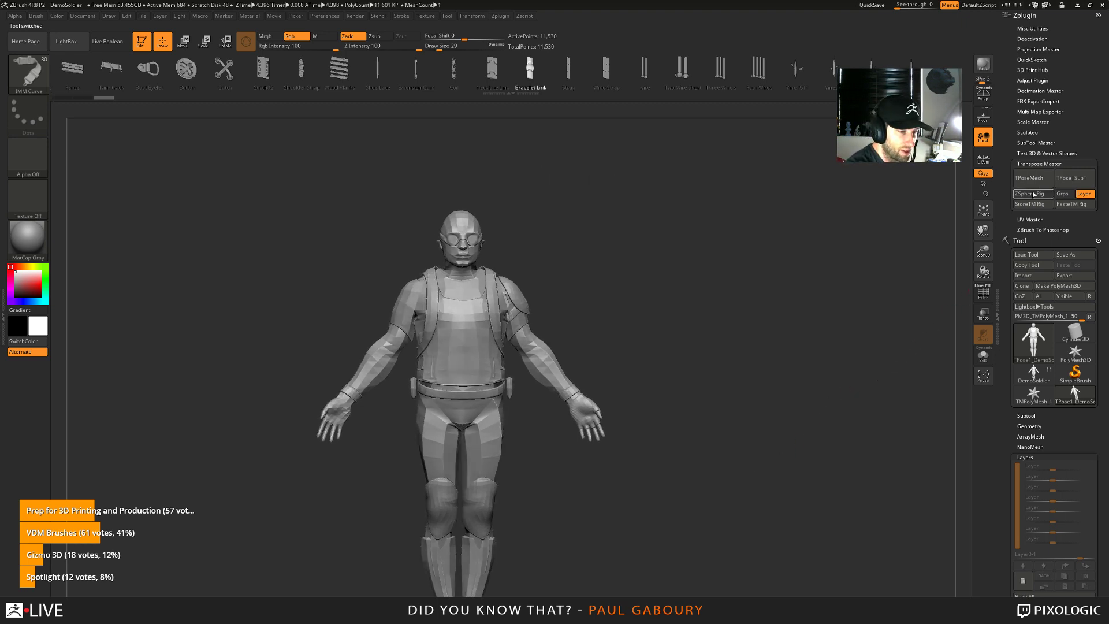
# Start saving the TPoseMesh to disk on the Desktop as TPose1_DemoSoldier.GoT, and leave the save dialog
pyautogui.click(1036, 180)
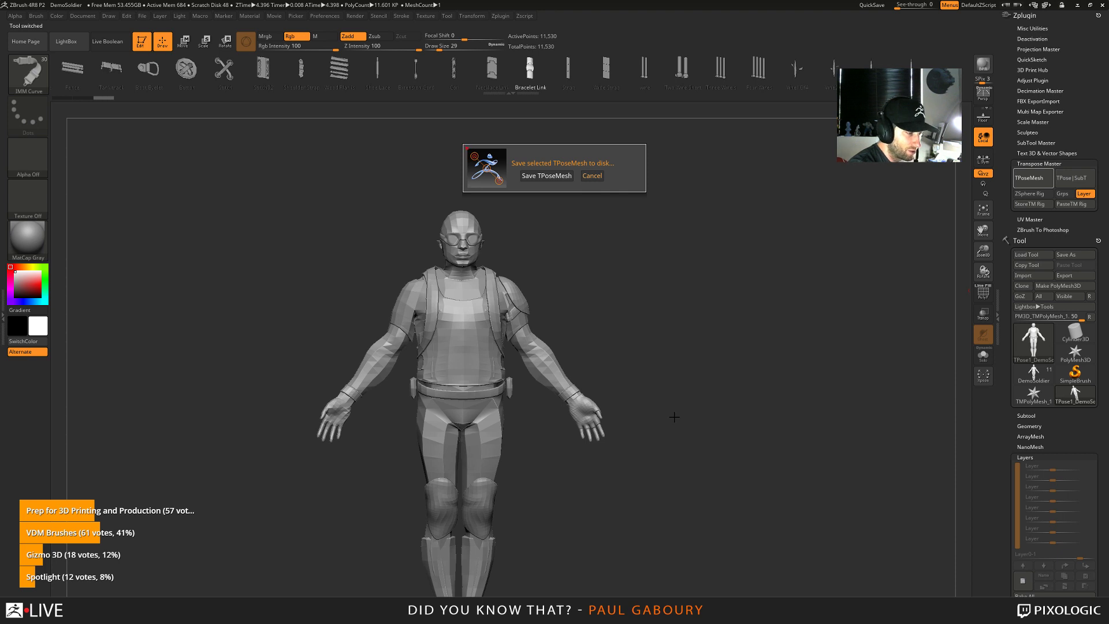
pyautogui.click(546, 176)
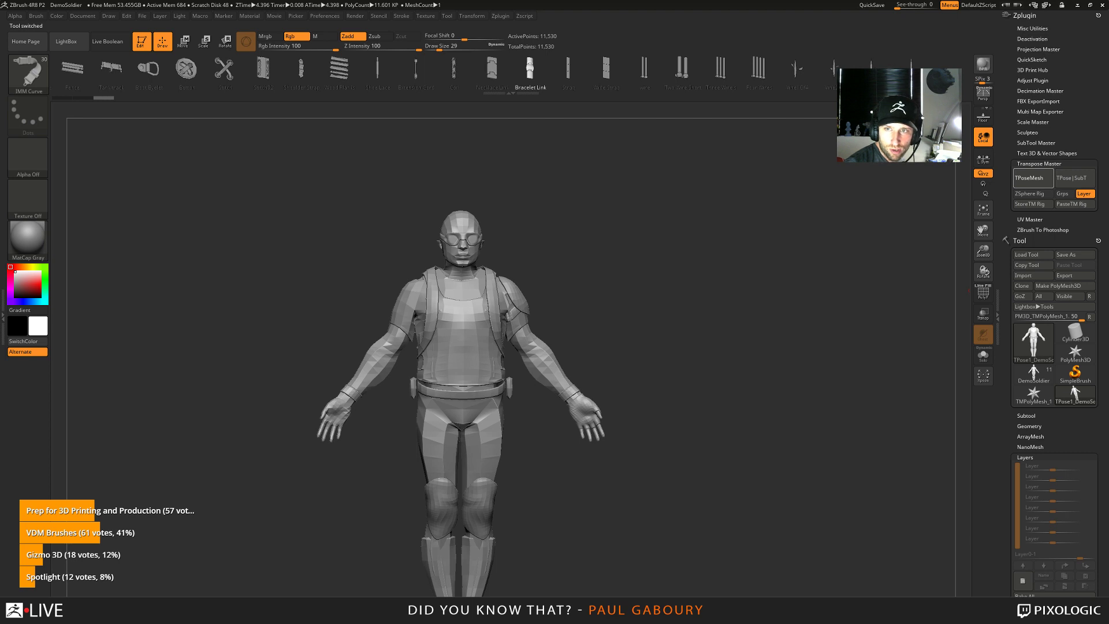
pyautogui.moveTo(893, 217); pyautogui.dragTo(688, 104)
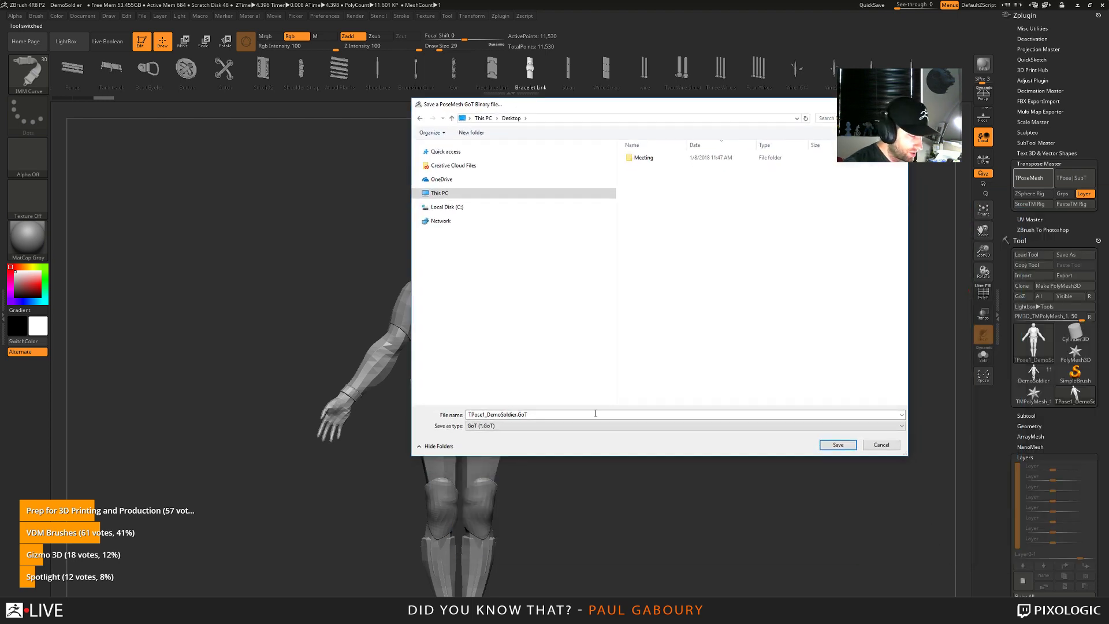
pyautogui.click(522, 417)
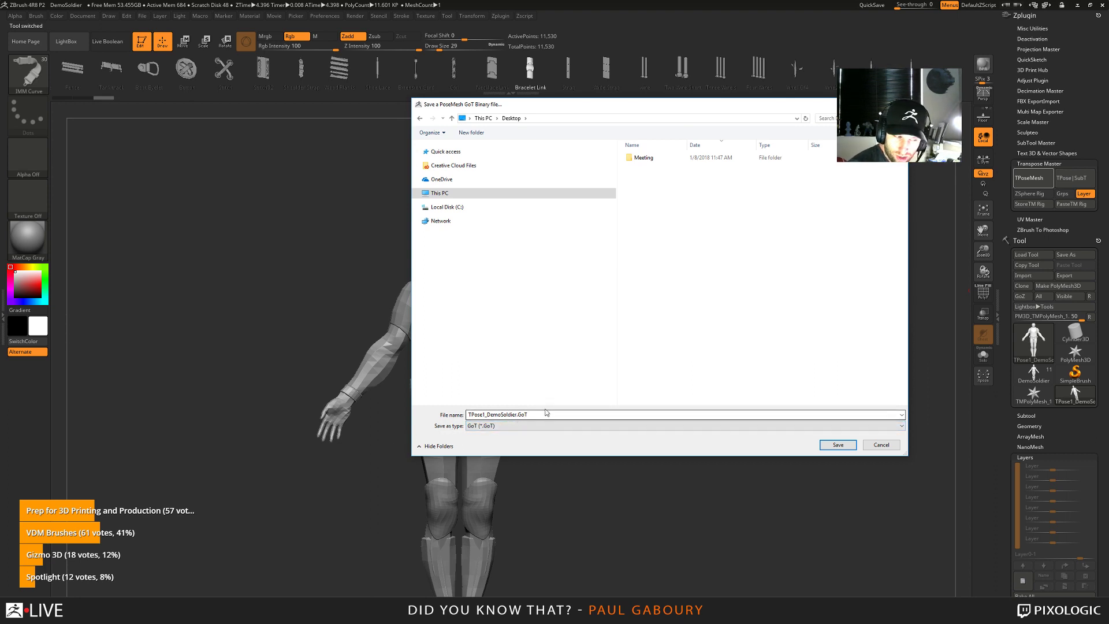
pyautogui.moveTo(614, 110); pyautogui.dragTo(1108, 110)
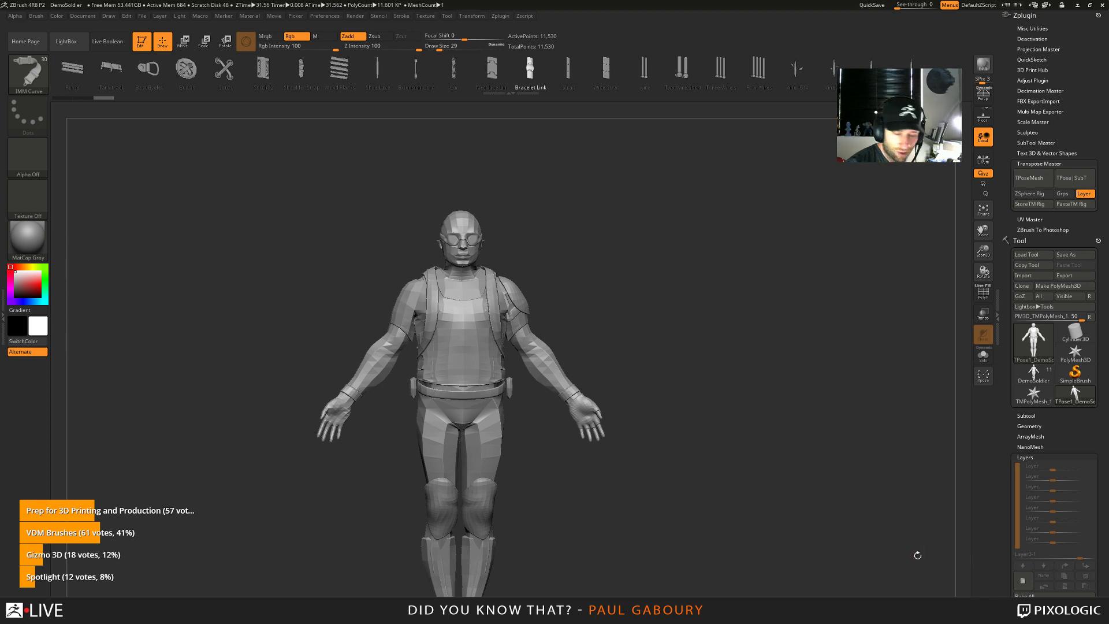
# Transfer the TPoseMesh back to the original DemoSoldier subtools as a new layer
pyautogui.moveTo(775, 448); pyautogui.dragTo(847, 433)
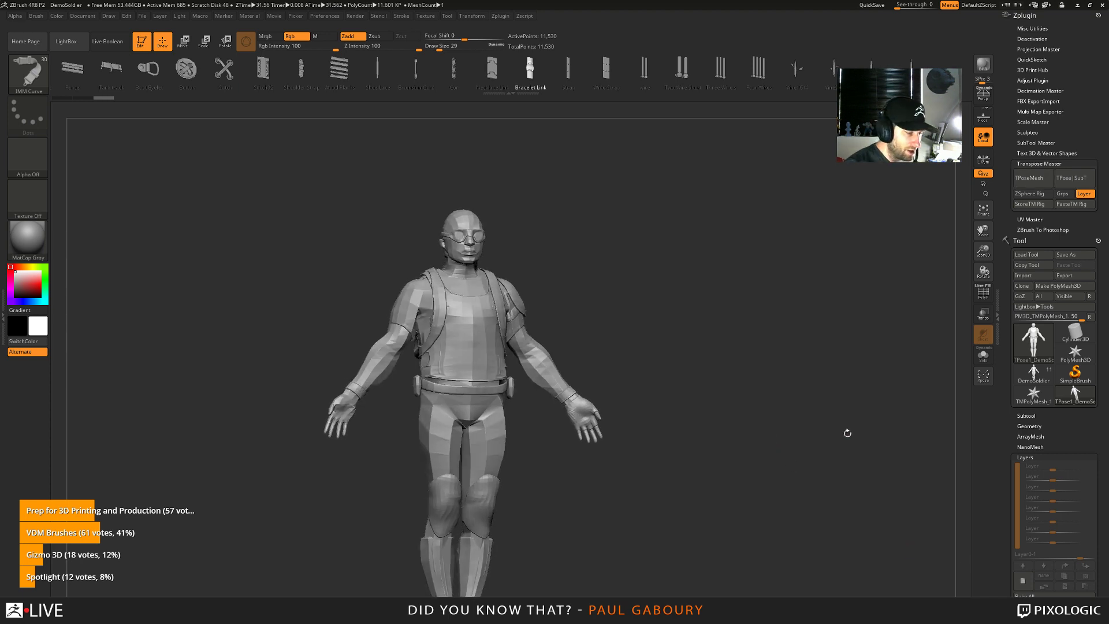
pyautogui.click(1075, 178)
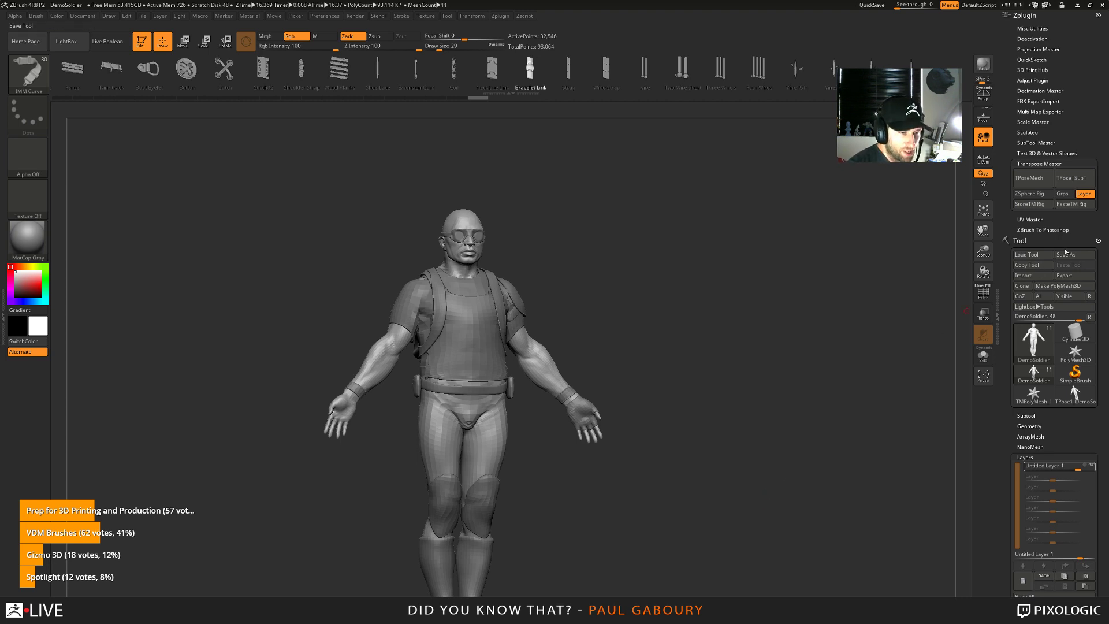
# Create another TPoseMesh of the soldier and decline saving the selected TPoseMesh to disk
pyautogui.click(1032, 178)
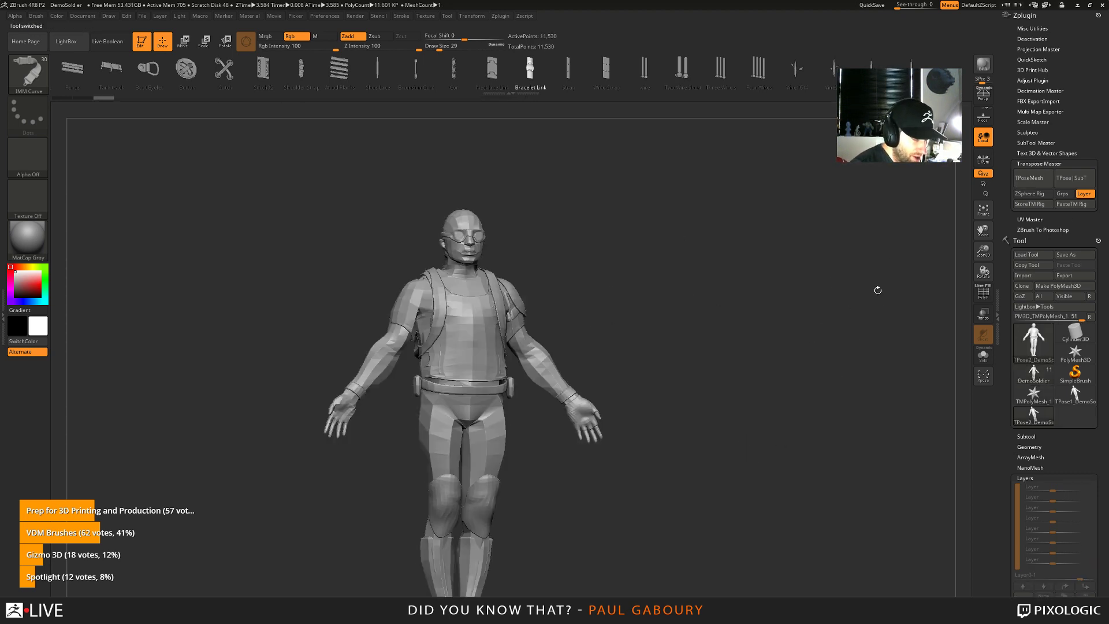
pyautogui.click(1028, 182)
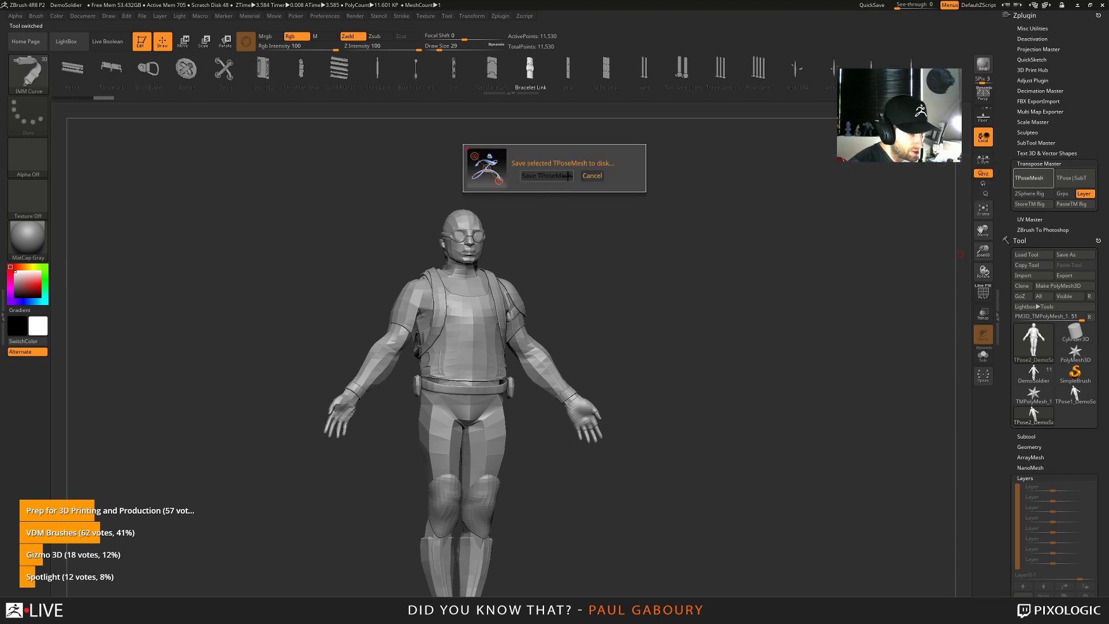
pyautogui.click(593, 176)
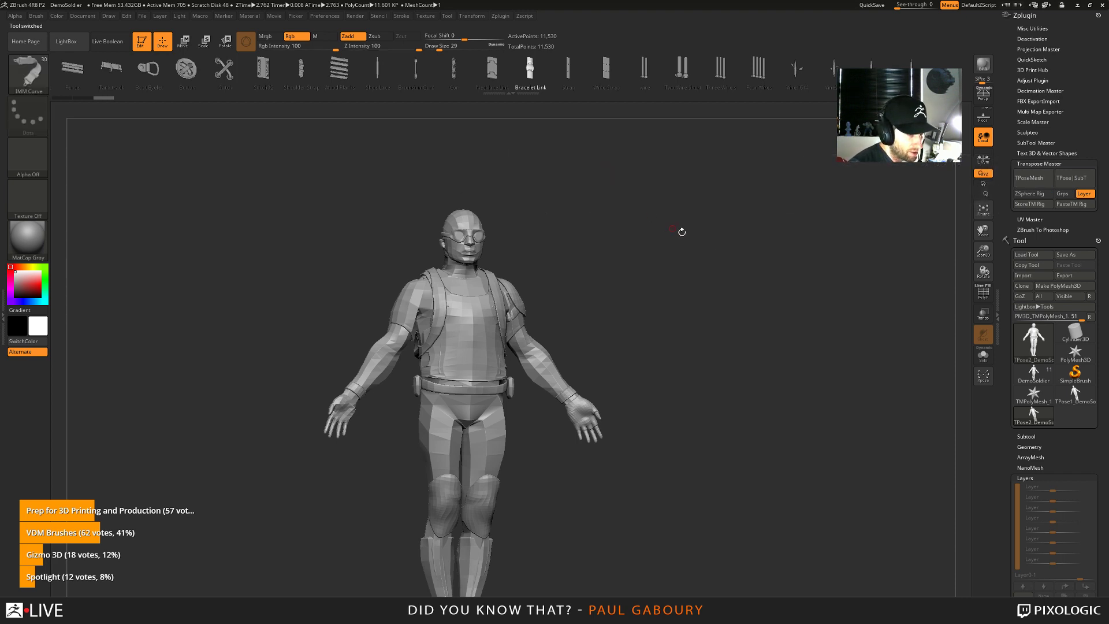
# Decline saving the new TPoseMesh to disk and transfer it back to the DemoSoldier subtools as another layer
pyautogui.click(1030, 178)
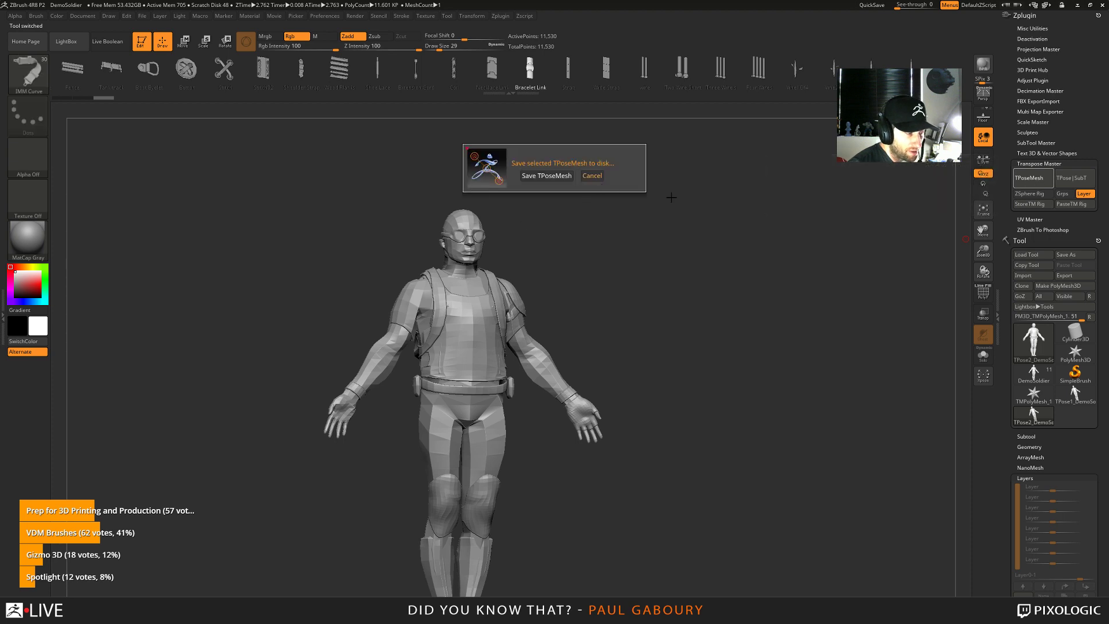
pyautogui.click(592, 176)
pyautogui.click(1063, 179)
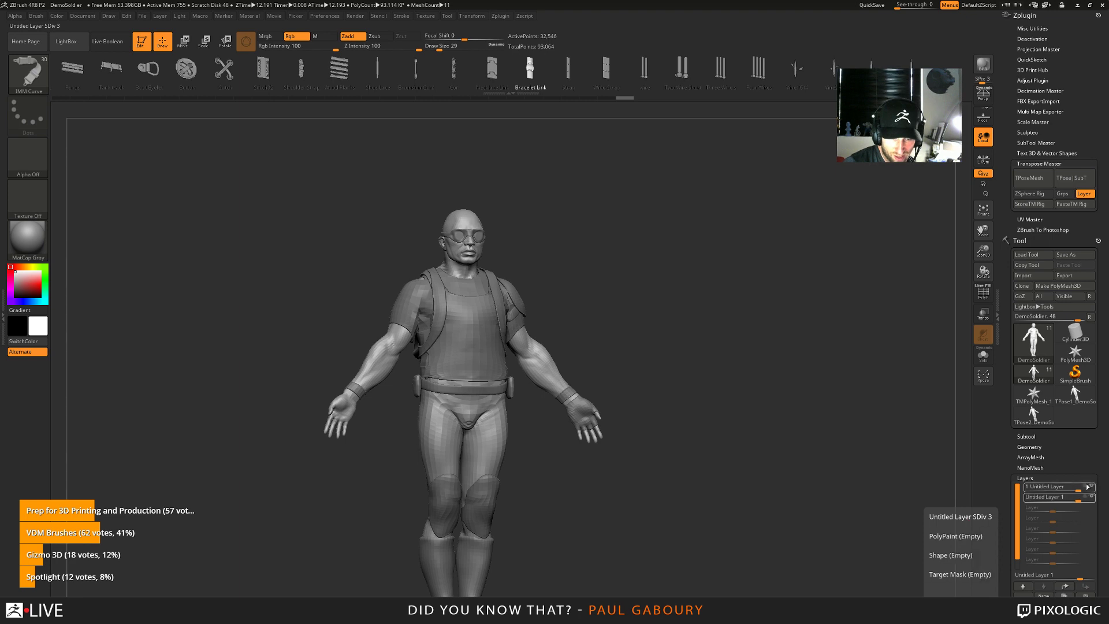
pyautogui.moveTo(1087, 487)
pyautogui.mouseDown()
pyautogui.moveTo(1093, 499)
pyautogui.moveTo(1094, 488)
pyautogui.mouseUp()
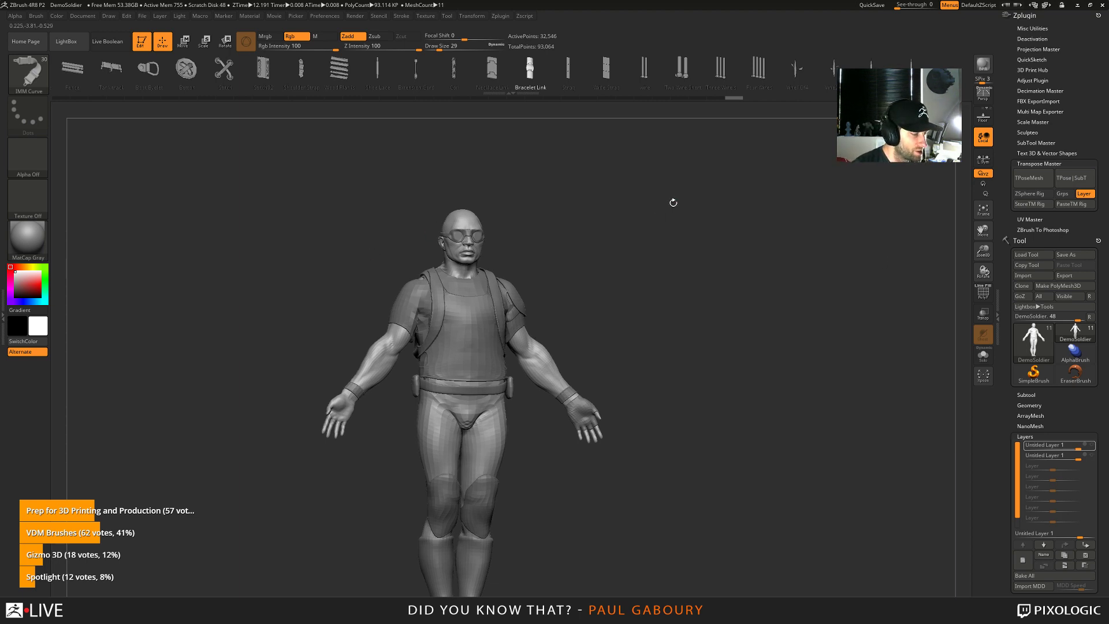
# Expand the Curve Falloff graph in the stroke's curve modifiers to examine it
pyautogui.click(401, 16)
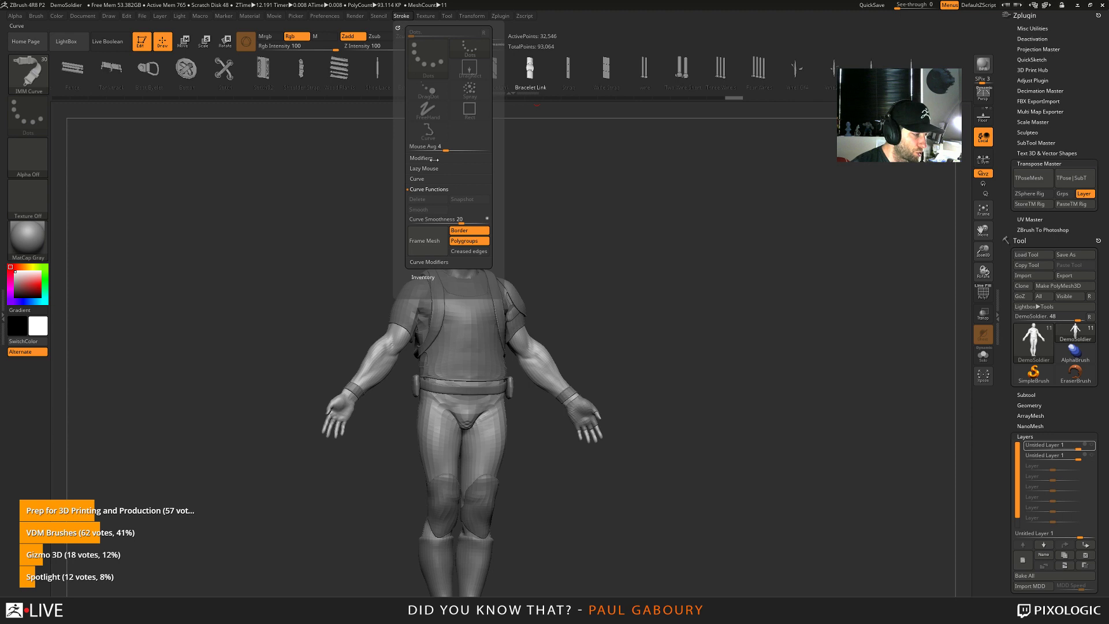
pyautogui.click(442, 263)
pyautogui.click(445, 199)
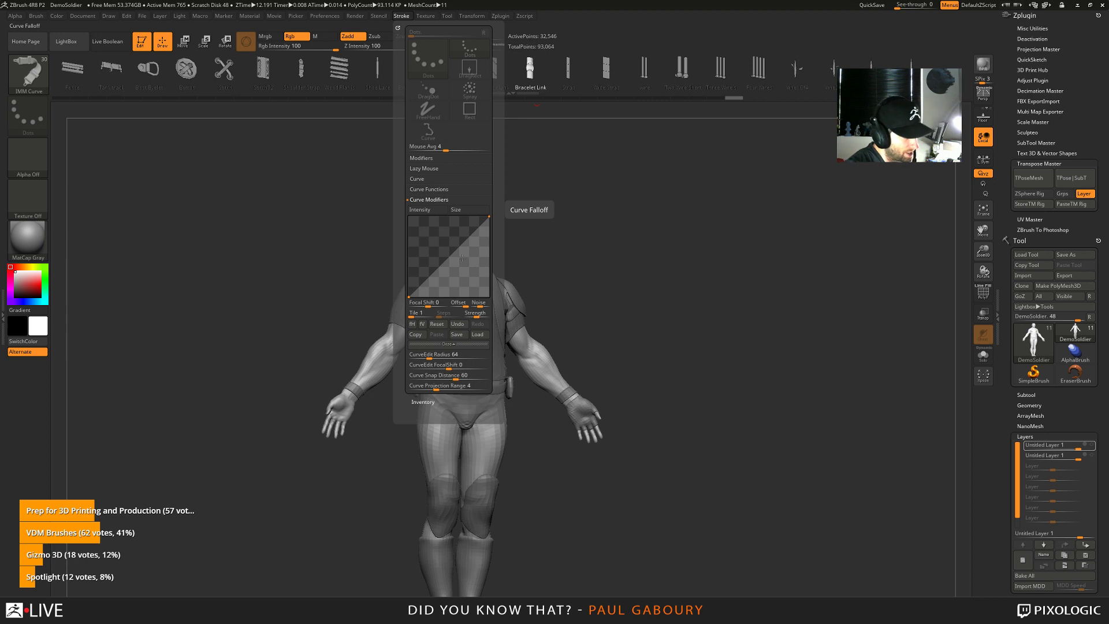
pyautogui.press('ctrl')
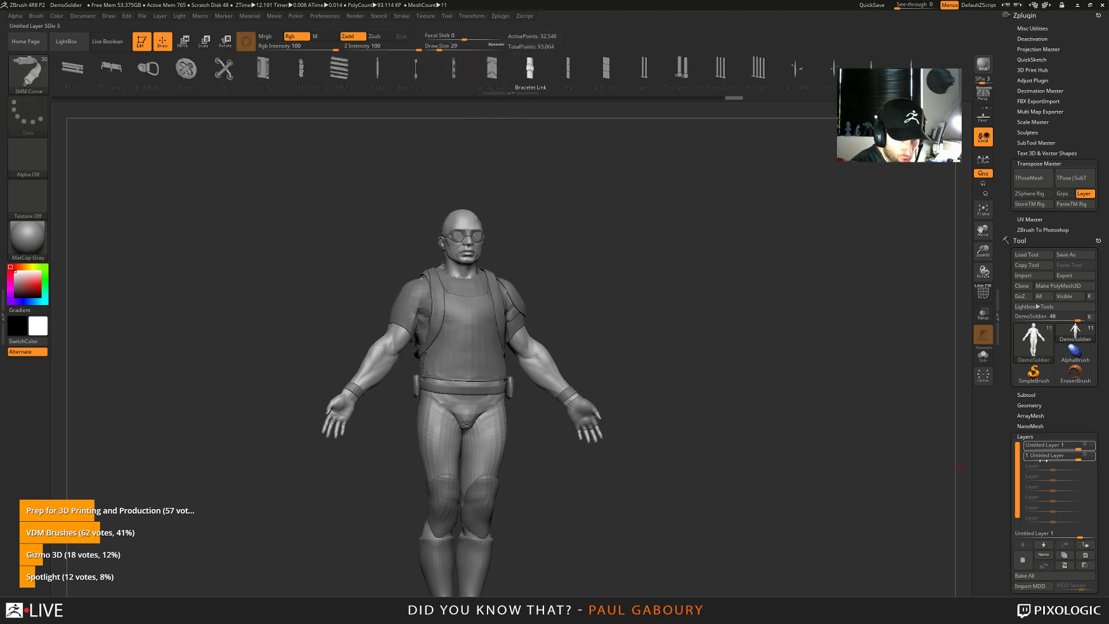
# Expand the Panel Loops Bevel Profile curve in the geometry's EdgeLoop settings to examine it
pyautogui.click(1038, 405)
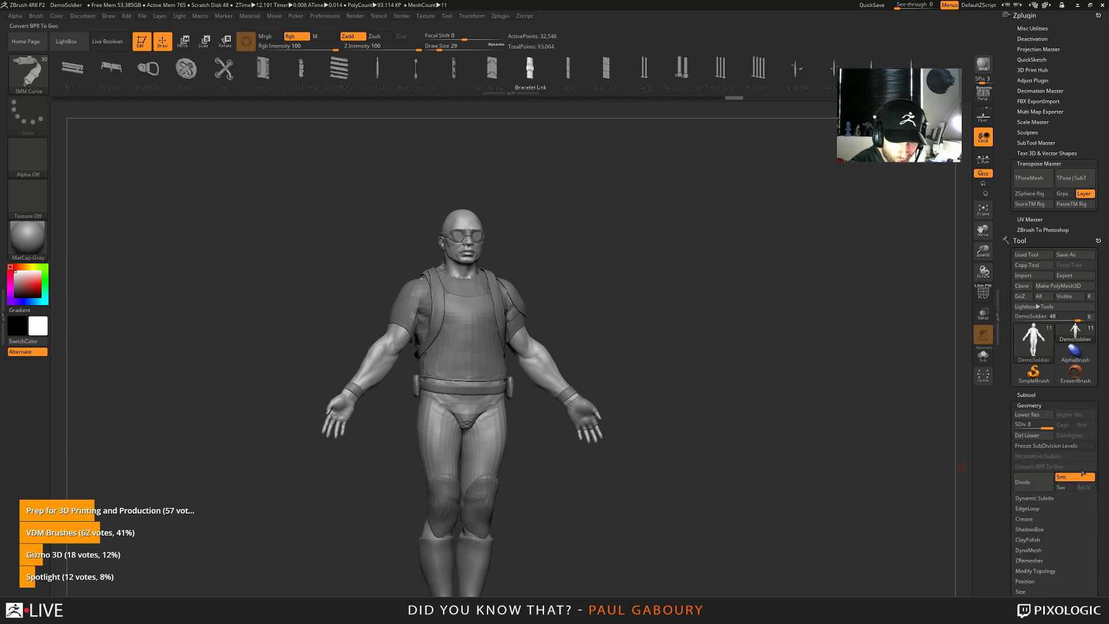
pyautogui.scroll(-5, 1097, 430)
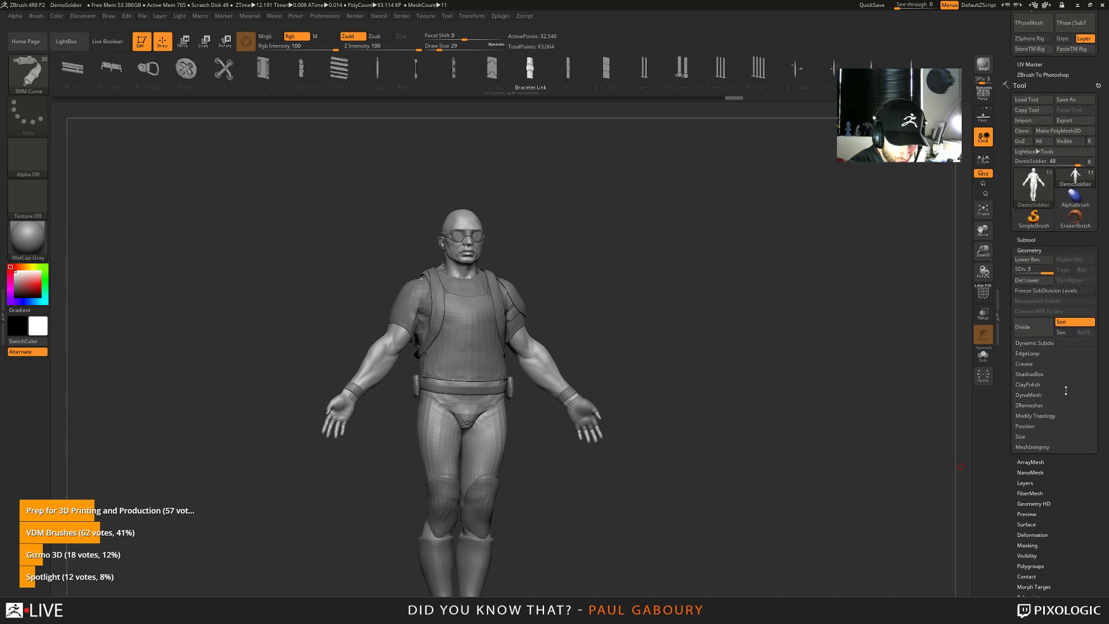
pyautogui.click(1028, 353)
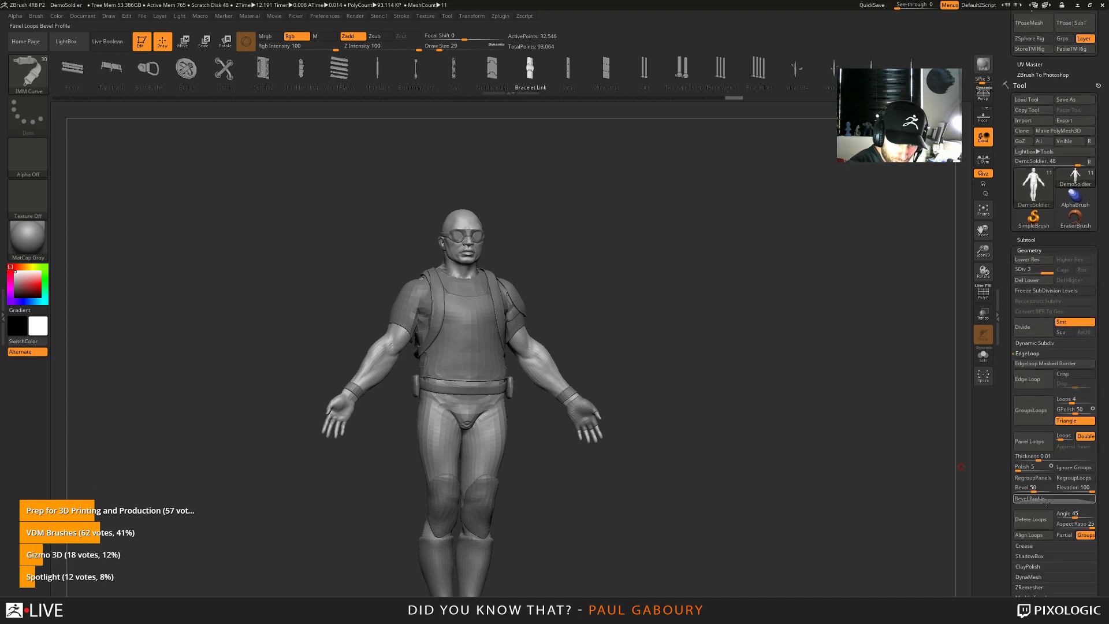
pyautogui.press('ctrl')
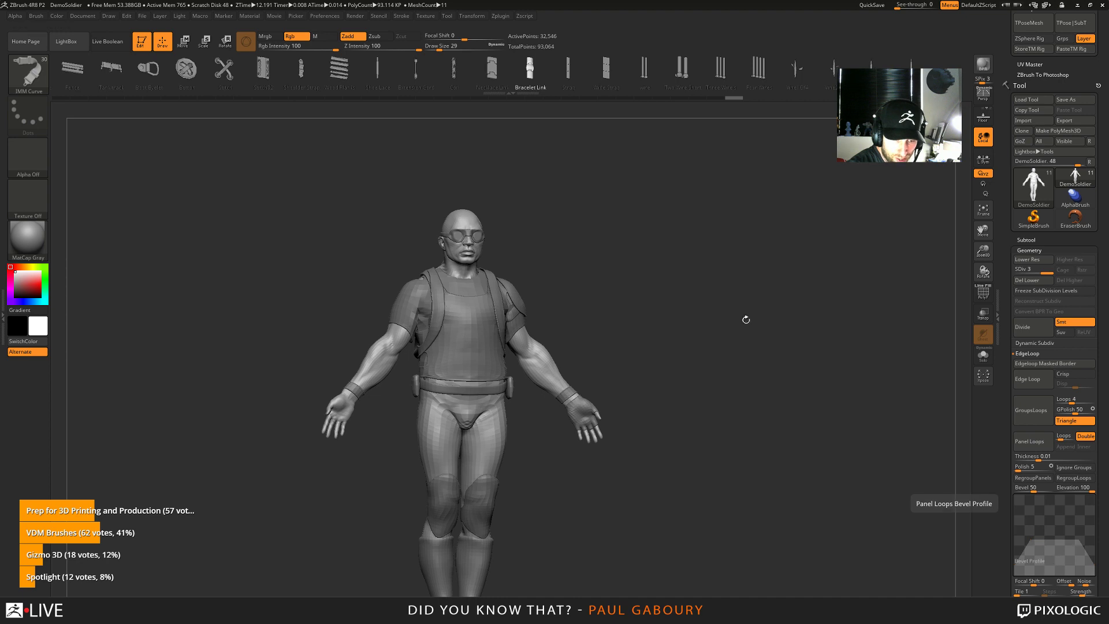
# Examine the stroke's Curve Falloff graph again and collapse it
pyautogui.click(401, 16)
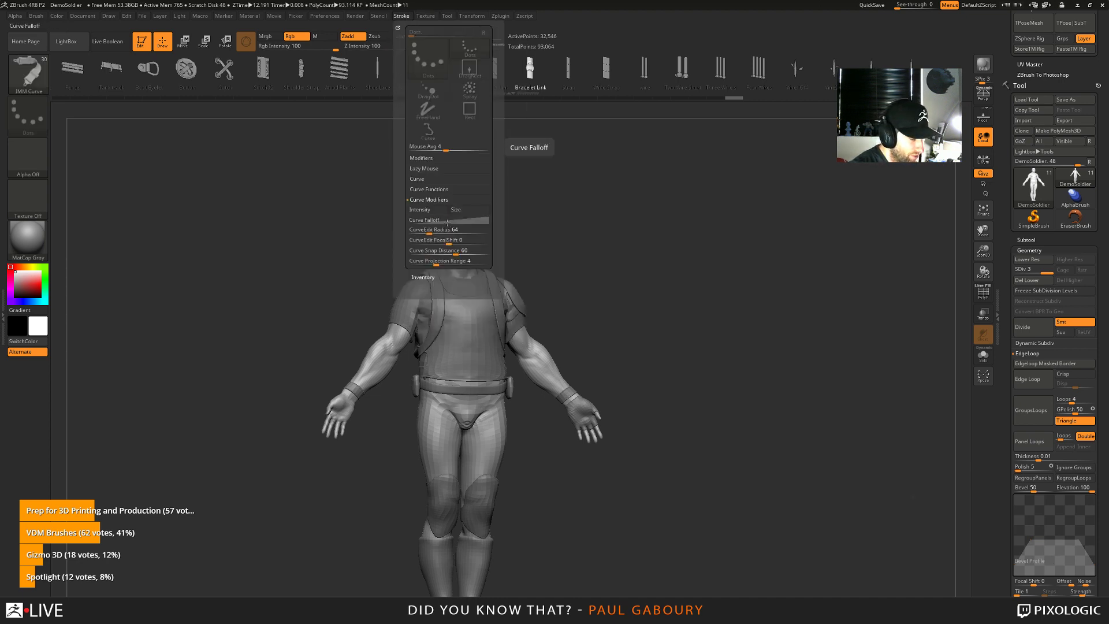
pyautogui.click(447, 221)
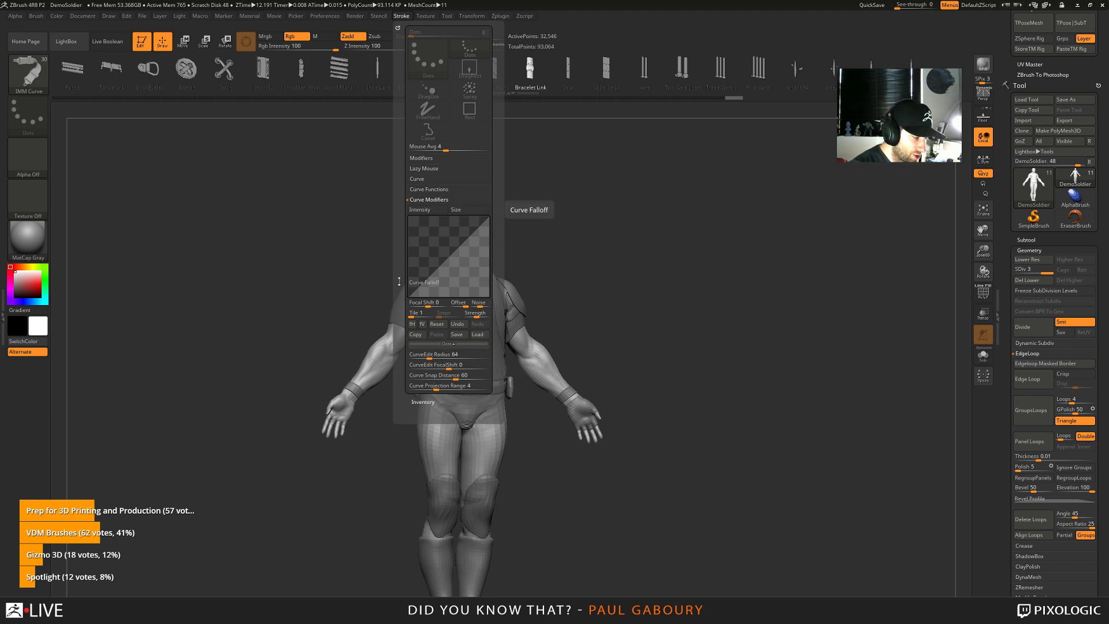
pyautogui.click(454, 344)
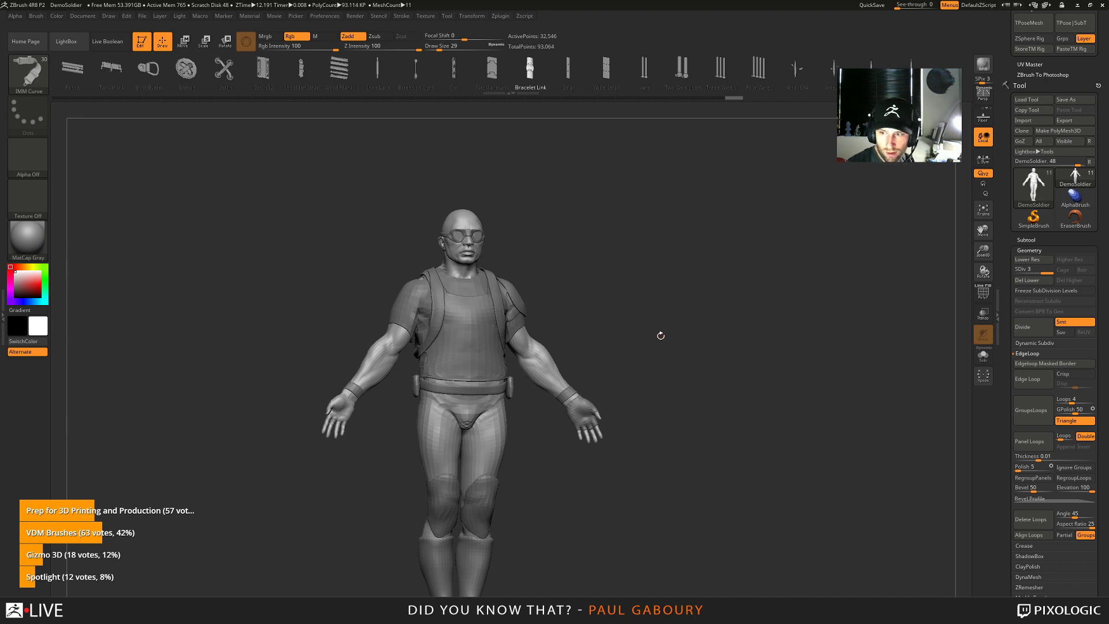
# Set the brush's draw size to 94 with the whole soldier in view
pyautogui.moveTo(597, 290); pyautogui.dragTo(604, 291)
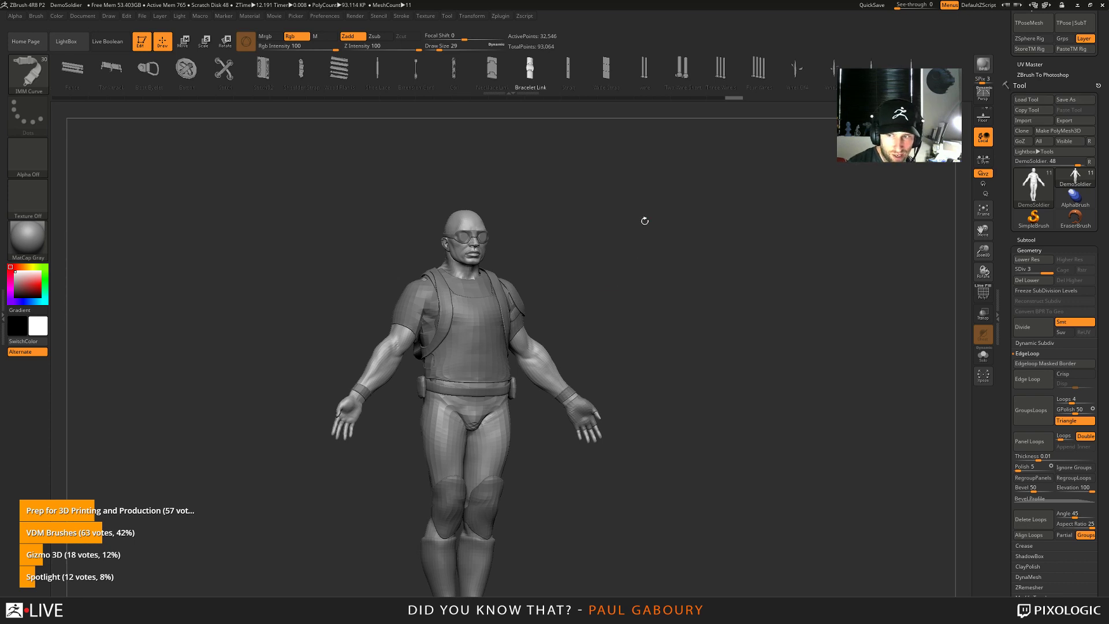
pyautogui.moveTo(664, 247); pyautogui.dragTo(640, 208)
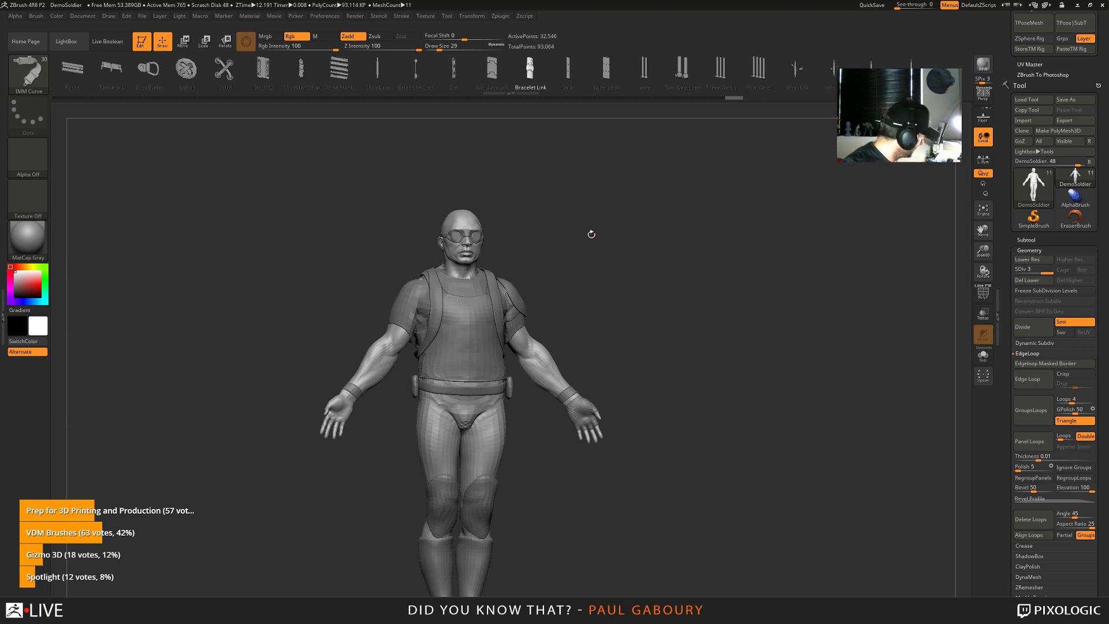
pyautogui.press('s')
pyautogui.moveTo(590, 229); pyautogui.dragTo(563, 229)
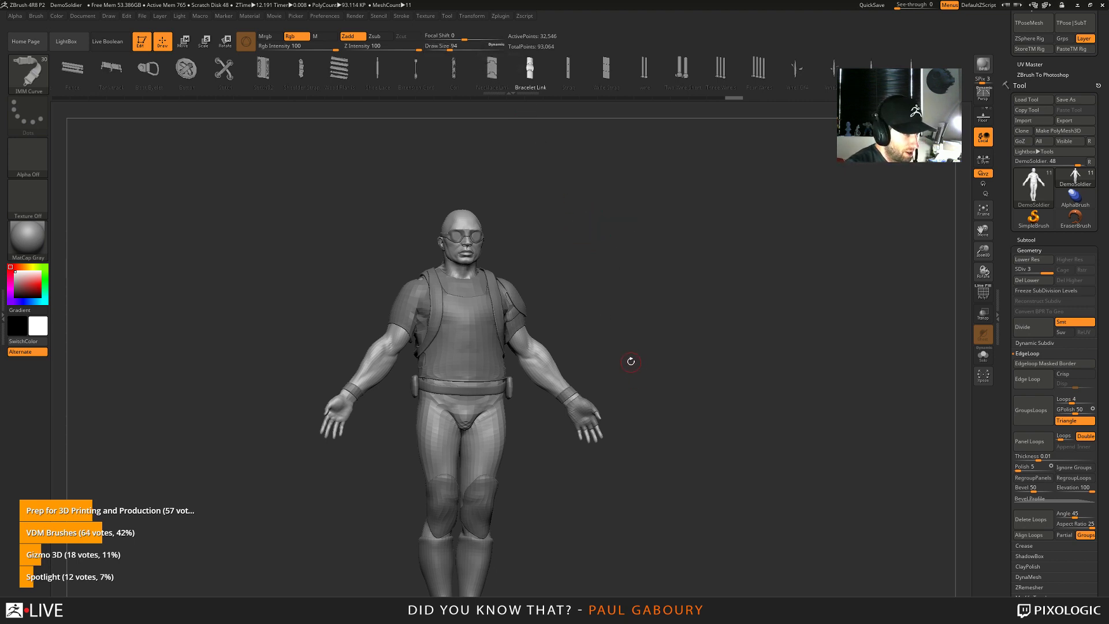
# Increase the draw size to 280 beside the soldier's enlarged torso and arm, and reduce it to 120
pyautogui.moveTo(712, 252)
pyautogui.mouseDown(button='right')
pyautogui.moveTo(701, 255)
pyautogui.moveTo(718, 233)
pyautogui.moveTo(676, 262)
pyautogui.mouseUp(button='right')
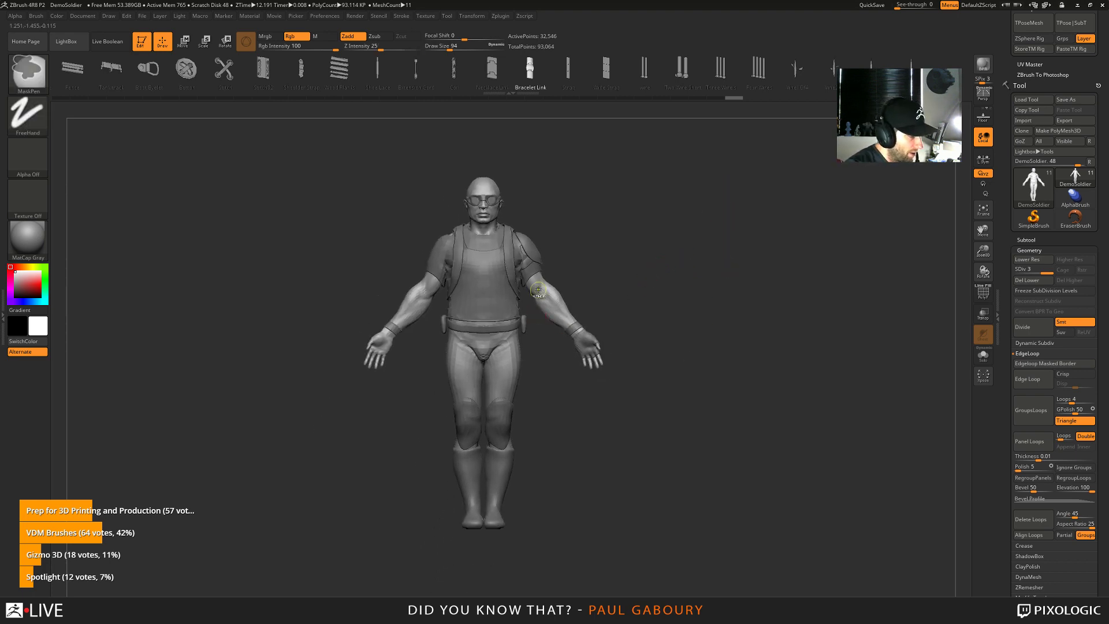
pyautogui.keyDown('ctrl'); pyautogui.moveTo(509, 300); pyautogui.dragTo(634, 289, button='right'); pyautogui.keyUp('ctrl')
pyautogui.press('s')
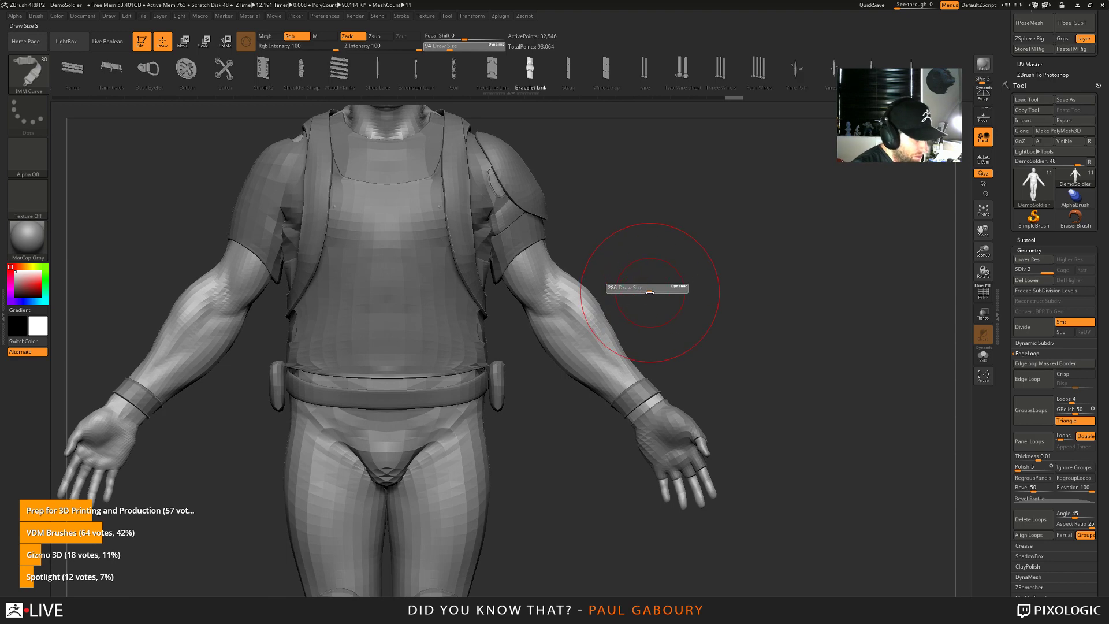
pyautogui.moveTo(629, 291)
pyautogui.mouseDown()
pyautogui.moveTo(612, 300)
pyautogui.moveTo(647, 292)
pyautogui.moveTo(638, 280)
pyautogui.mouseUp()
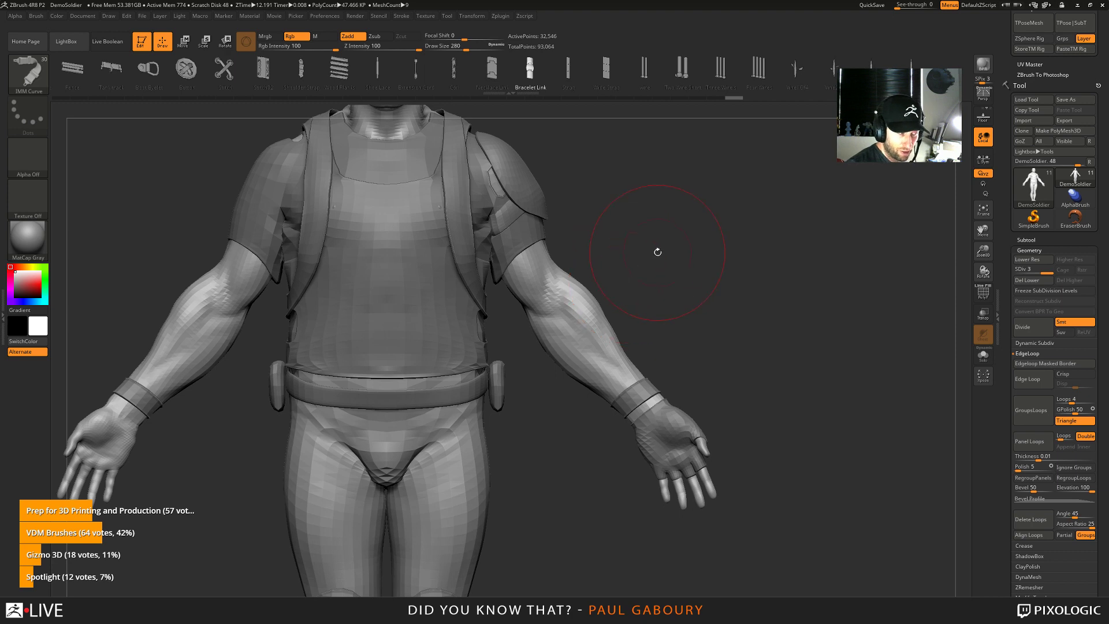
pyautogui.press('s')
pyautogui.moveTo(658, 251); pyautogui.dragTo(649, 251)
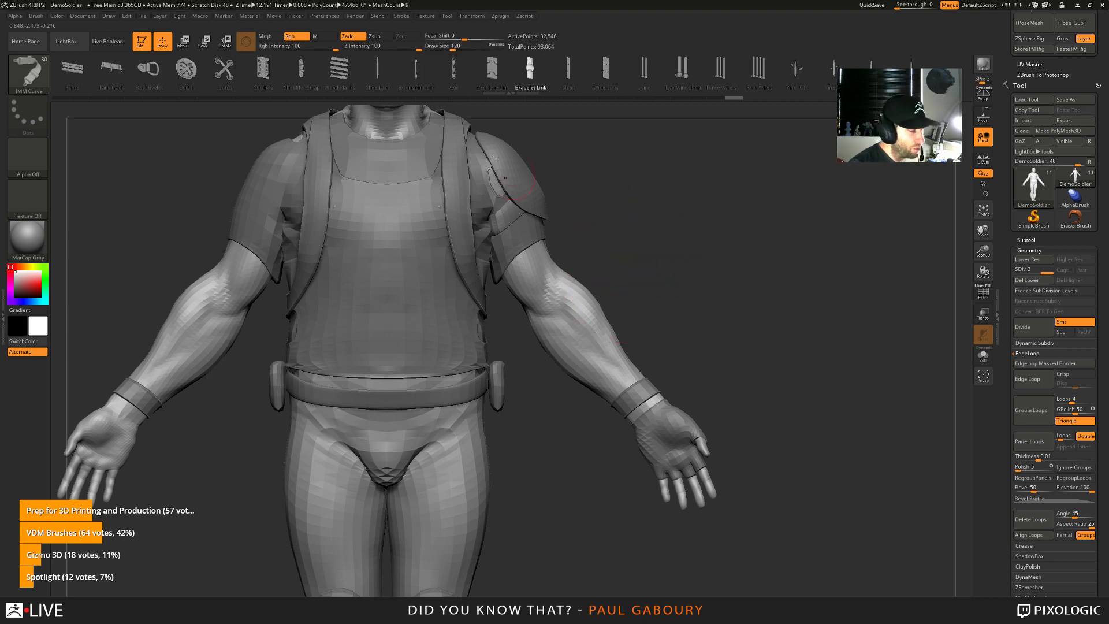
# Set the Max Brush Size to 5000 in the drawing preferences and the draw size to 306
pyautogui.click(325, 16)
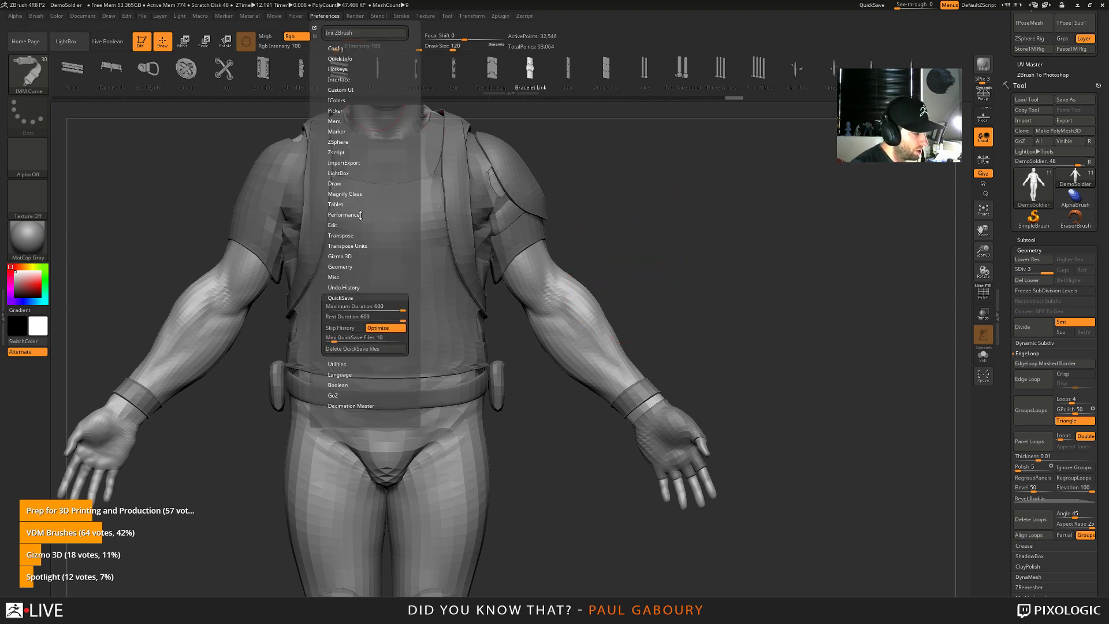
pyautogui.click(345, 298)
pyautogui.click(341, 184)
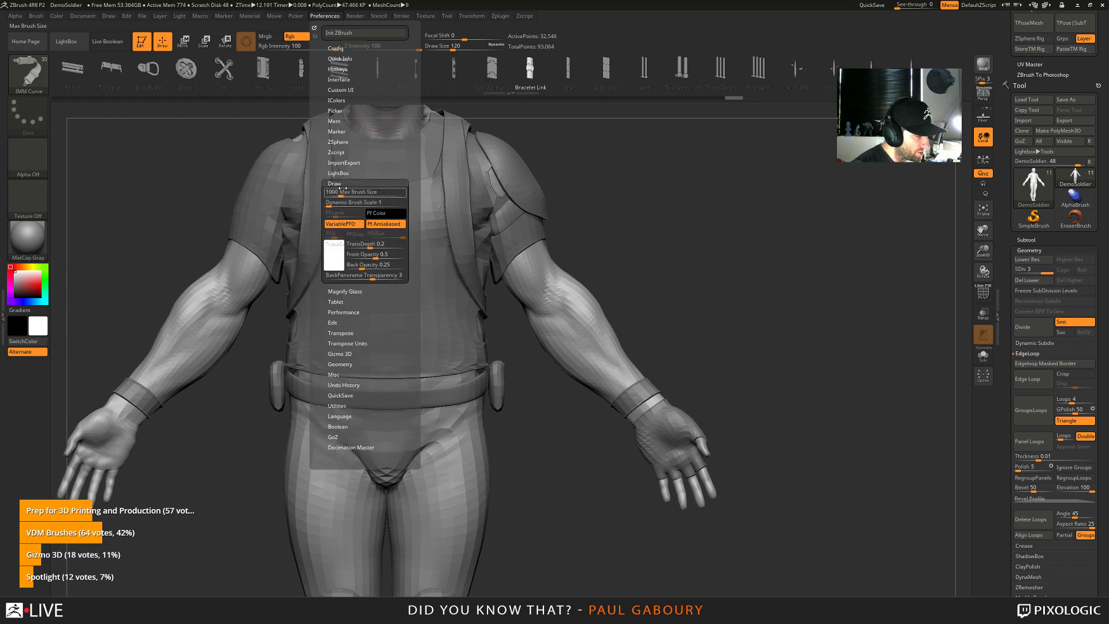
pyautogui.moveTo(343, 191); pyautogui.dragTo(407, 195)
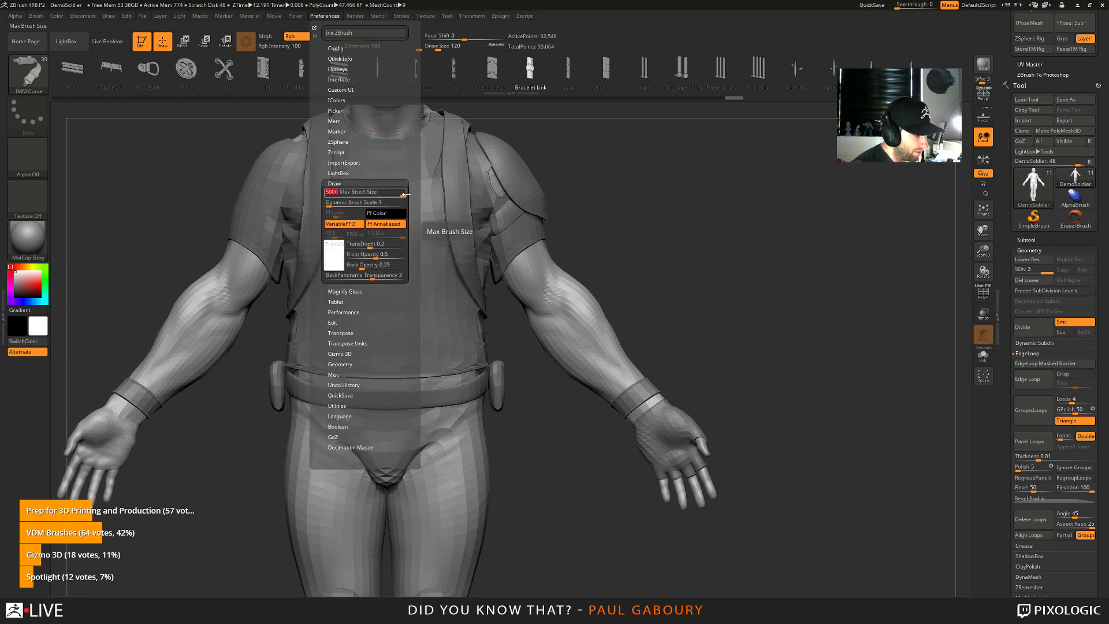
pyautogui.moveTo(330, 205); pyautogui.dragTo(405, 206)
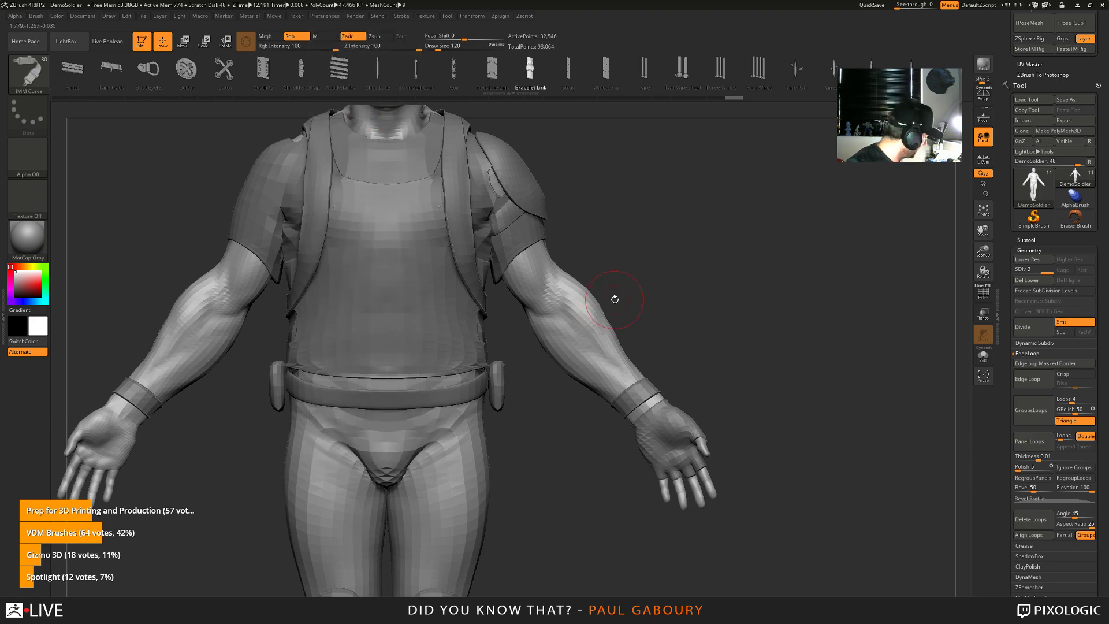
pyautogui.press('s')
pyautogui.moveTo(615, 299)
pyautogui.mouseDown()
pyautogui.moveTo(679, 303)
pyautogui.moveTo(617, 301)
pyautogui.mouseUp()
# Set the Dynamic Brush Scale to 0.5 in the drawing preferences
pyautogui.click(330, 17)
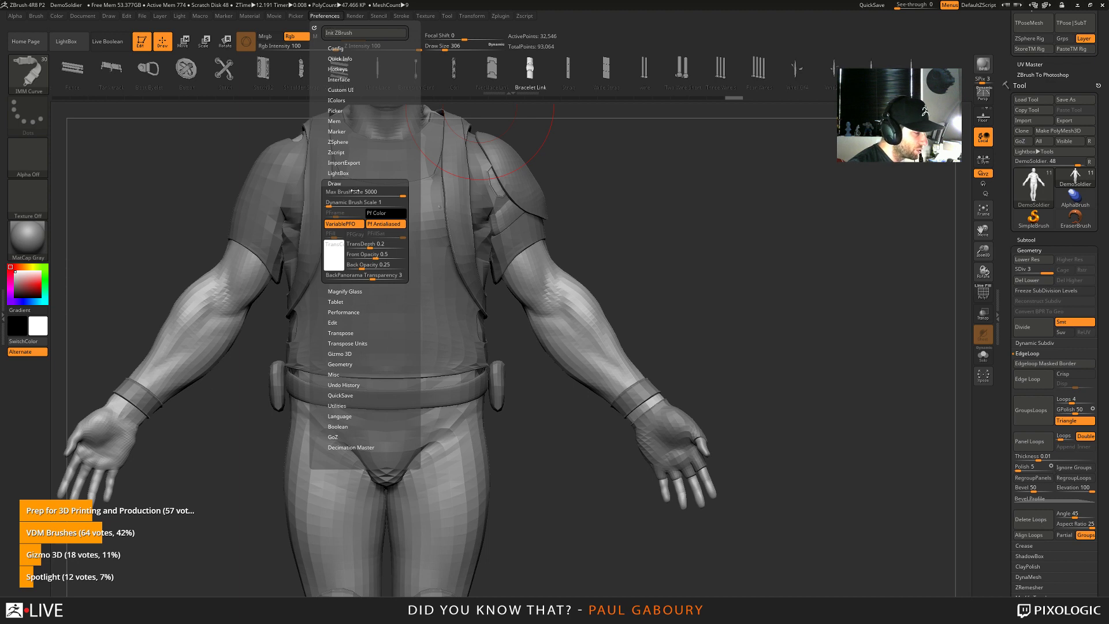
pyautogui.click(334, 203)
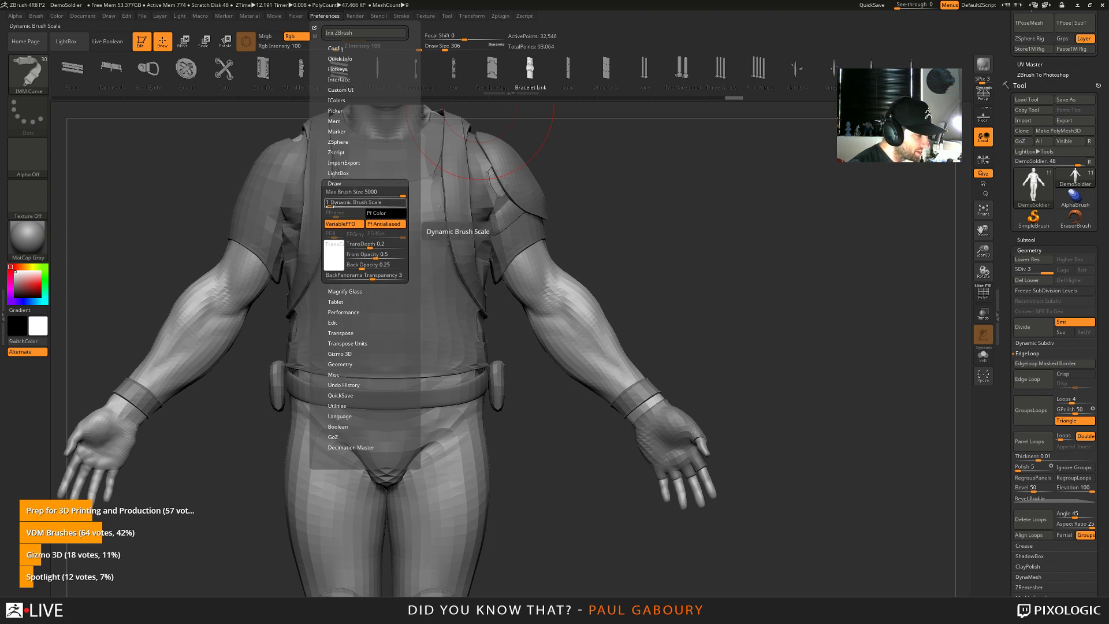
pyautogui.press('BackSpace')
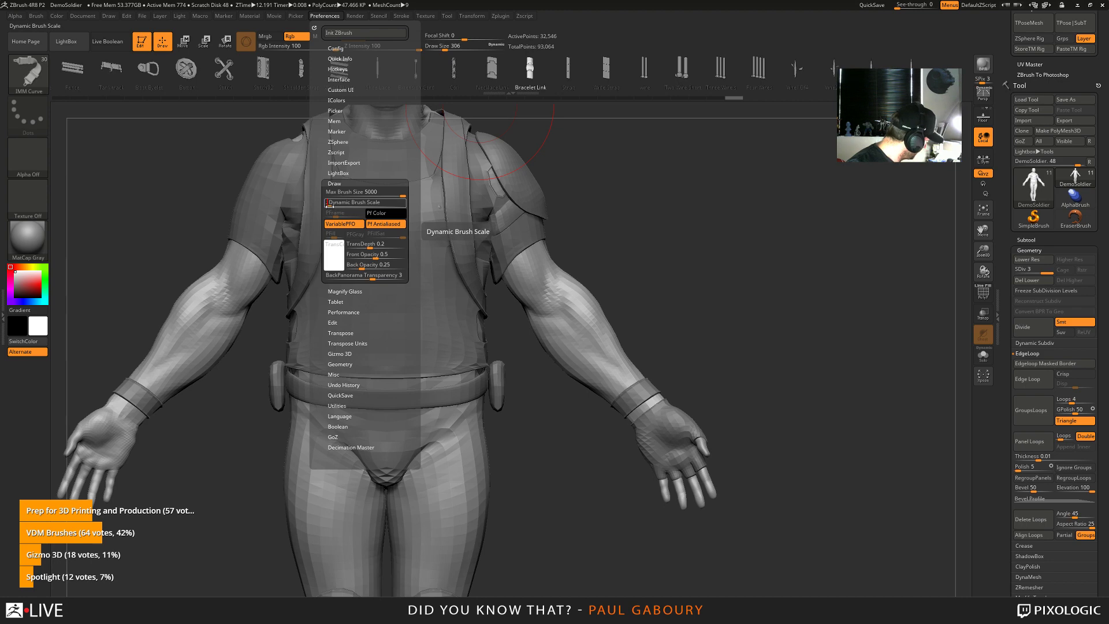
pyautogui.write('.5')
pyautogui.press('Return')
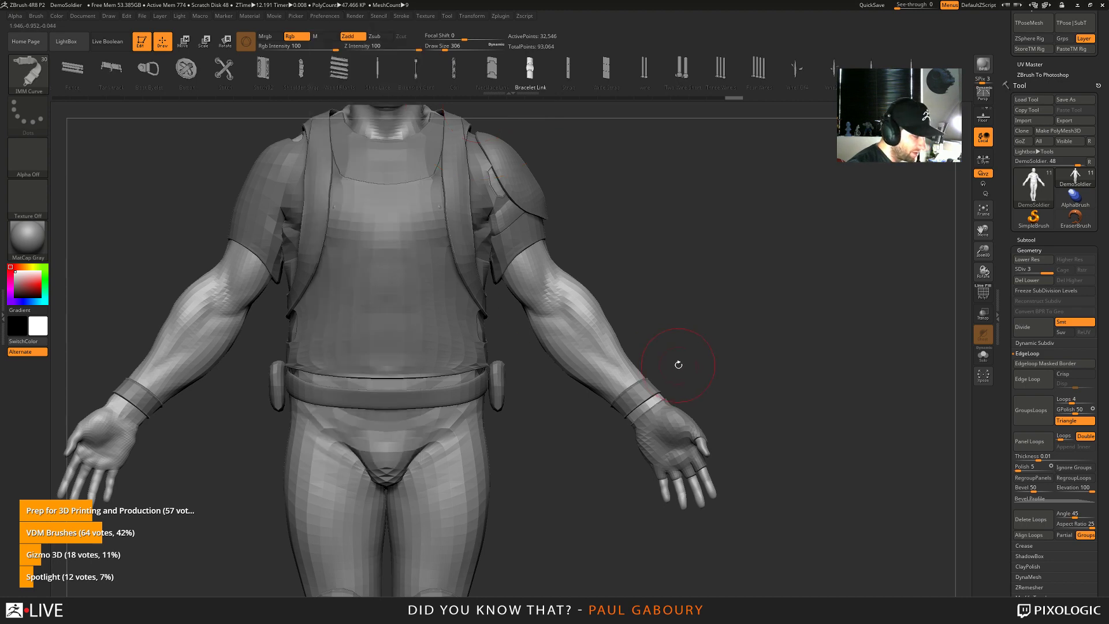
# Reduce the draw size to 38 at close range over the soldier's forearm
pyautogui.press('s')
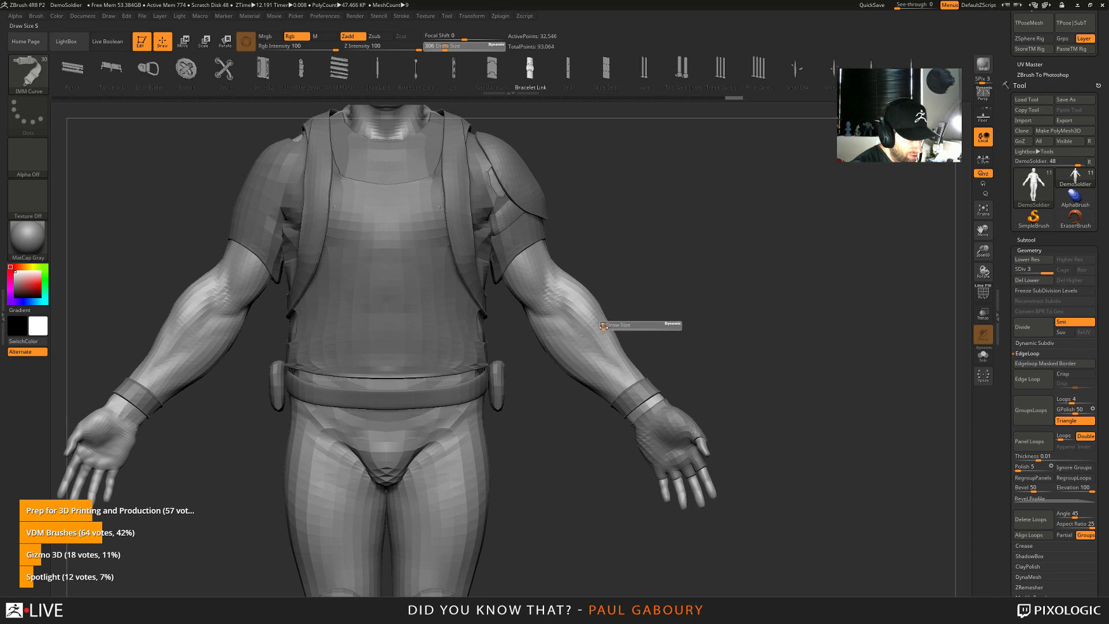
pyautogui.click(602, 325)
pyautogui.keyDown('ctrl'); pyautogui.moveTo(607, 328); pyautogui.dragTo(626, 336, button='right'); pyautogui.keyUp('ctrl')
pyautogui.press('s')
pyautogui.click(627, 339)
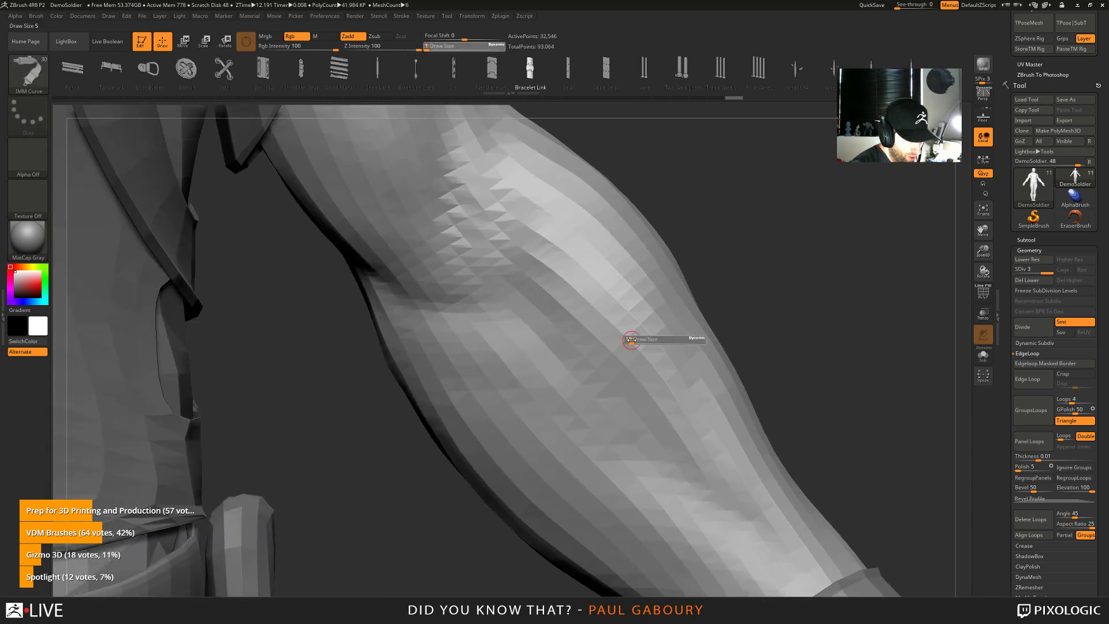
# Set the Dynamic Brush Scale in the drawing preferences back to 1
pyautogui.click(324, 15)
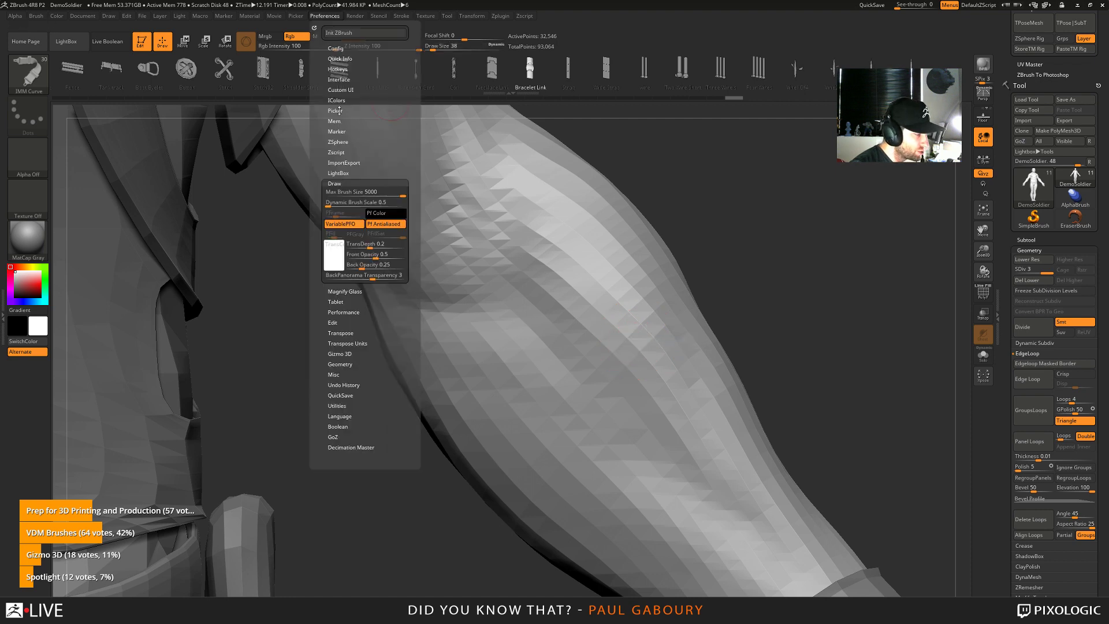
pyautogui.click(334, 203)
pyautogui.write('1')
pyautogui.press('Return')
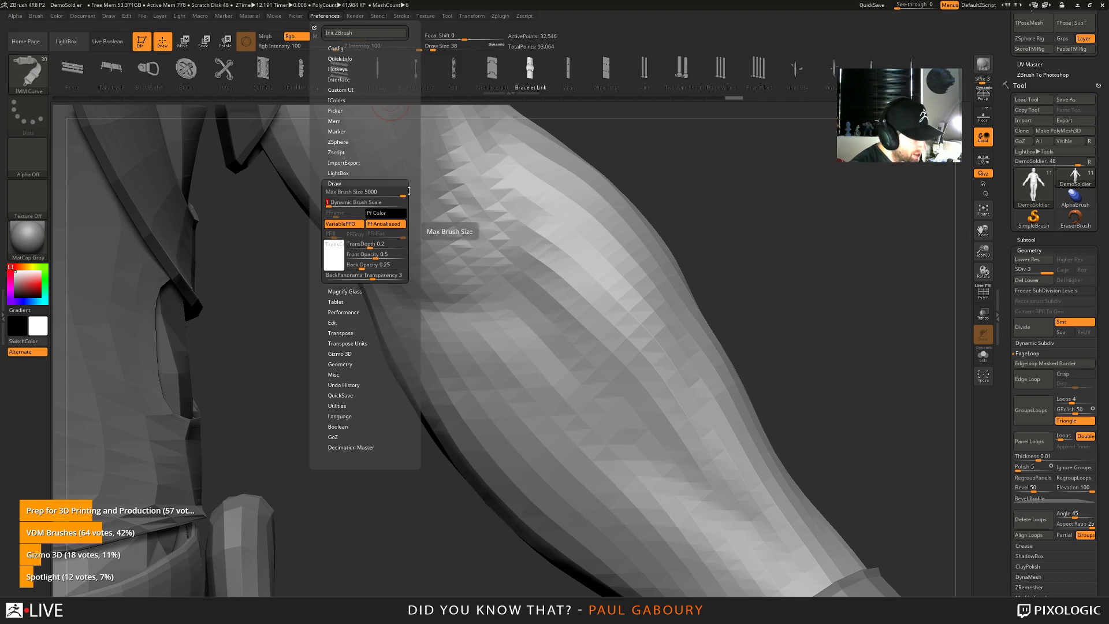
pyautogui.click(411, 194)
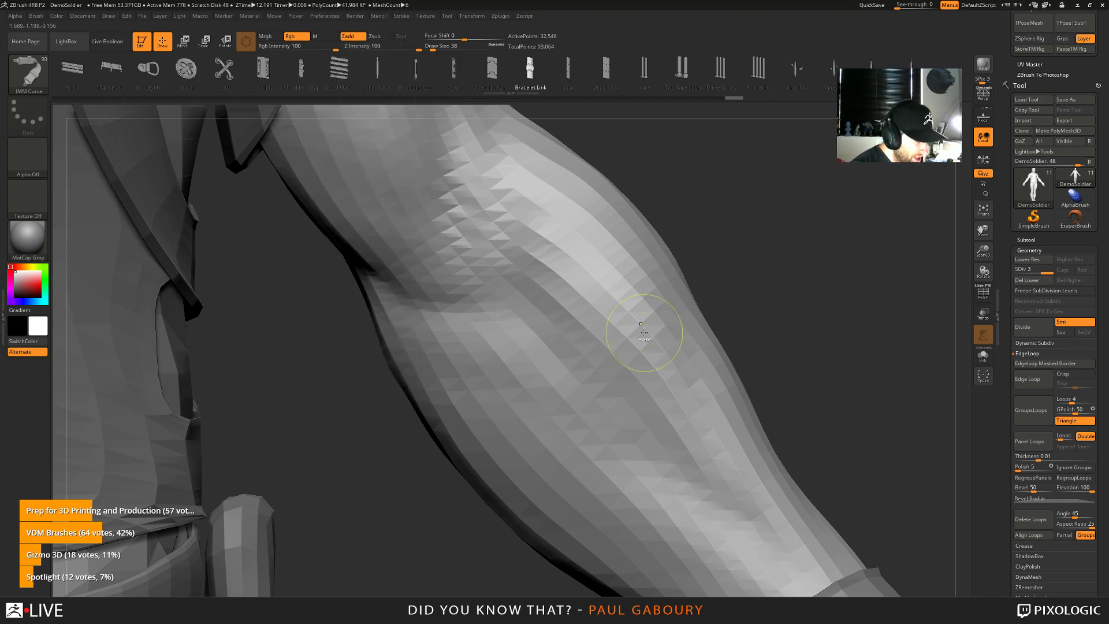
# Set the draw size to 43 and compare the brush cursor with the forearm at different zoom levels
pyautogui.press('-')
pyautogui.press('s')
pyautogui.moveTo(601, 302)
pyautogui.mouseDown()
pyautogui.moveTo(616, 302)
pyautogui.moveTo(592, 308)
pyautogui.moveTo(601, 312)
pyautogui.mouseUp()
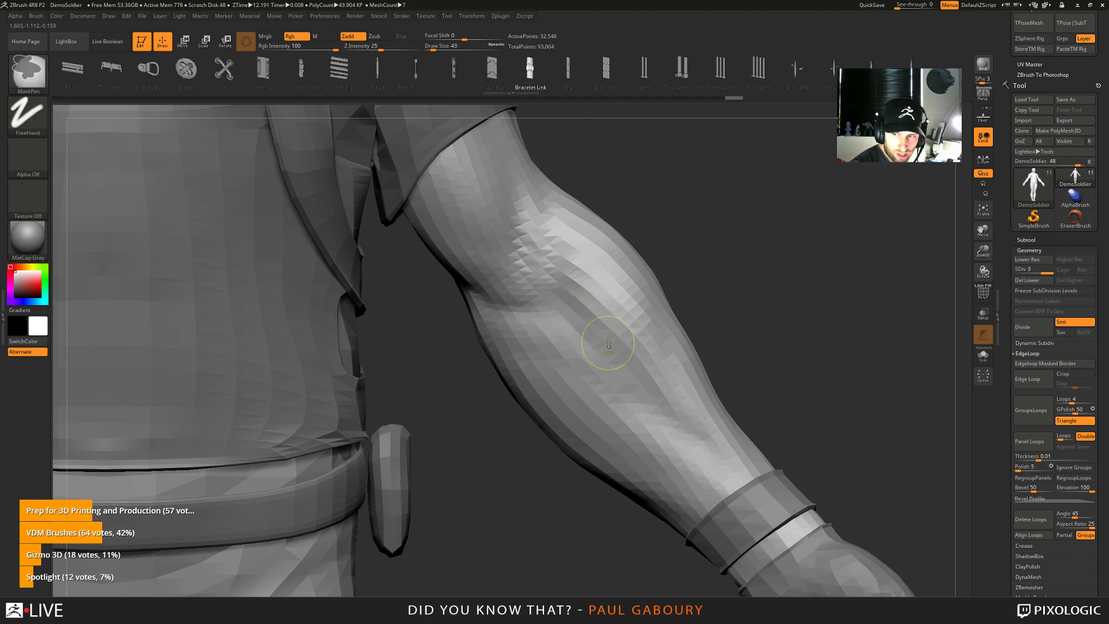
pyautogui.keyDown('ctrl'); pyautogui.moveTo(600, 344); pyautogui.dragTo(580, 300, button='right'); pyautogui.keyUp('ctrl')
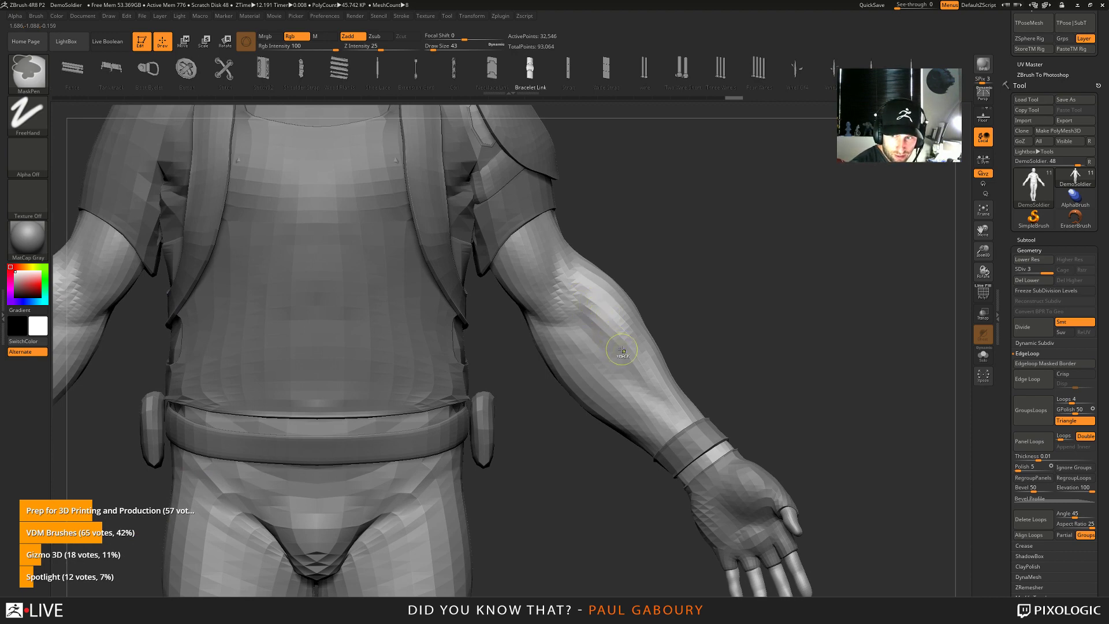
pyautogui.keyDown('ctrl'); pyautogui.moveTo(623, 350); pyautogui.dragTo(578, 346, button='right'); pyautogui.keyUp('ctrl')
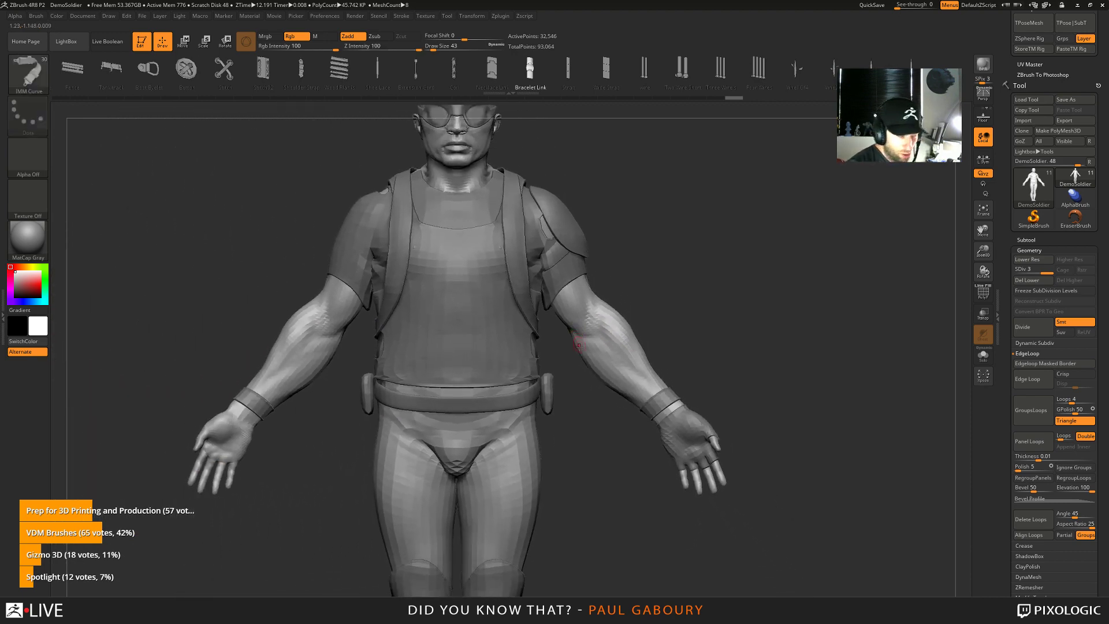
pyautogui.moveTo(593, 403)
pyautogui.keyDown('ctrl'); pyautogui.mouseDown(button='right')
pyautogui.moveTo(592, 379)
pyautogui.moveTo(592, 391)
pyautogui.mouseUp(button='right'); pyautogui.keyUp('ctrl')
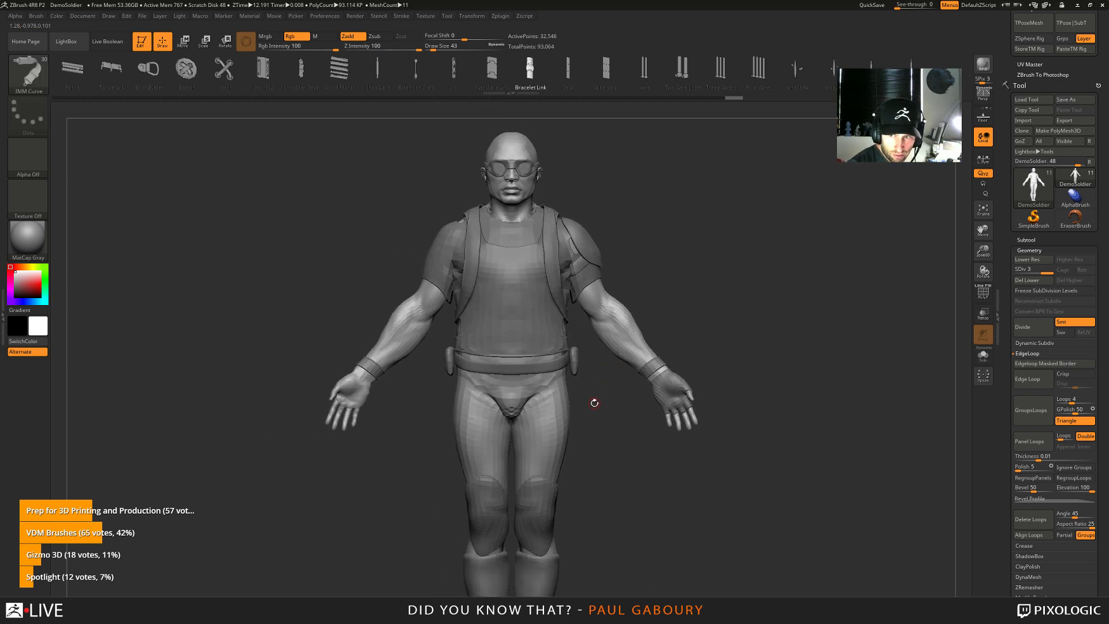
pyautogui.moveTo(595, 399)
pyautogui.mouseDown()
pyautogui.moveTo(610, 407)
pyautogui.moveTo(595, 379)
pyautogui.mouseUp()
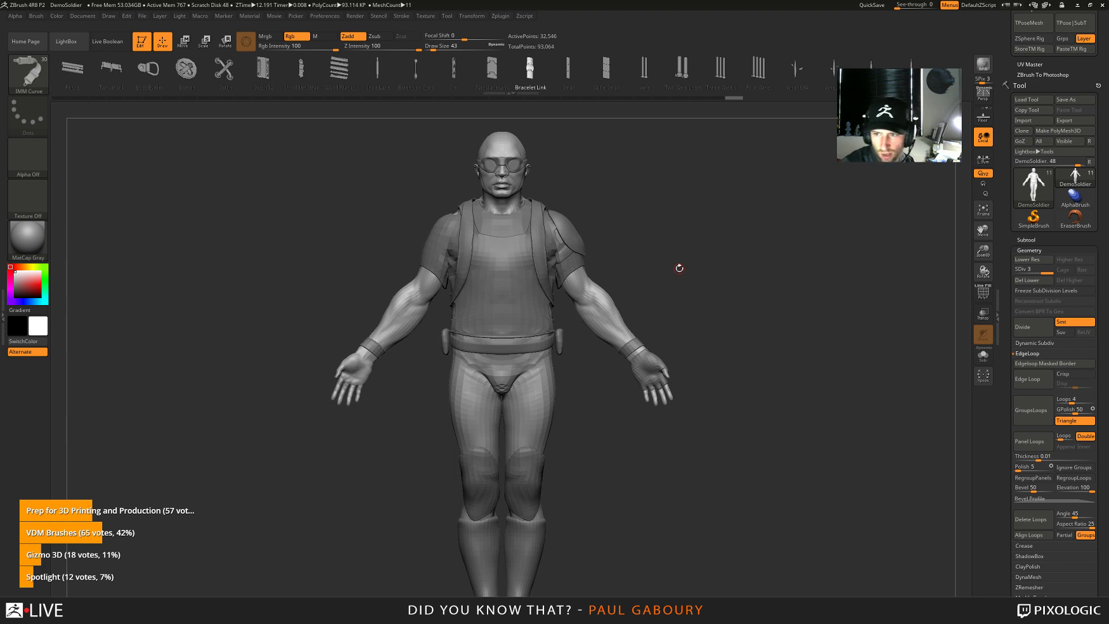
pyautogui.click(321, 16)
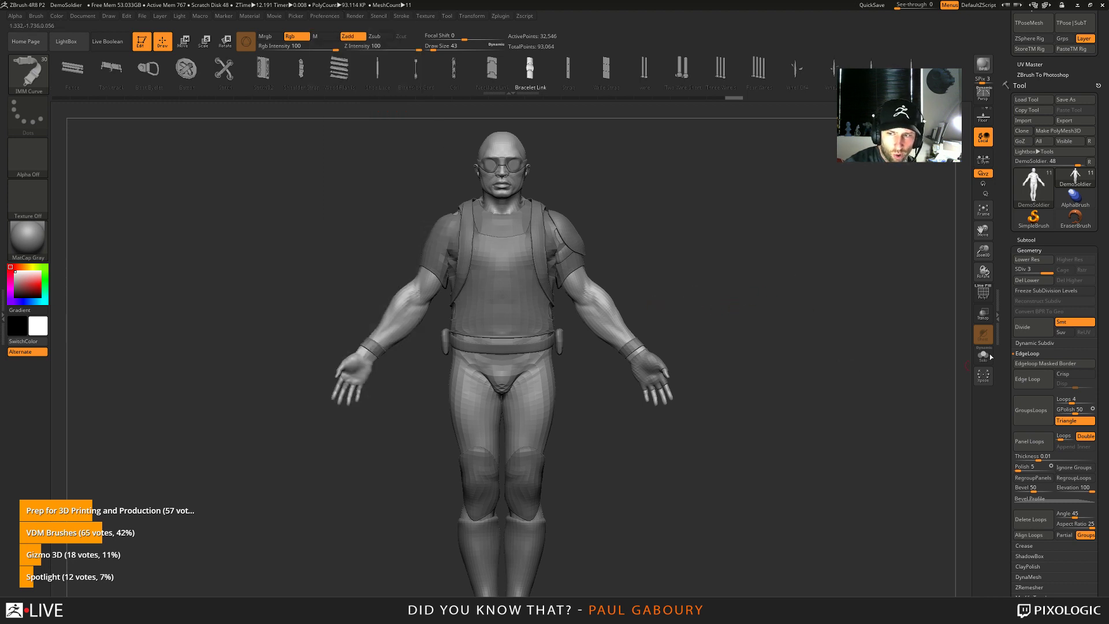
# Collapse the Transpose Master settings and expand the Scale Master plugin settings
pyautogui.scroll(3, 1002, 200)
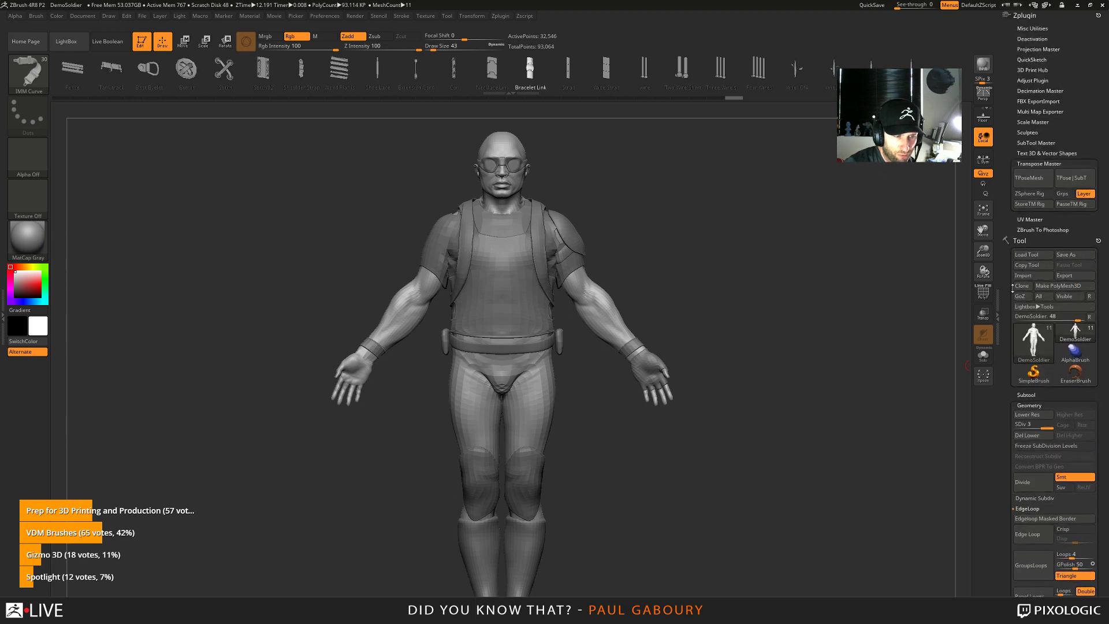
pyautogui.click(1045, 164)
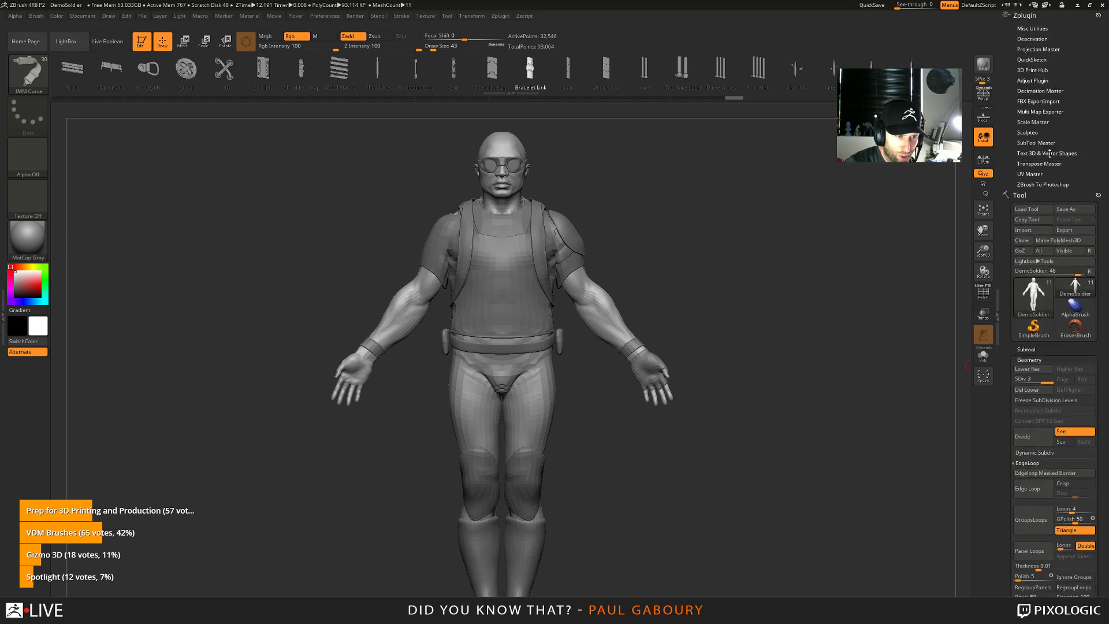
pyautogui.click(1037, 122)
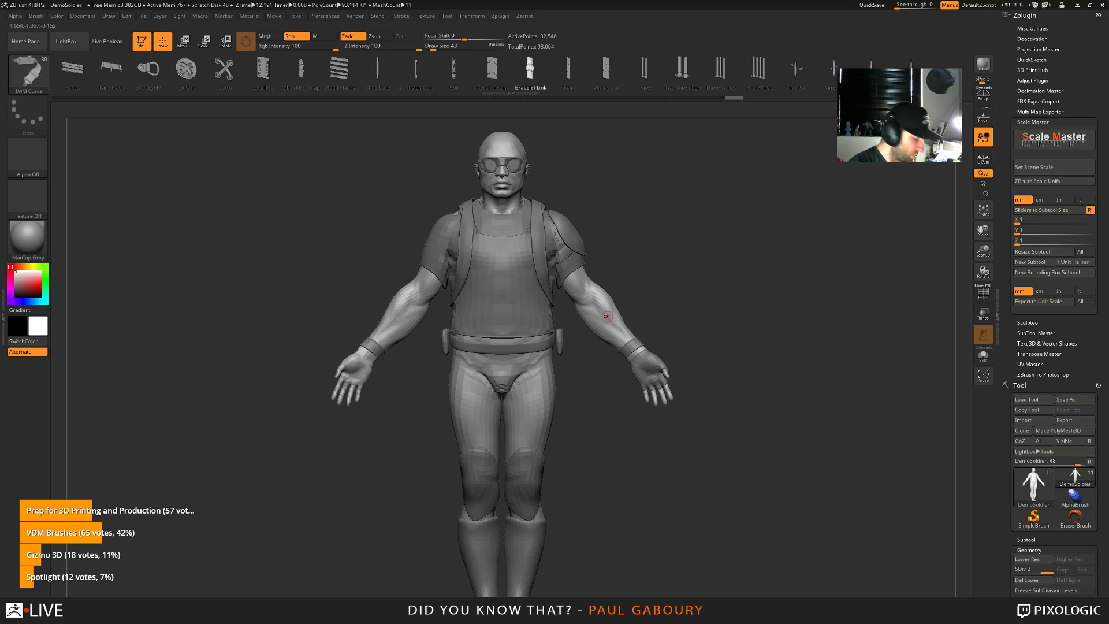
# Set the draw size to 45 and sculpt along the soldier's left forearm and upper arm with the Standard brush
pyautogui.press('s')
pyautogui.keyDown('ctrl'); pyautogui.moveTo(608, 315); pyautogui.dragTo(595, 295, button='right'); pyautogui.keyUp('ctrl')
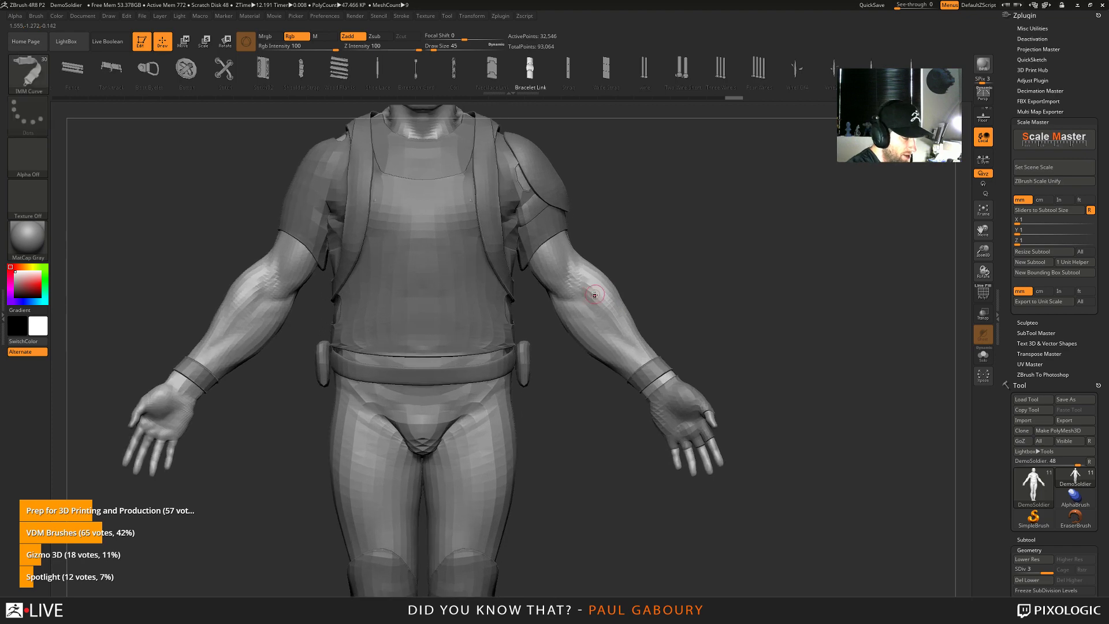
pyautogui.moveTo(595, 295); pyautogui.dragTo(628, 344)
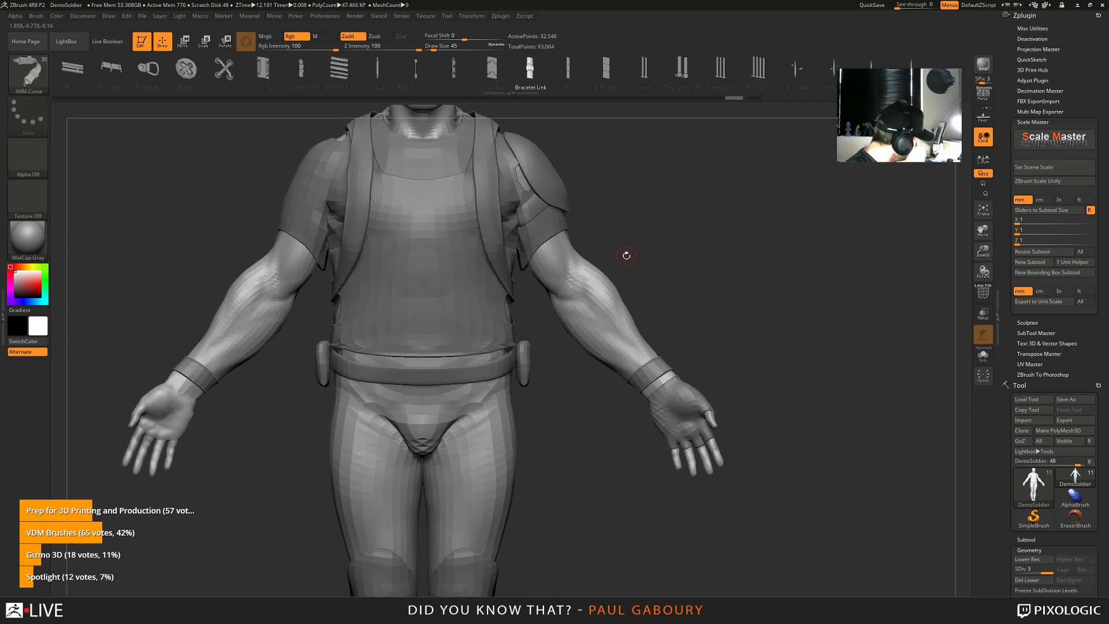
pyautogui.press('b')
pyautogui.press('s')
pyautogui.press('t')
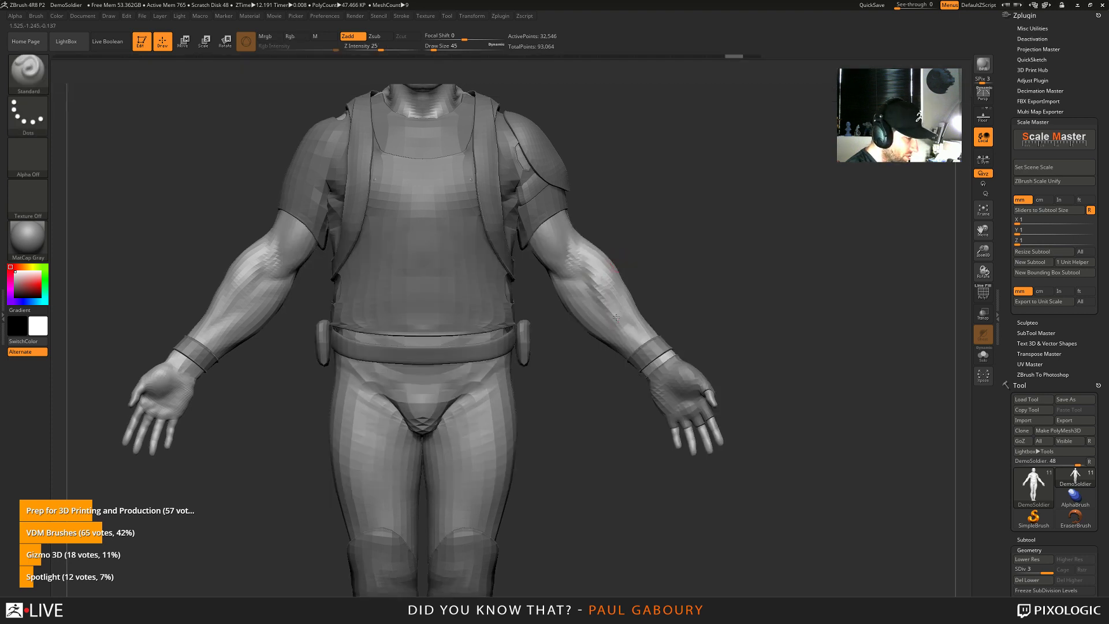
pyautogui.moveTo(590, 274)
pyautogui.mouseDown()
pyautogui.moveTo(623, 327)
pyautogui.moveTo(584, 286)
pyautogui.moveTo(551, 226)
pyautogui.mouseUp()
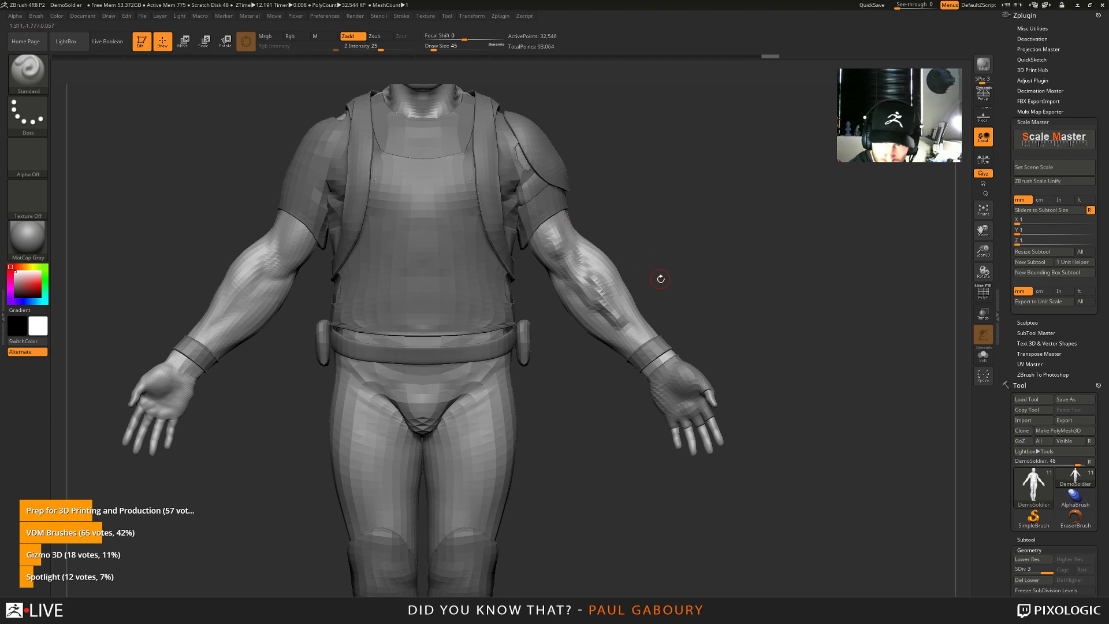